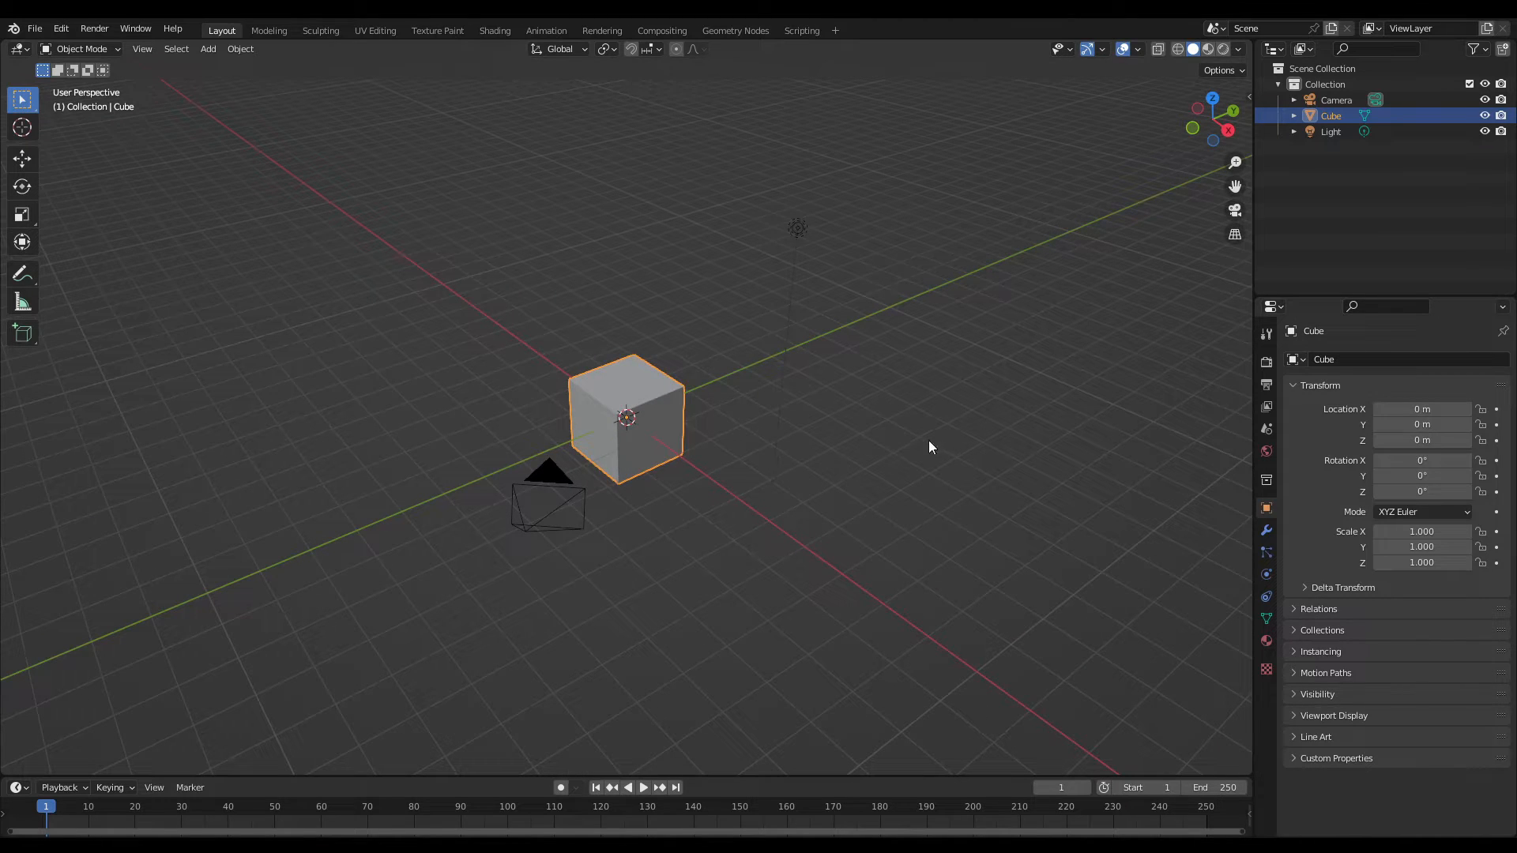
- Delete all default objects from the scene: the cube, the camera and the light
{"action": "middle_click_drag", "start_coordinate": [1000, 453], "coordinate": [871, 438]}
{"action": "scroll", "coordinate": [889, 434], "scroll_direction": "up", "scroll_amount": 1}
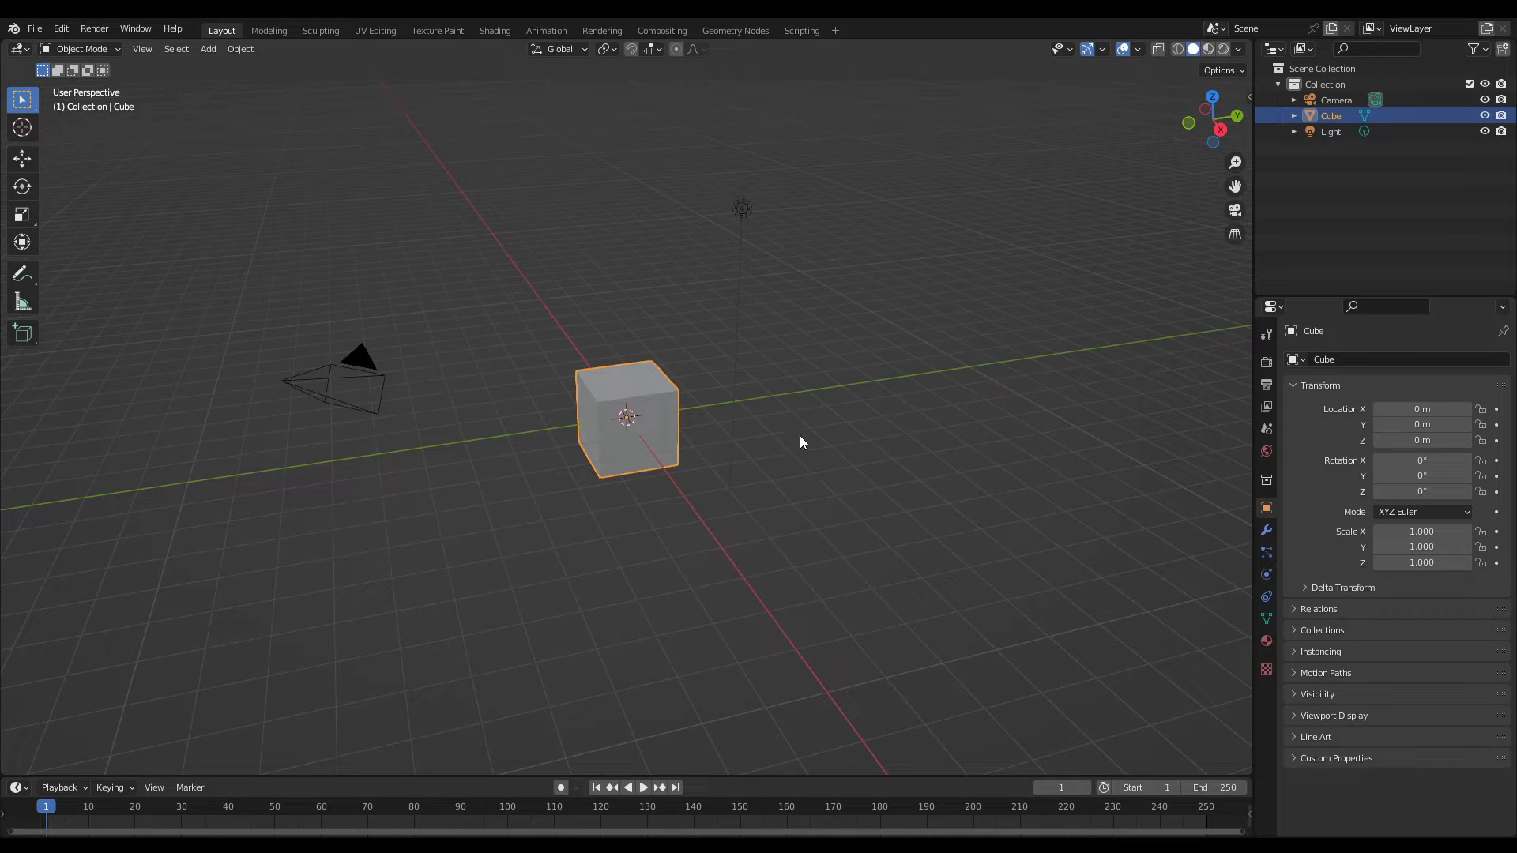
{"action": "middle_click_drag", "start_coordinate": [799, 440], "coordinate": [854, 447]}
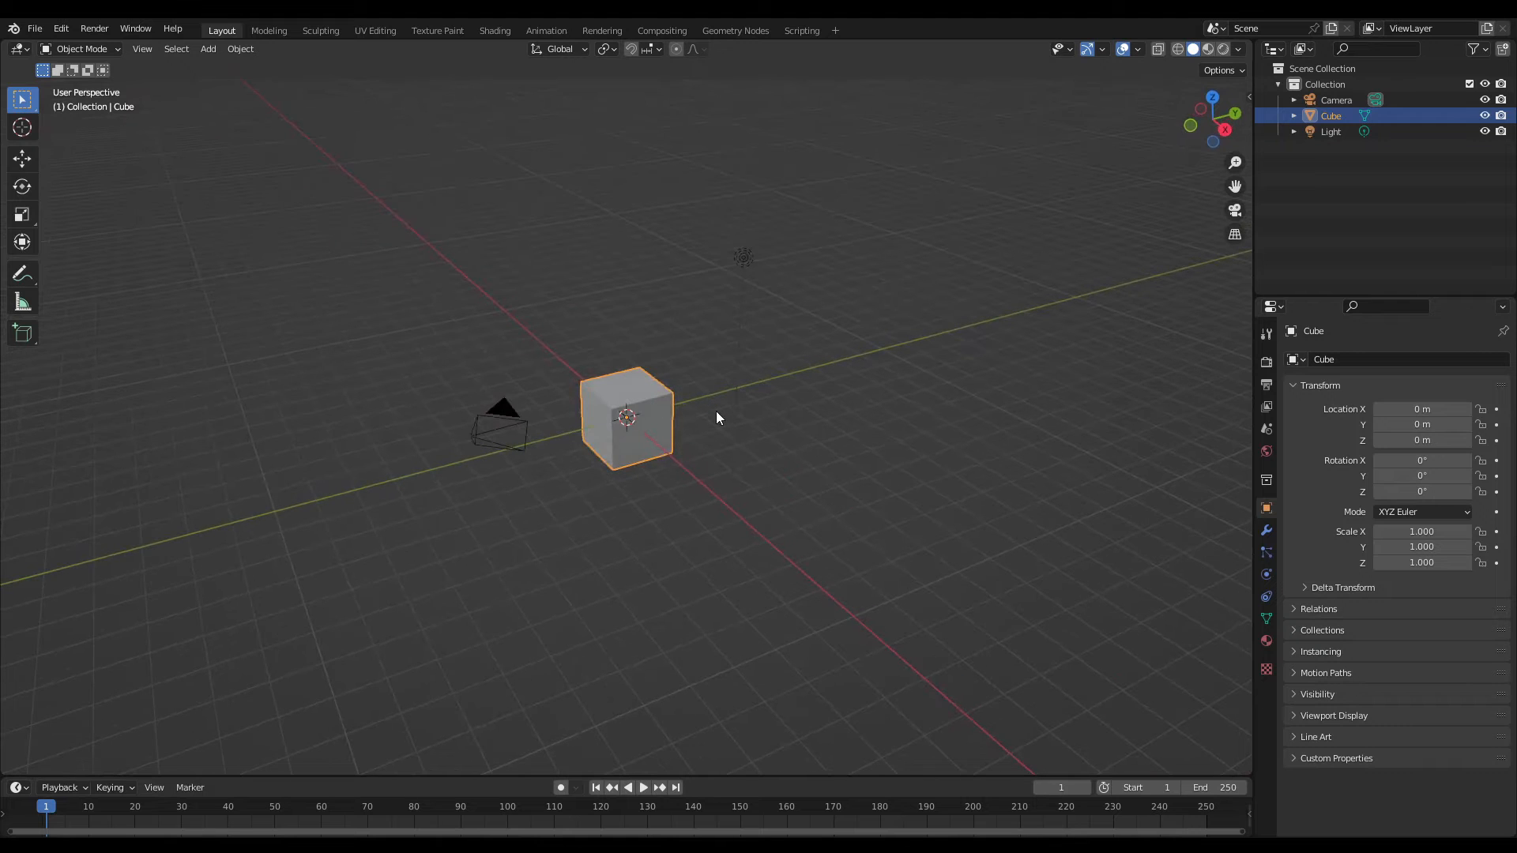
{"action": "middle_click_drag", "start_coordinate": [785, 436], "coordinate": [840, 440]}
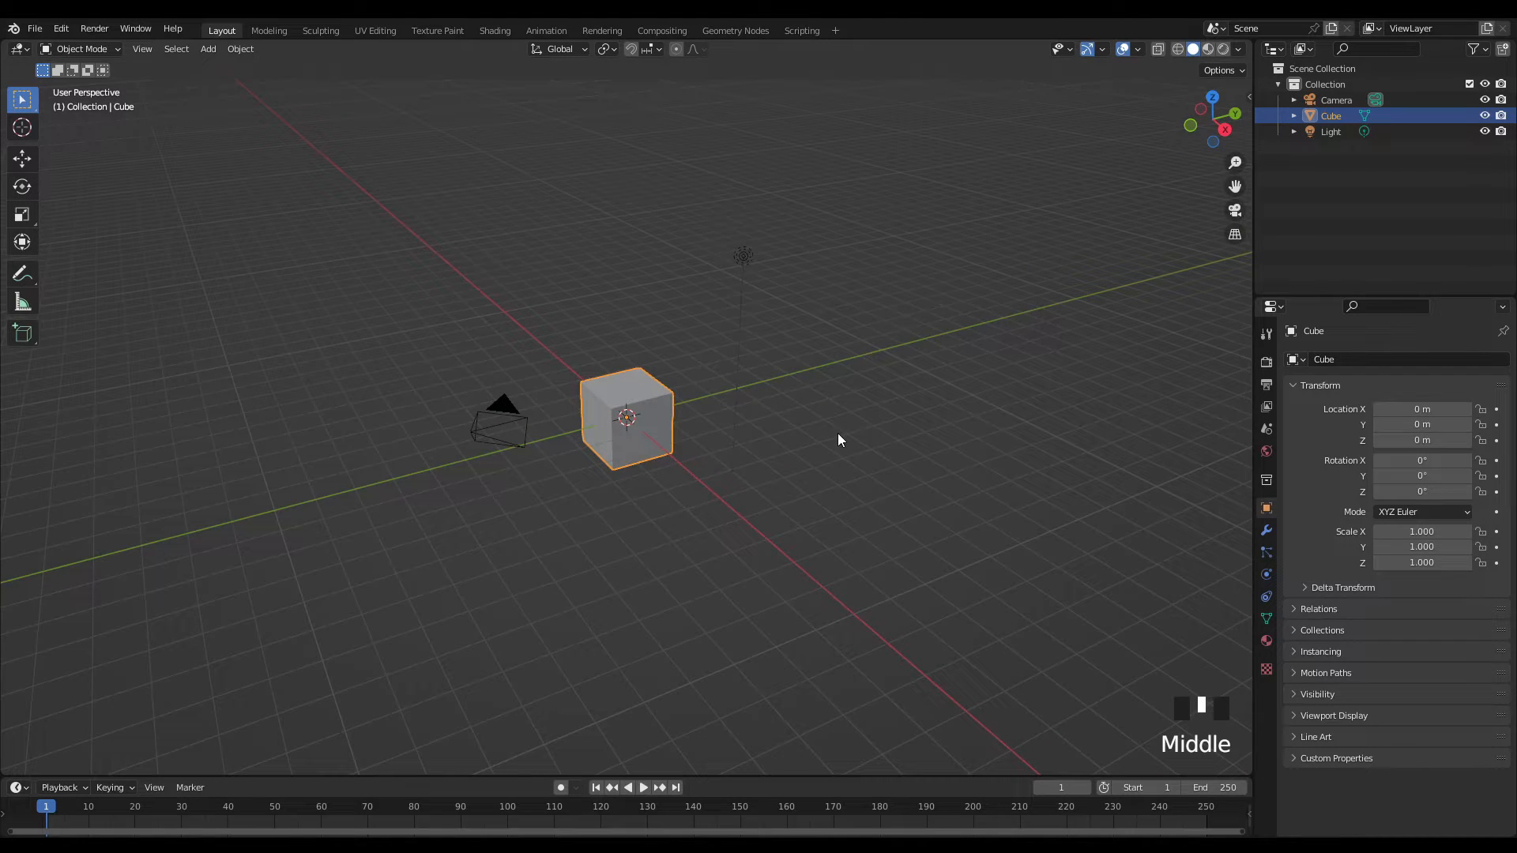
{"action": "key", "text": "a"}
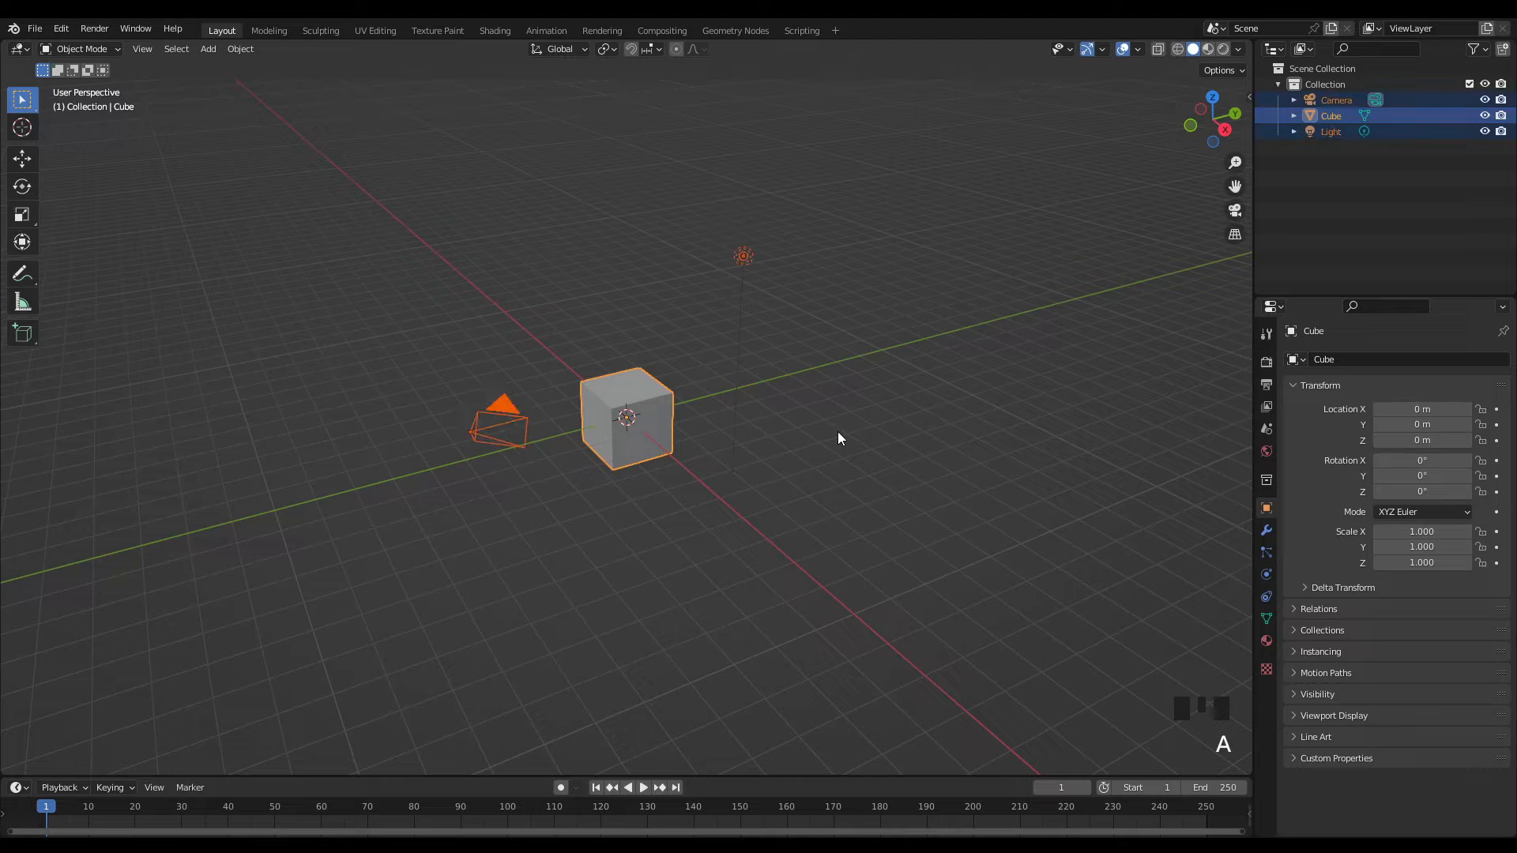
{"action": "key", "text": "x"}
{"action": "left_click", "coordinate": [837, 431]}
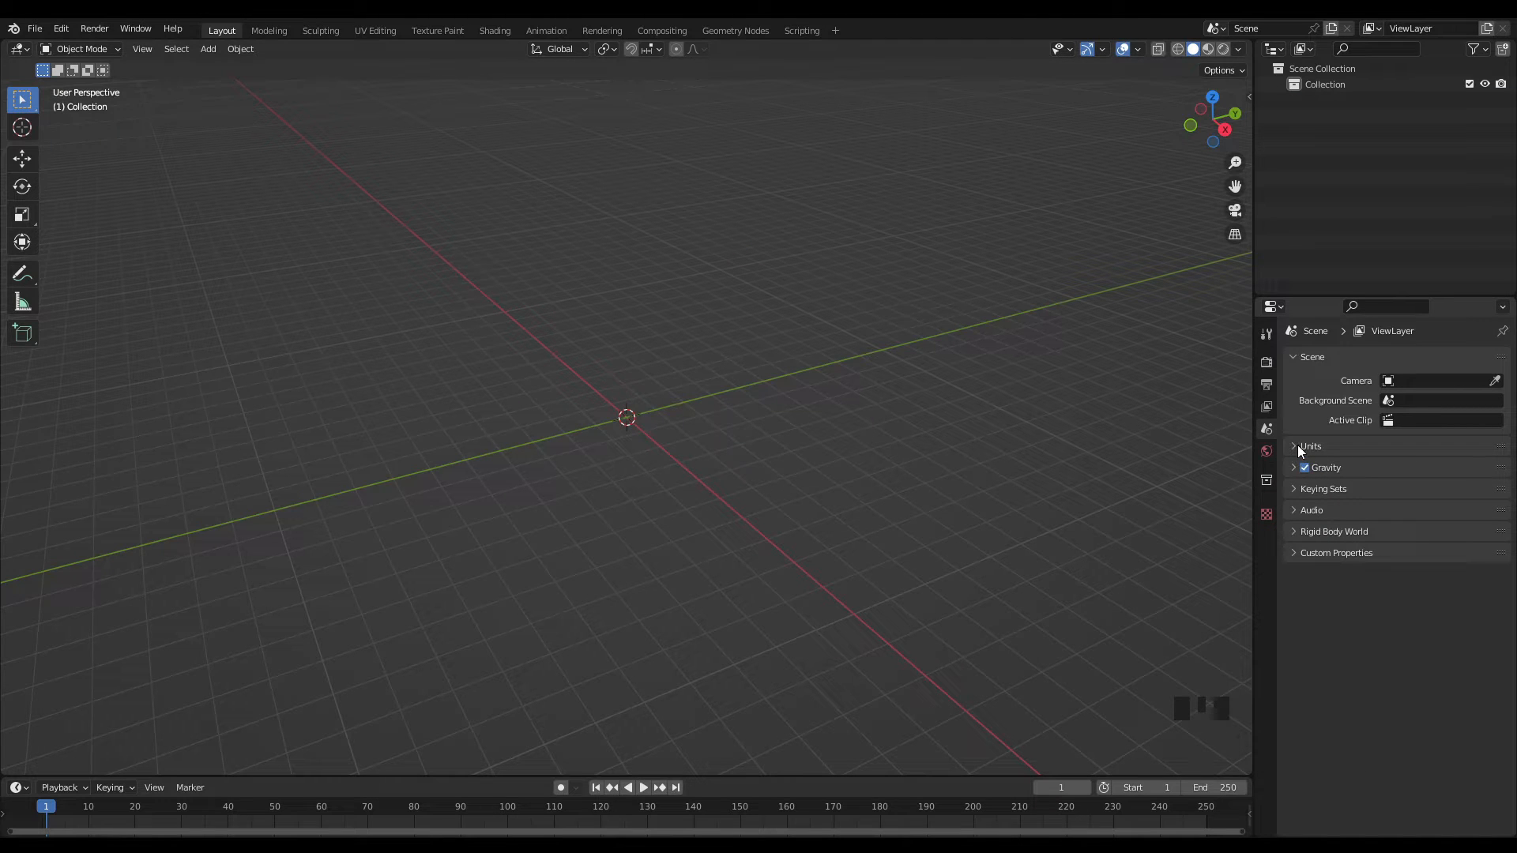
- Configure the scene units with length in millimeters and a unit scale of 0.001
{"action": "left_click", "coordinate": [1297, 447]}
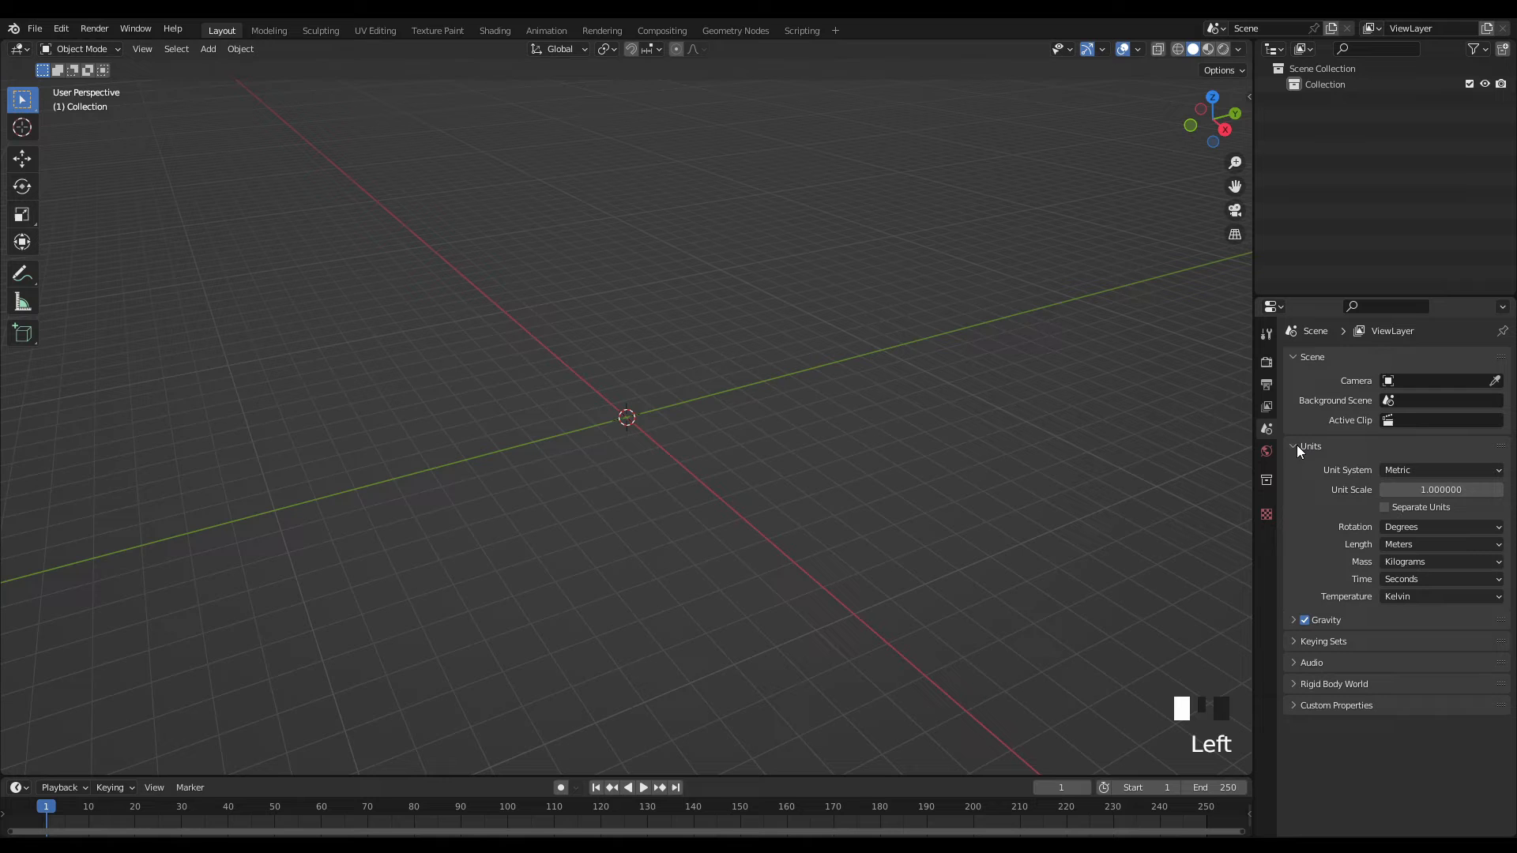
{"action": "left_click", "coordinate": [1434, 545]}
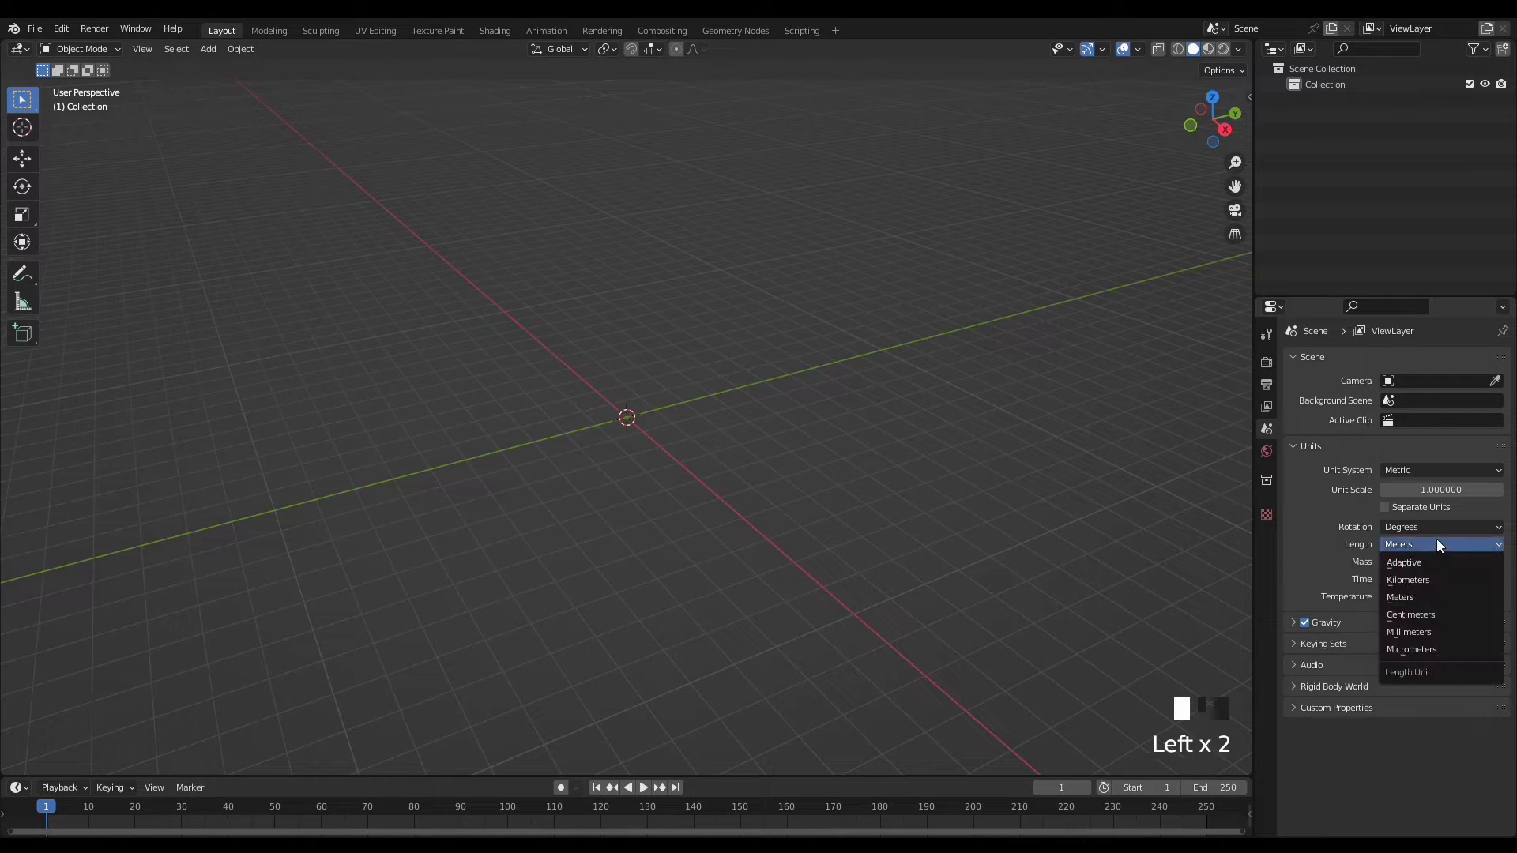
{"action": "left_click", "coordinate": [1437, 630]}
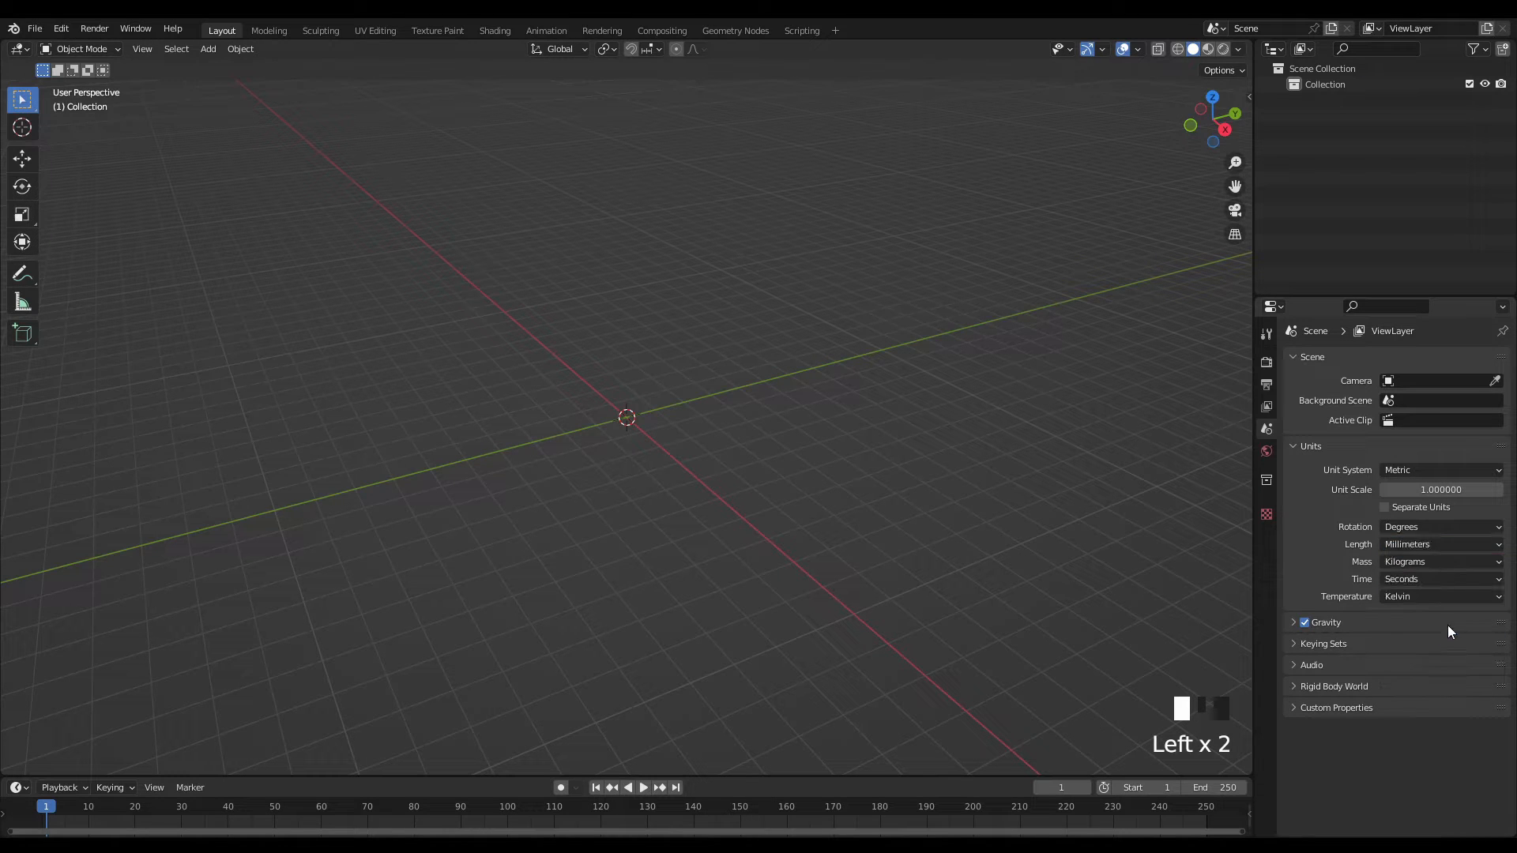
{"action": "double_click", "coordinate": [1440, 489]}
{"action": "key", "text": "BackSpace"}
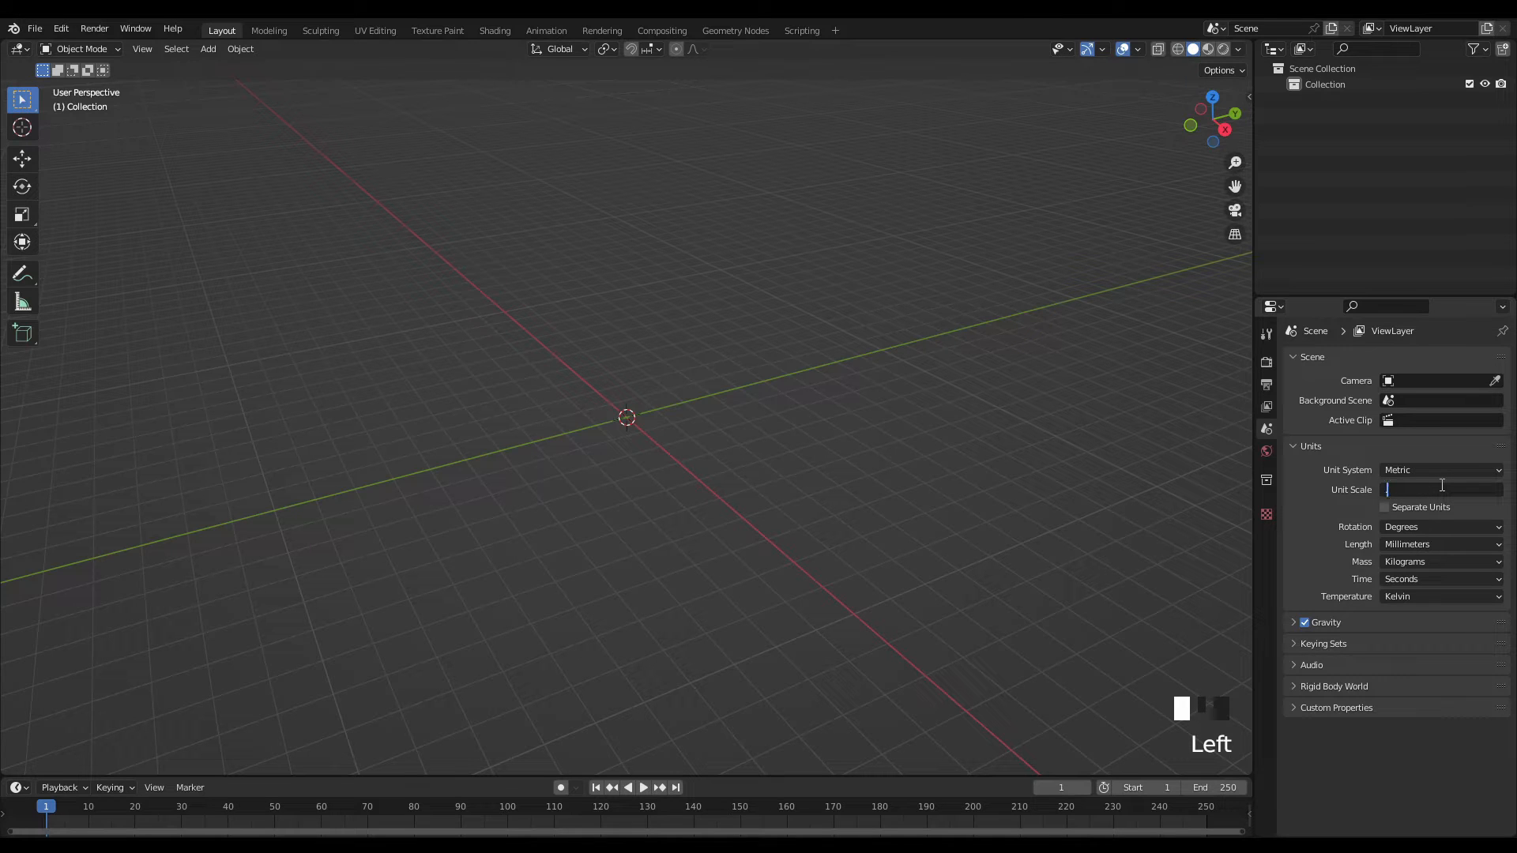
{"action": "type", "text": ".001"}
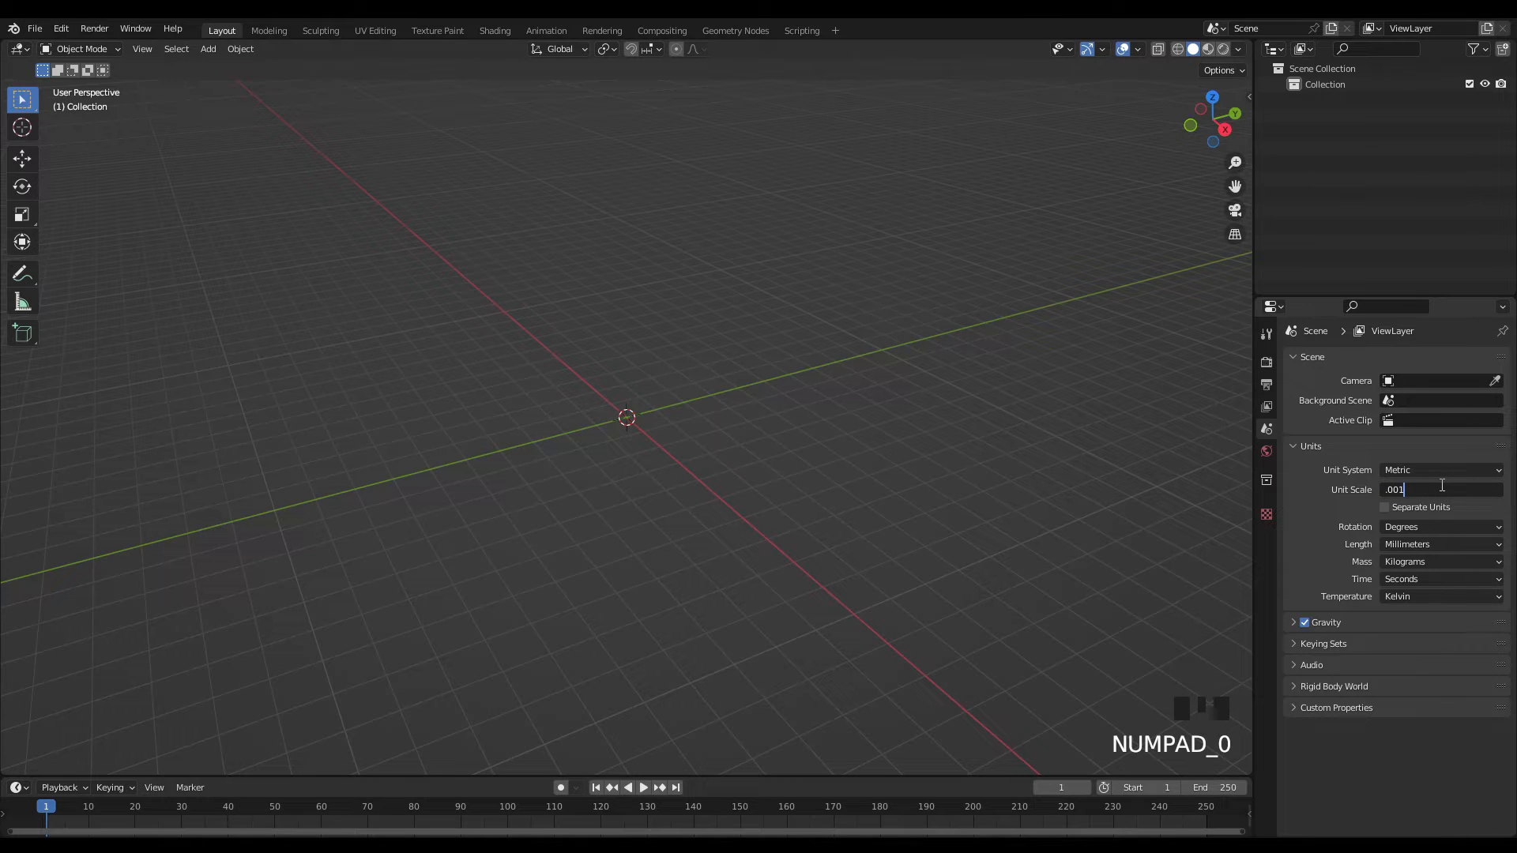
{"action": "key", "text": "Return"}
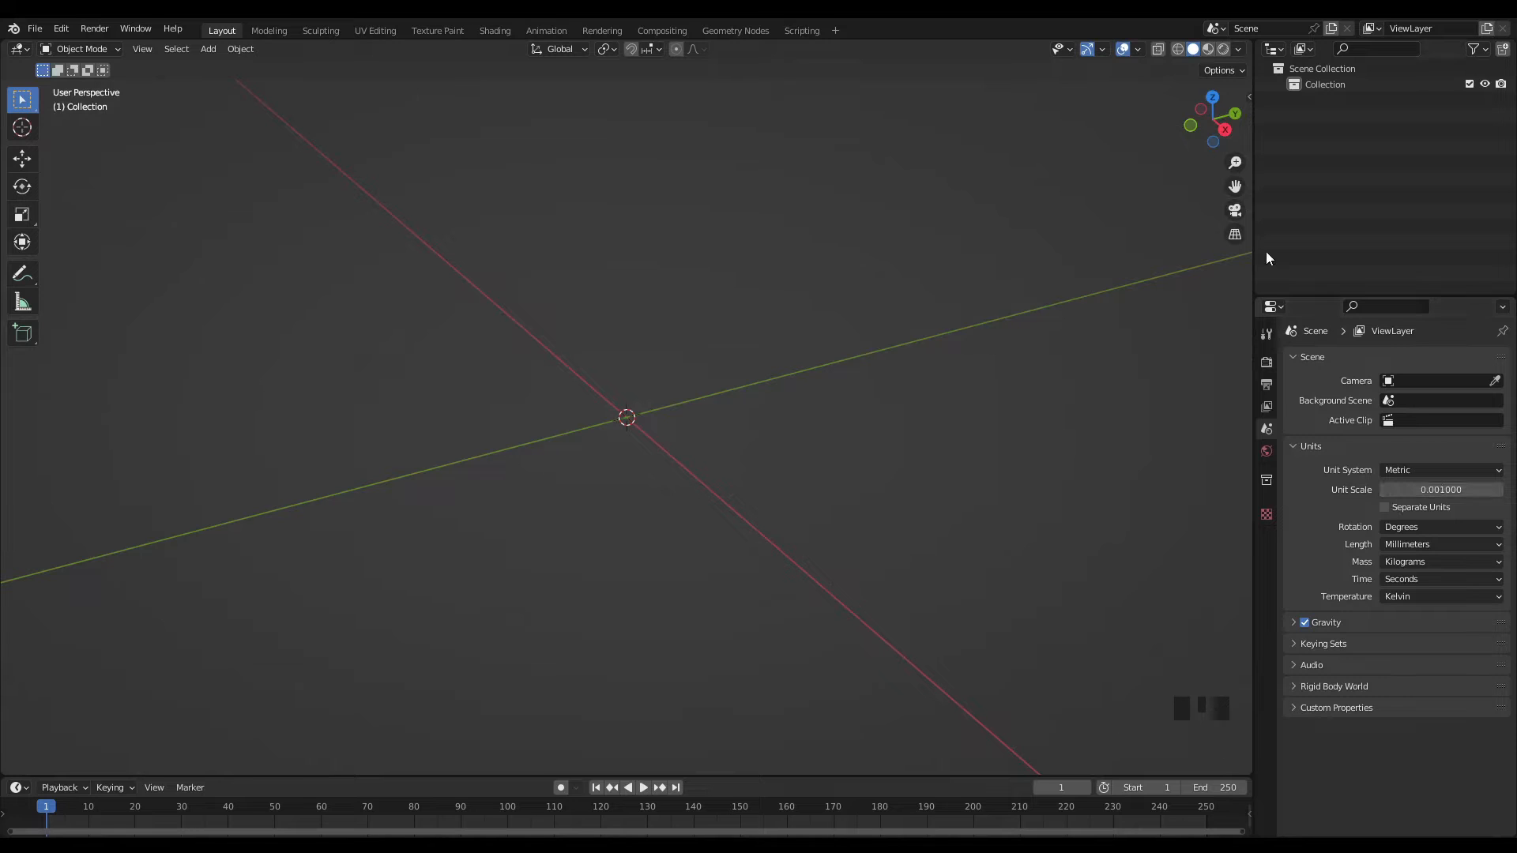
- Set the viewport overlay's grid scale to 0.001
{"action": "left_click", "coordinate": [1138, 47]}
{"action": "left_click", "coordinate": [1119, 143]}
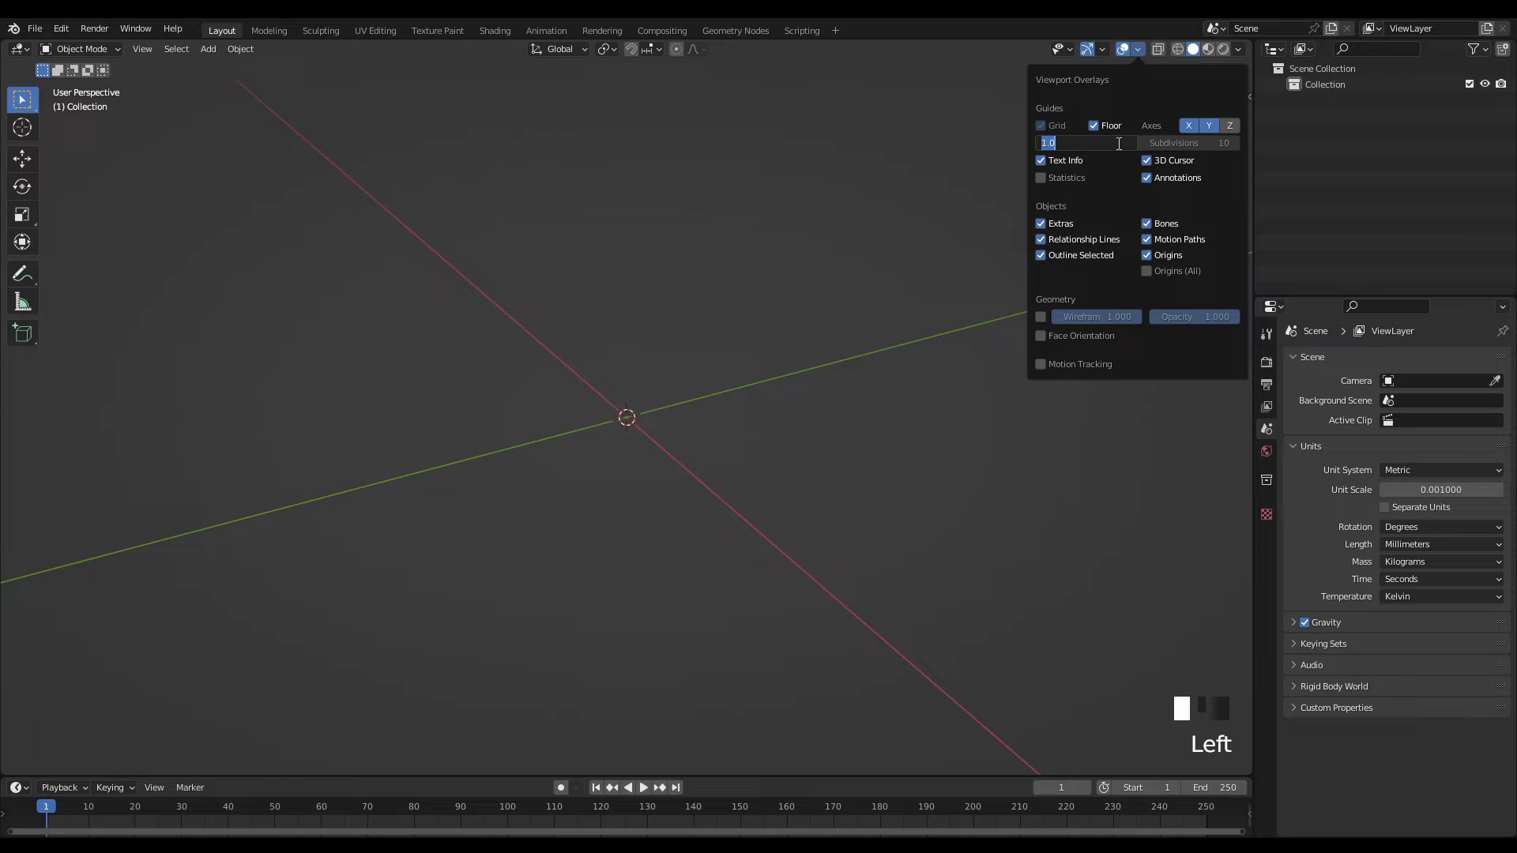
{"action": "type", "text": "0.001"}
{"action": "key", "text": "Return"}
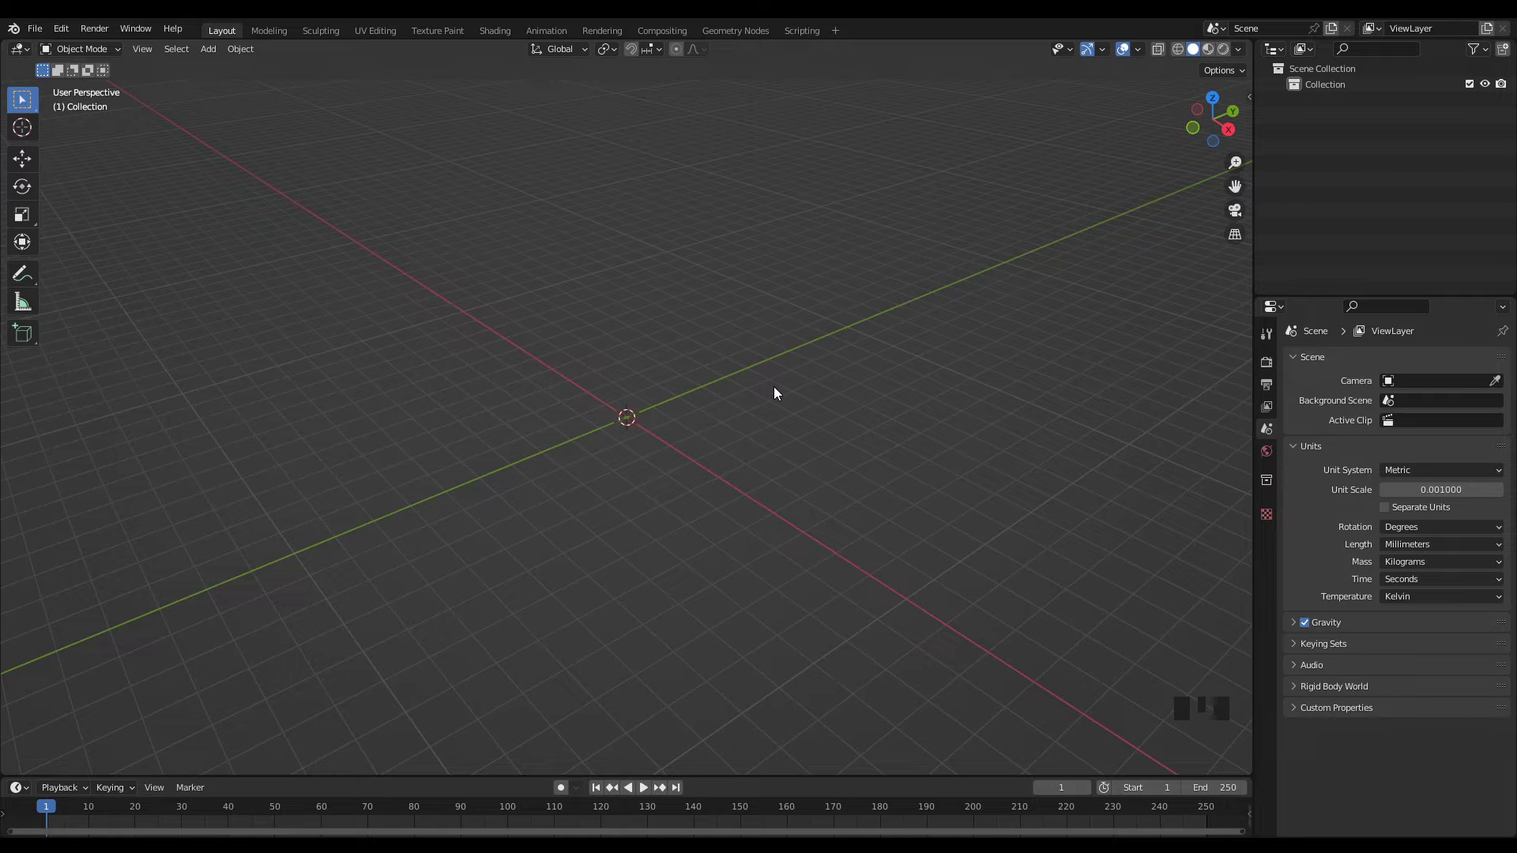
- Add a mesh circle at the world origin with a radius of 10 mm
{"action": "key", "text": "shift+a"}
{"action": "mouse_move", "coordinate": [775, 387]}
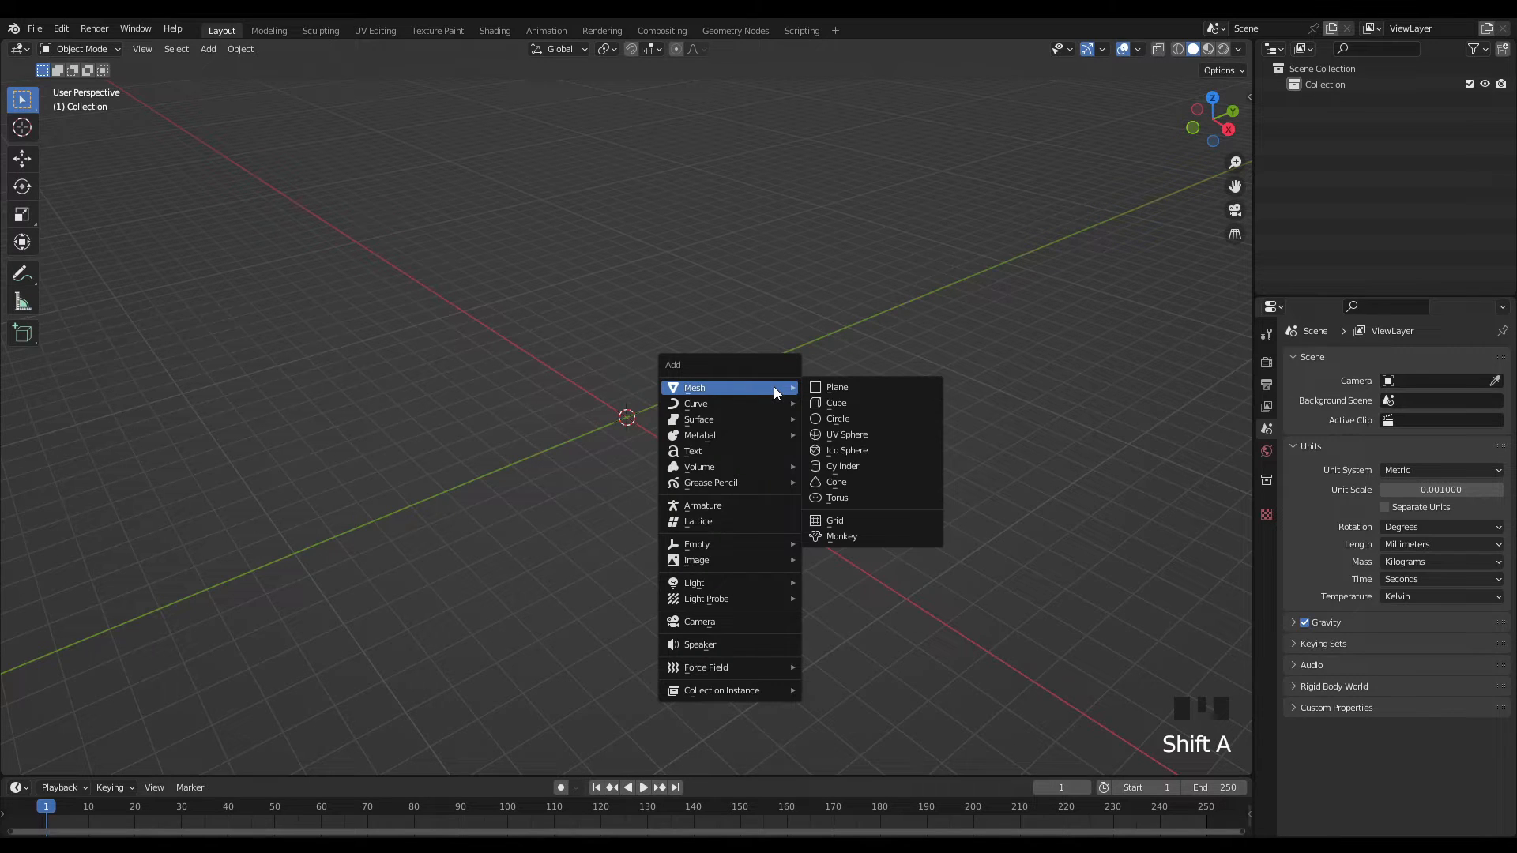
{"action": "left_click", "coordinate": [861, 418]}
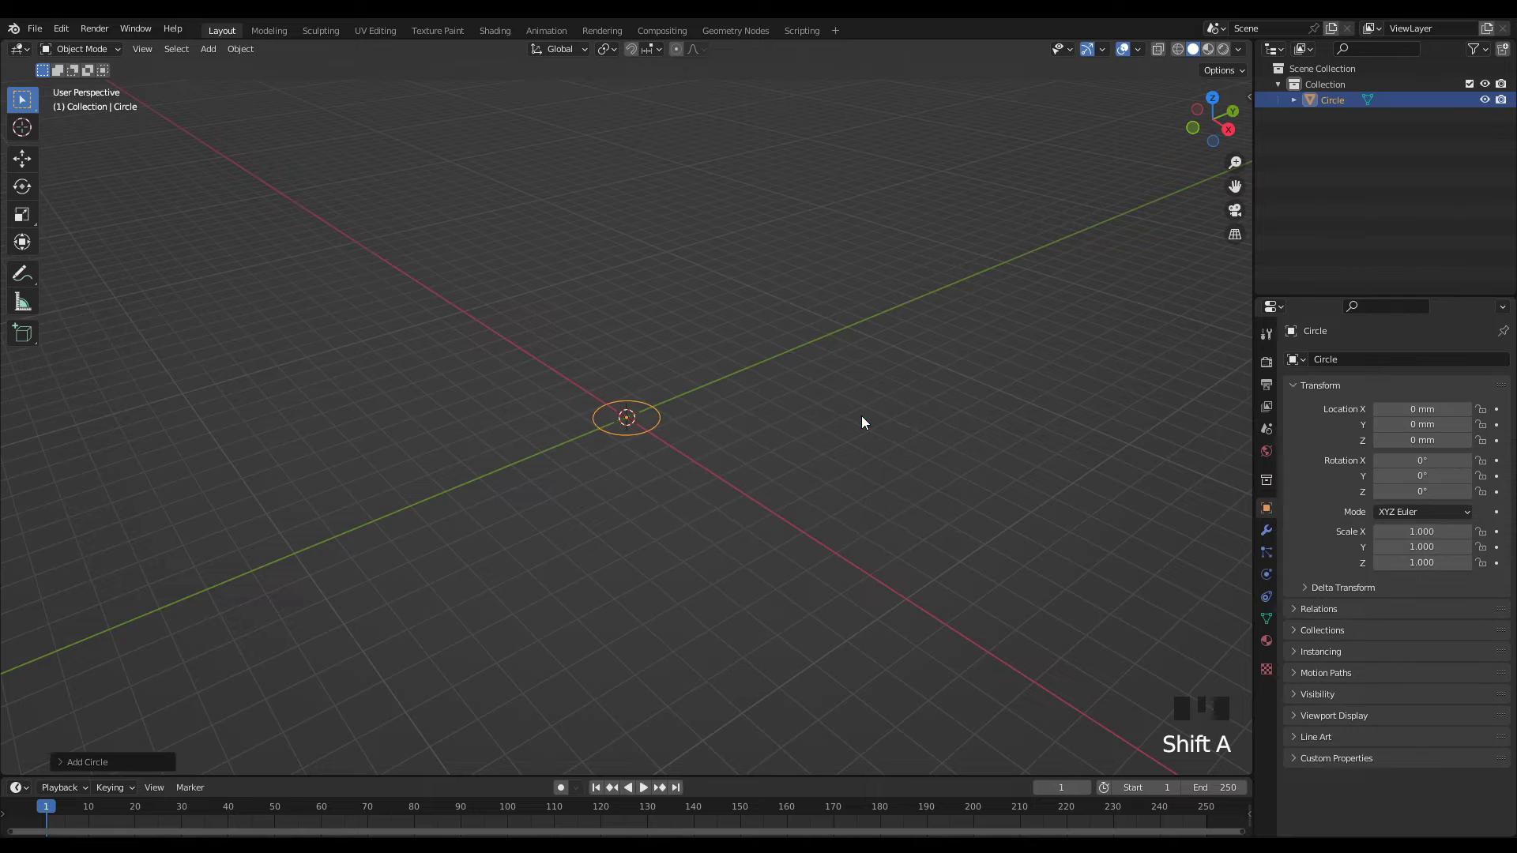
{"action": "left_click", "coordinate": [68, 764]}
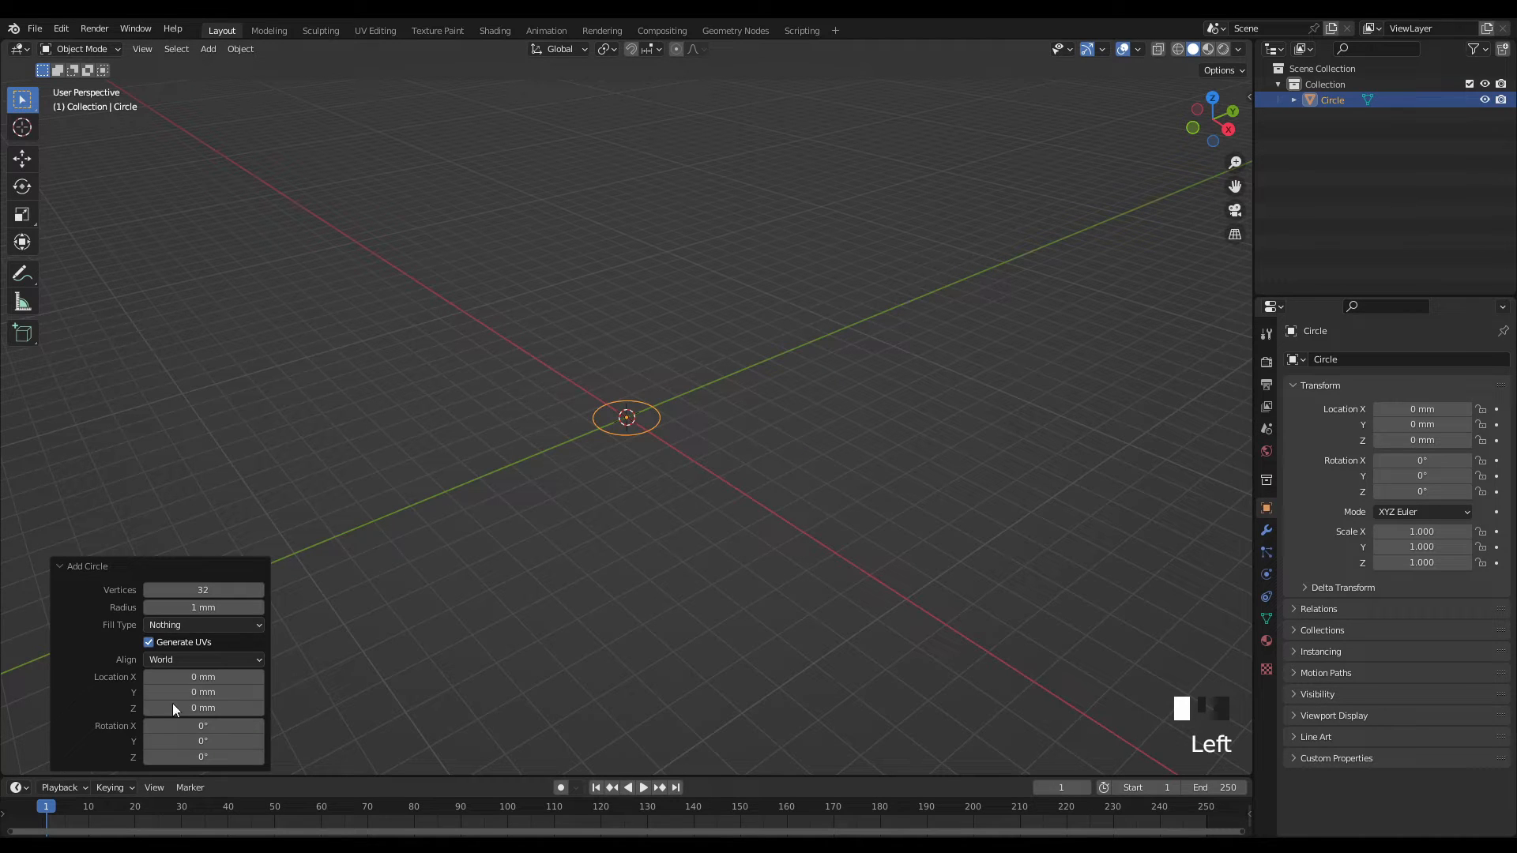
{"action": "left_click", "coordinate": [219, 607]}
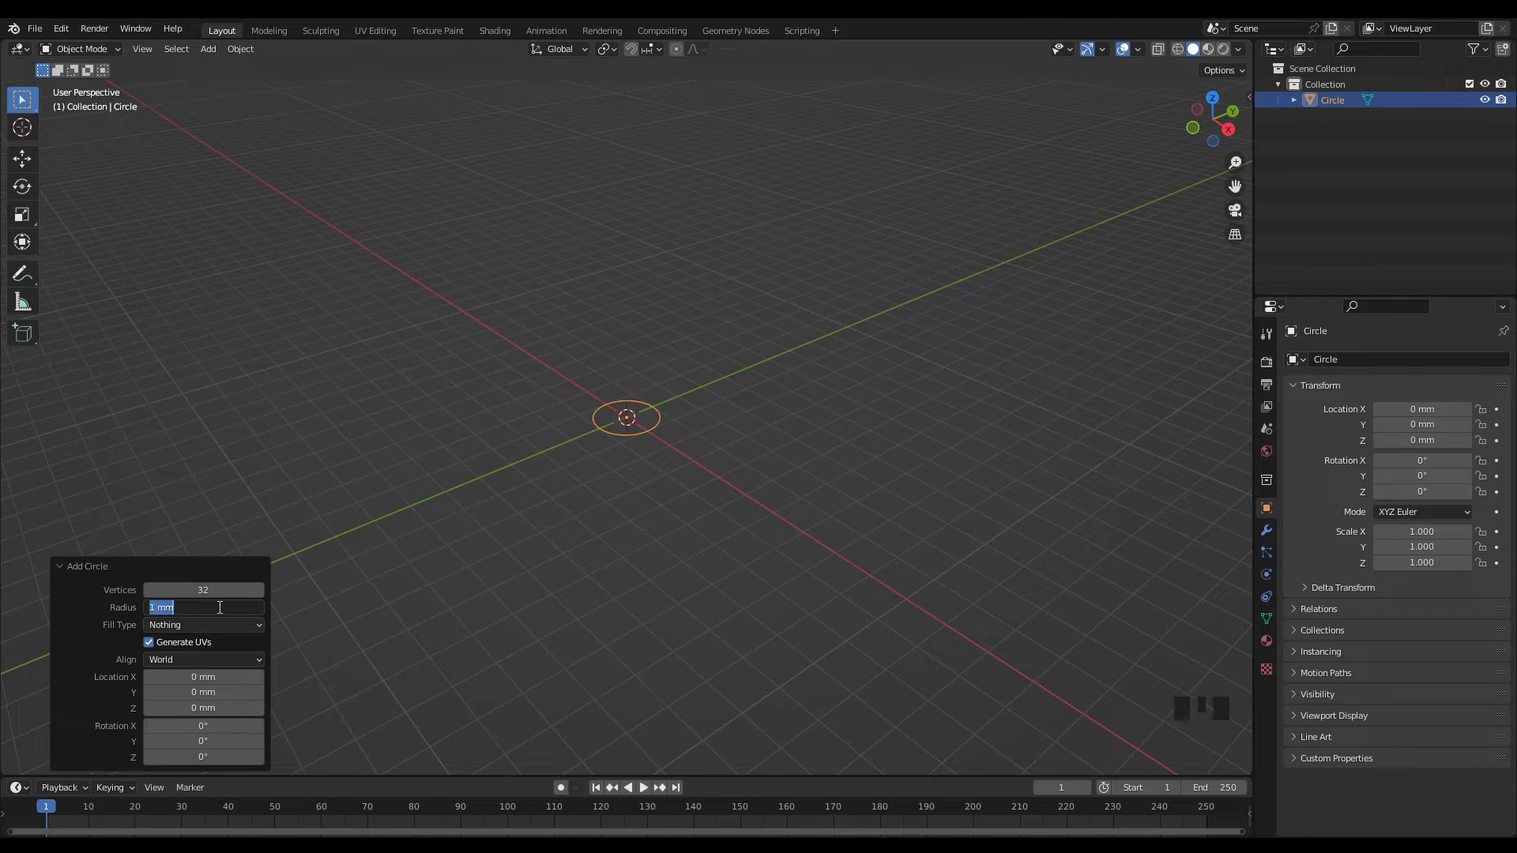
{"action": "type", "text": "10"}
{"action": "key", "text": "Return"}
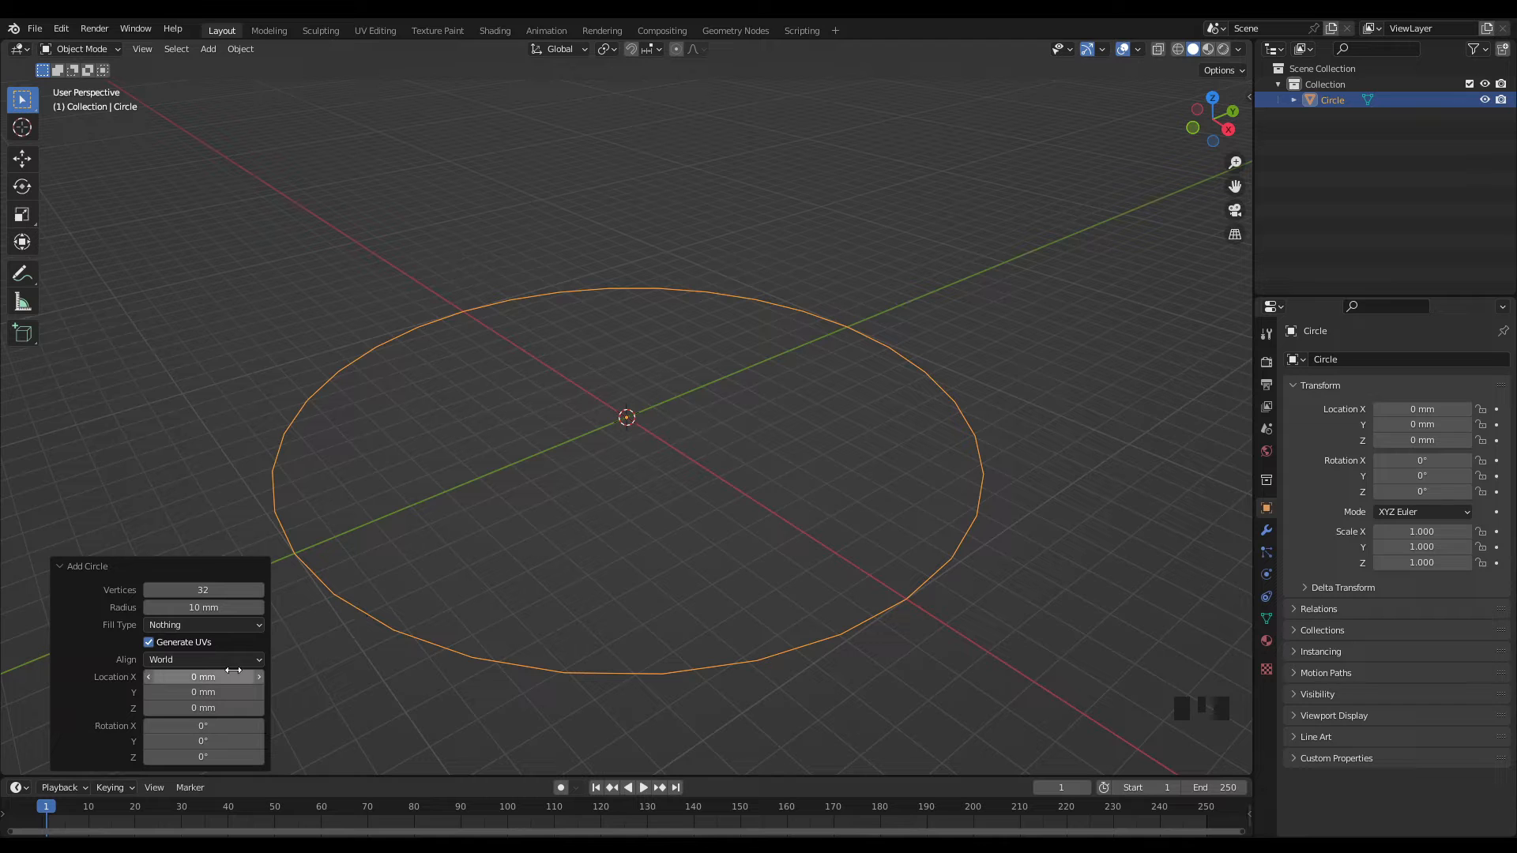
- Set the new circle's vertices to 12 and its X rotation to 90° so it stands upright
{"action": "left_click", "coordinate": [215, 589]}
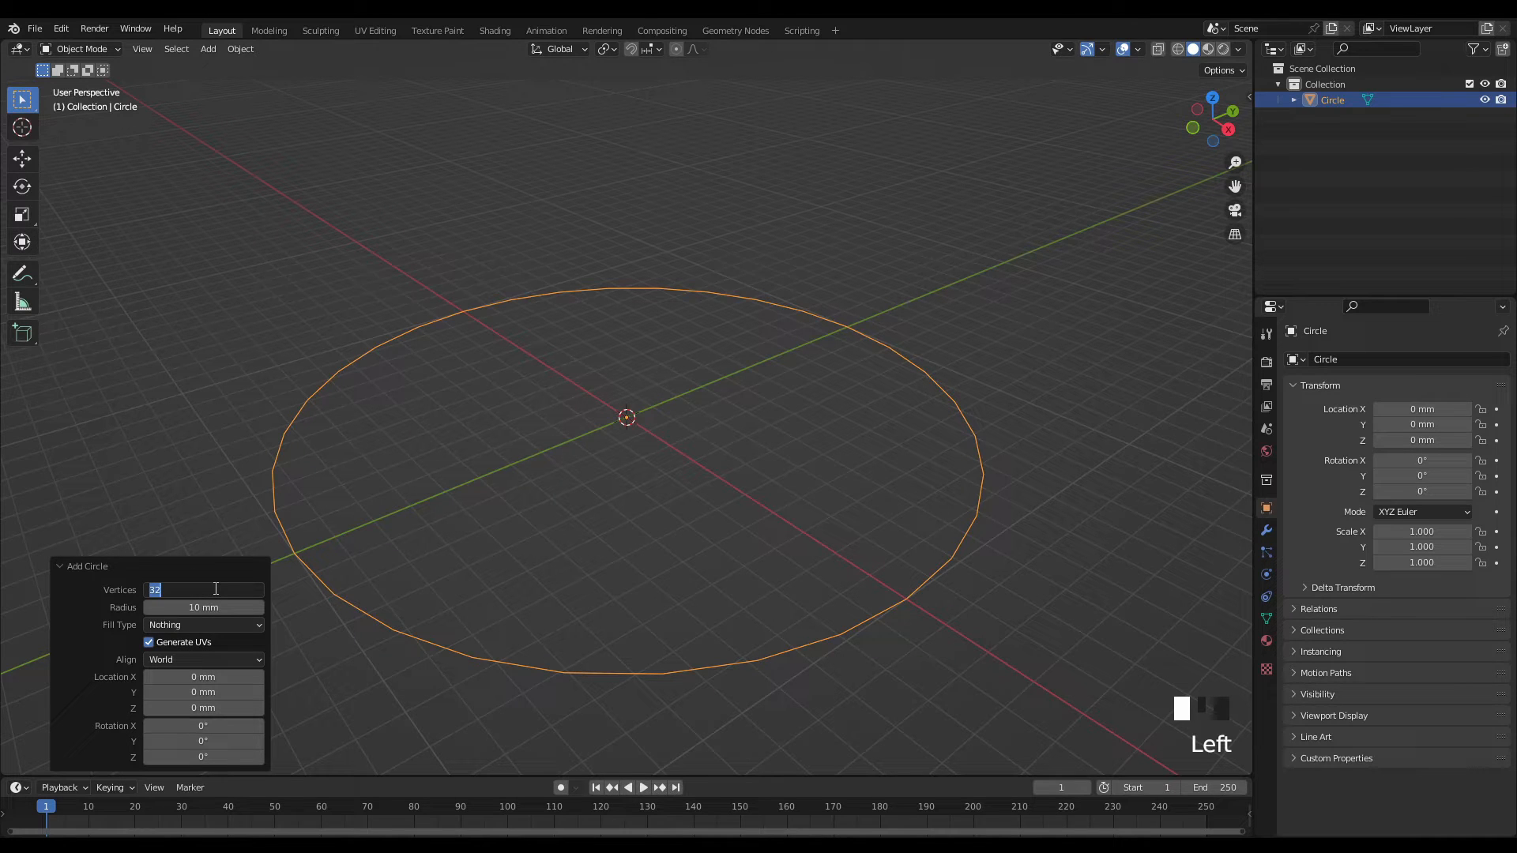
{"action": "type", "text": "12"}
{"action": "key", "text": "Return"}
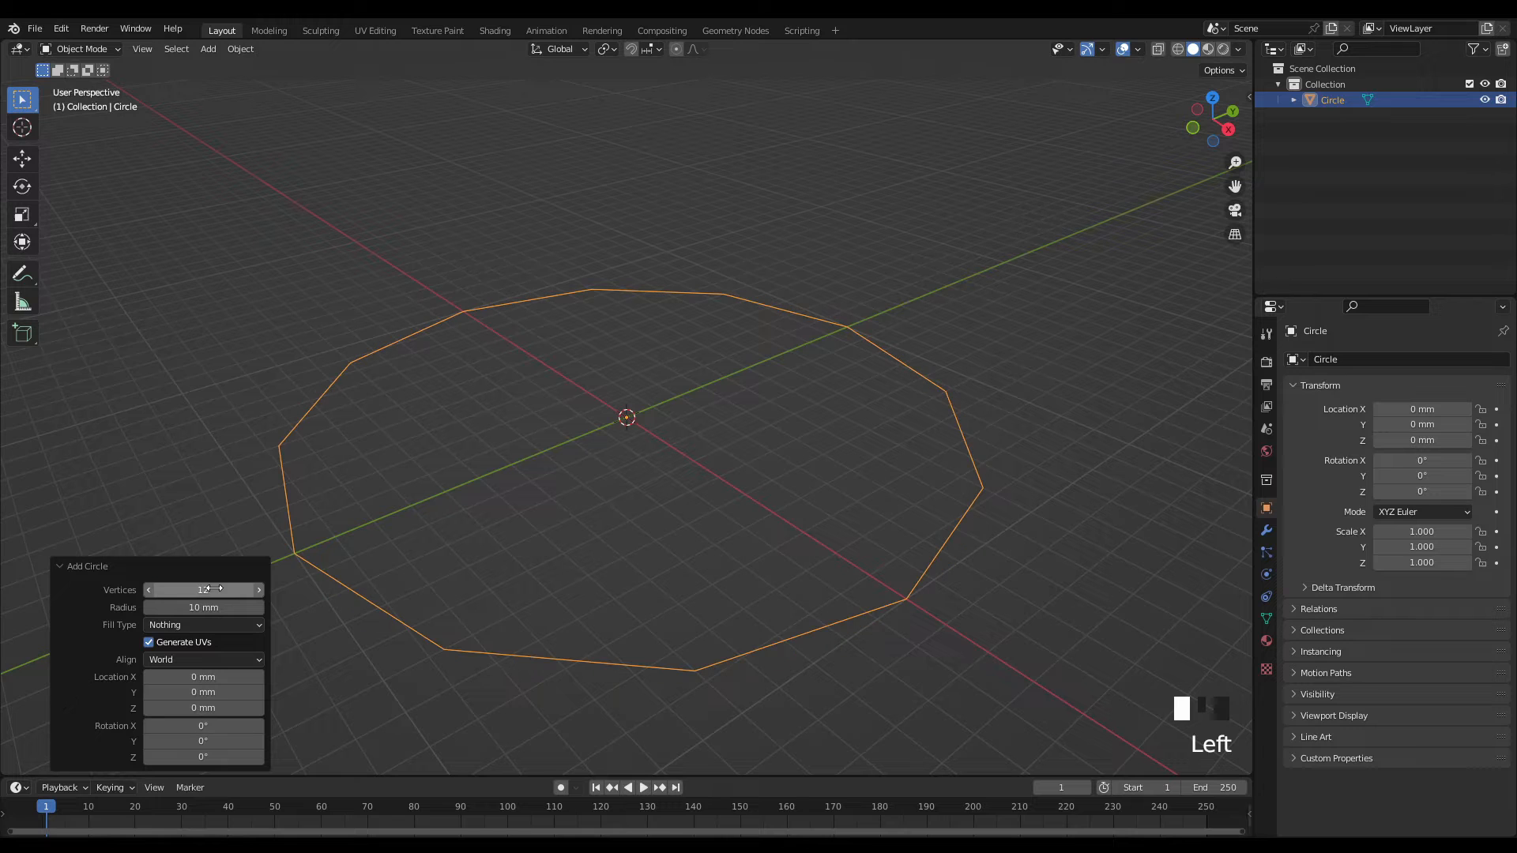
{"action": "left_click", "coordinate": [225, 727]}
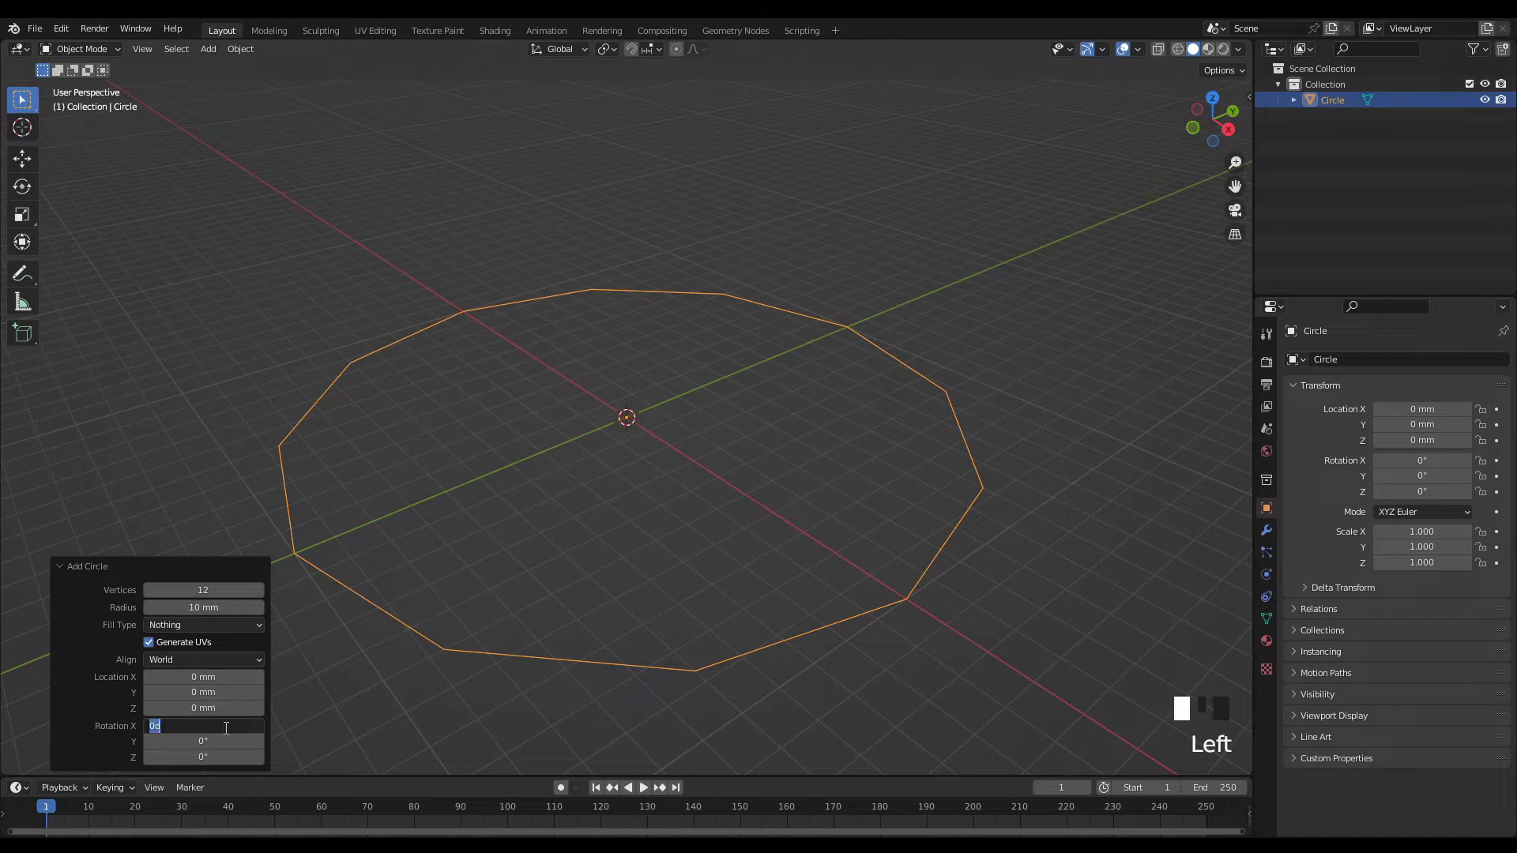
{"action": "type", "text": "90"}
{"action": "key", "text": "Return"}
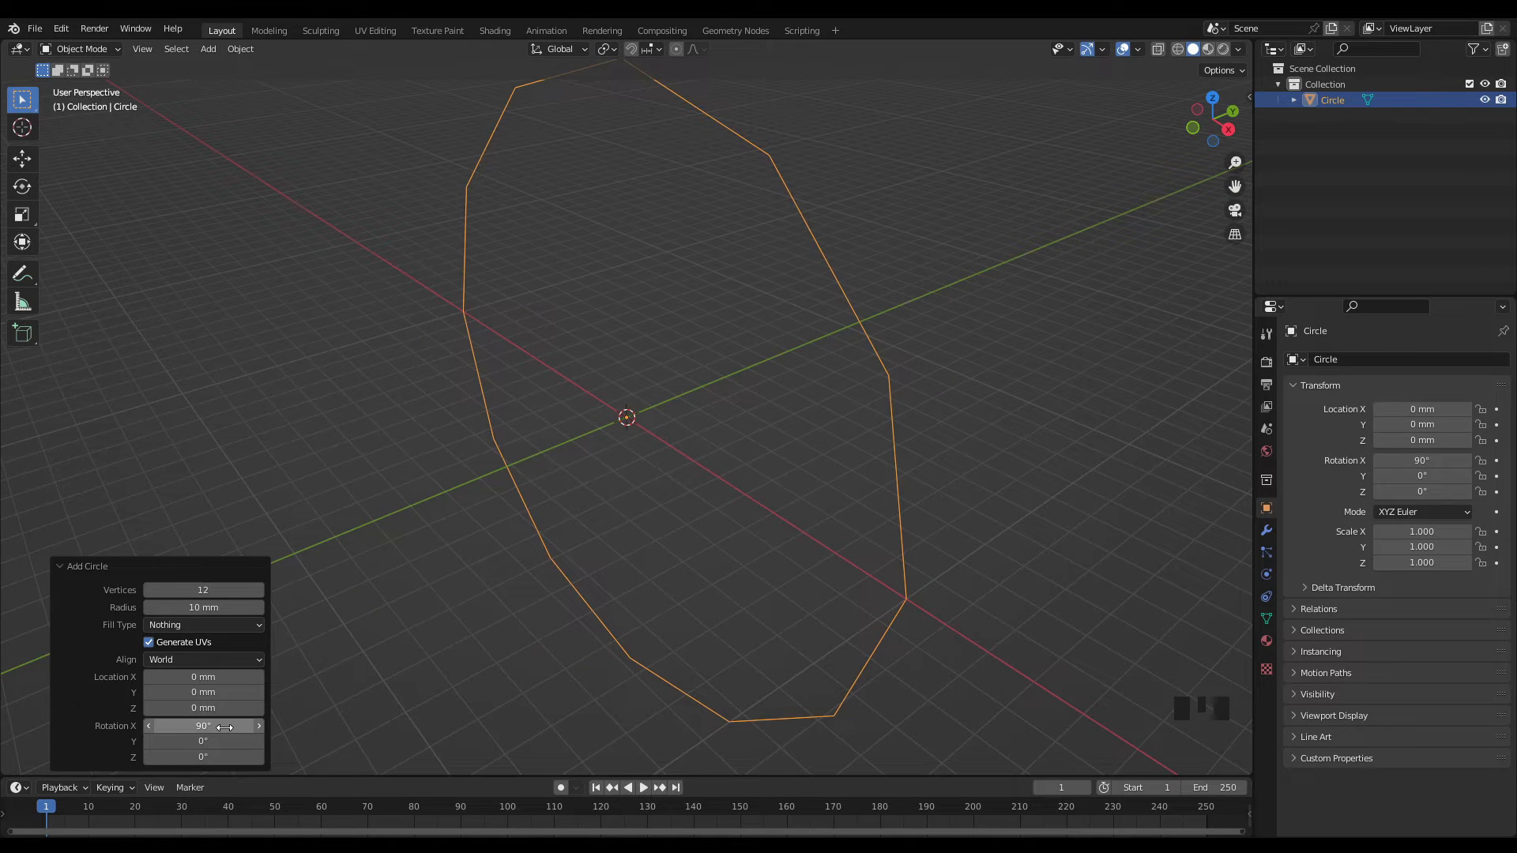
{"action": "scroll", "coordinate": [682, 455], "scroll_direction": "down", "scroll_amount": 2}
{"action": "middle_click_drag", "start_coordinate": [681, 475], "coordinate": [917, 439], "text": "shift"}
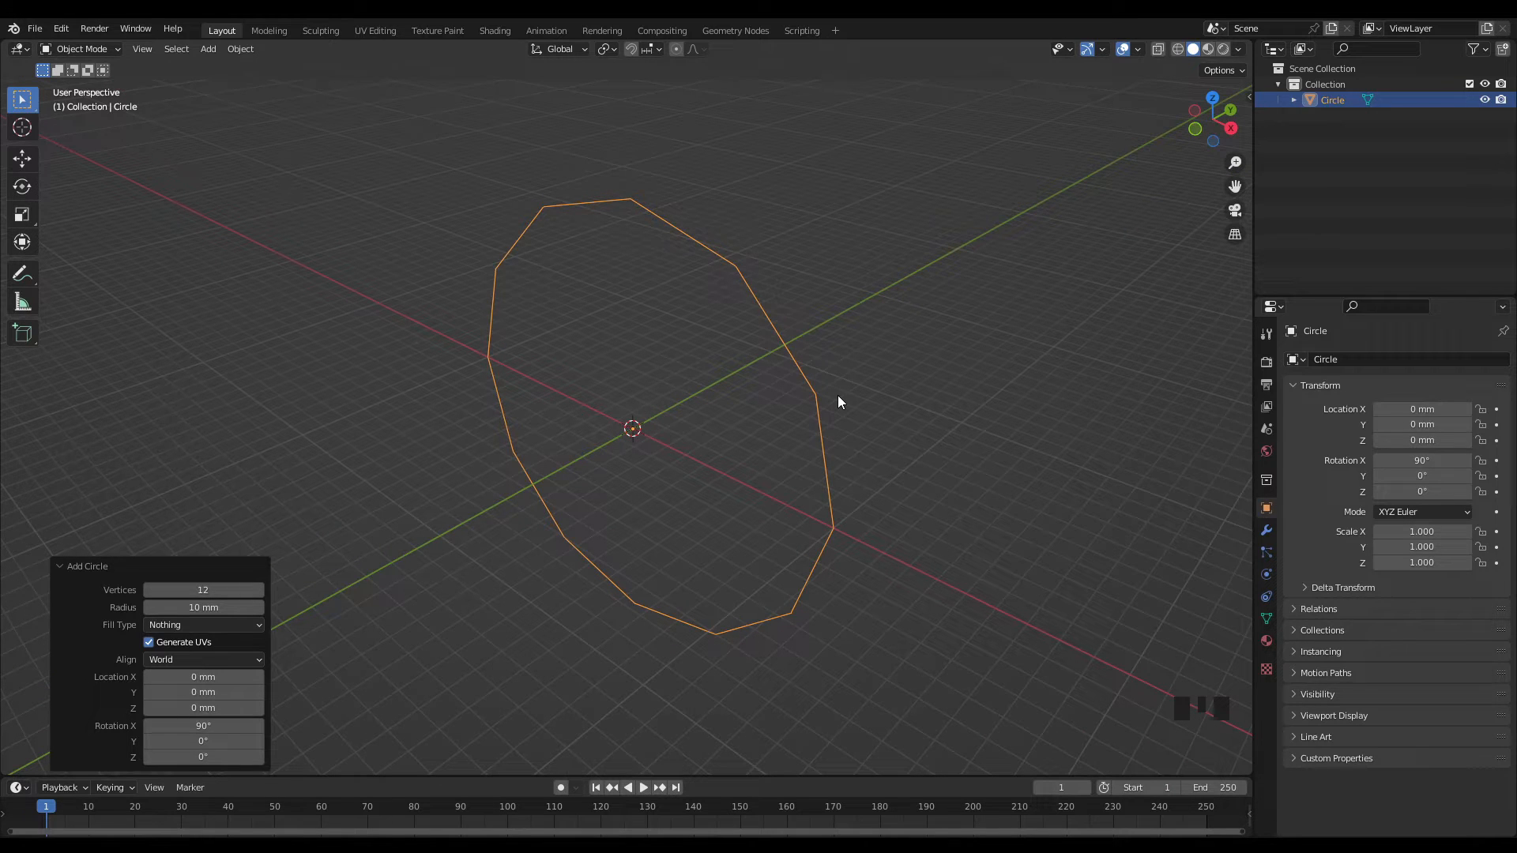
{"action": "left_click", "coordinate": [820, 377]}
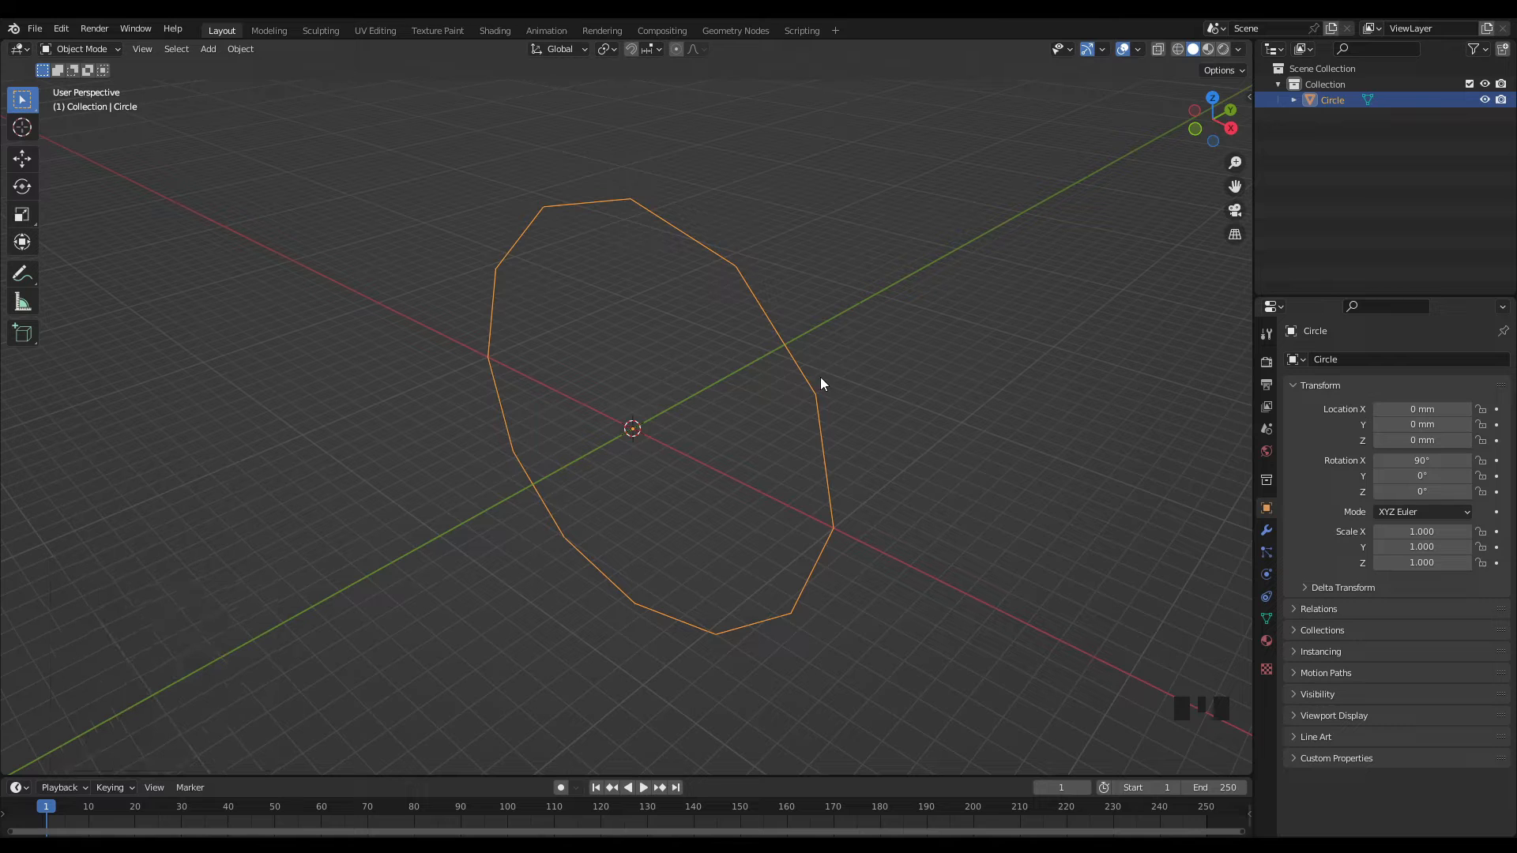
- In Edit Mode, extrude the whole circle -6 mm along the Y axis to form a band, and return to Object Mode
{"action": "key", "text": "Tab"}
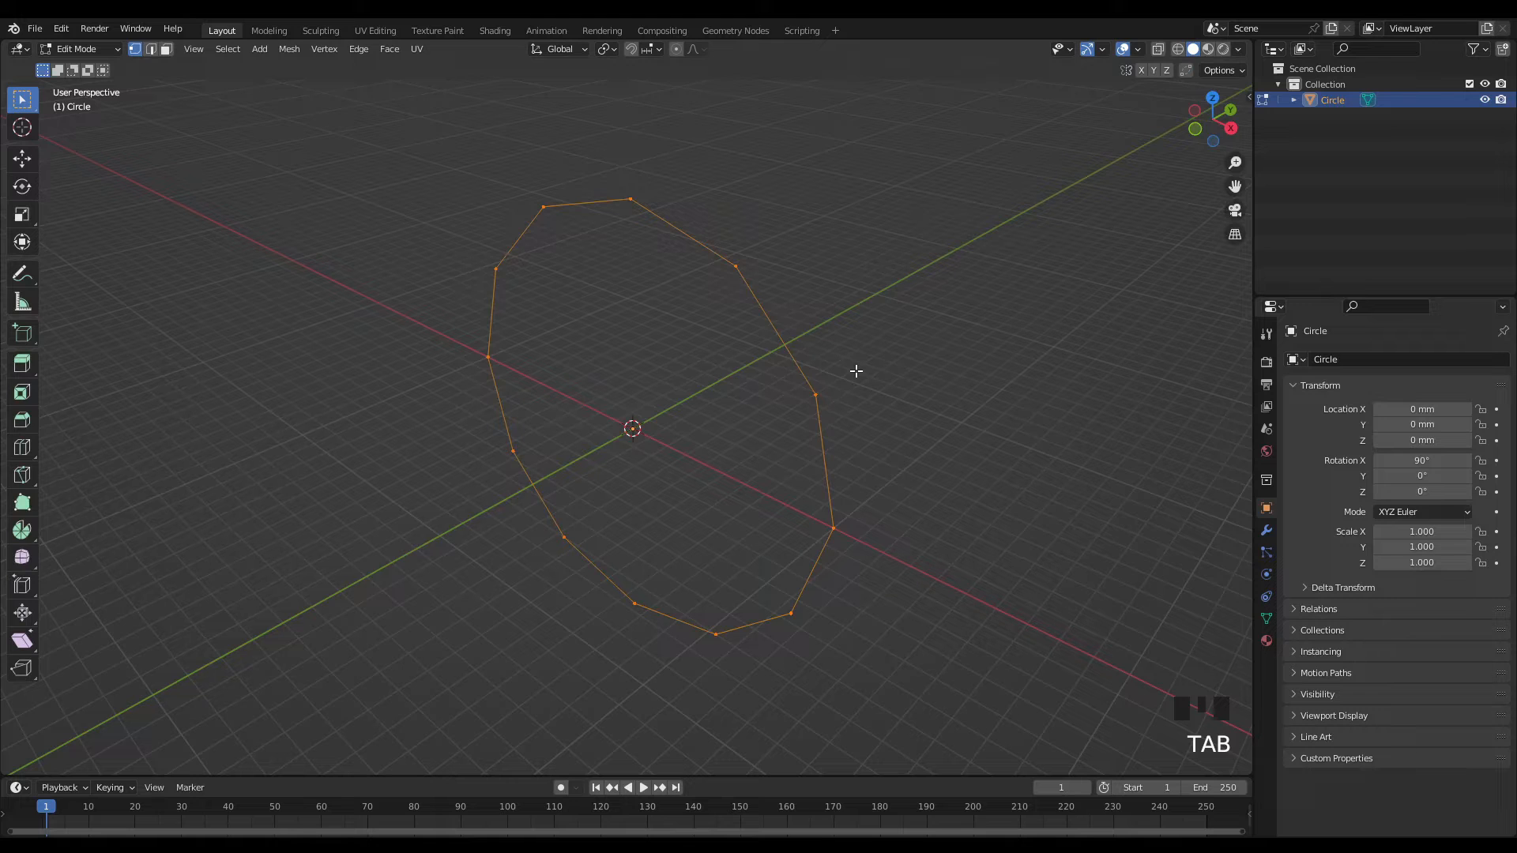
{"action": "key", "text": "KP_3"}
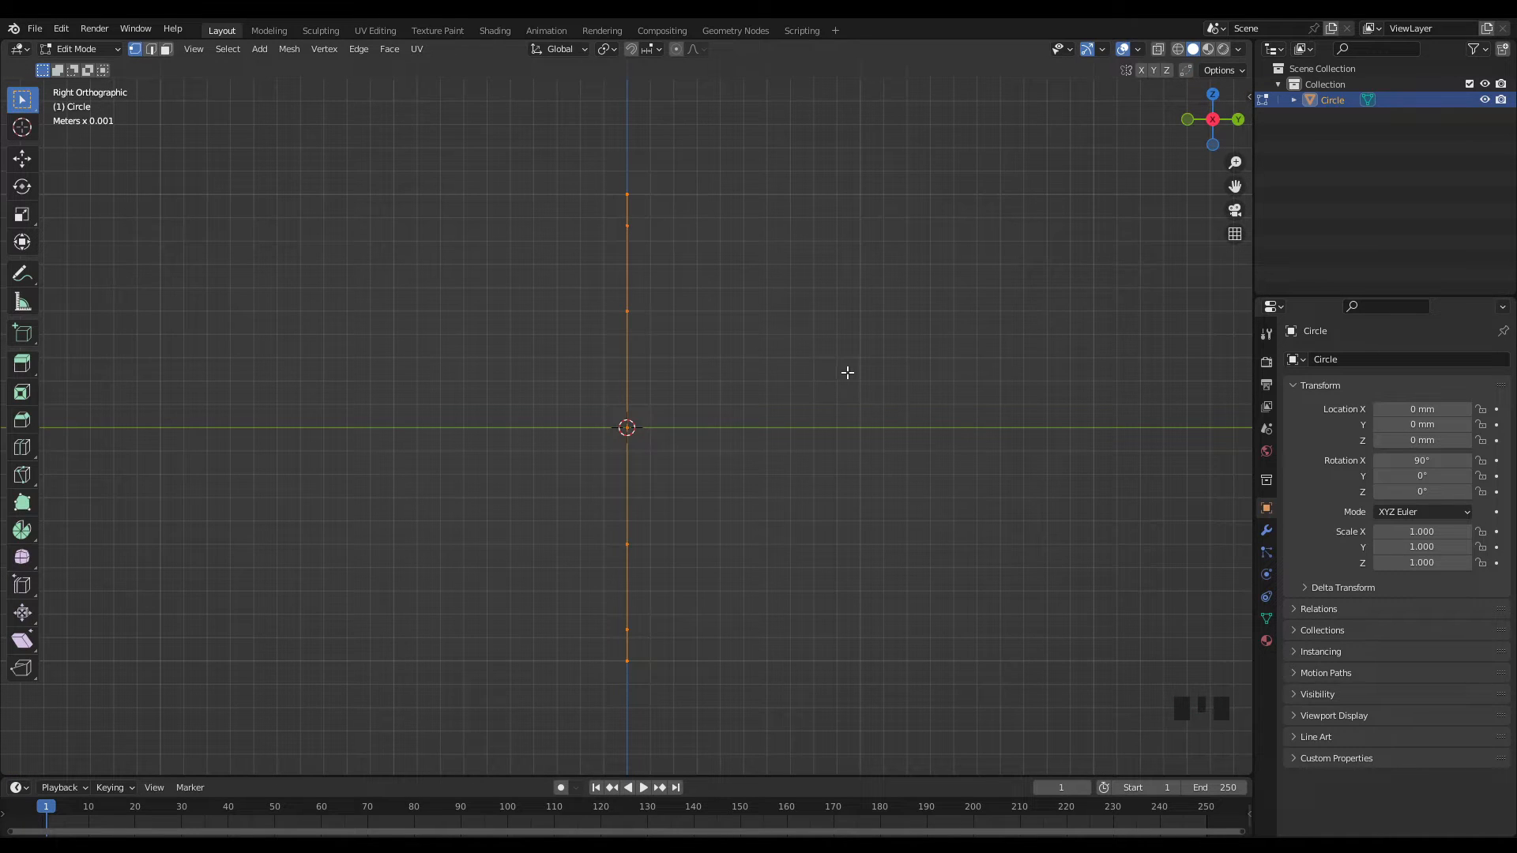
{"action": "key", "text": "e"}
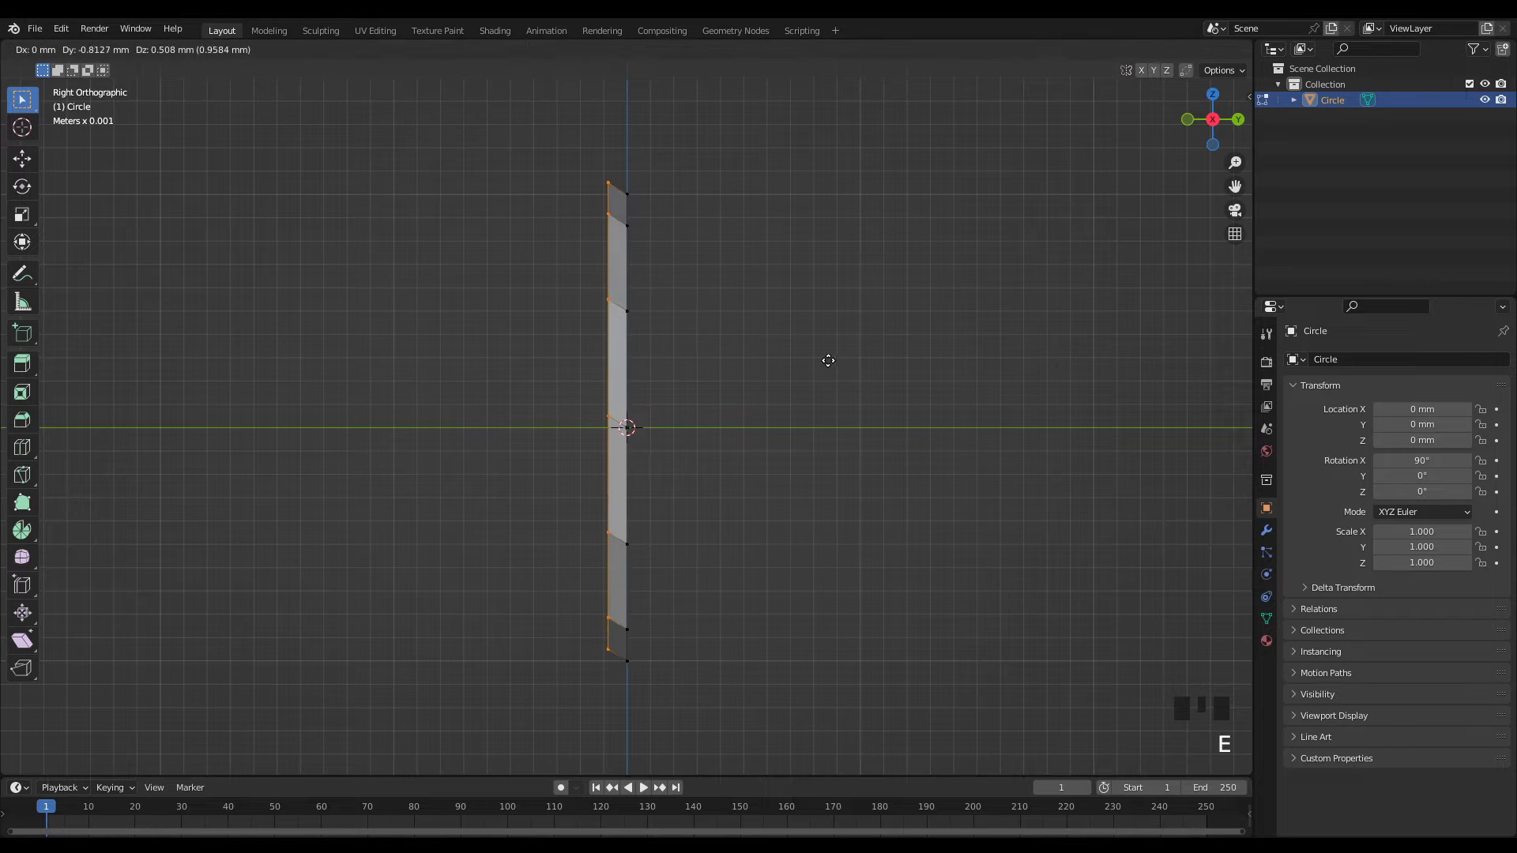
{"action": "key", "text": "y"}
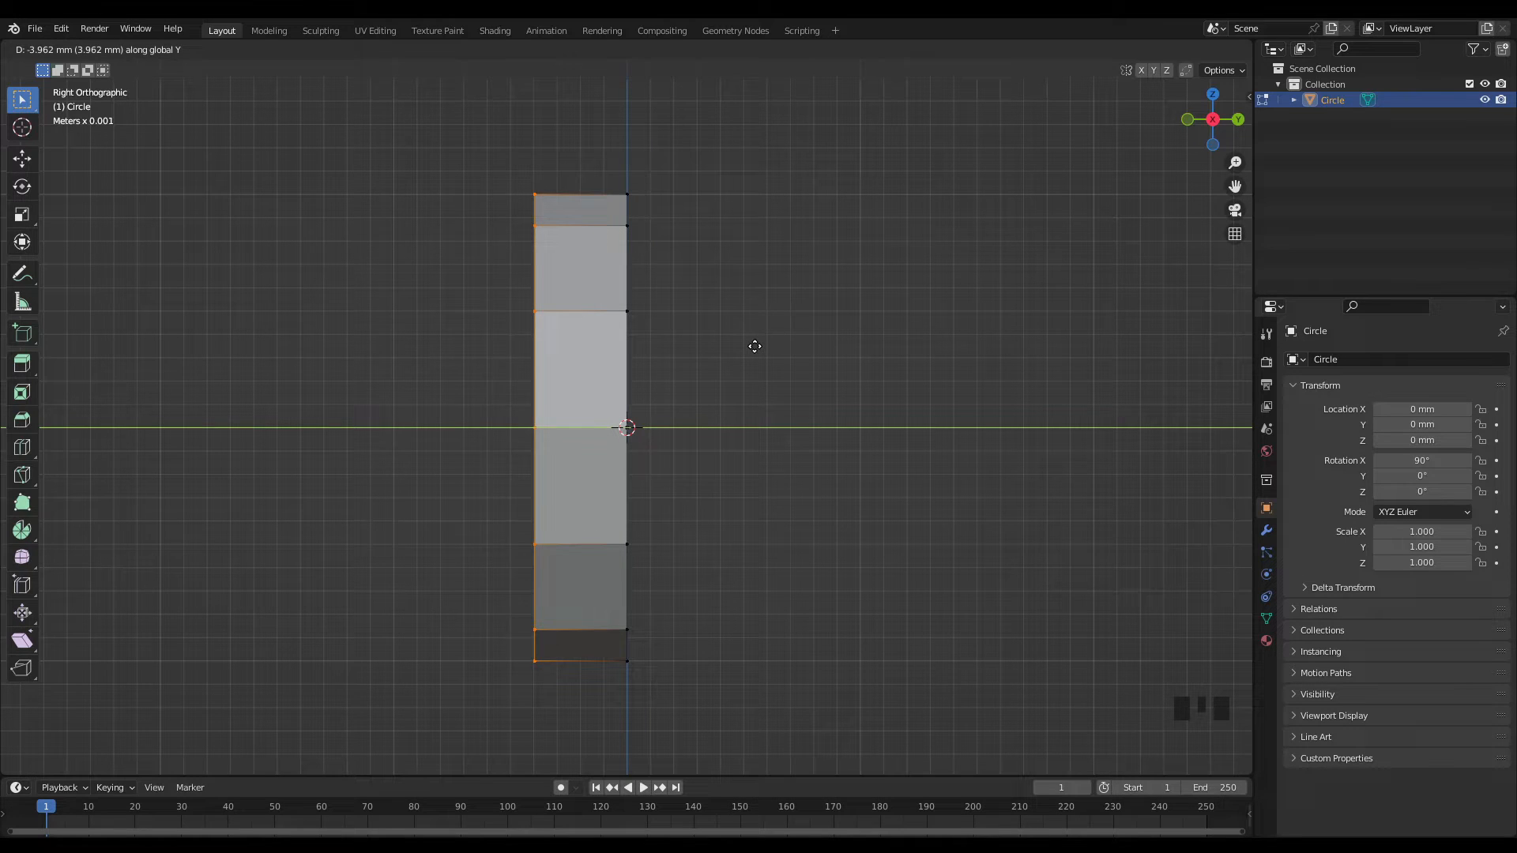
{"action": "type", "text": "-6"}
{"action": "key", "text": "Return"}
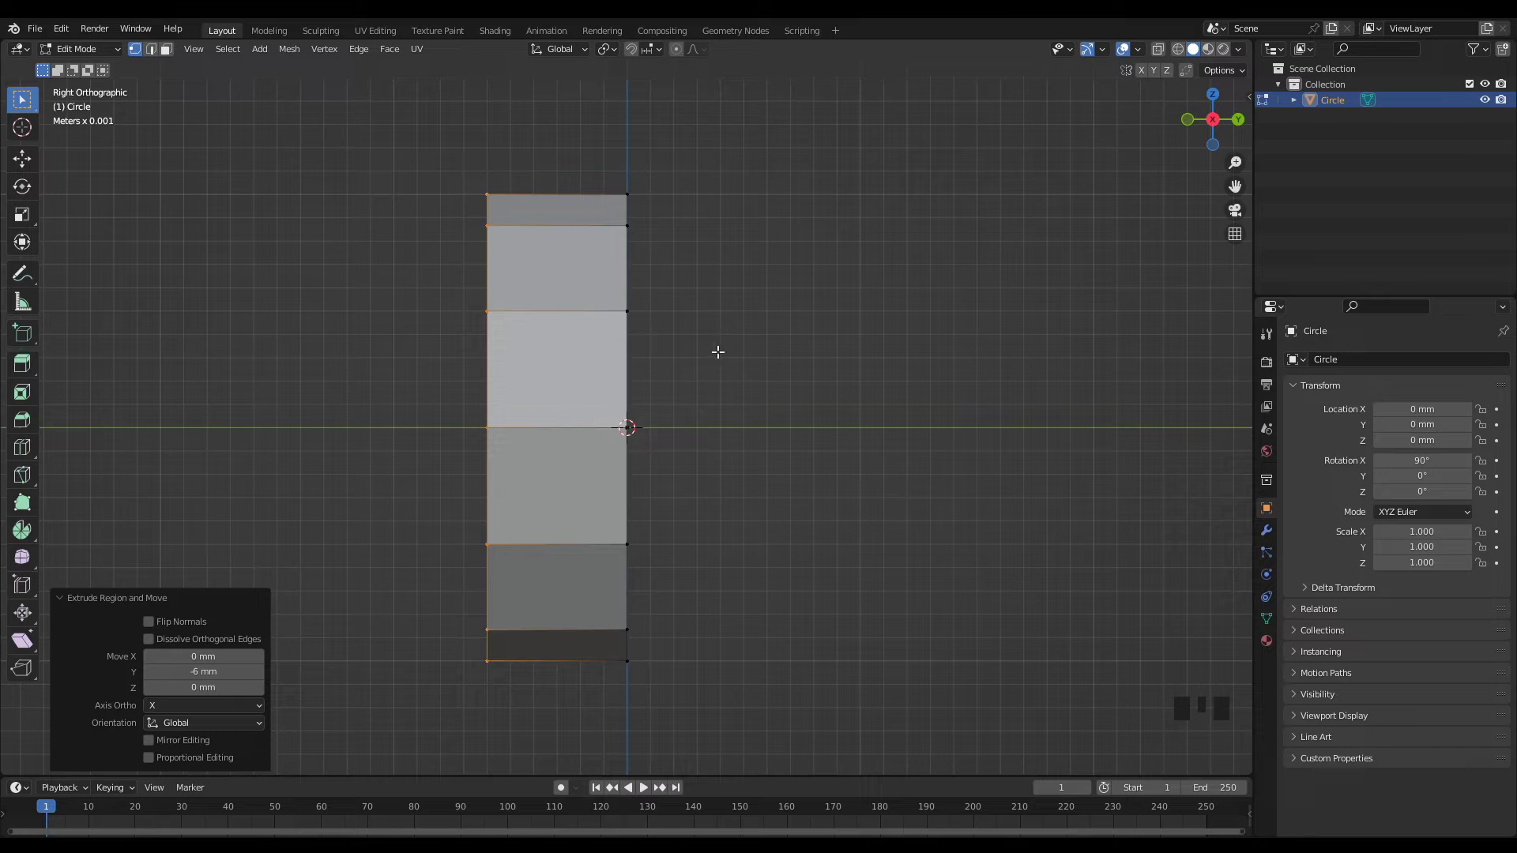
{"action": "middle_click_drag", "start_coordinate": [674, 384], "coordinate": [766, 416]}
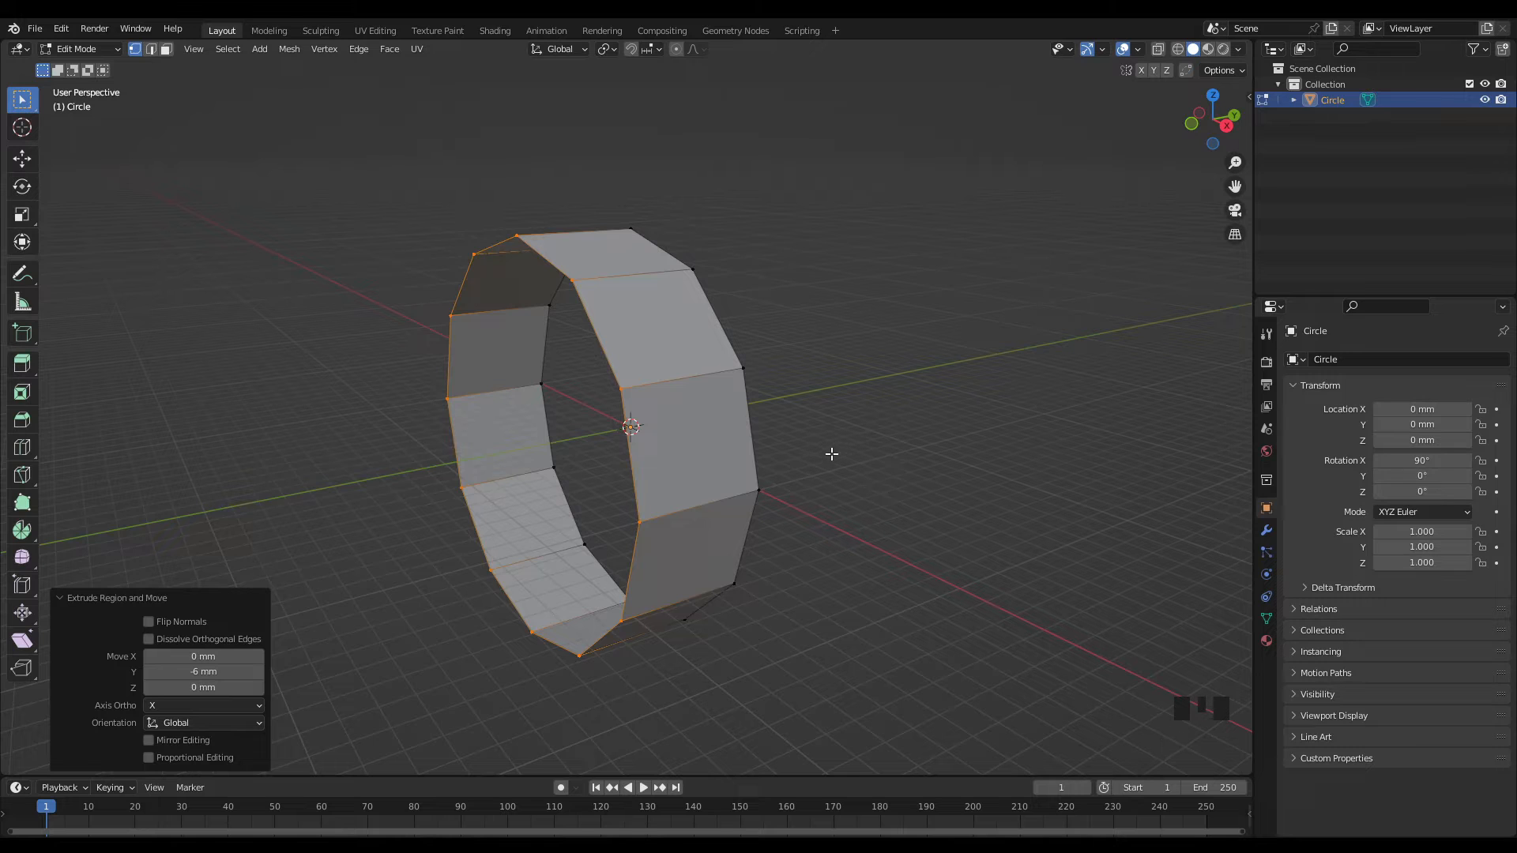
{"action": "key", "text": "Tab"}
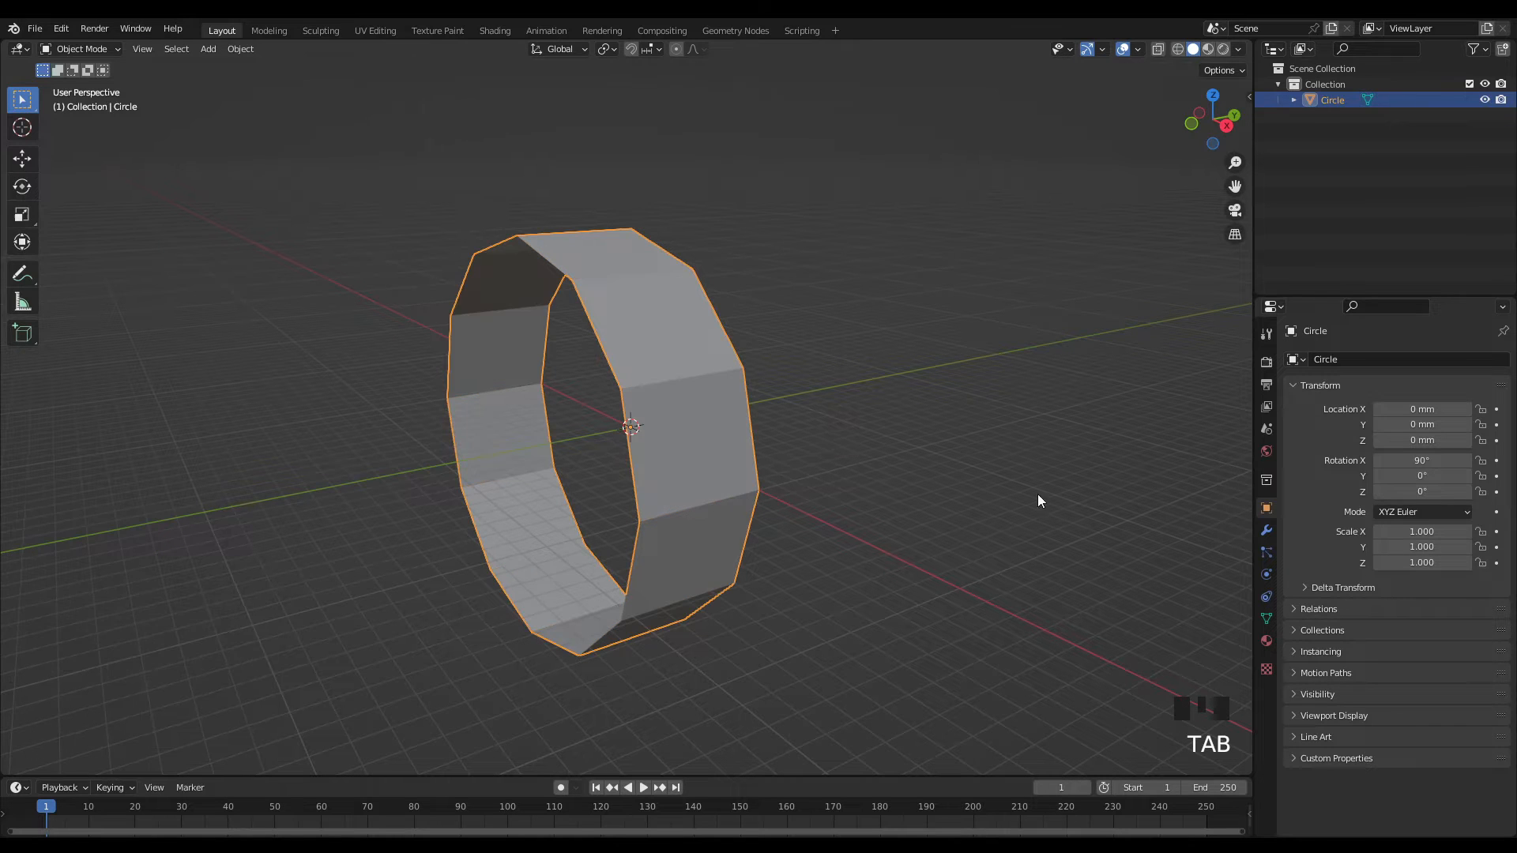
- Add a Mirror modifier to the band and mirror it across the Y axis only
{"action": "left_click", "coordinate": [1265, 531]}
{"action": "left_click", "coordinate": [1360, 360]}
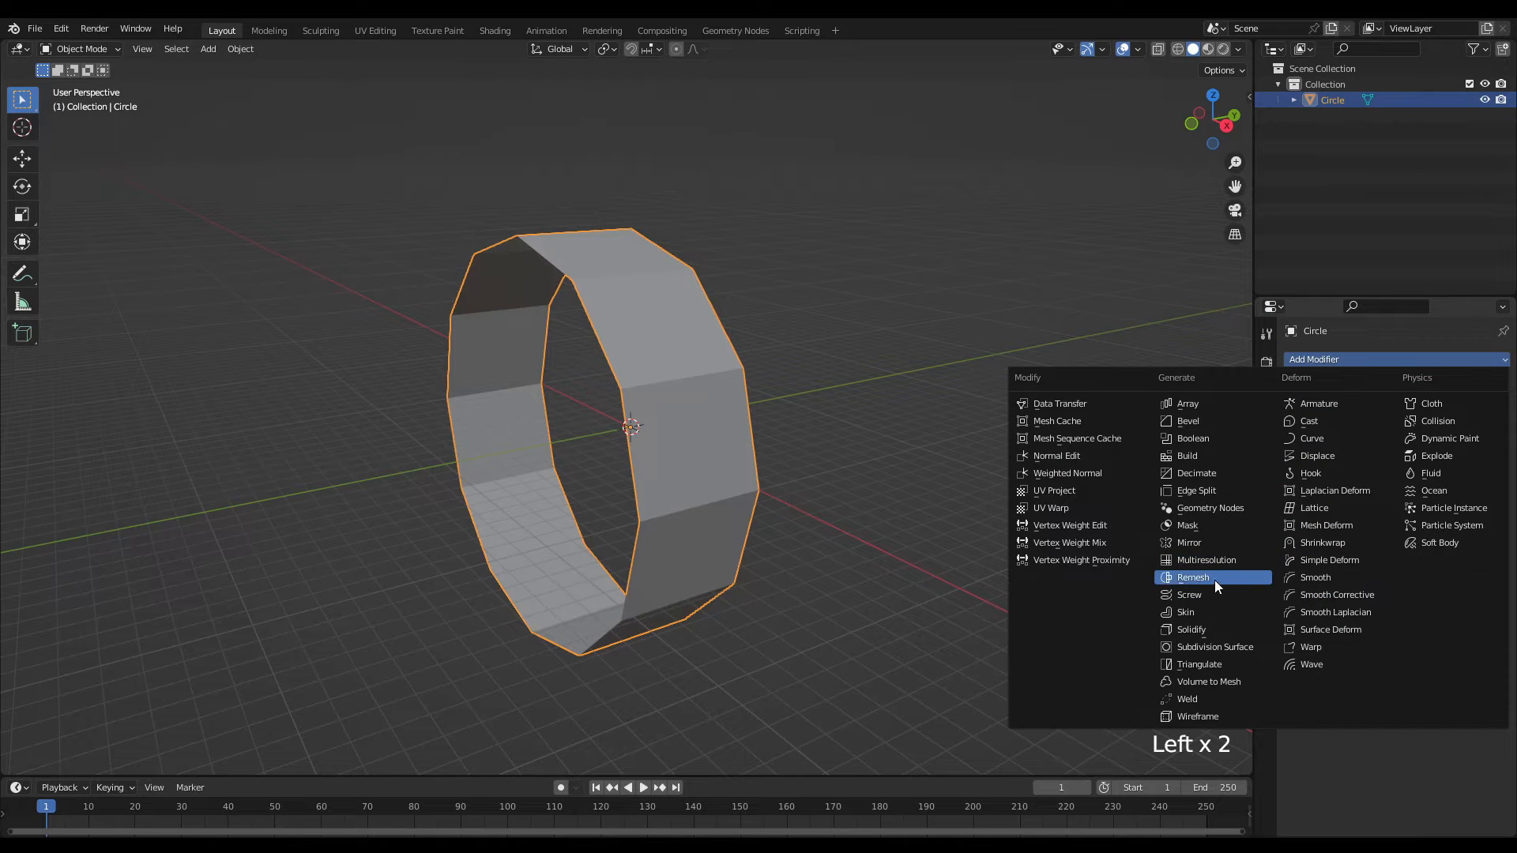
{"action": "left_click", "coordinate": [1200, 542]}
{"action": "left_click", "coordinate": [1430, 409]}
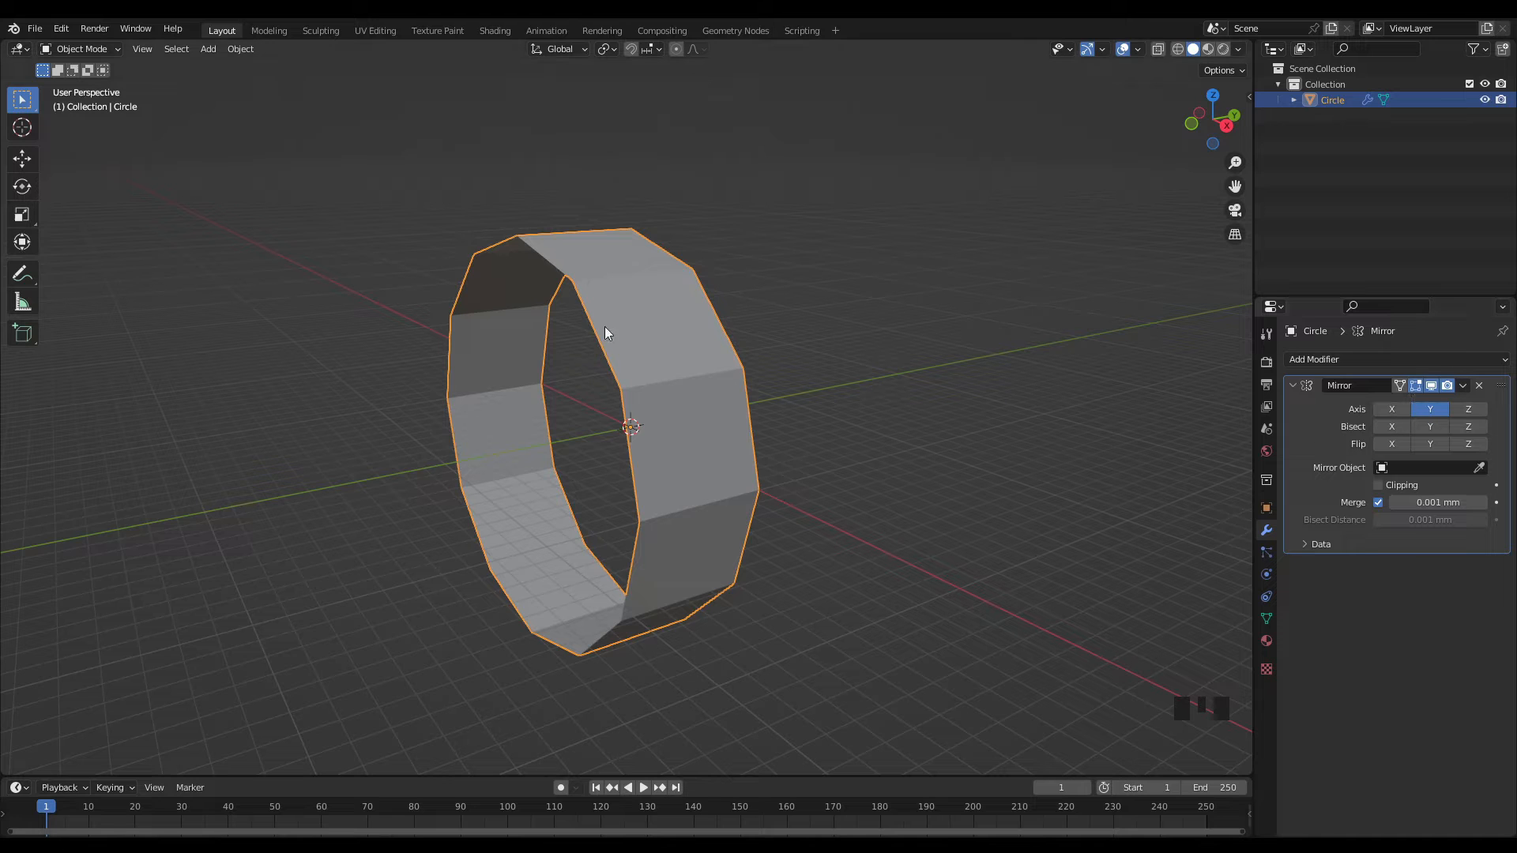
- Apply the band's rotation to its mesh data and switch the band to Edit Mode
{"action": "middle_click_drag", "start_coordinate": [741, 362], "coordinate": [741, 373]}
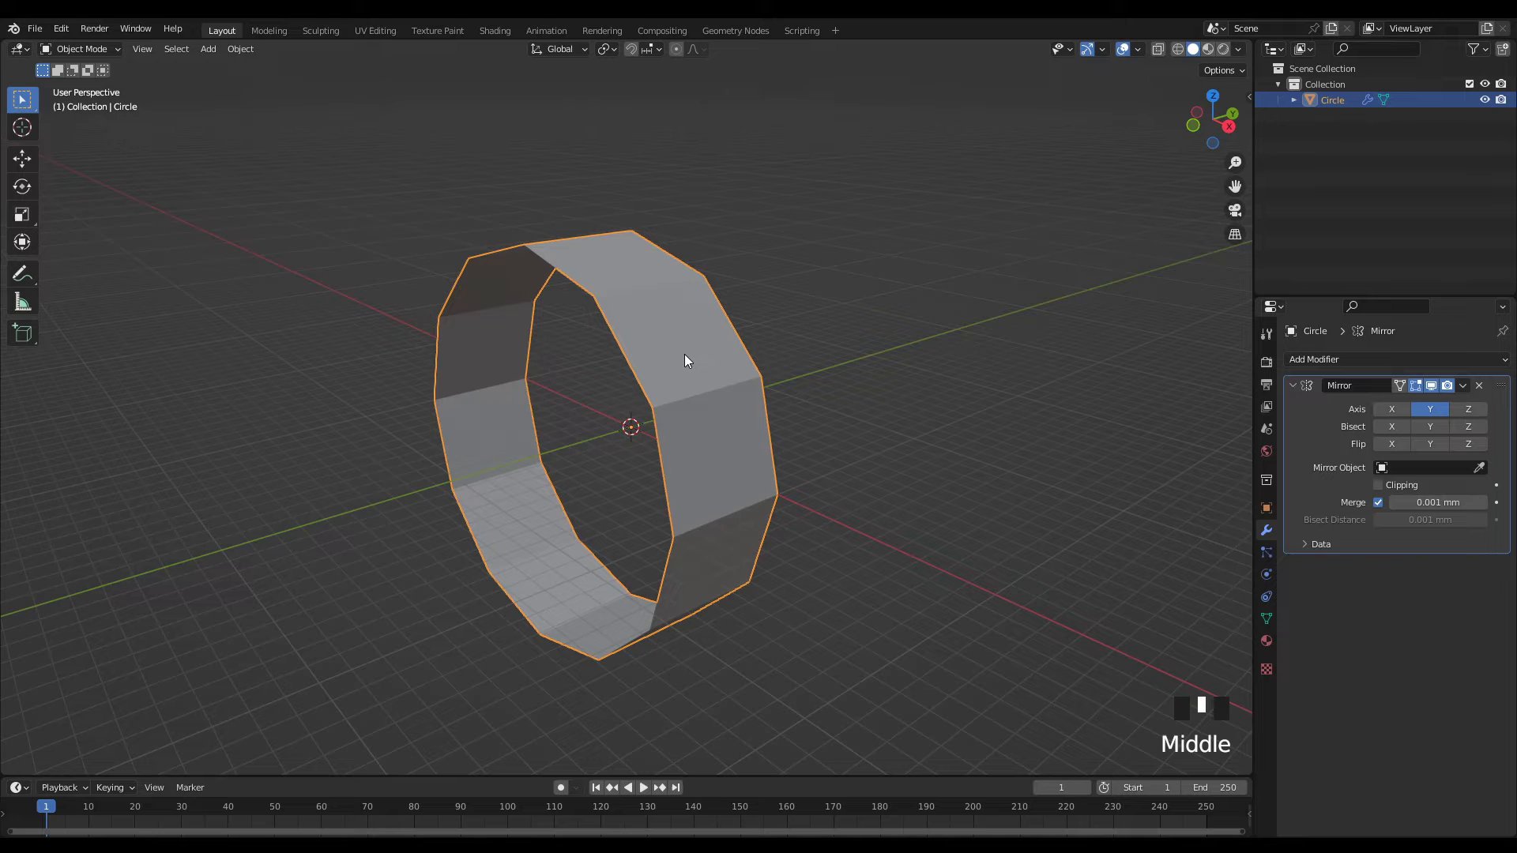
{"action": "key", "text": "ctrl+a"}
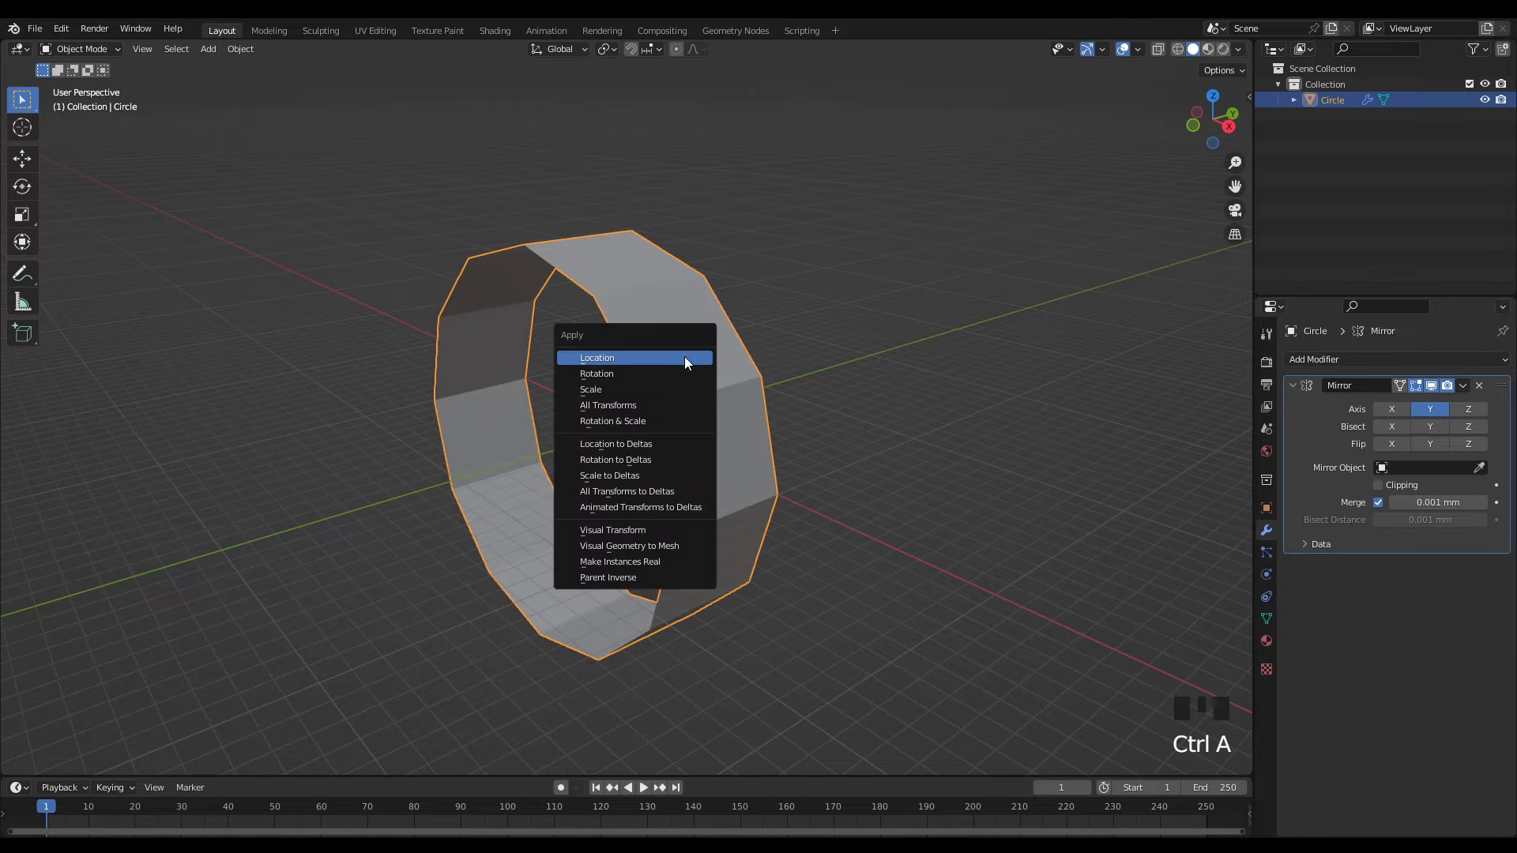
{"action": "left_click", "coordinate": [648, 373]}
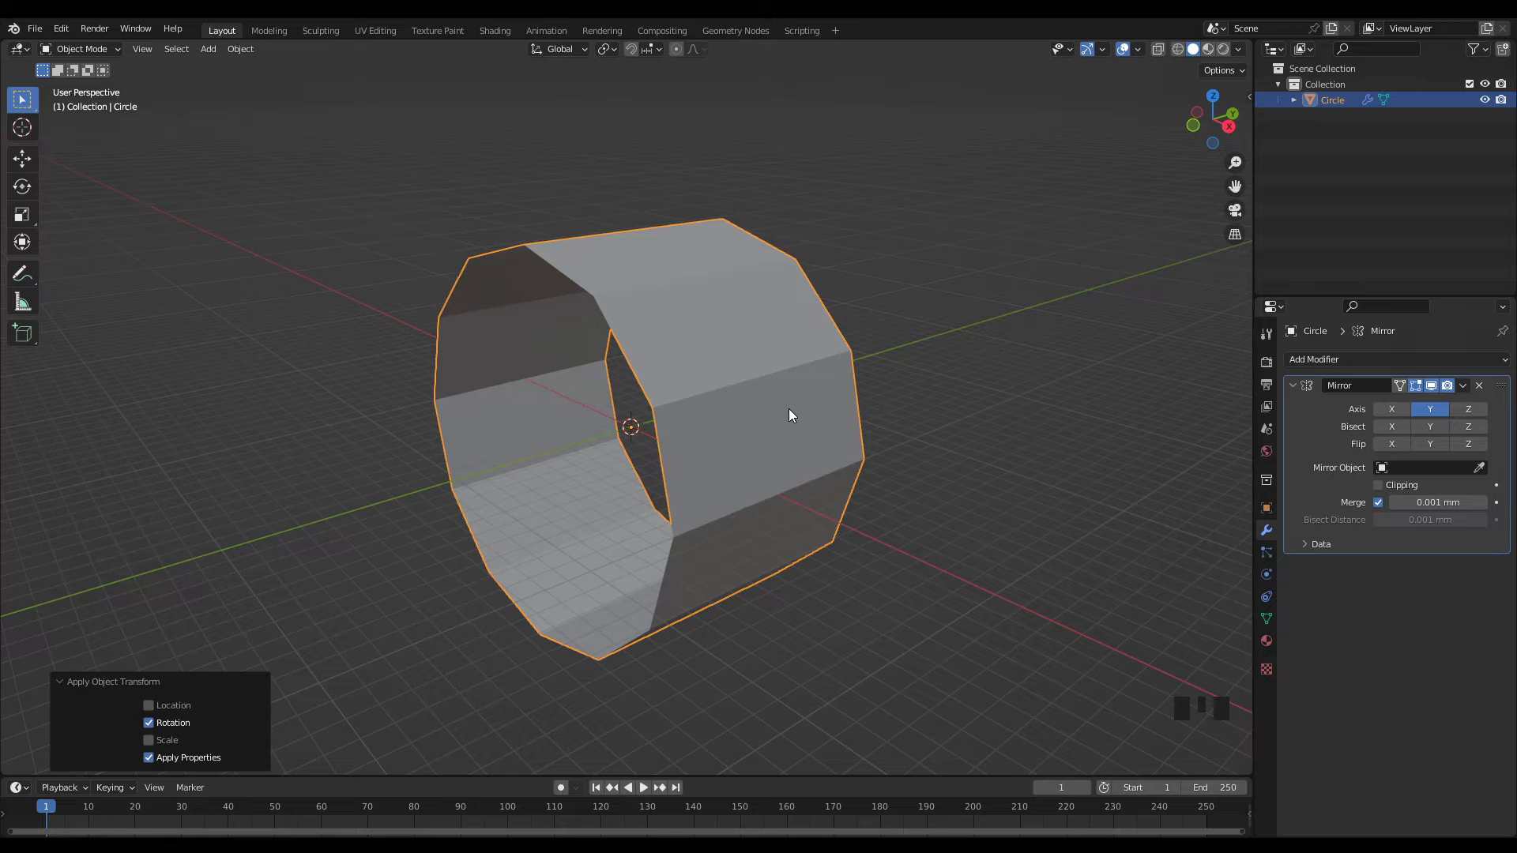
{"action": "key", "text": "Tab"}
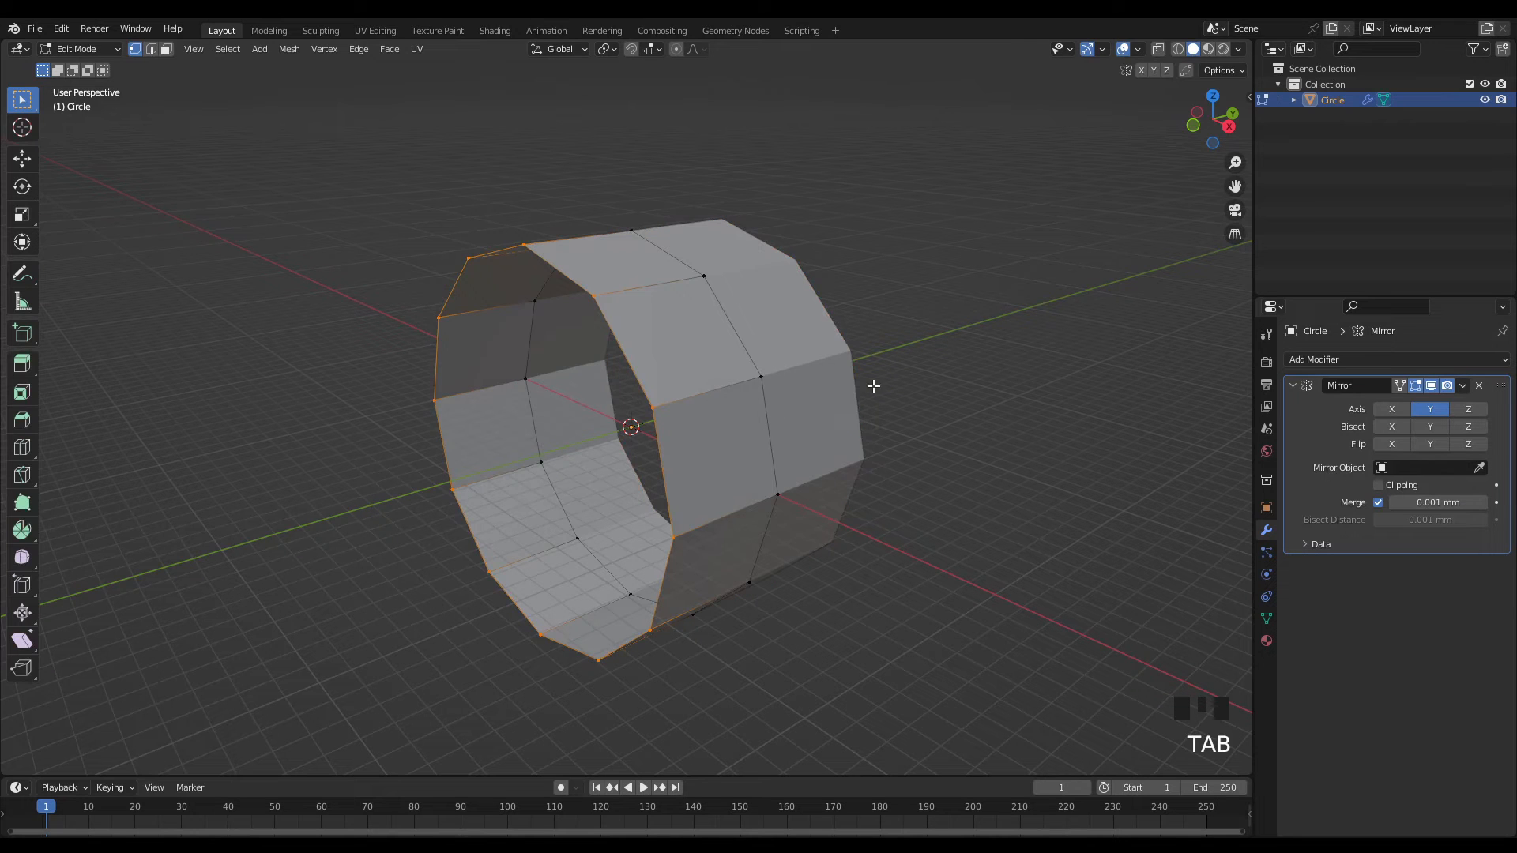
{"action": "middle_click_drag", "start_coordinate": [875, 387], "coordinate": [956, 403]}
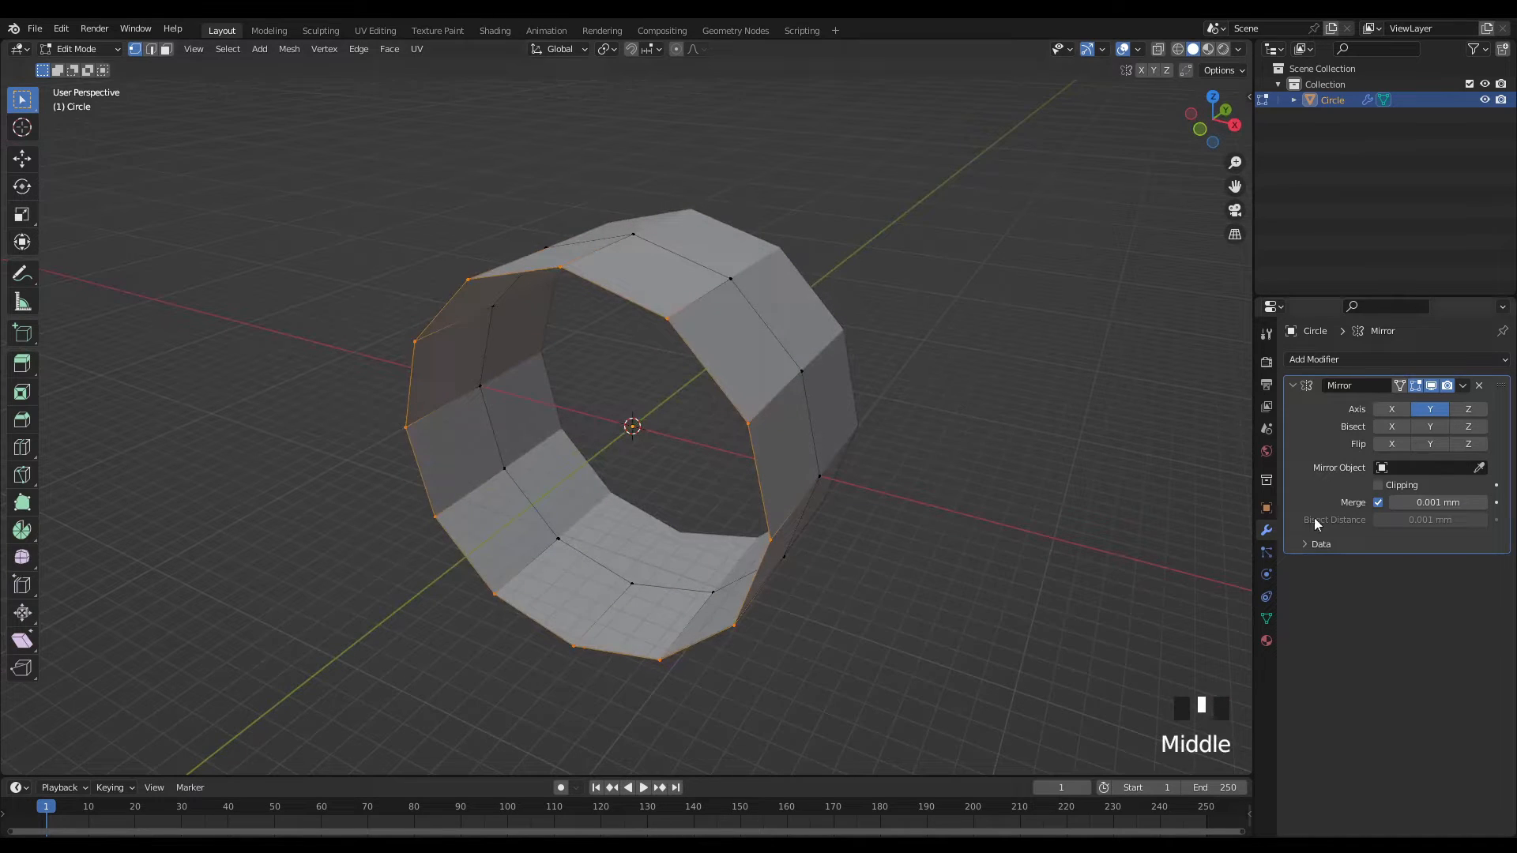
- Add a Solidify modifier to the band and set its thickness to 1.5 mm
{"action": "left_click", "coordinate": [1293, 384]}
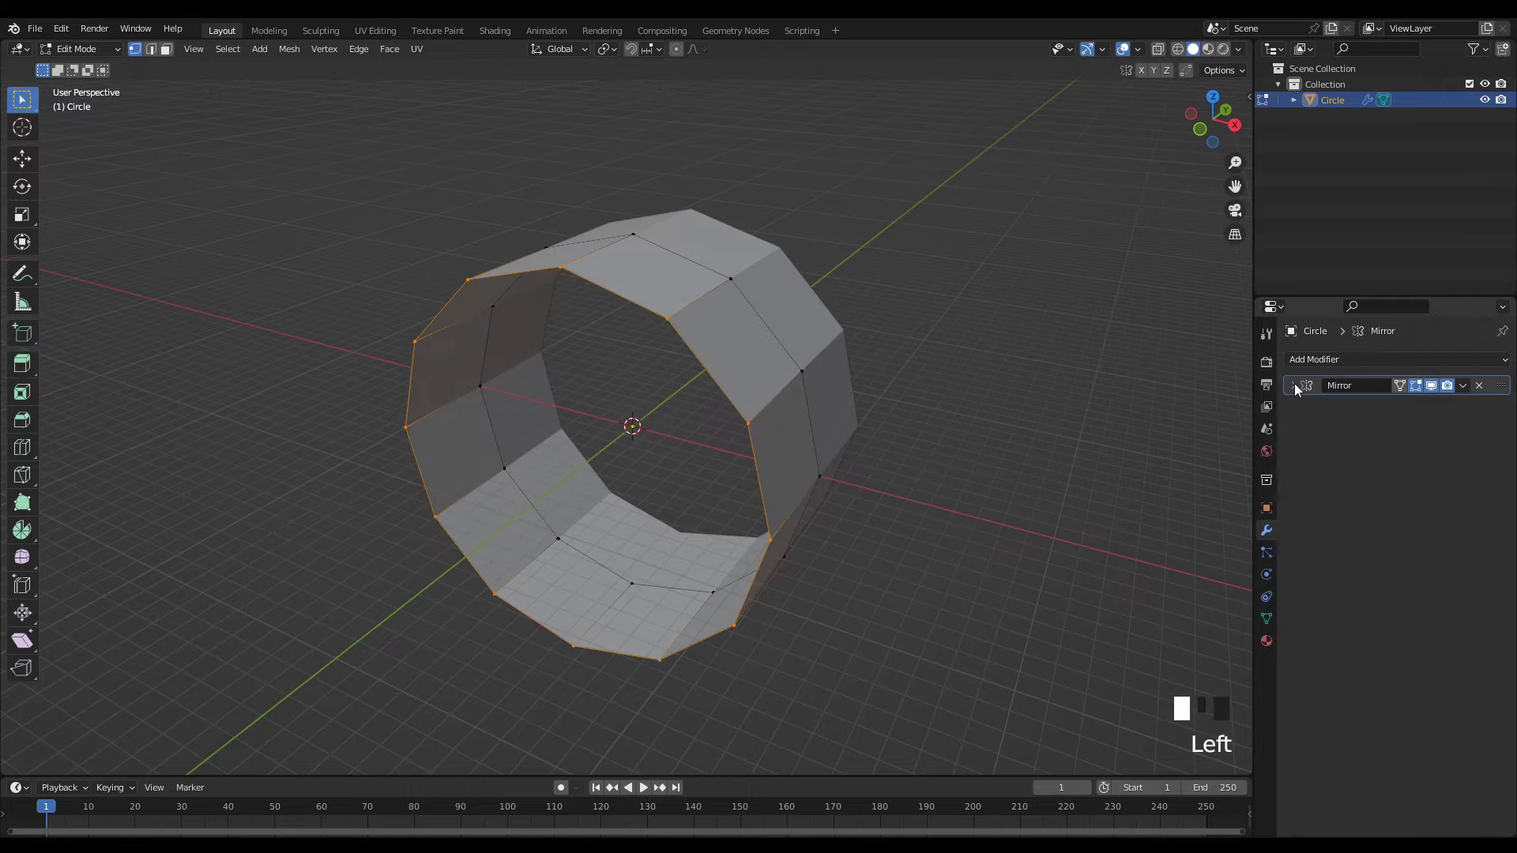
{"action": "left_click", "coordinate": [1335, 360]}
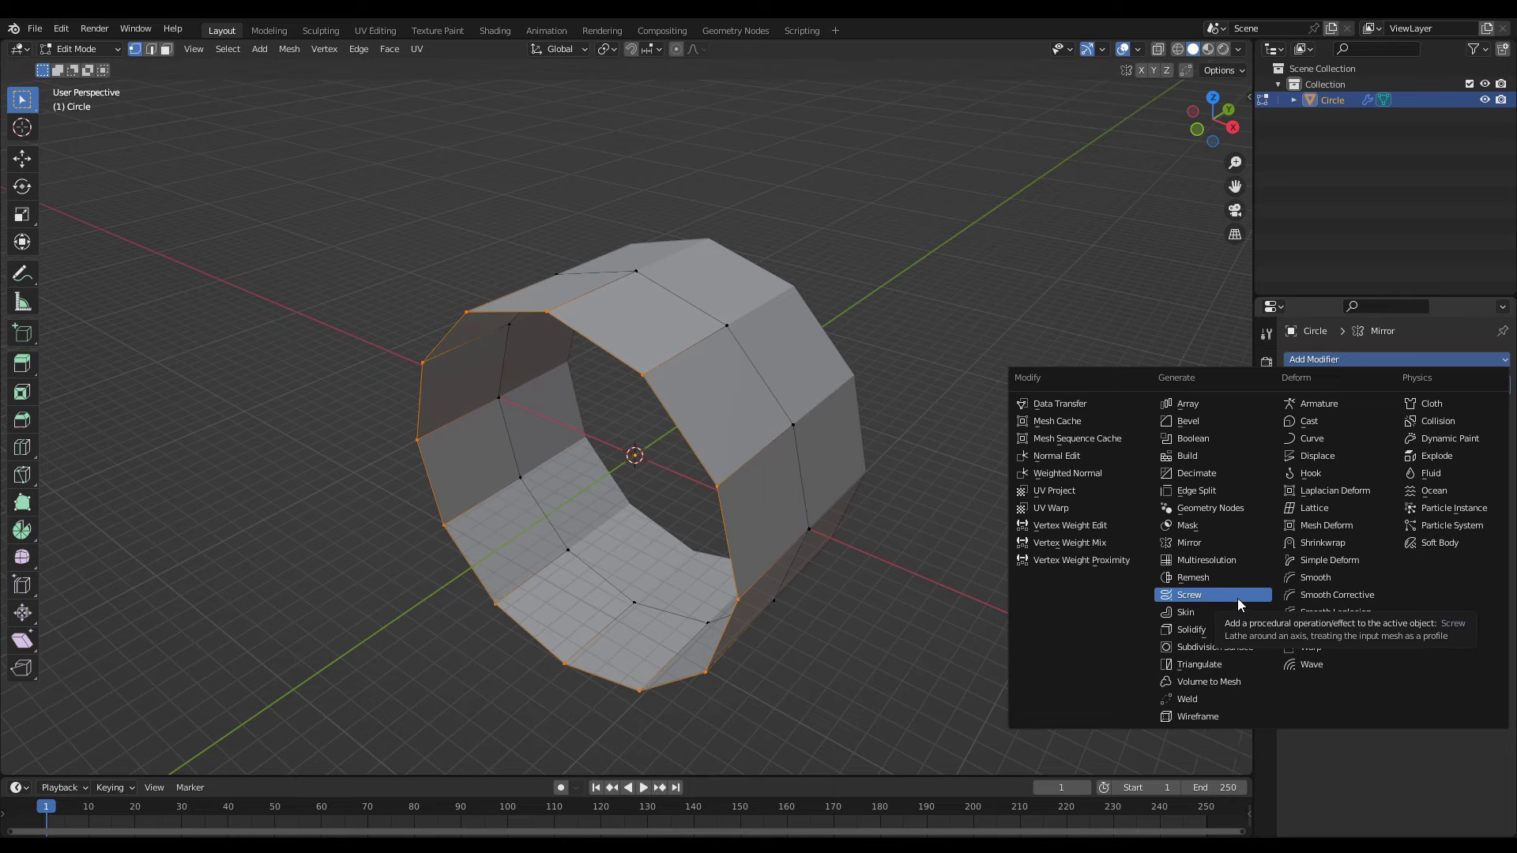
{"action": "left_click", "coordinate": [1220, 629]}
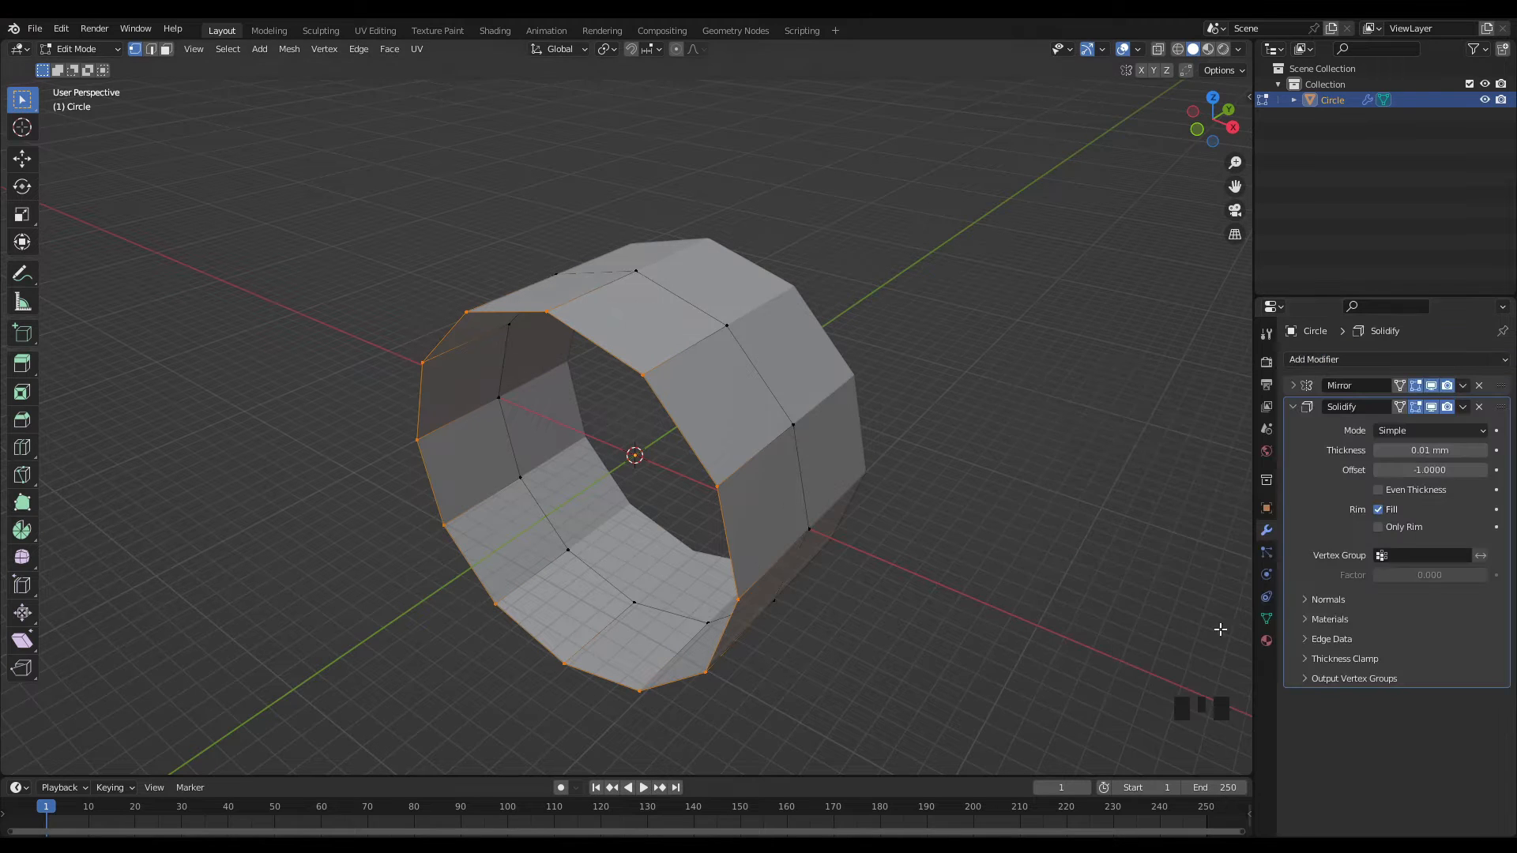
{"action": "mouse_move", "coordinate": [1434, 451]}
{"action": "left_mouse_down"}
{"action": "mouse_move", "coordinate": [1398, 450]}
{"action": "mouse_move", "coordinate": [1474, 450]}
{"action": "mouse_move", "coordinate": [1424, 452]}
{"action": "left_mouse_up"}
{"action": "left_click", "coordinate": [1425, 452]}
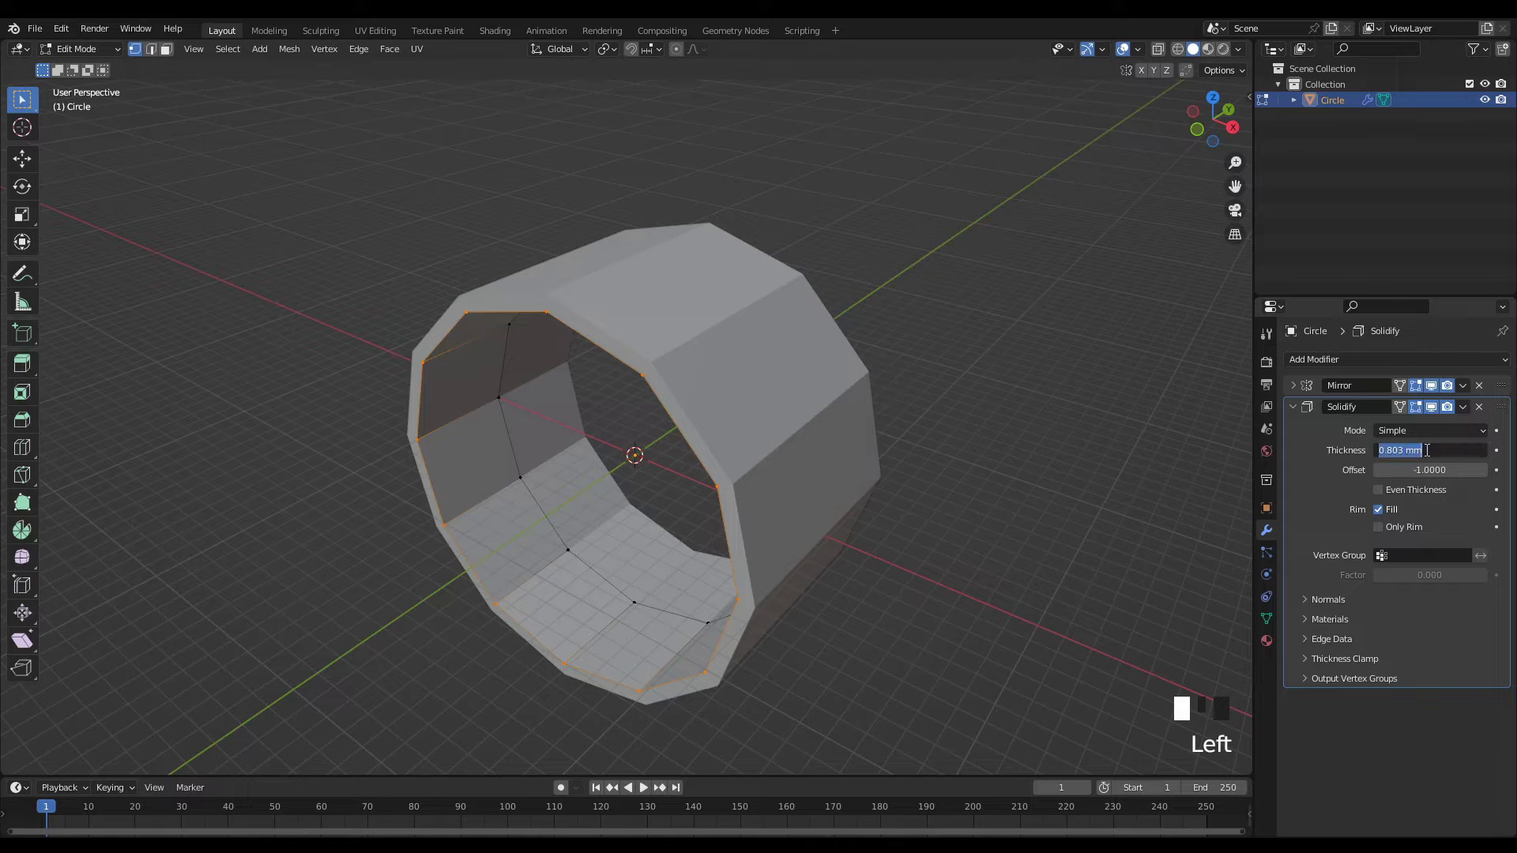
{"action": "type", "text": "1.5"}
{"action": "key", "text": "Return"}
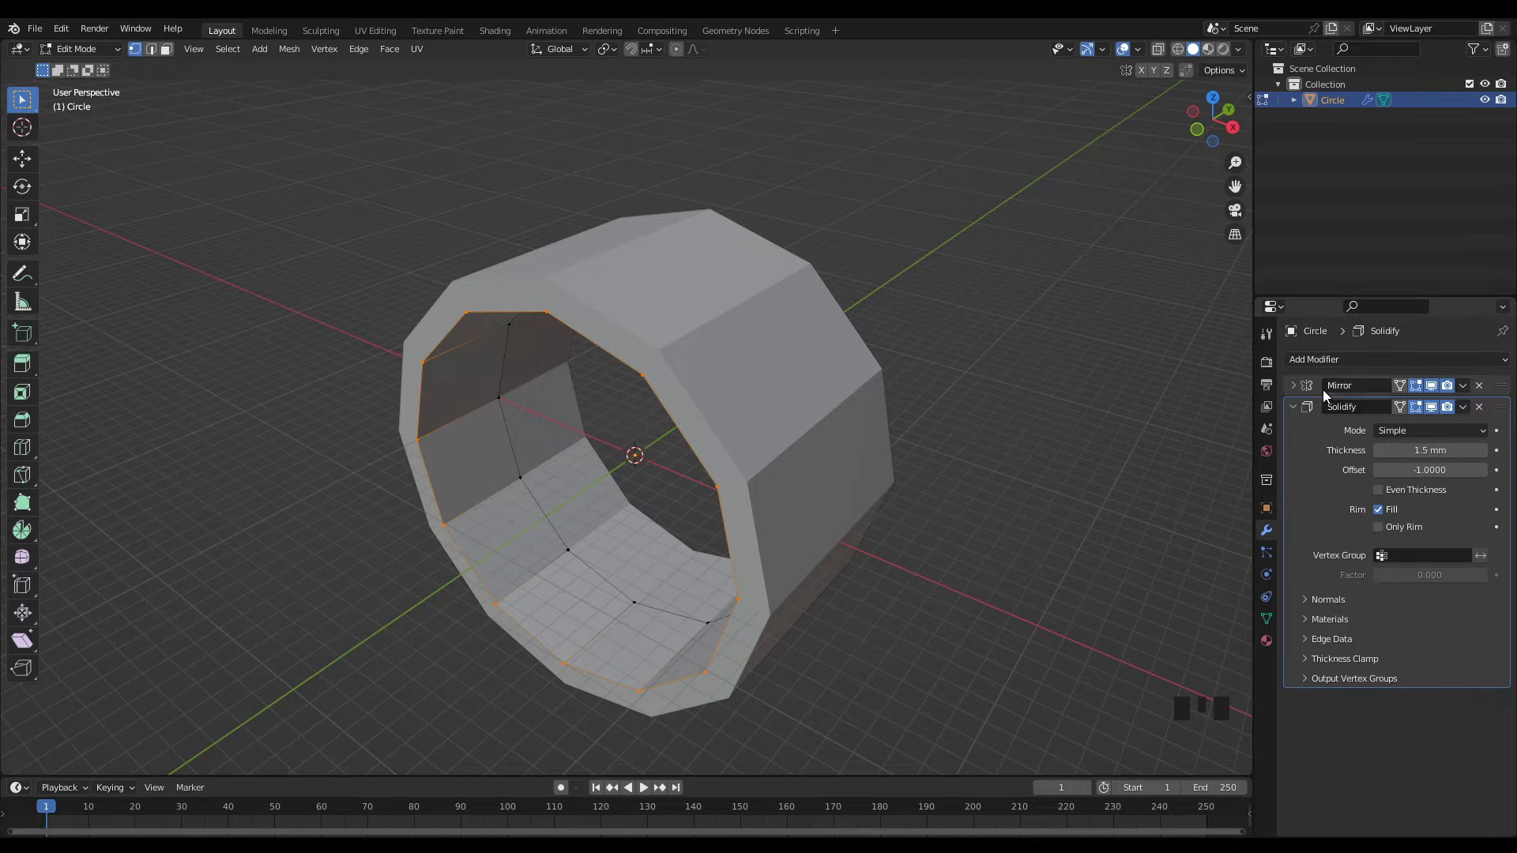
{"action": "left_click", "coordinate": [1293, 406]}
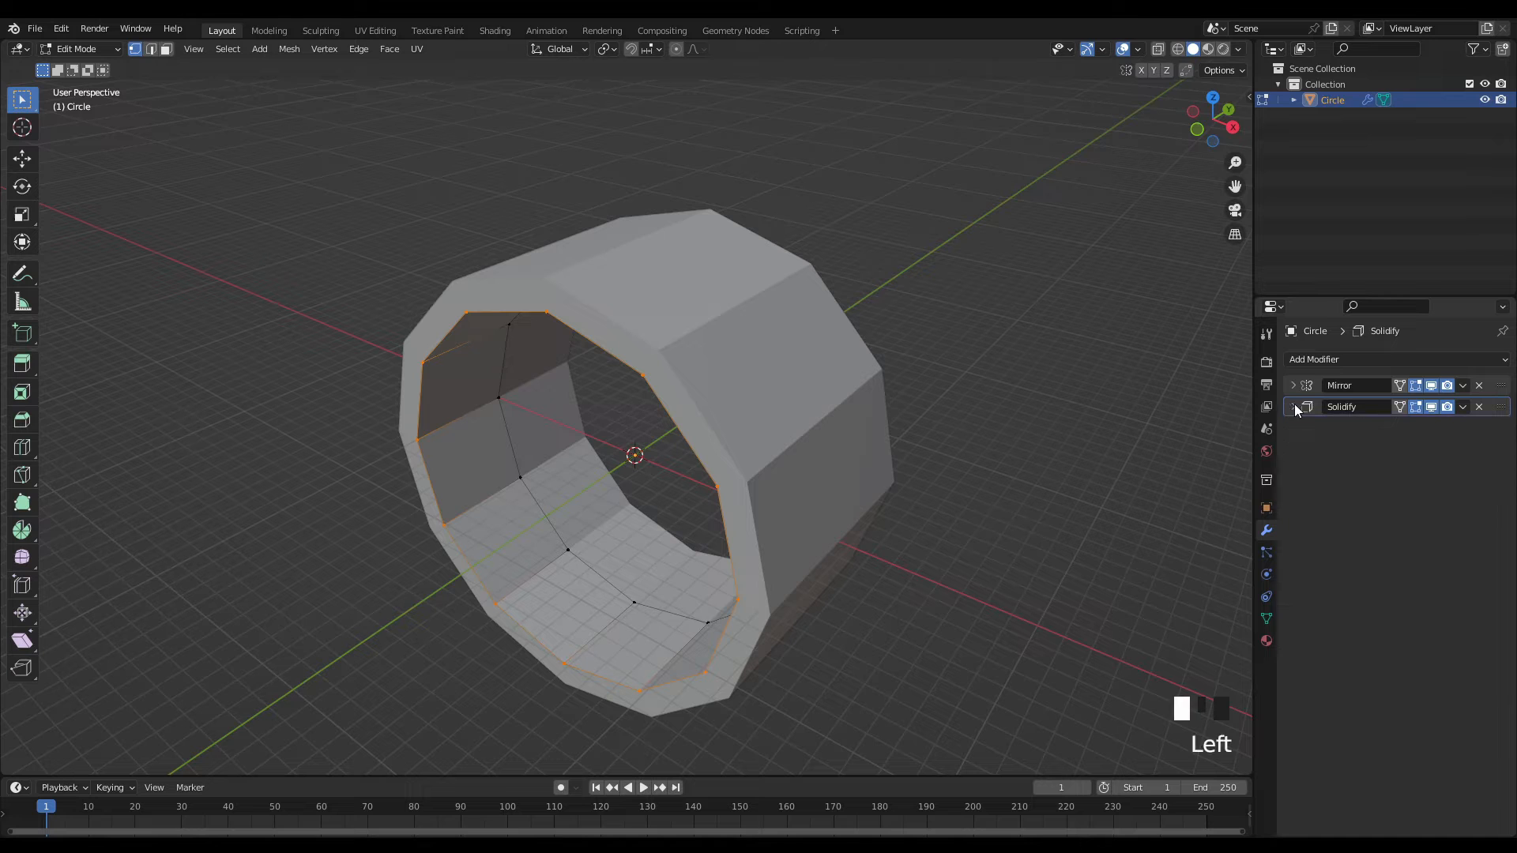
- Add a Subdivision Surface modifier to the band and raise its viewport level to 4
{"action": "left_click", "coordinate": [1318, 358]}
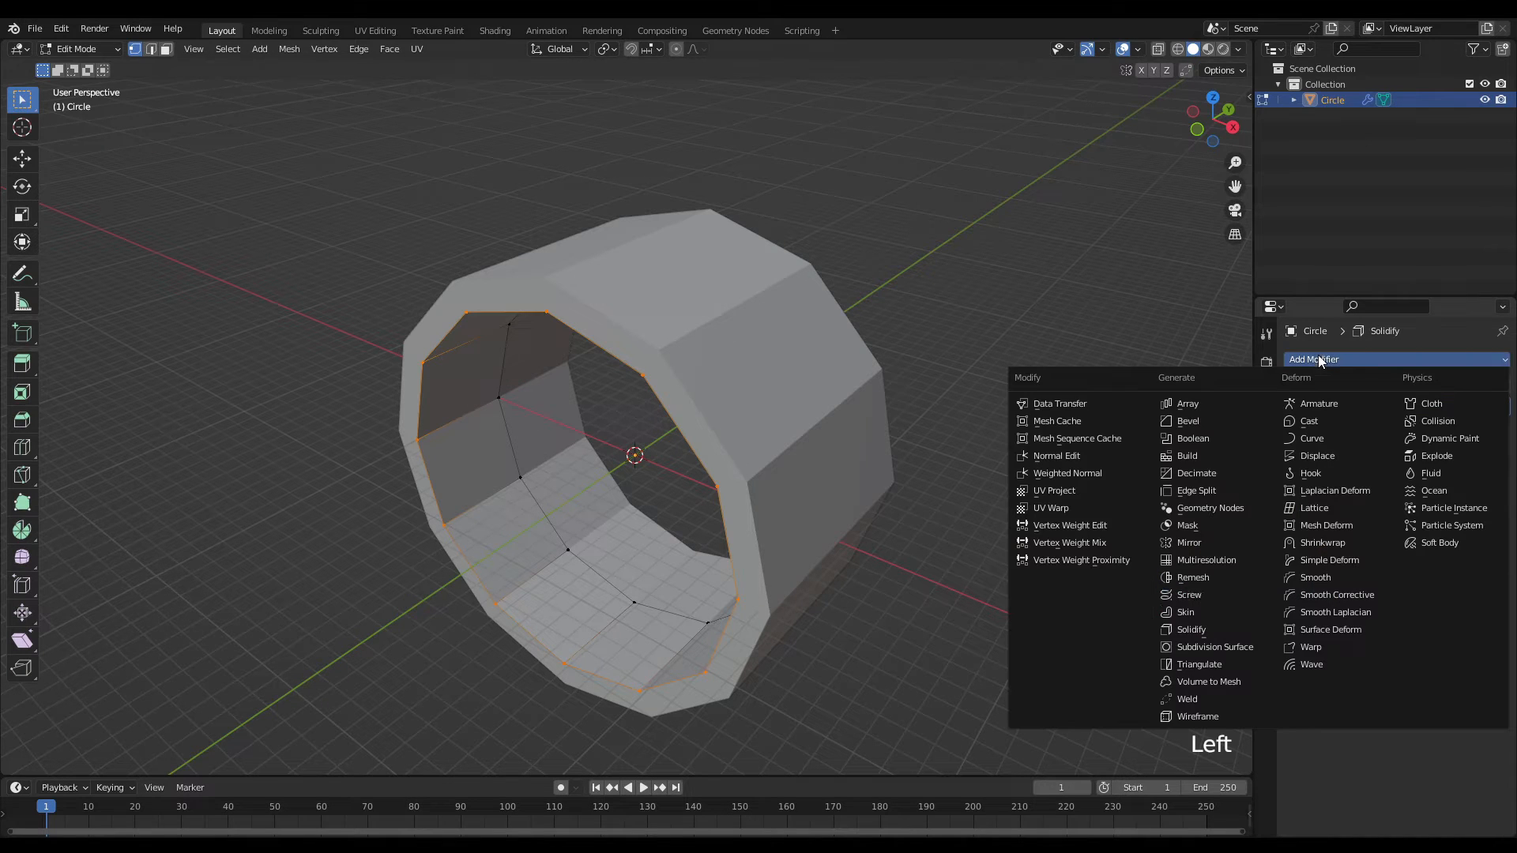
{"action": "left_click", "coordinate": [1243, 648]}
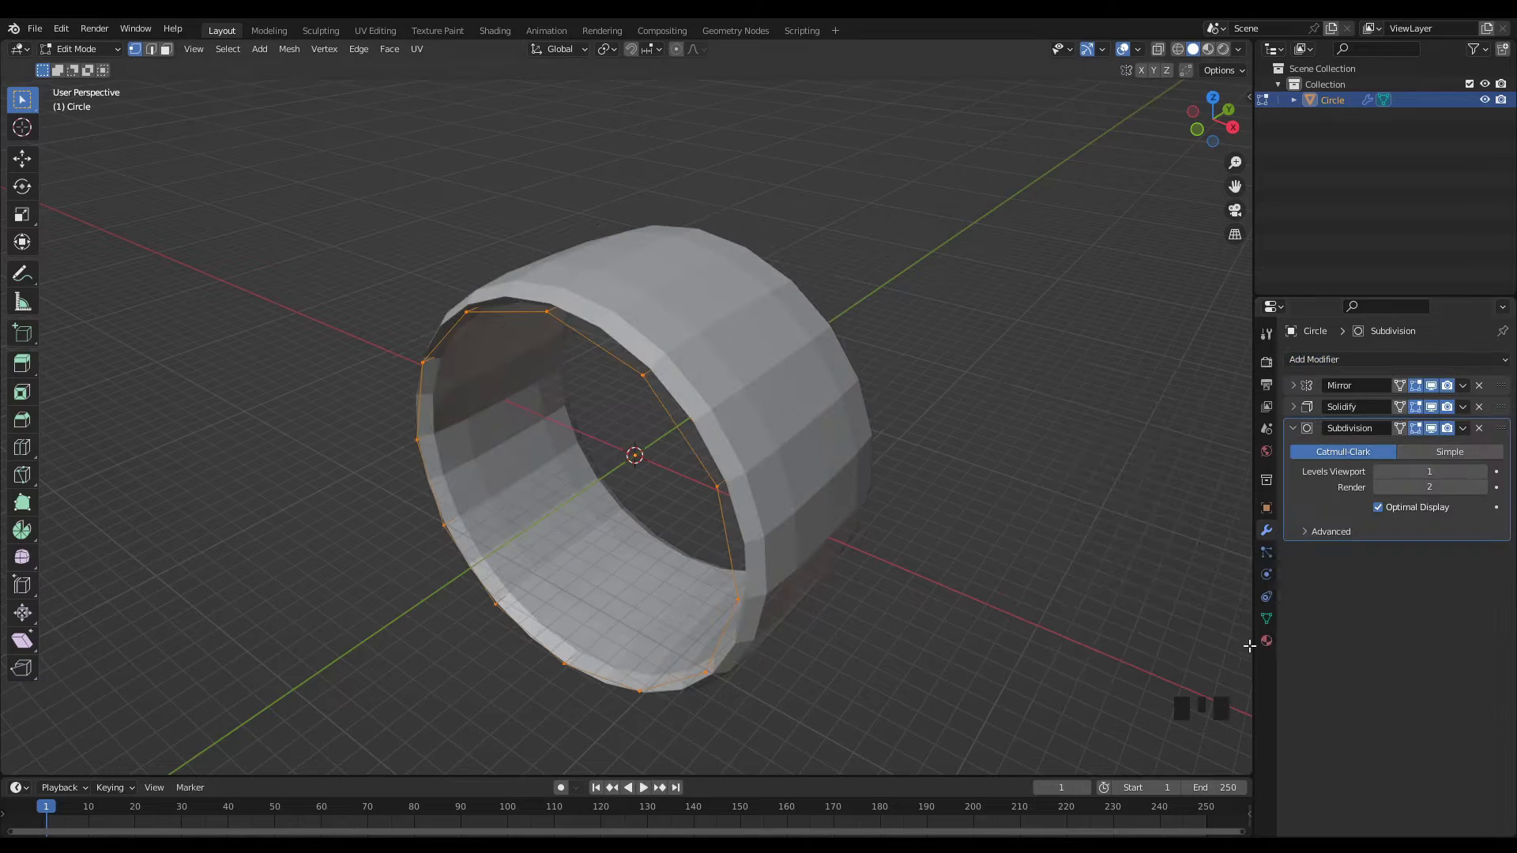
{"action": "left_click", "coordinate": [1483, 472]}
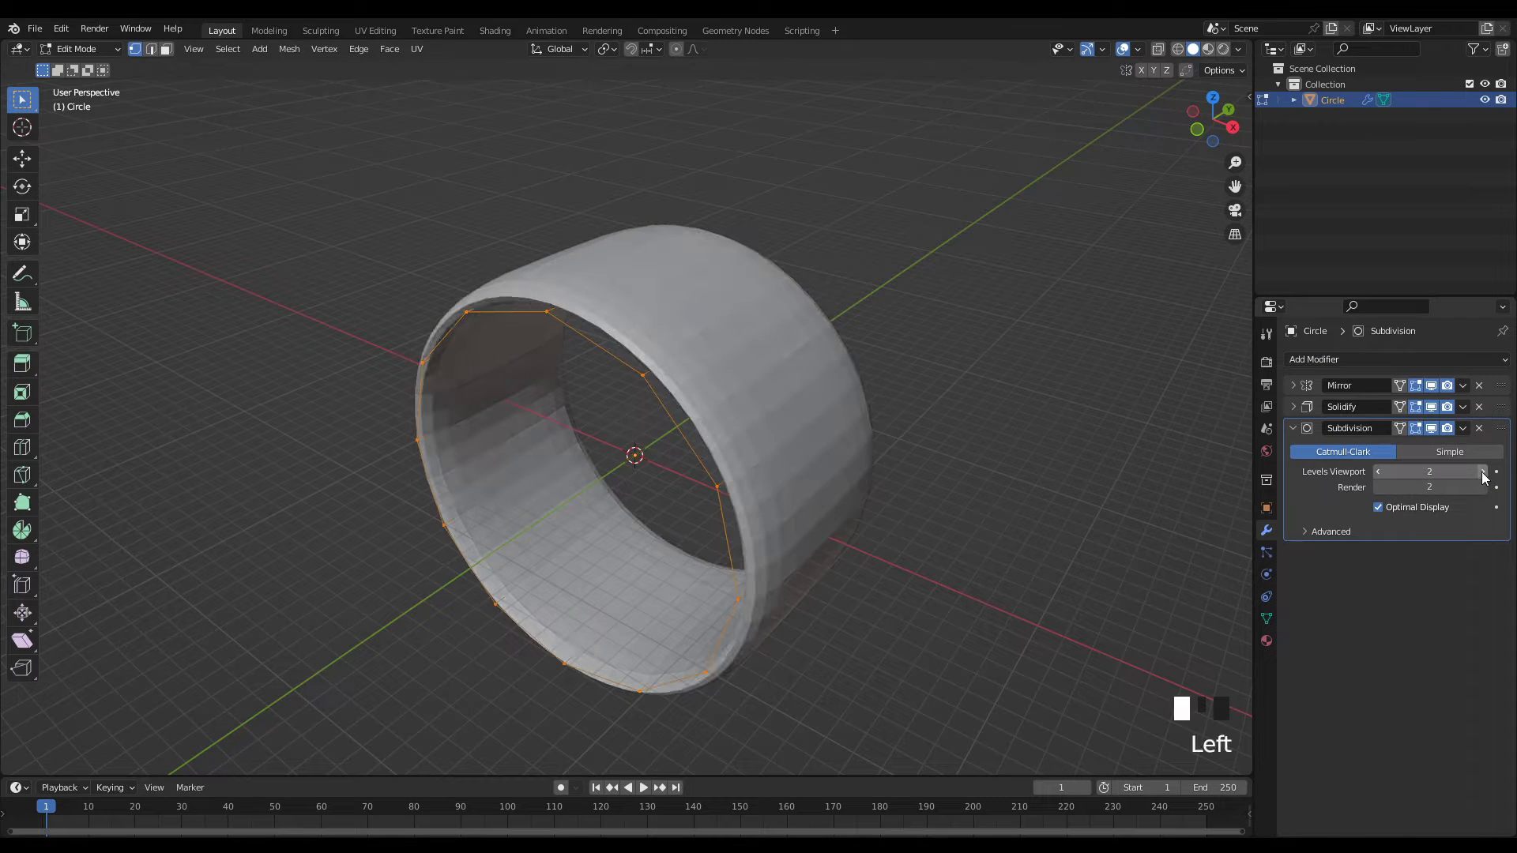
{"action": "left_click", "coordinate": [1482, 472]}
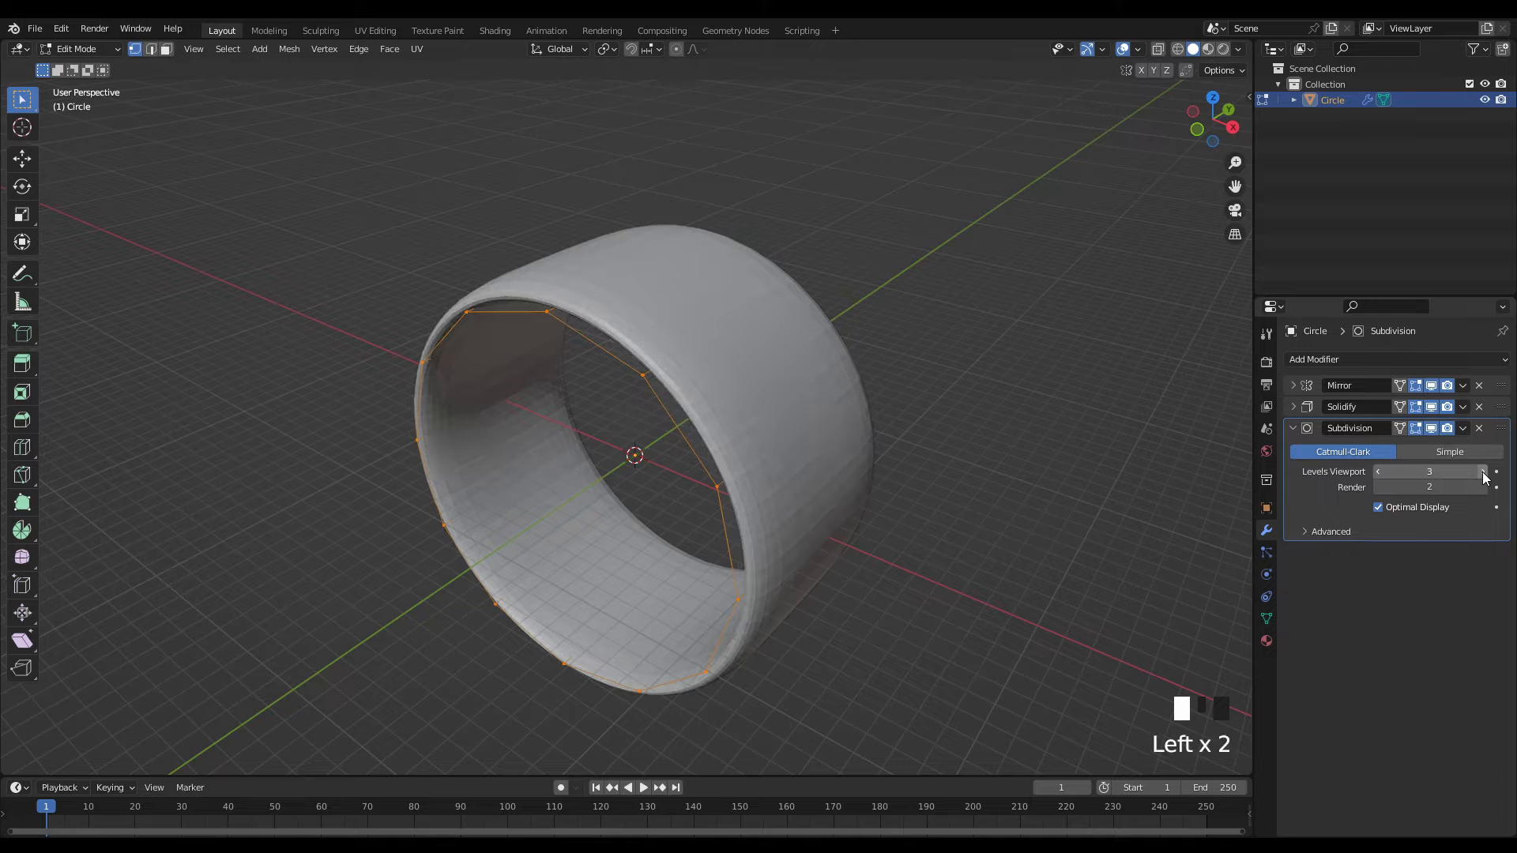
{"action": "left_click", "coordinate": [1483, 472]}
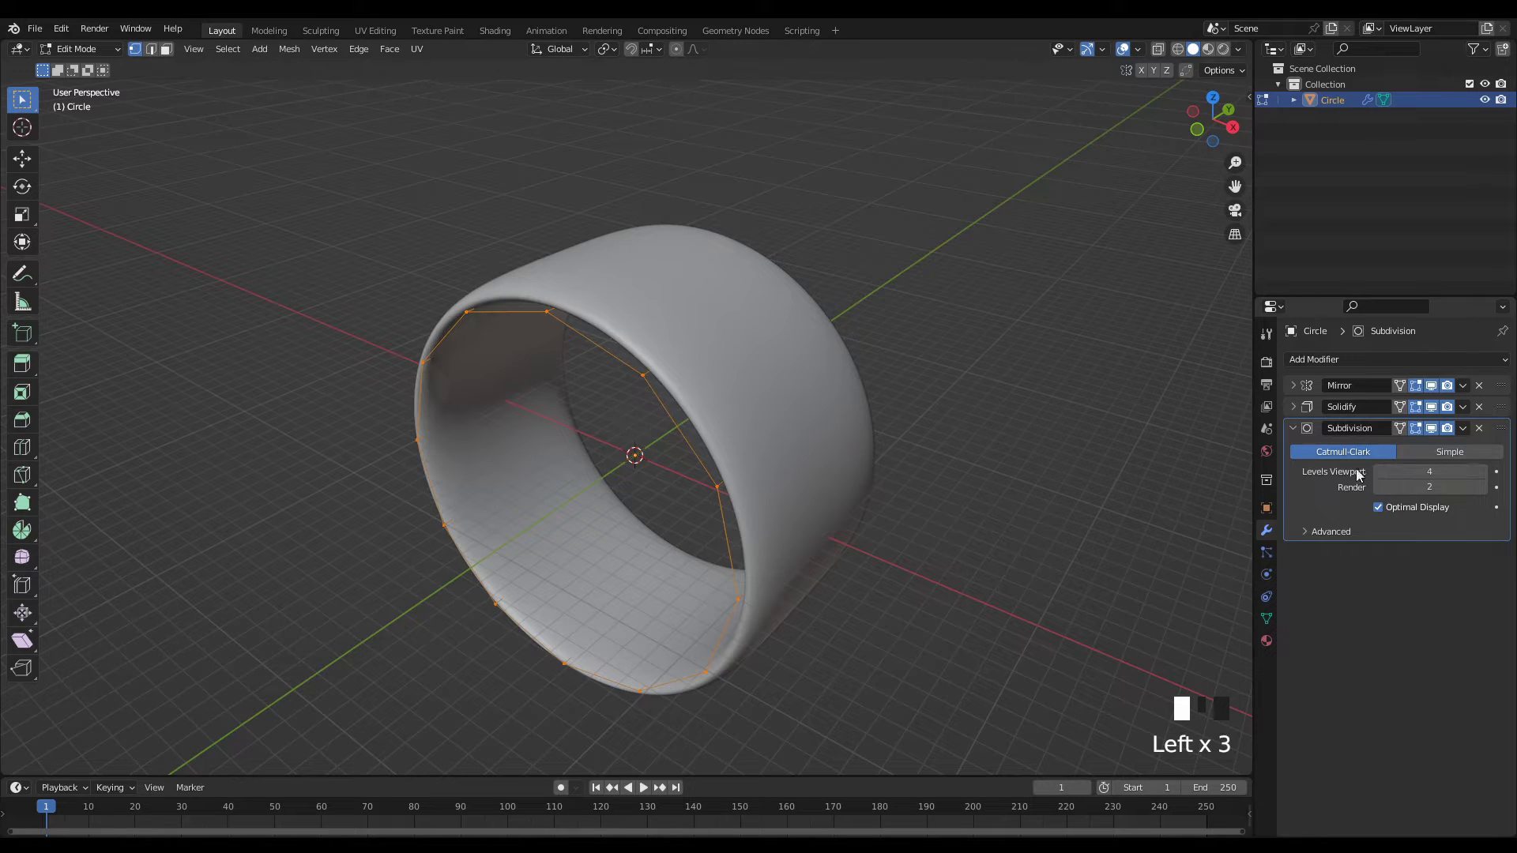
{"action": "left_click", "coordinate": [1293, 428]}
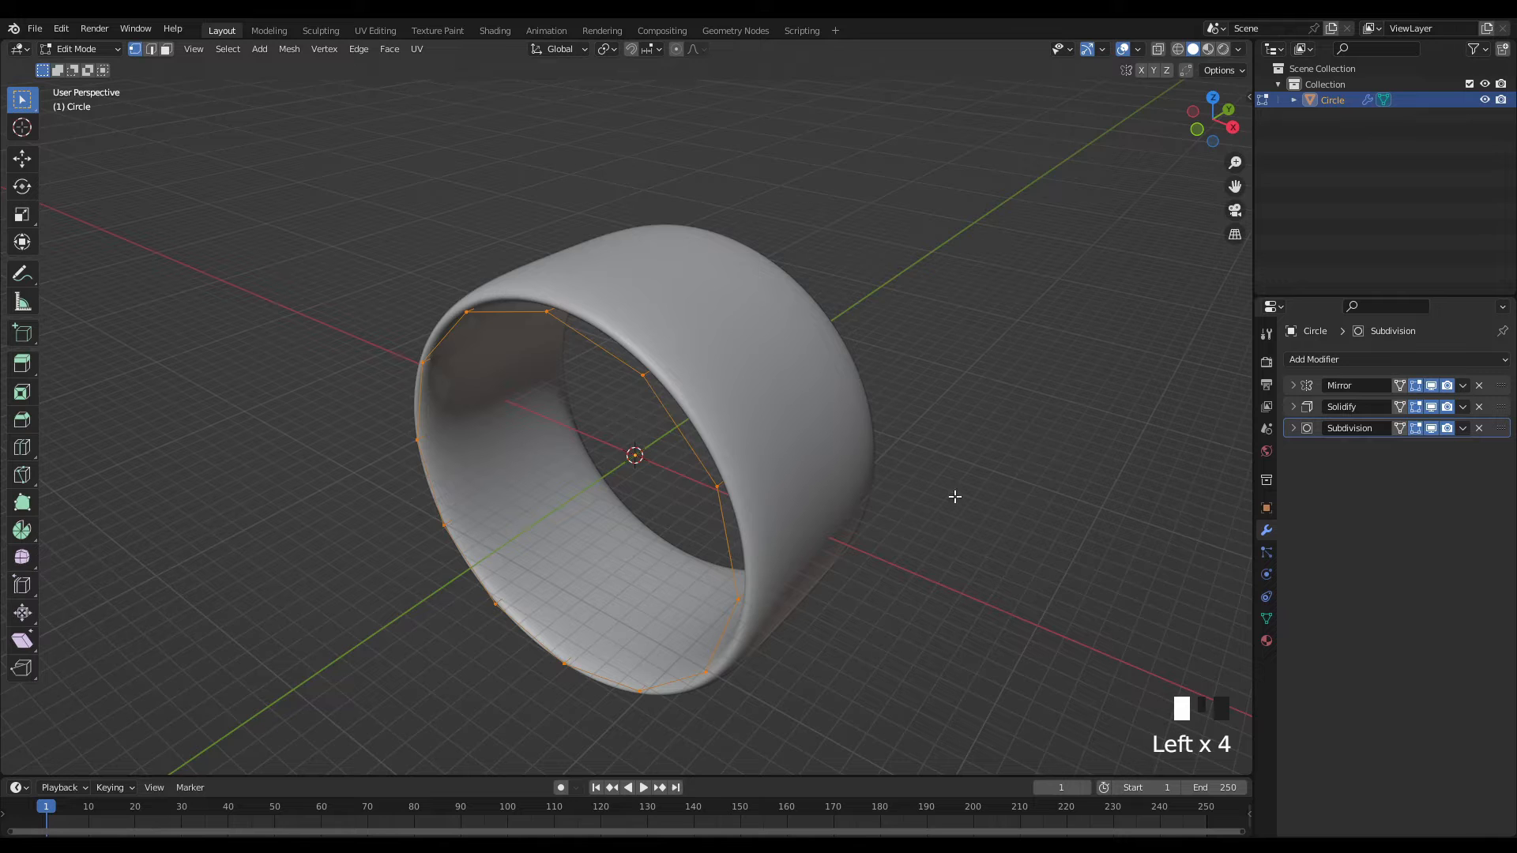
- Return to Object Mode and apply the Solidify modifier so the wall thickness becomes real geometry
{"action": "middle_click_drag", "start_coordinate": [772, 410], "coordinate": [803, 410]}
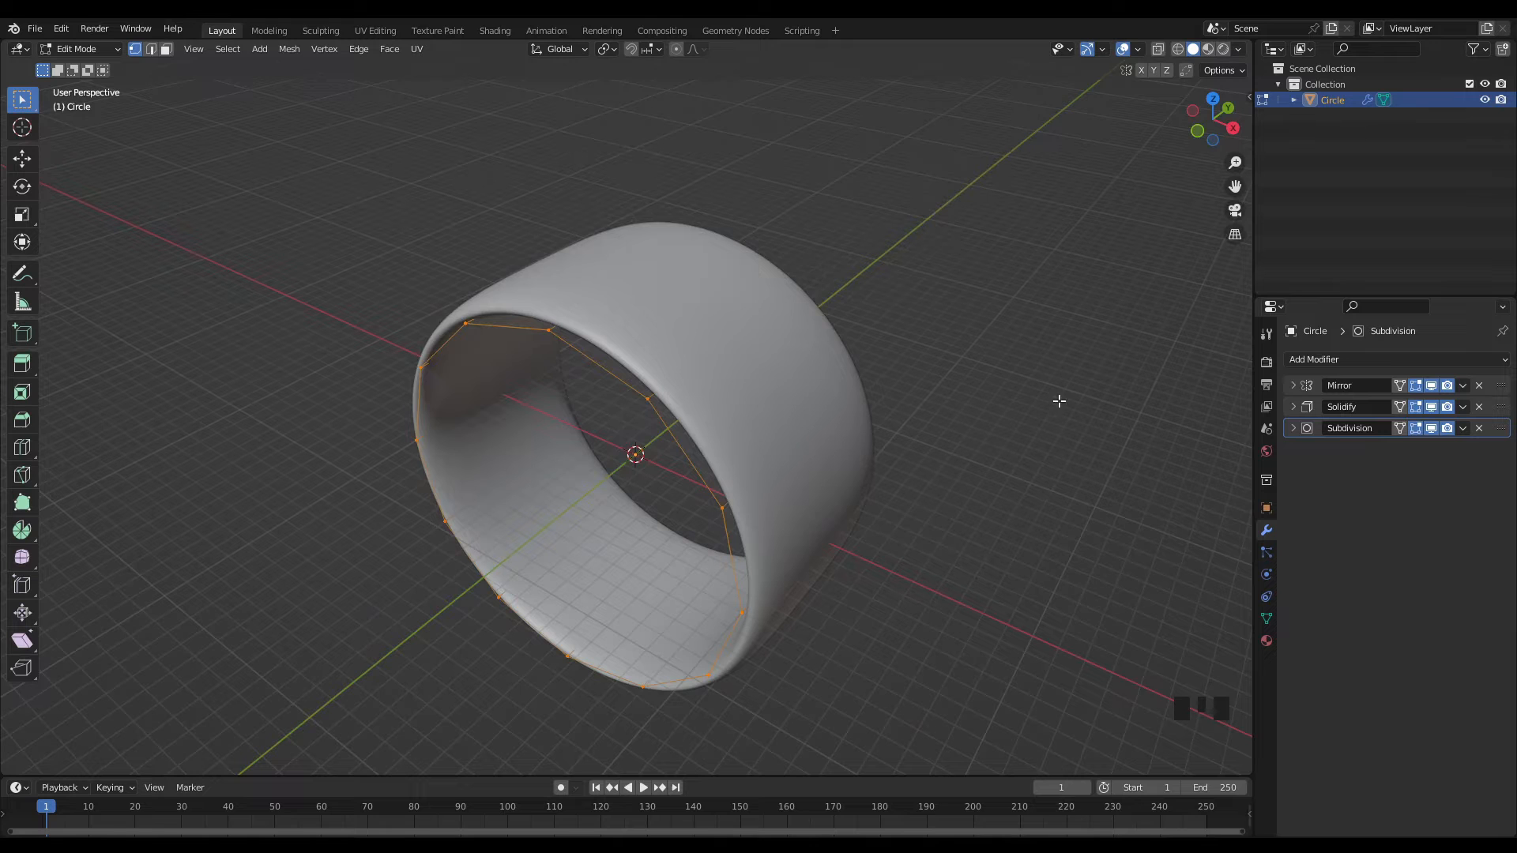
{"action": "left_click", "coordinate": [1464, 409]}
{"action": "key", "text": "Tab"}
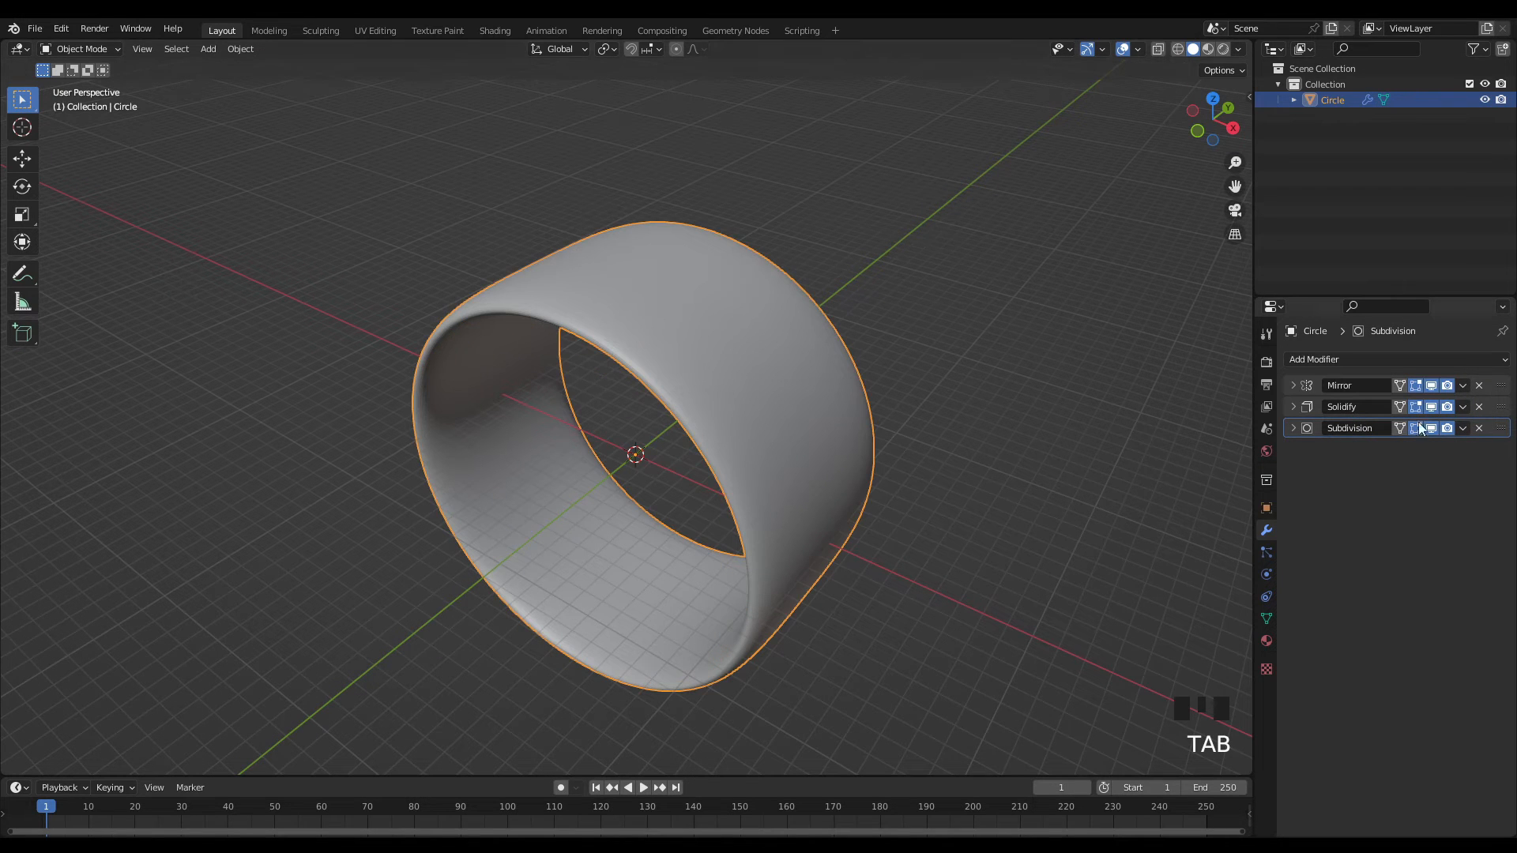
{"action": "left_click", "coordinate": [1464, 407]}
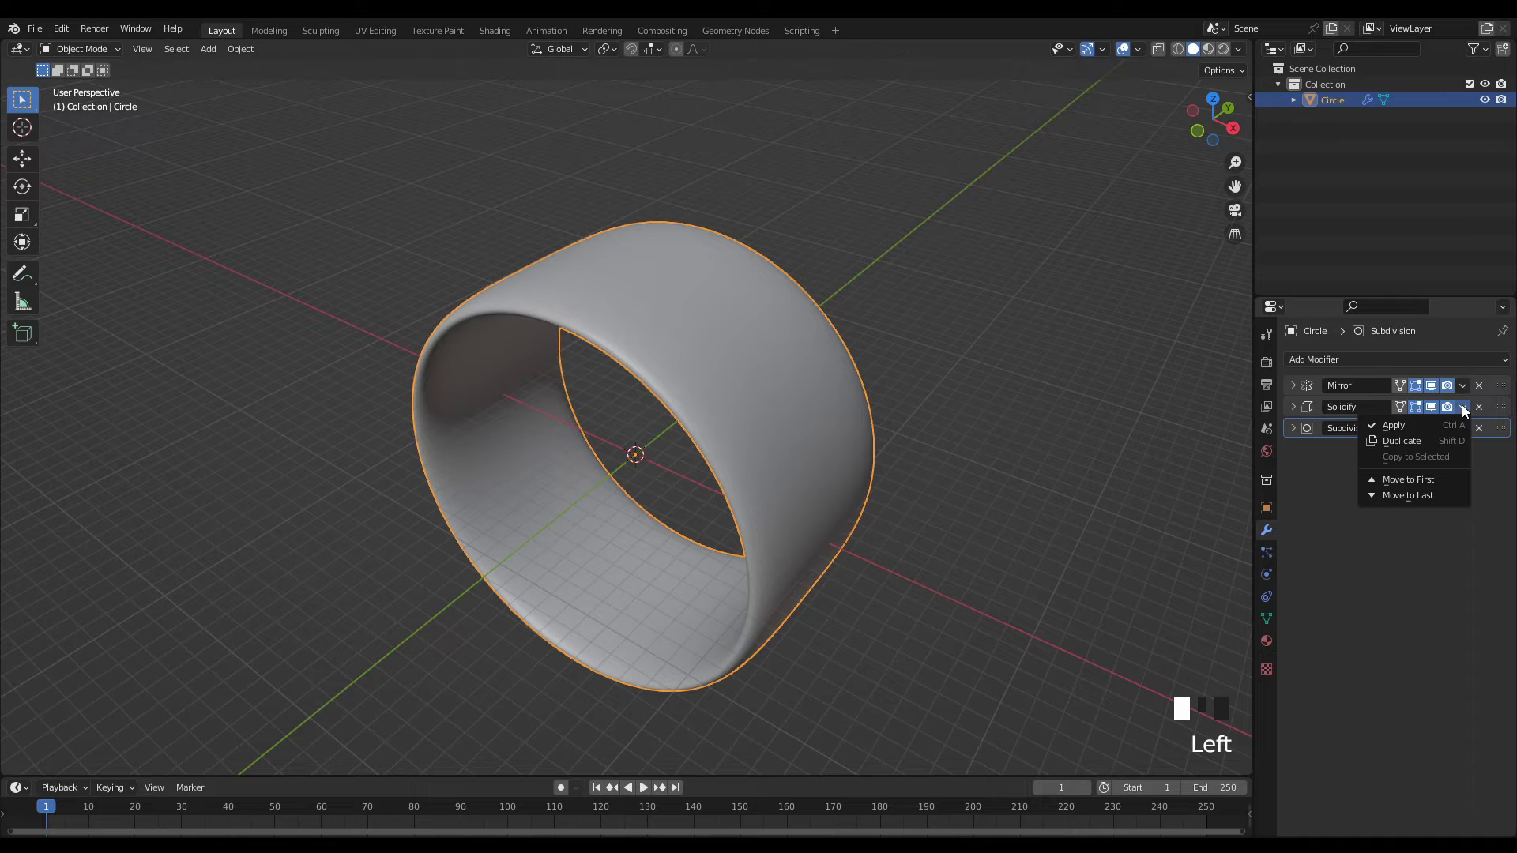
{"action": "left_click", "coordinate": [1424, 425]}
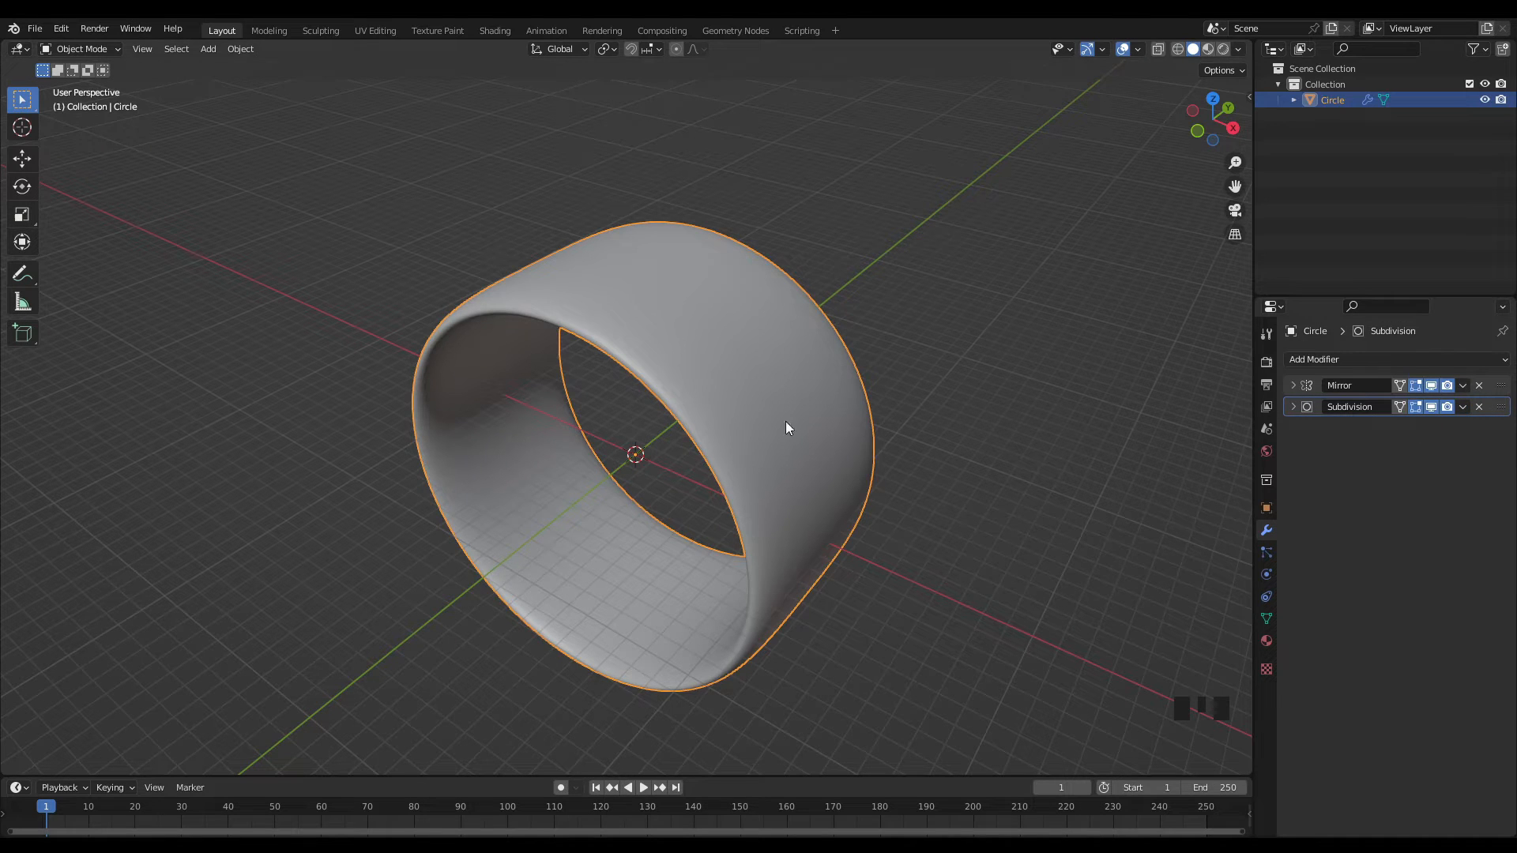
- In Edit Mode, add a single loop cut around the band's outer surface near its open rim, at a slide factor of about -0.48
{"action": "key", "text": "Tab"}
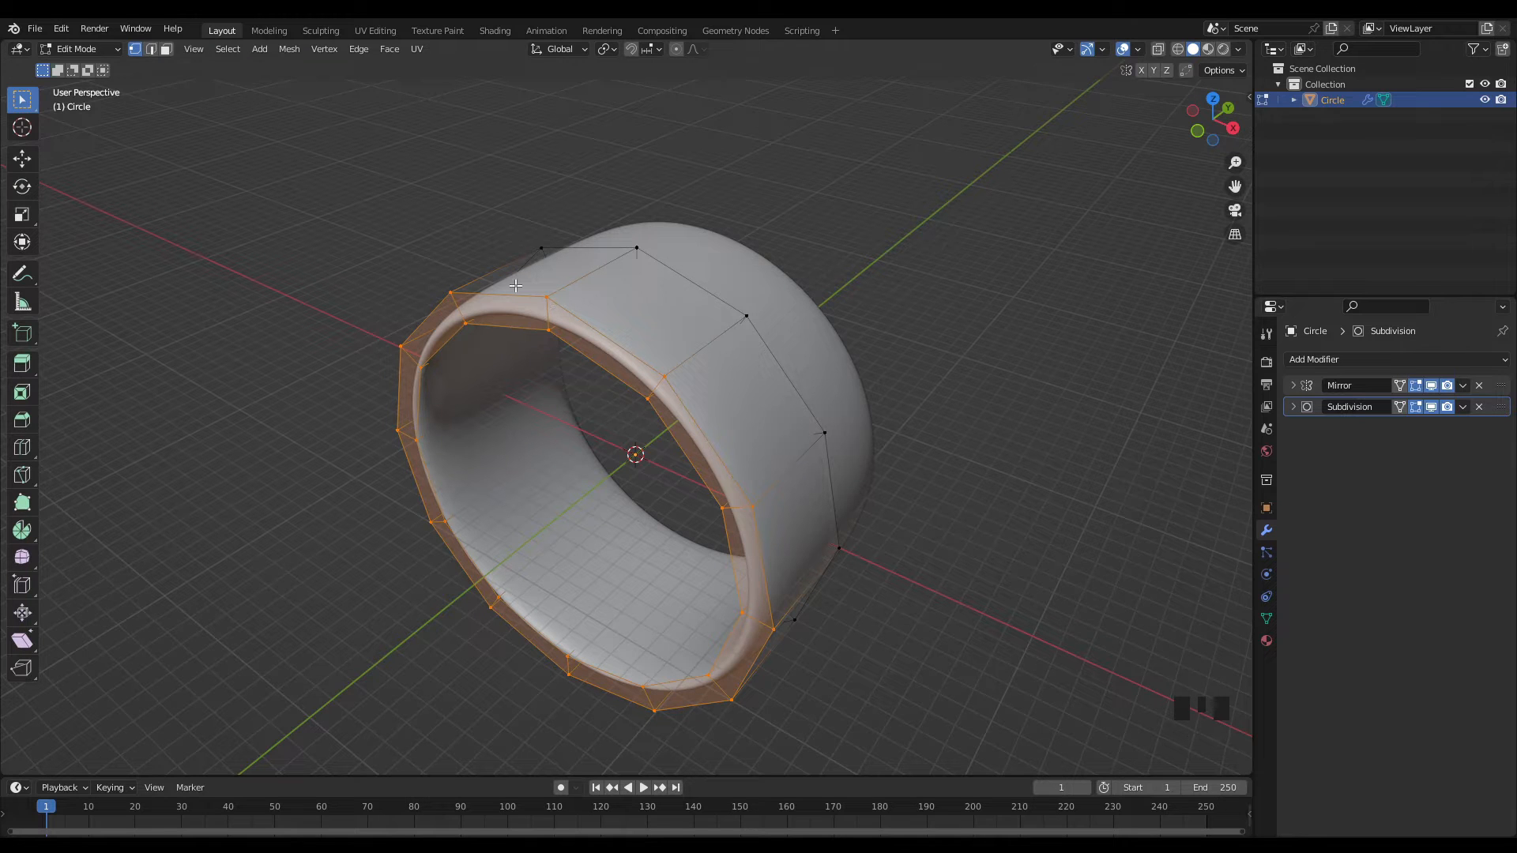
{"action": "middle_click_drag", "start_coordinate": [869, 363], "coordinate": [894, 320]}
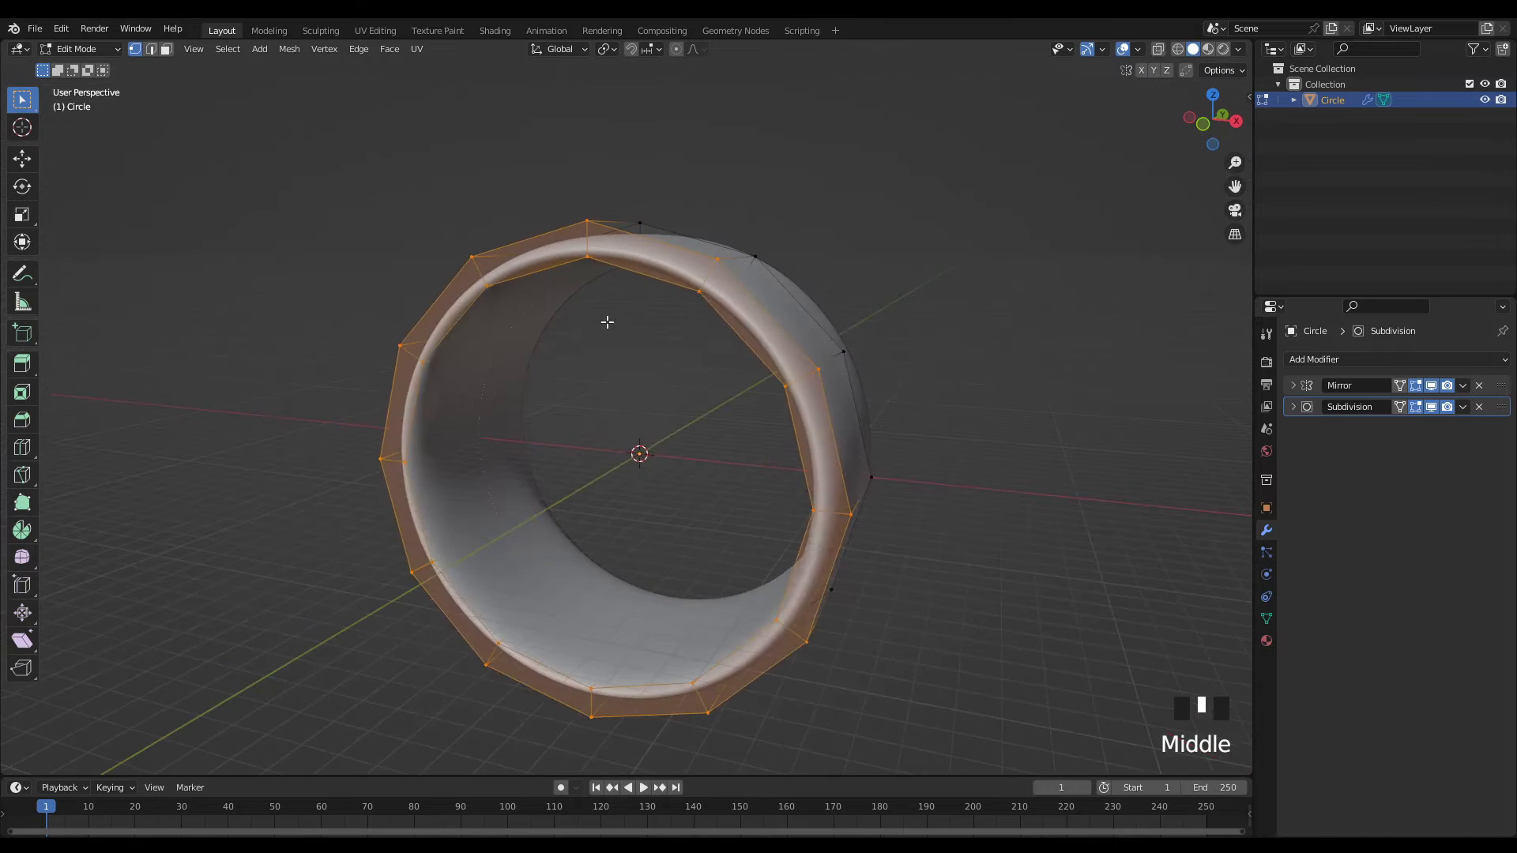
{"action": "scroll", "coordinate": [606, 321], "scroll_direction": "up", "scroll_amount": 2}
{"action": "middle_click_drag", "start_coordinate": [724, 329], "coordinate": [579, 377]}
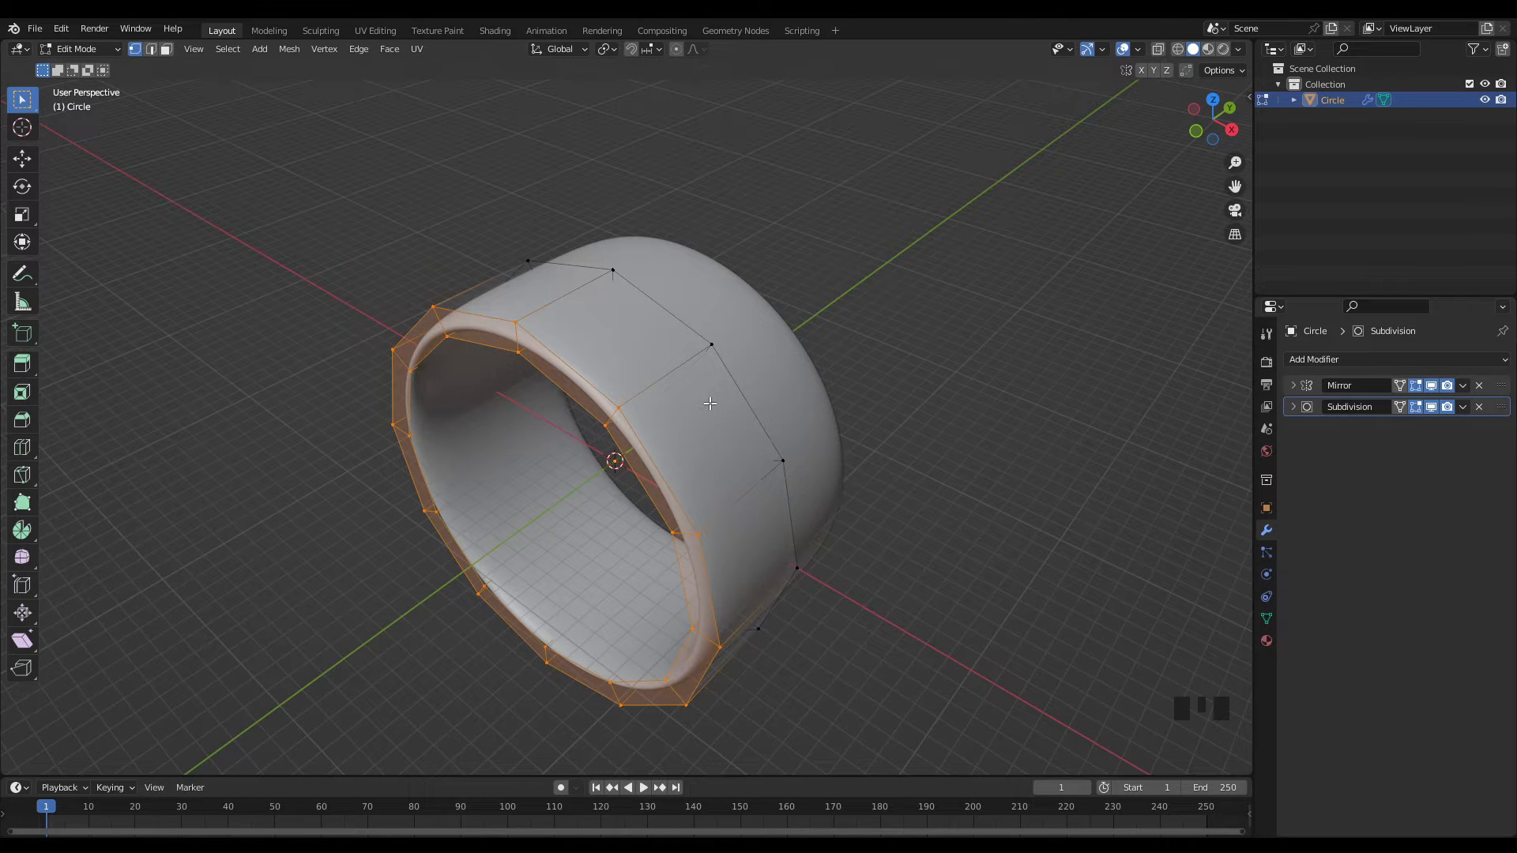
{"action": "middle_click_drag", "start_coordinate": [706, 396], "coordinate": [372, 400]}
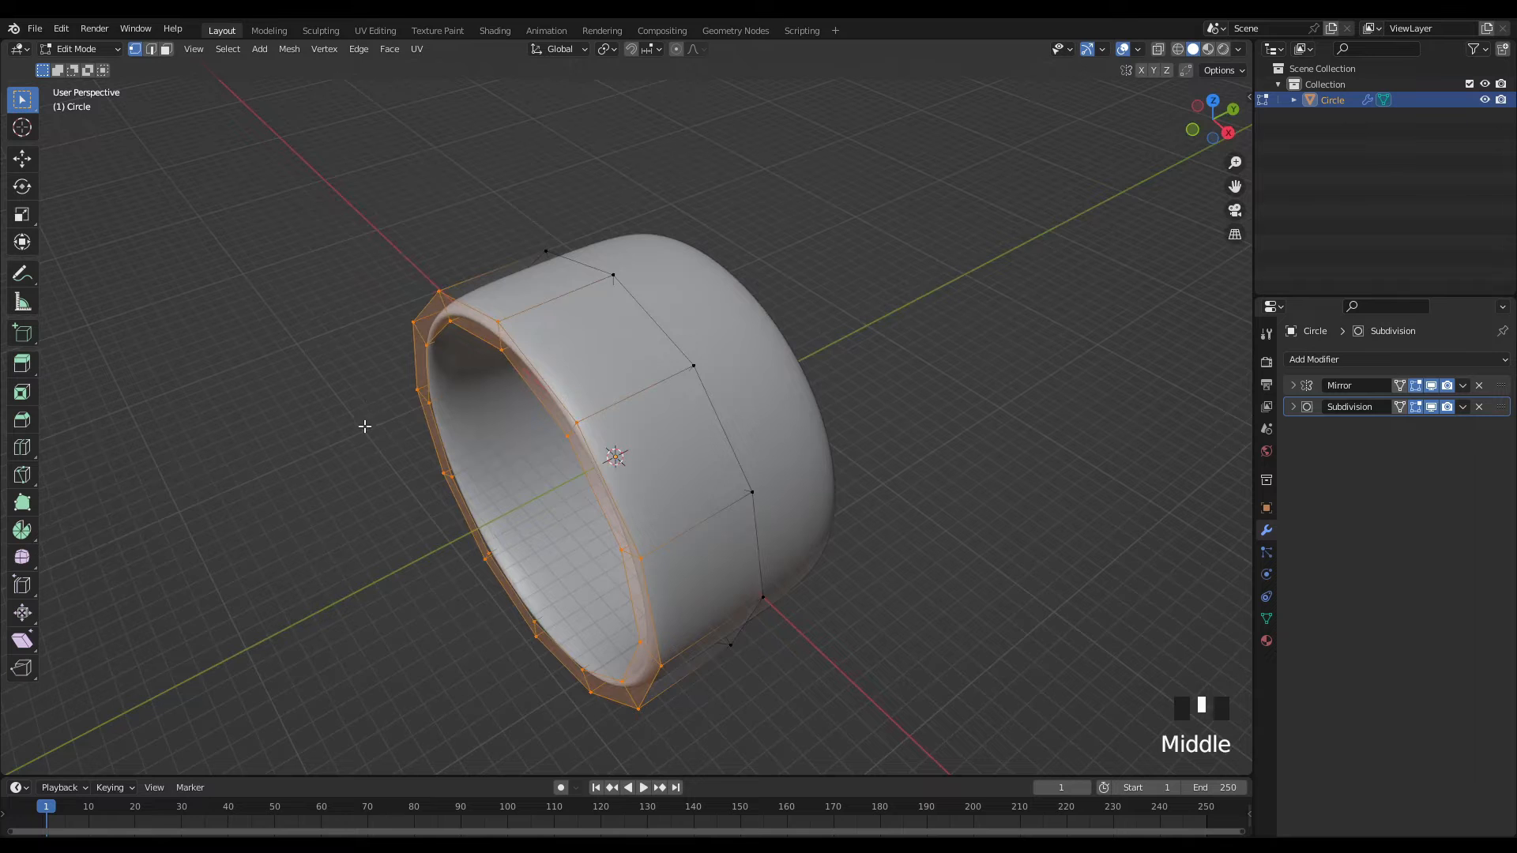
{"action": "left_click", "coordinate": [23, 448]}
{"action": "middle_click_drag", "start_coordinate": [633, 430], "coordinate": [601, 385]}
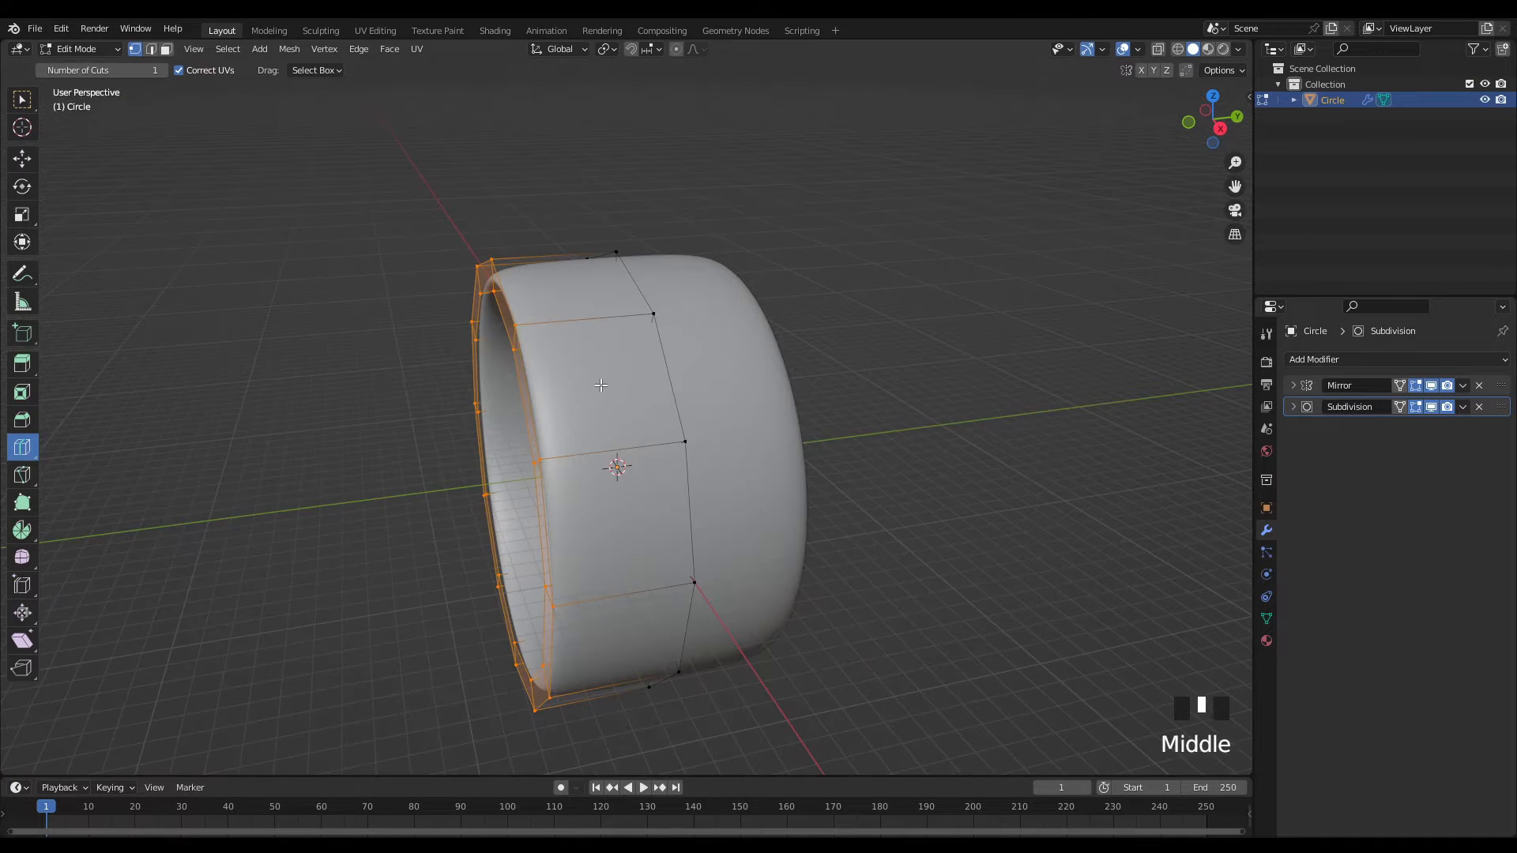
{"action": "key", "text": "KP_3"}
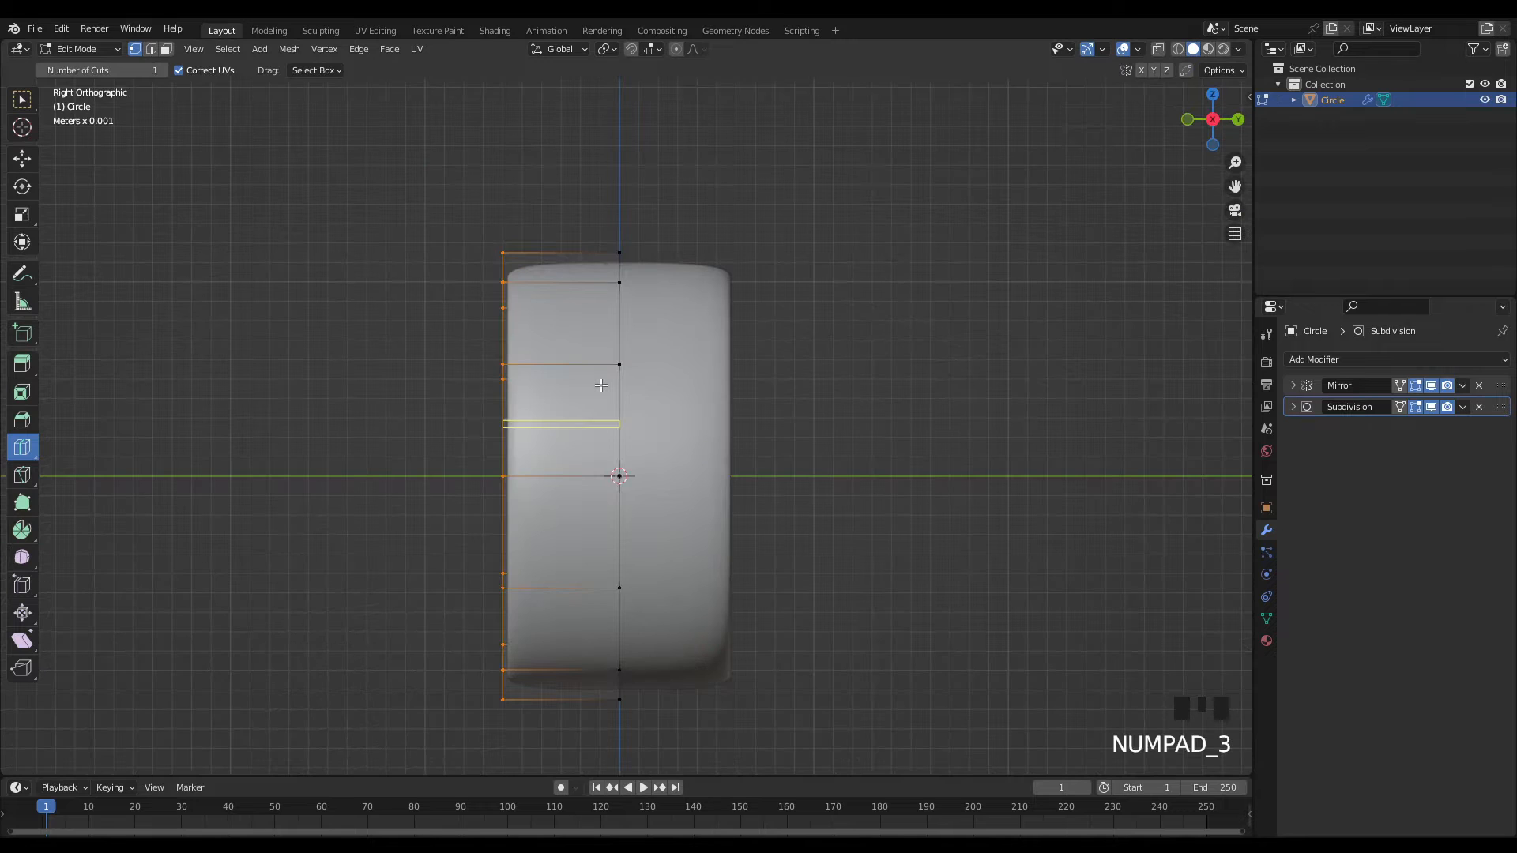
{"action": "scroll", "coordinate": [555, 288], "scroll_direction": "up", "scroll_amount": 3}
{"action": "scroll", "coordinate": [511, 282], "scroll_direction": "down", "scroll_amount": 1}
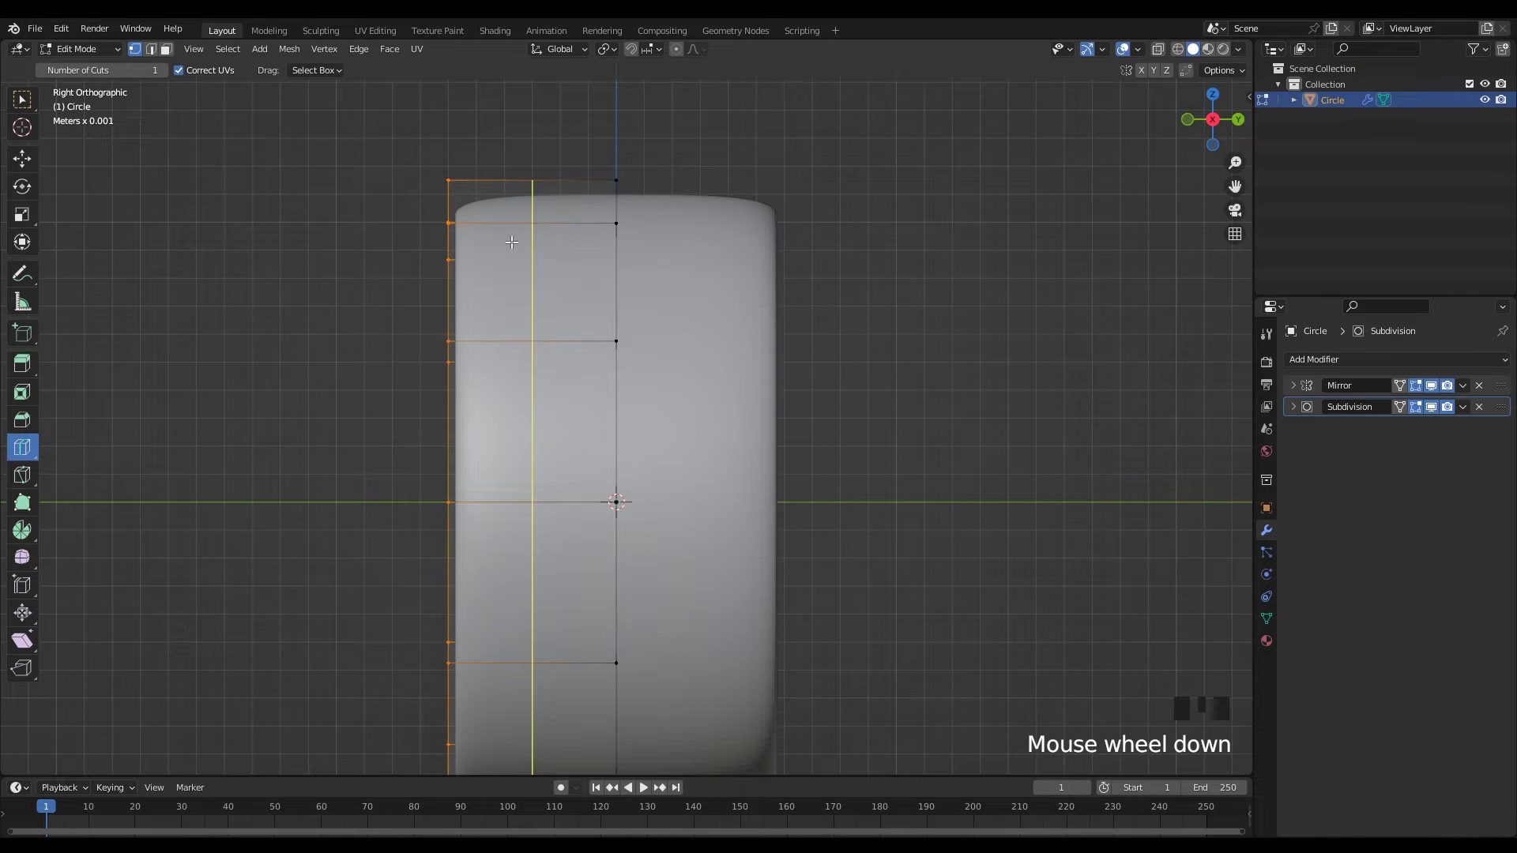
{"action": "left_click_drag", "start_coordinate": [517, 221], "coordinate": [484, 252]}
{"action": "scroll", "coordinate": [484, 273], "scroll_direction": "down", "scroll_amount": 2}
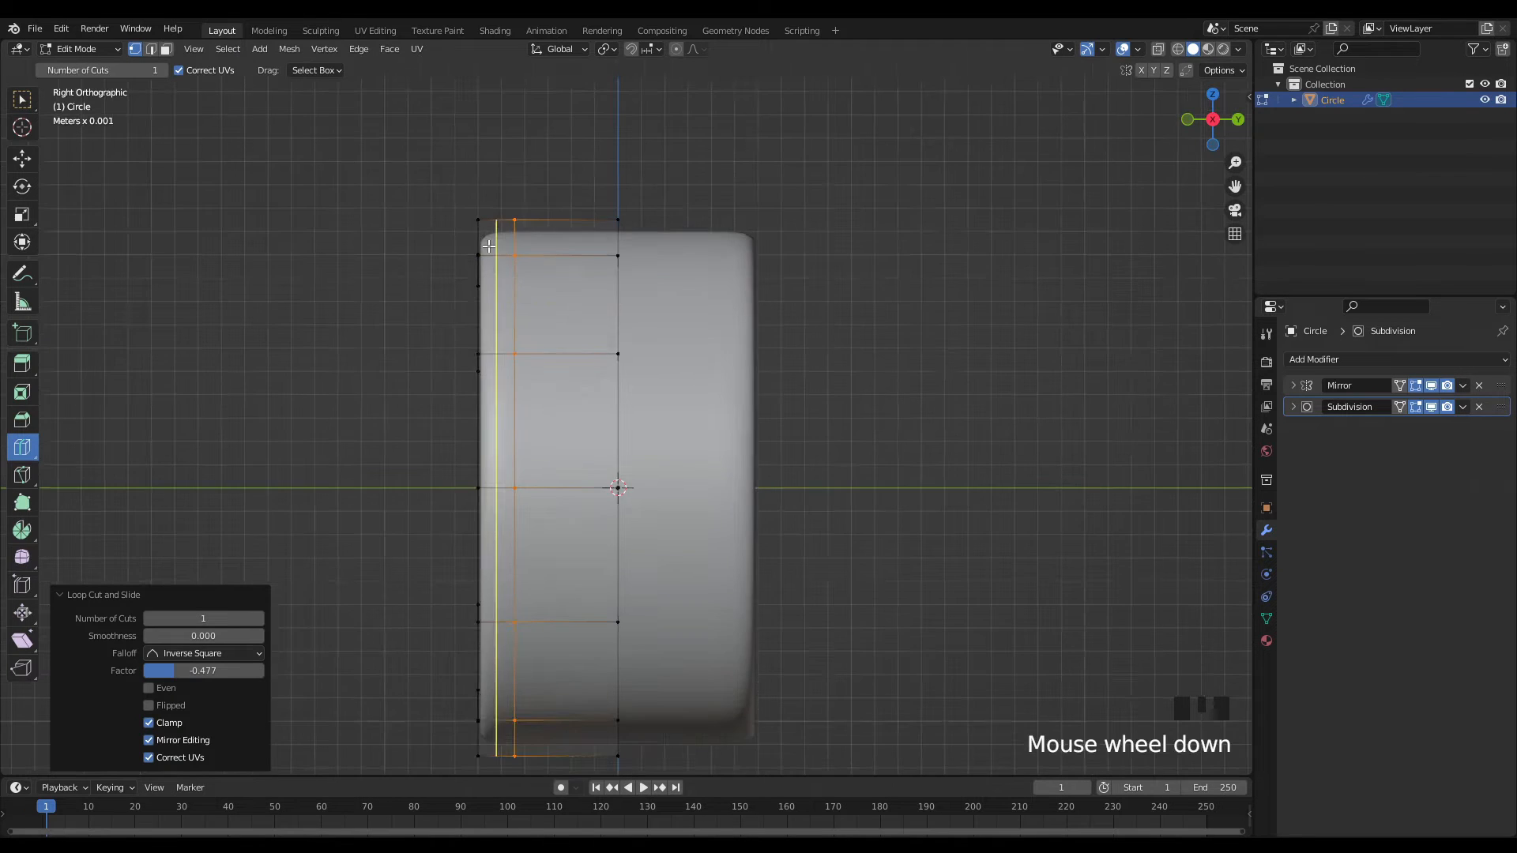
{"action": "middle_click_drag", "start_coordinate": [484, 272], "coordinate": [525, 364]}
{"action": "key", "text": "w"}
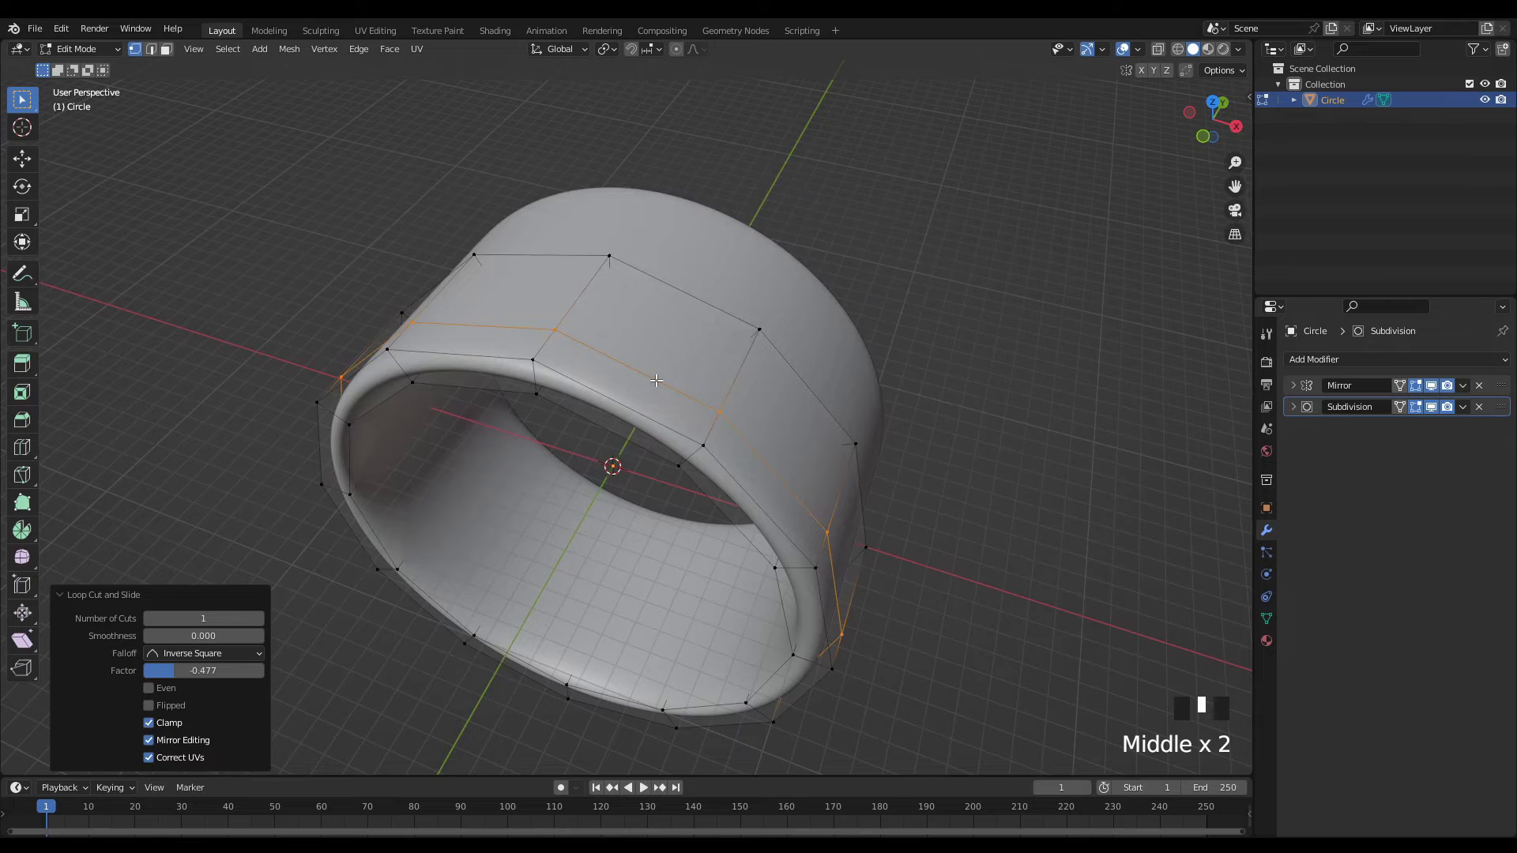
- From the right orthographic view with X-ray on, box-select the ring of faces between the loop cut and the open rim in face mode
{"action": "middle_click_drag", "start_coordinate": [685, 388], "coordinate": [553, 378]}
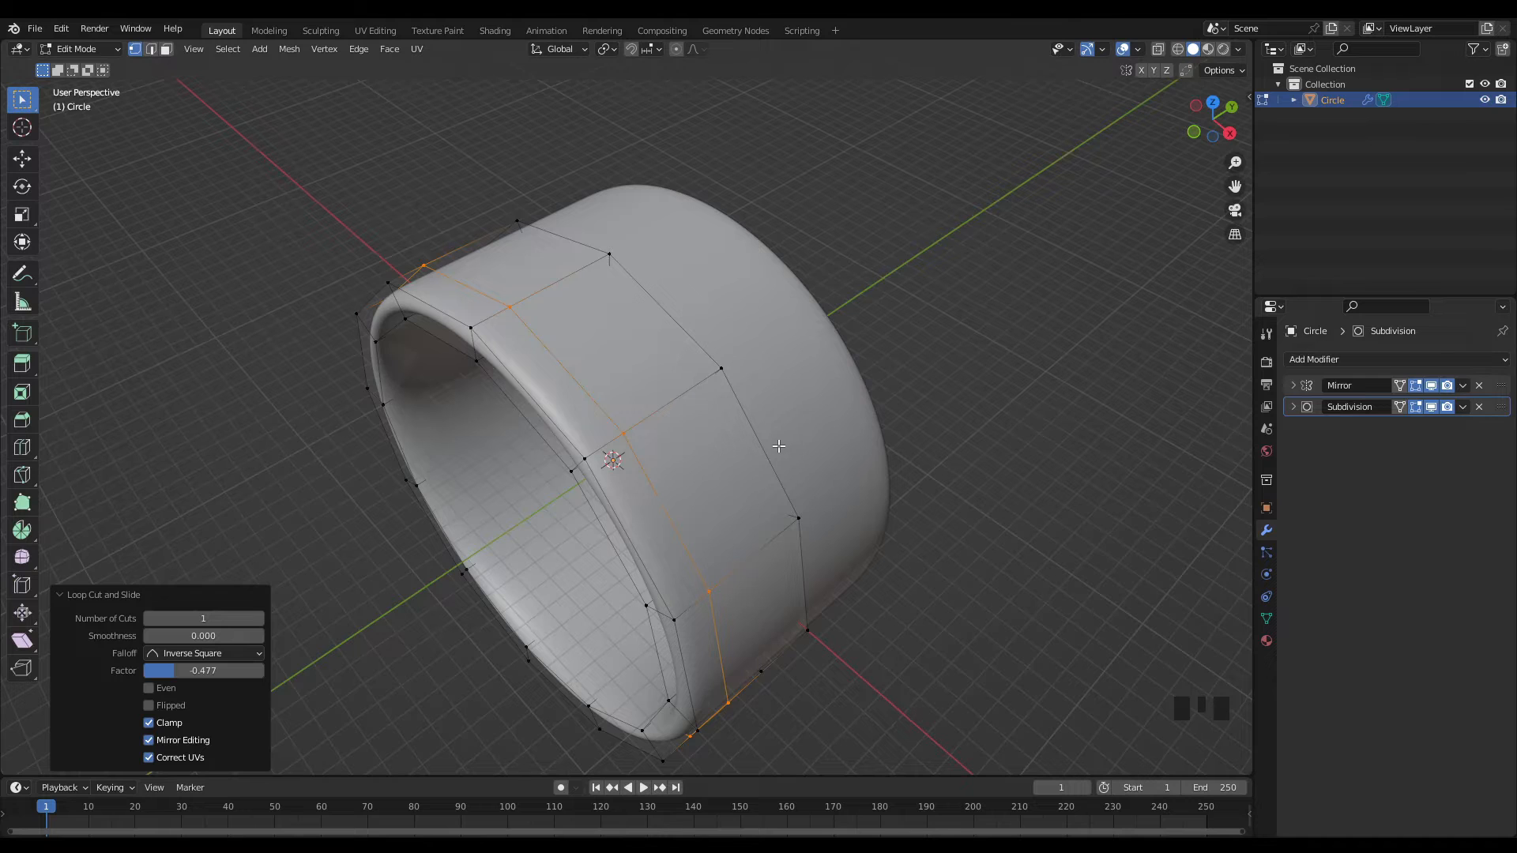
{"action": "key", "text": "KP_3"}
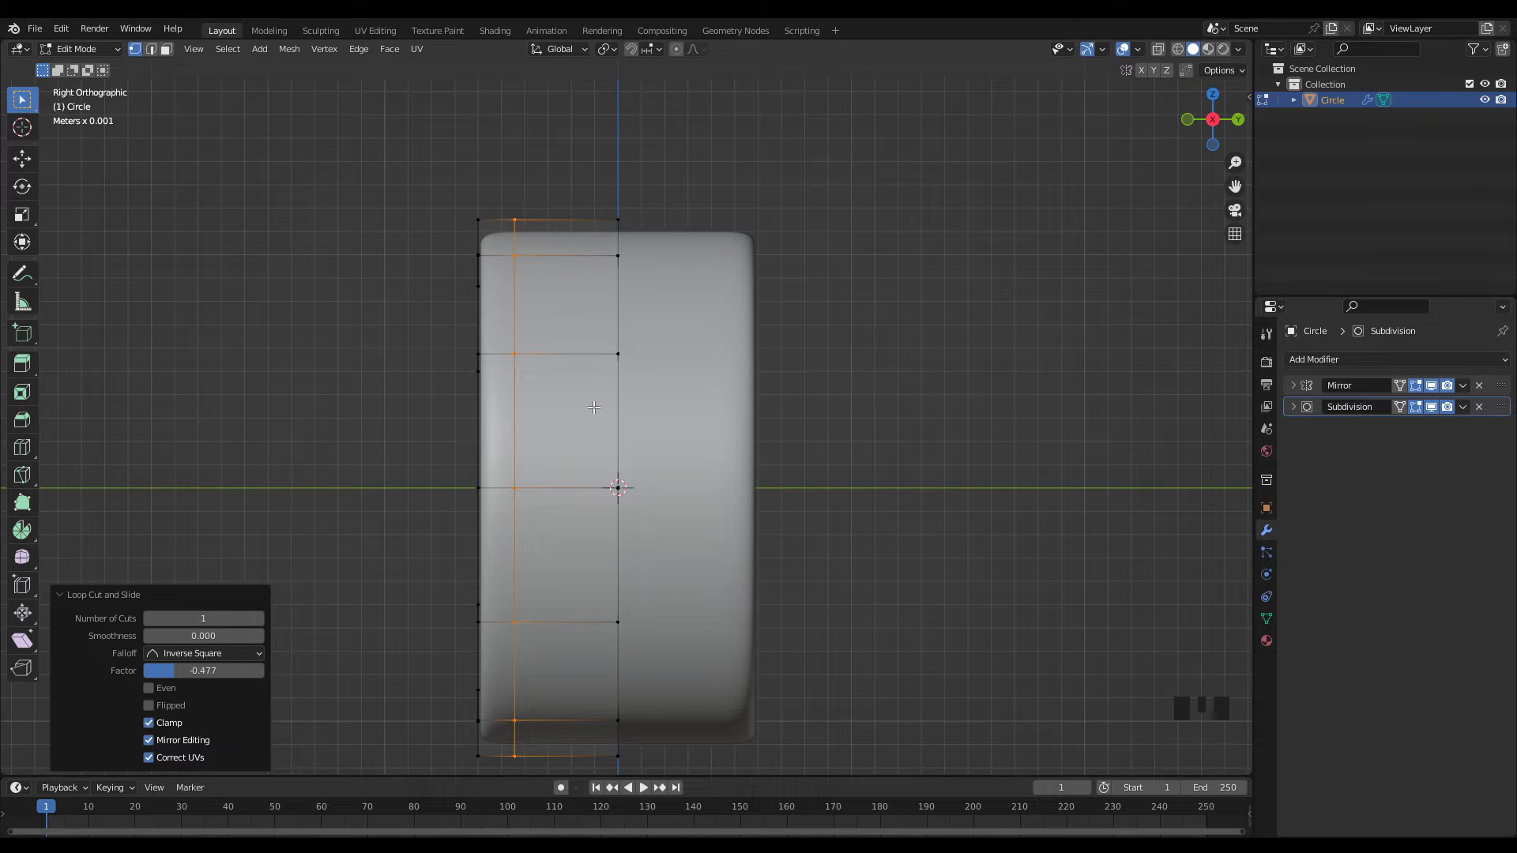
{"action": "key", "text": "alt+z"}
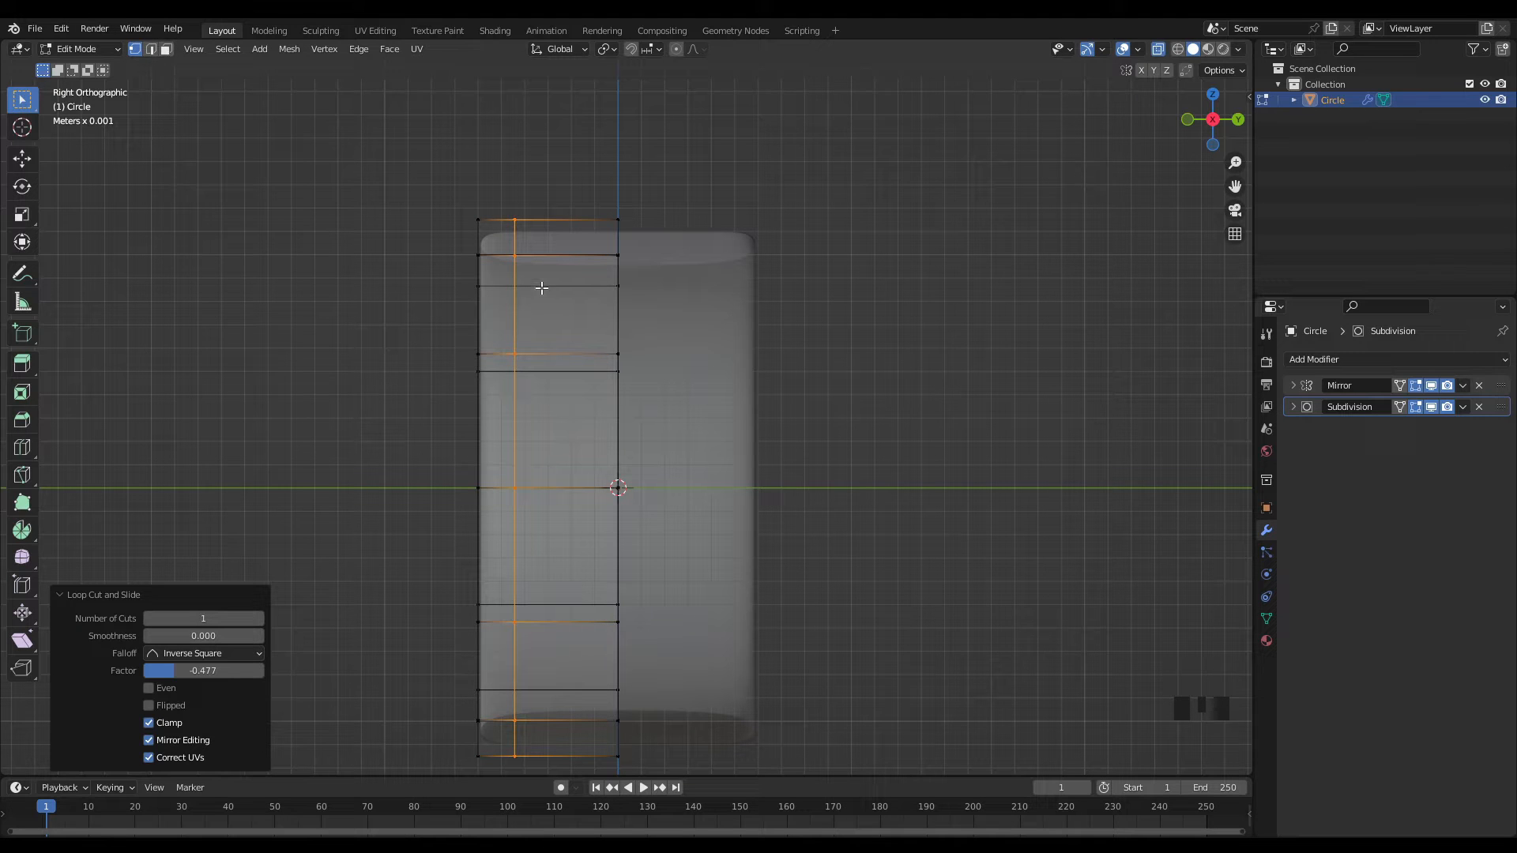
{"action": "key", "text": "3"}
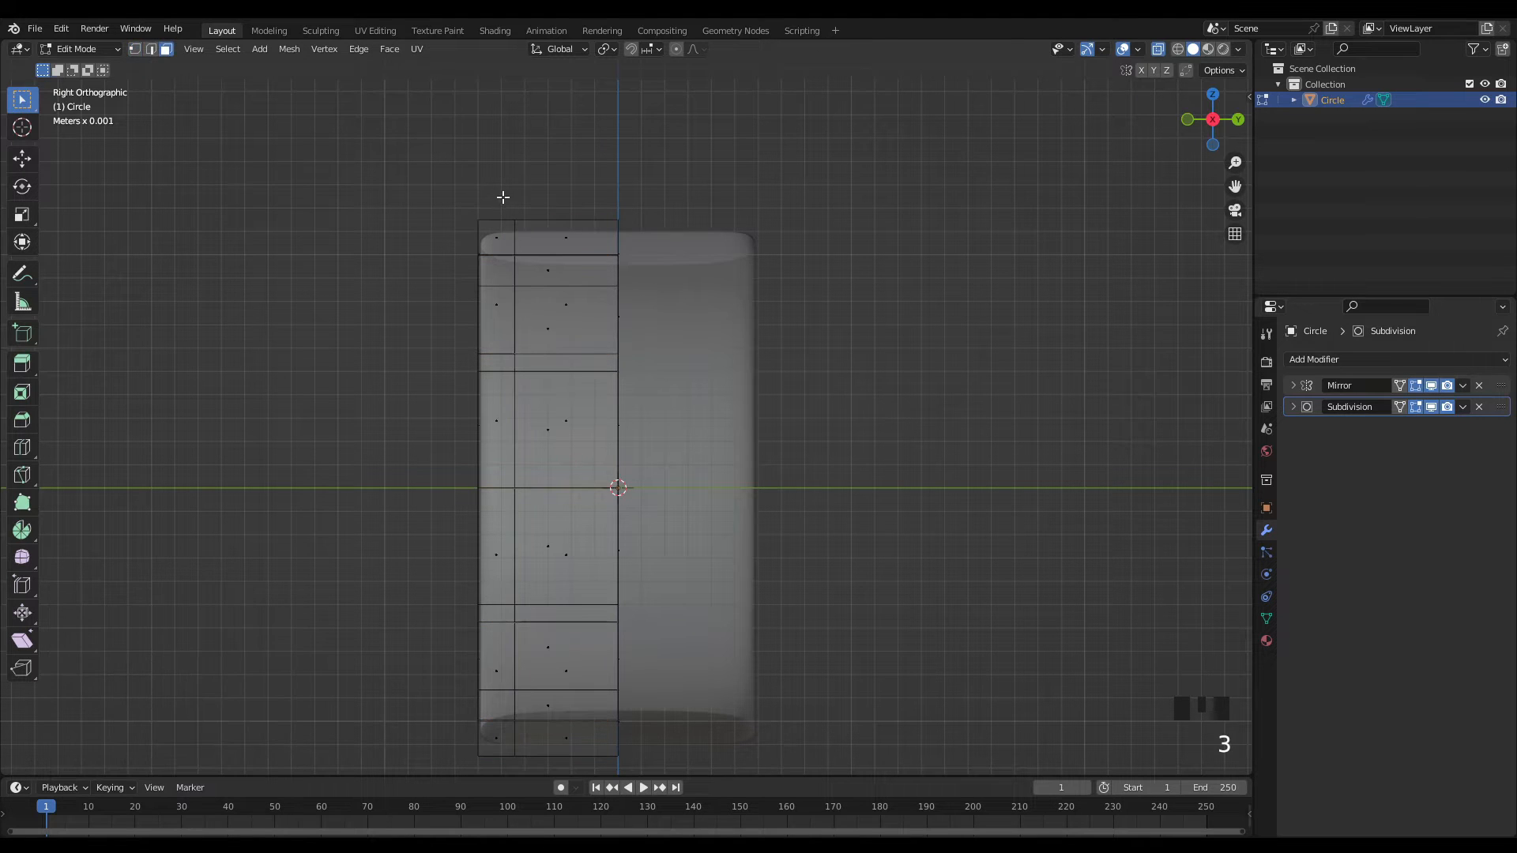
{"action": "left_click_drag", "start_coordinate": [503, 194], "coordinate": [490, 763]}
{"action": "scroll", "coordinate": [484, 466], "scroll_direction": "down", "scroll_amount": 2}
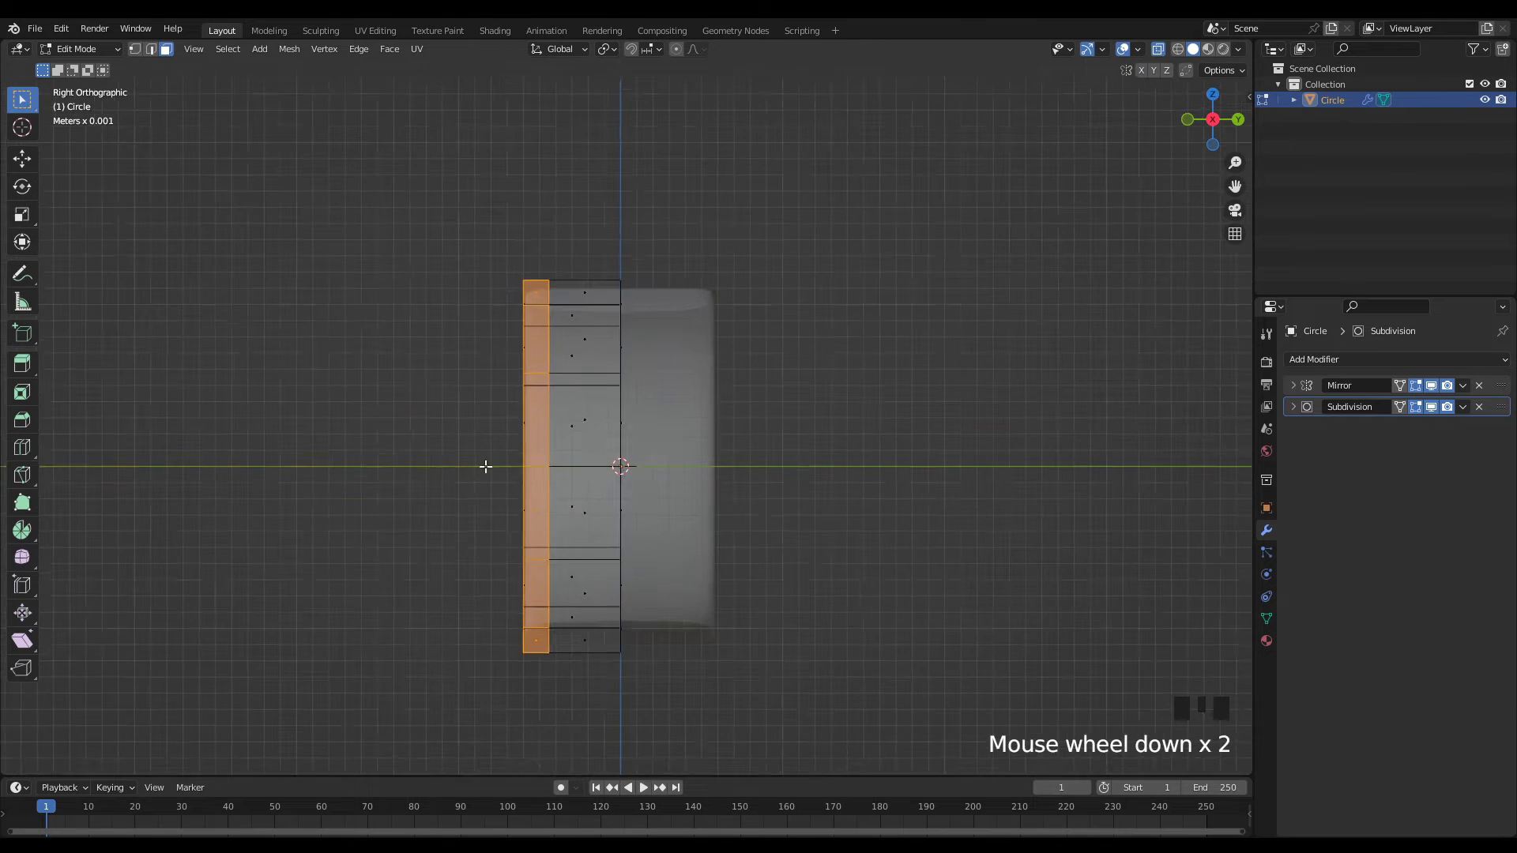
{"action": "middle_click_drag", "start_coordinate": [485, 466], "coordinate": [673, 477]}
{"action": "middle_click_drag", "start_coordinate": [592, 339], "coordinate": [668, 409]}
{"action": "key", "text": "alt+z"}
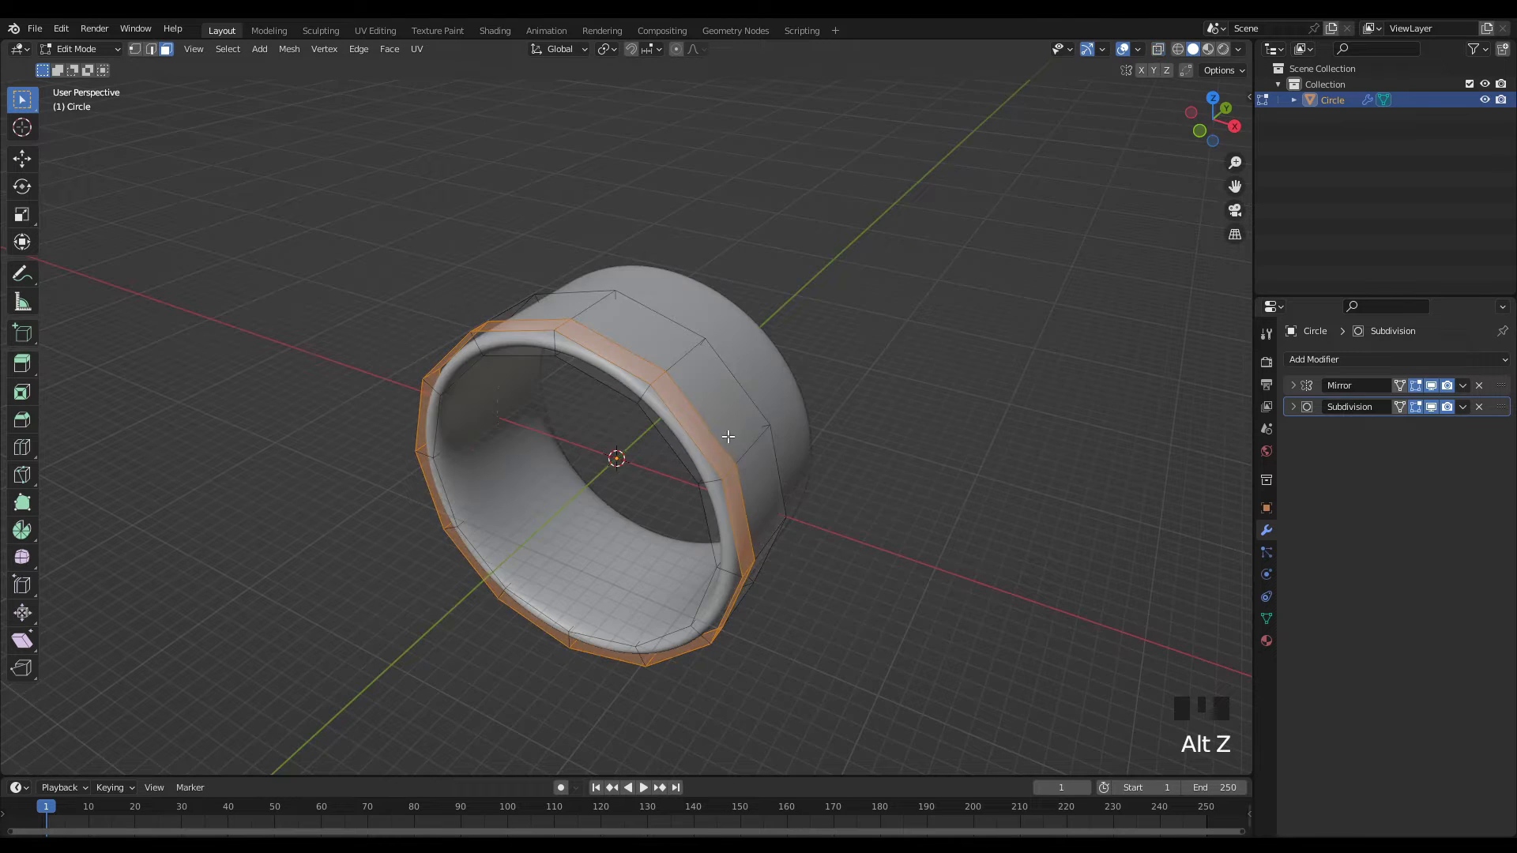
{"action": "scroll", "coordinate": [727, 436], "scroll_direction": "up", "scroll_amount": 2}
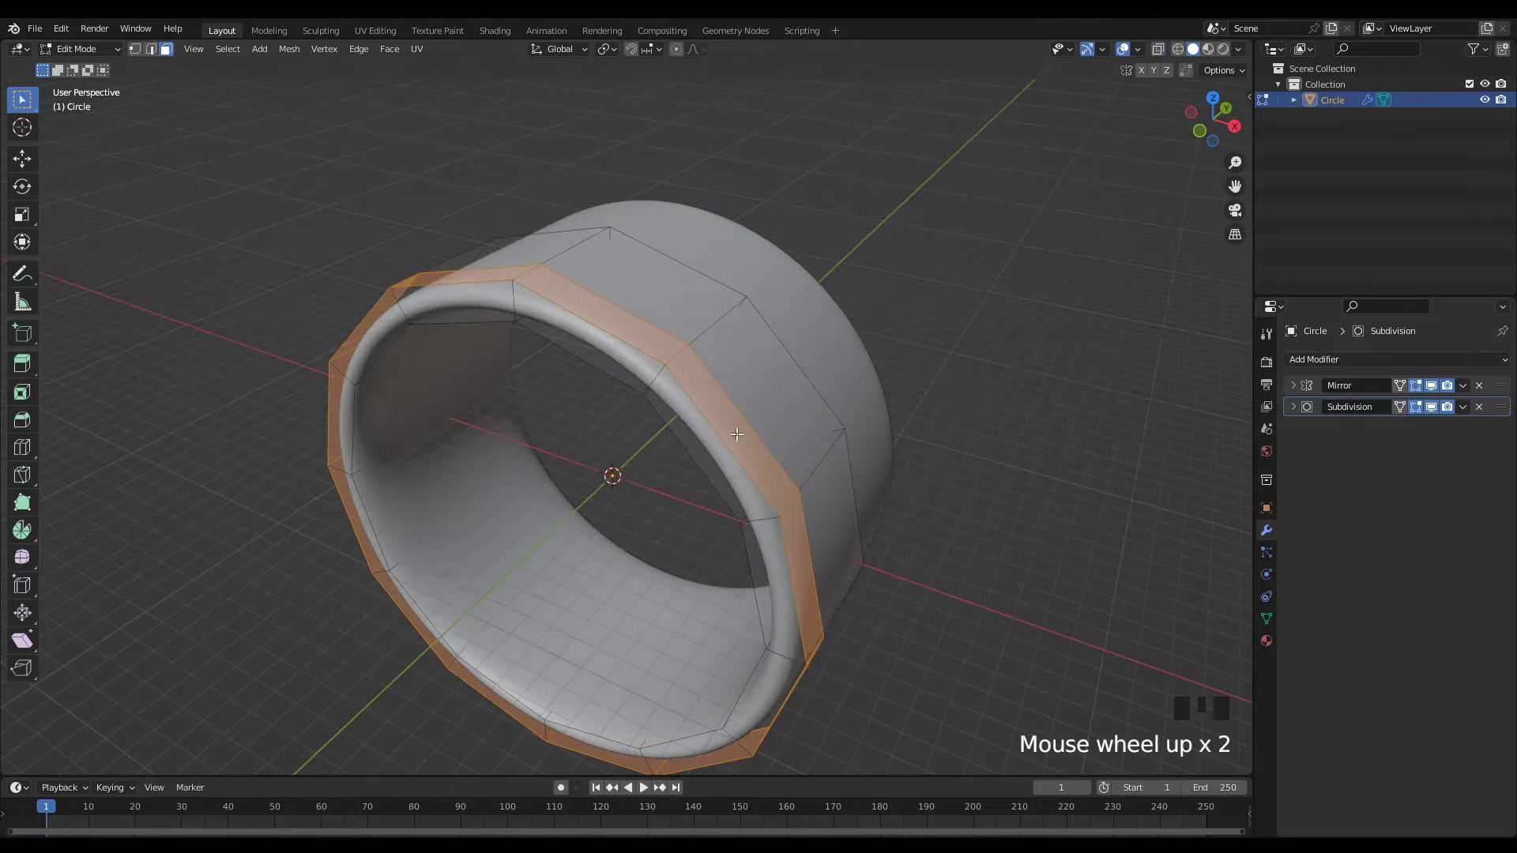
- Extrude the selected rim faces outward along their normals by 1.5 mm
{"action": "left_click", "coordinate": [32, 371]}
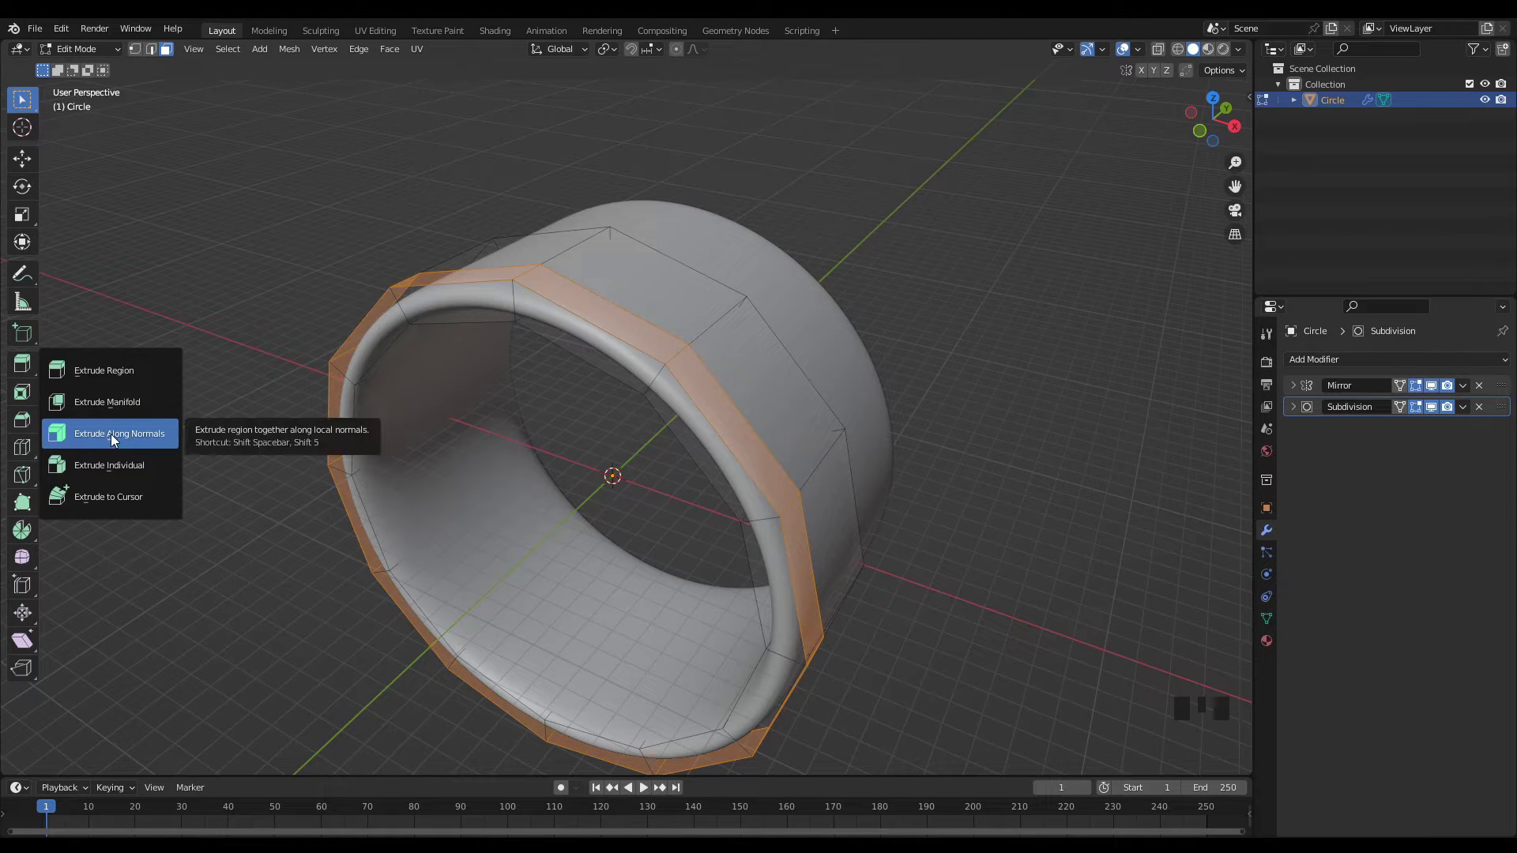
{"action": "left_click", "coordinate": [110, 434]}
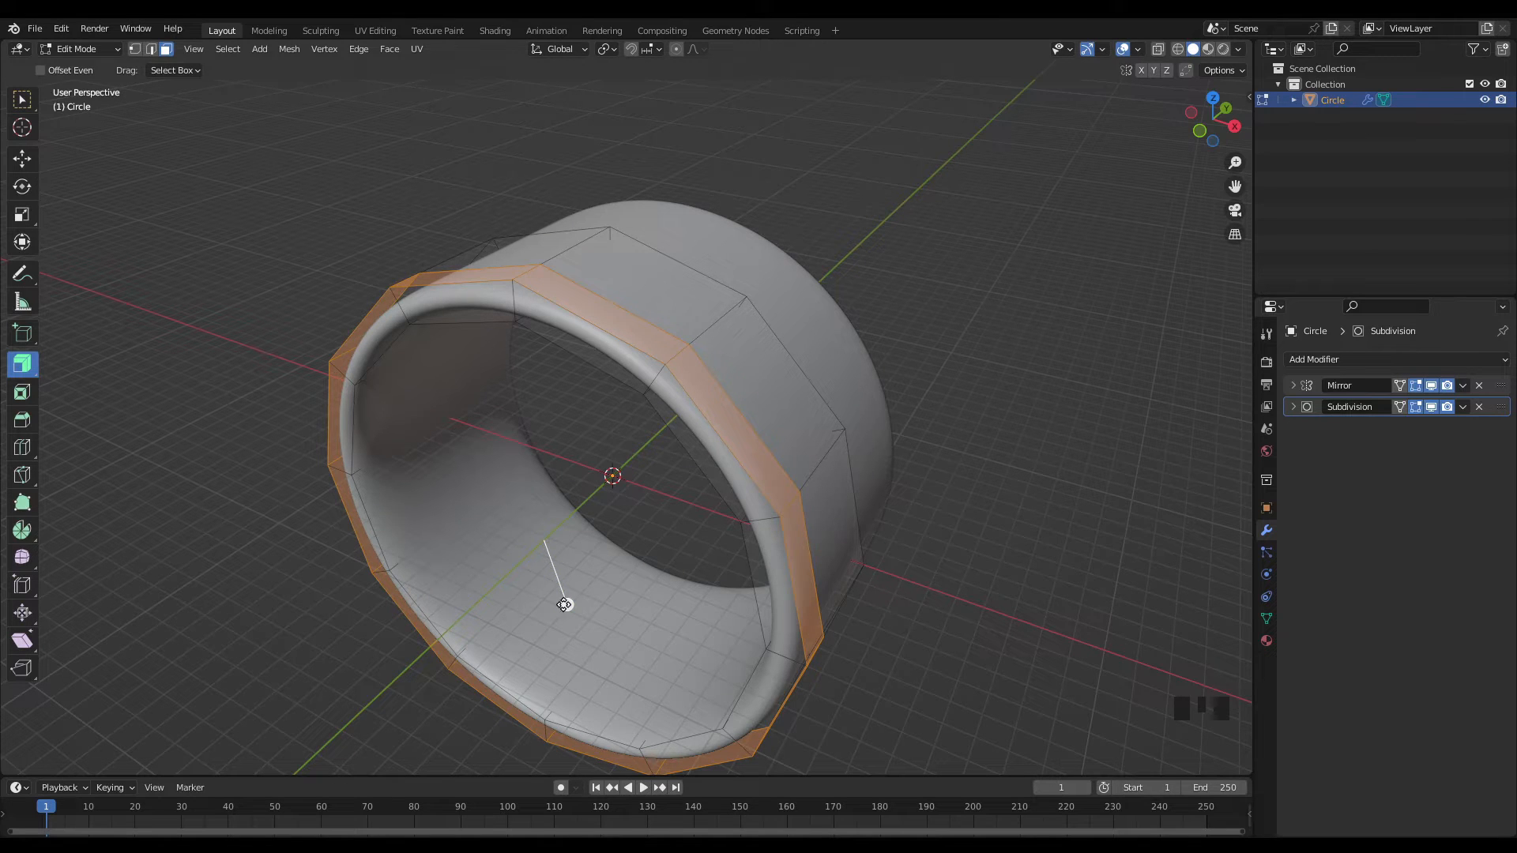
{"action": "mouse_move", "coordinate": [564, 605]}
{"action": "left_mouse_down"}
{"action": "mouse_move", "coordinate": [576, 626]}
{"action": "mouse_move", "coordinate": [563, 592]}
{"action": "left_mouse_up"}
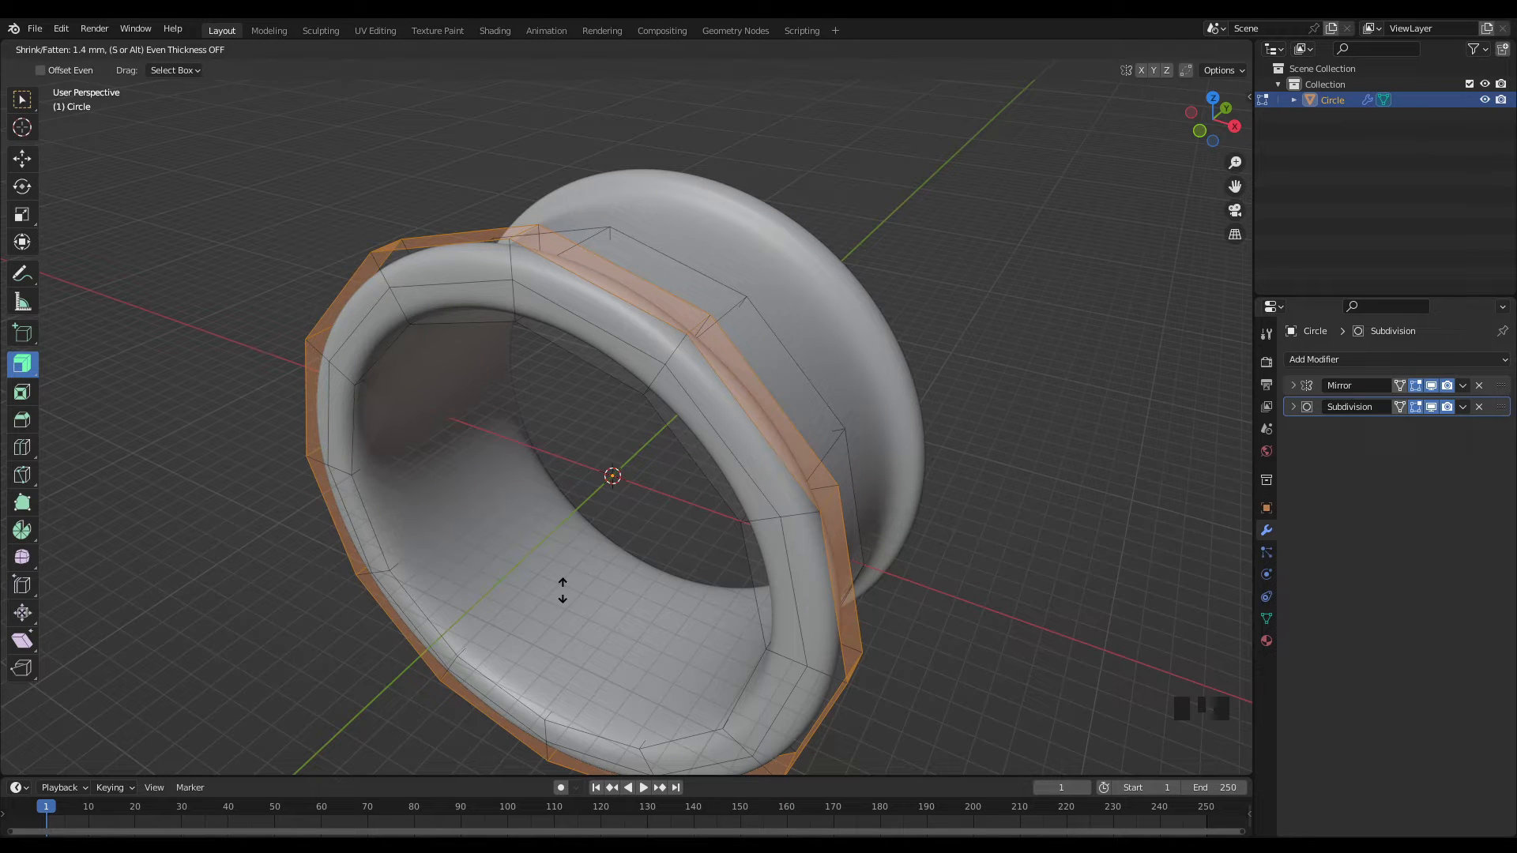
{"action": "left_click_drag", "start_coordinate": [563, 591], "coordinate": [563, 589]}
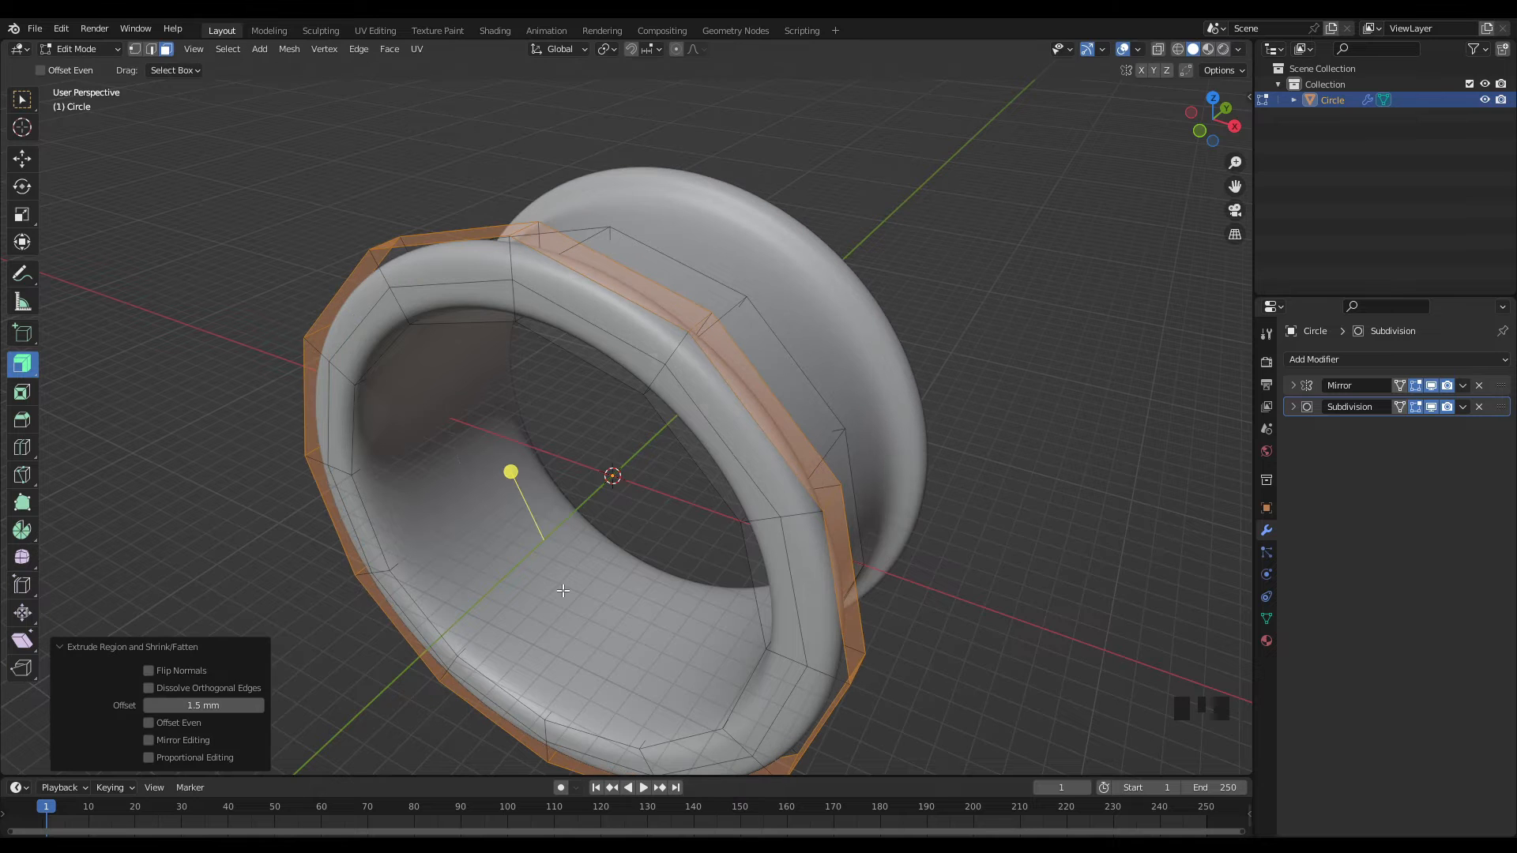
- Select the edge loop where the raised rim meets the band, temporarily hiding the subdivision in Edit Mode, and crease it by 0.4
{"action": "scroll", "coordinate": [861, 500], "scroll_direction": "down", "scroll_amount": 2}
{"action": "middle_click_drag", "start_coordinate": [861, 501], "coordinate": [502, 312]}
{"action": "scroll", "coordinate": [751, 466], "scroll_direction": "down", "scroll_amount": 1}
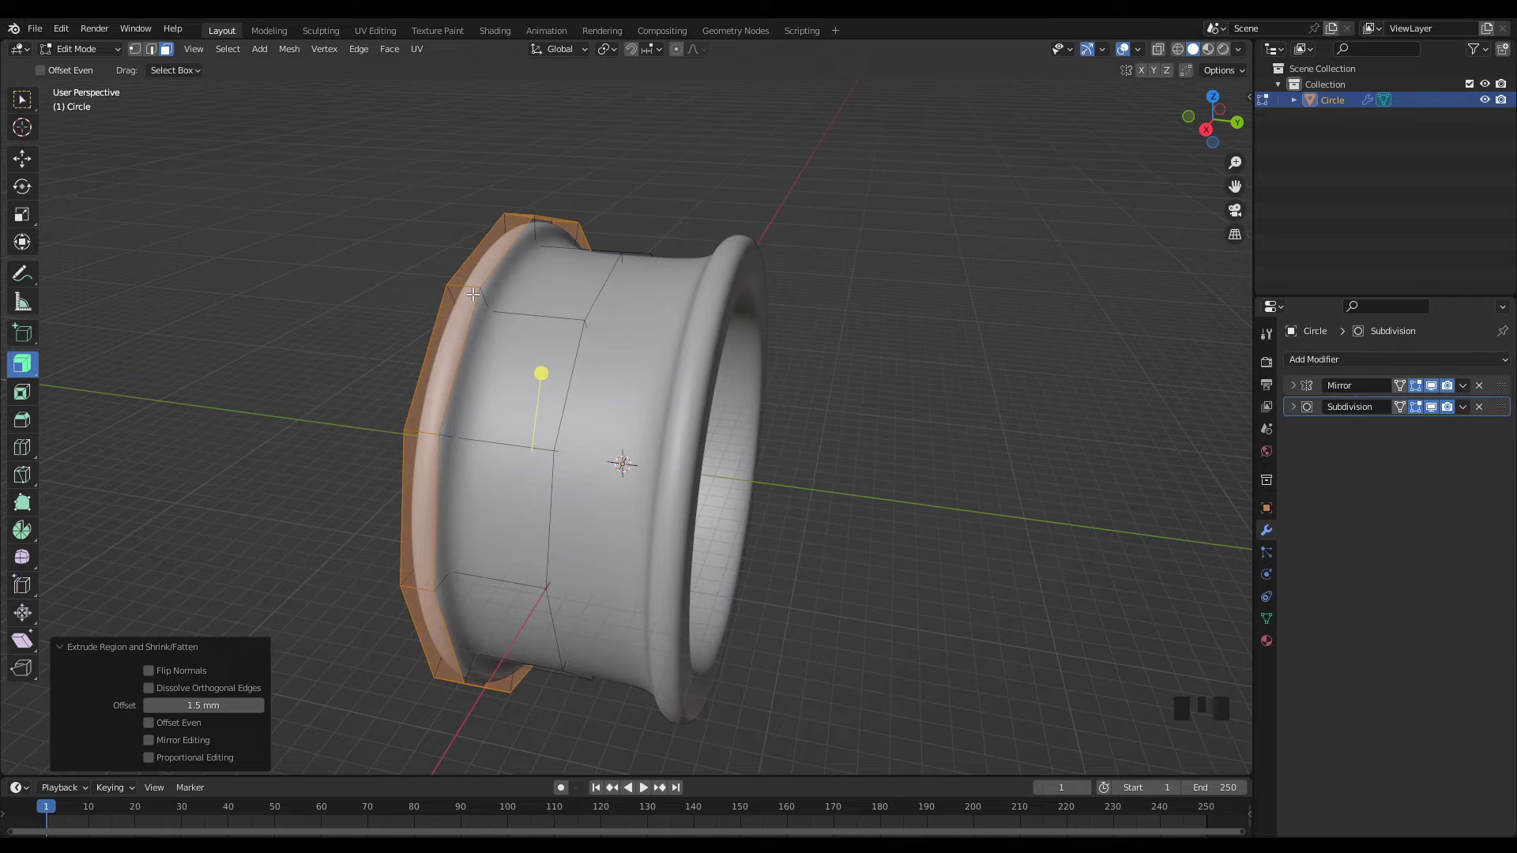
{"action": "key", "text": "2"}
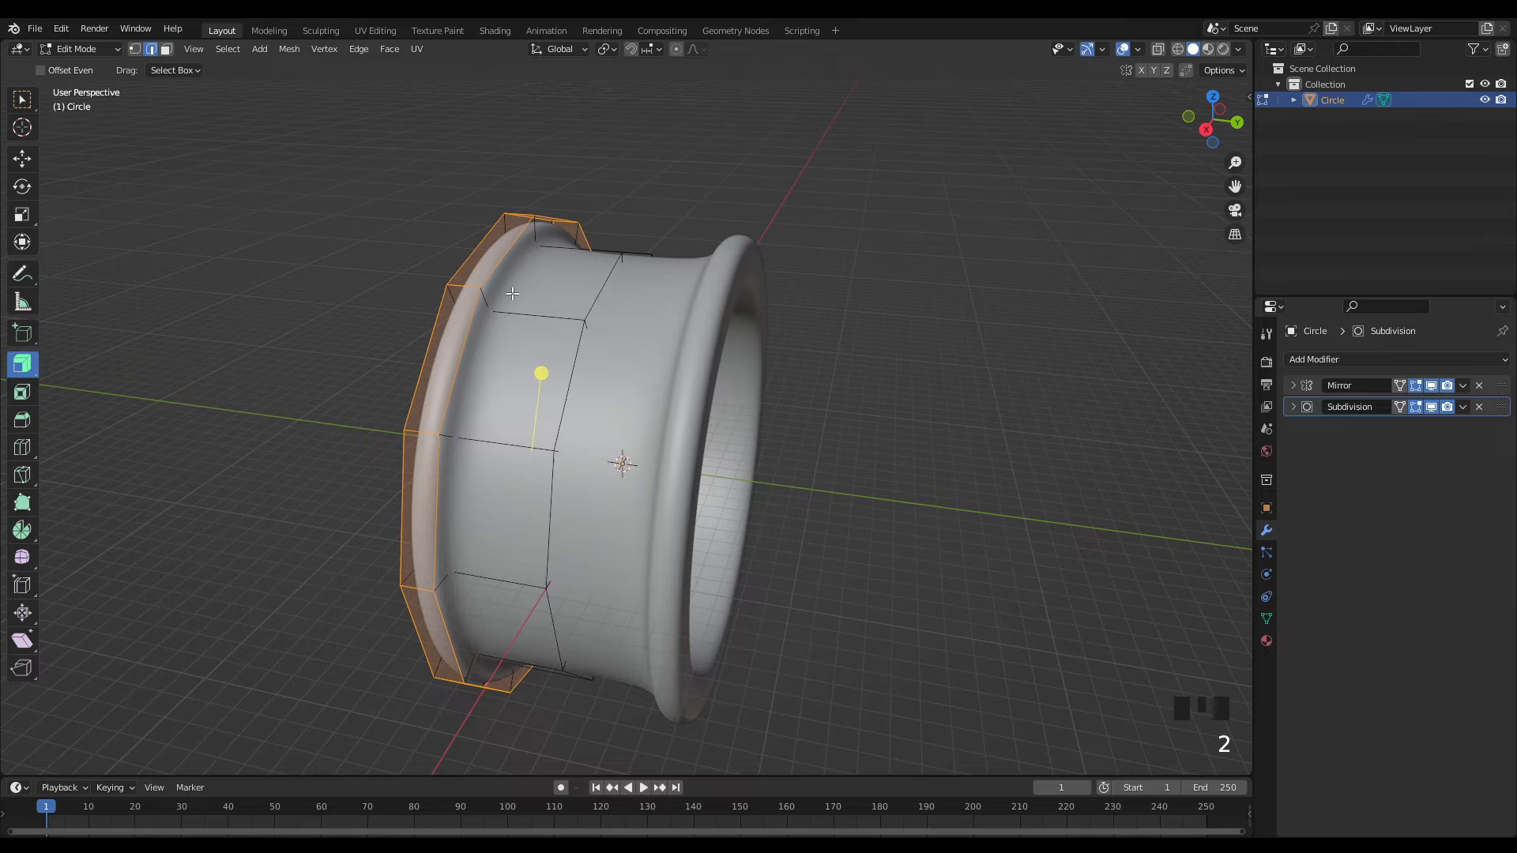
{"action": "middle_click_drag", "start_coordinate": [510, 286], "coordinate": [626, 330], "text": "shift"}
{"action": "scroll", "coordinate": [545, 310], "scroll_direction": "up", "scroll_amount": 2}
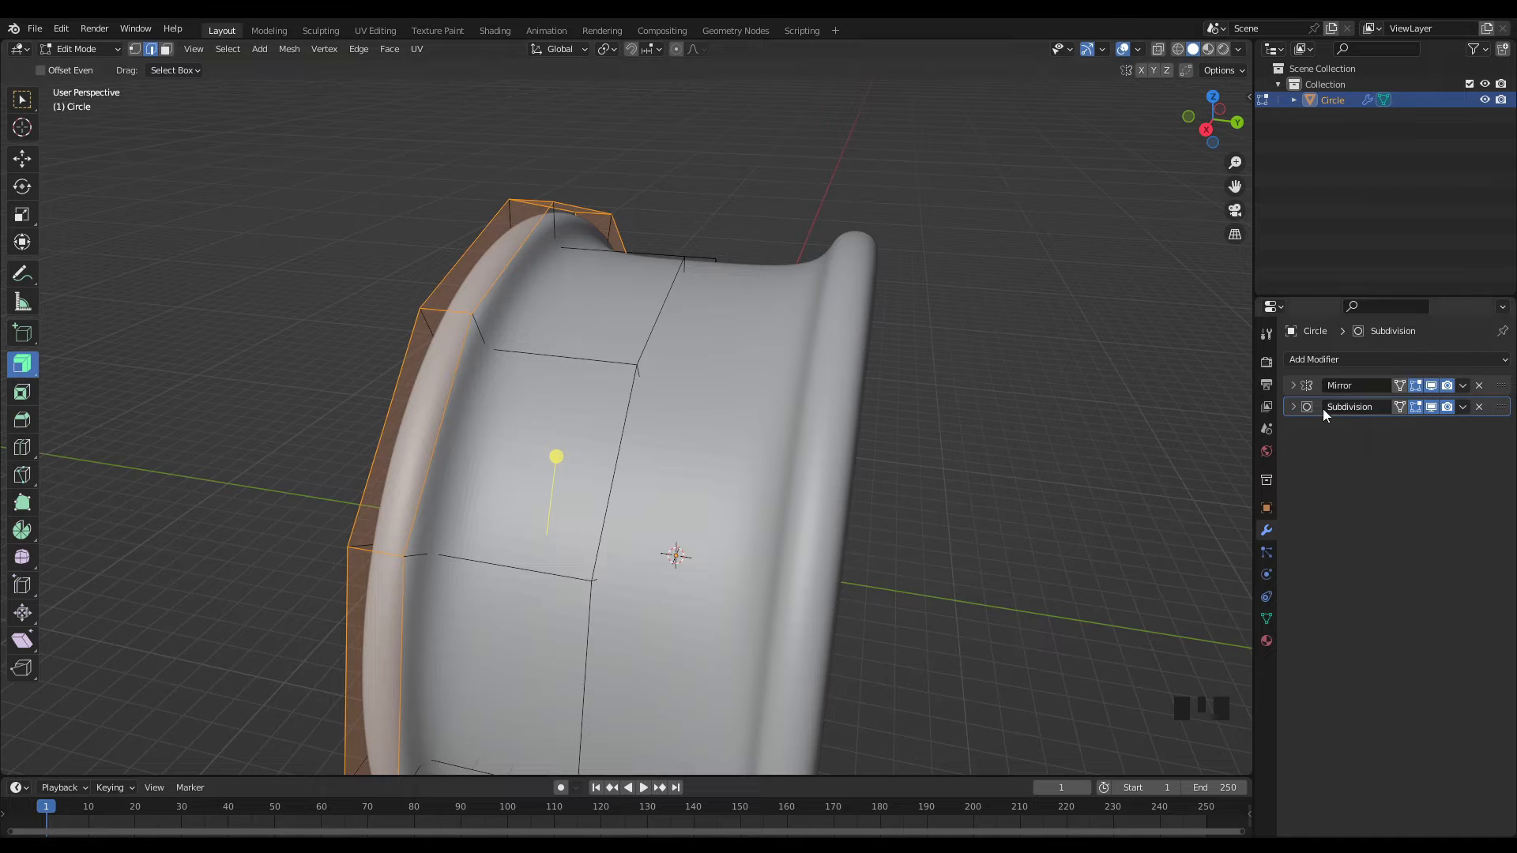
{"action": "left_click", "coordinate": [1415, 407]}
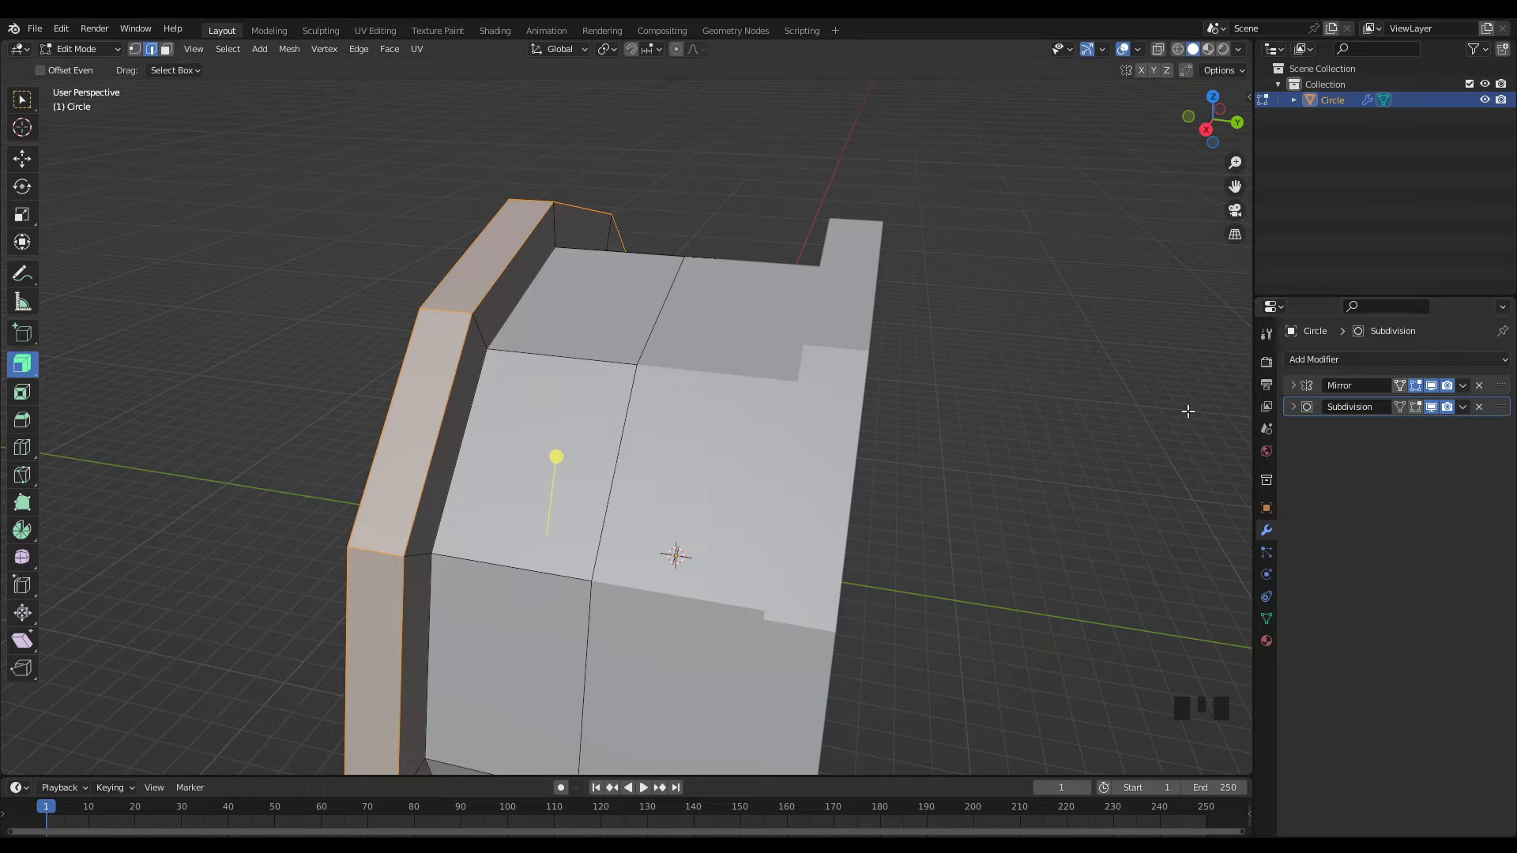
{"action": "mouse_move", "coordinate": [512, 313]}
{"action": "middle_mouse_down"}
{"action": "mouse_move", "coordinate": [550, 338]}
{"action": "mouse_move", "coordinate": [505, 338]}
{"action": "middle_mouse_up"}
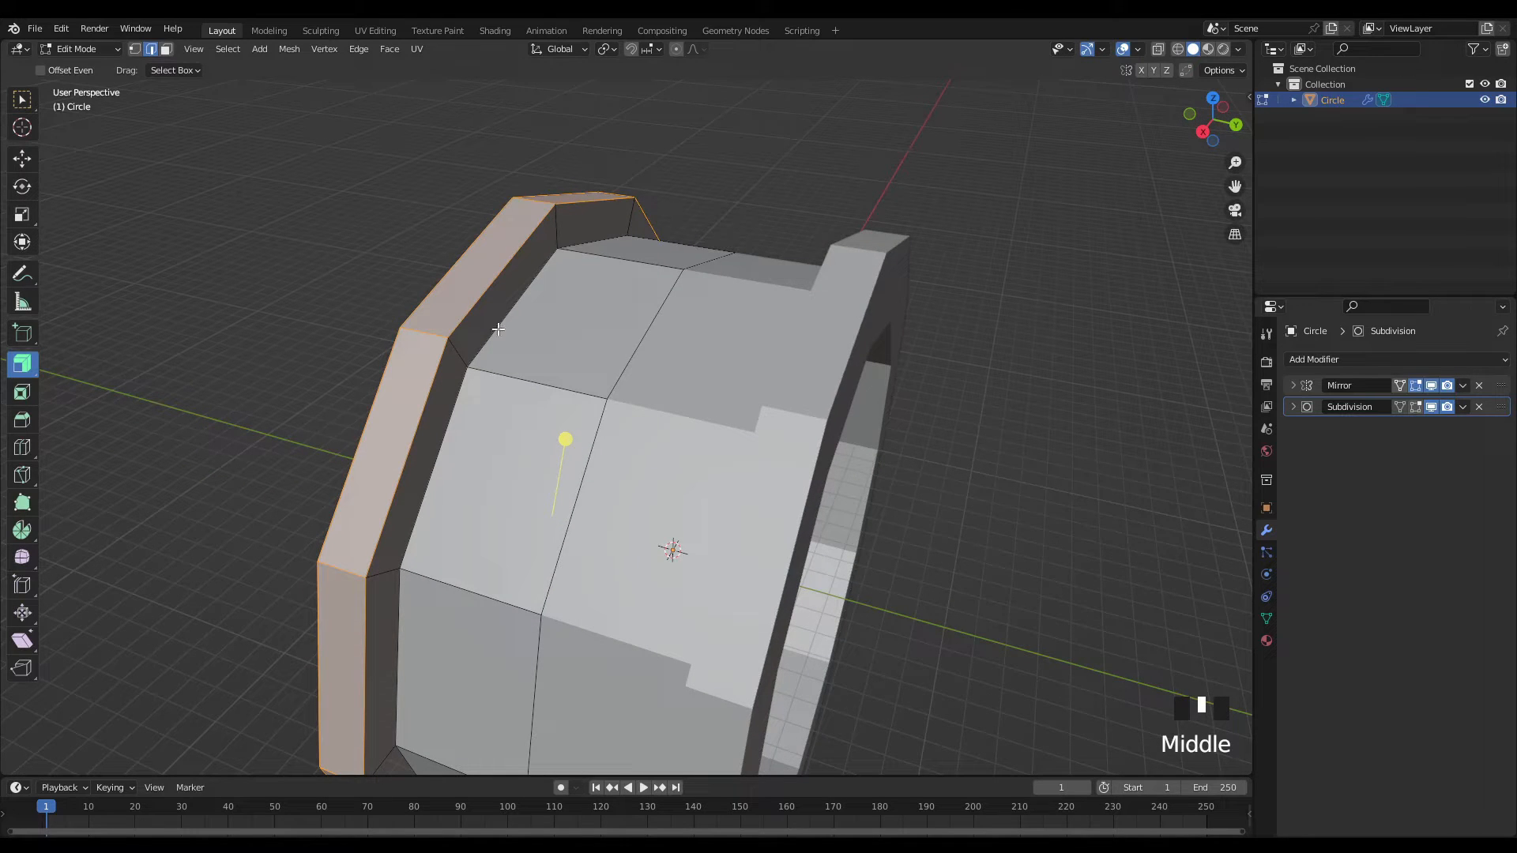
{"action": "left_click", "coordinate": [498, 327], "text": "alt"}
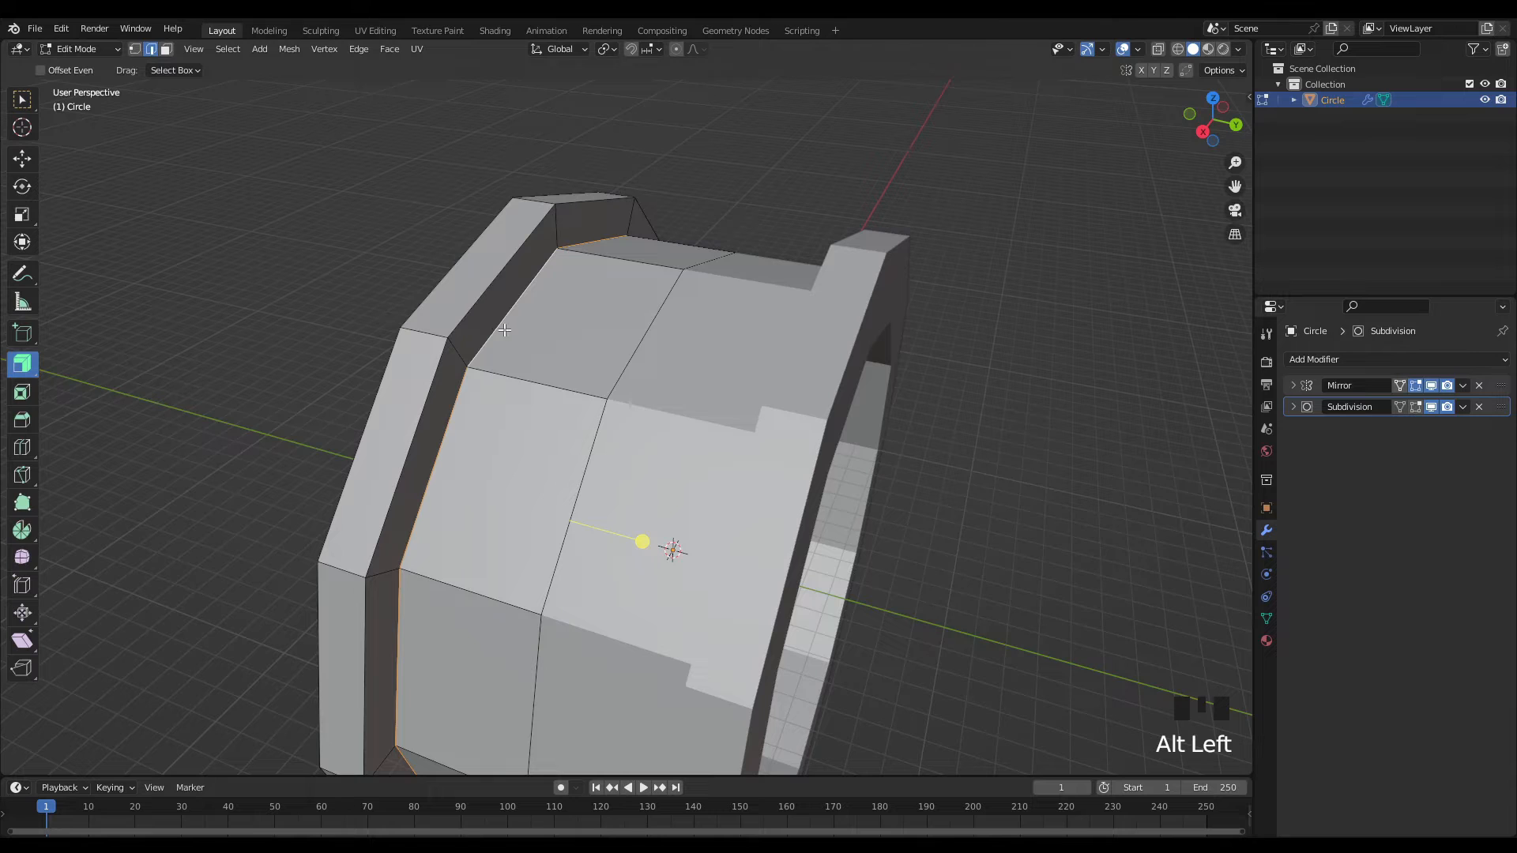
{"action": "left_click", "coordinate": [1419, 409]}
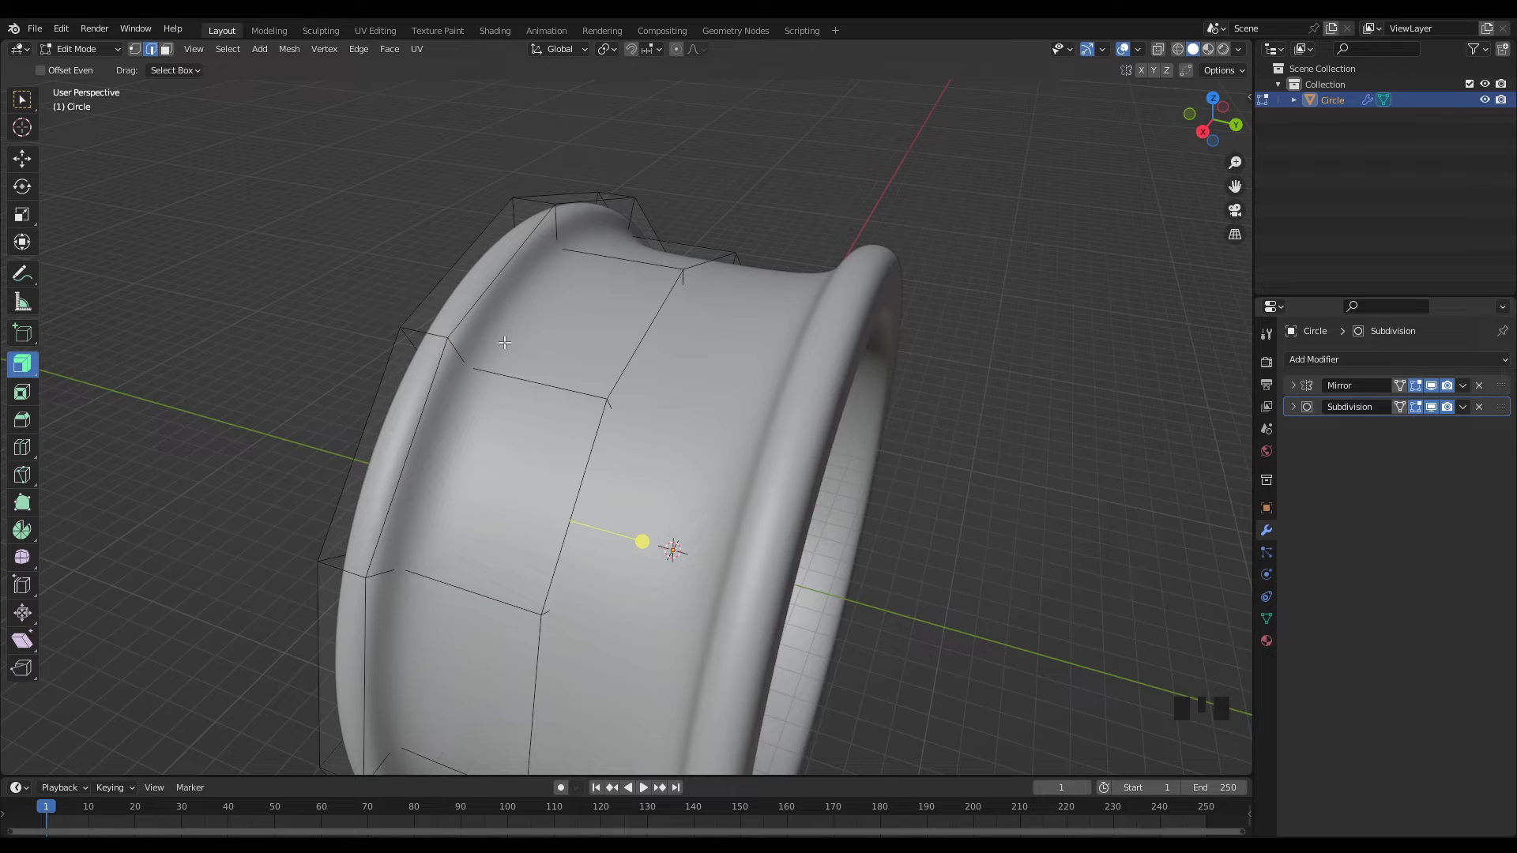
{"action": "key", "text": "shift+e"}
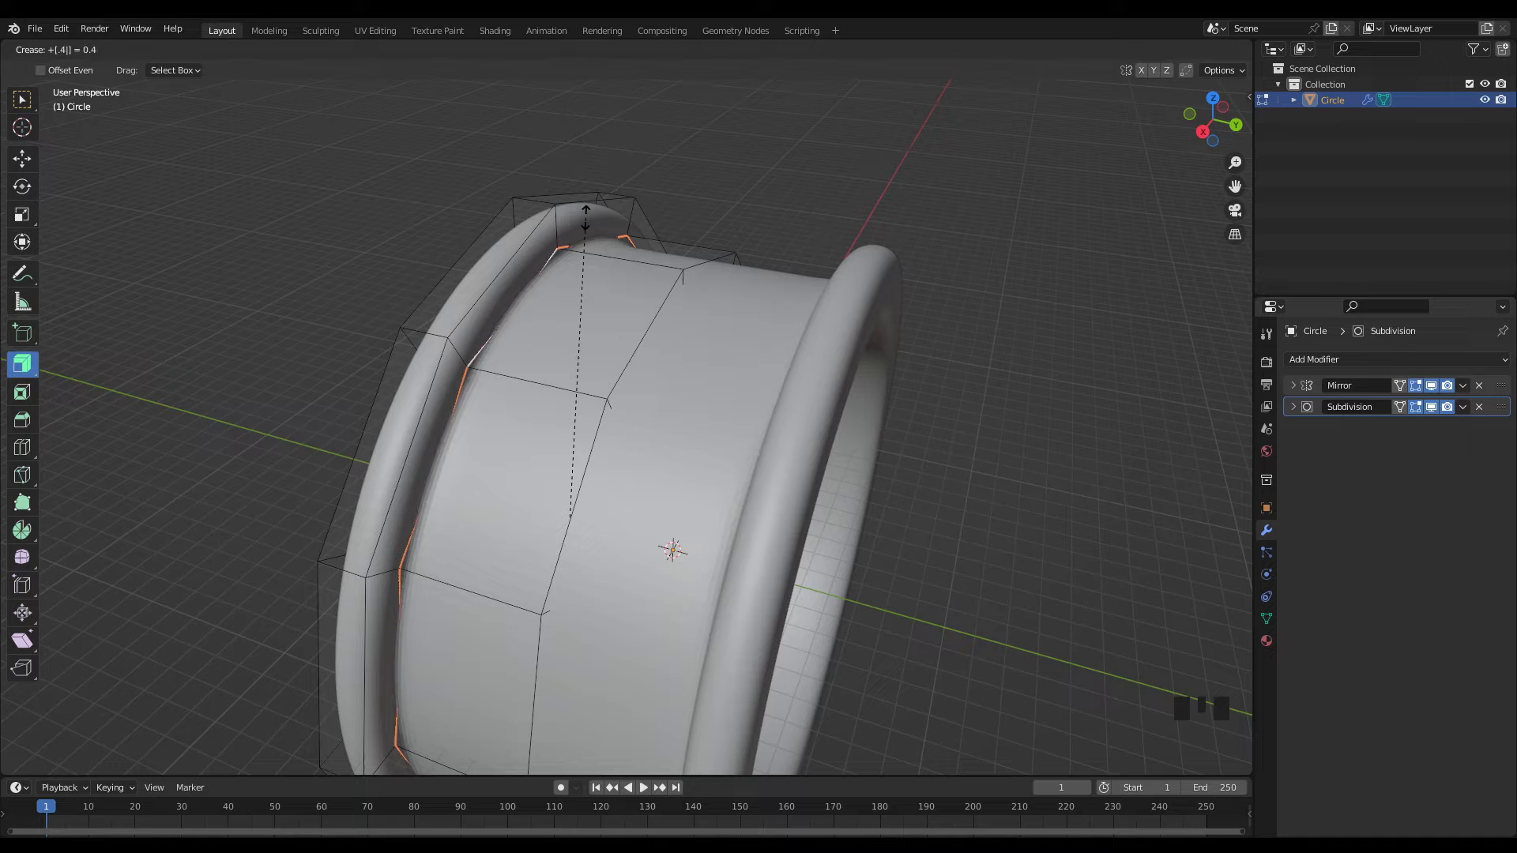
{"action": "left_click", "coordinate": [585, 217]}
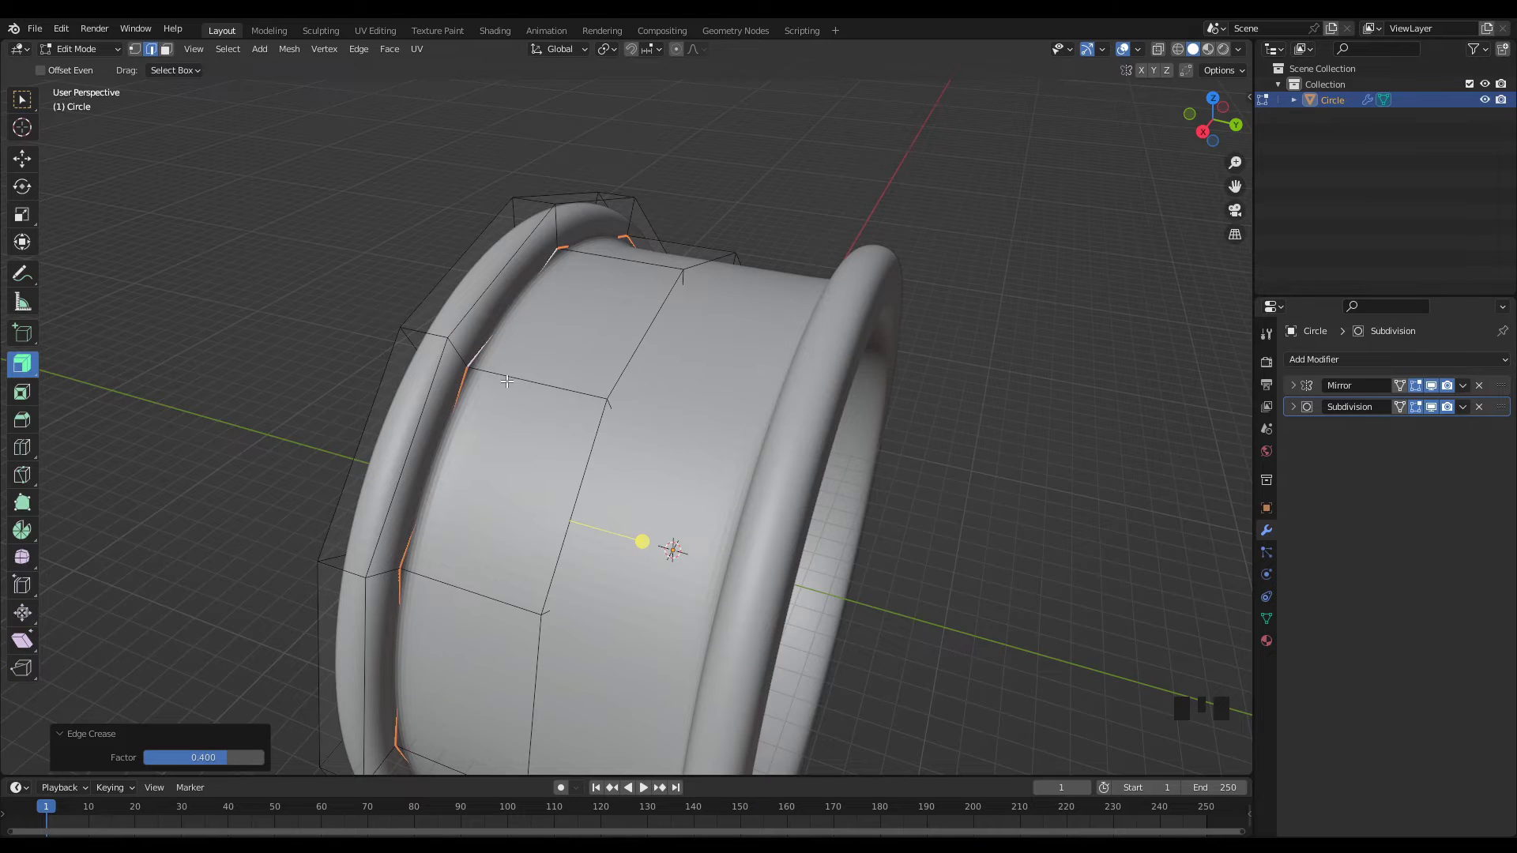
- Examine the smoothed ring in Object Mode, checking the raised rim and its creased transition from several angles
{"action": "scroll", "coordinate": [507, 381], "scroll_direction": "down", "scroll_amount": 3}
{"action": "middle_click_drag", "start_coordinate": [507, 381], "coordinate": [745, 408]}
{"action": "scroll", "coordinate": [686, 417], "scroll_direction": "up", "scroll_amount": 2}
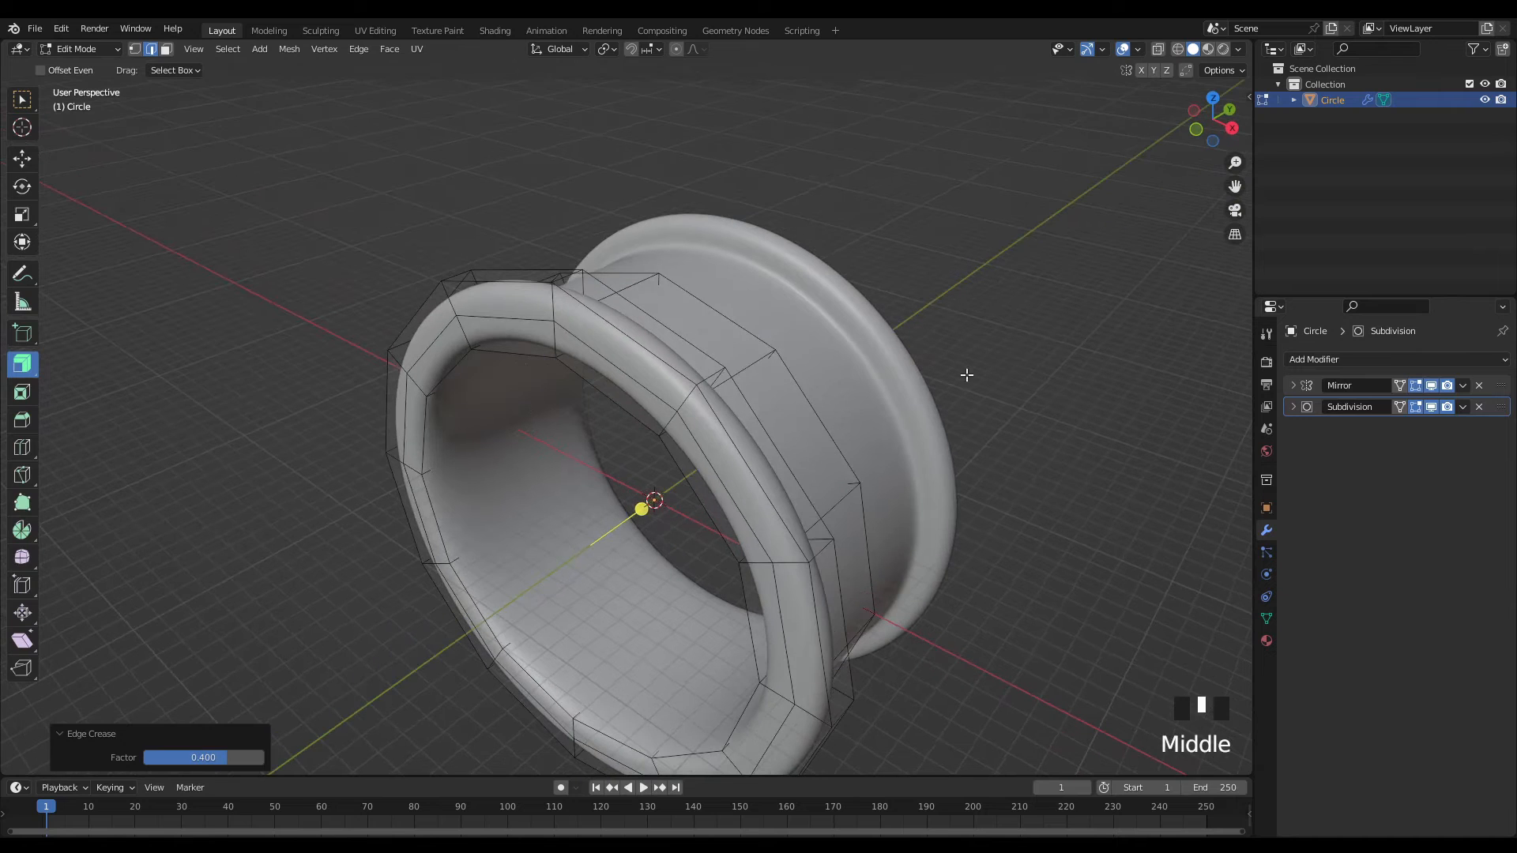
{"action": "key", "text": "Tab"}
{"action": "middle_click_drag", "start_coordinate": [993, 369], "coordinate": [966, 330]}
{"action": "scroll", "coordinate": [730, 346], "scroll_direction": "up", "scroll_amount": 2}
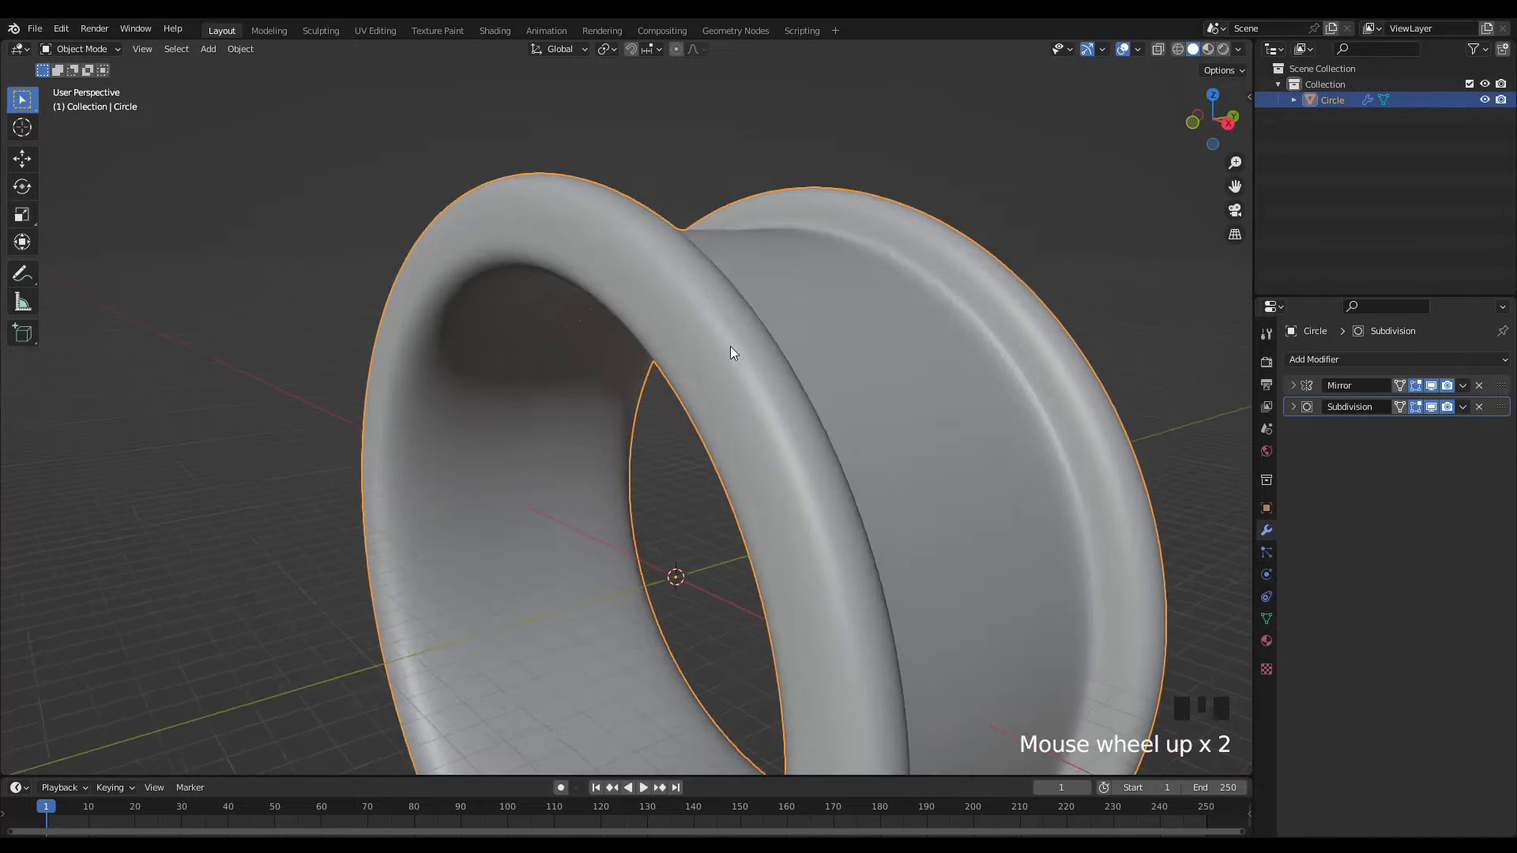
{"action": "middle_click_drag", "start_coordinate": [730, 346], "coordinate": [836, 352]}
{"action": "scroll", "coordinate": [777, 346], "scroll_direction": "down", "scroll_amount": 2}
{"action": "middle_click_drag", "start_coordinate": [718, 338], "coordinate": [798, 345], "text": "shift"}
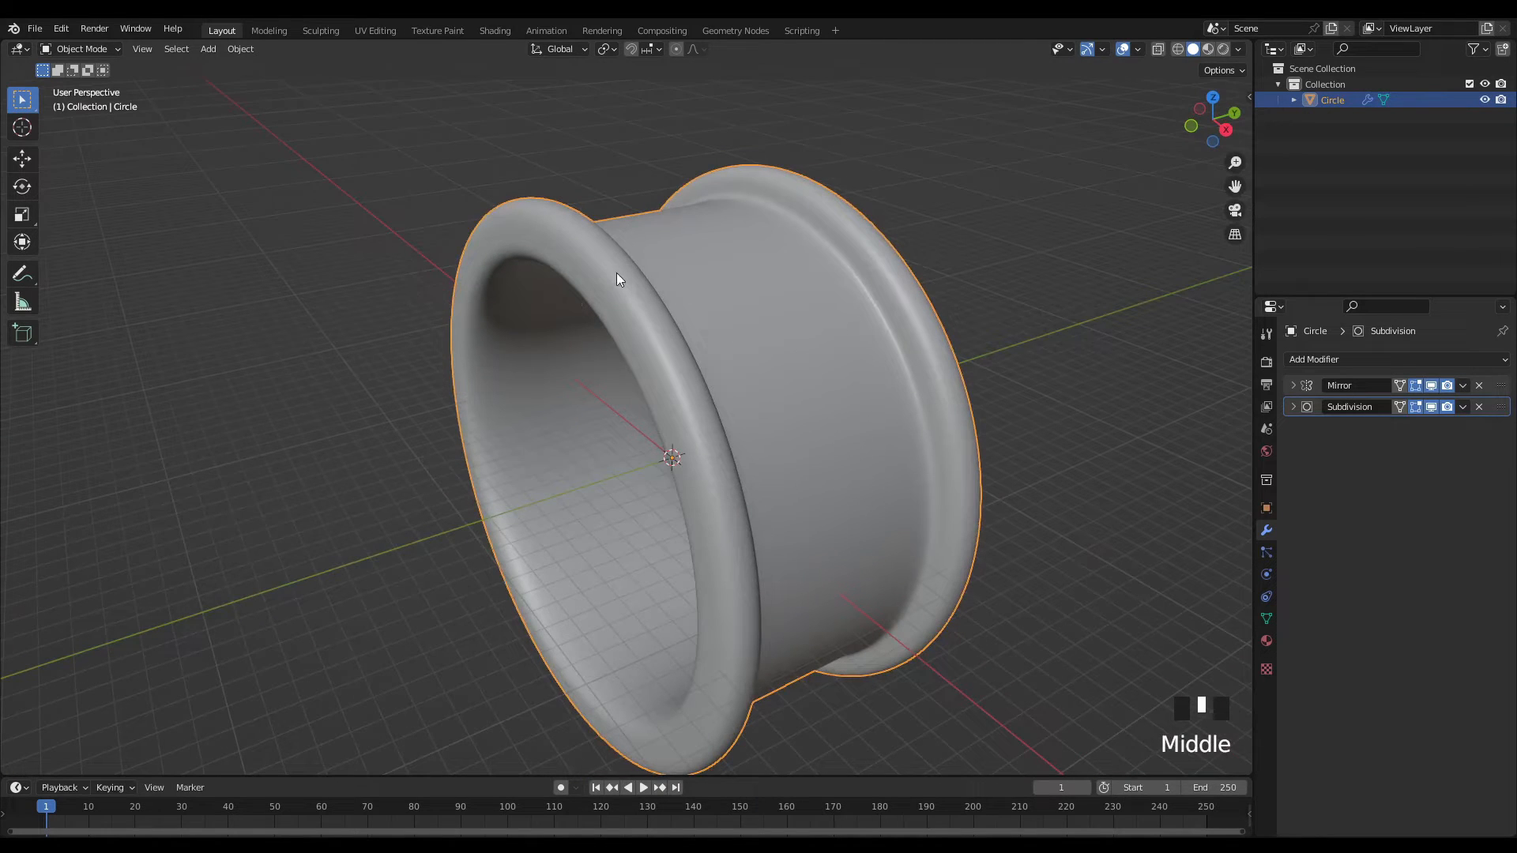
{"action": "scroll", "coordinate": [632, 285], "scroll_direction": "up", "scroll_amount": 2, "text": "shift"}
{"action": "scroll", "coordinate": [596, 280], "scroll_direction": "up", "scroll_amount": 1}
{"action": "middle_click_drag", "start_coordinate": [596, 280], "coordinate": [545, 228]}
{"action": "scroll", "coordinate": [537, 211], "scroll_direction": "up", "scroll_amount": 1}
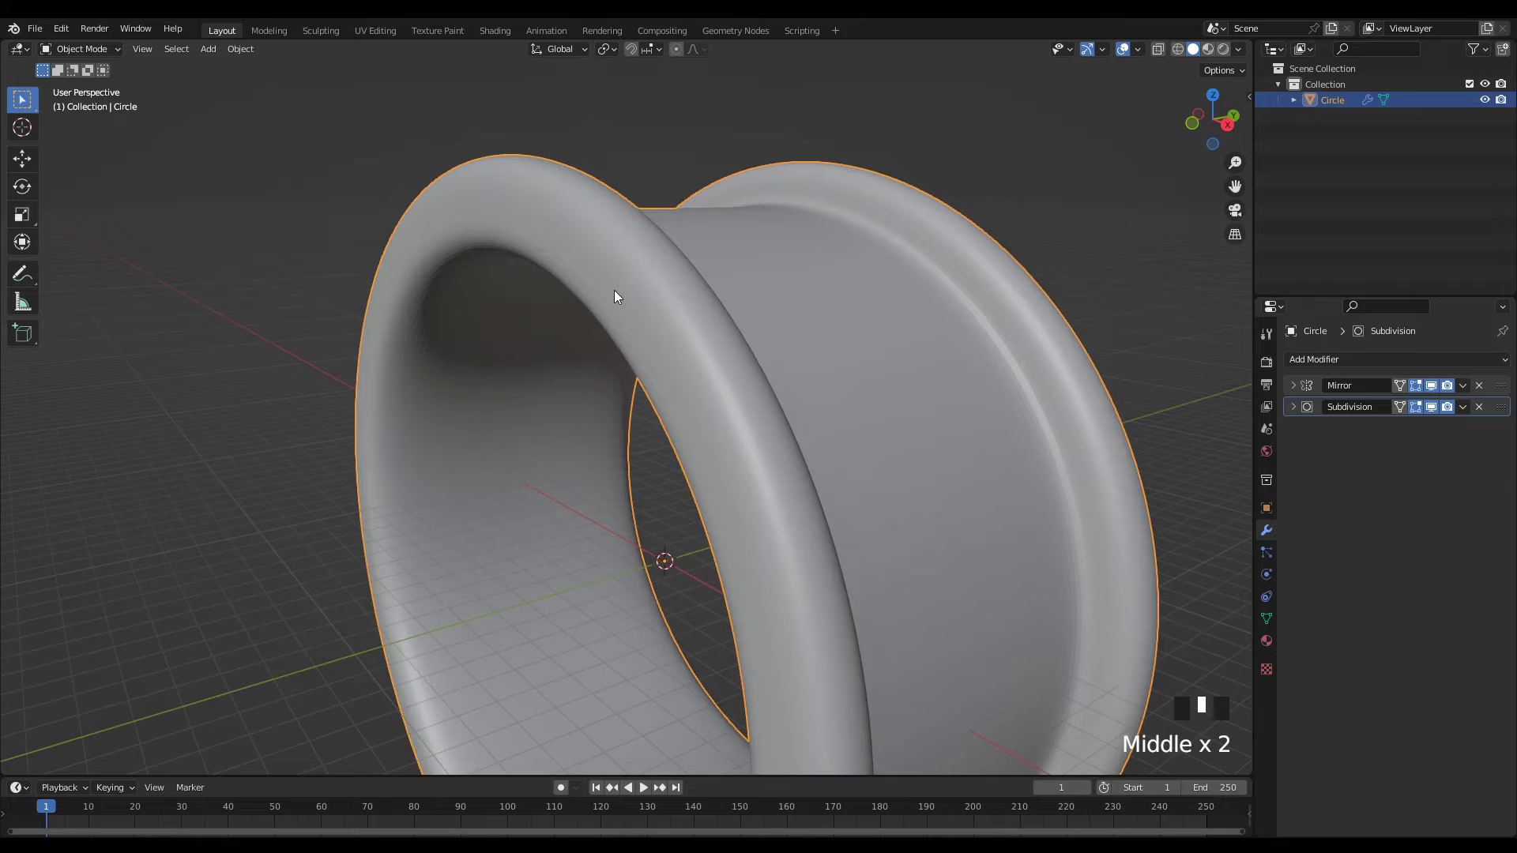
- In Edit Mode, move the middle edge loop of the rim's open end face outward along Y by about -0.72 mm
{"action": "key", "text": "Tab"}
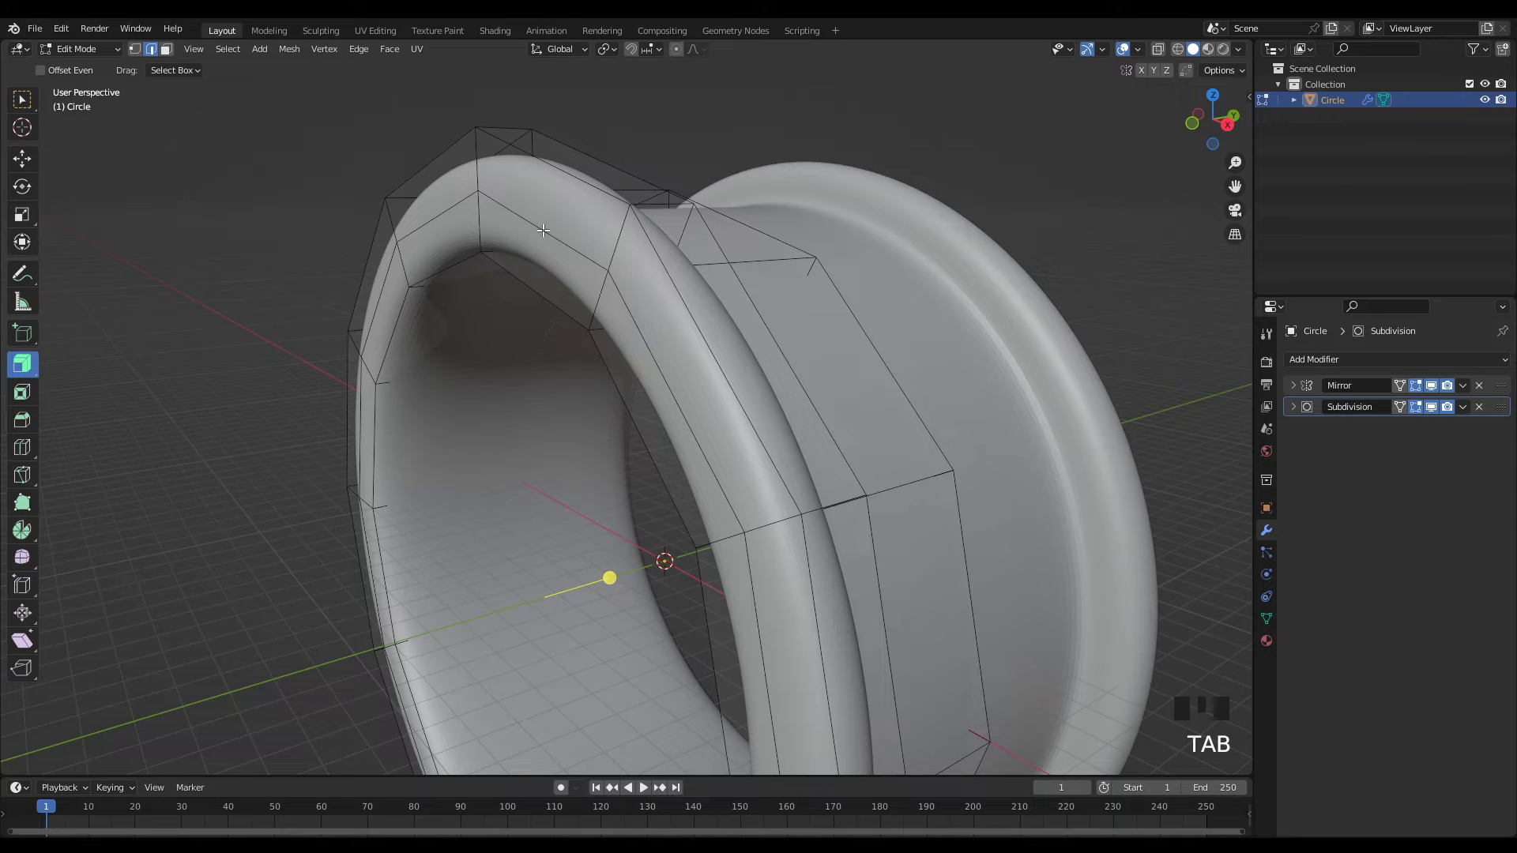
{"action": "left_click", "coordinate": [555, 254], "text": "alt"}
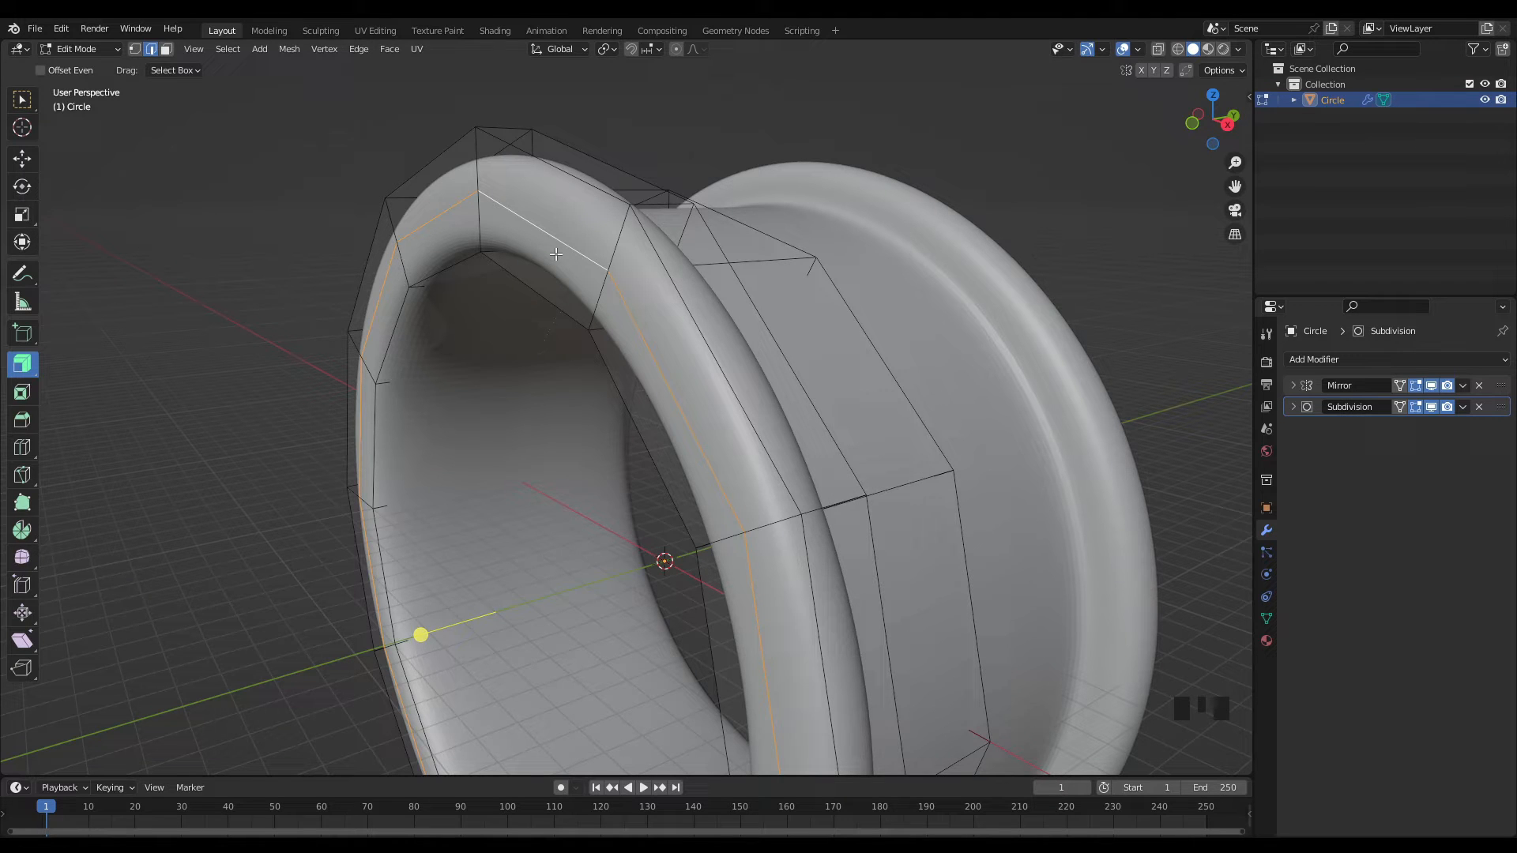
{"action": "key", "text": "g"}
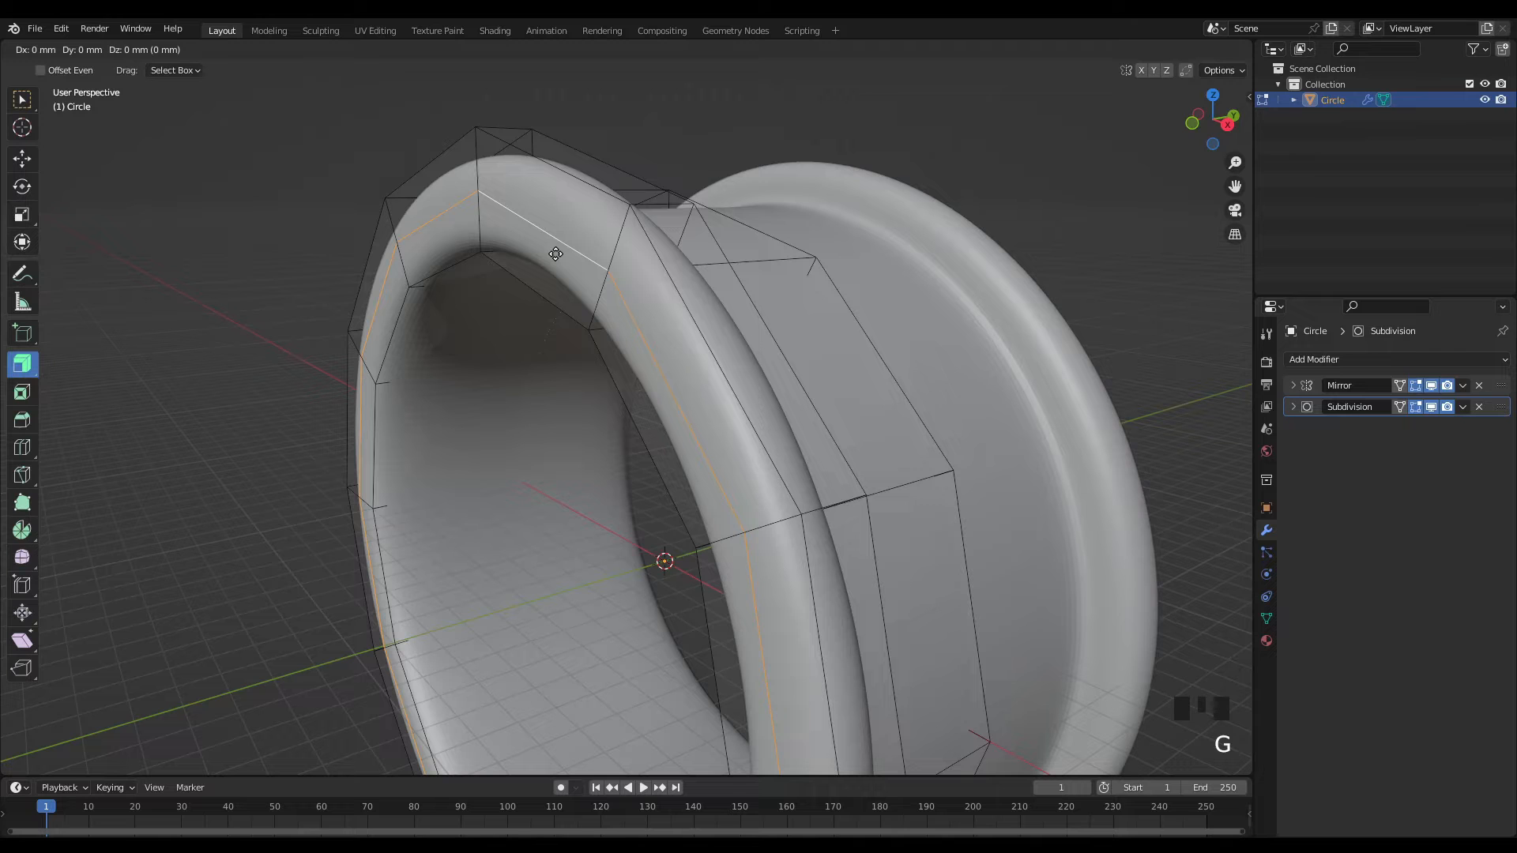
{"action": "key", "text": "y"}
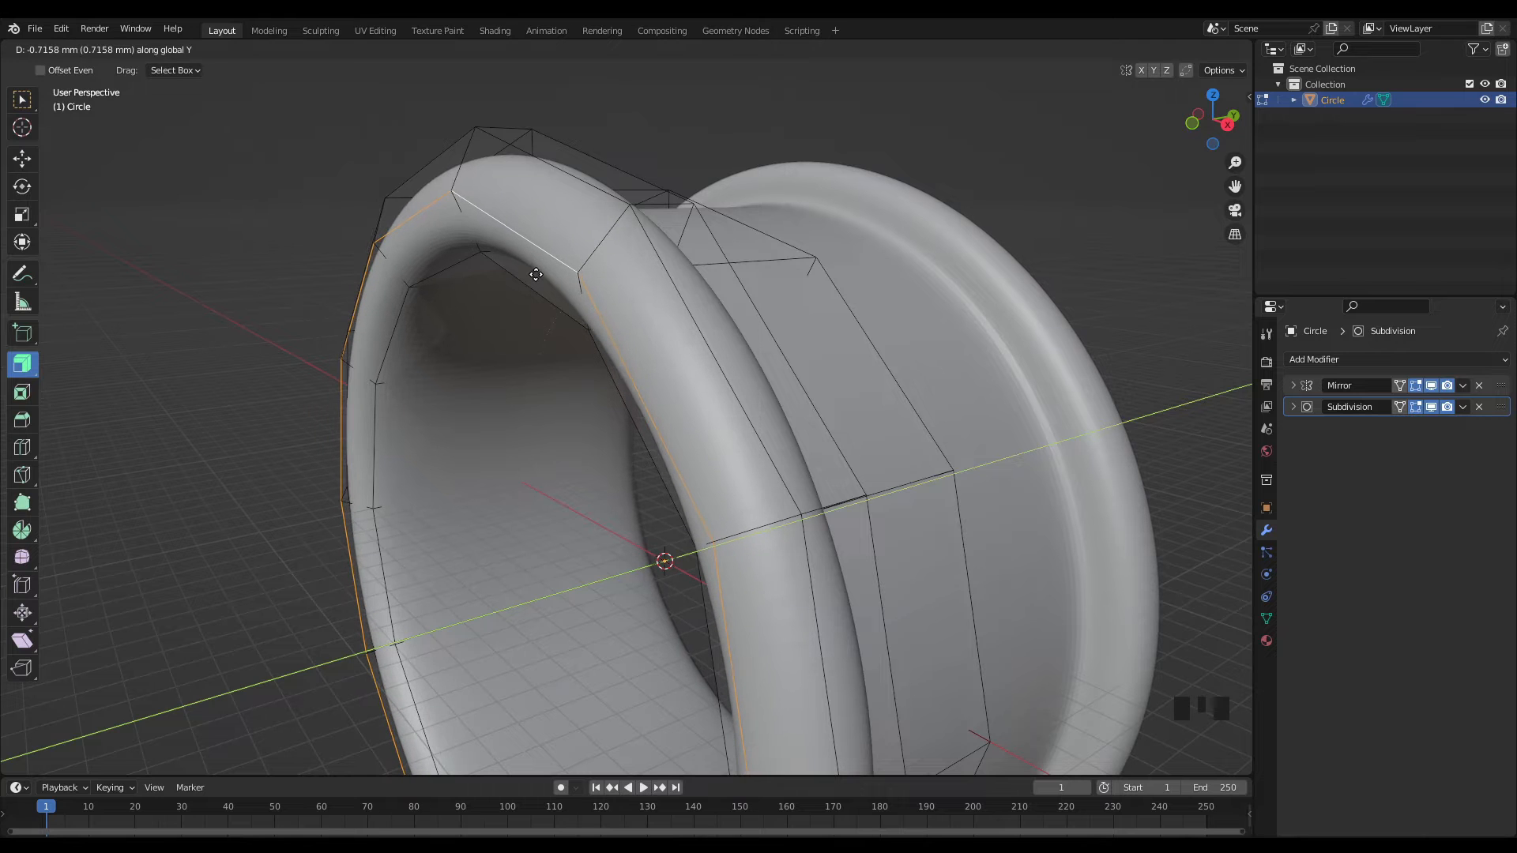
{"action": "left_click", "coordinate": [536, 274]}
- Crease the inner edge loop of the rim's opening by about 0.27 and return to Object Mode
{"action": "middle_click_drag", "start_coordinate": [535, 274], "coordinate": [682, 284]}
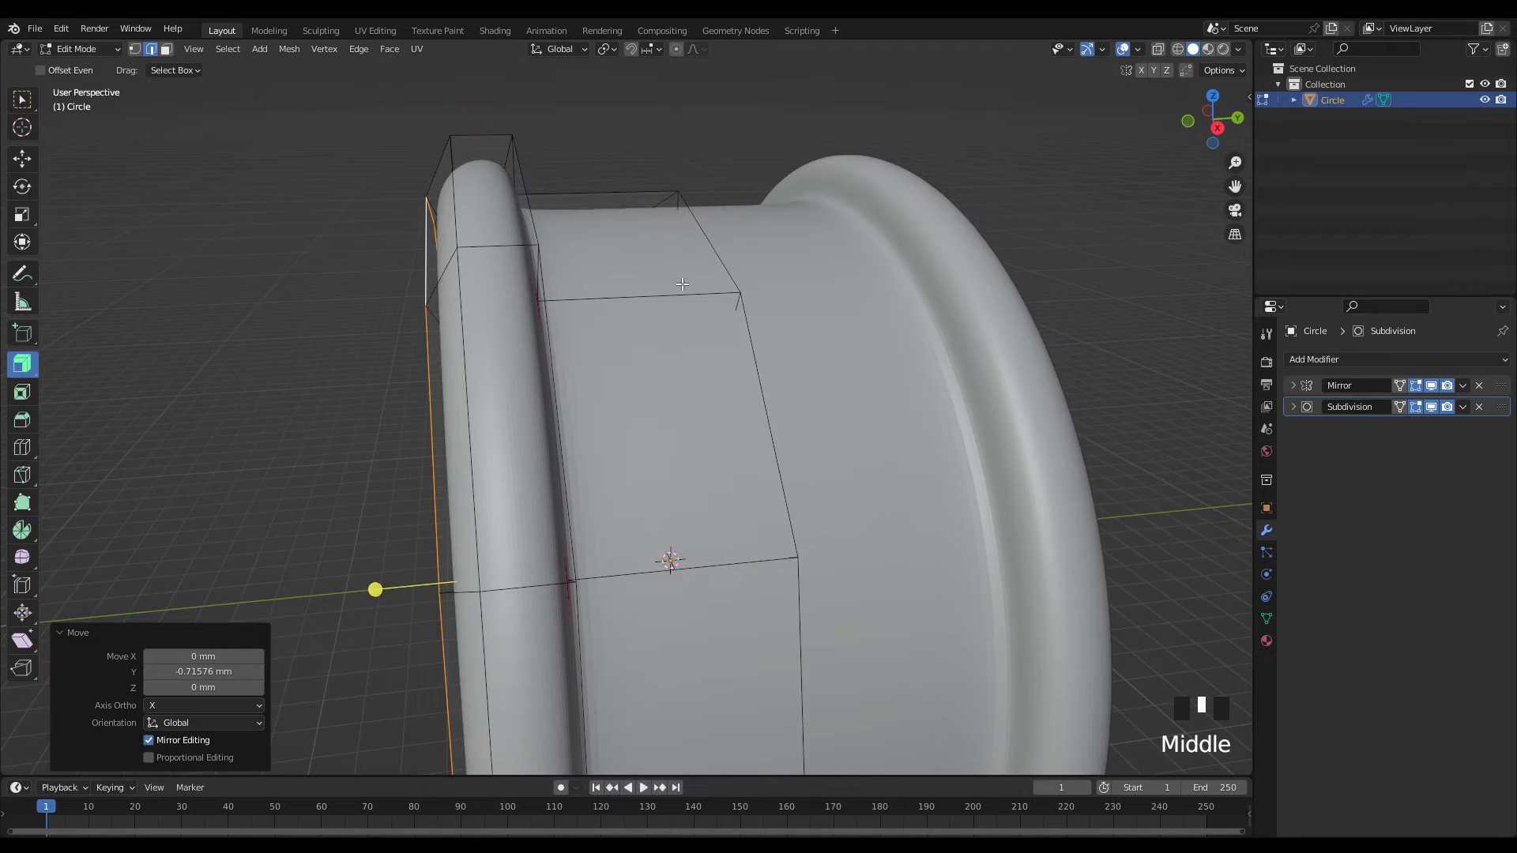
{"action": "middle_click_drag", "start_coordinate": [564, 263], "coordinate": [651, 222]}
{"action": "middle_click_drag", "start_coordinate": [684, 206], "coordinate": [505, 323]}
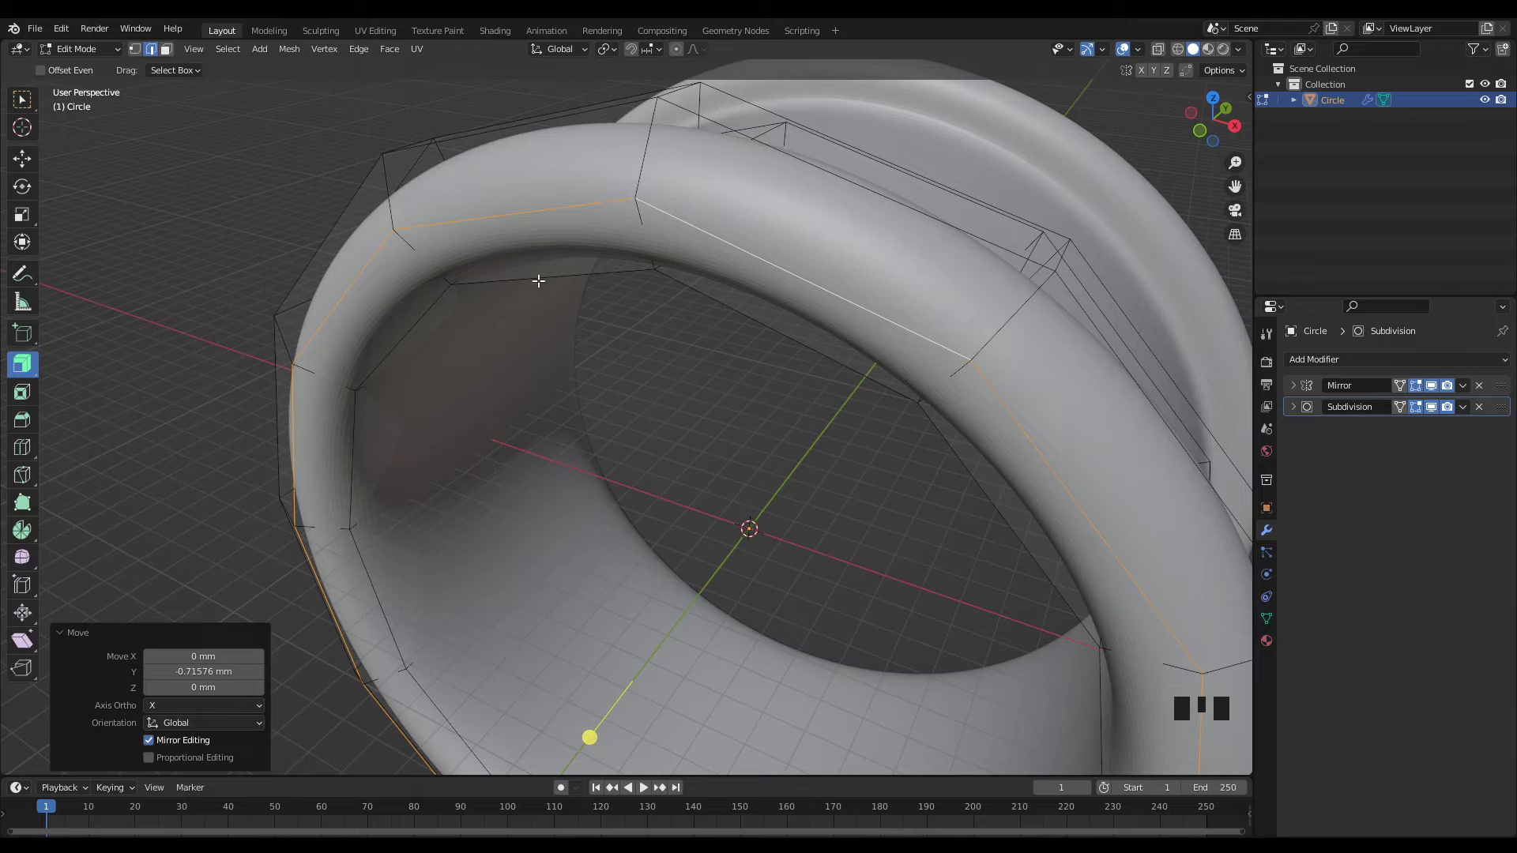
{"action": "left_click", "coordinate": [597, 281], "text": "alt"}
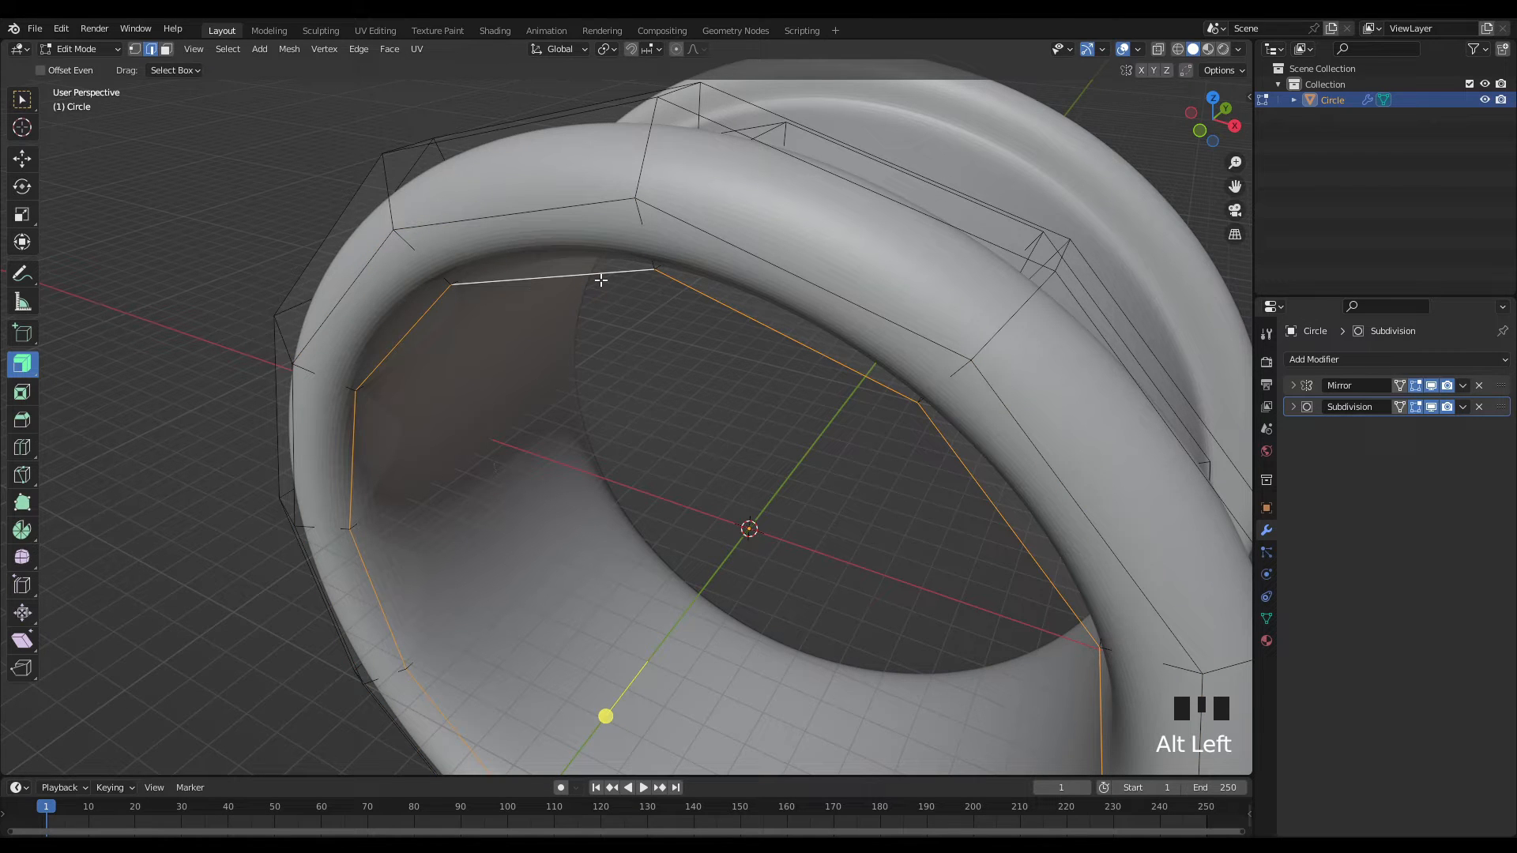
{"action": "key", "text": "shift+e"}
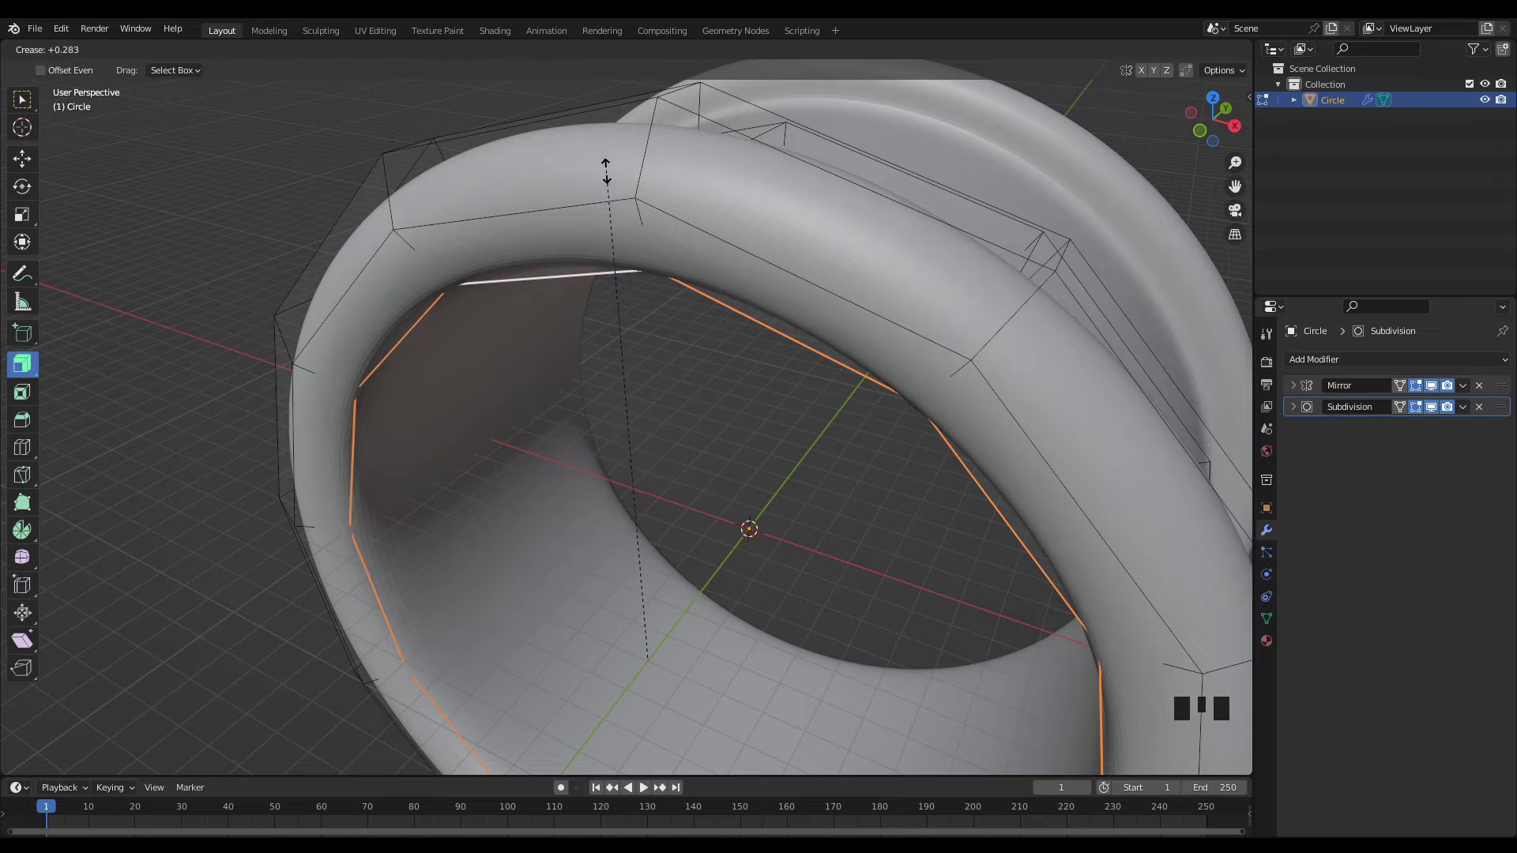
{"action": "left_click", "coordinate": [603, 715]}
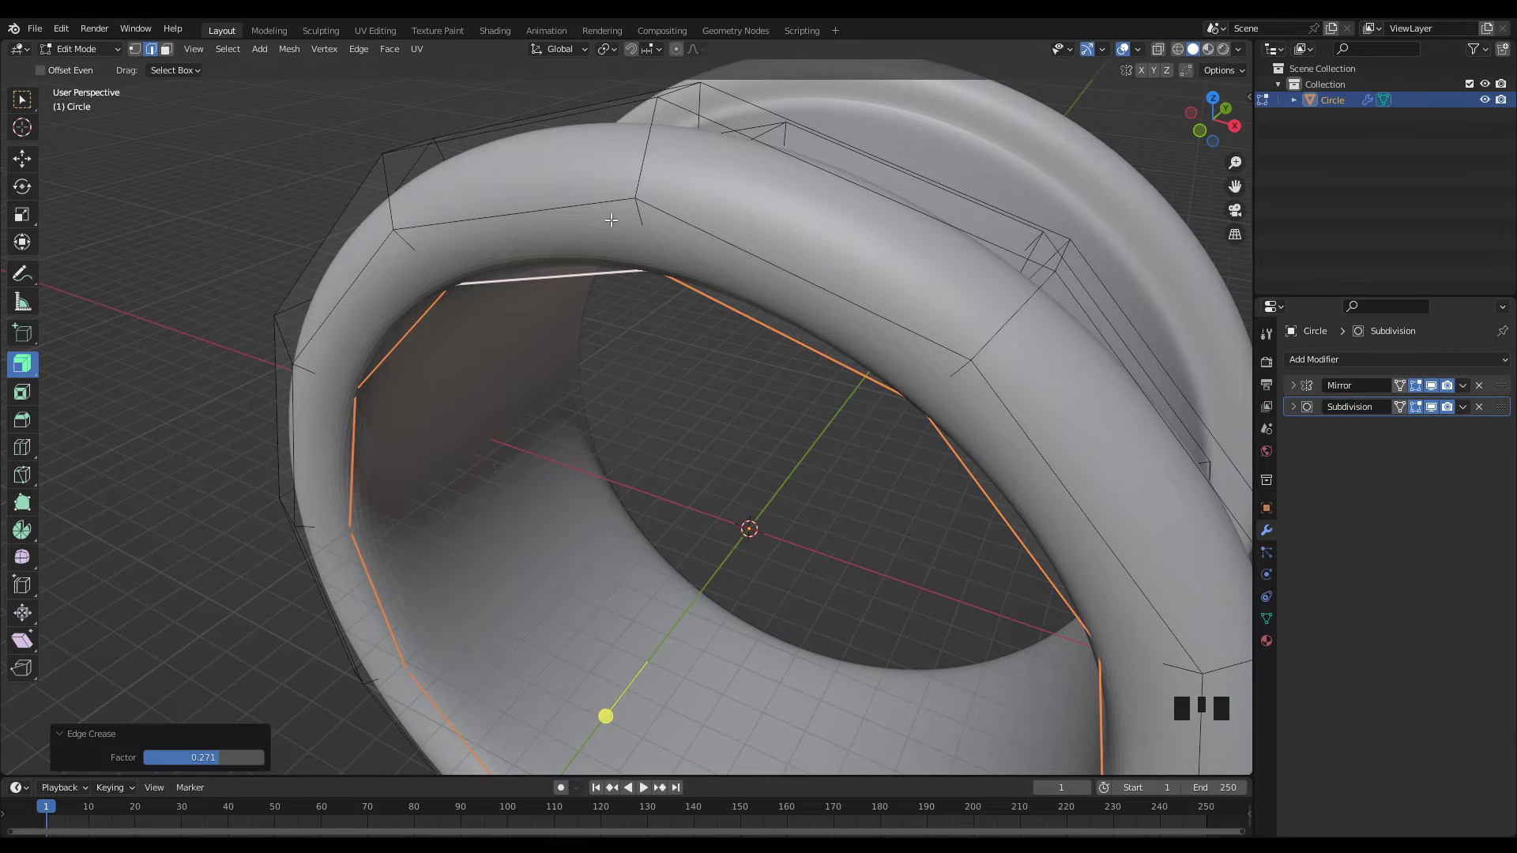
{"action": "scroll", "coordinate": [596, 630], "scroll_direction": "down", "scroll_amount": 2}
{"action": "middle_click_drag", "start_coordinate": [528, 583], "coordinate": [610, 268]}
{"action": "scroll", "coordinate": [640, 324], "scroll_direction": "up", "scroll_amount": 1}
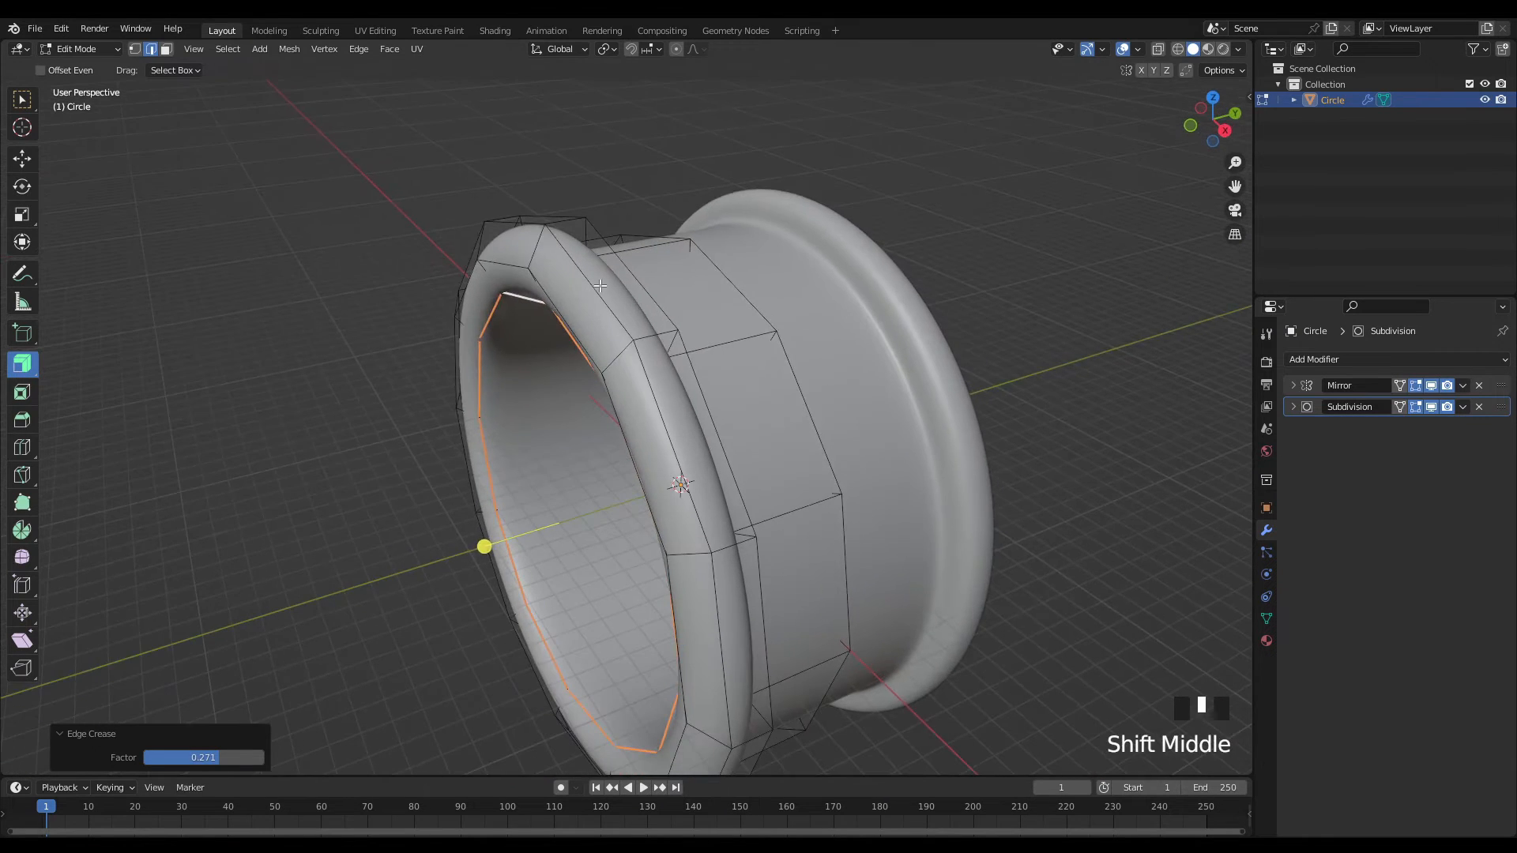
{"action": "key", "text": "Tab"}
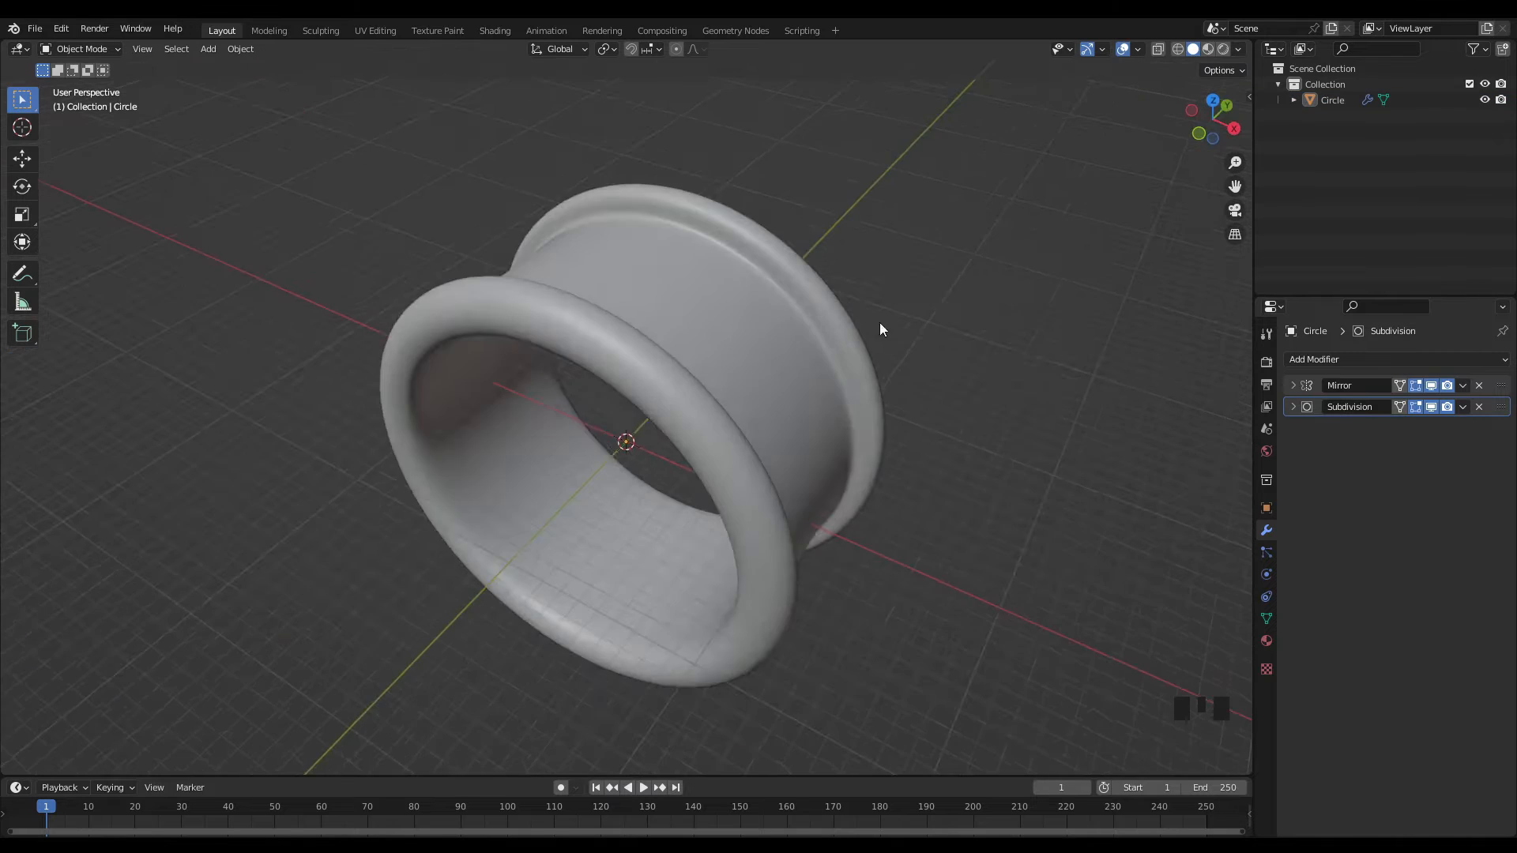
- Apply the ring's Mirror modifier and its Subdivision modifier, and deselect the ring
{"action": "scroll", "coordinate": [876, 319], "scroll_direction": "down", "scroll_amount": 2}
{"action": "mouse_move", "coordinate": [876, 319]}
{"action": "middle_mouse_down", "text": "shift"}
{"action": "mouse_move", "coordinate": [845, 310]}
{"action": "mouse_move", "coordinate": [863, 329]}
{"action": "middle_mouse_up", "text": "shift"}
{"action": "scroll", "coordinate": [827, 320], "scroll_direction": "up", "scroll_amount": 1}
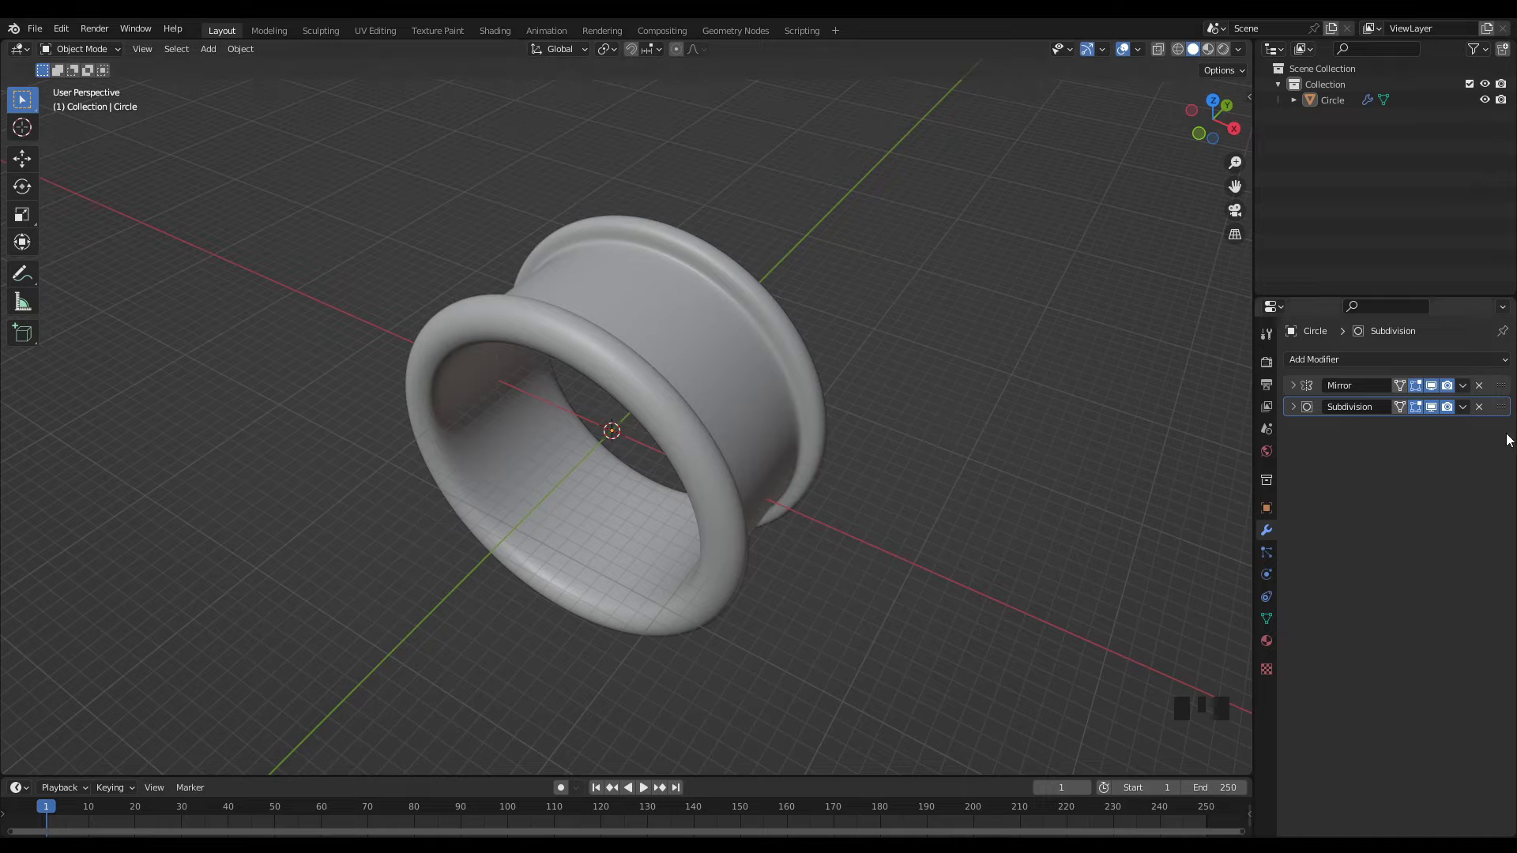
{"action": "left_click", "coordinate": [1464, 390]}
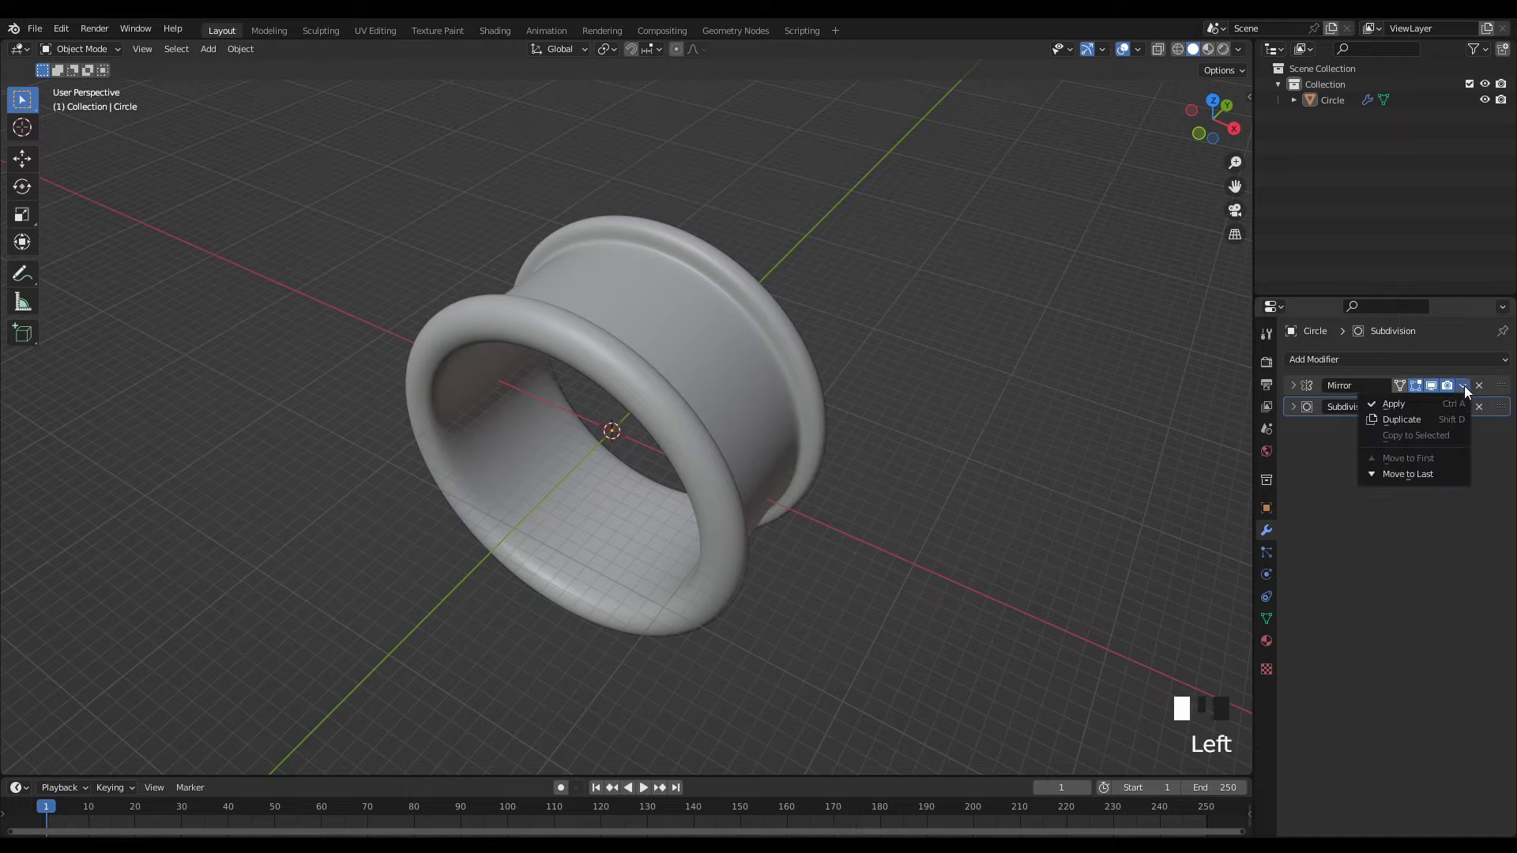
{"action": "left_click", "coordinate": [1430, 402]}
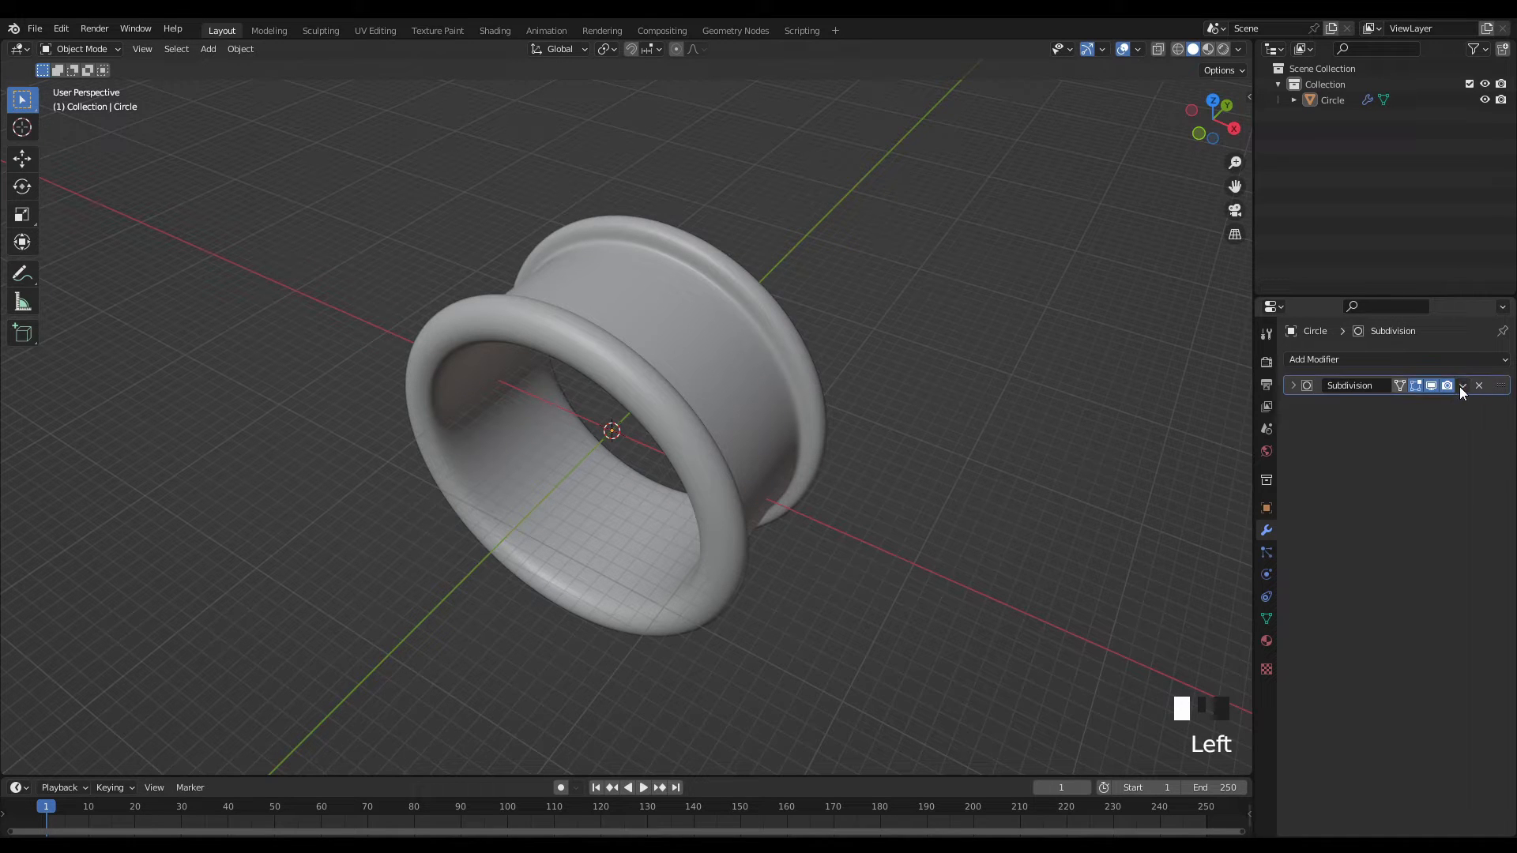
{"action": "left_click", "coordinate": [1464, 386]}
{"action": "left_click", "coordinate": [1434, 405]}
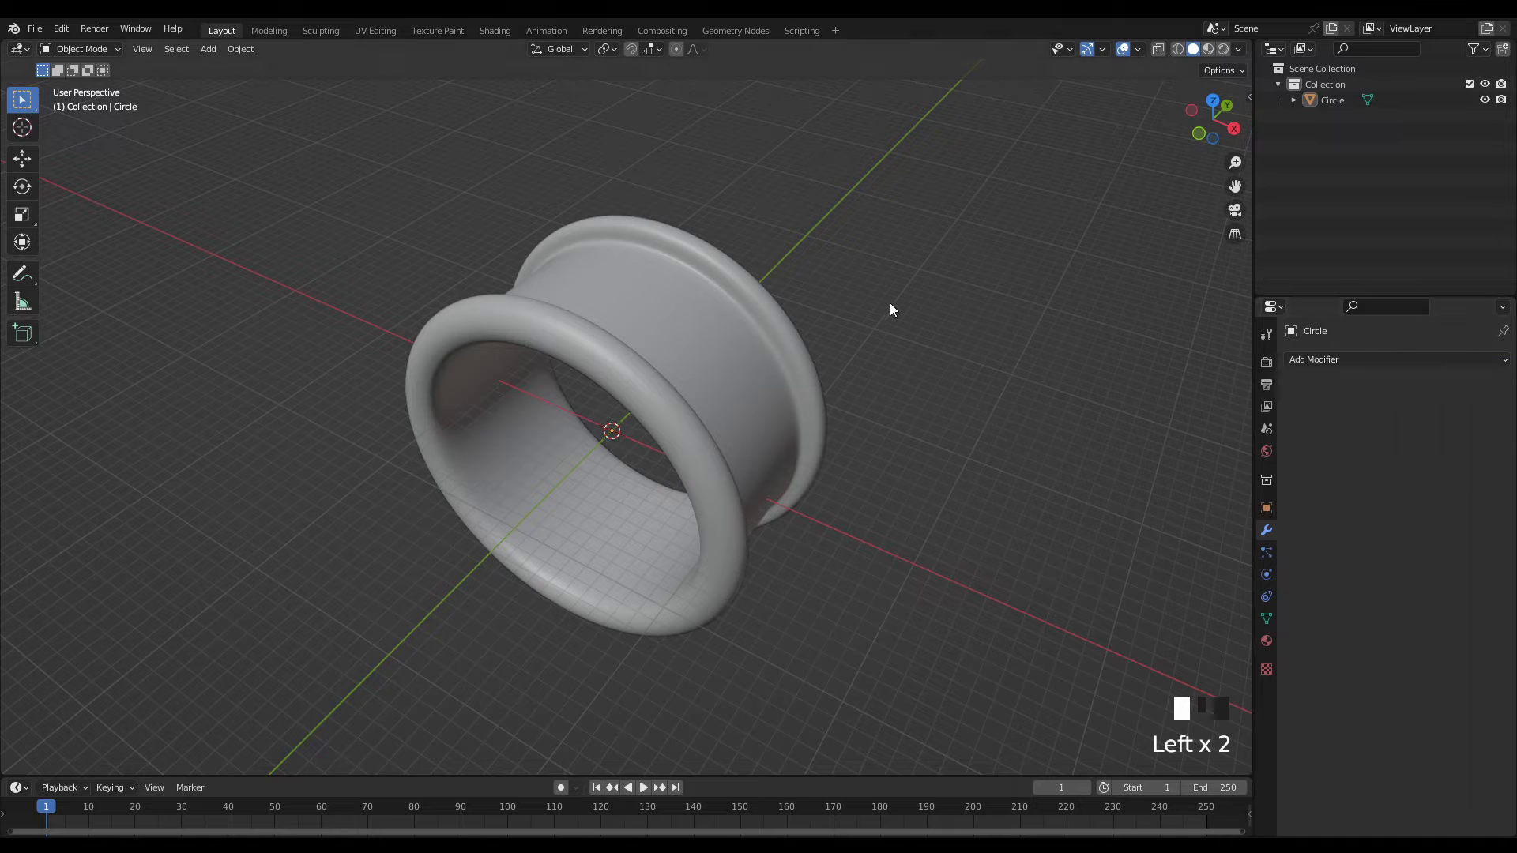
{"action": "left_click", "coordinate": [846, 316]}
{"action": "middle_click_drag", "start_coordinate": [846, 316], "coordinate": [882, 305]}
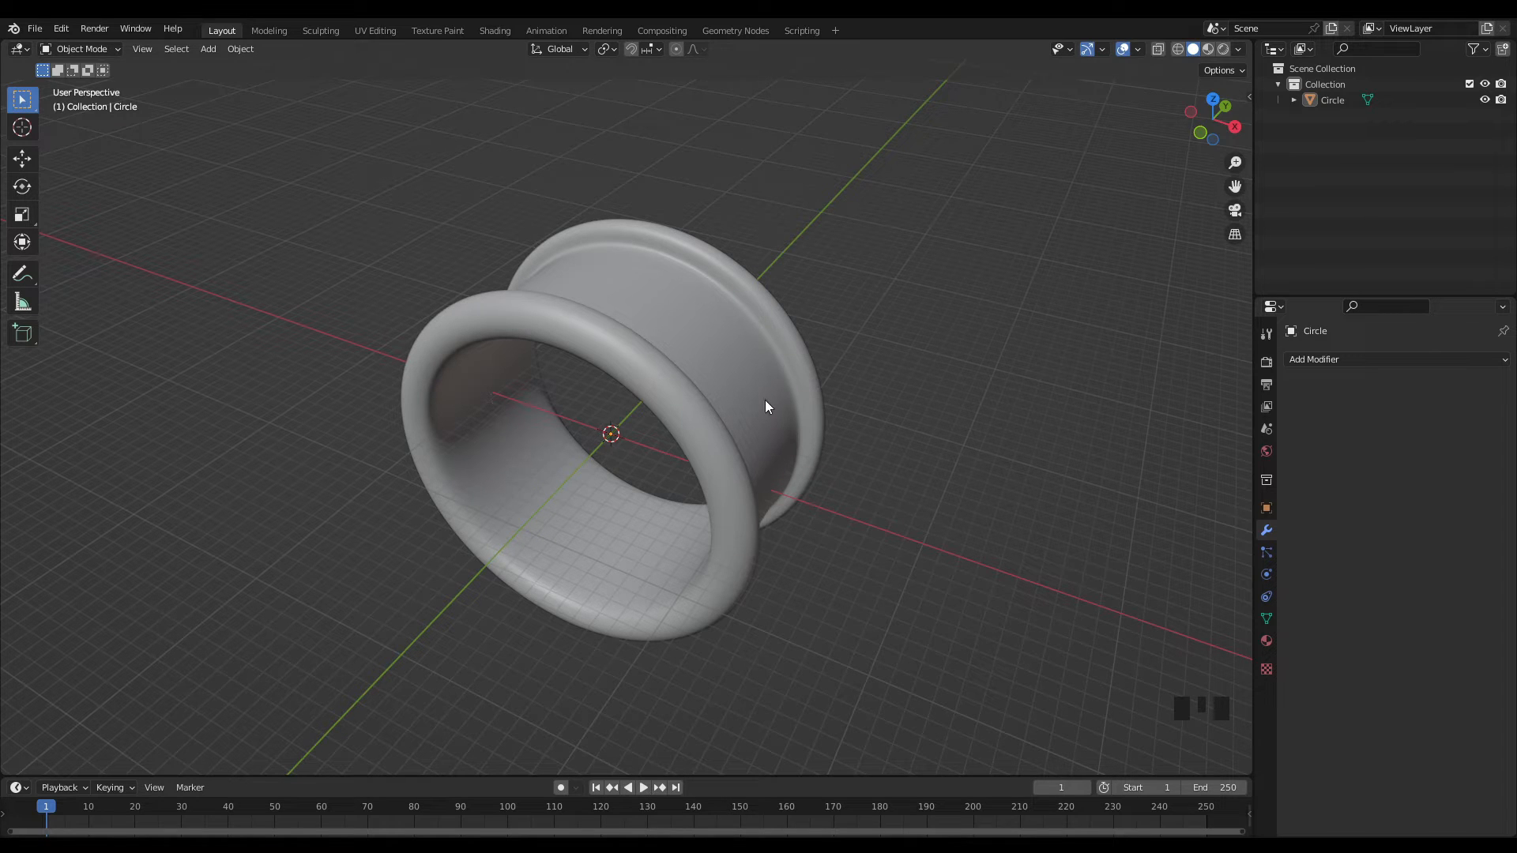
- Add a Bezier circle at the origin with a 10 mm radius and a 90° X rotation as a ring-size reference
{"action": "key", "text": "shift+a"}
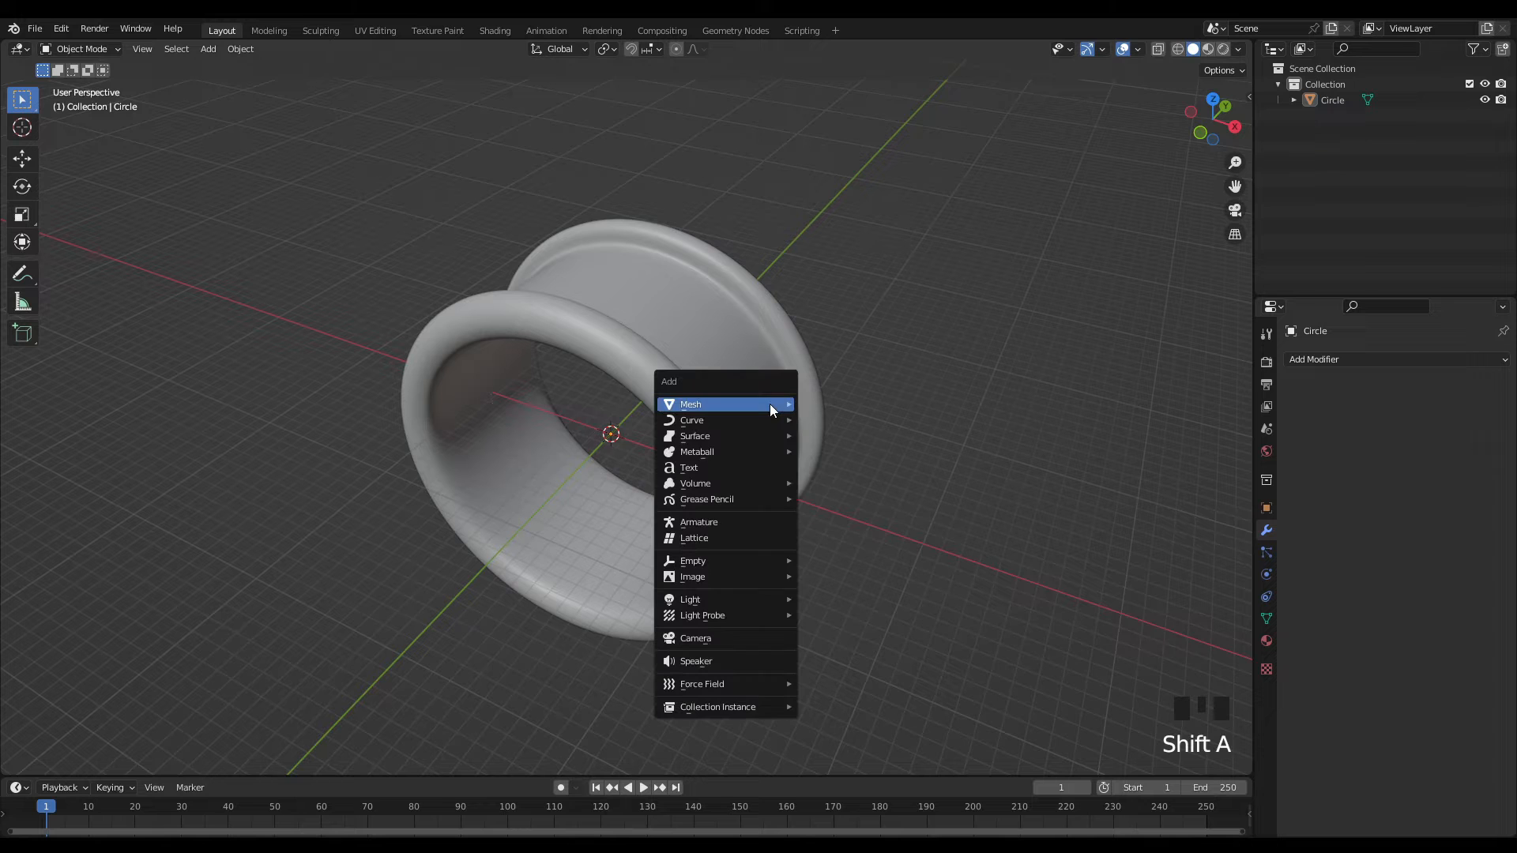
{"action": "mouse_move", "coordinate": [733, 424]}
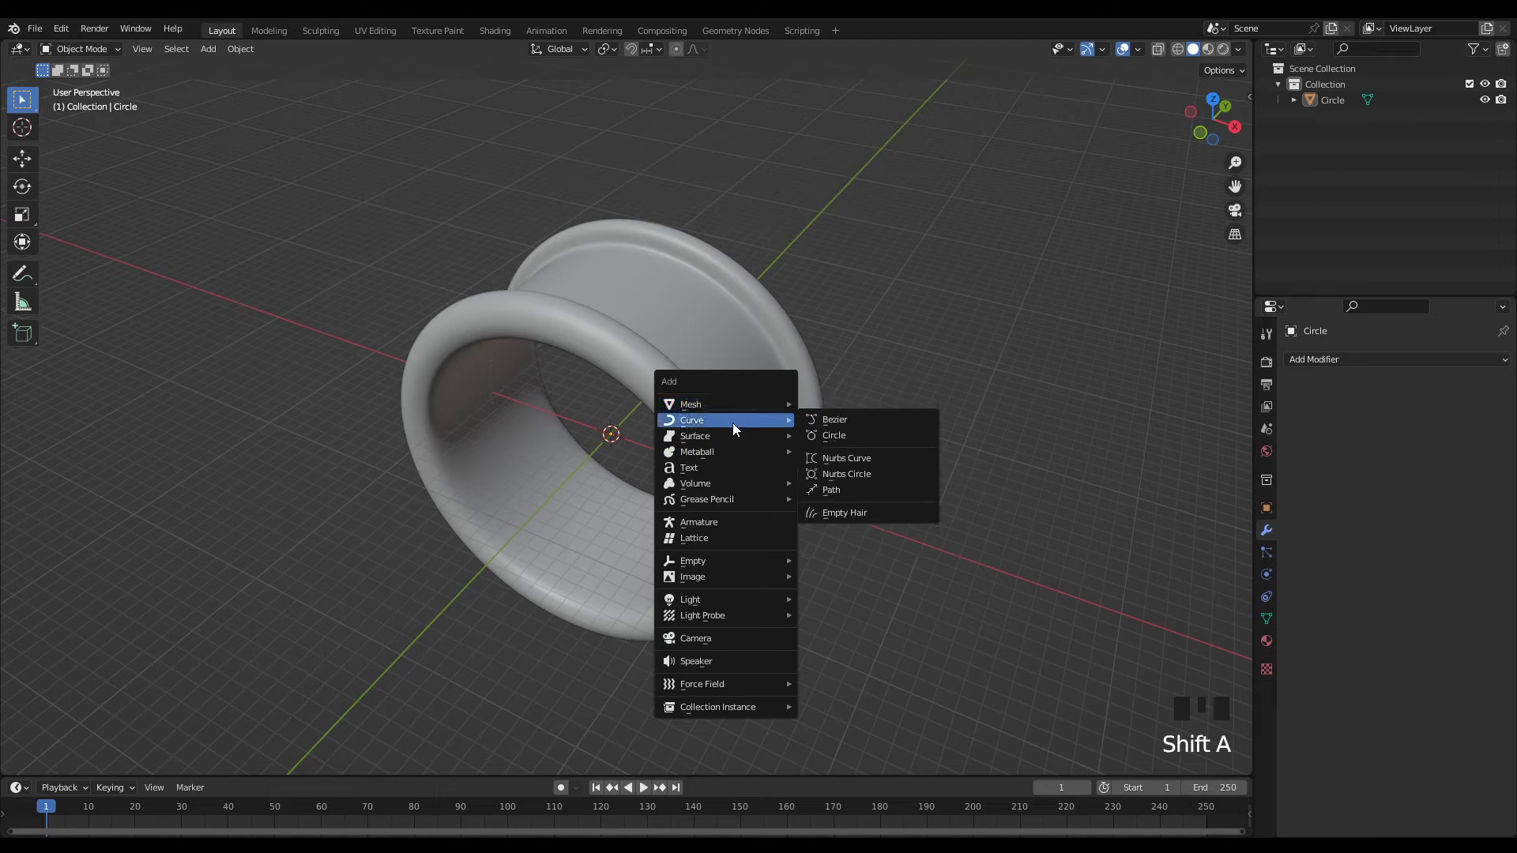
{"action": "left_click", "coordinate": [865, 443]}
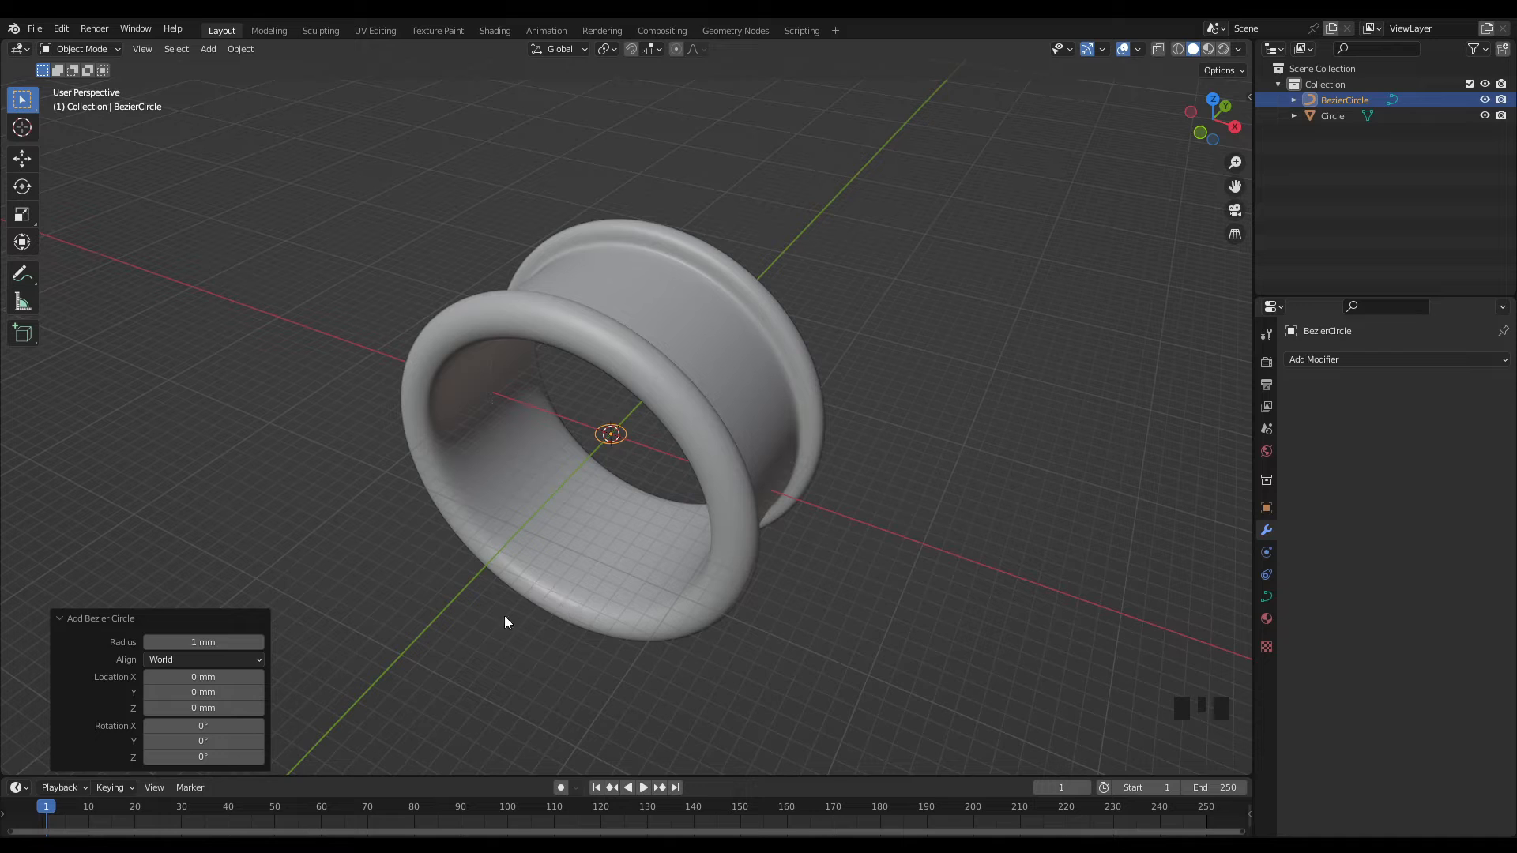
{"action": "left_click", "coordinate": [206, 642]}
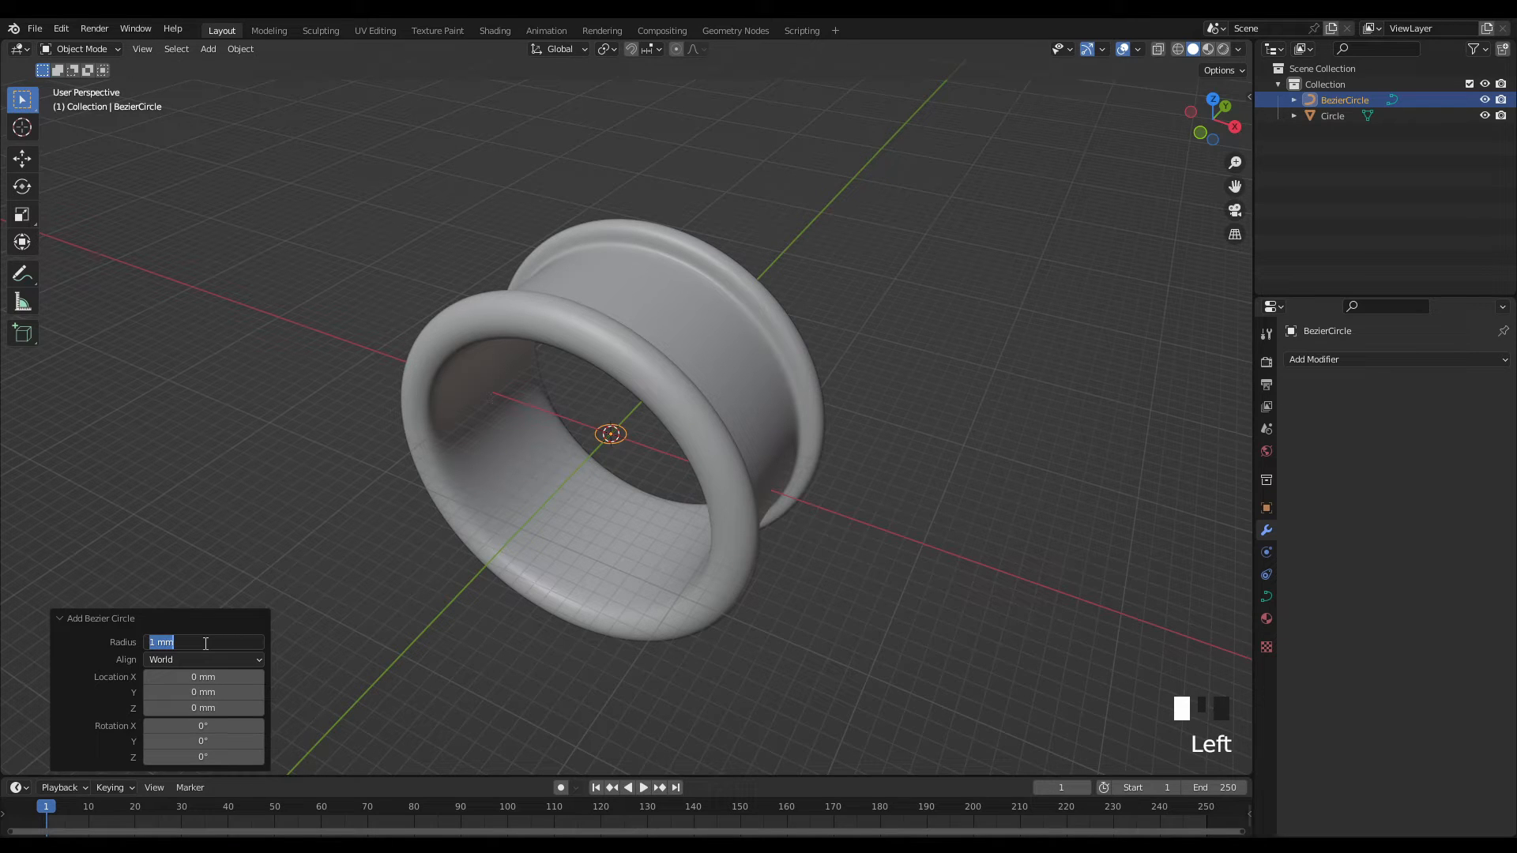
{"action": "type", "text": "14"}
{"action": "key", "text": "Return"}
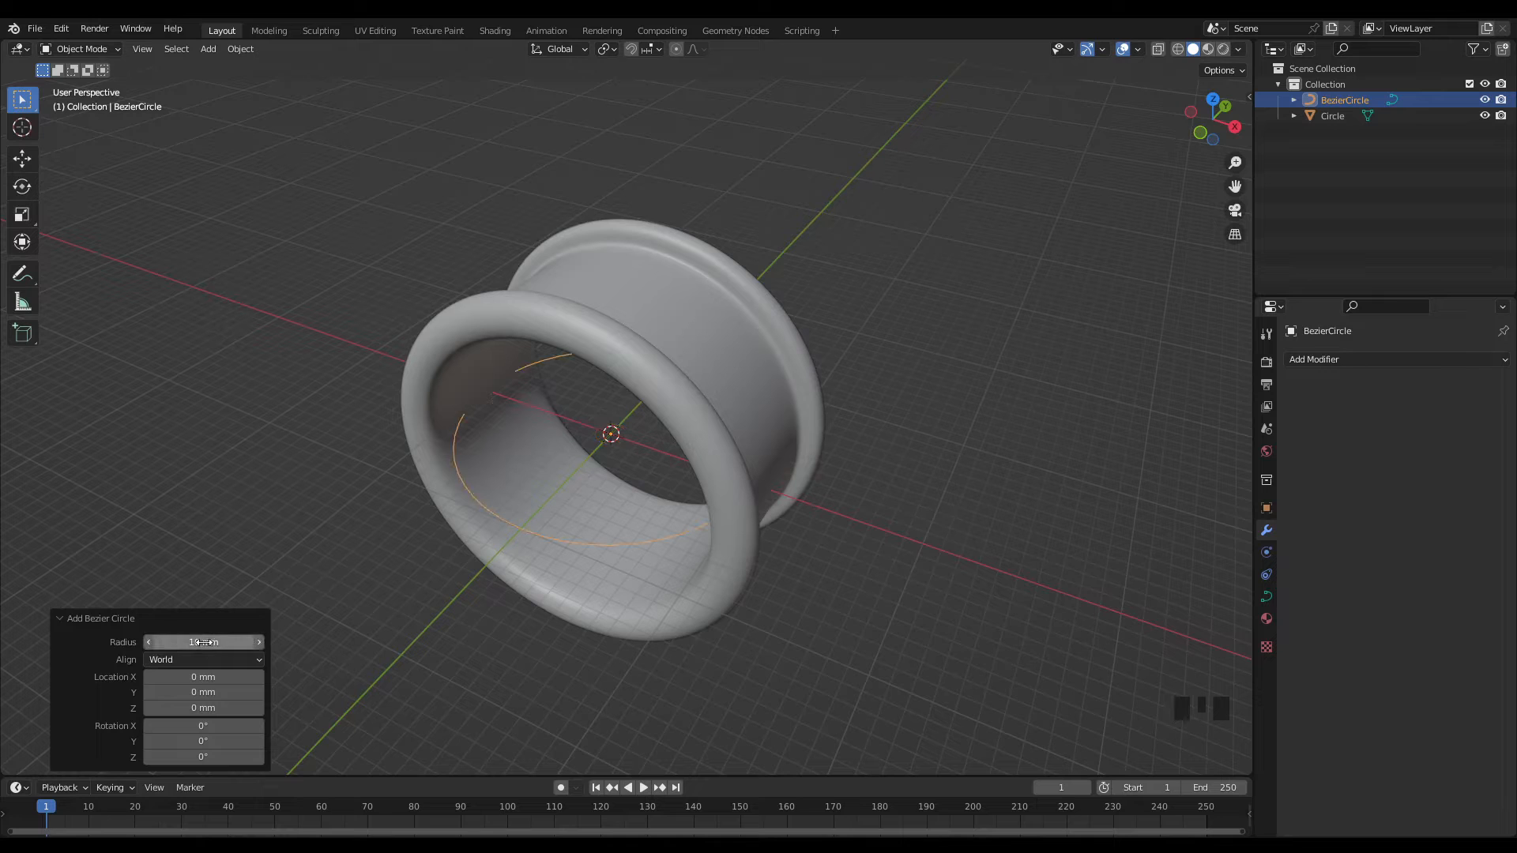
{"action": "left_click", "coordinate": [218, 723]}
{"action": "type", "text": "90"}
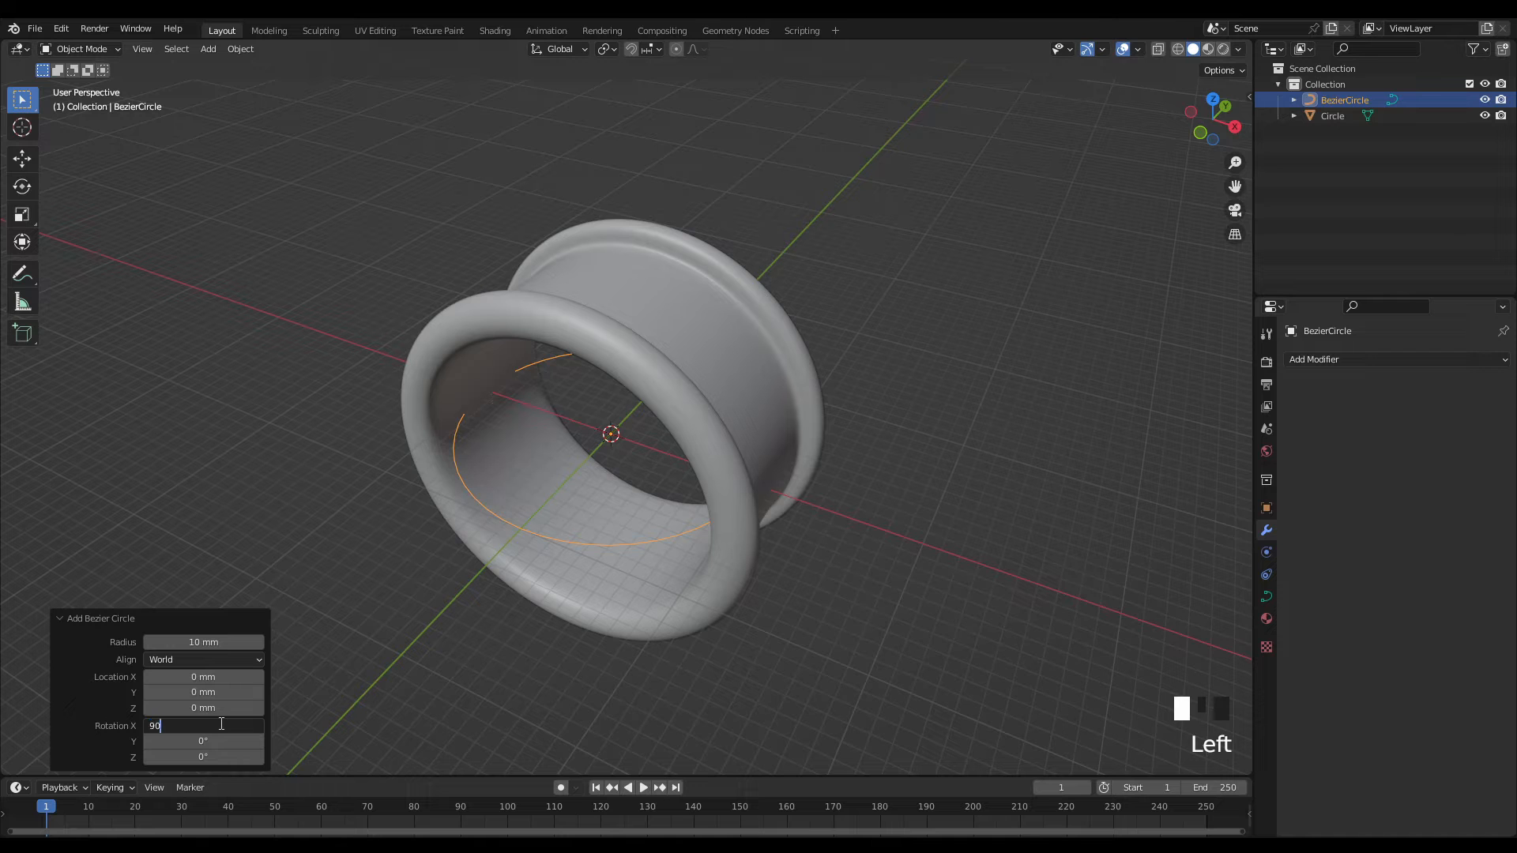
{"action": "key", "text": "Return"}
- With X-ray on in front view, scale the ring uniformly by about 1.049 so its inner opening matches the Bezier circle
{"action": "middle_click_drag", "start_coordinate": [936, 531], "coordinate": [955, 346]}
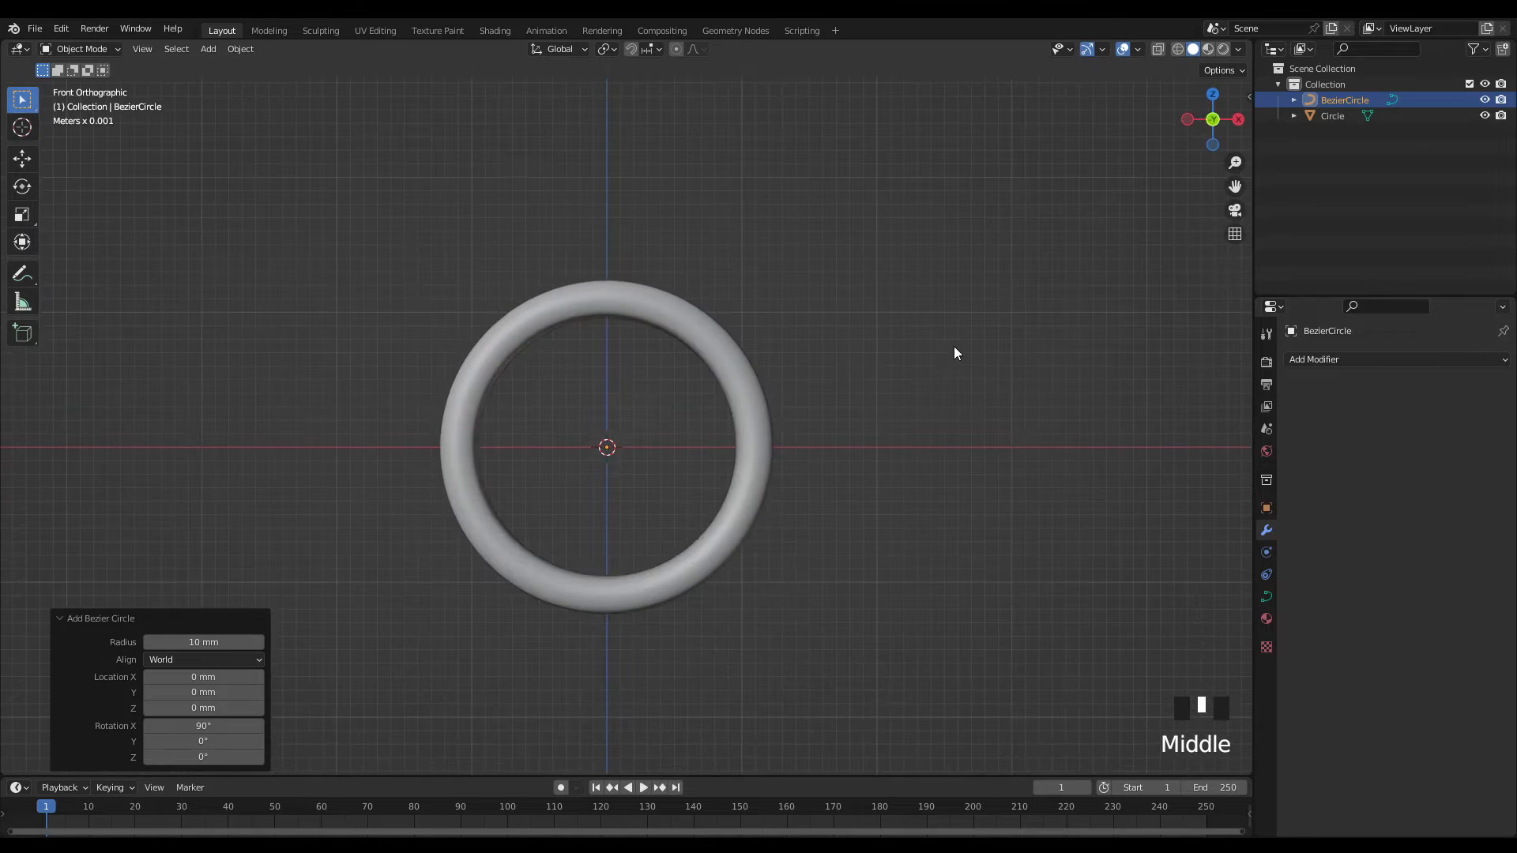
{"action": "scroll", "coordinate": [724, 405], "scroll_direction": "up", "scroll_amount": 3}
{"action": "middle_click_drag", "start_coordinate": [862, 412], "coordinate": [927, 426], "text": "shift"}
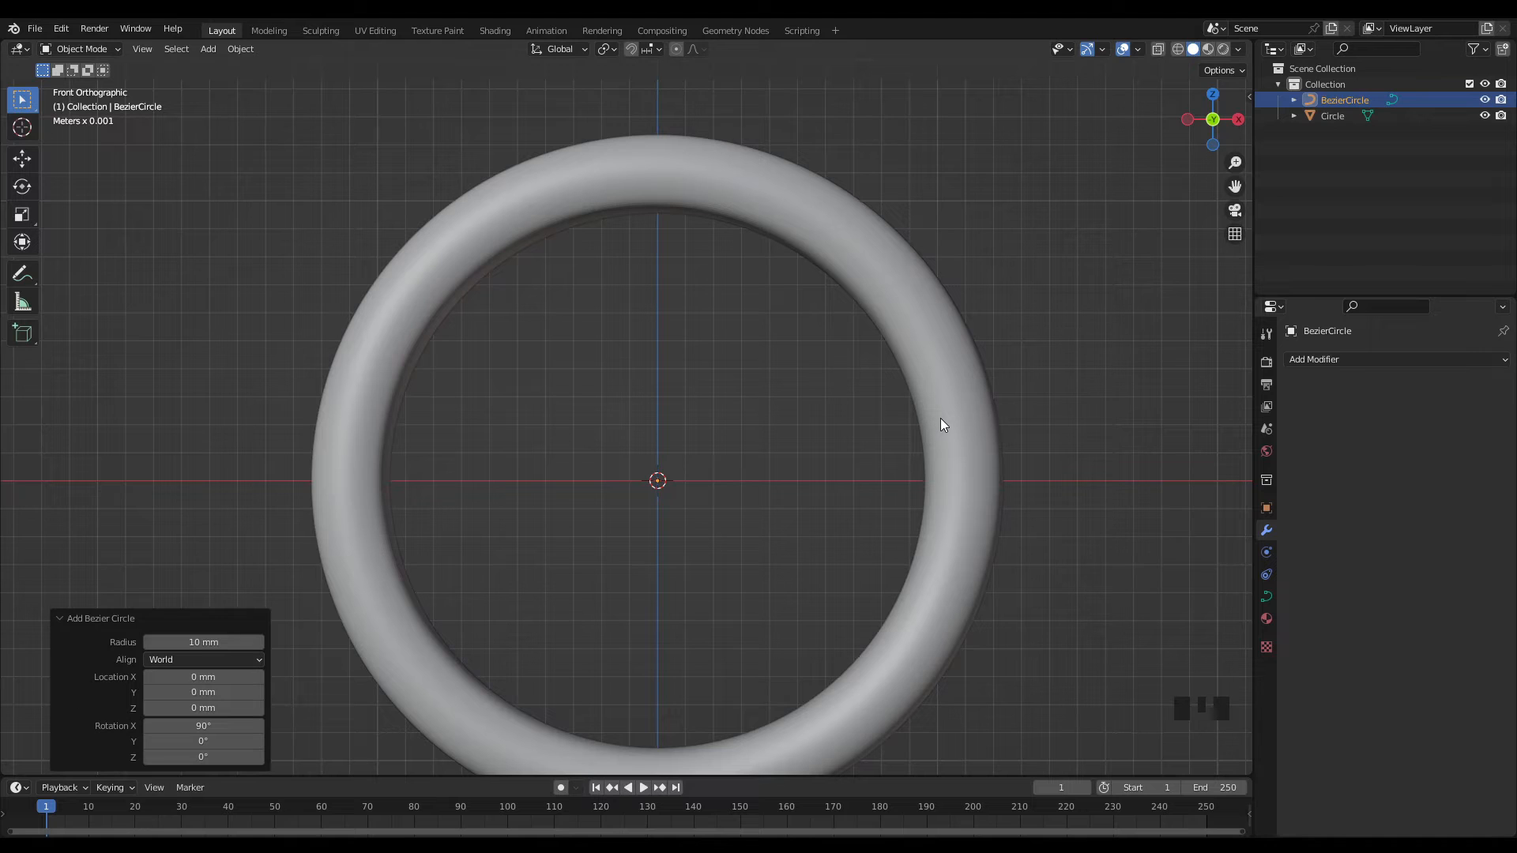
{"action": "key", "text": "alt+z"}
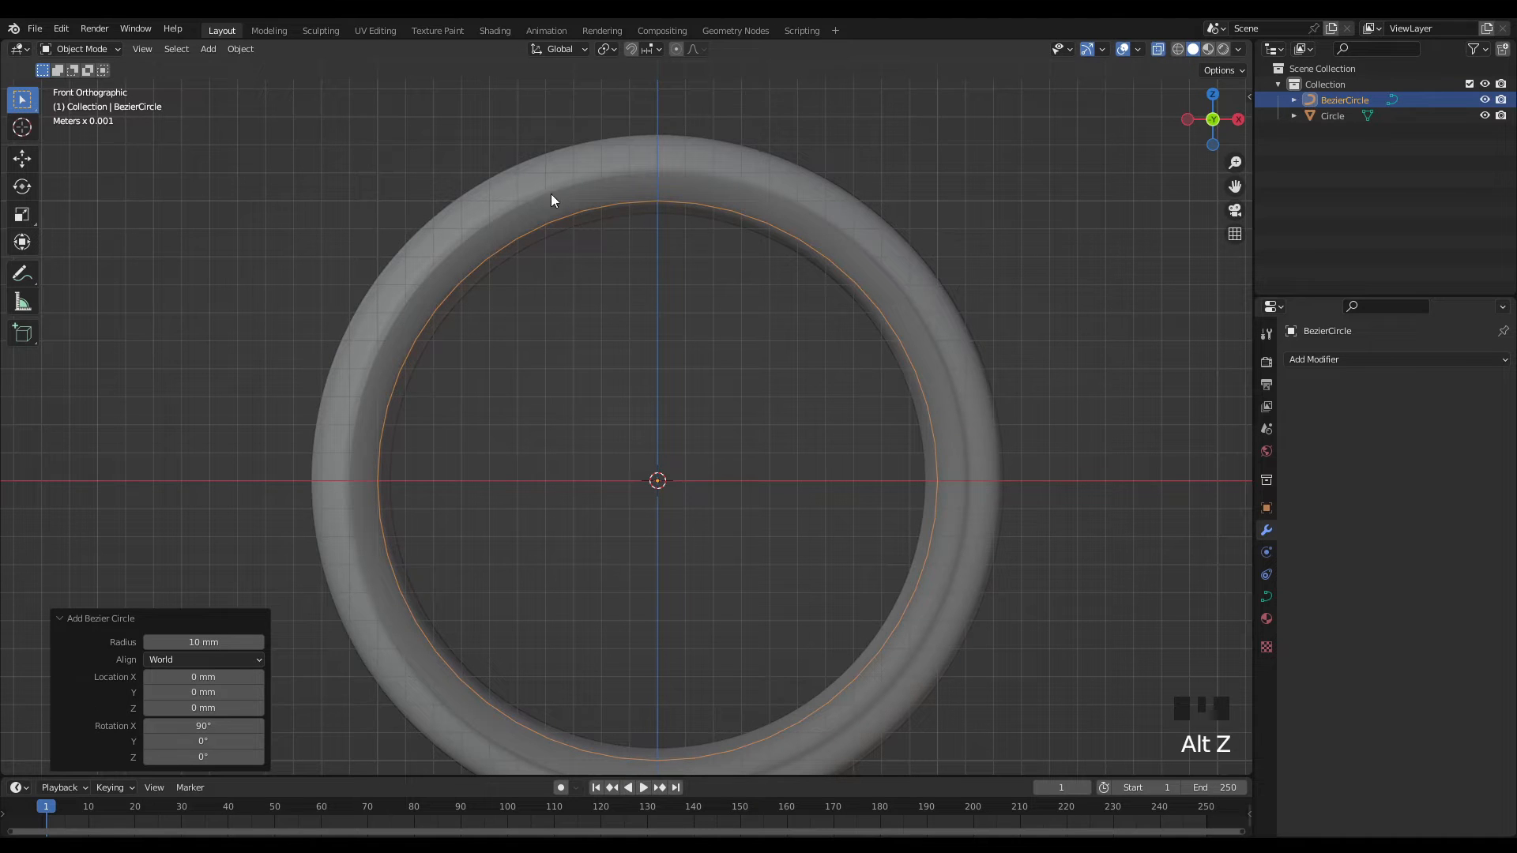
{"action": "scroll", "coordinate": [542, 257], "scroll_direction": "up", "scroll_amount": 2}
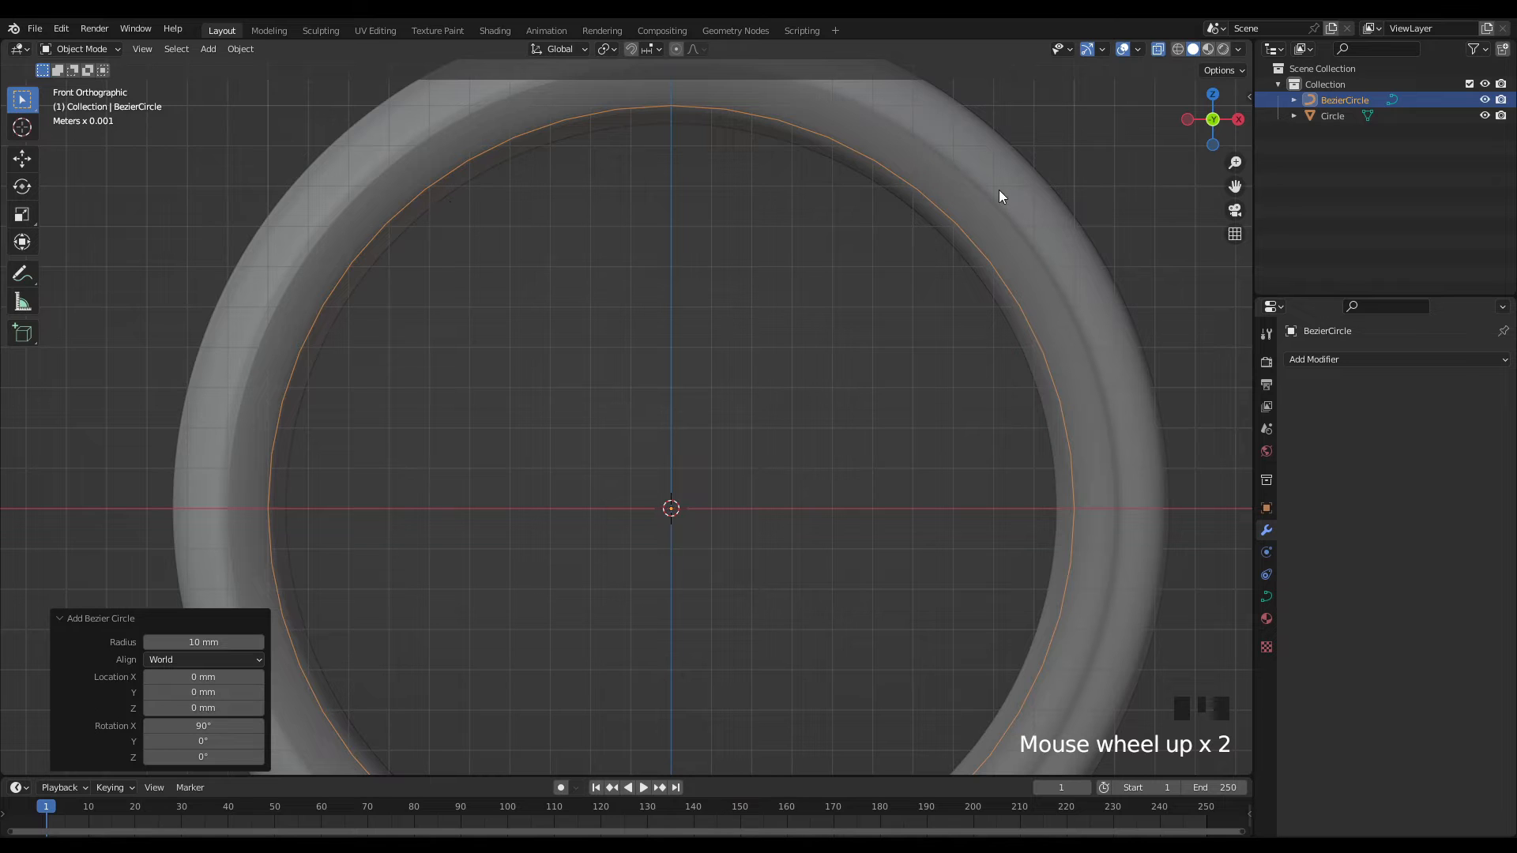
{"action": "scroll", "coordinate": [960, 244], "scroll_direction": "down", "scroll_amount": 2}
{"action": "left_click", "coordinate": [924, 210]}
{"action": "scroll", "coordinate": [798, 152], "scroll_direction": "up", "scroll_amount": 3}
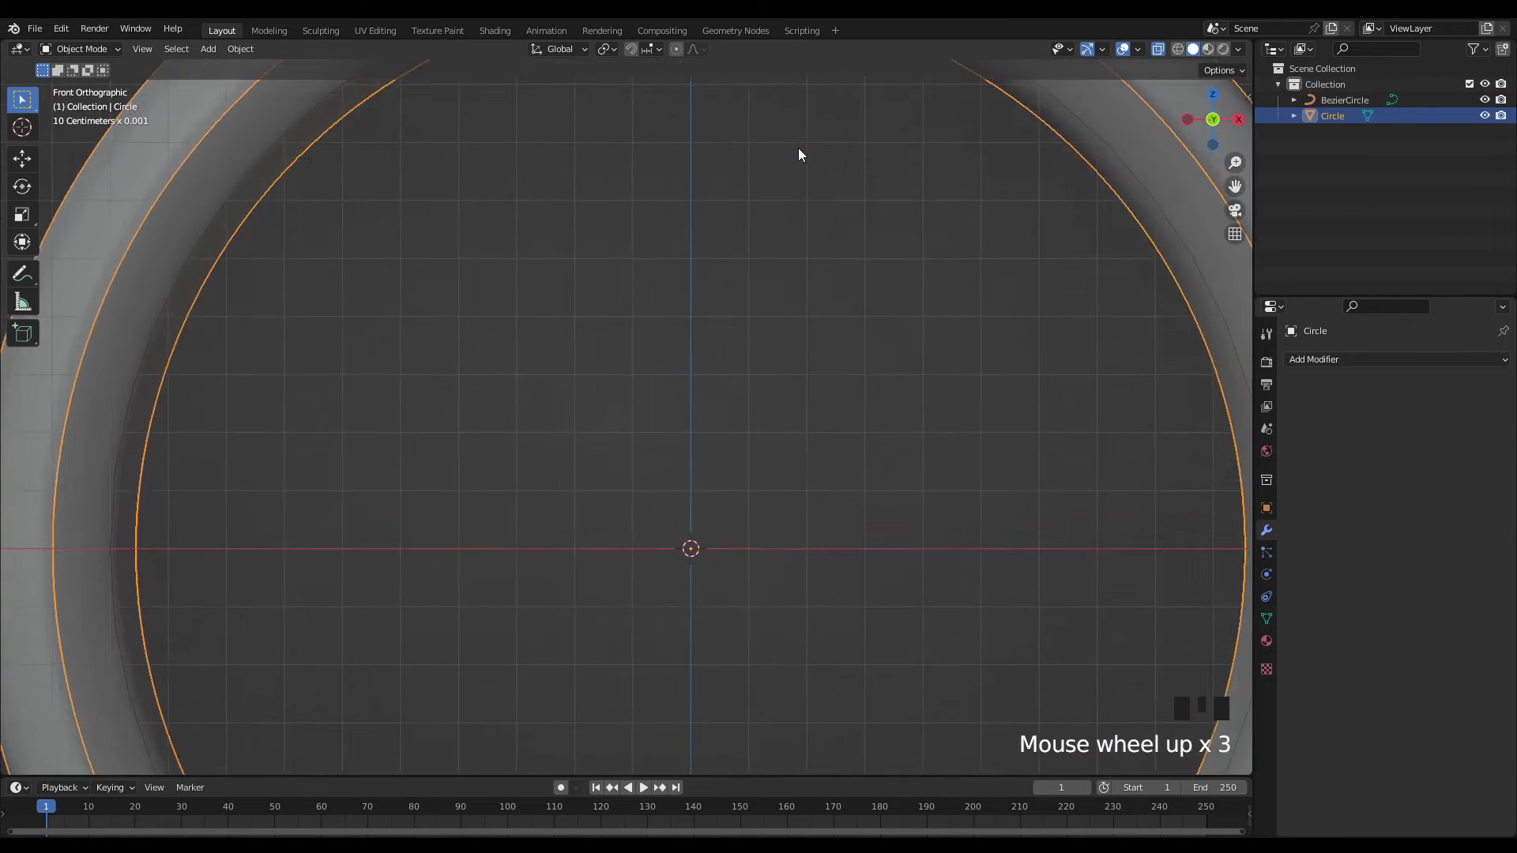
{"action": "middle_click_drag", "start_coordinate": [799, 150], "coordinate": [787, 545], "text": "shift"}
{"action": "scroll", "coordinate": [739, 307], "scroll_direction": "up", "scroll_amount": 2}
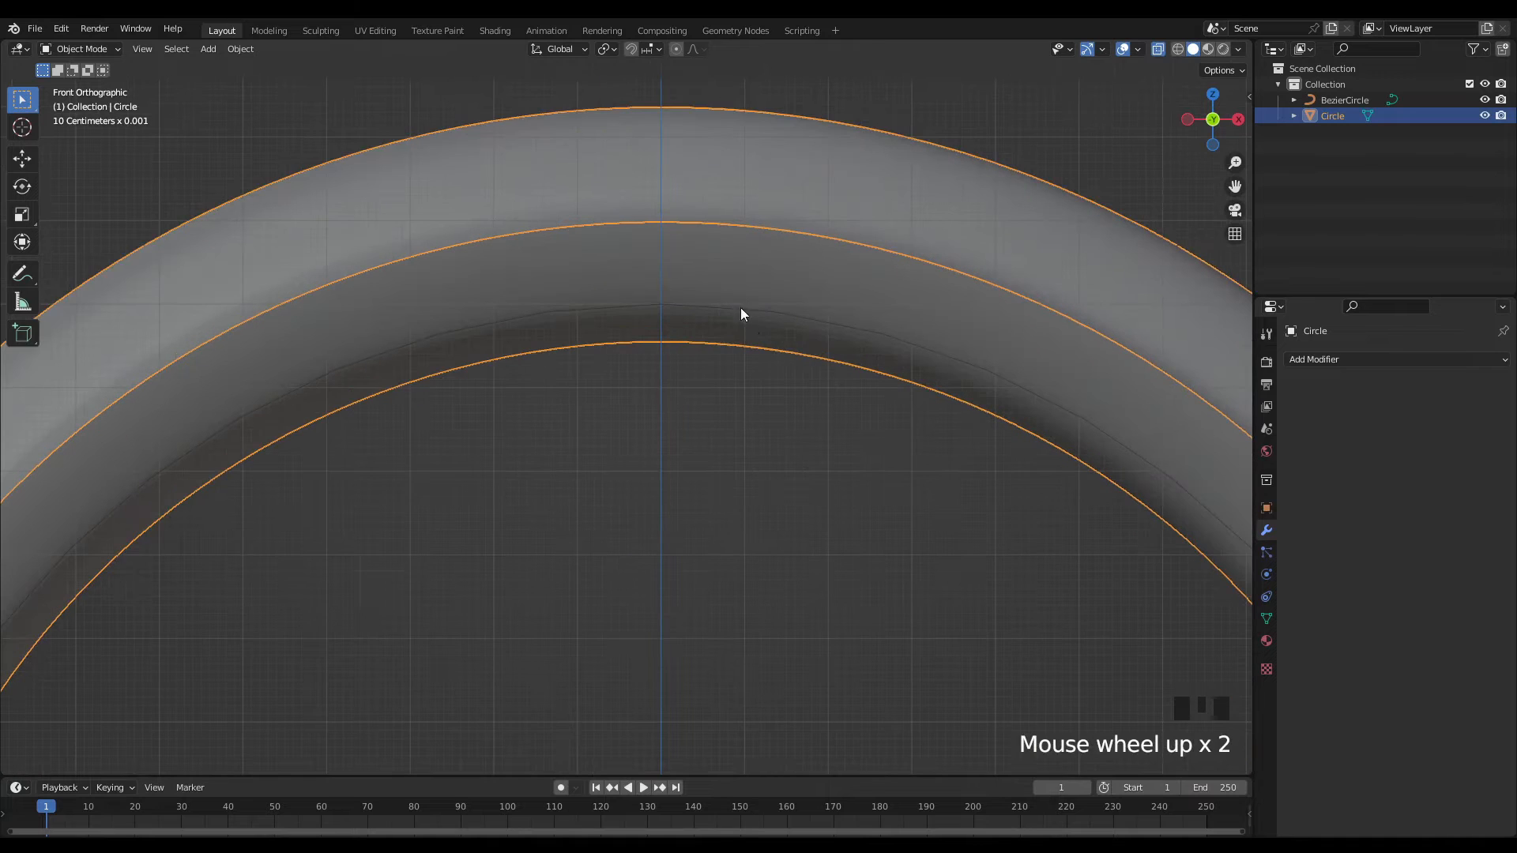
{"action": "key", "text": "s"}
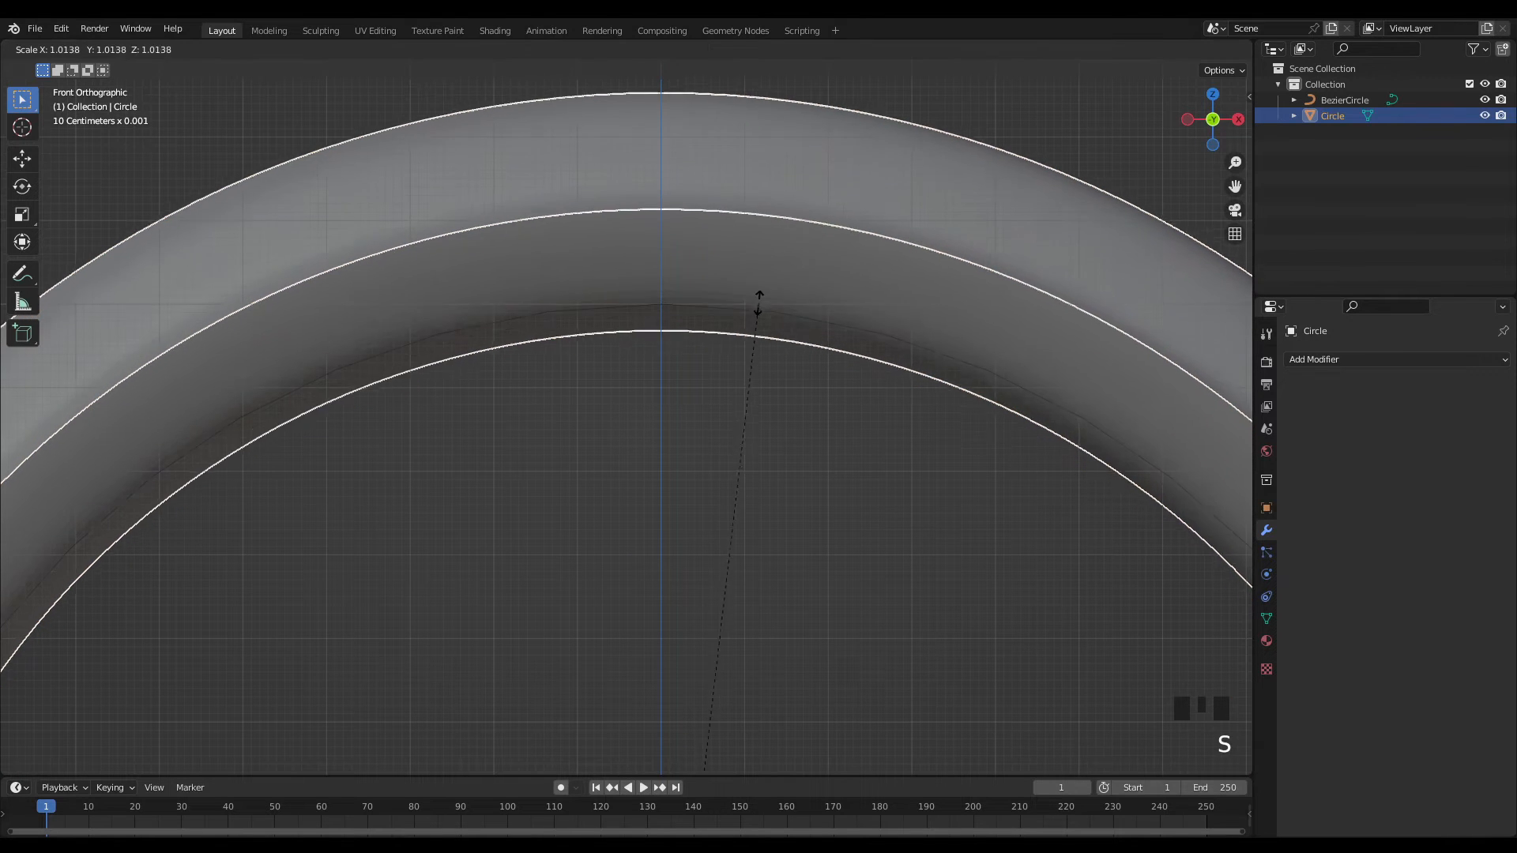
{"action": "left_click", "coordinate": [909, 97]}
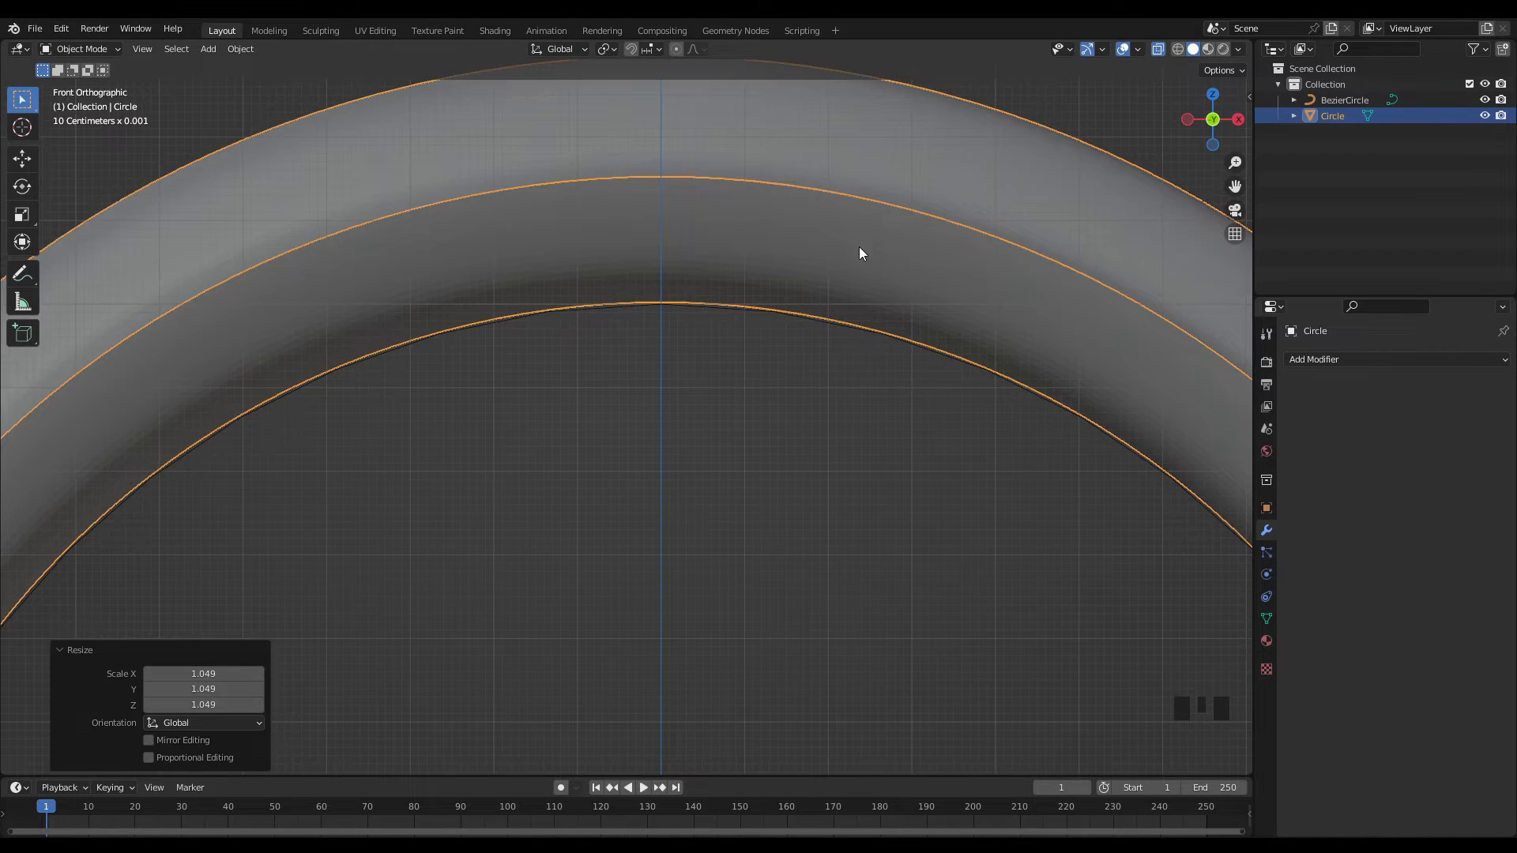
- Turn X-ray off and delete the Bezier reference circle
{"action": "scroll", "coordinate": [876, 340], "scroll_direction": "down", "scroll_amount": 6}
{"action": "scroll", "coordinate": [905, 395], "scroll_direction": "down", "scroll_amount": 2}
{"action": "mouse_move", "coordinate": [908, 382]}
{"action": "middle_mouse_down"}
{"action": "mouse_move", "coordinate": [859, 437]}
{"action": "mouse_move", "coordinate": [921, 329]}
{"action": "mouse_move", "coordinate": [922, 377]}
{"action": "middle_mouse_up"}
{"action": "key", "text": "alt+z"}
{"action": "middle_click_drag", "start_coordinate": [911, 297], "coordinate": [890, 338], "text": "shift"}
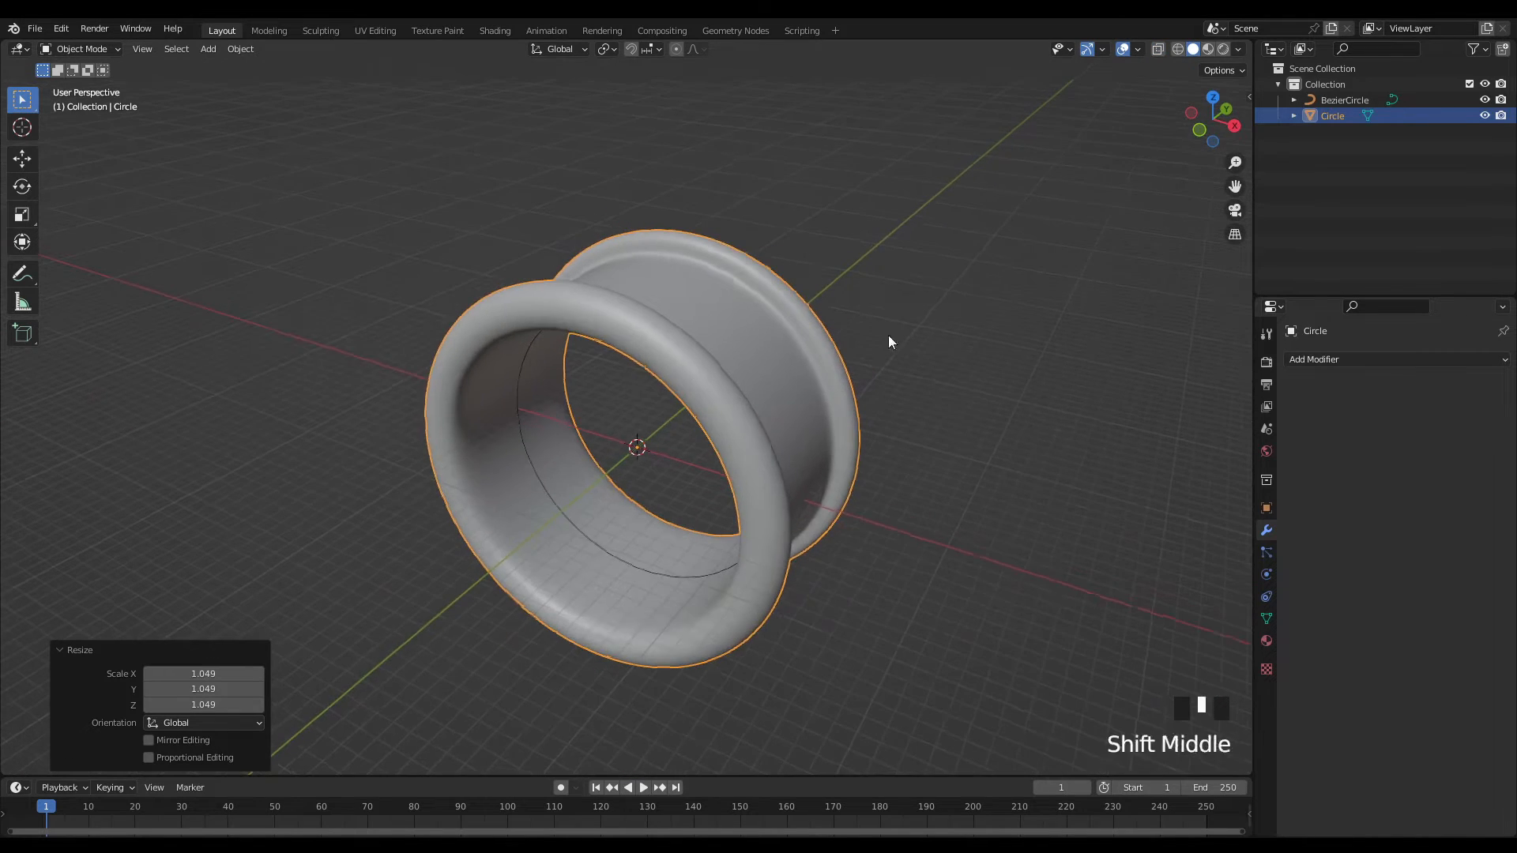
{"action": "left_click", "coordinate": [1352, 154]}
{"action": "left_click", "coordinate": [1357, 102]}
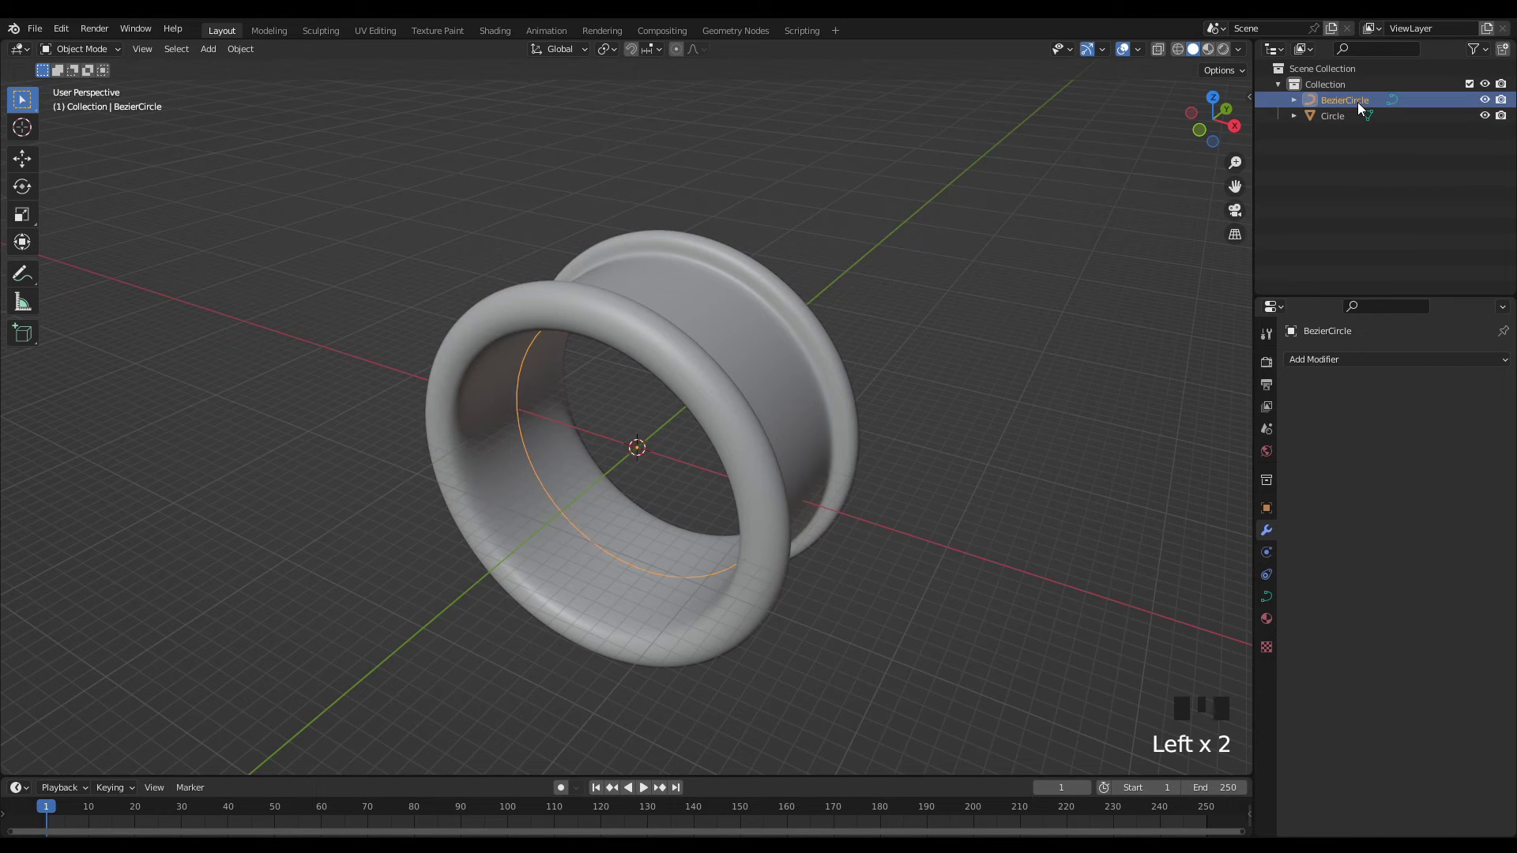
{"action": "key", "text": "Delete"}
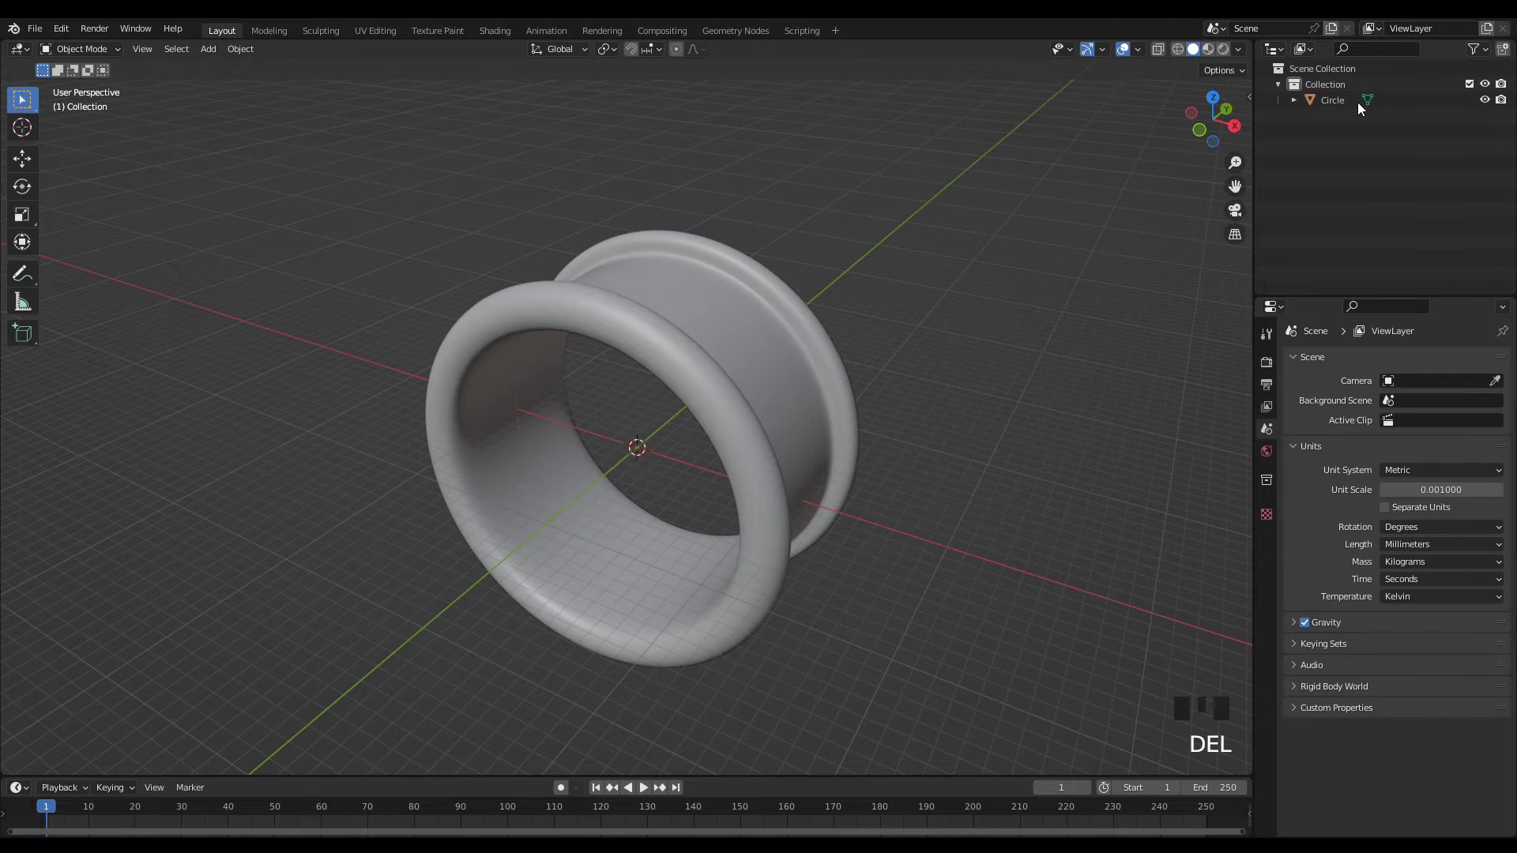
{"action": "left_click", "coordinate": [734, 393]}
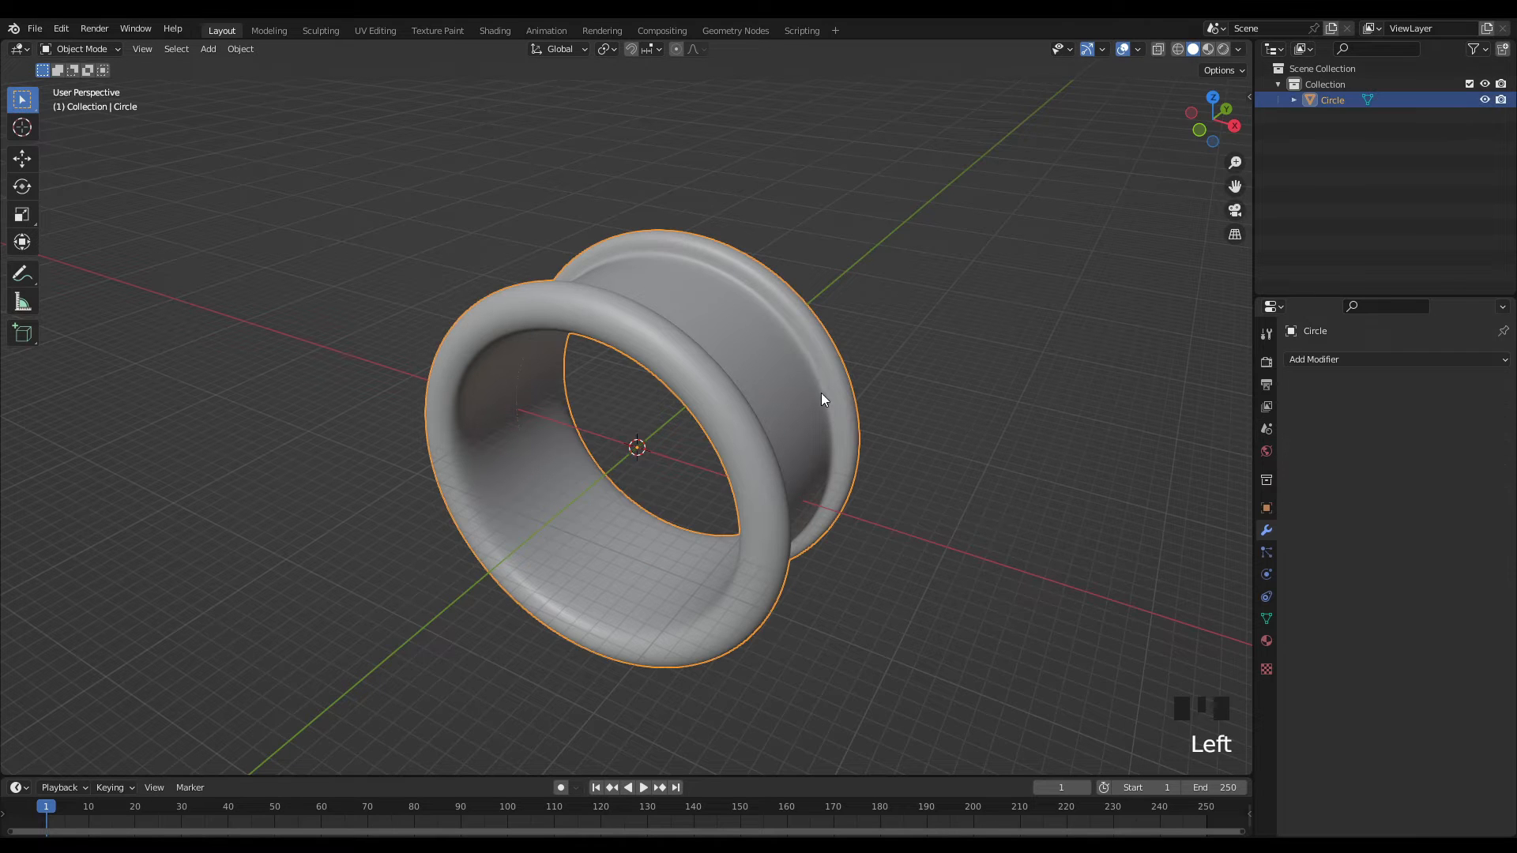
{"action": "middle_click_drag", "start_coordinate": [908, 411], "coordinate": [820, 341]}
{"action": "scroll", "coordinate": [837, 352], "scroll_direction": "down", "scroll_amount": 2}
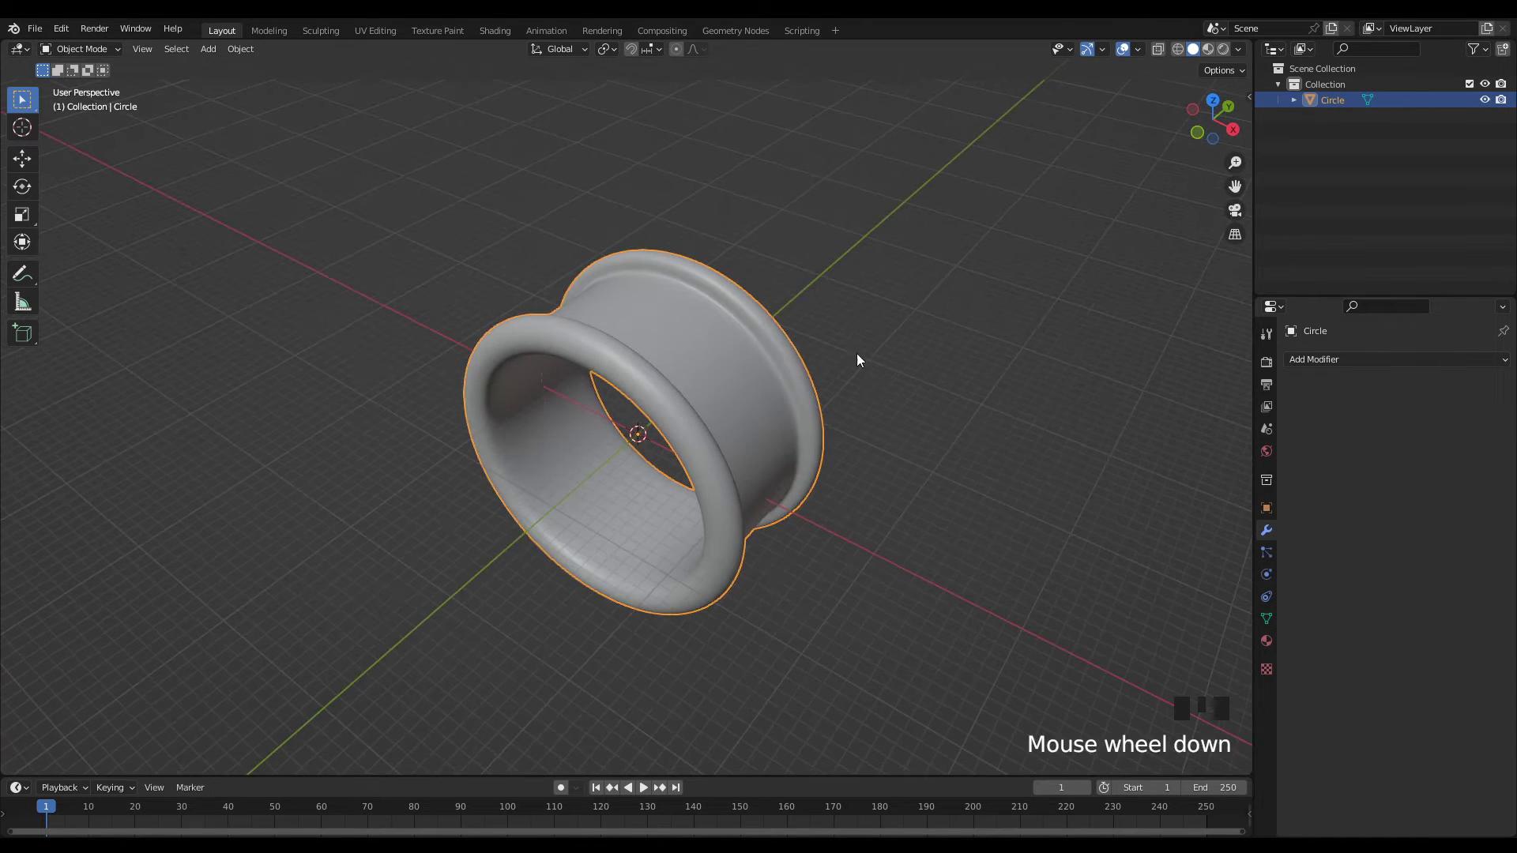
{"action": "scroll", "coordinate": [863, 360], "scroll_direction": "up", "scroll_amount": 2}
{"action": "middle_click_drag", "start_coordinate": [917, 366], "coordinate": [917, 392], "text": "shift"}
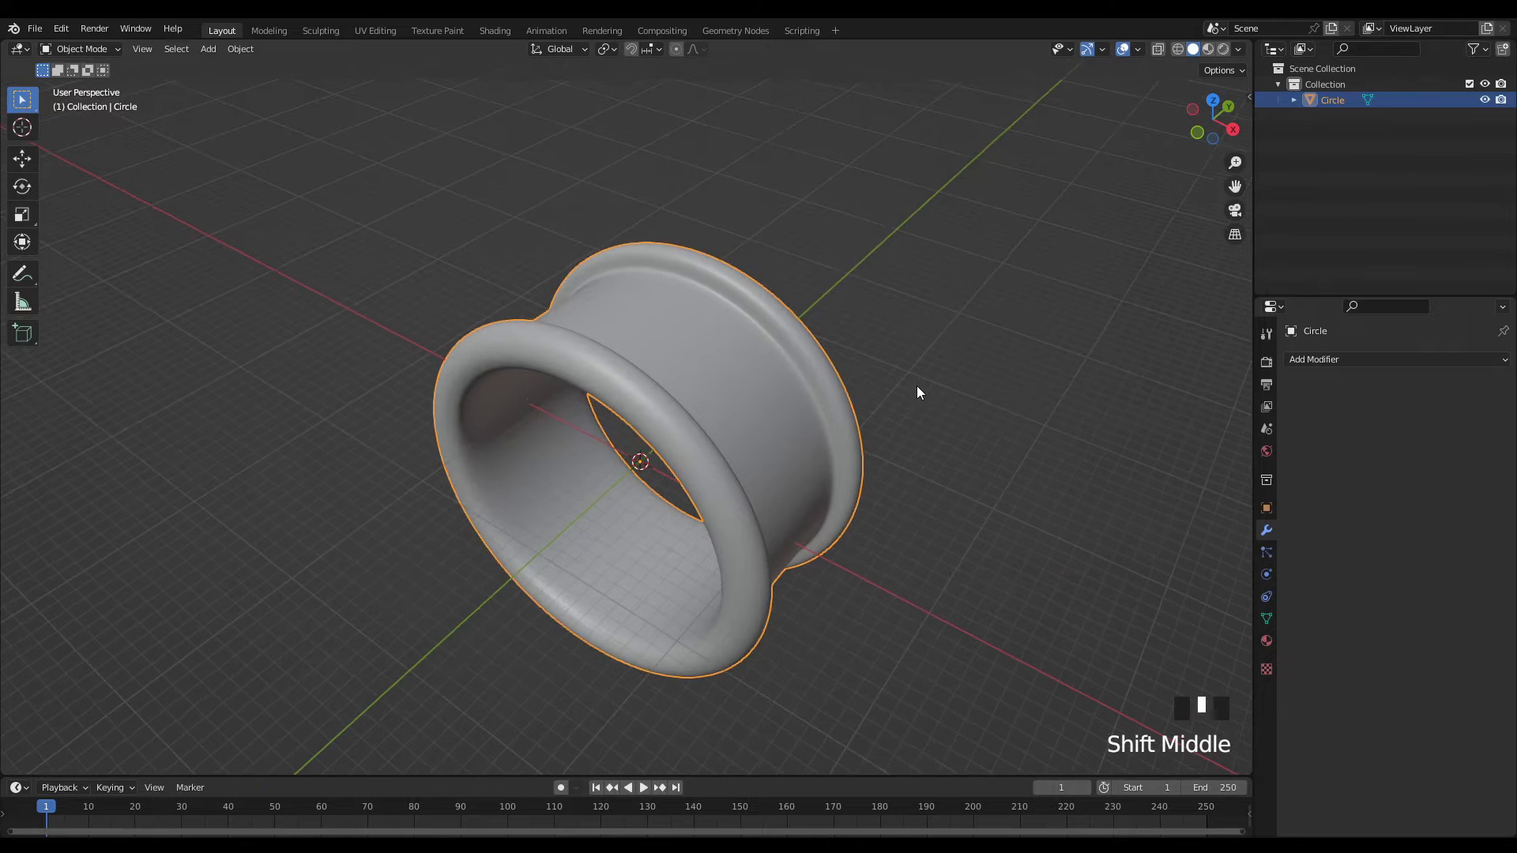
{"action": "left_click", "coordinate": [841, 443]}
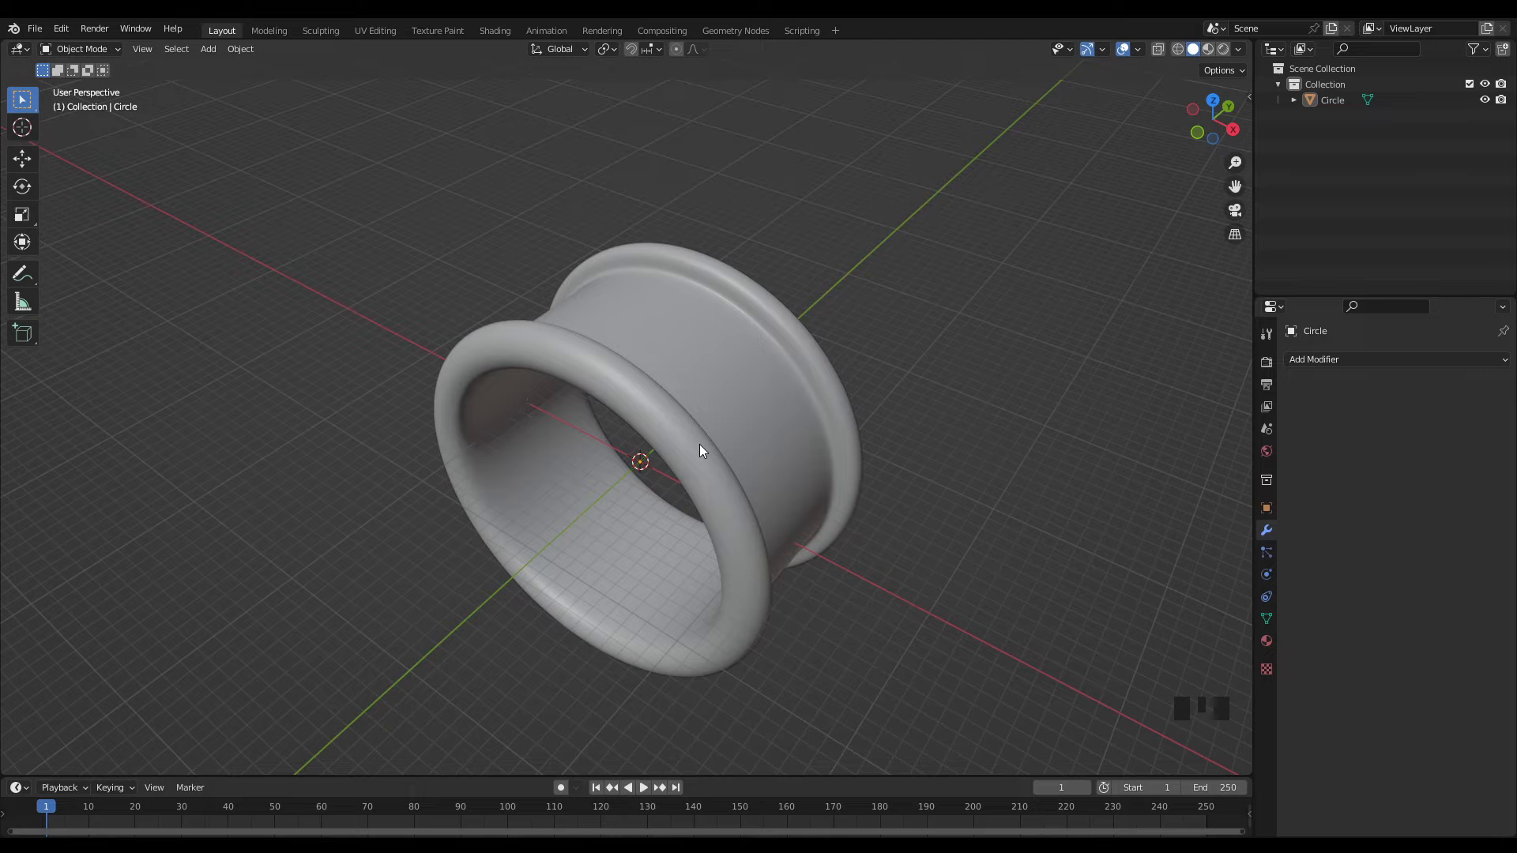
- Add a mesh plane at the origin with a size of 5 mm
{"action": "key", "text": "shift+a"}
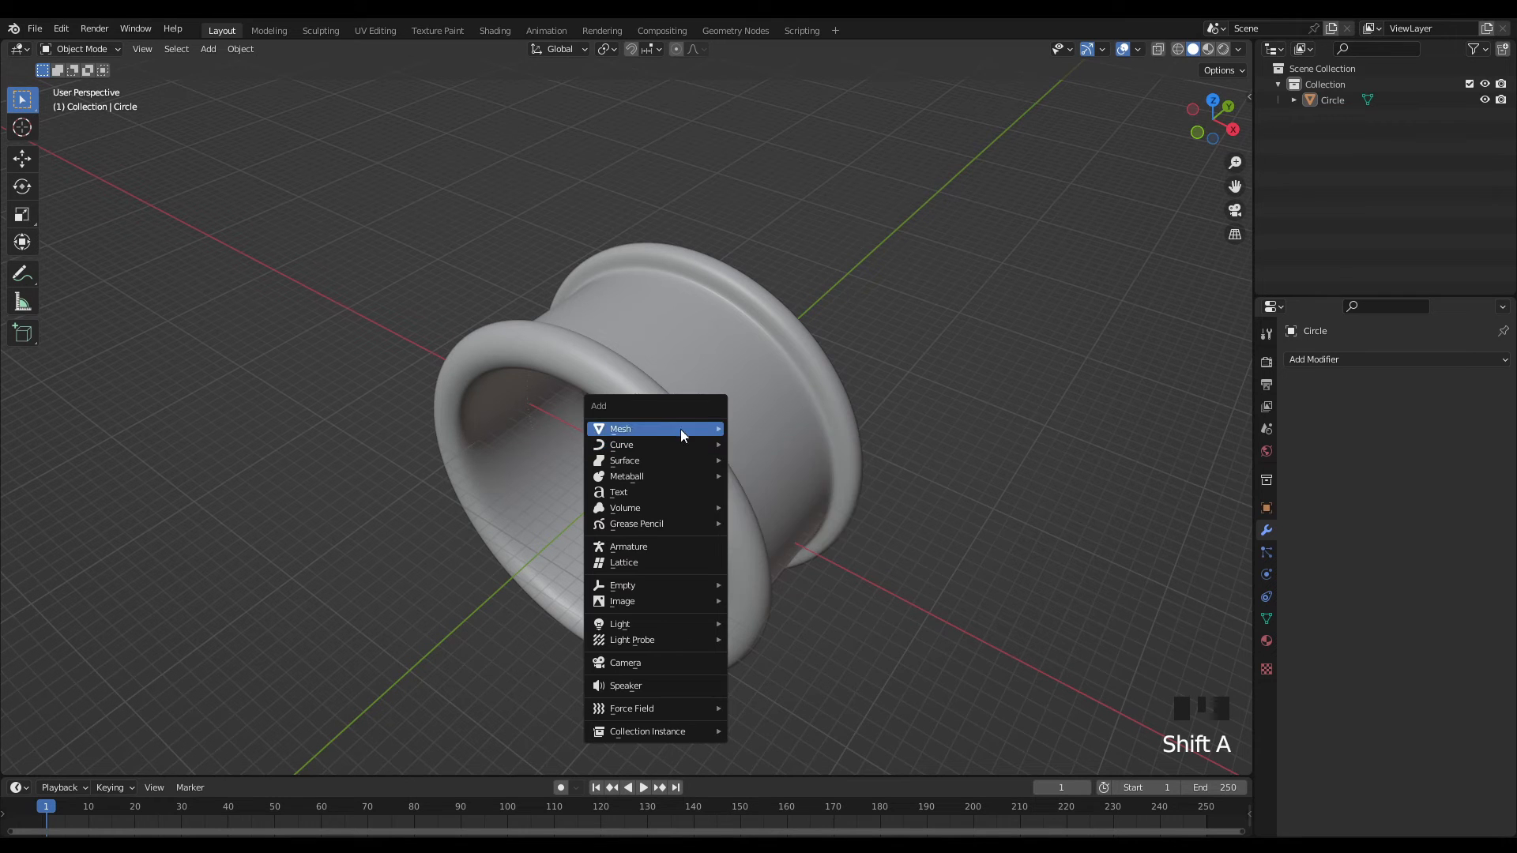
{"action": "mouse_move", "coordinate": [669, 427]}
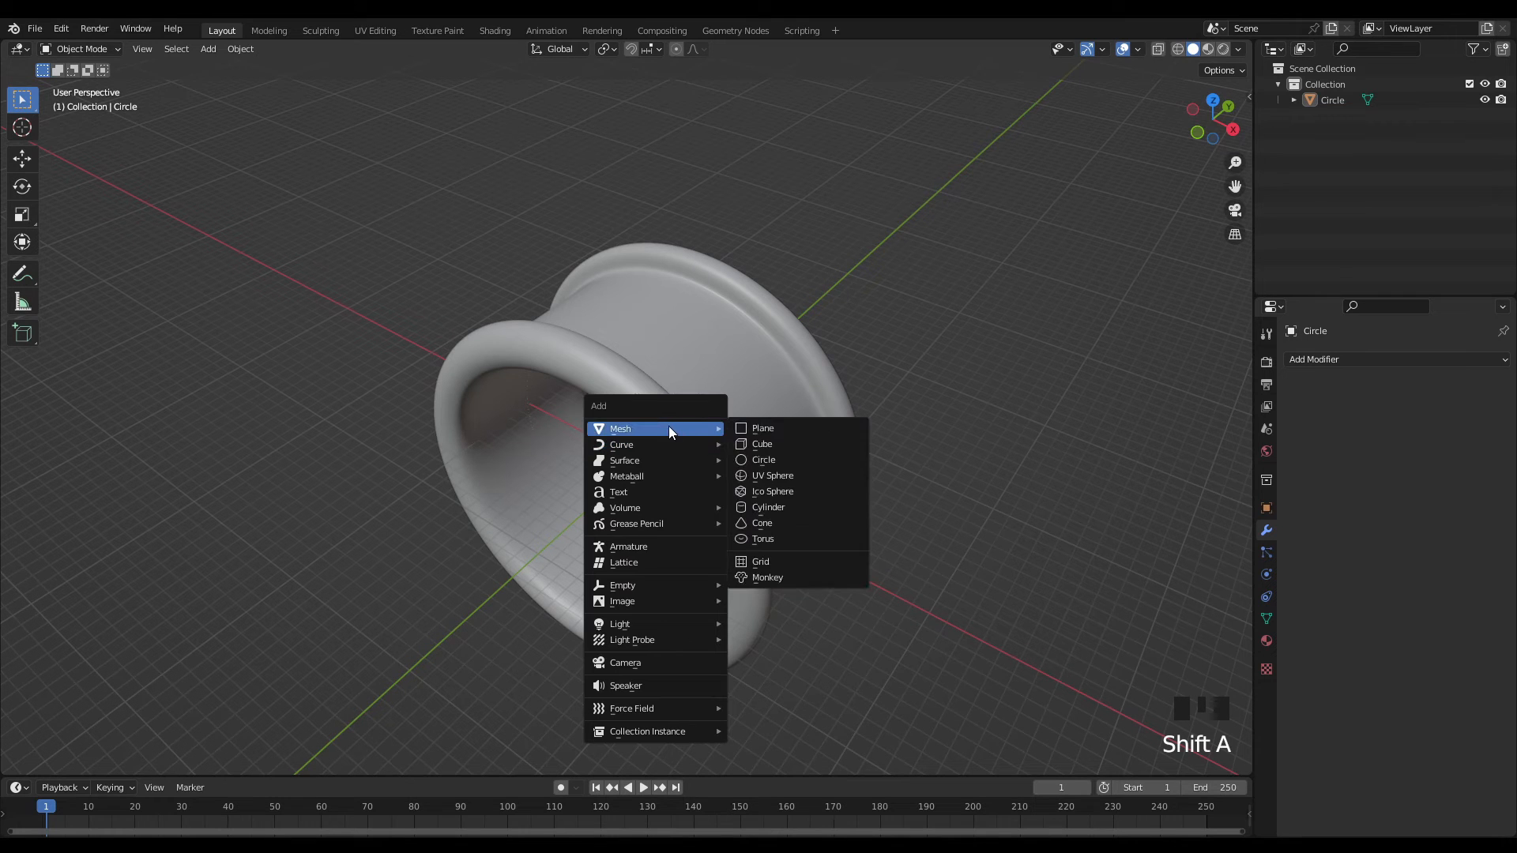
{"action": "left_click", "coordinate": [775, 428]}
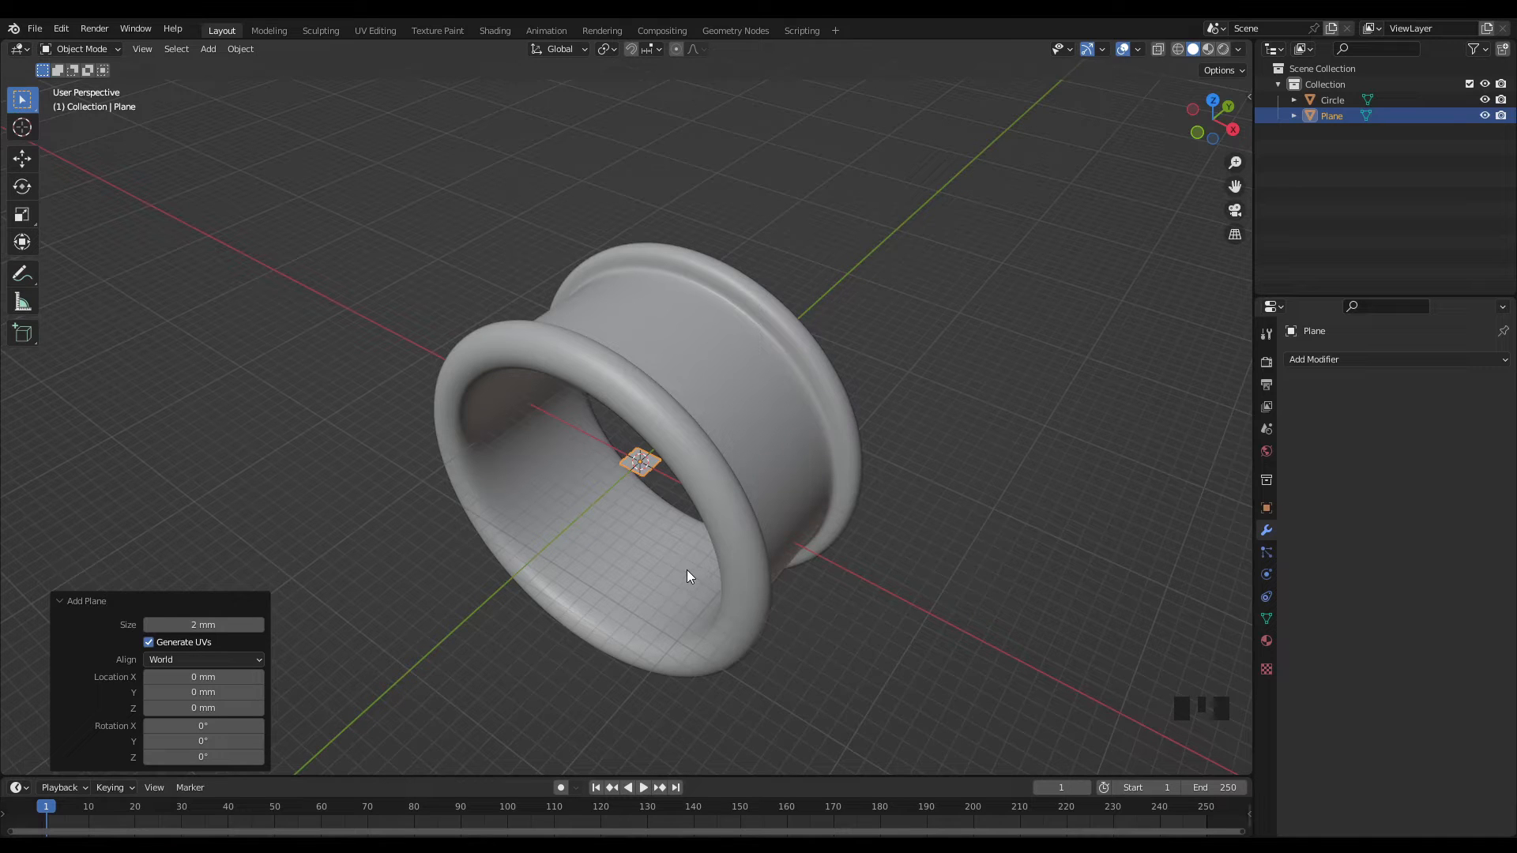
{"action": "mouse_move", "coordinate": [192, 625]}
{"action": "left_mouse_down"}
{"action": "mouse_move", "coordinate": [209, 625]}
{"action": "mouse_move", "coordinate": [192, 627]}
{"action": "left_mouse_up"}
{"action": "double_click", "coordinate": [192, 625]}
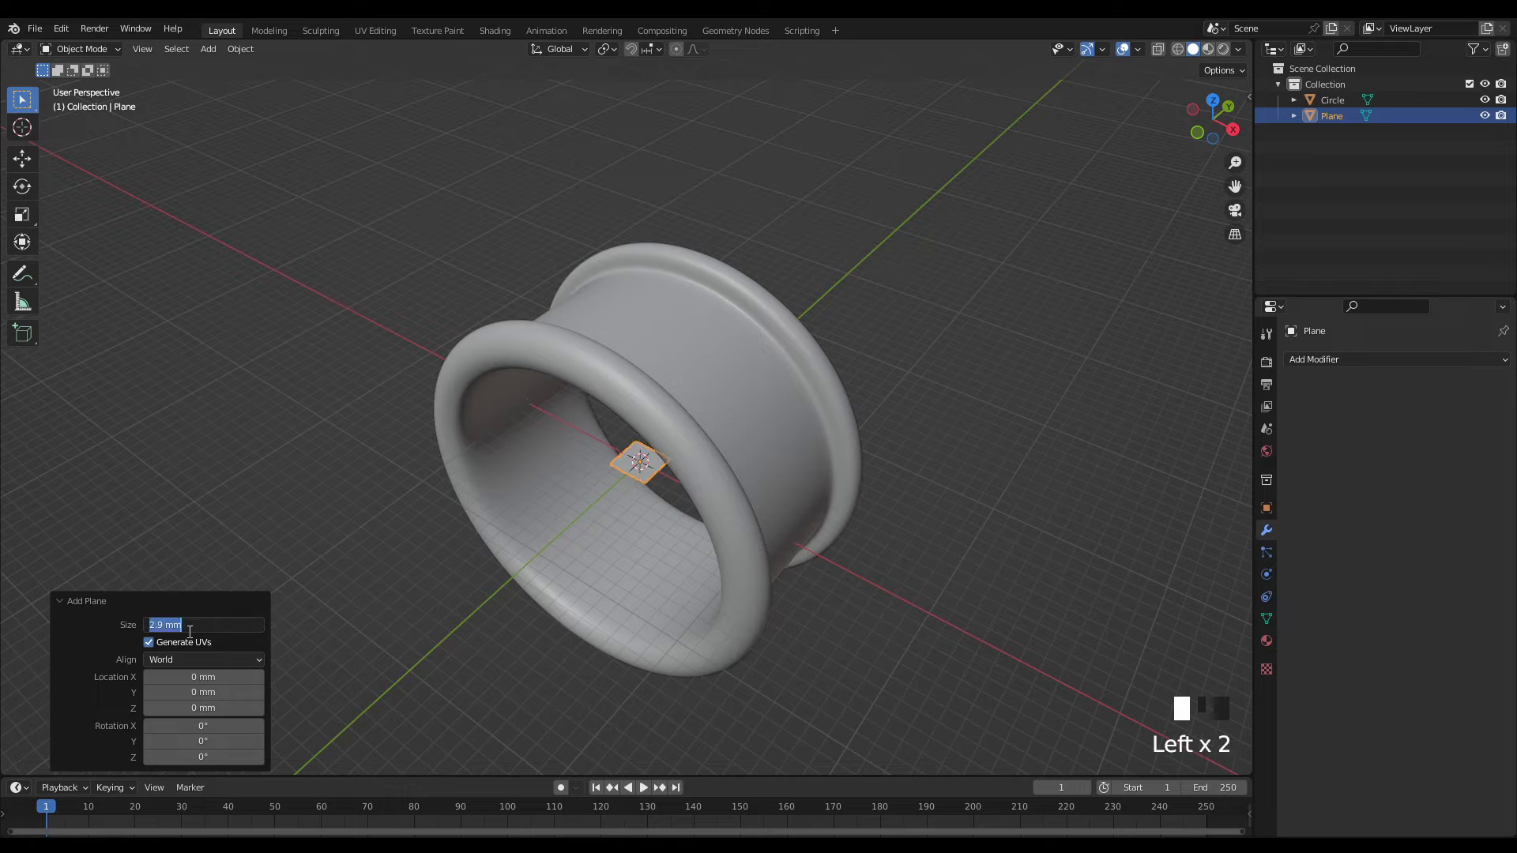
{"action": "type", "text": "5"}
{"action": "key", "text": "Return"}
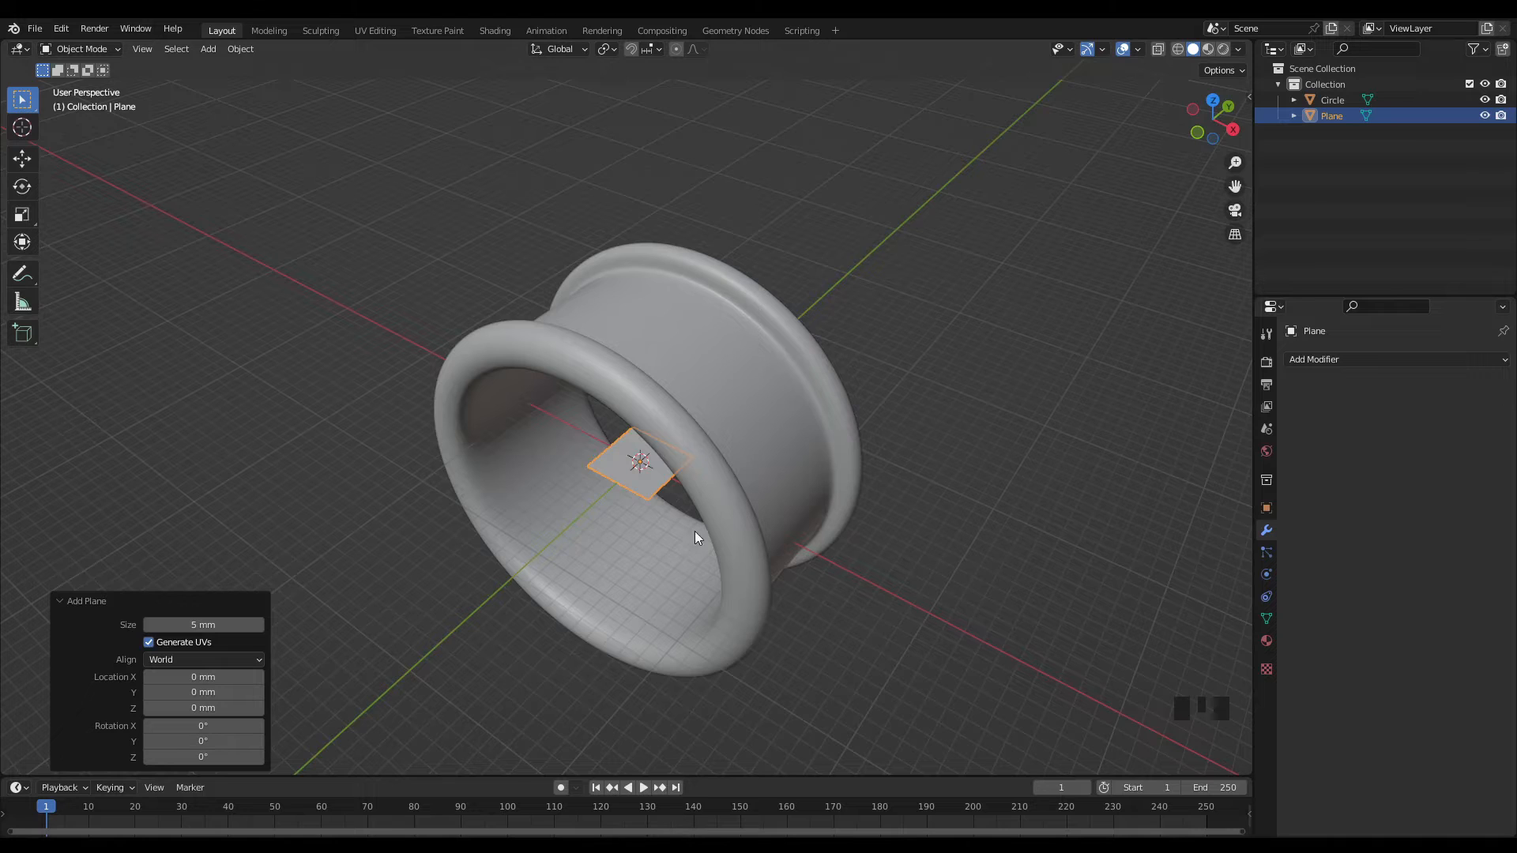
- Raise the new plane to Z 11.8 mm, above the top of the band, and rotate it 45° about Z
{"action": "middle_click_drag", "start_coordinate": [694, 531], "coordinate": [756, 505]}
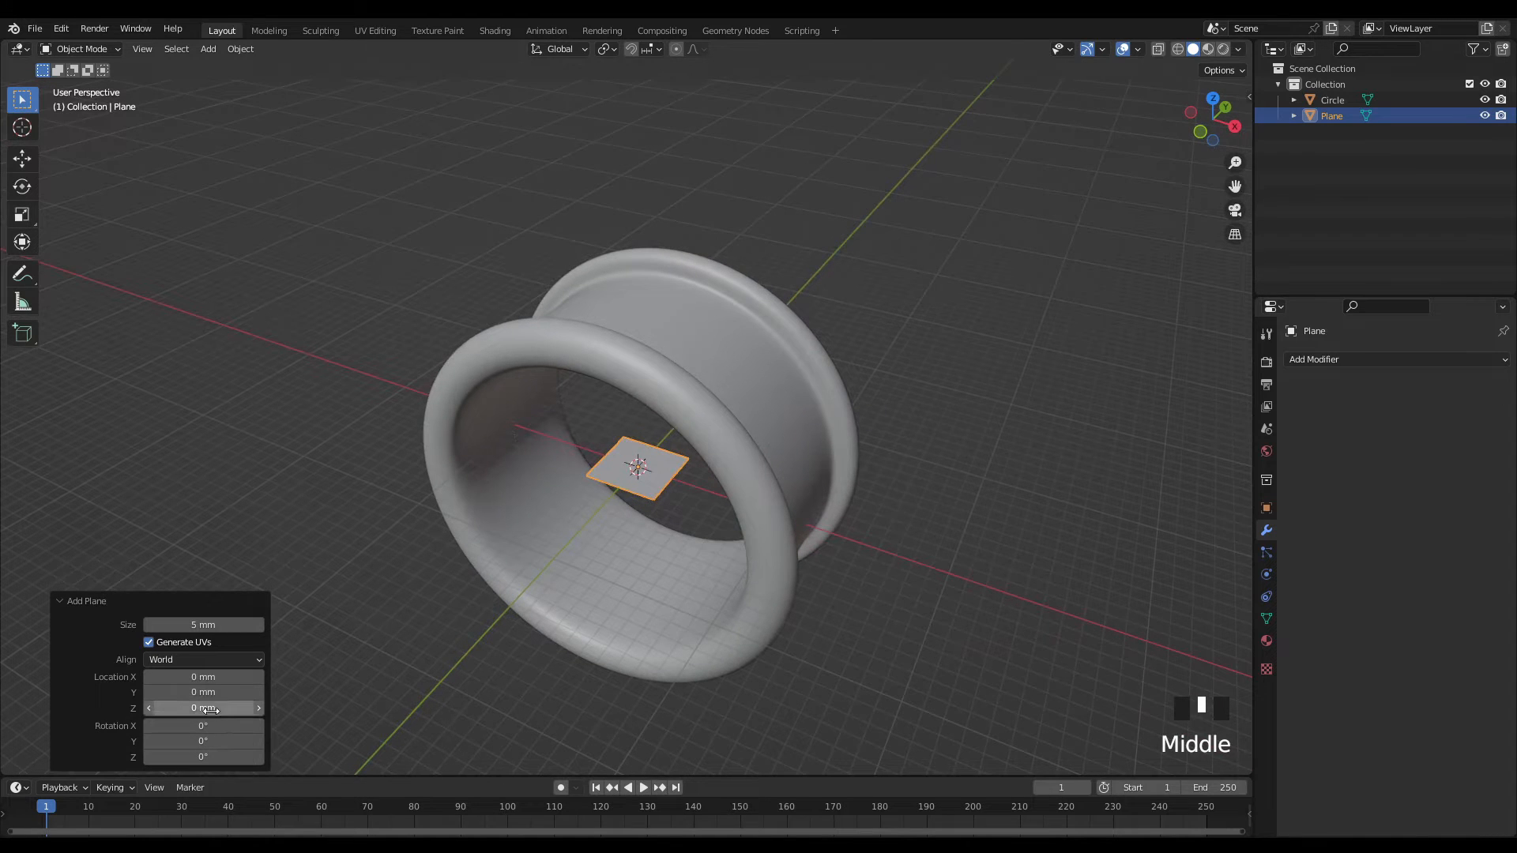
{"action": "left_click_drag", "start_coordinate": [208, 706], "coordinate": [1117, 524]}
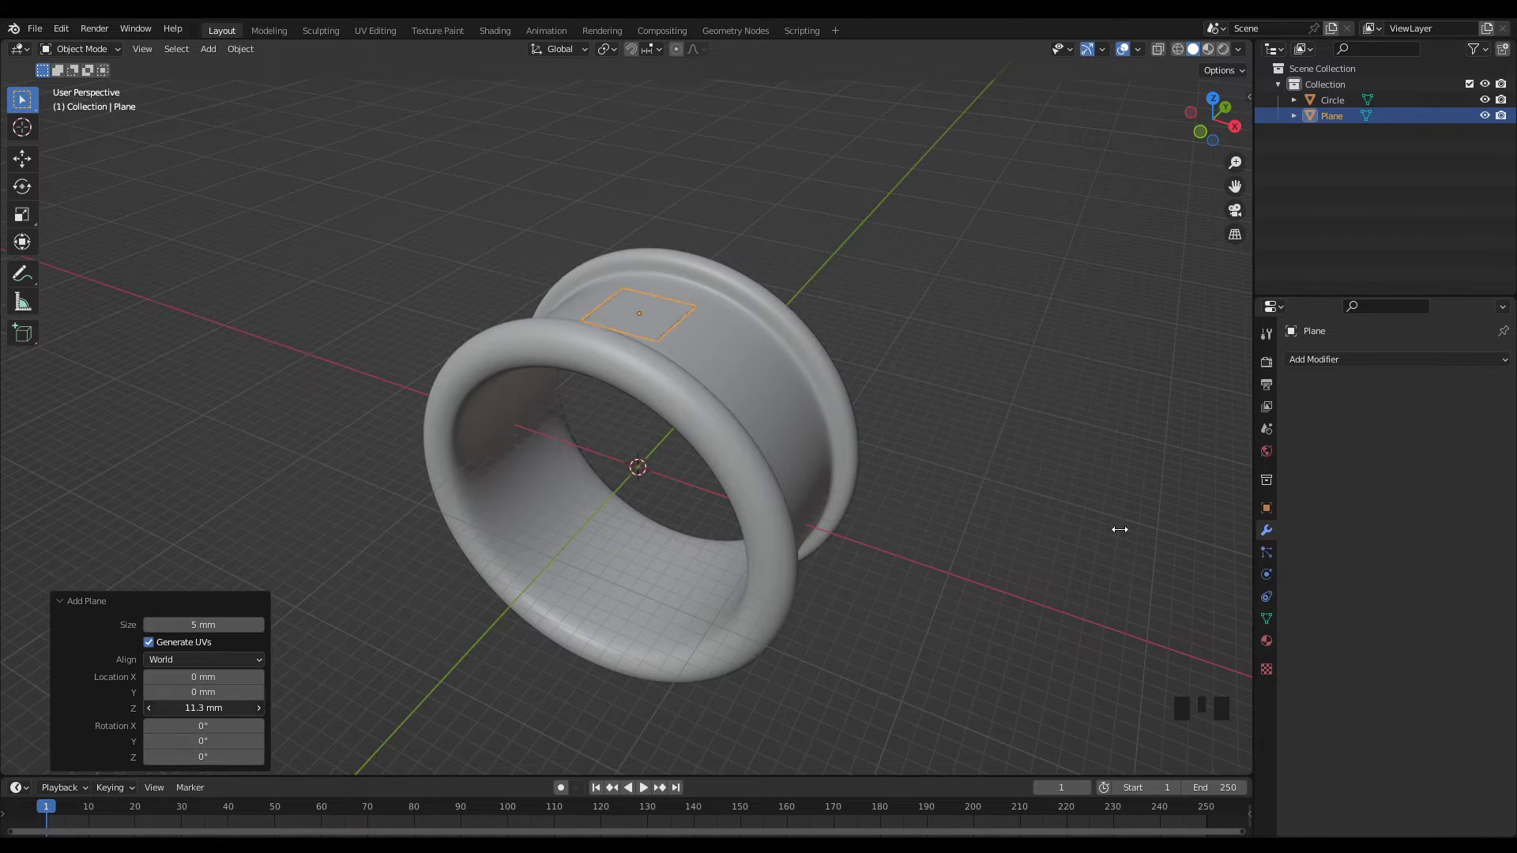
{"action": "left_click", "coordinate": [224, 758]}
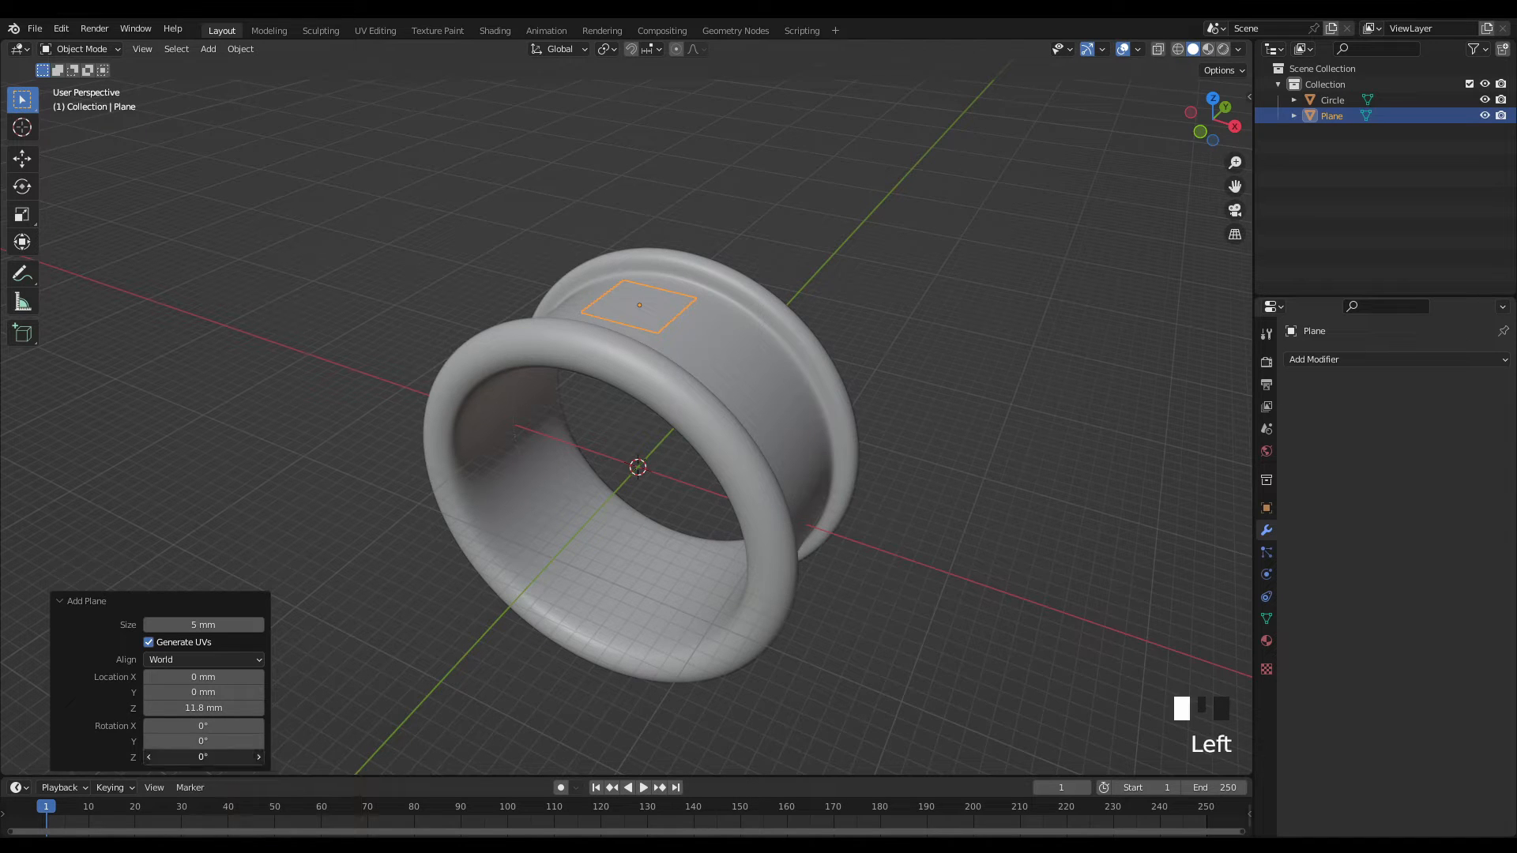
{"action": "type", "text": "45"}
{"action": "key", "text": "Return"}
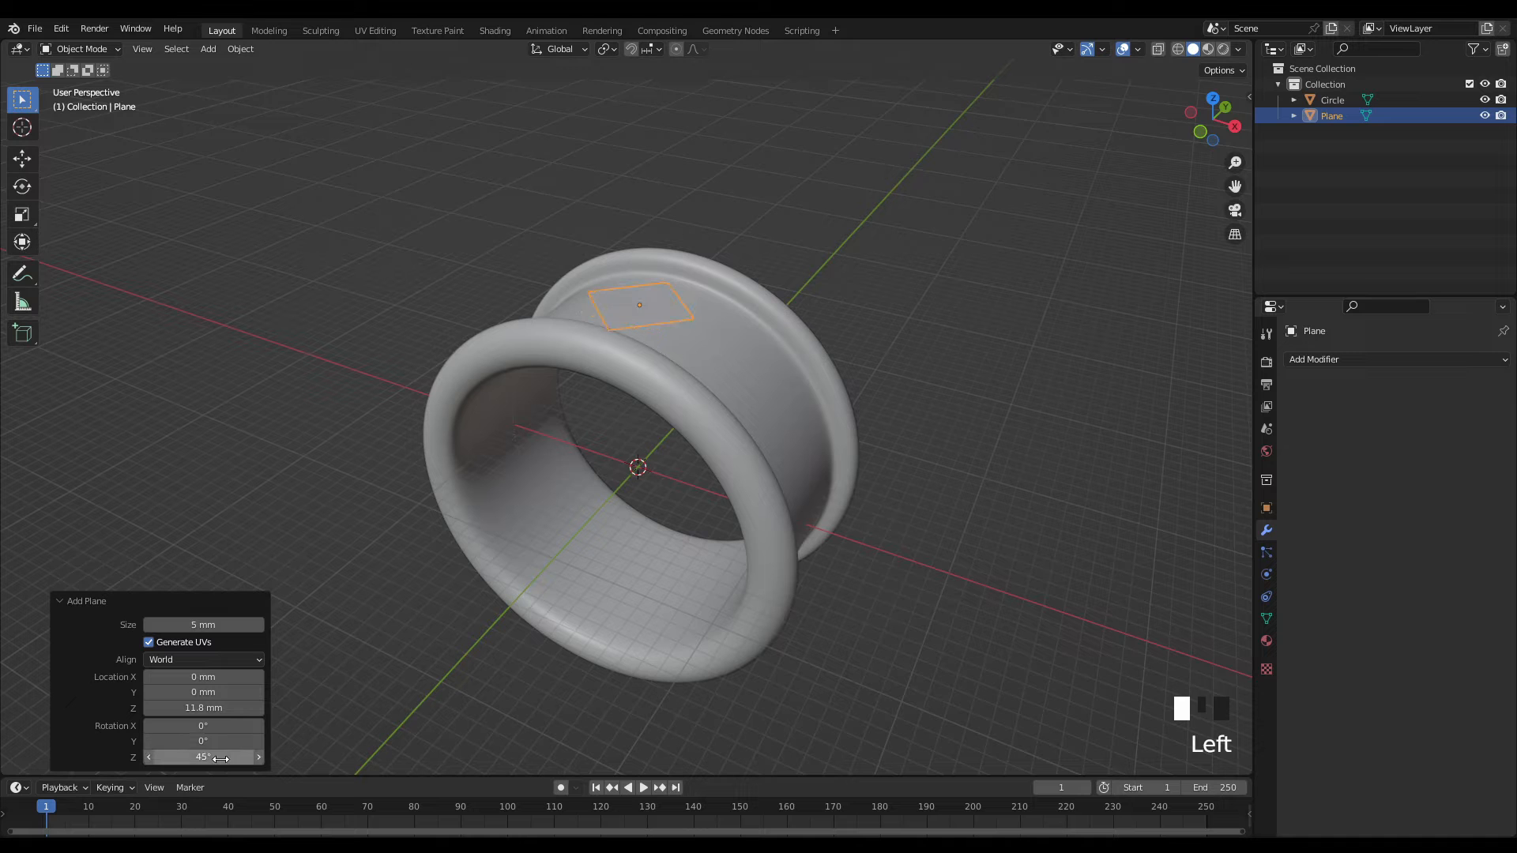
- Set the size of the newly added plane to 5.84 mm so that it nearly spans the band between the rims
{"action": "middle_click_drag", "start_coordinate": [736, 381], "coordinate": [626, 468]}
{"action": "scroll", "coordinate": [706, 414], "scroll_direction": "up", "scroll_amount": 2}
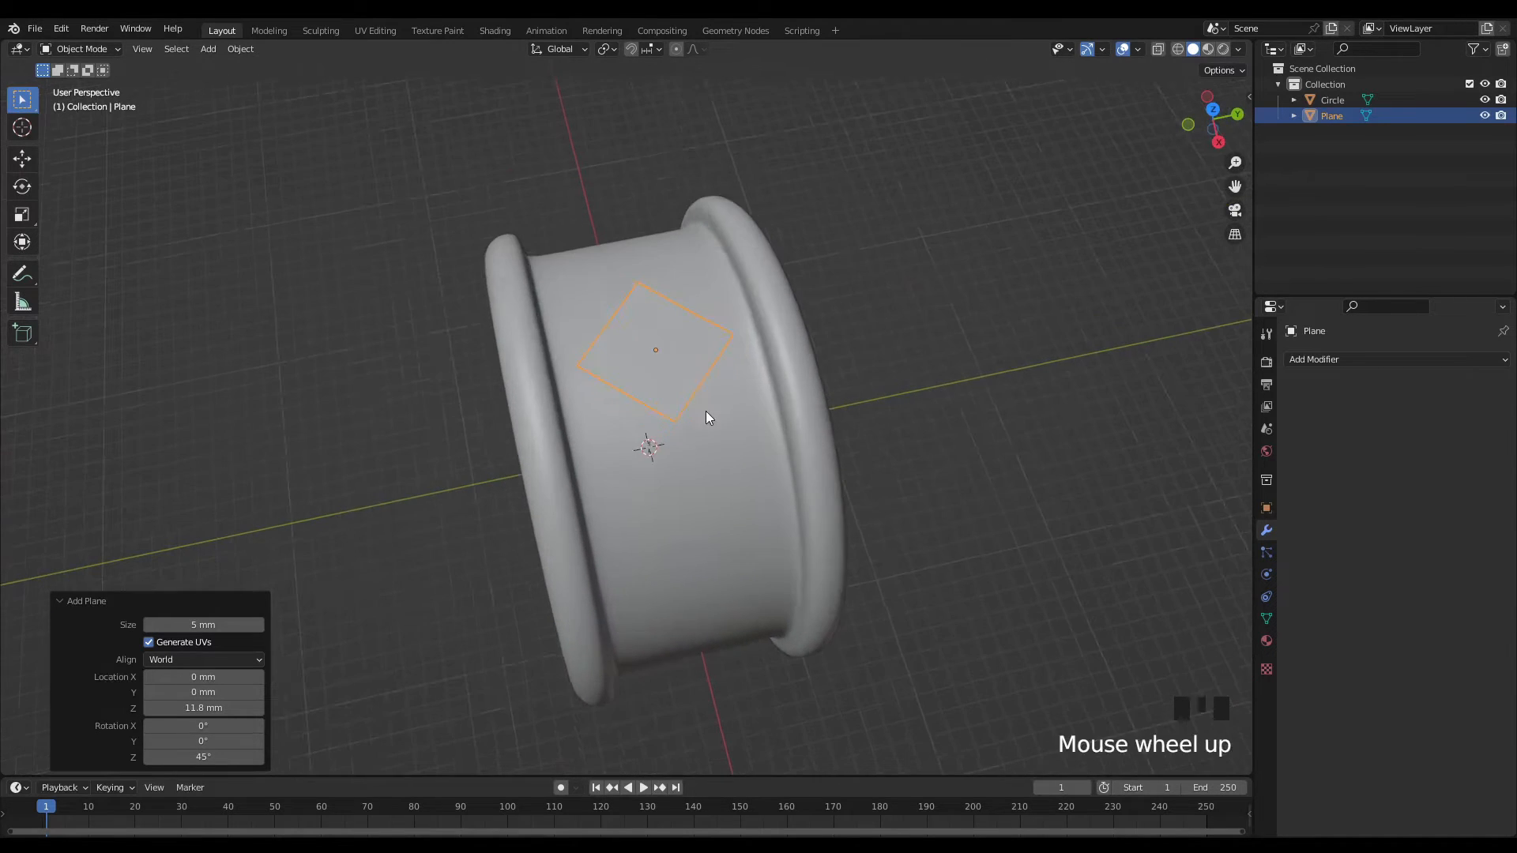
{"action": "middle_click_drag", "start_coordinate": [706, 414], "coordinate": [749, 507], "text": "shift"}
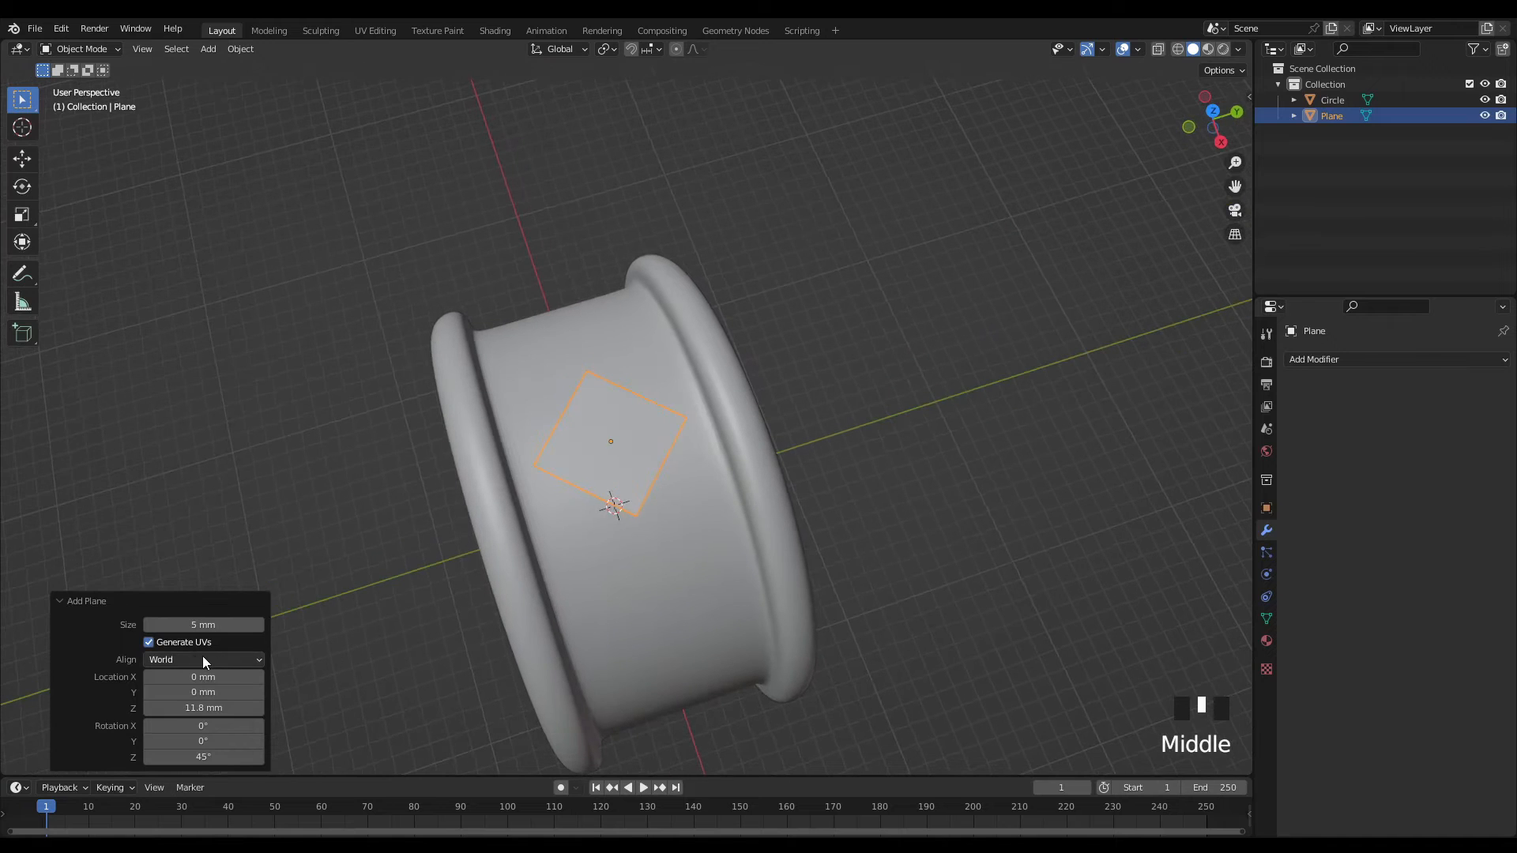
{"action": "left_click_drag", "start_coordinate": [207, 624], "coordinate": [281, 615]}
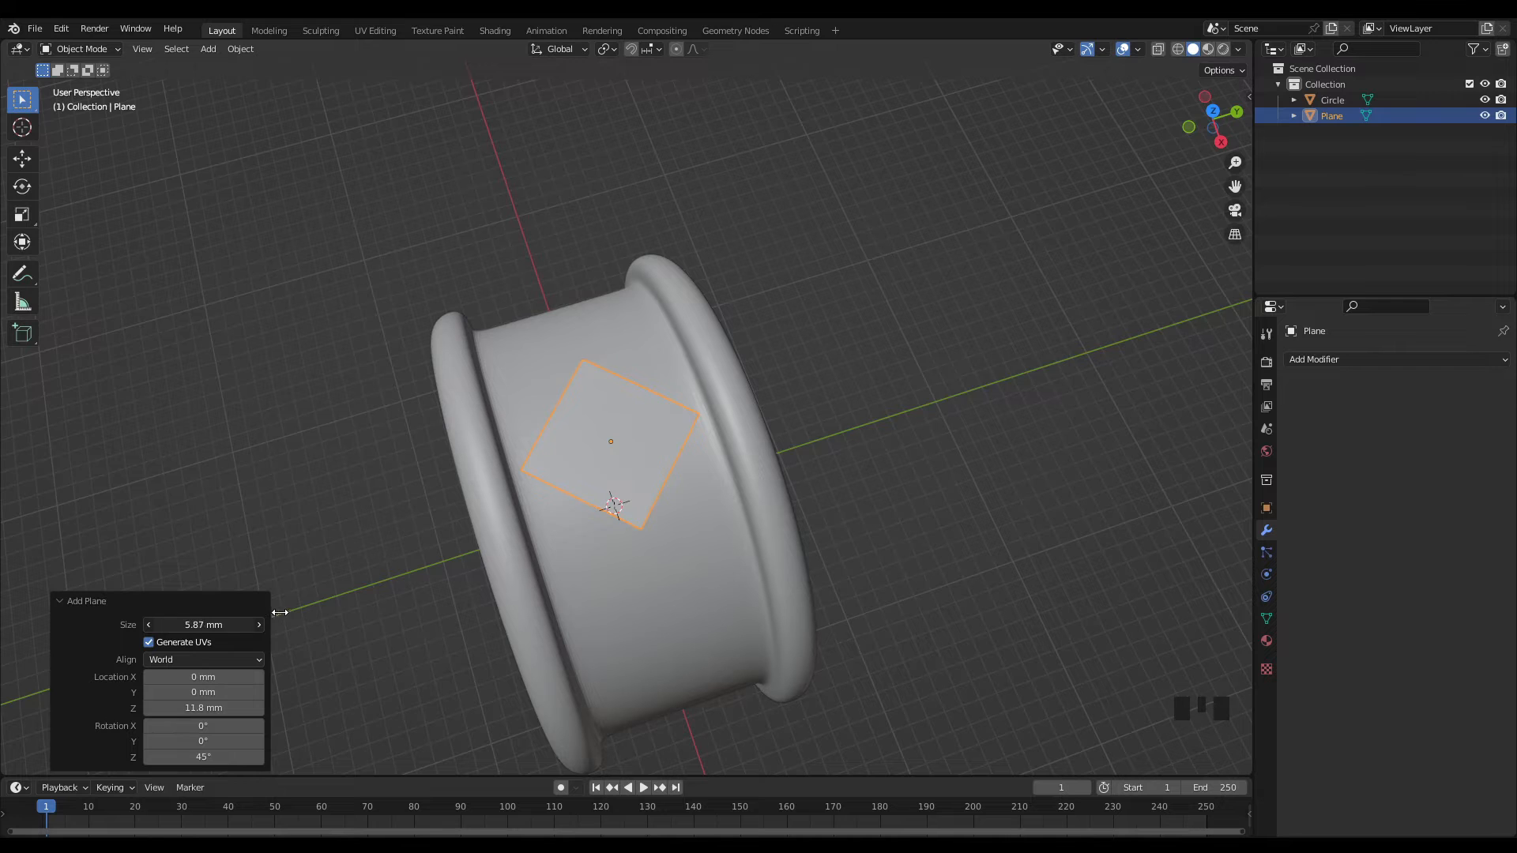
- Select the plane and subdivide its face twice in Edit Mode, then return to Object Mode
{"action": "middle_click_drag", "start_coordinate": [780, 458], "coordinate": [867, 406]}
{"action": "scroll", "coordinate": [769, 382], "scroll_direction": "up", "scroll_amount": 2}
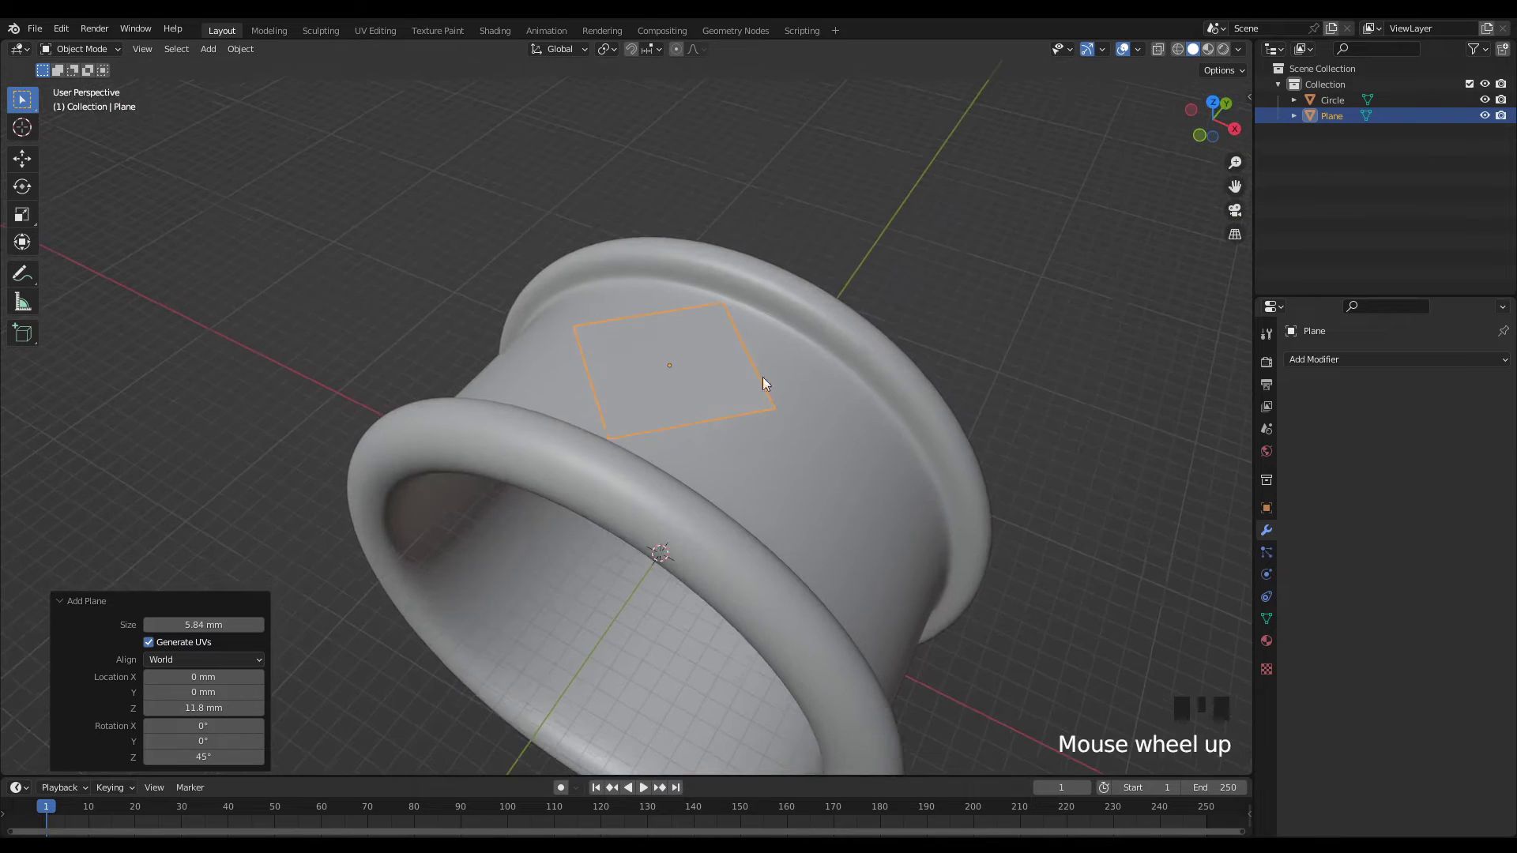
{"action": "middle_click_drag", "start_coordinate": [769, 382], "coordinate": [783, 411], "text": "shift"}
{"action": "left_click", "coordinate": [662, 421]}
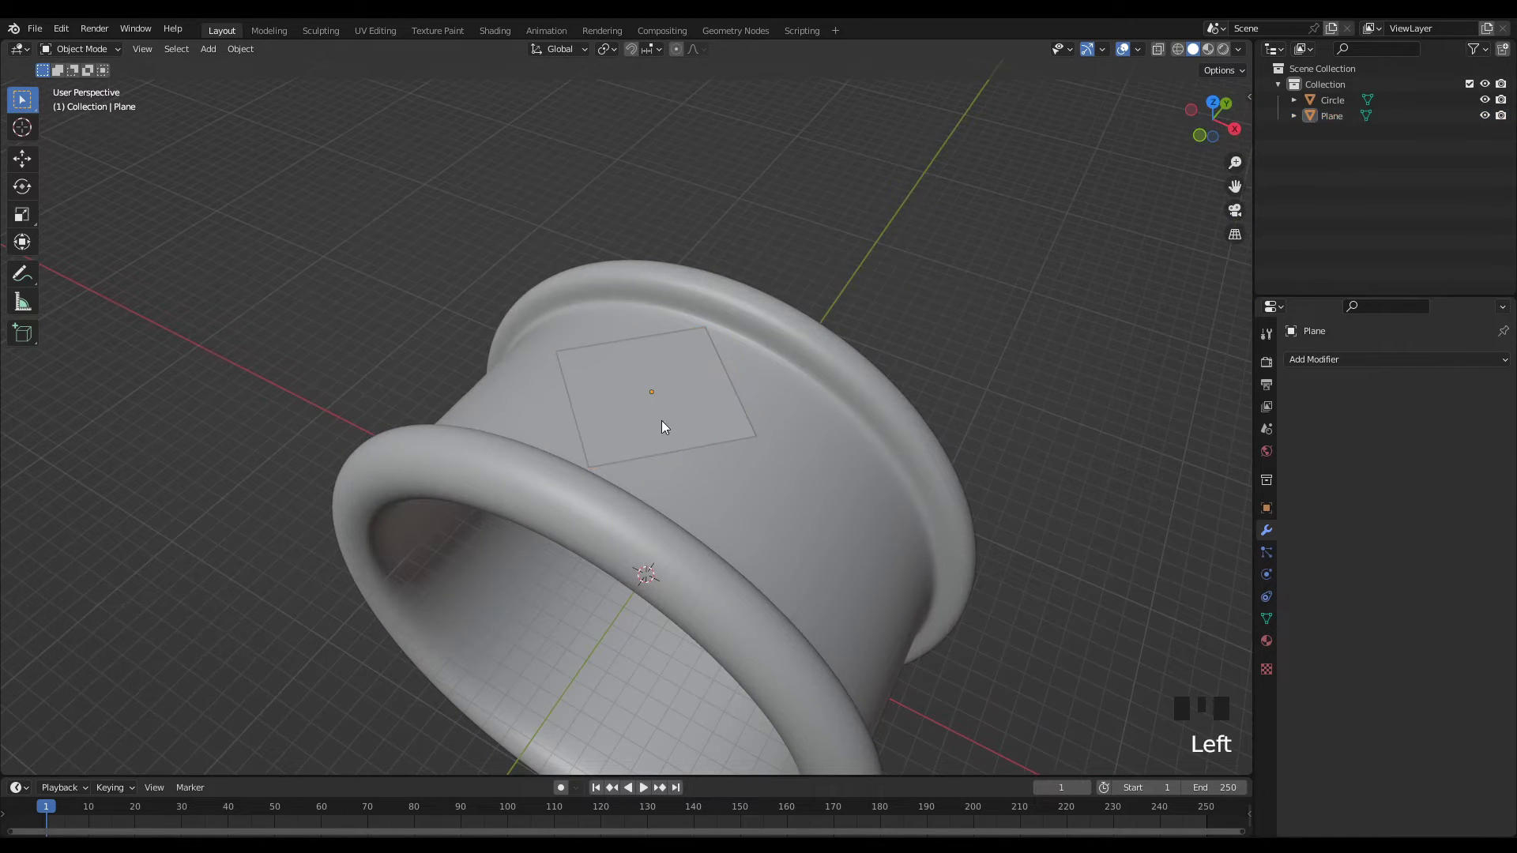
{"action": "left_click", "coordinate": [704, 410]}
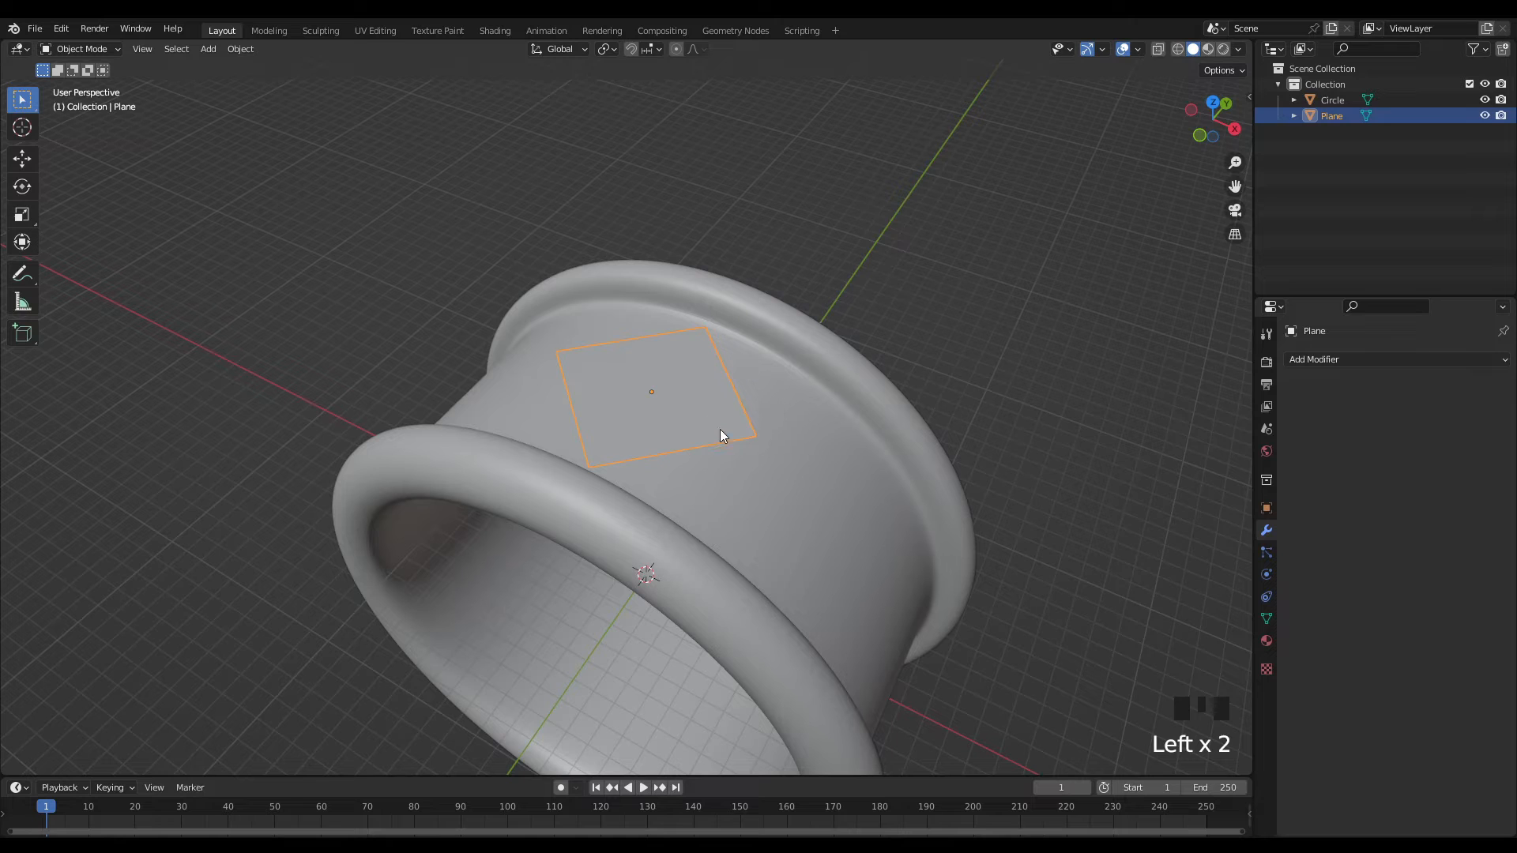
{"action": "key", "text": "Tab"}
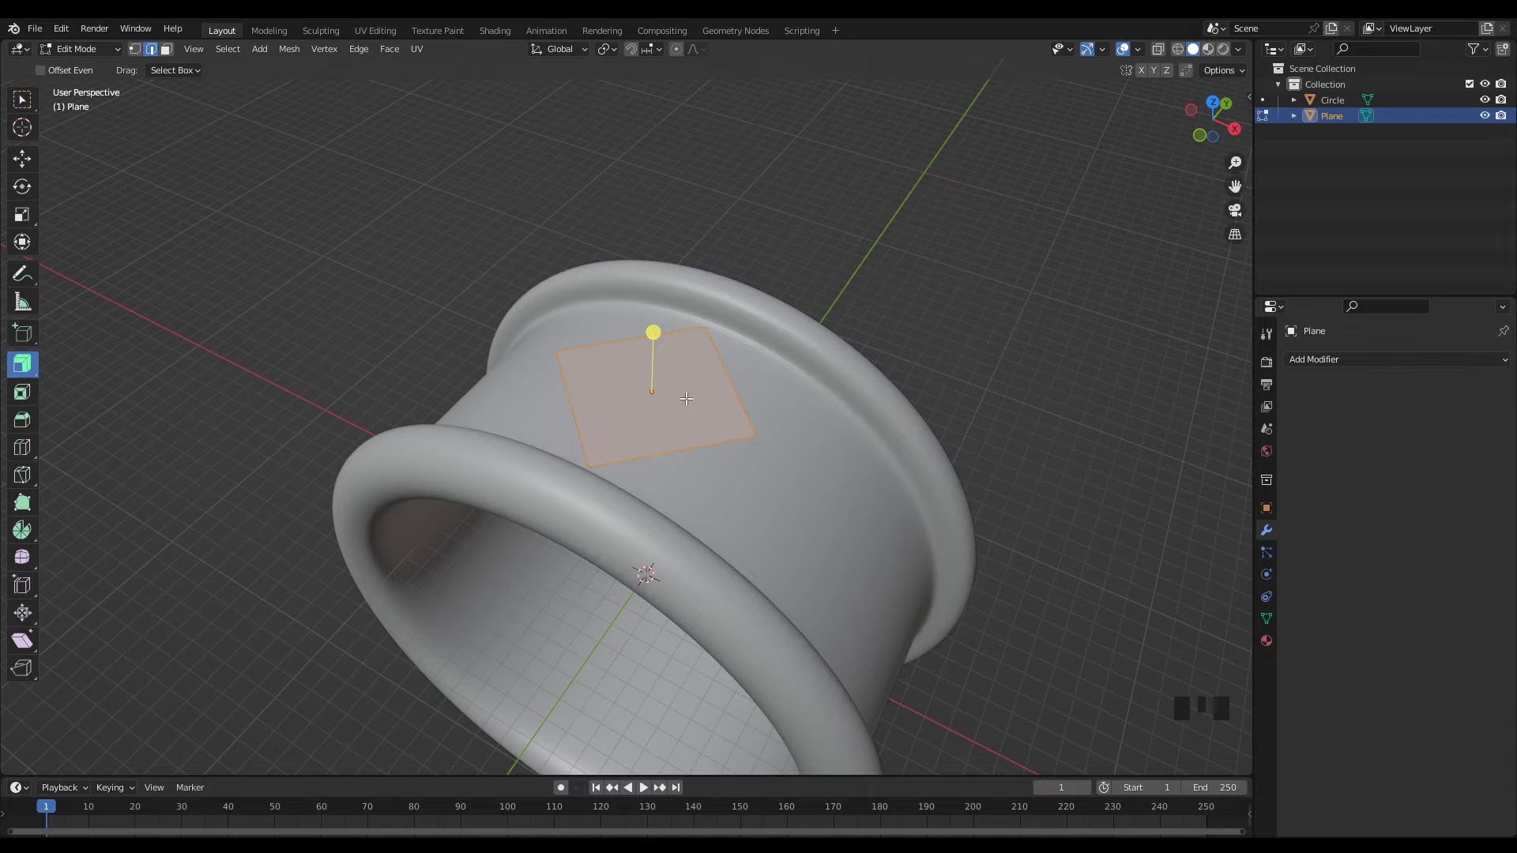
{"action": "right_click", "coordinate": [686, 399]}
{"action": "left_click", "coordinate": [635, 374]}
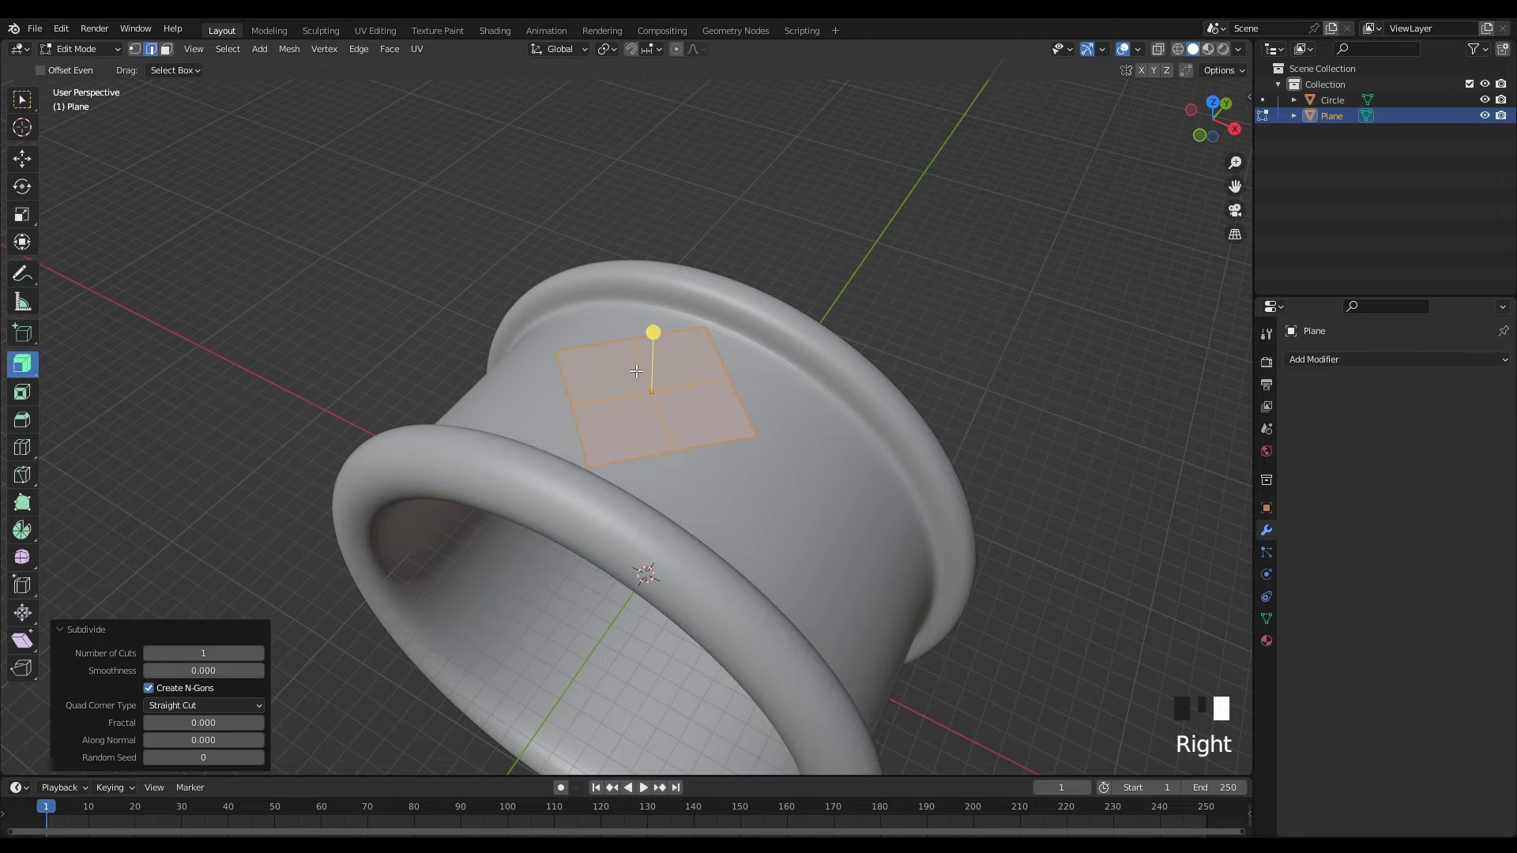
{"action": "right_click", "coordinate": [696, 410]}
{"action": "left_click", "coordinate": [661, 376]}
{"action": "key", "text": "Tab"}
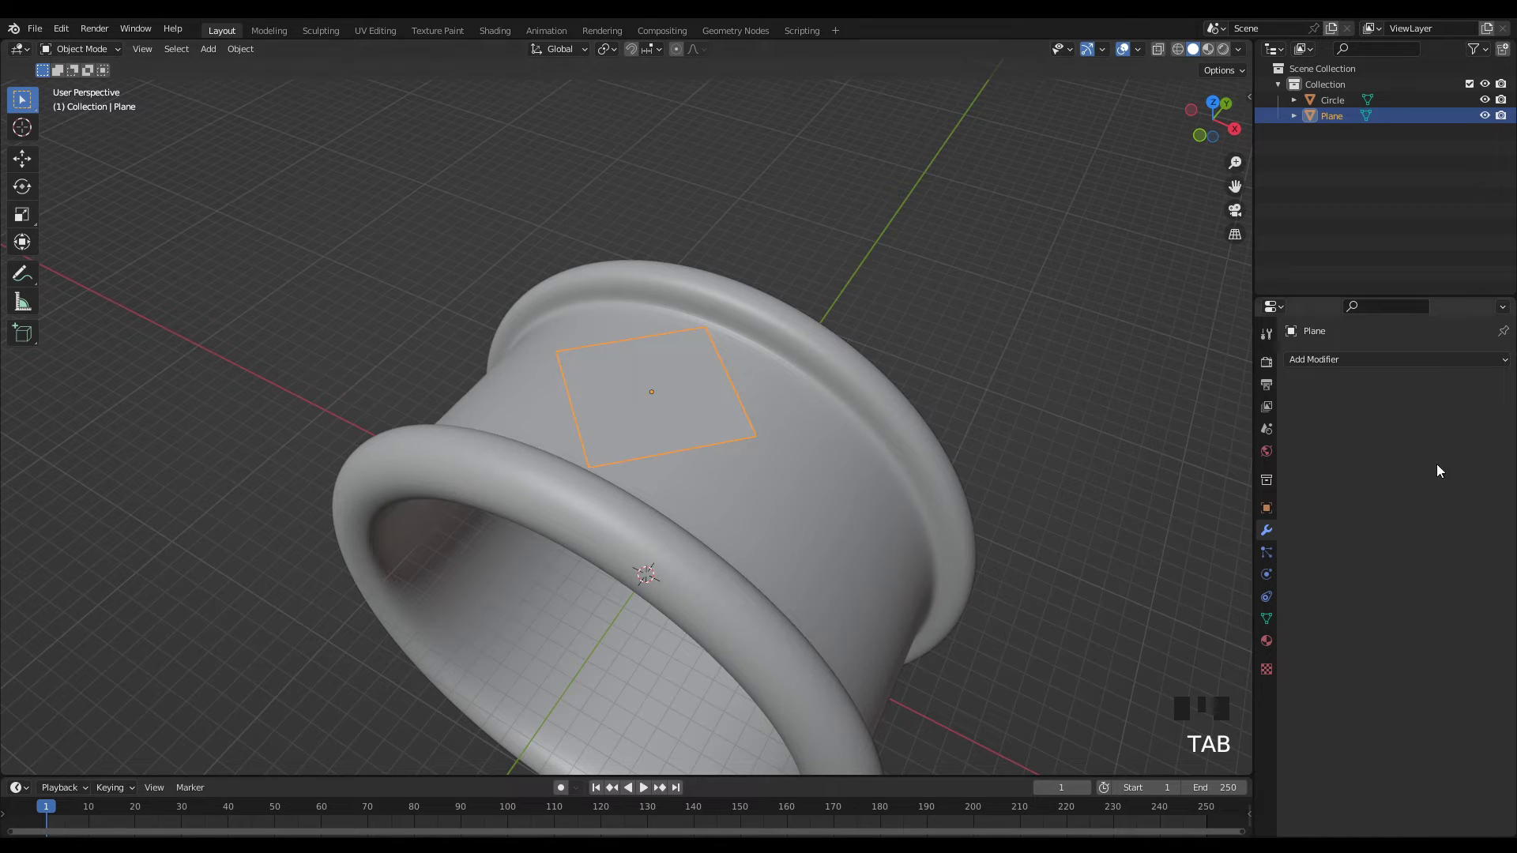
- Add a Shrinkwrap modifier to the plane with the ring object Circle as its target
{"action": "middle_click_drag", "start_coordinate": [859, 399], "coordinate": [884, 366]}
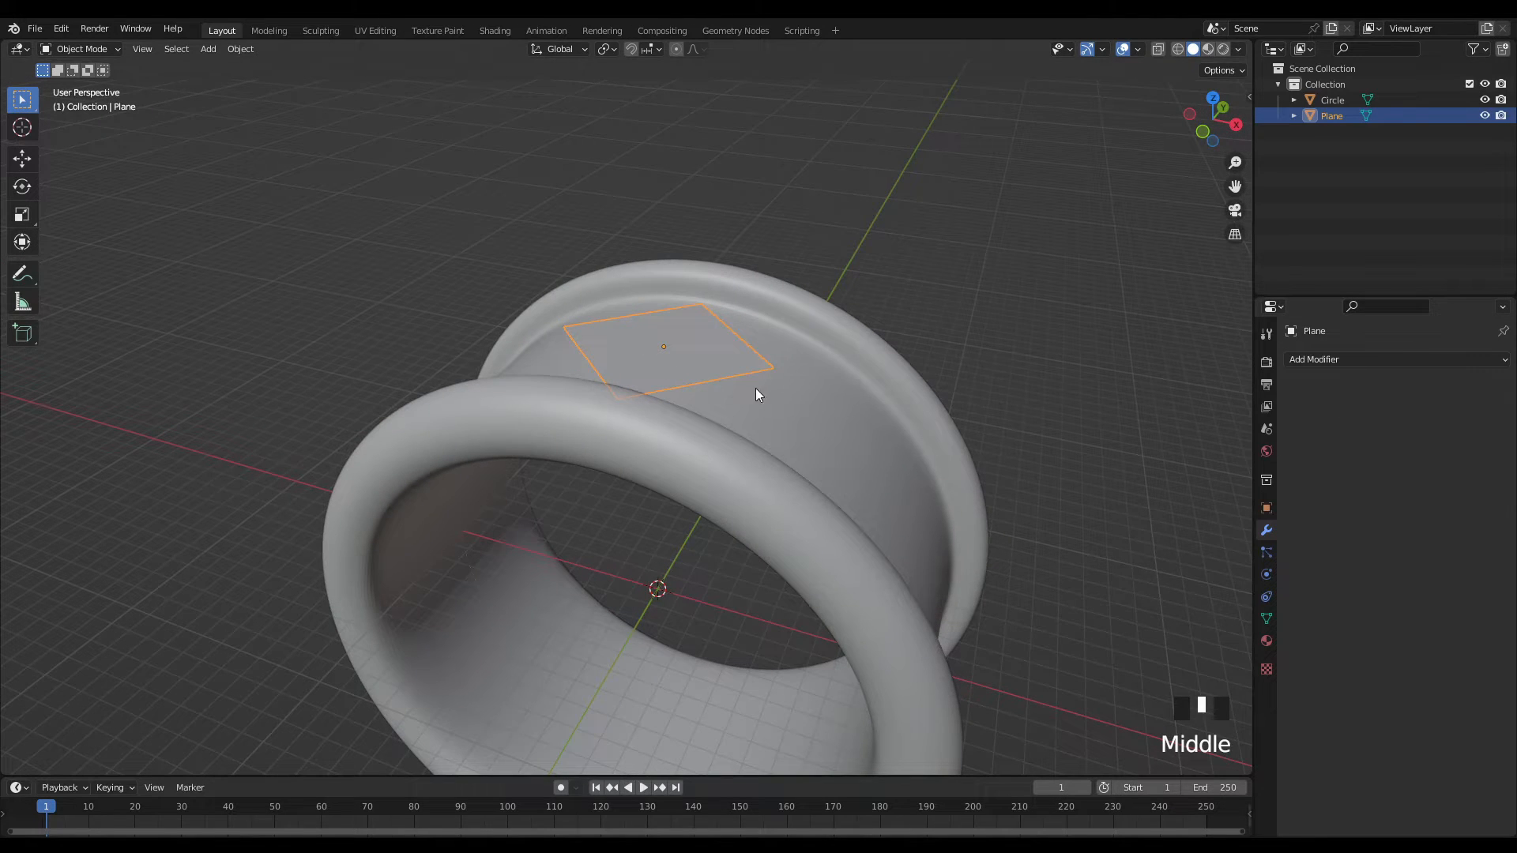
{"action": "middle_click_drag", "start_coordinate": [670, 376], "coordinate": [684, 324]}
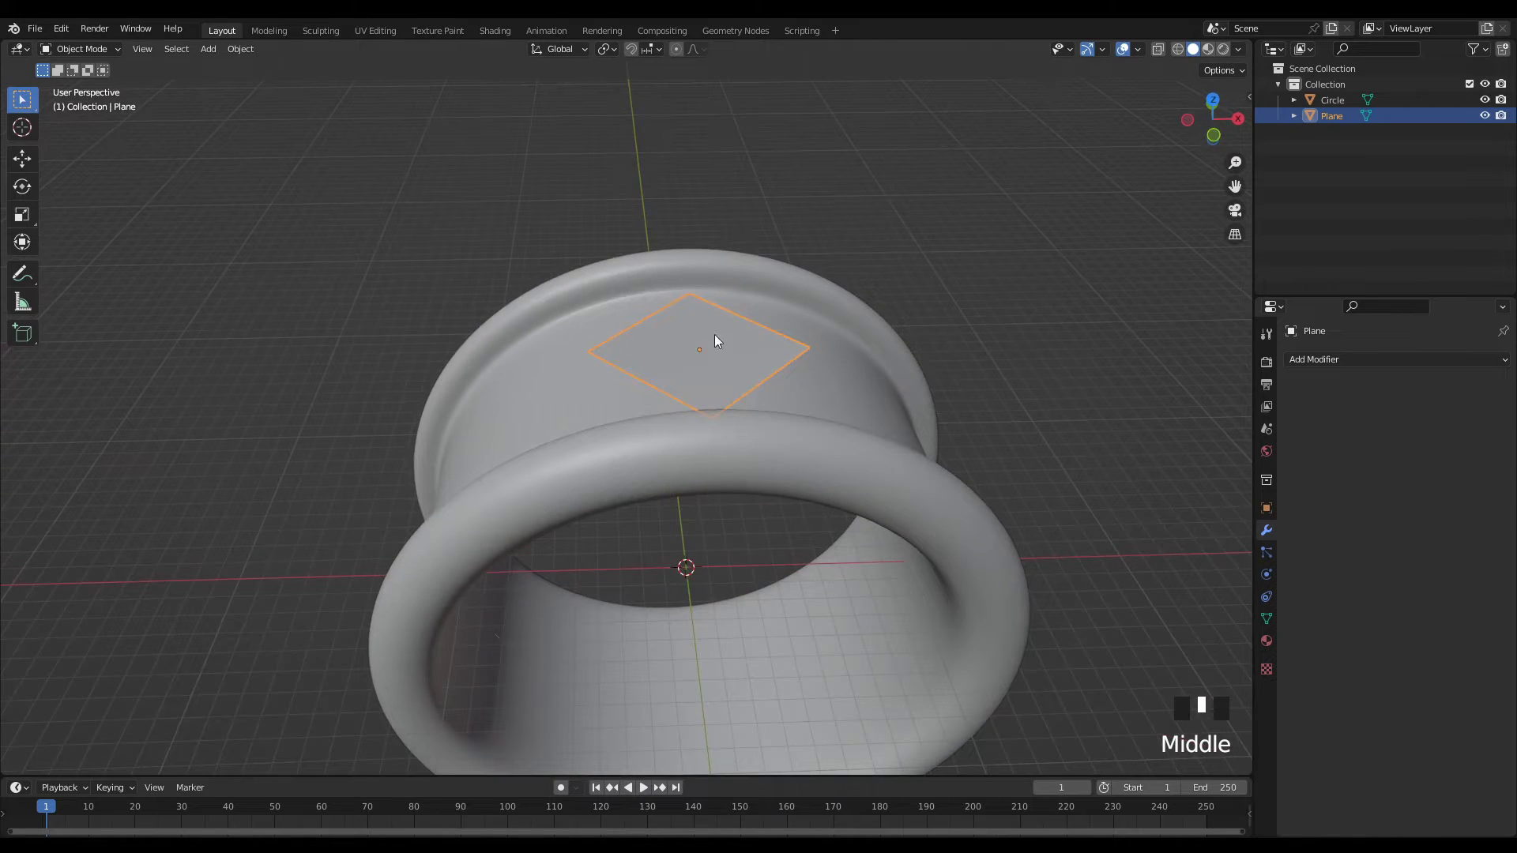
{"action": "middle_click_drag", "start_coordinate": [948, 379], "coordinate": [917, 410]}
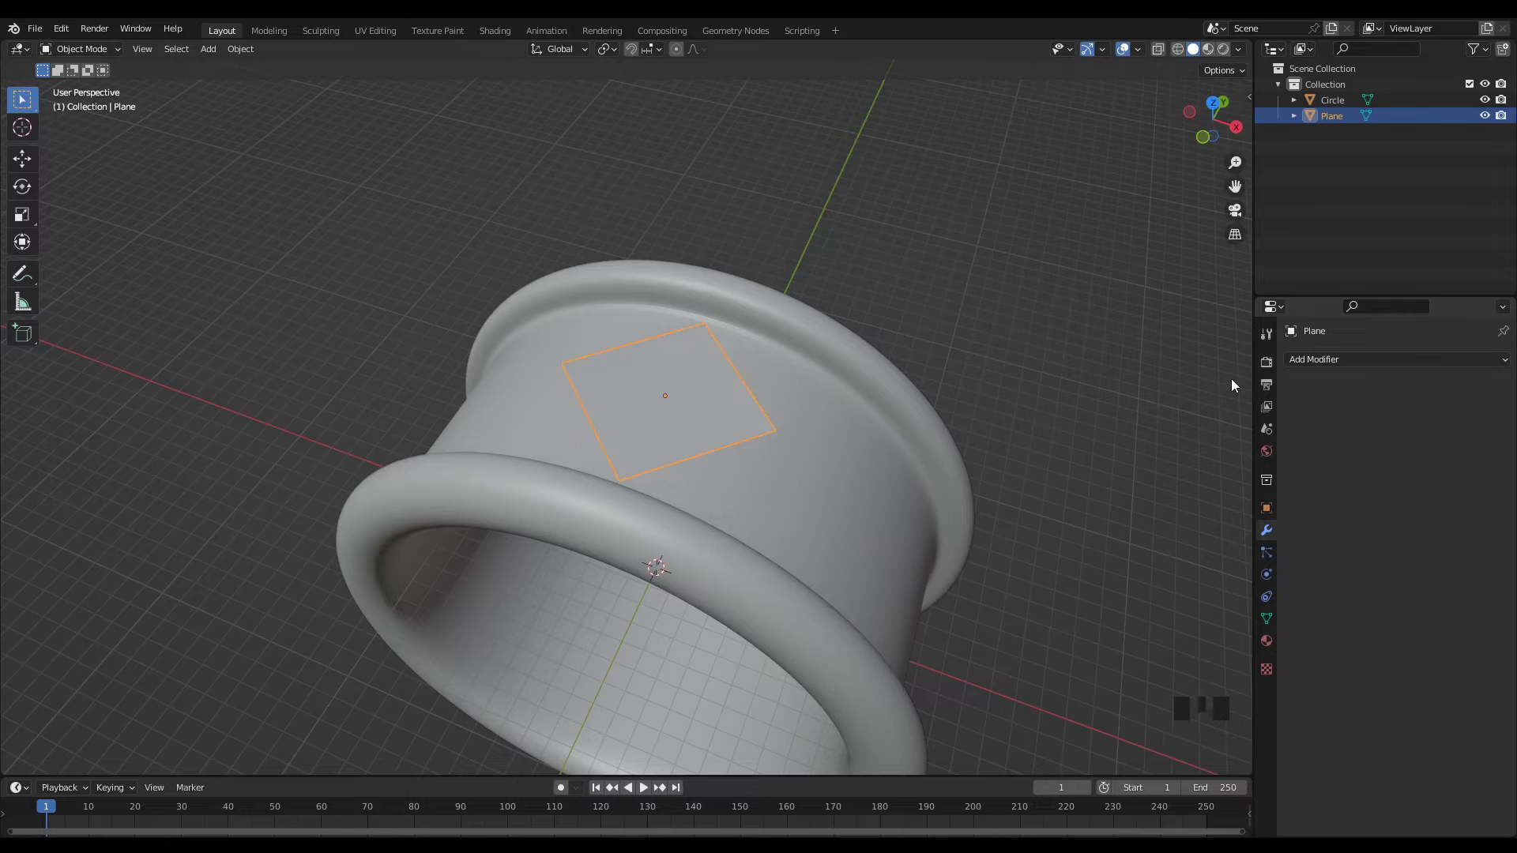
{"action": "left_click", "coordinate": [1433, 360]}
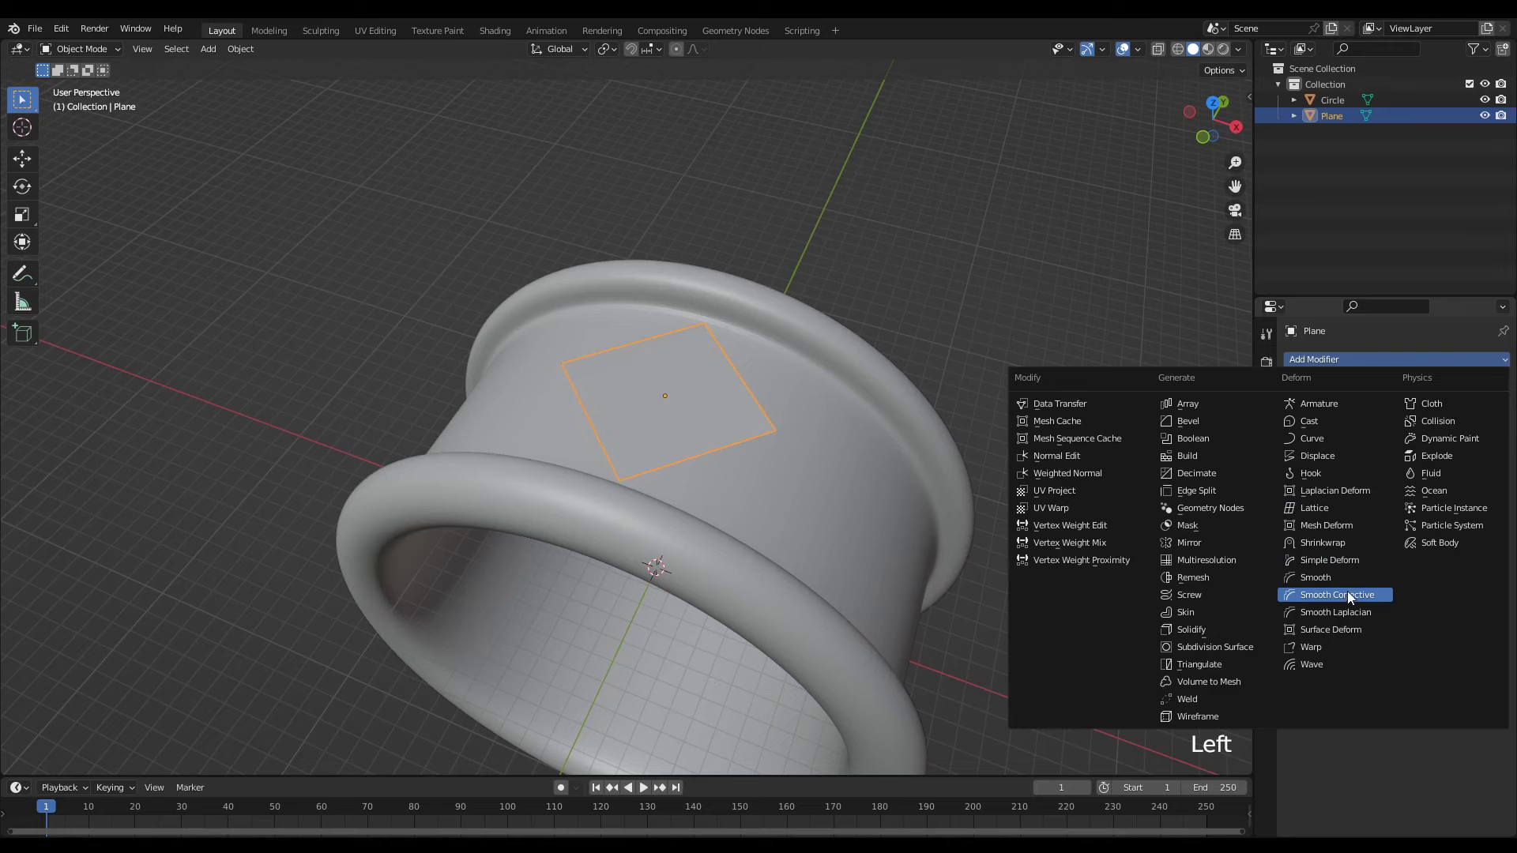
{"action": "left_click", "coordinate": [1334, 542]}
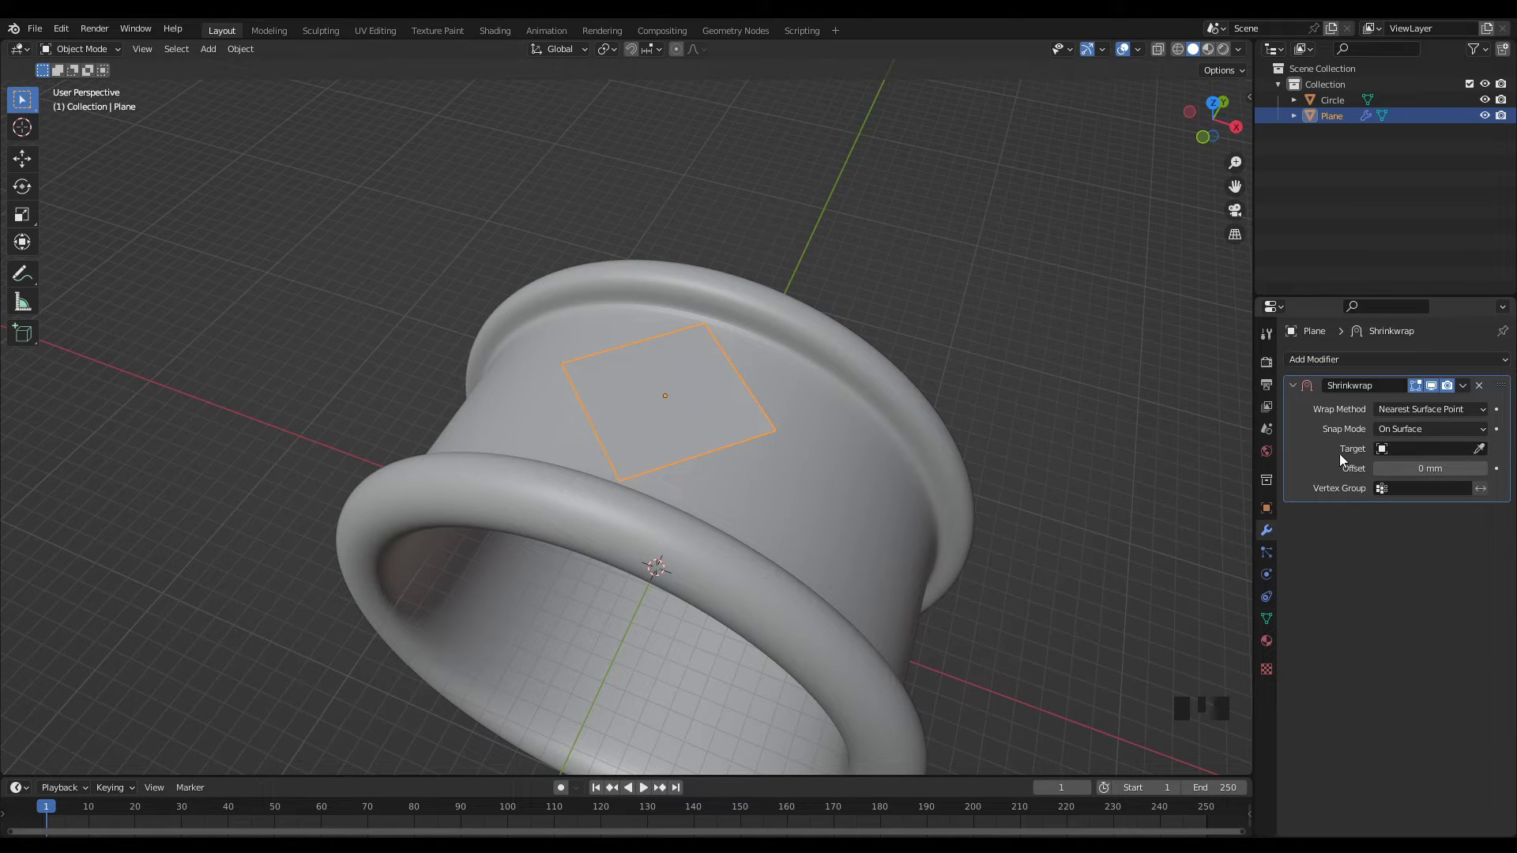
{"action": "left_click", "coordinate": [1480, 451]}
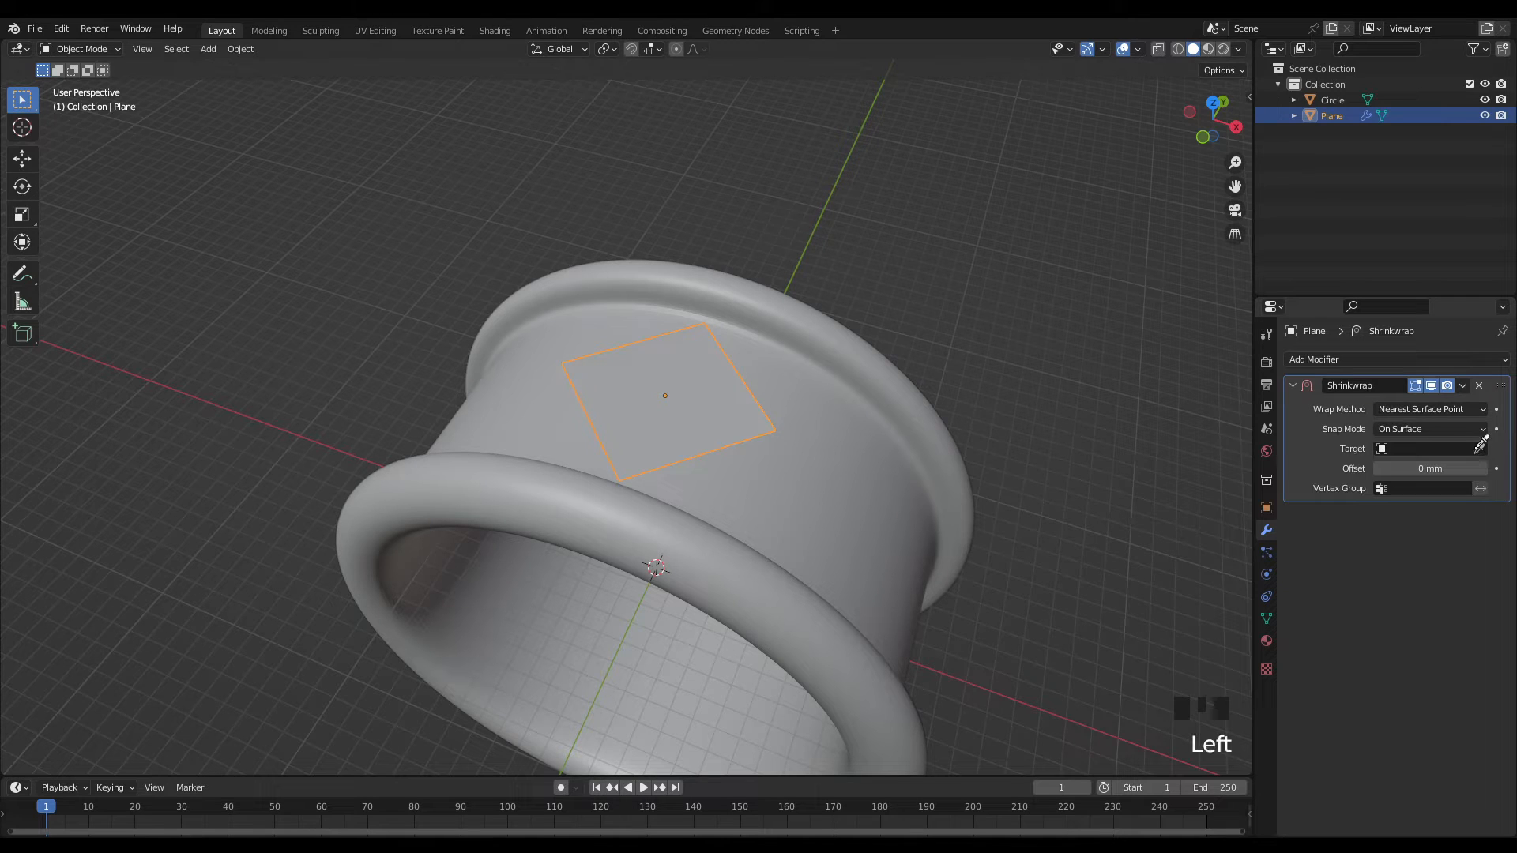
{"action": "left_click", "coordinate": [748, 494]}
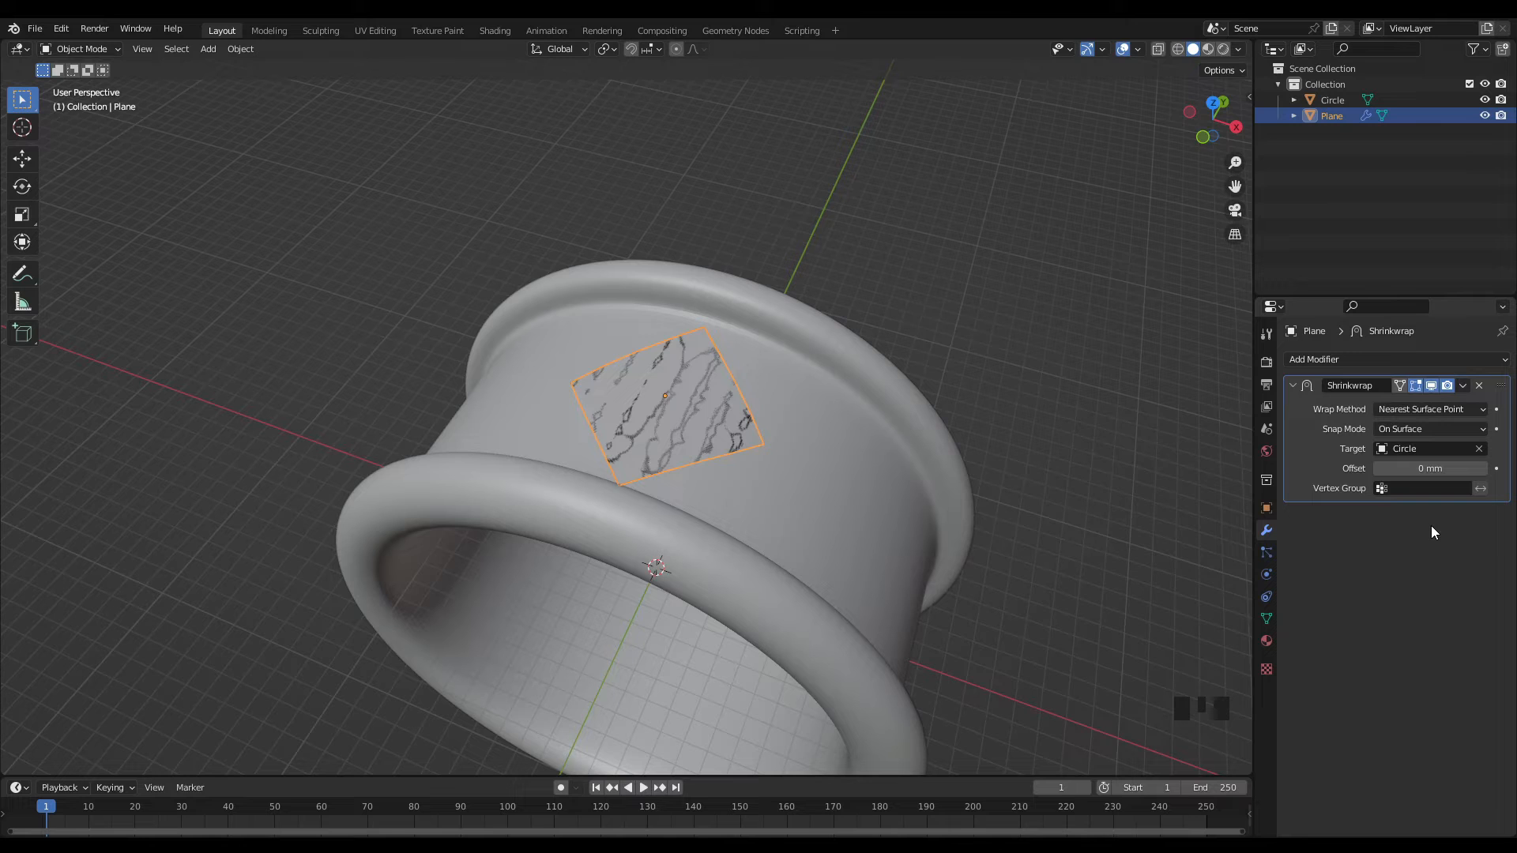
{"action": "left_click", "coordinate": [1291, 386]}
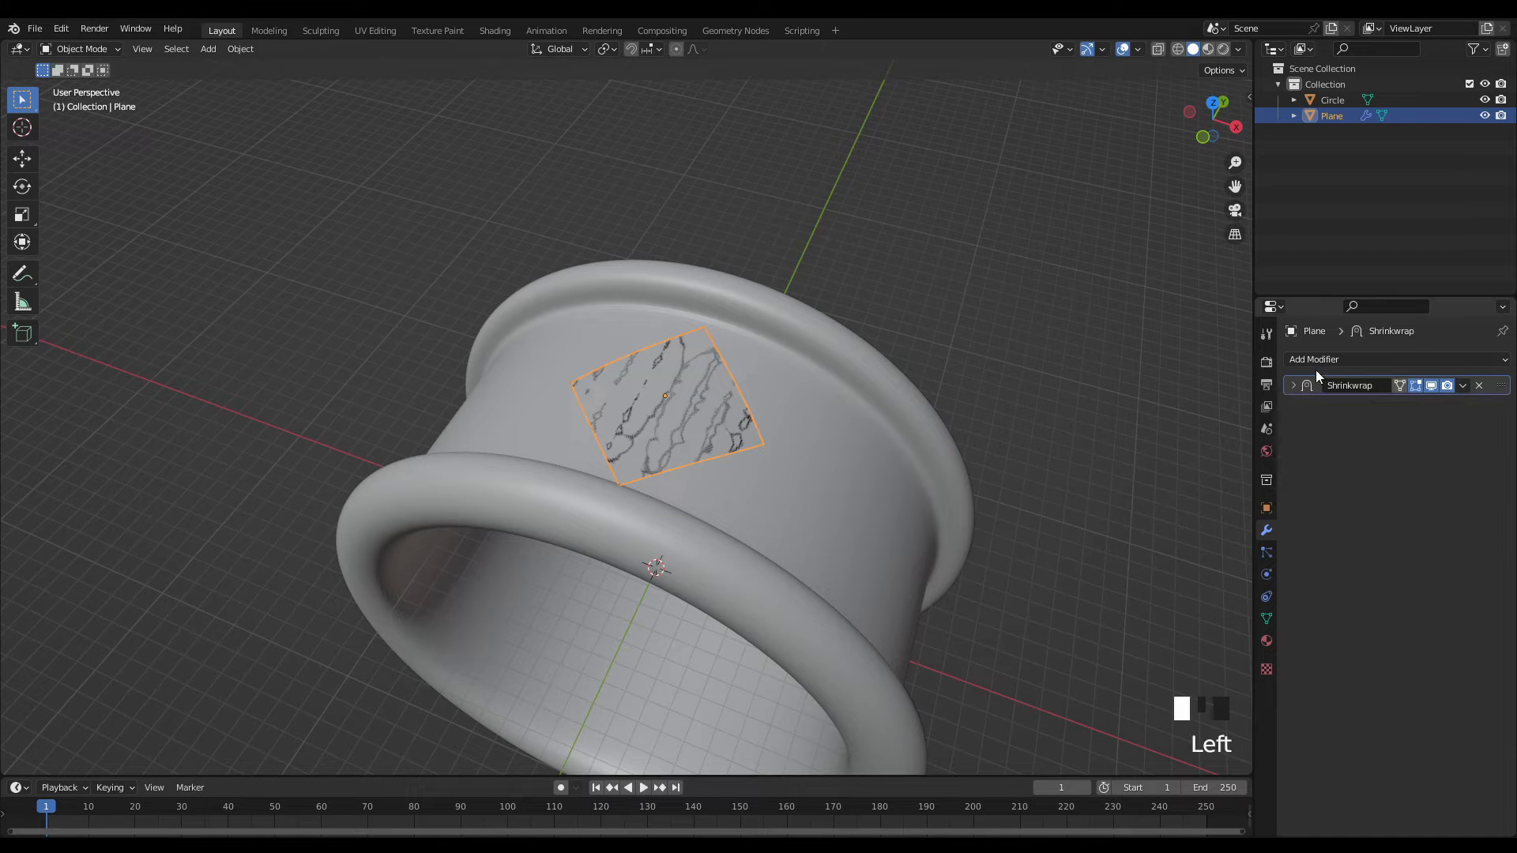
- Add a Solidify modifier to the plane with a thickness of -0.974 mm so it extends outward from the band
{"action": "left_click", "coordinate": [1350, 359]}
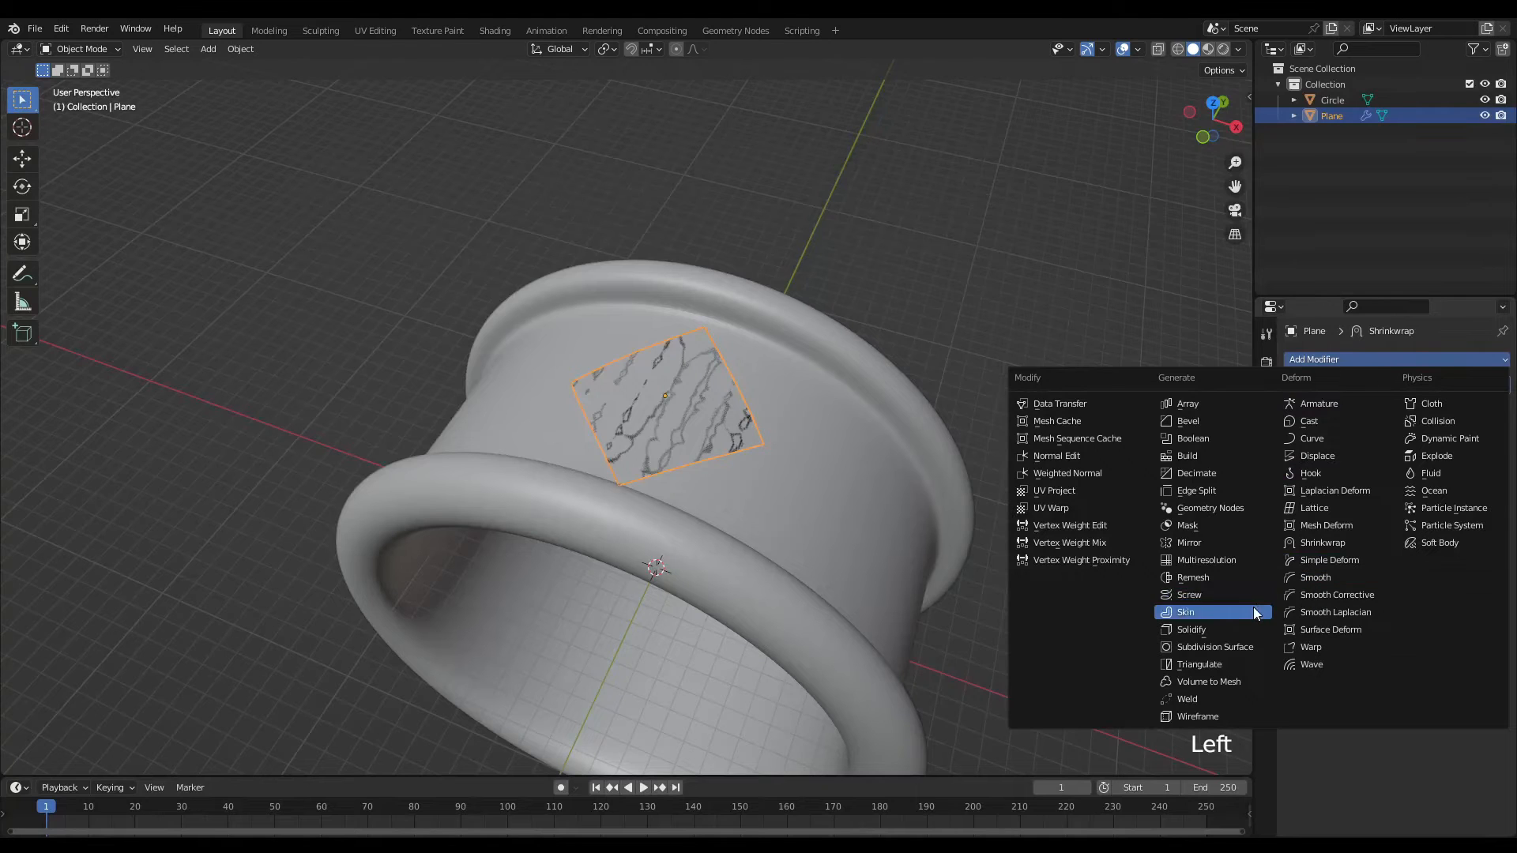
{"action": "left_click", "coordinate": [1225, 629]}
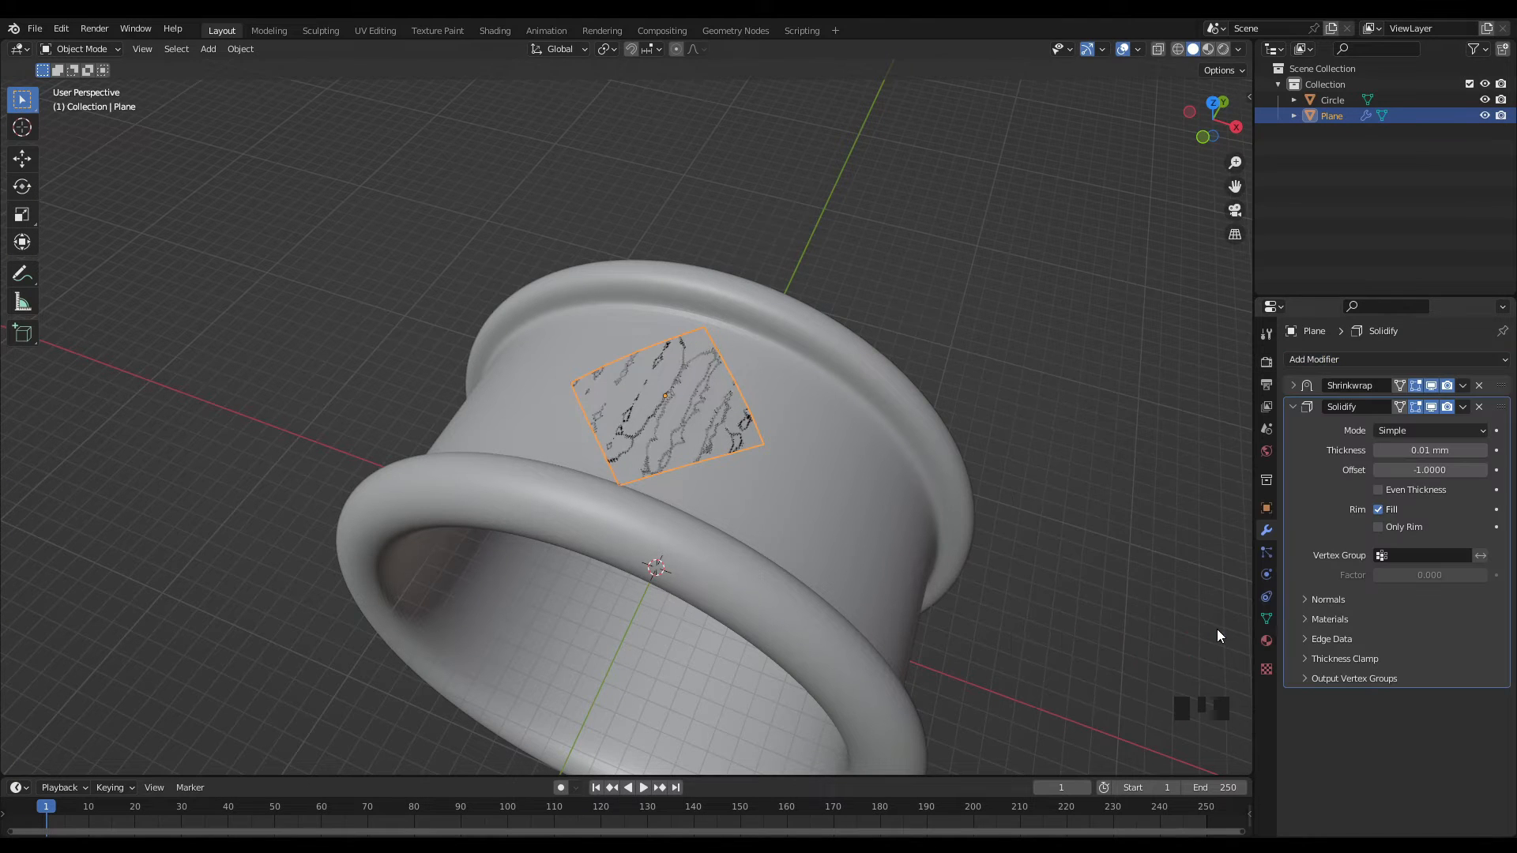
{"action": "middle_click_drag", "start_coordinate": [760, 421], "coordinate": [814, 545]}
{"action": "scroll", "coordinate": [825, 361], "scroll_direction": "up", "scroll_amount": 2}
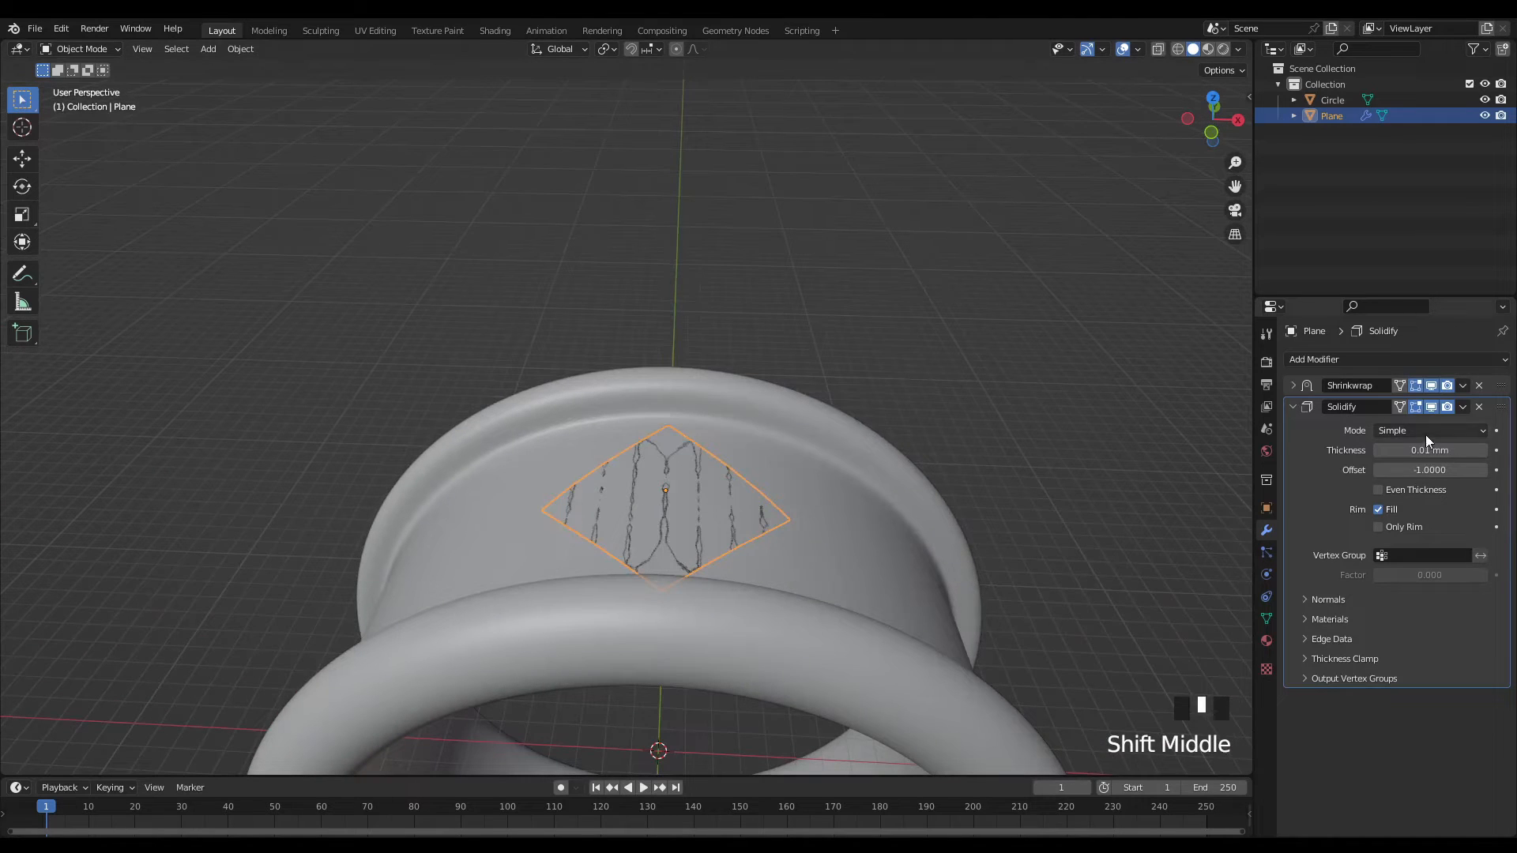
{"action": "left_click_drag", "start_coordinate": [1426, 450], "coordinate": [1340, 450]}
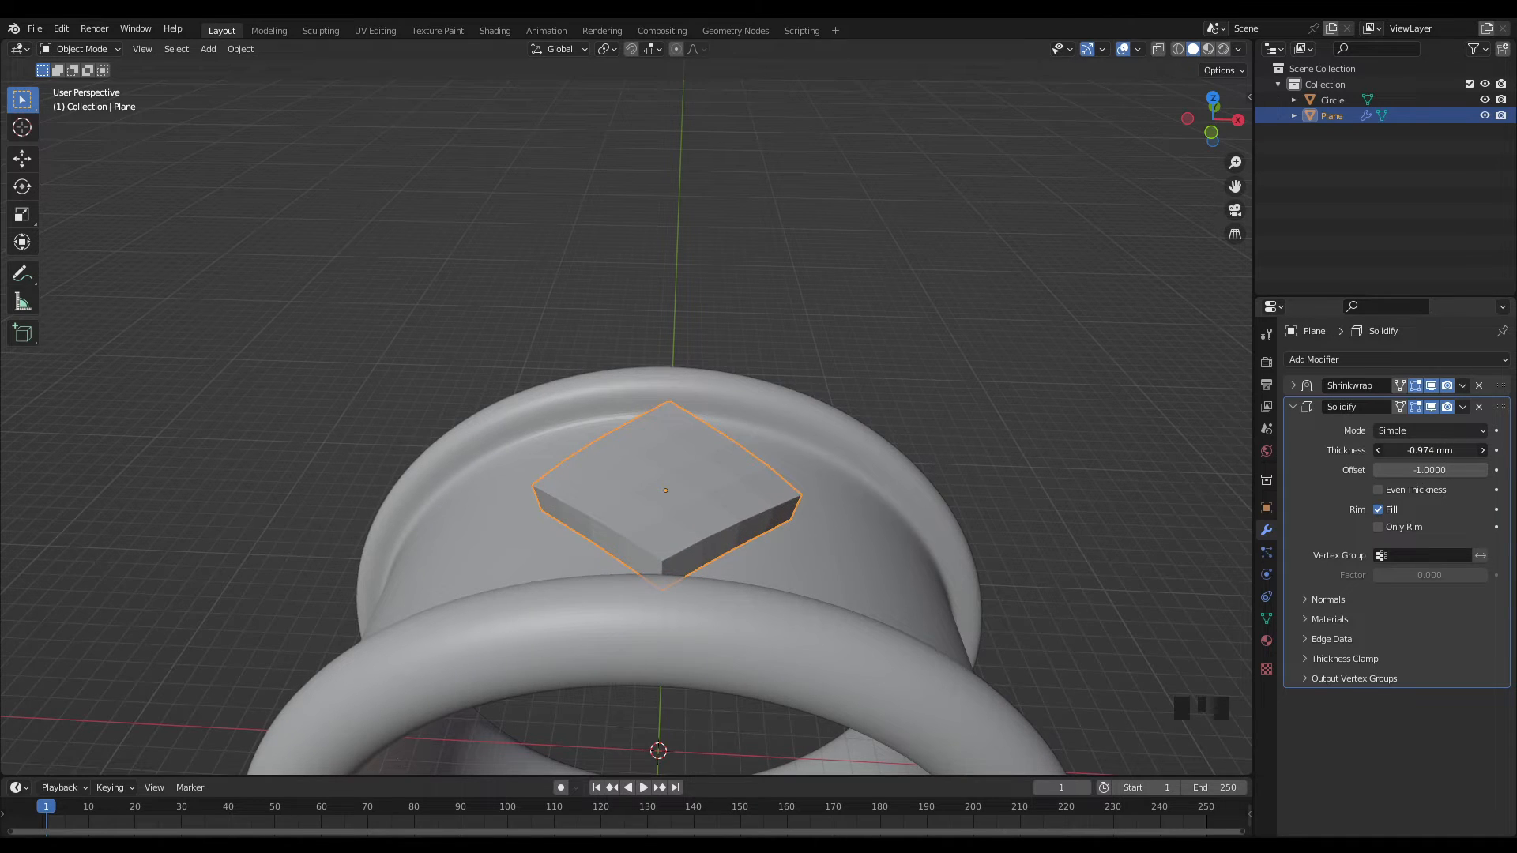
- With X-ray on in front view, set the plane's Shrinkwrap offset to -0.61 mm to sink it into the band
{"action": "middle_click_drag", "start_coordinate": [932, 379], "coordinate": [959, 343]}
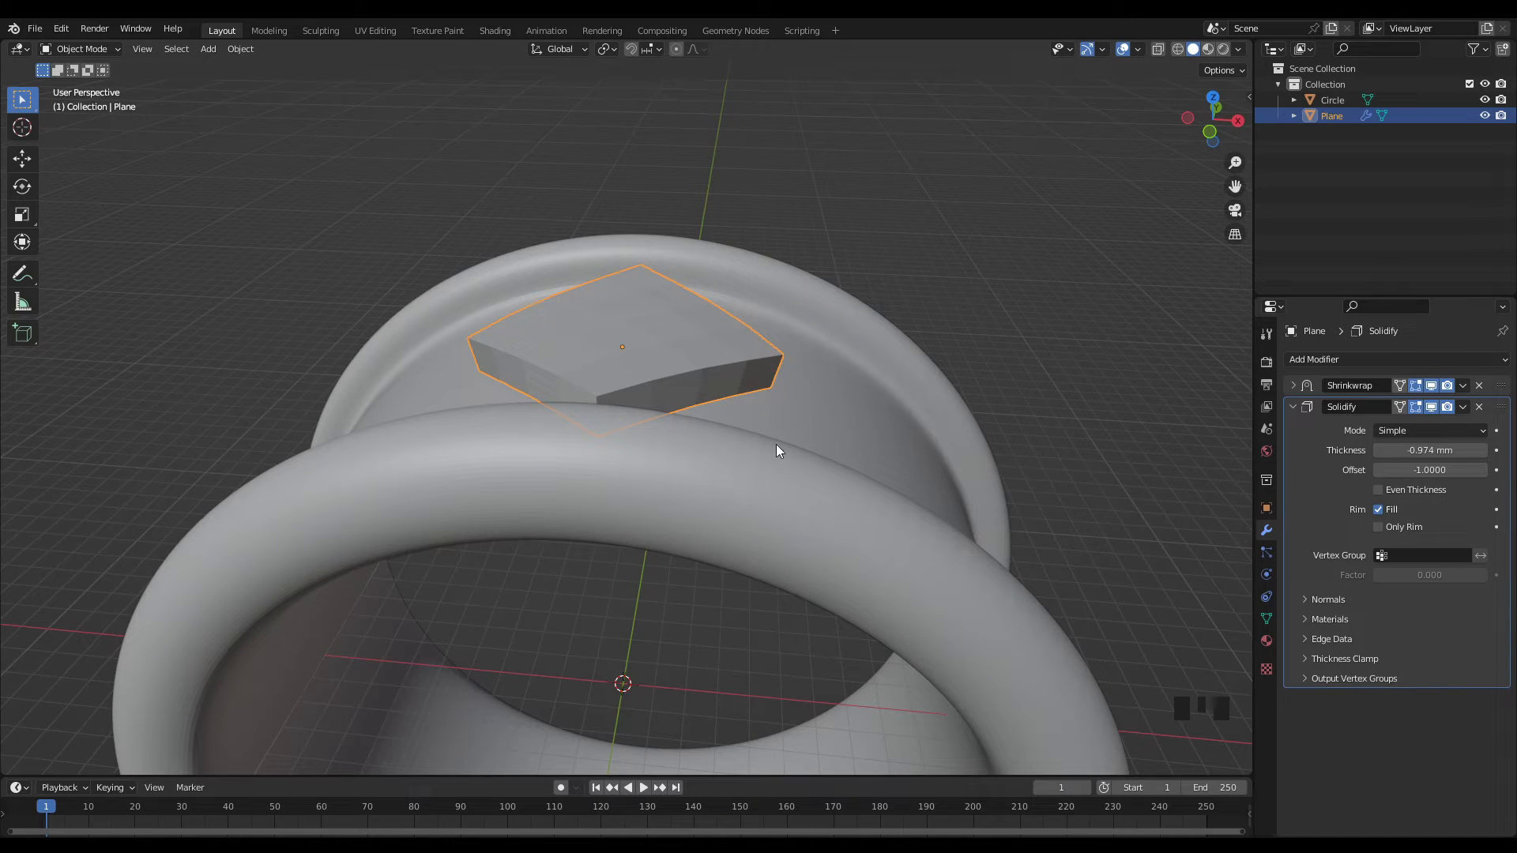
{"action": "middle_click_drag", "start_coordinate": [836, 455], "coordinate": [869, 408]}
{"action": "scroll", "coordinate": [748, 353], "scroll_direction": "up", "scroll_amount": 2}
{"action": "middle_click_drag", "start_coordinate": [748, 354], "coordinate": [870, 437], "text": "shift"}
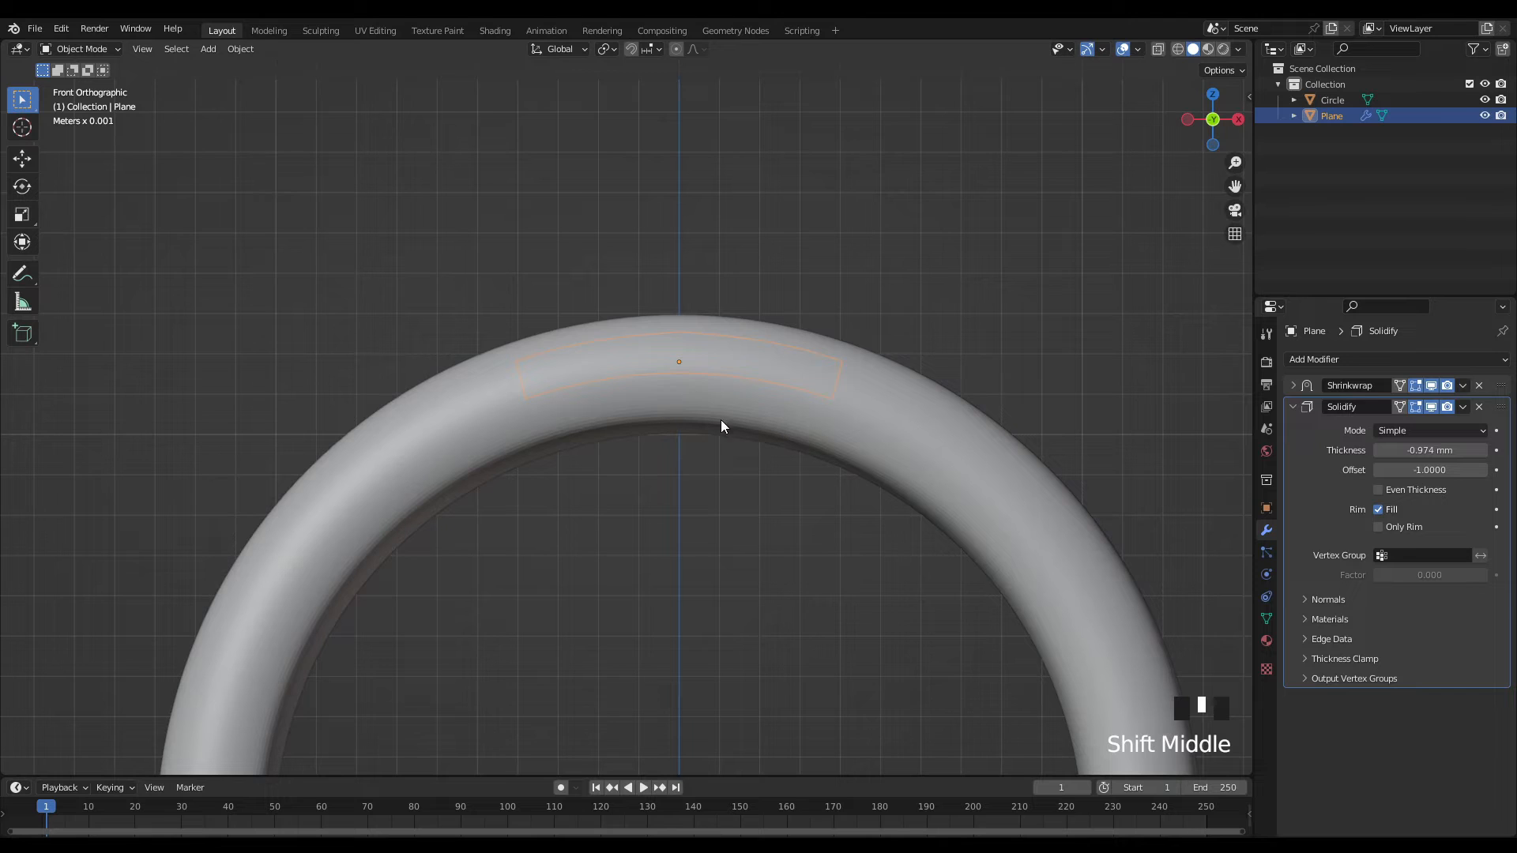
{"action": "key", "text": "alt+z"}
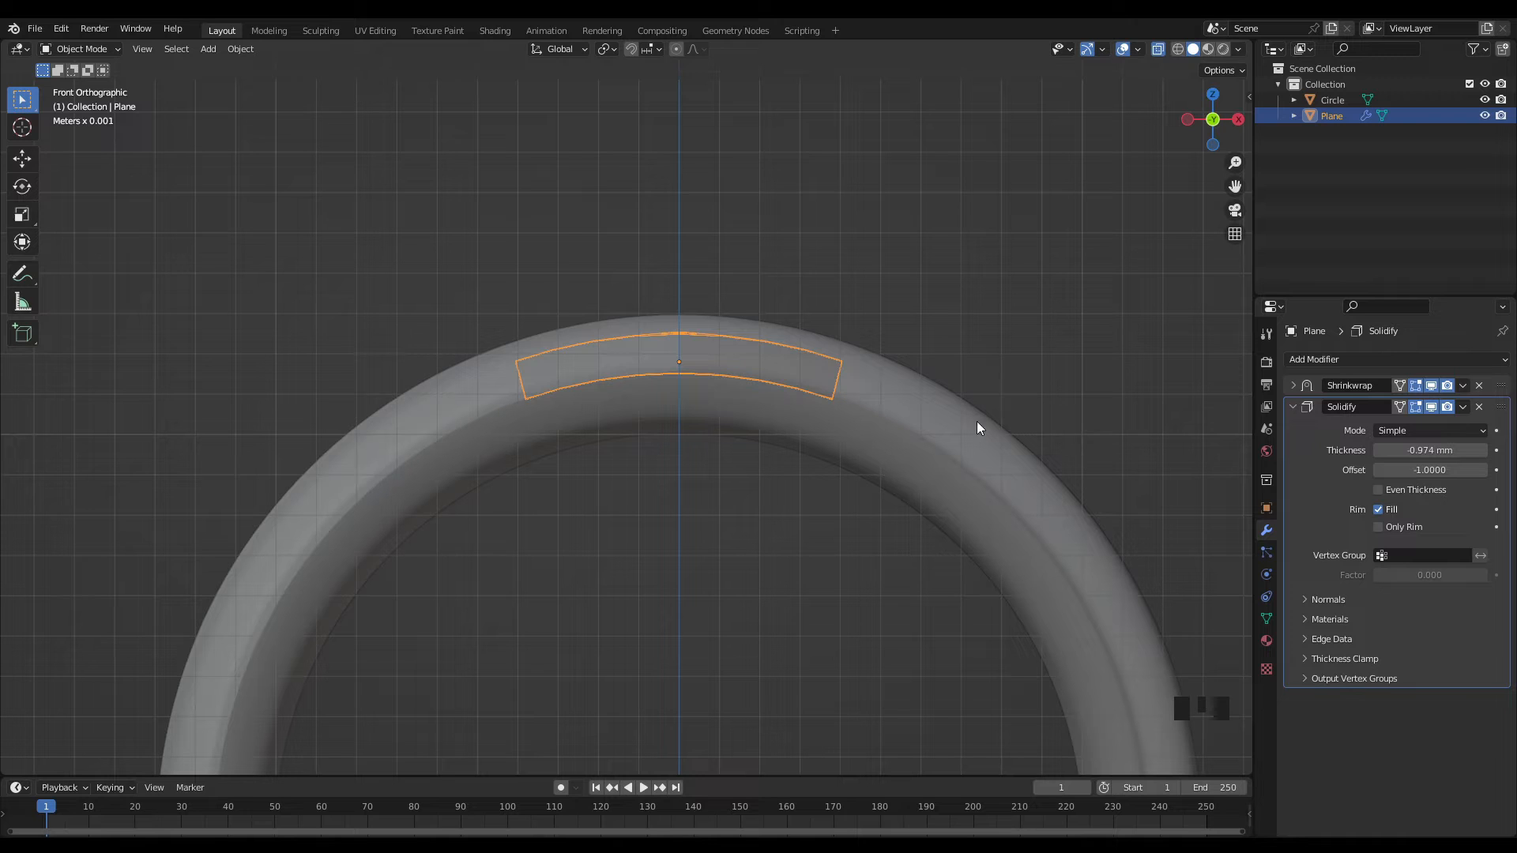
{"action": "left_click", "coordinate": [1293, 385]}
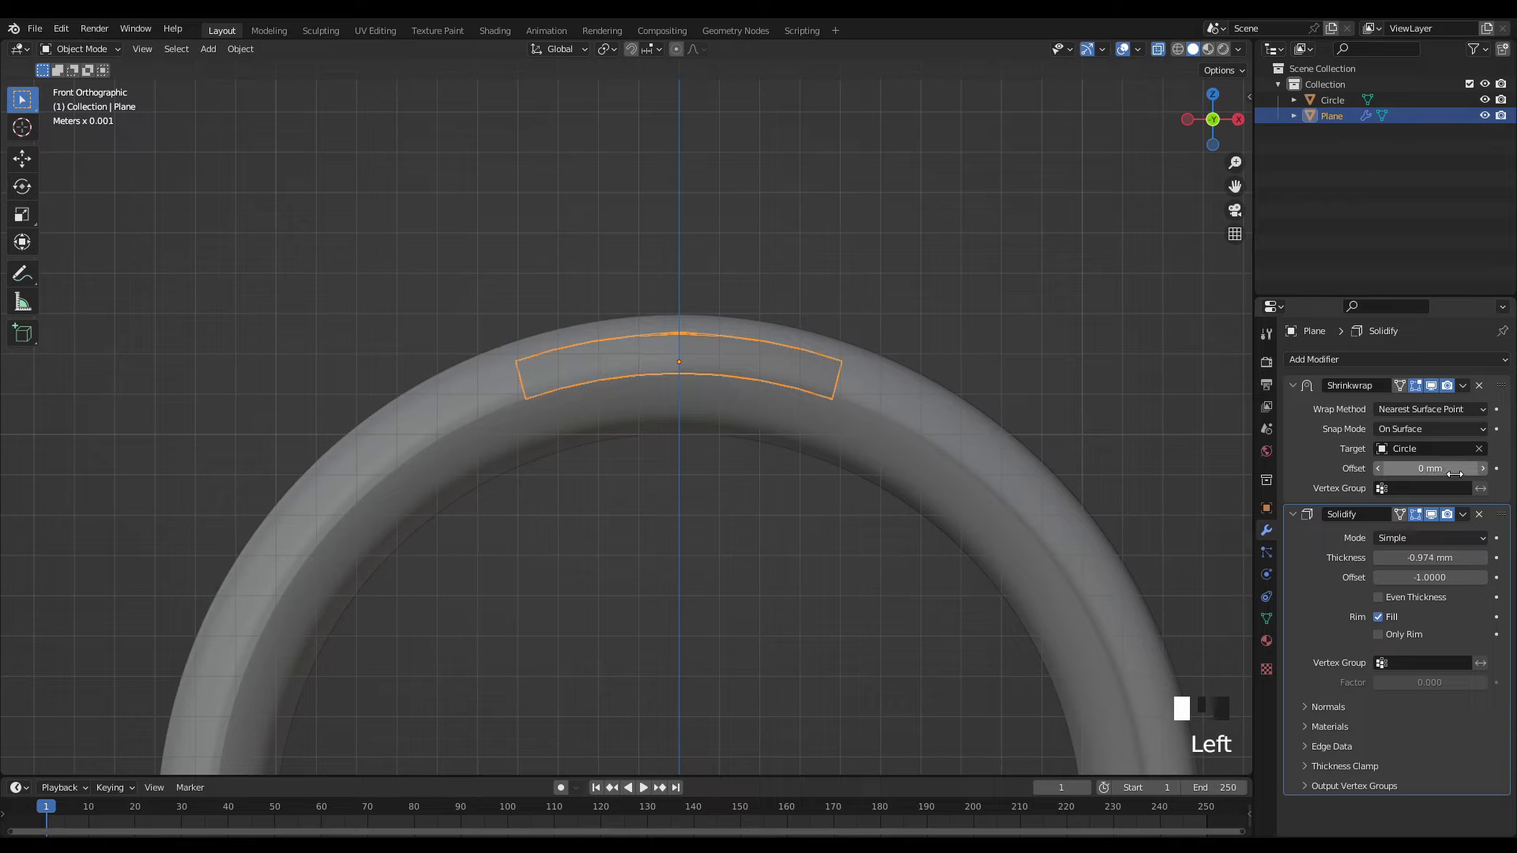
{"action": "left_click_drag", "start_coordinate": [1444, 469], "coordinate": [1402, 468]}
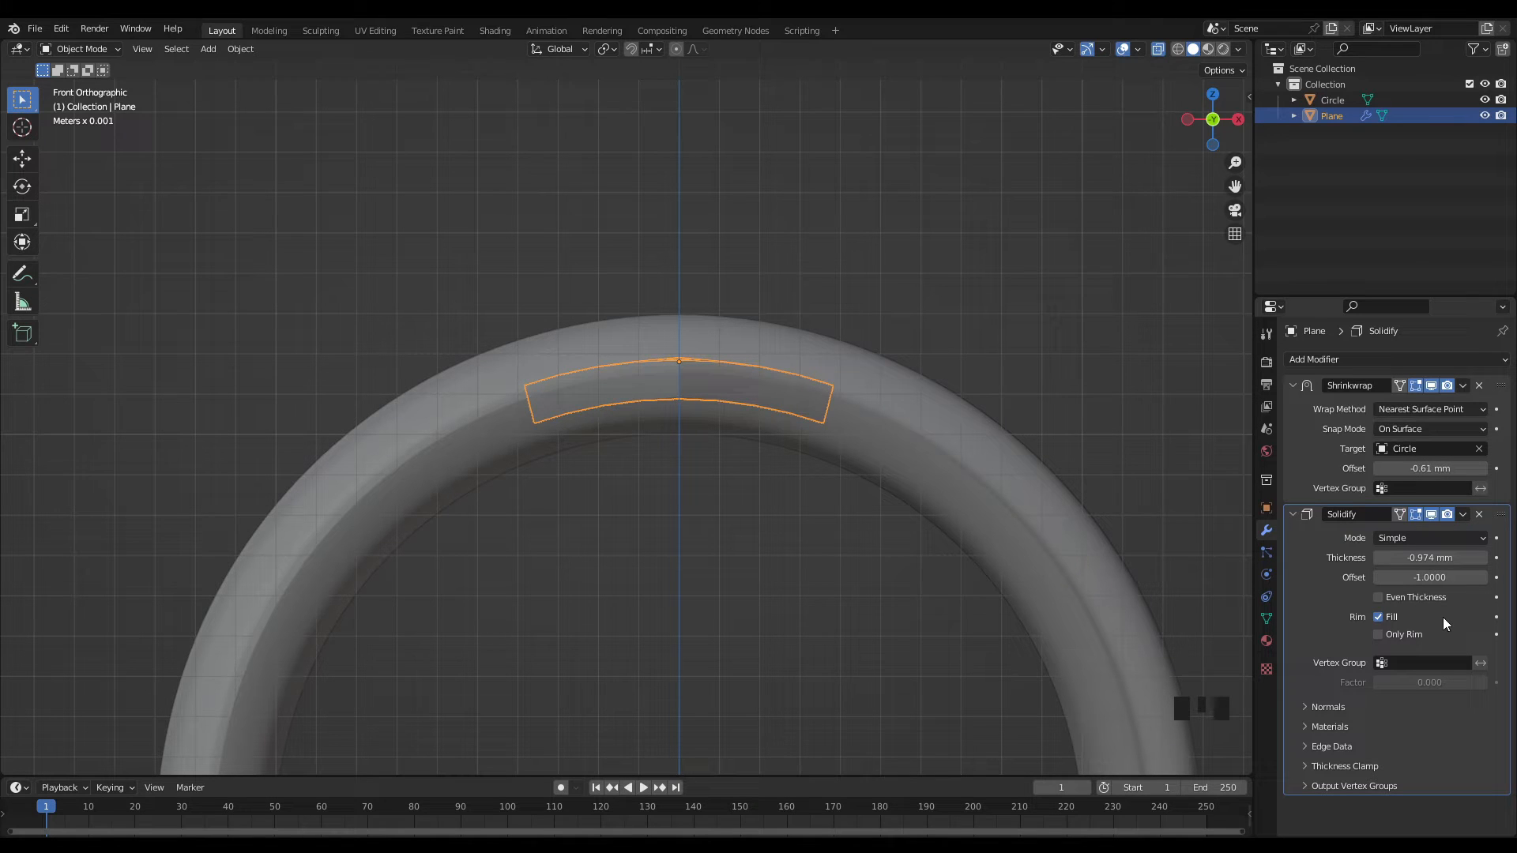
- Set the Solidify thickness to -1.904 mm so the plate's top nearly reaches the rim height, and collapse both modifiers
{"action": "left_click_drag", "start_coordinate": [1443, 558], "coordinate": [1407, 558]}
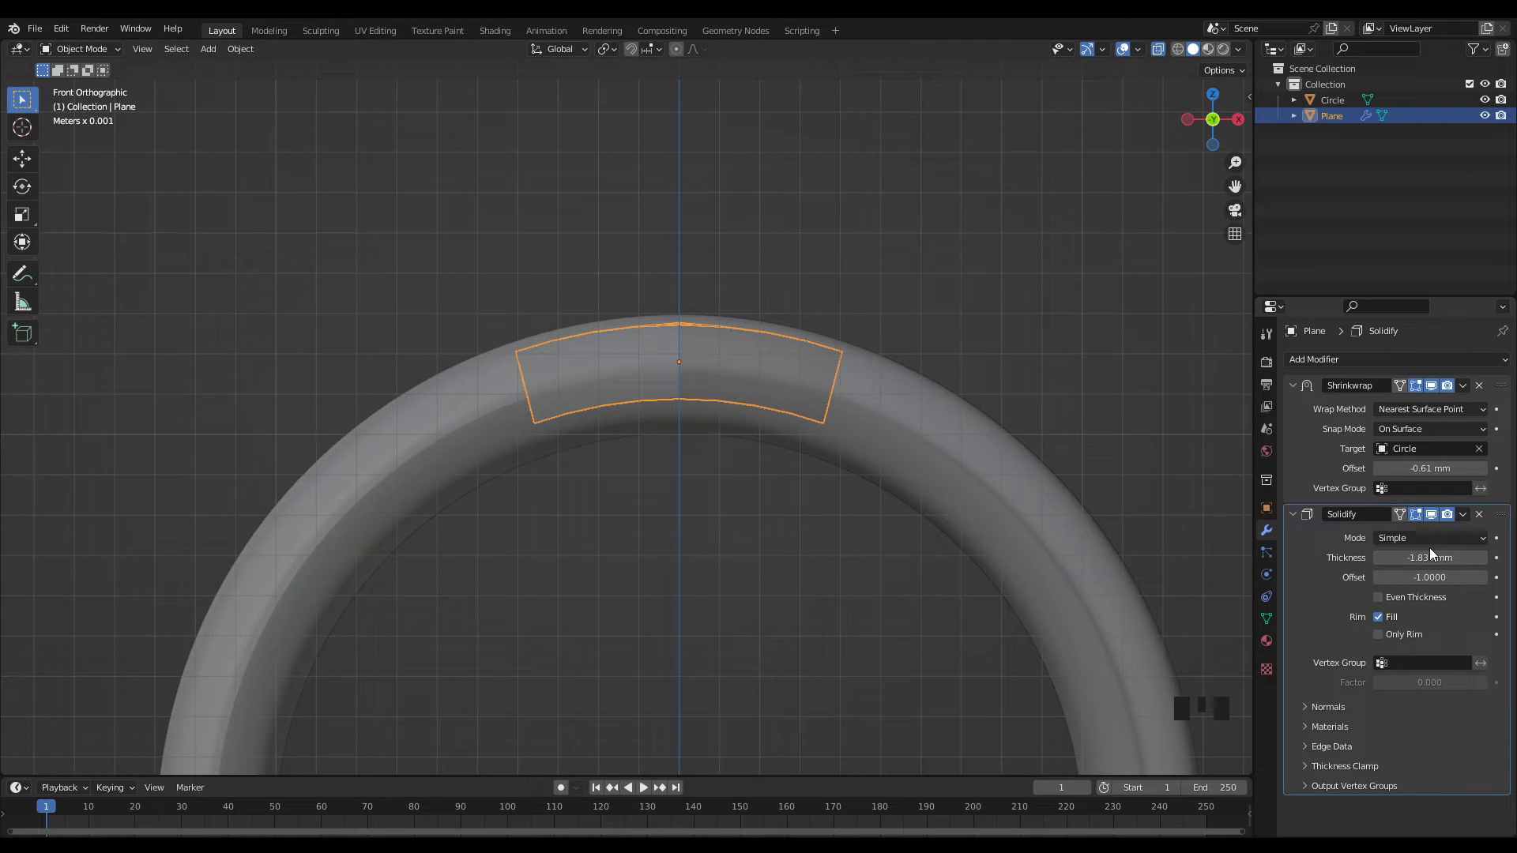
{"action": "left_click_drag", "start_coordinate": [1431, 558], "coordinate": [1403, 558]}
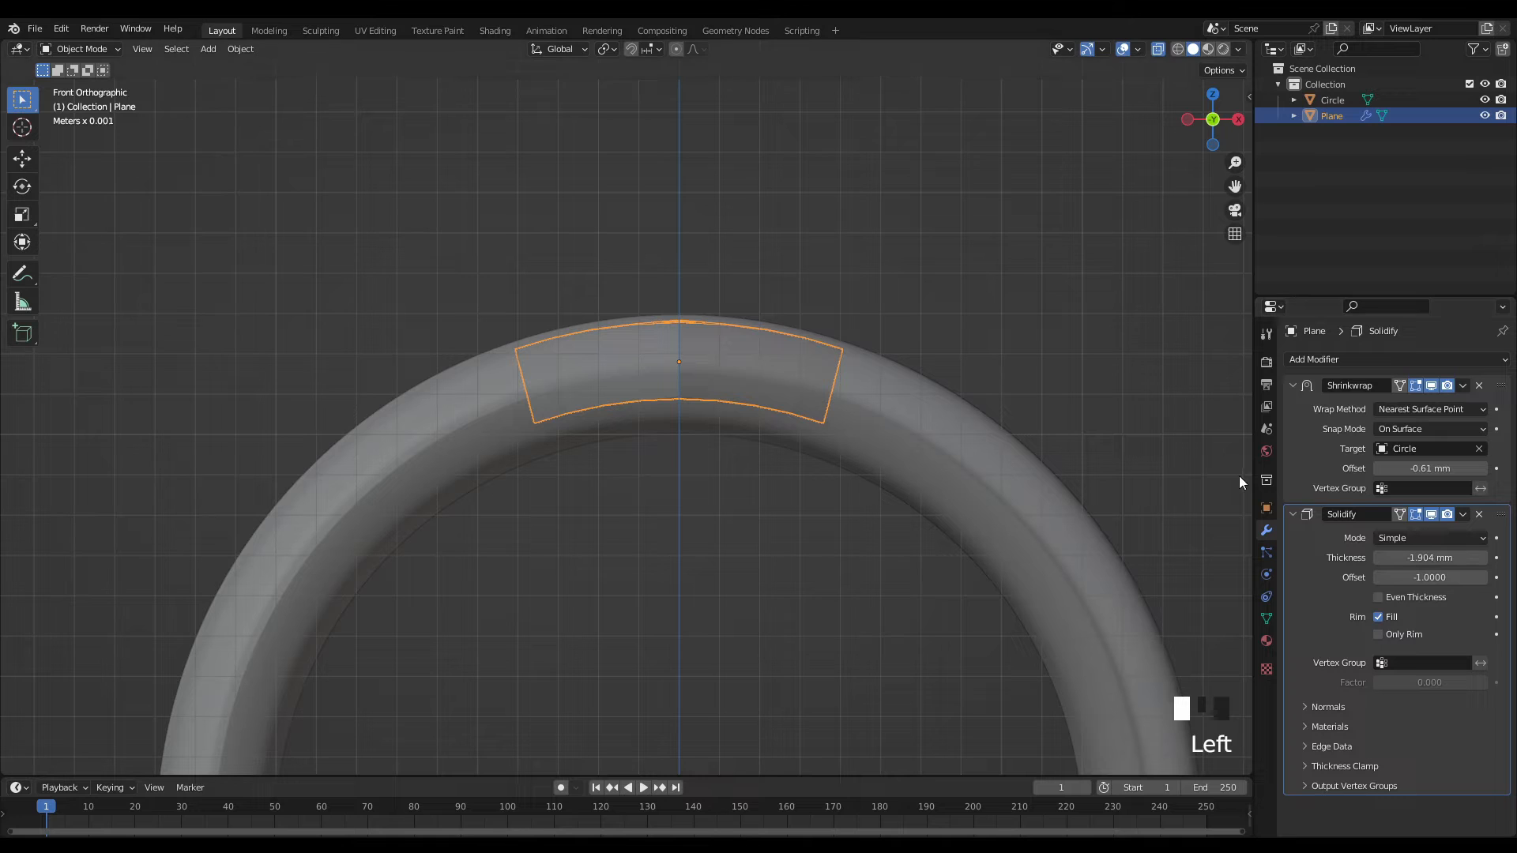
{"action": "left_click", "coordinate": [1293, 513]}
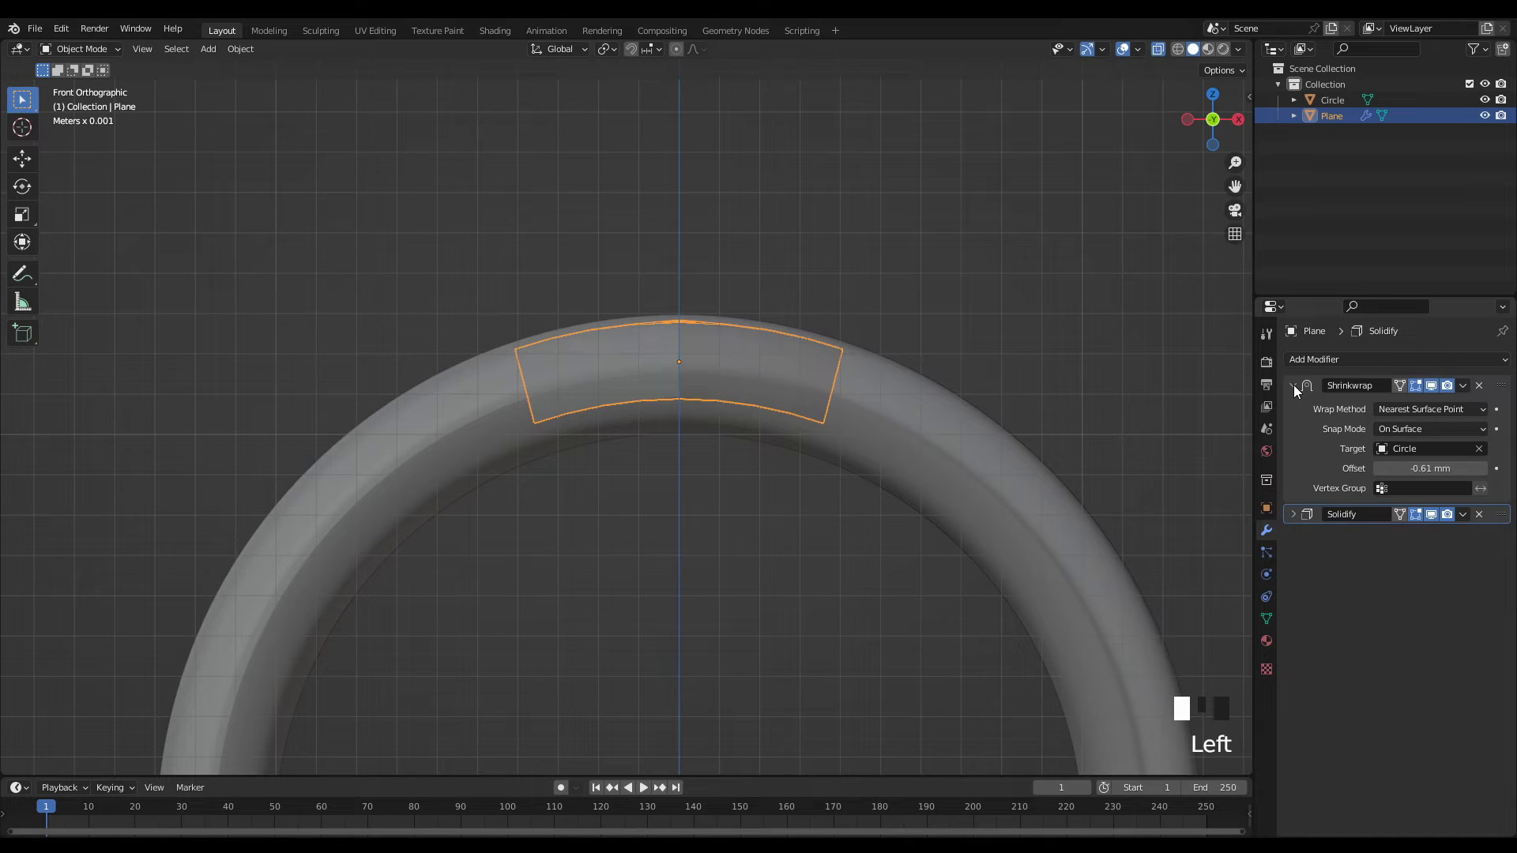
{"action": "left_click", "coordinate": [1293, 386]}
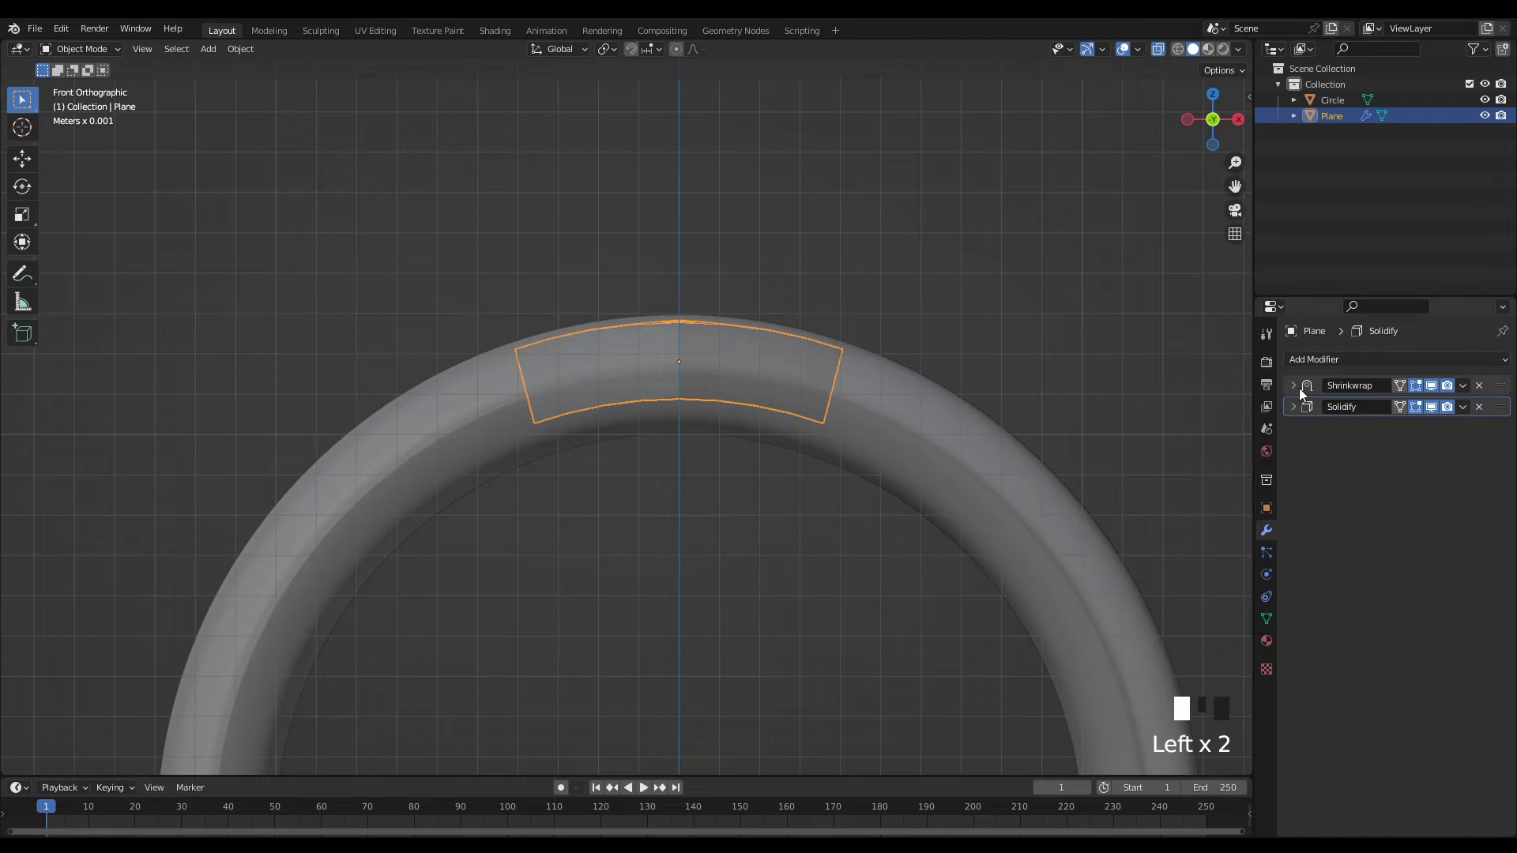
- Turn X-ray off and add a Catmull-Clark Subdivision Surface modifier with 2 viewport levels to the plane
{"action": "middle_click_drag", "start_coordinate": [933, 333], "coordinate": [864, 389]}
{"action": "scroll", "coordinate": [840, 414], "scroll_direction": "down", "scroll_amount": 2}
{"action": "key", "text": "alt+z"}
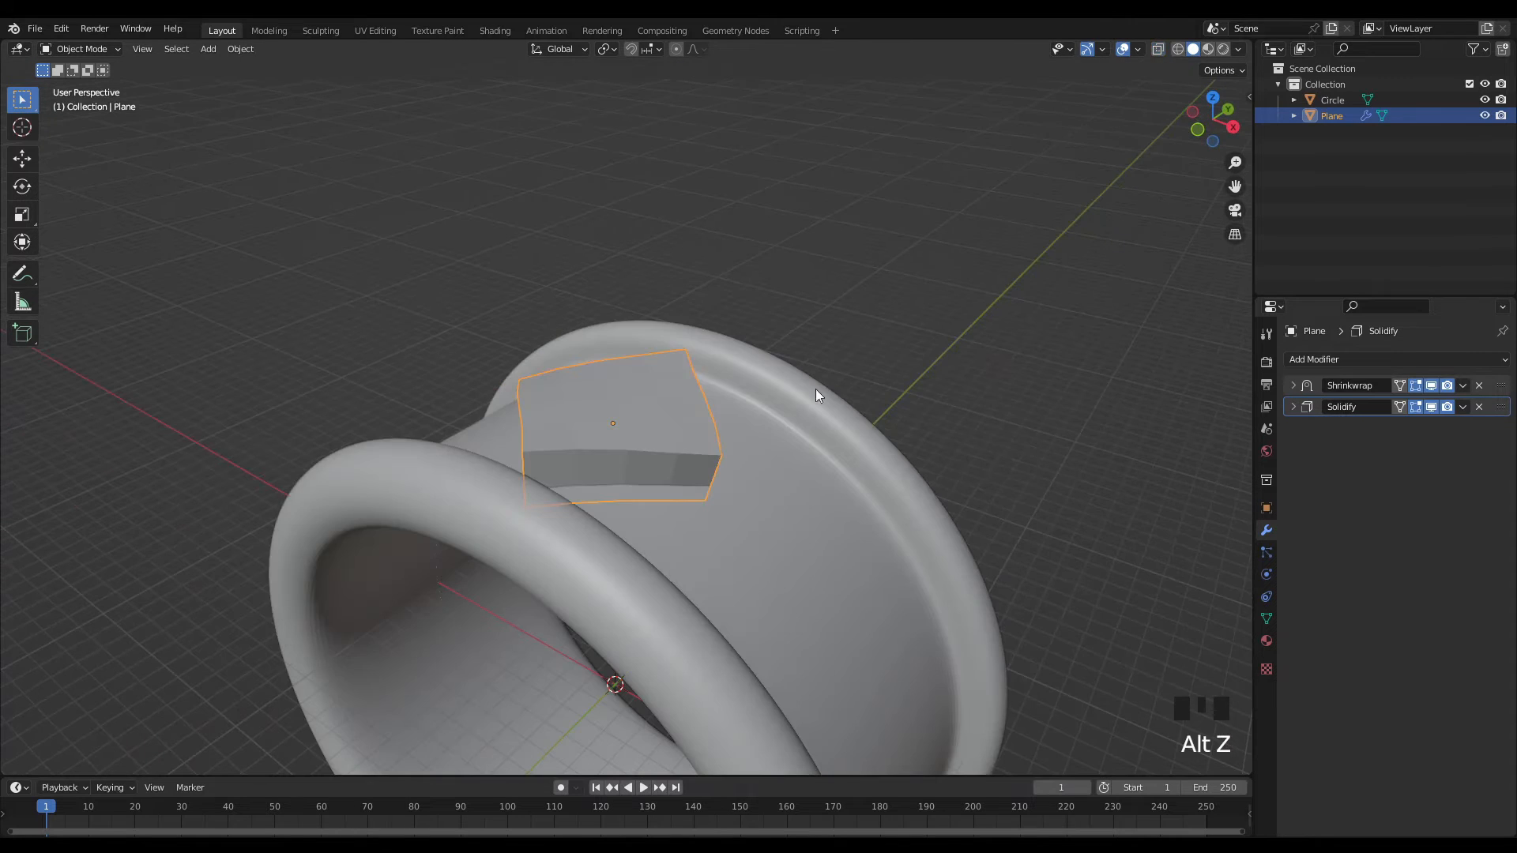
{"action": "scroll", "coordinate": [735, 448], "scroll_direction": "down", "scroll_amount": 1}
{"action": "middle_click_drag", "start_coordinate": [733, 448], "coordinate": [833, 434], "text": "shift"}
{"action": "scroll", "coordinate": [711, 424], "scroll_direction": "up", "scroll_amount": 2}
{"action": "middle_click_drag", "start_coordinate": [711, 423], "coordinate": [813, 450], "text": "shift"}
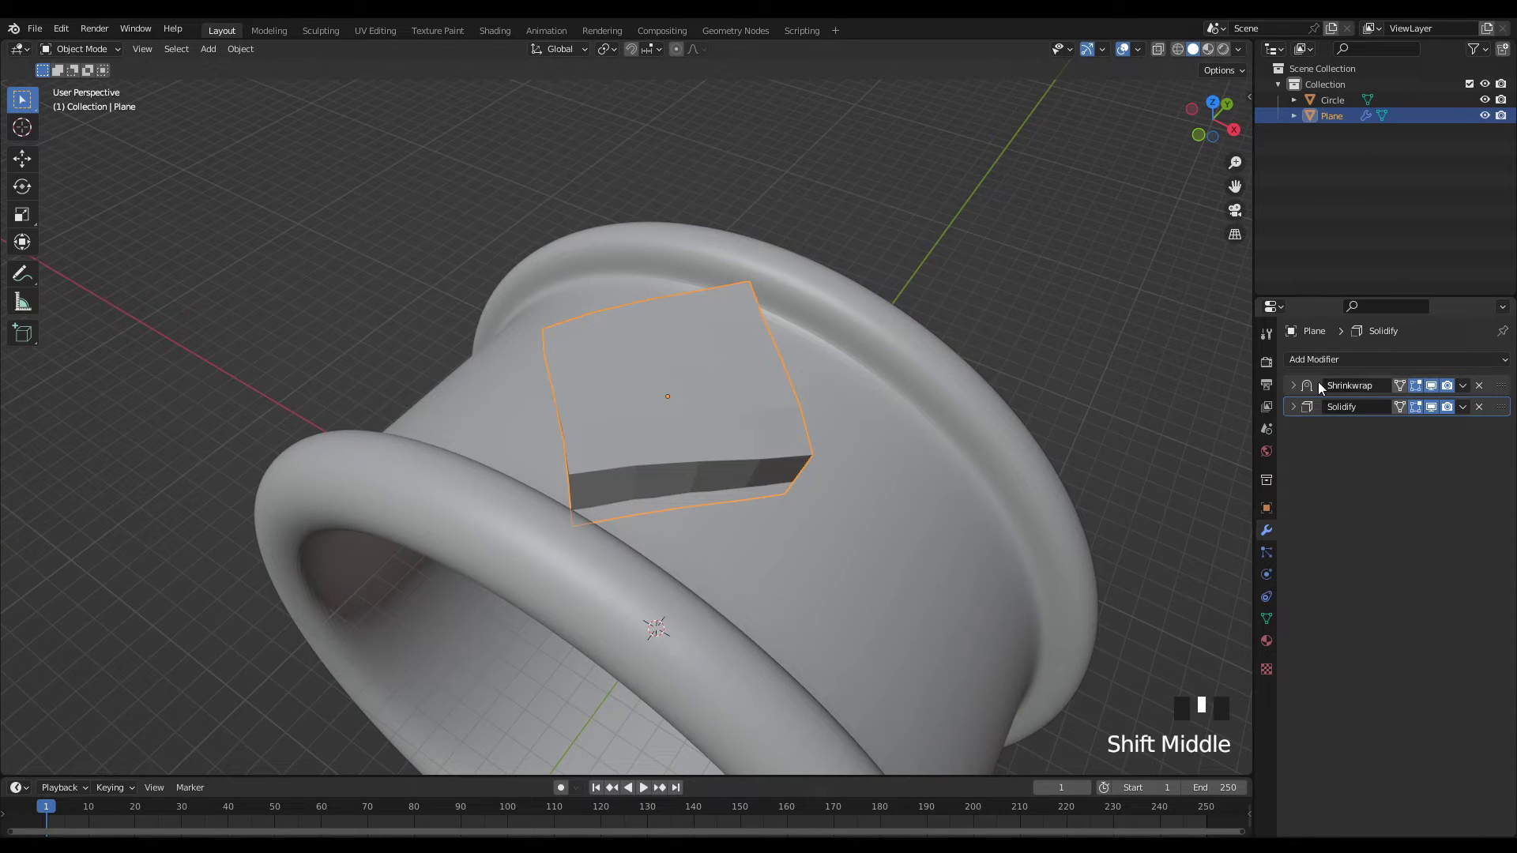
{"action": "left_click", "coordinate": [1335, 359]}
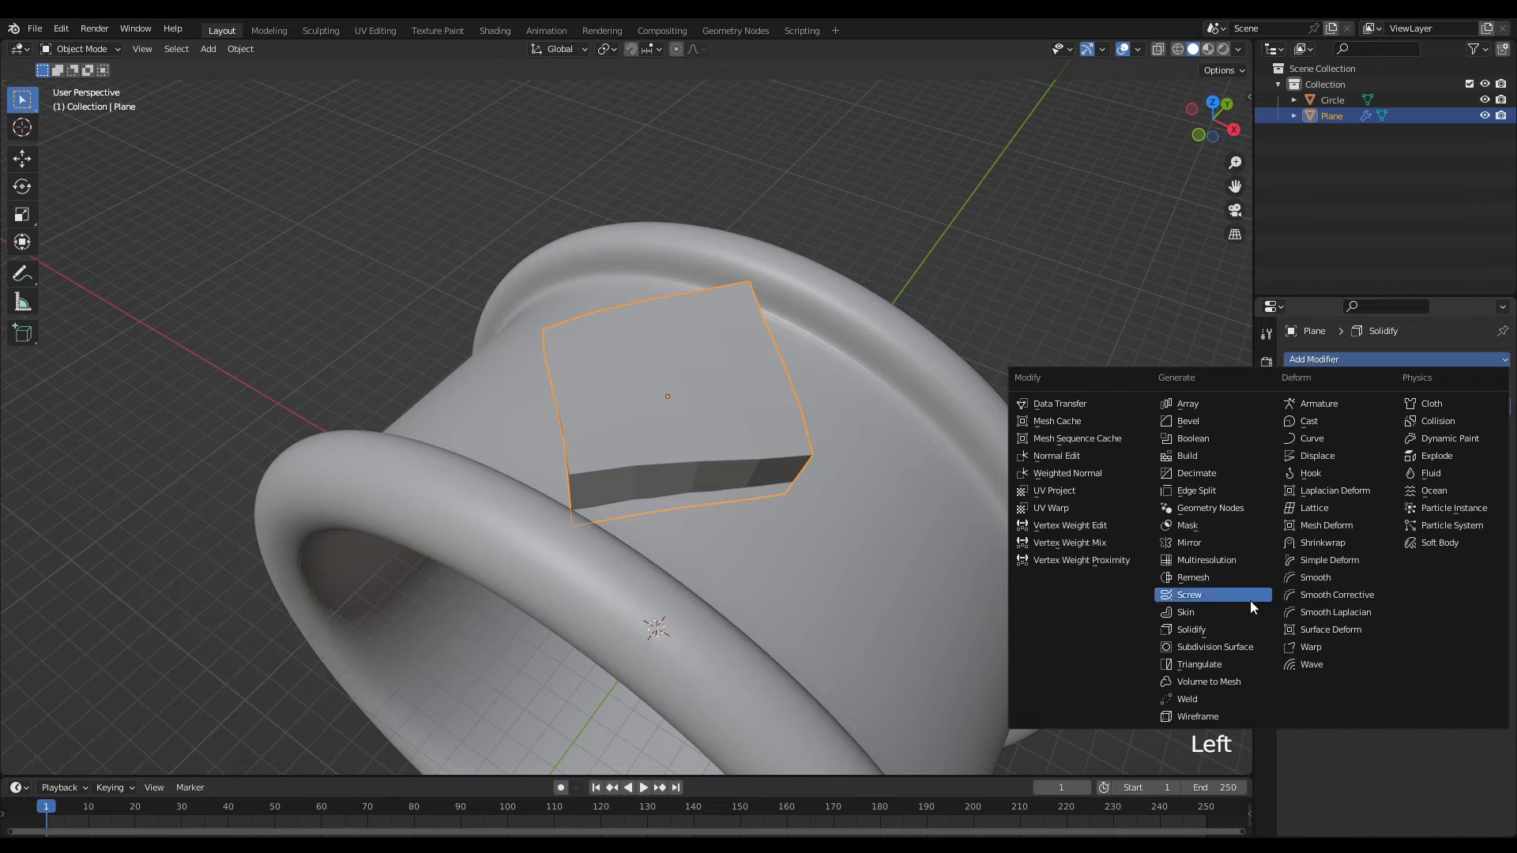
{"action": "left_click", "coordinate": [1221, 650]}
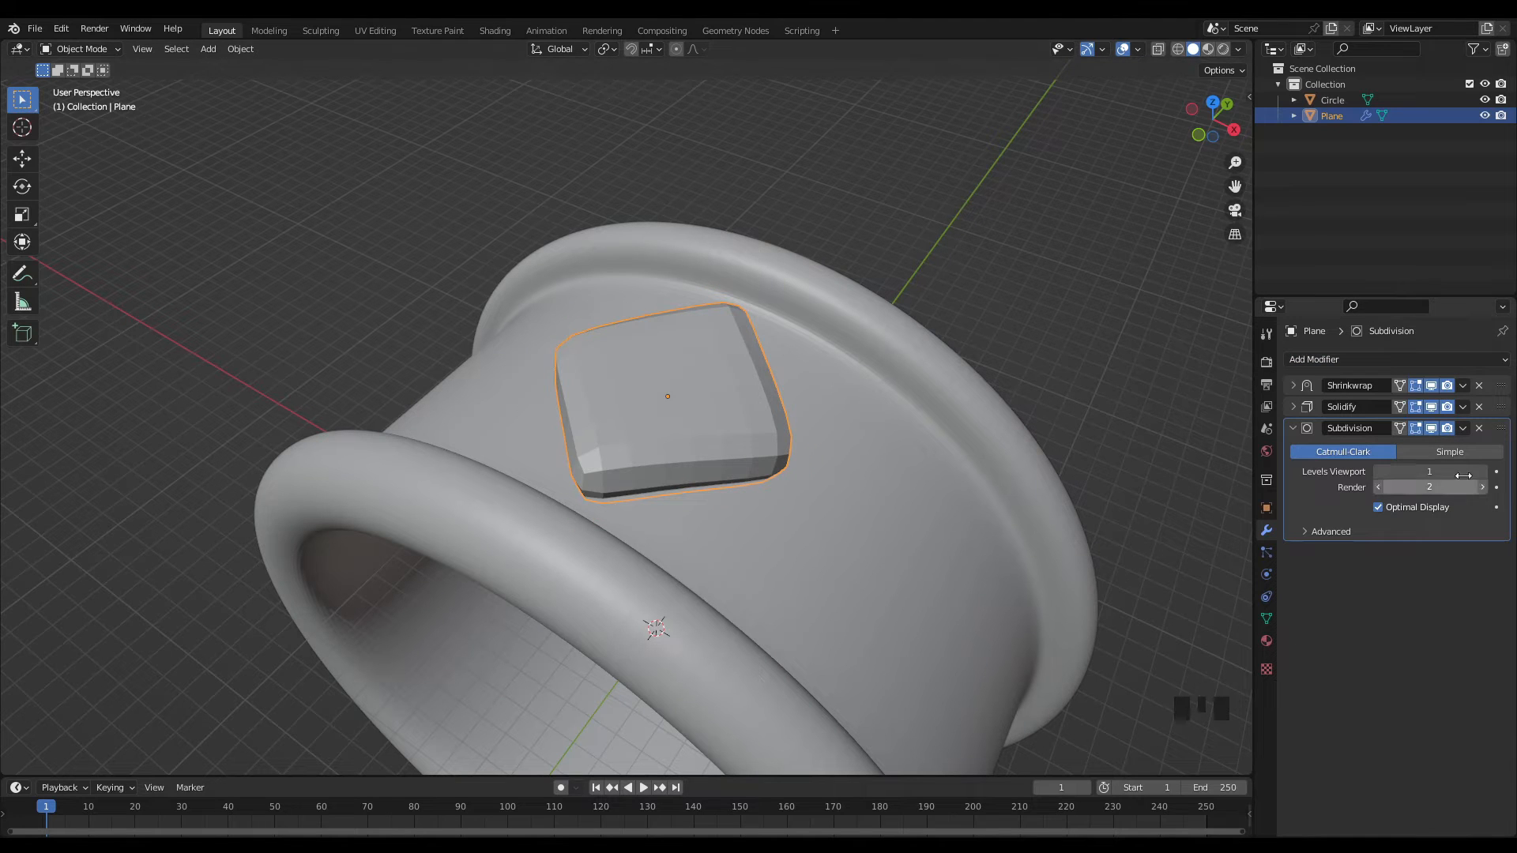
{"action": "left_click", "coordinate": [1484, 471]}
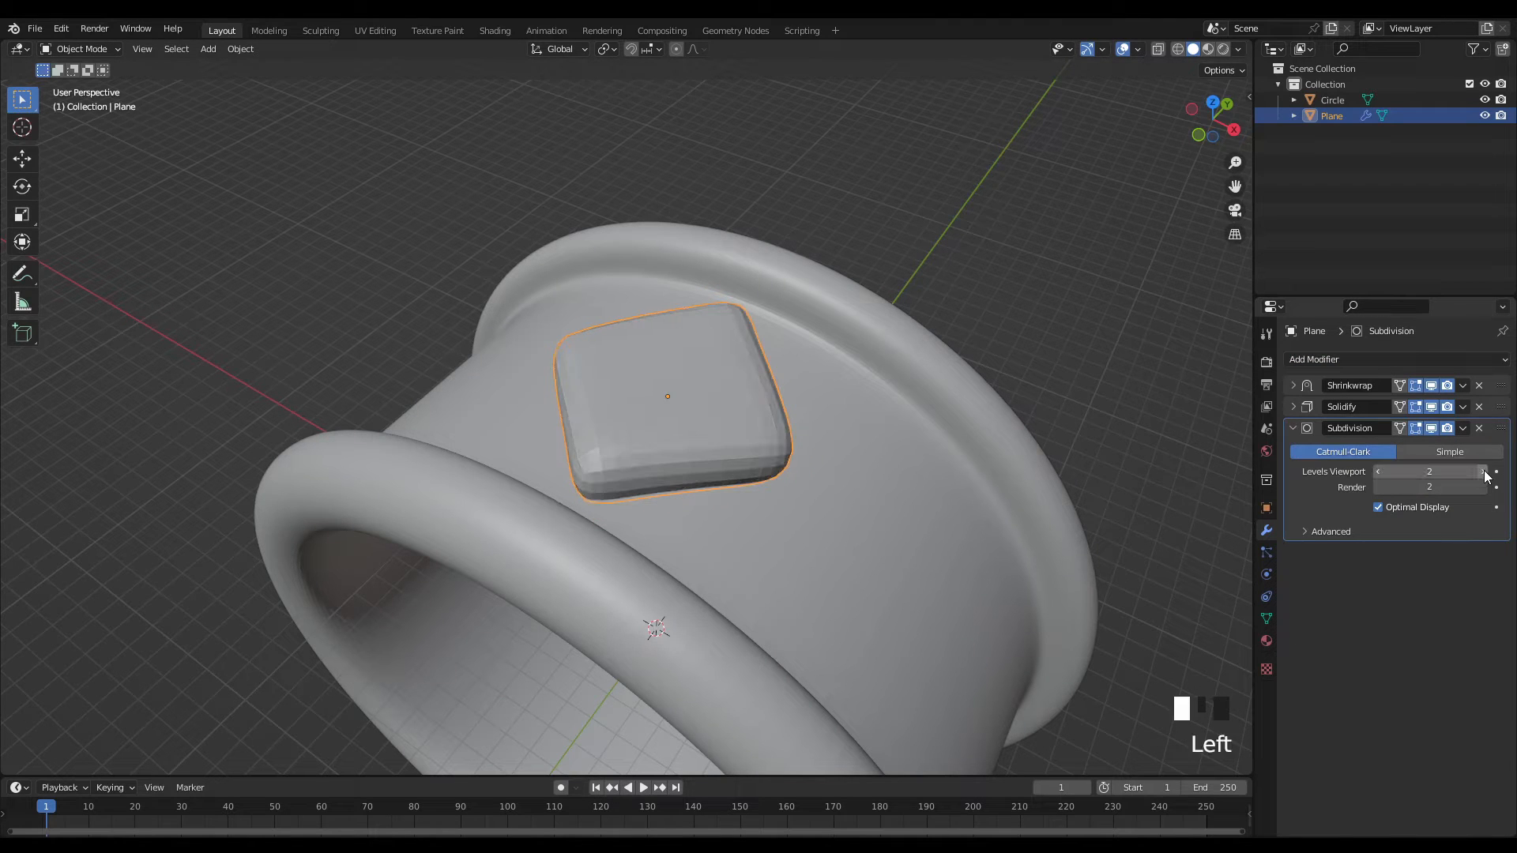
- Raise the plane's Subdivision viewport levels to 4
{"action": "left_click", "coordinate": [1484, 472]}
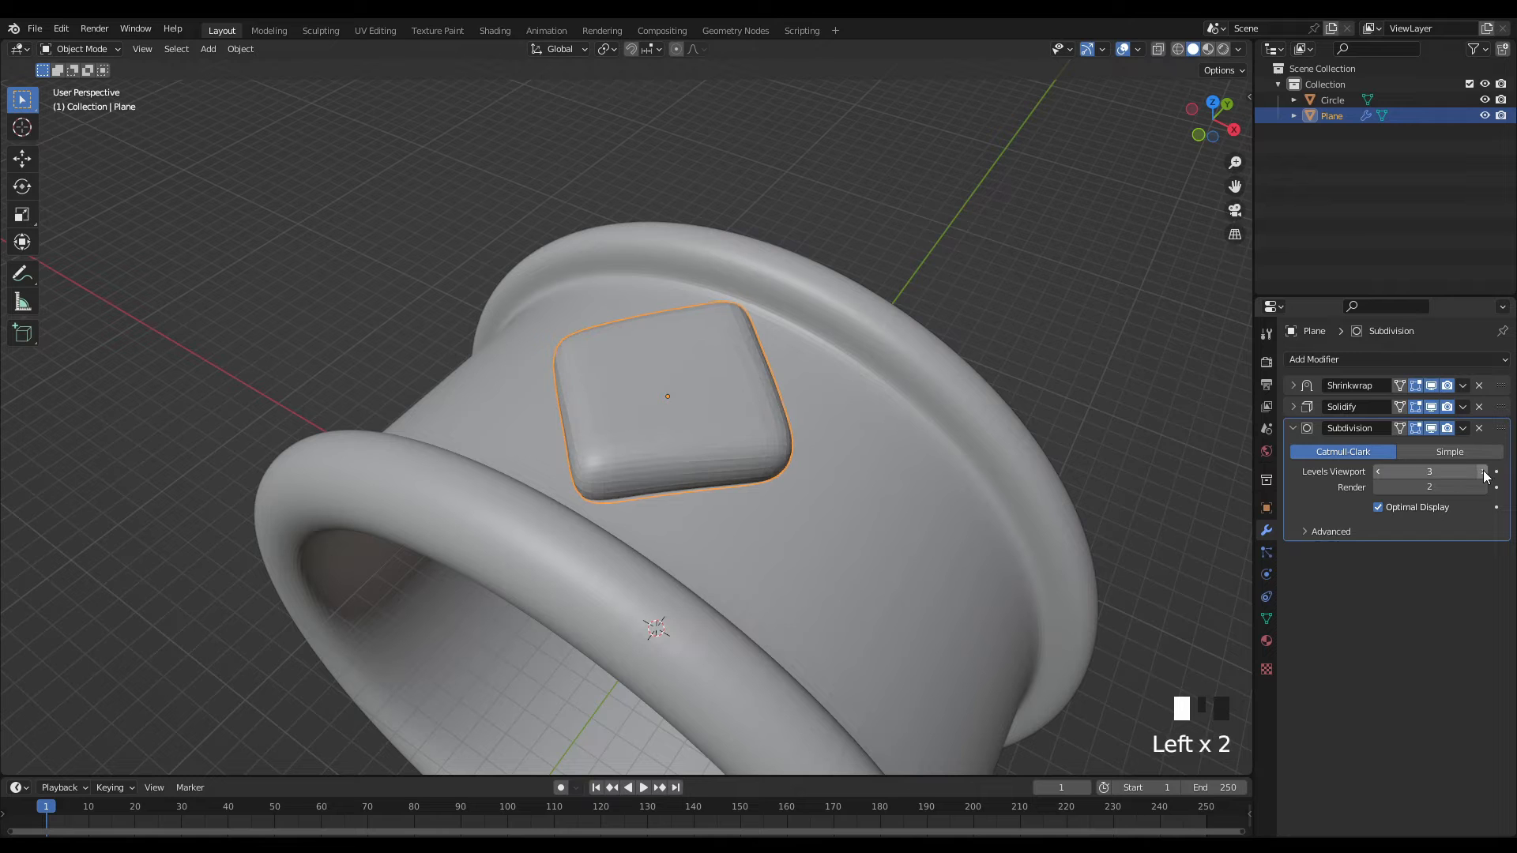
{"action": "left_click", "coordinate": [1484, 471]}
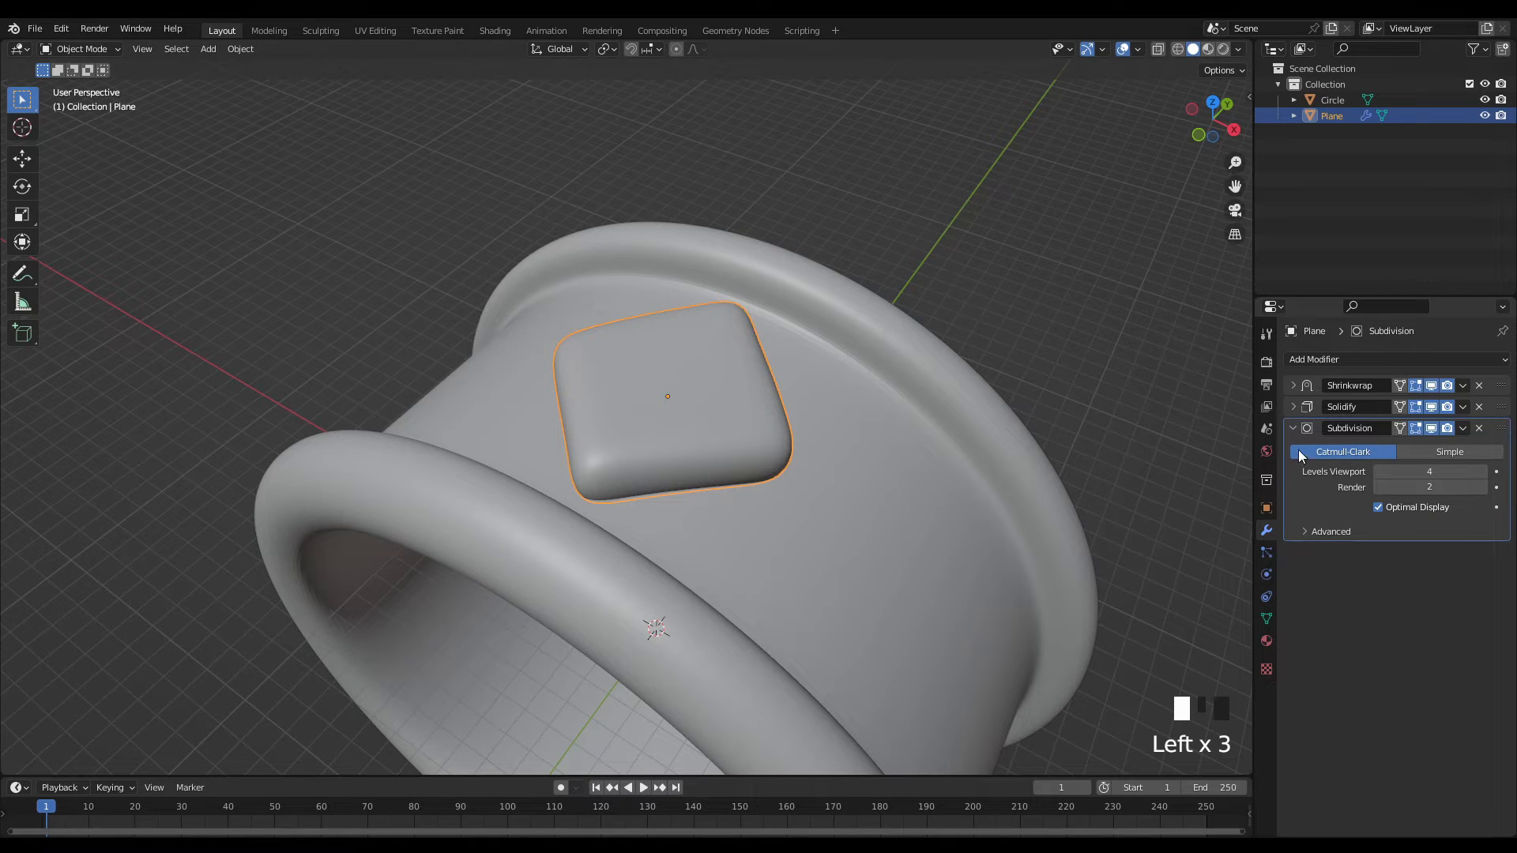
{"action": "middle_click_drag", "start_coordinate": [857, 371], "coordinate": [878, 416]}
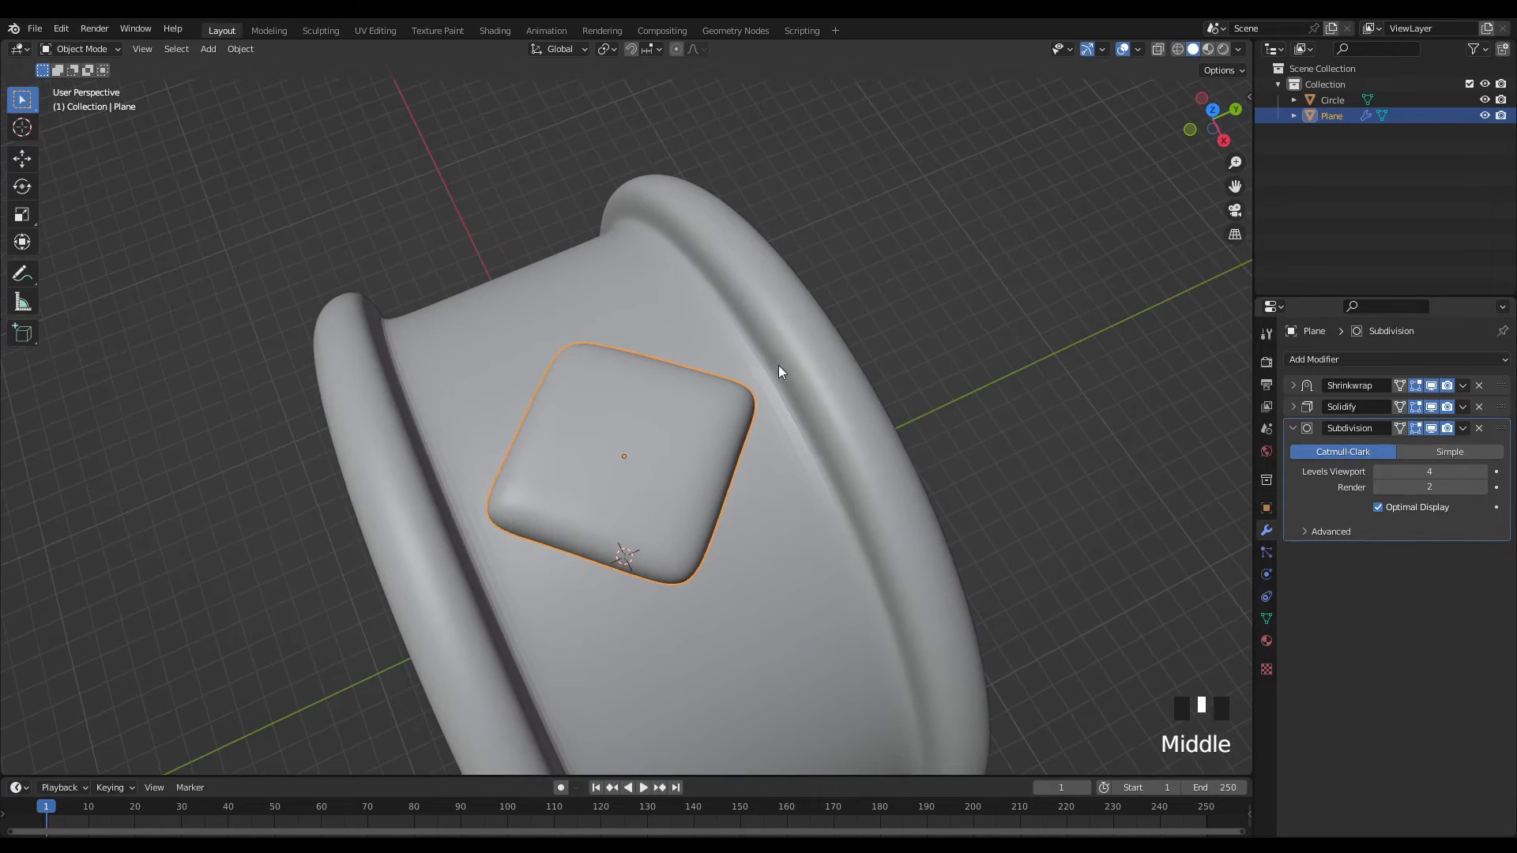
{"action": "middle_click_drag", "start_coordinate": [830, 329], "coordinate": [666, 497]}
{"action": "middle_click_drag", "start_coordinate": [667, 497], "coordinate": [708, 457], "text": "shift"}
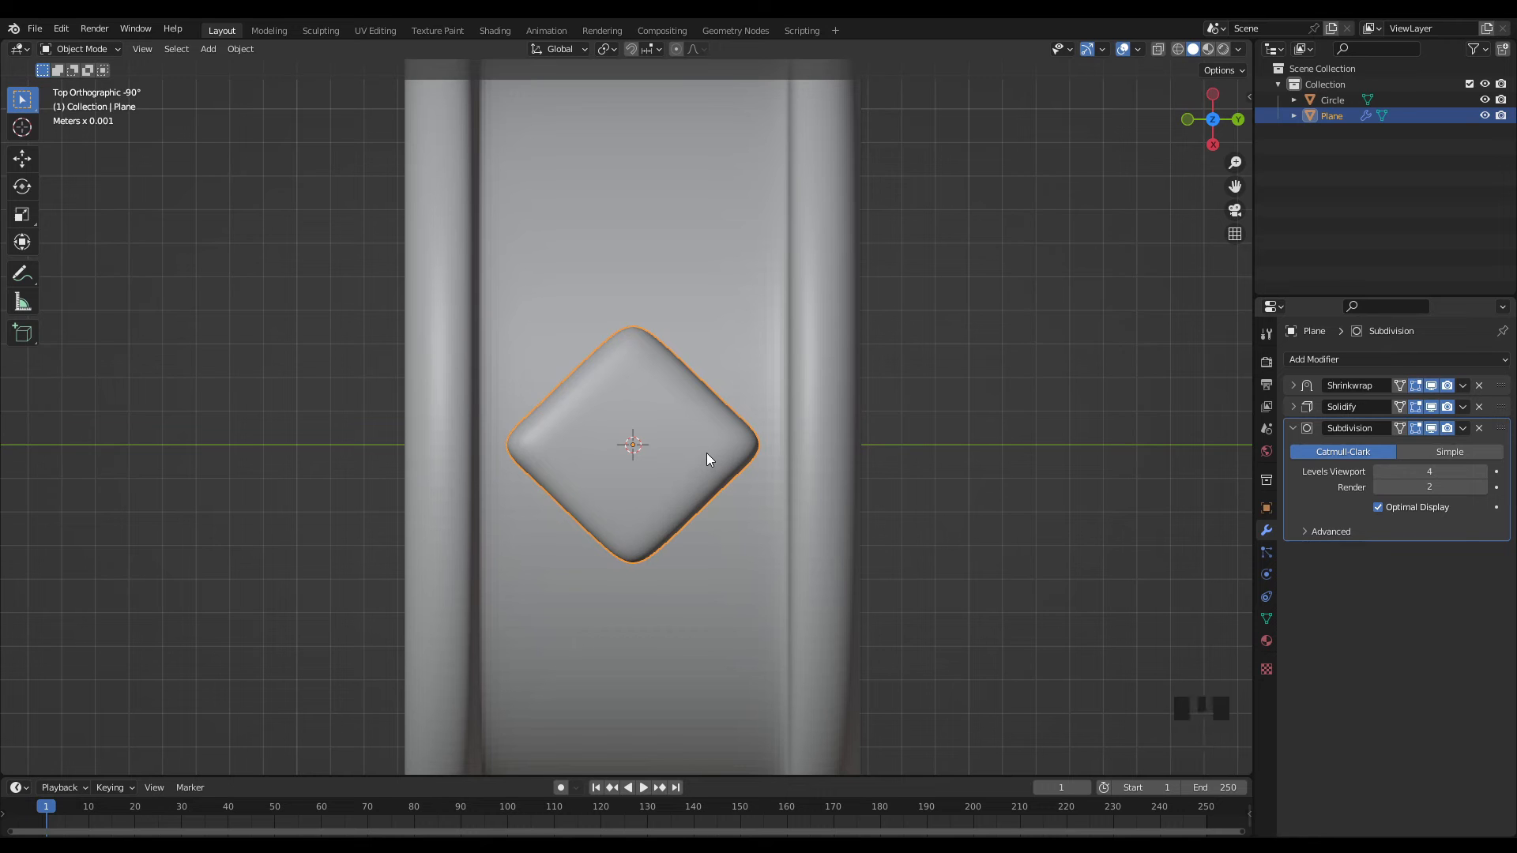
- Set up vertex editing of the plane in Edit Mode with the Tweak tool and Y-axis mirror editing
{"action": "key", "text": "Tab"}
{"action": "middle_click_drag", "start_coordinate": [688, 479], "coordinate": [896, 434]}
{"action": "scroll", "coordinate": [759, 436], "scroll_direction": "down", "scroll_amount": 2}
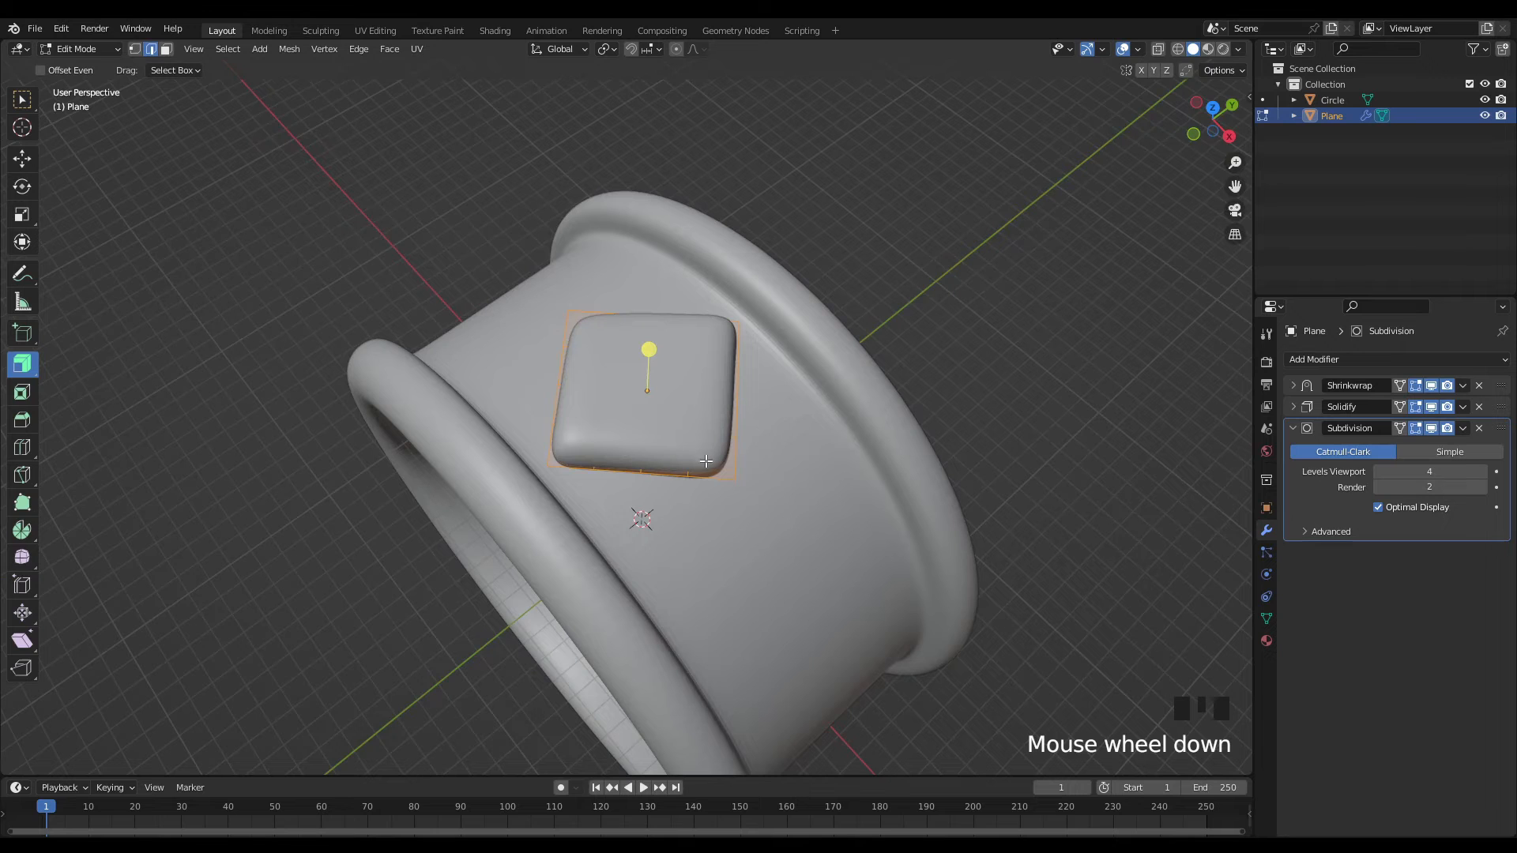
{"action": "mouse_move", "coordinate": [693, 456]}
{"action": "middle_mouse_down"}
{"action": "mouse_move", "coordinate": [796, 420]}
{"action": "mouse_move", "coordinate": [796, 358]}
{"action": "mouse_move", "coordinate": [758, 366]}
{"action": "mouse_move", "coordinate": [601, 498]}
{"action": "middle_mouse_up"}
{"action": "key", "text": "KP_7"}
{"action": "left_click", "coordinate": [22, 101]}
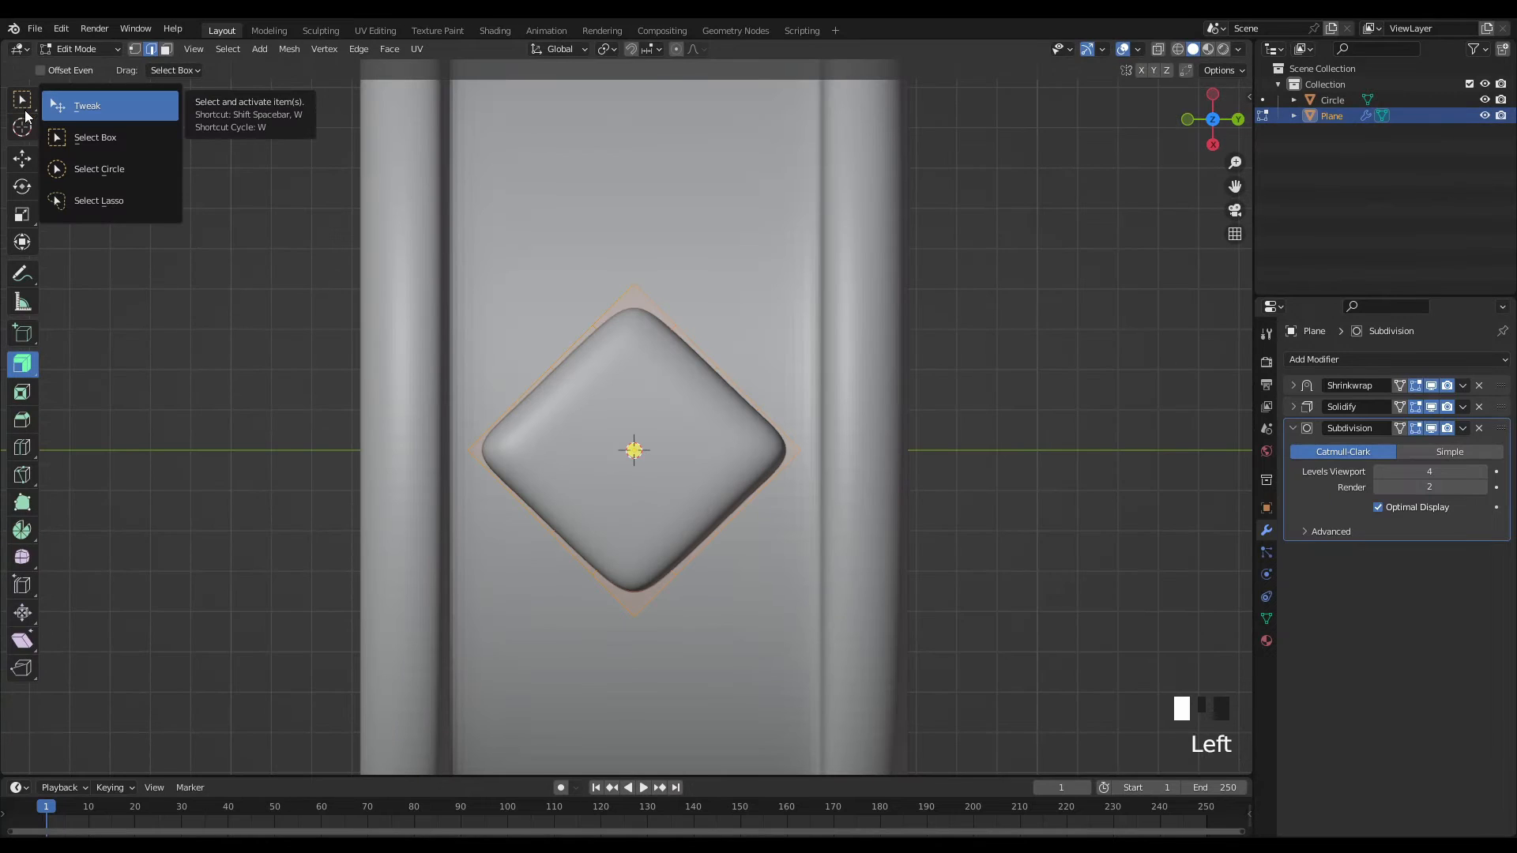
{"action": "left_click", "coordinate": [108, 108]}
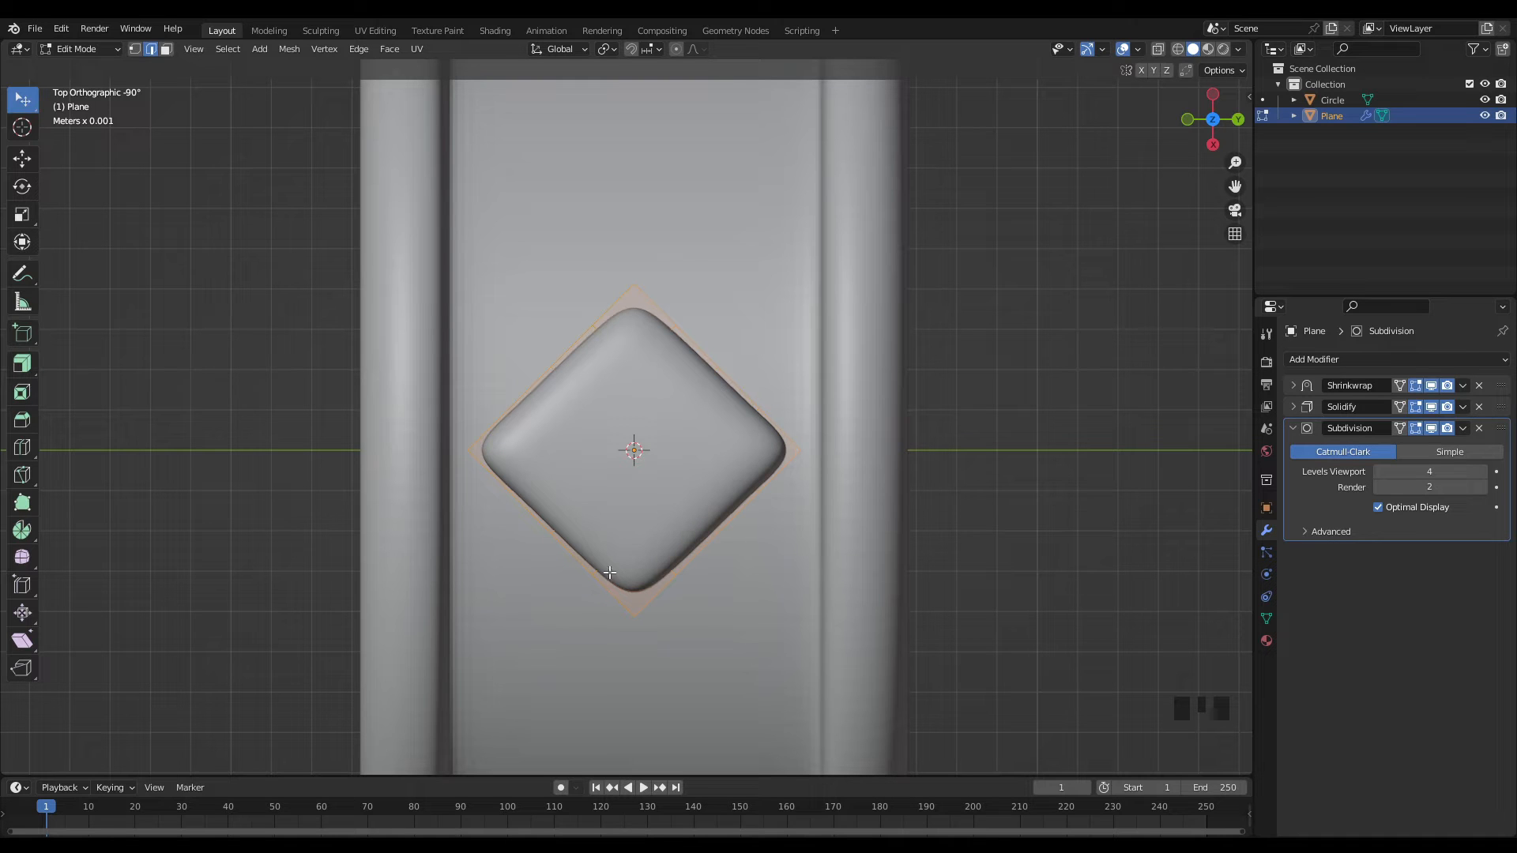
{"action": "key", "text": "1"}
{"action": "left_click", "coordinate": [1154, 71]}
- Try to move the vertex on the right side of the plate's lower corner outward with Y mirroring
{"action": "left_click_drag", "start_coordinate": [676, 570], "coordinate": [739, 614]}
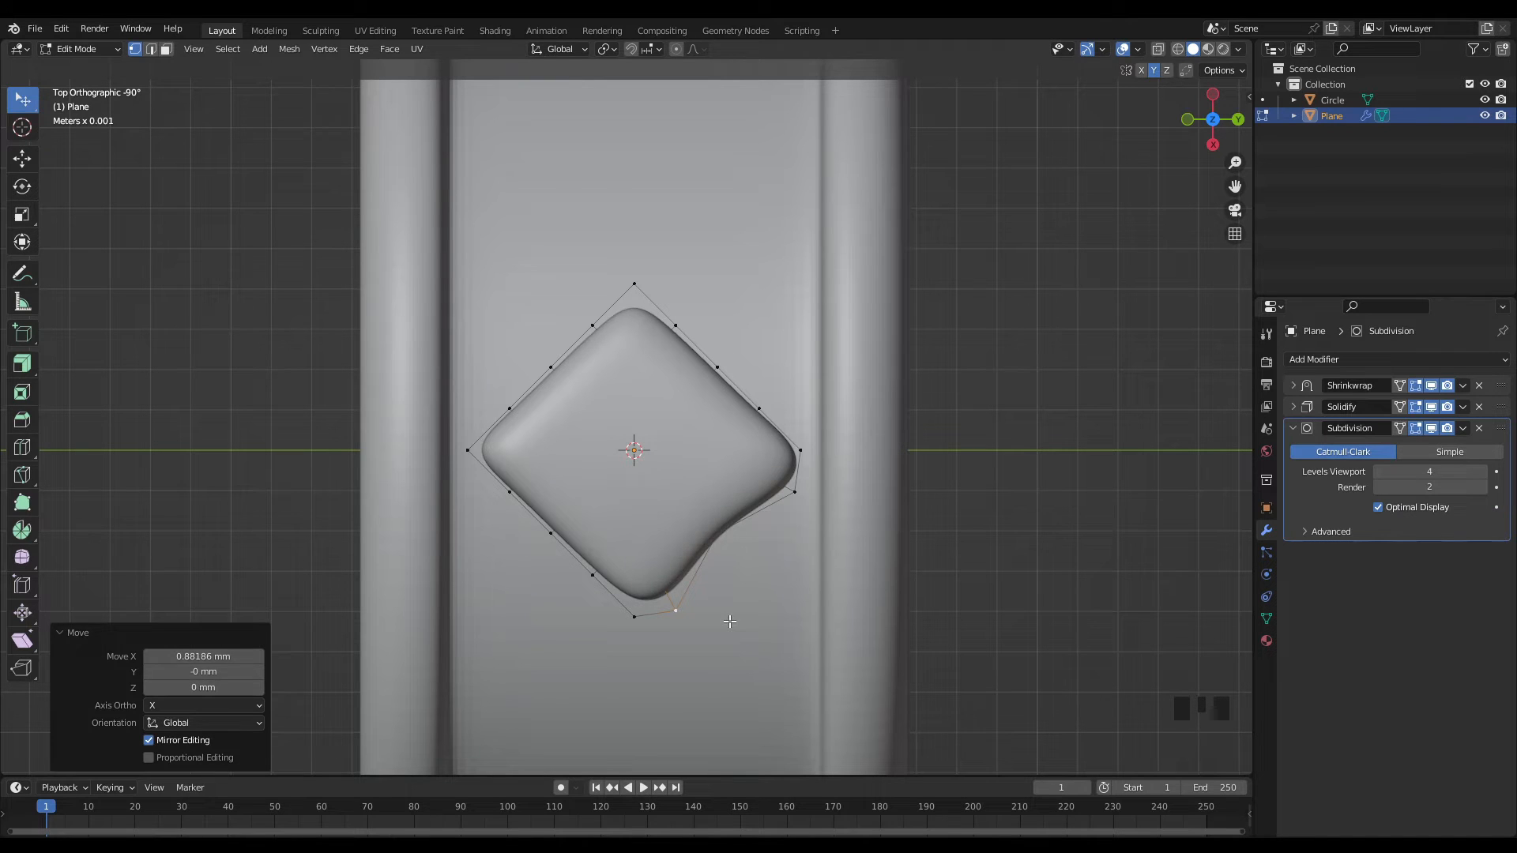
{"action": "key", "text": "ctrl+z"}
{"action": "middle_click_drag", "start_coordinate": [728, 615], "coordinate": [852, 531]}
{"action": "scroll", "coordinate": [877, 520], "scroll_direction": "down", "scroll_amount": 2}
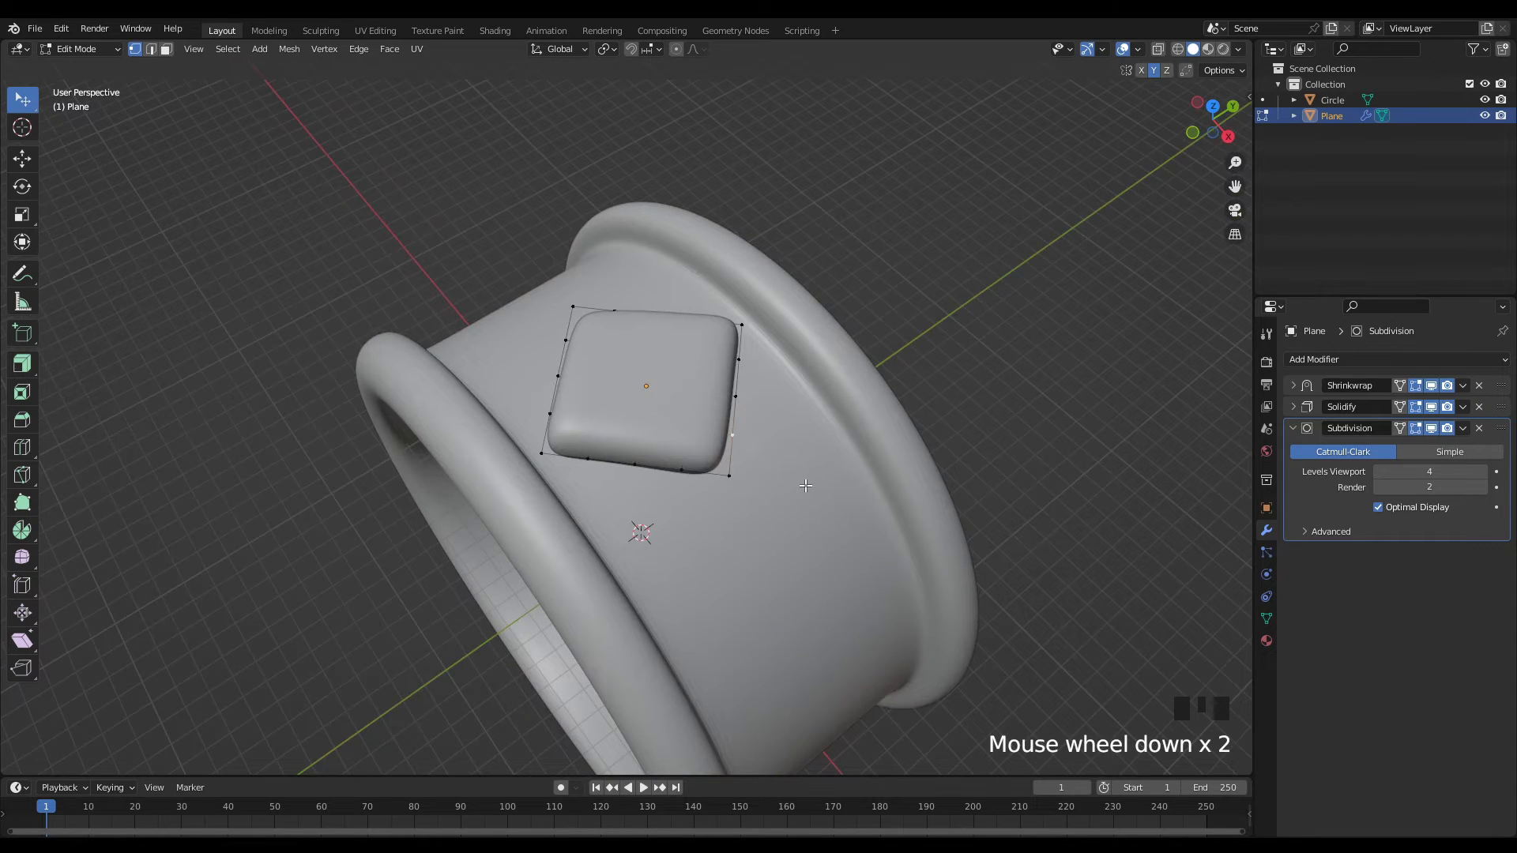
- Apply the plane's rotation in Object Mode and resume editing its vertices
{"action": "key", "text": "Tab"}
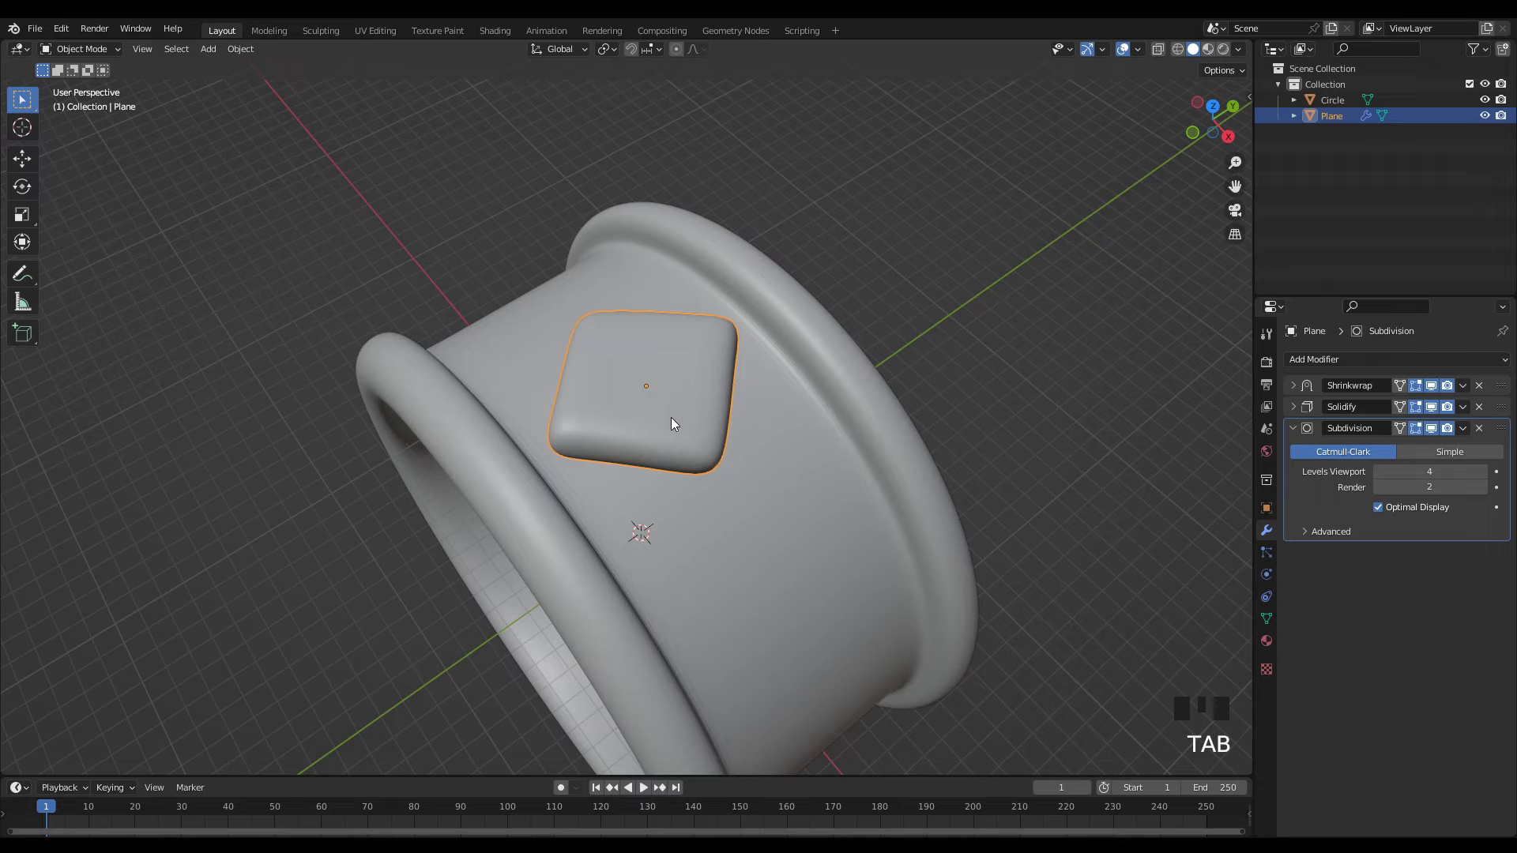
{"action": "key", "text": "ctrl+a"}
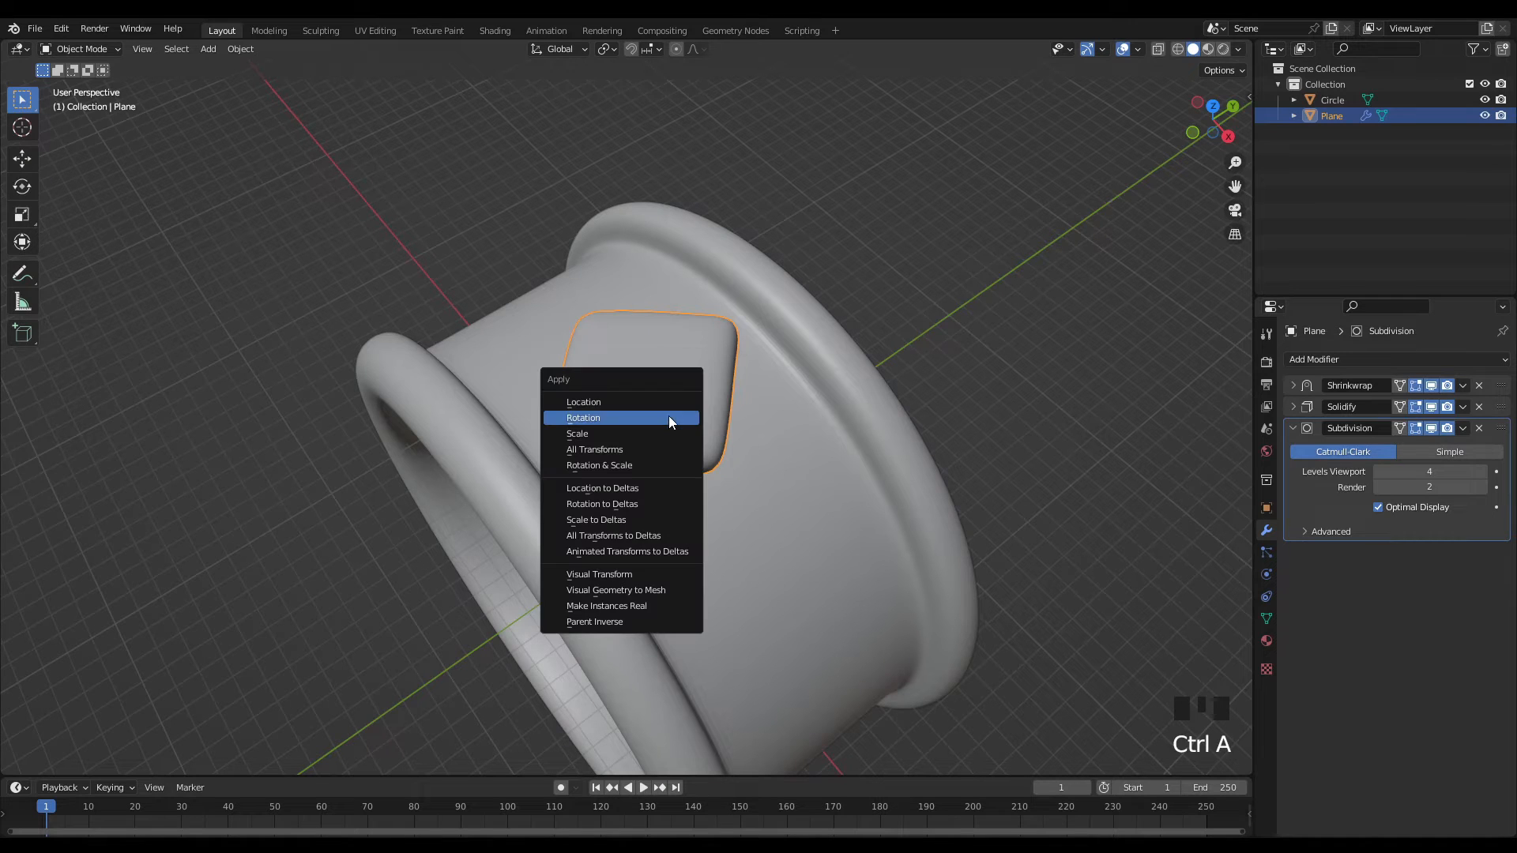
{"action": "left_click", "coordinate": [599, 418]}
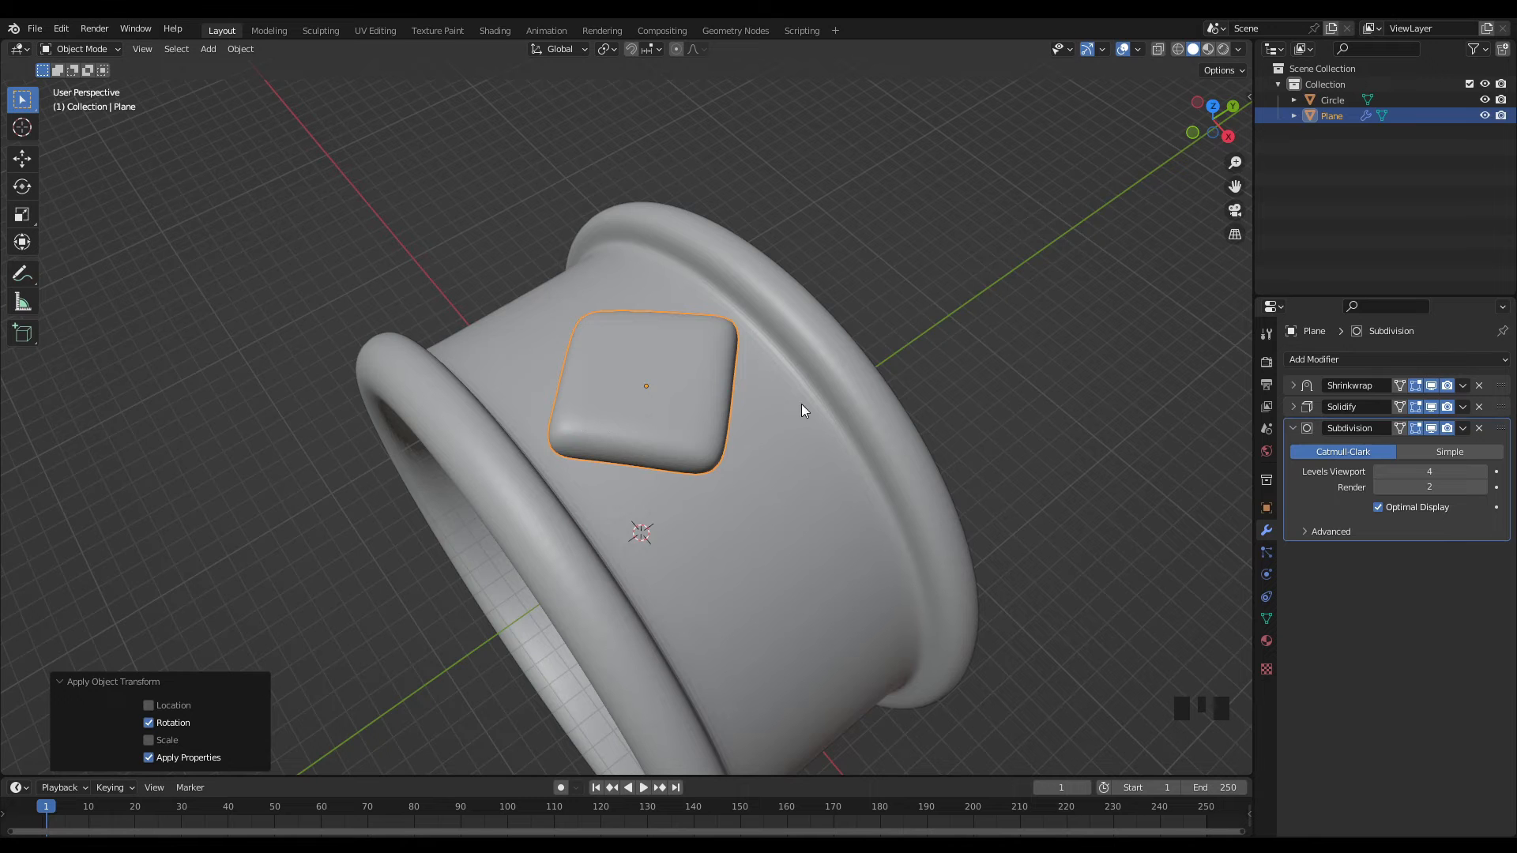
{"action": "key", "text": "Tab"}
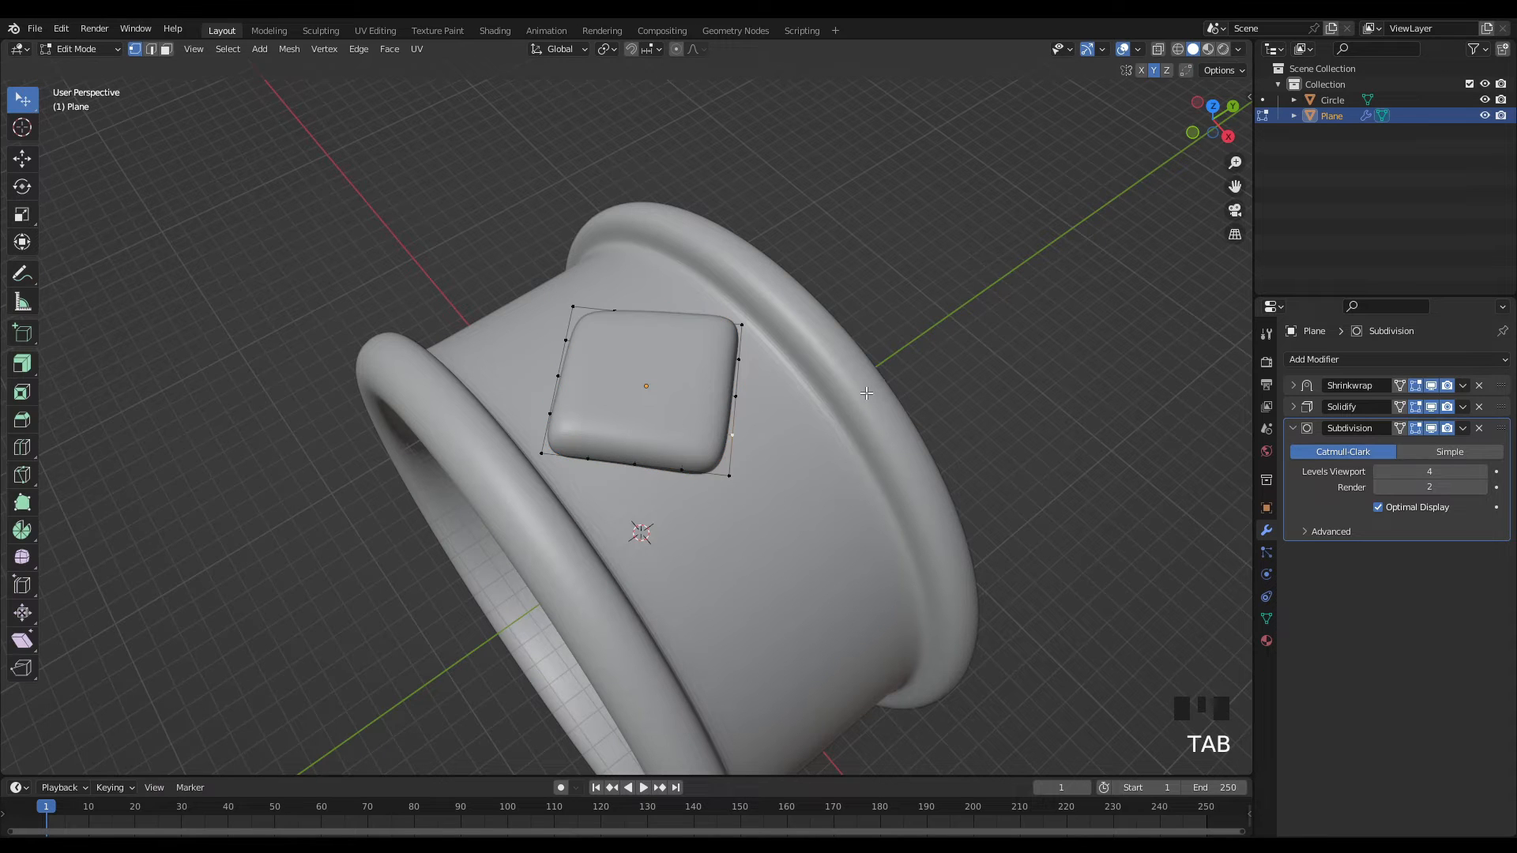
- Move the vertex right of the lower corner outward about 0.11 mm in X and 0.56 mm in Y, mirrored across the plate
{"action": "middle_click_drag", "start_coordinate": [872, 397], "coordinate": [853, 451]}
{"action": "scroll", "coordinate": [853, 452], "scroll_direction": "up", "scroll_amount": 3}
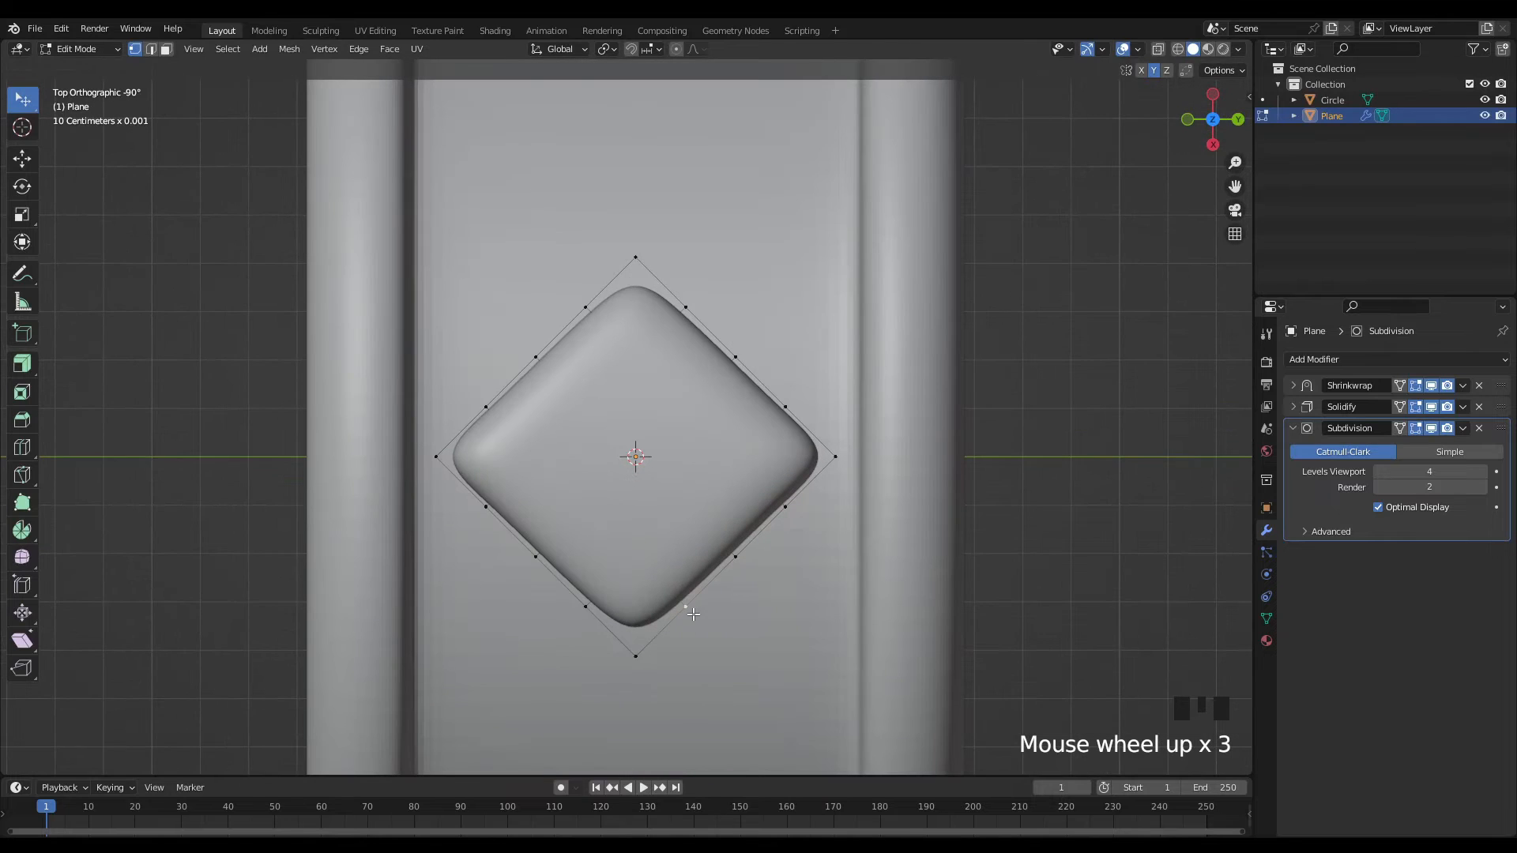
{"action": "left_click", "coordinate": [686, 608]}
{"action": "key", "text": "g"}
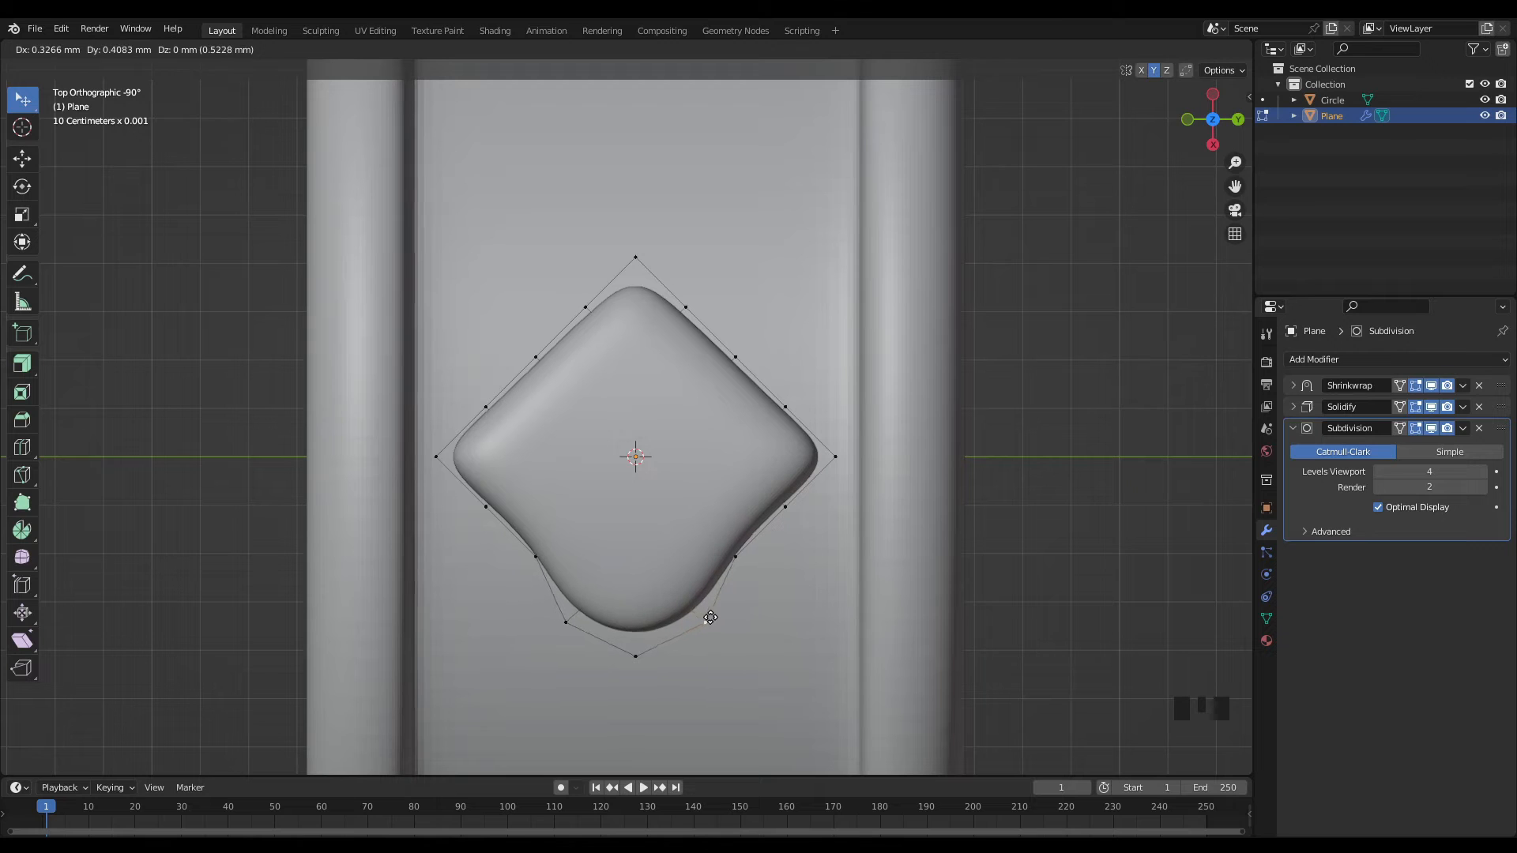
{"action": "left_click", "coordinate": [722, 604]}
{"action": "scroll", "coordinate": [725, 525], "scroll_direction": "down", "scroll_amount": 2}
{"action": "middle_click_drag", "start_coordinate": [726, 524], "coordinate": [707, 502], "text": "shift"}
{"action": "scroll", "coordinate": [726, 520], "scroll_direction": "down", "scroll_amount": 2}
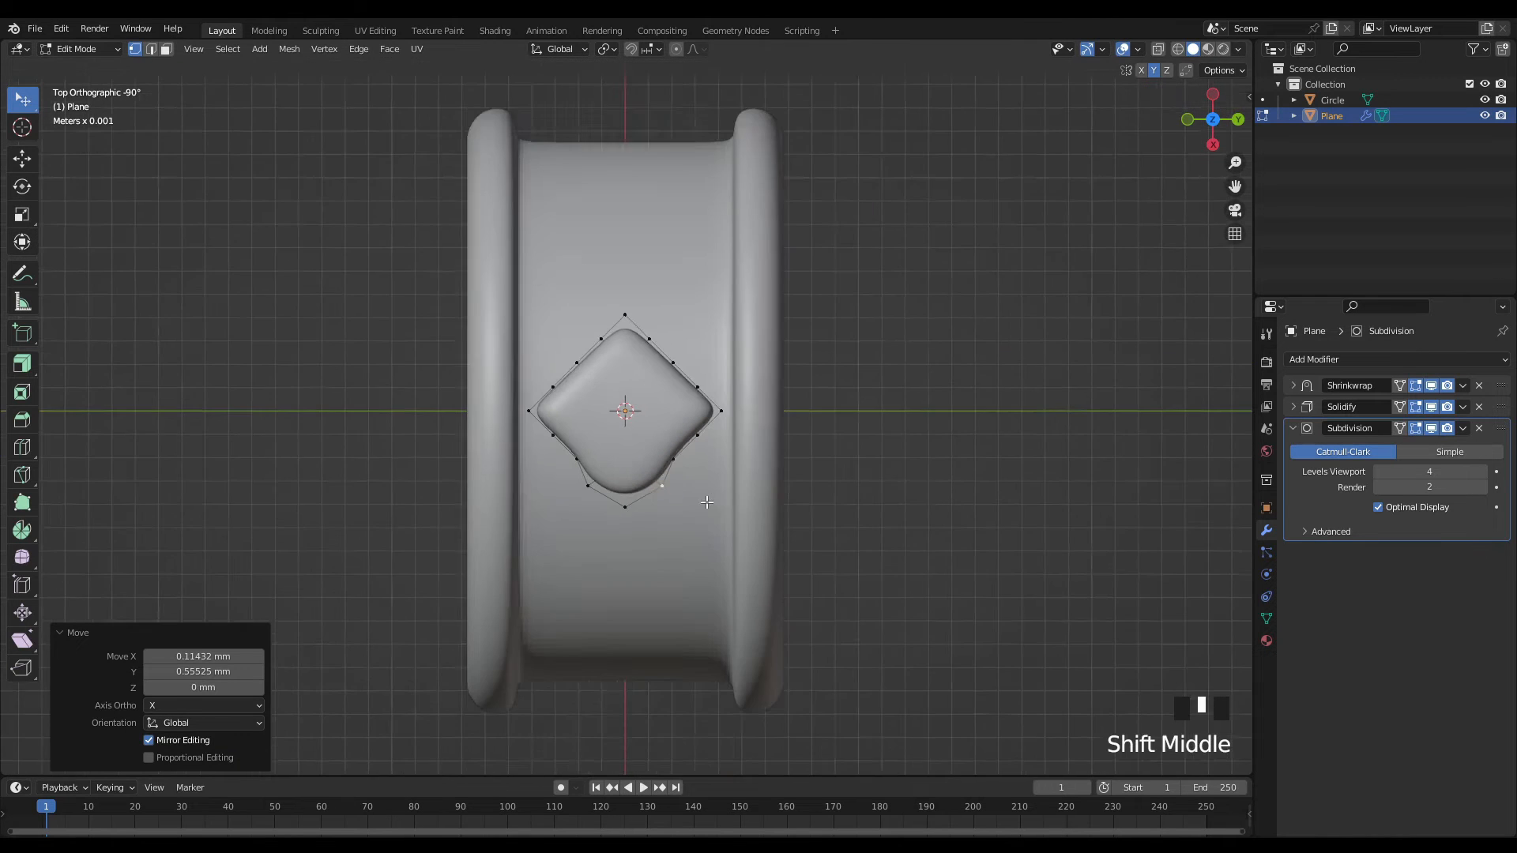
{"action": "scroll", "coordinate": [678, 488], "scroll_direction": "up", "scroll_amount": 1}
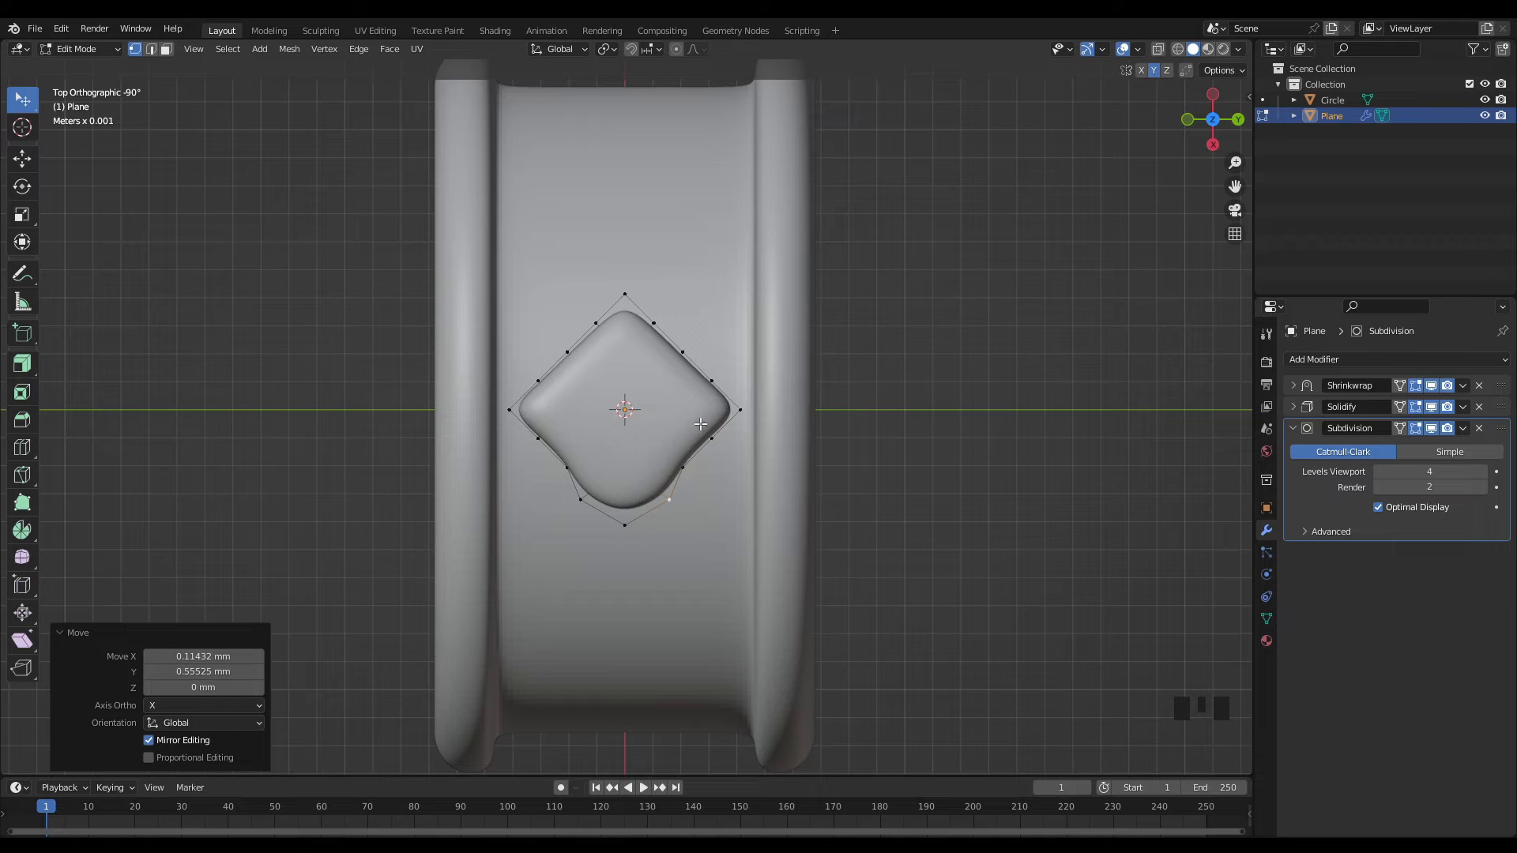
- Turn on proportional editing and pull the middle vertex of the lower-right edge inward about 0.41 mm in Y with proportional size 2.594
{"action": "left_click", "coordinate": [676, 49]}
{"action": "scroll", "coordinate": [712, 462], "scroll_direction": "up", "scroll_amount": 2}
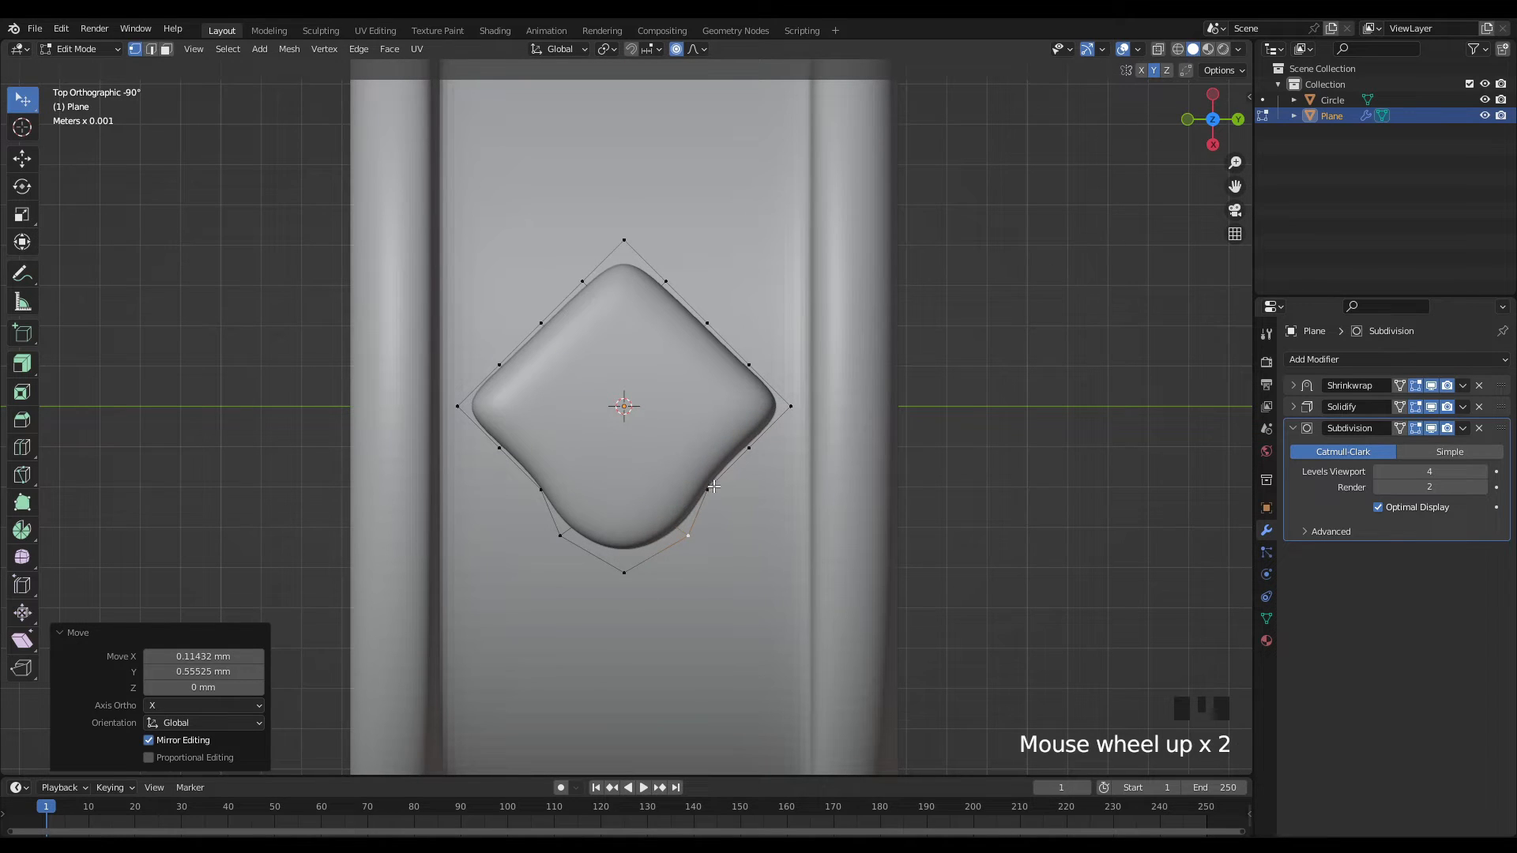
{"action": "mouse_move", "coordinate": [707, 489]}
{"action": "left_mouse_down"}
{"action": "mouse_move", "coordinate": [693, 459]}
{"action": "mouse_move", "coordinate": [710, 473]}
{"action": "mouse_move", "coordinate": [688, 481]}
{"action": "left_mouse_up"}
{"action": "scroll", "coordinate": [703, 477], "scroll_direction": "up", "scroll_amount": 4}
{"action": "scroll", "coordinate": [701, 476], "scroll_direction": "down", "scroll_amount": 14}
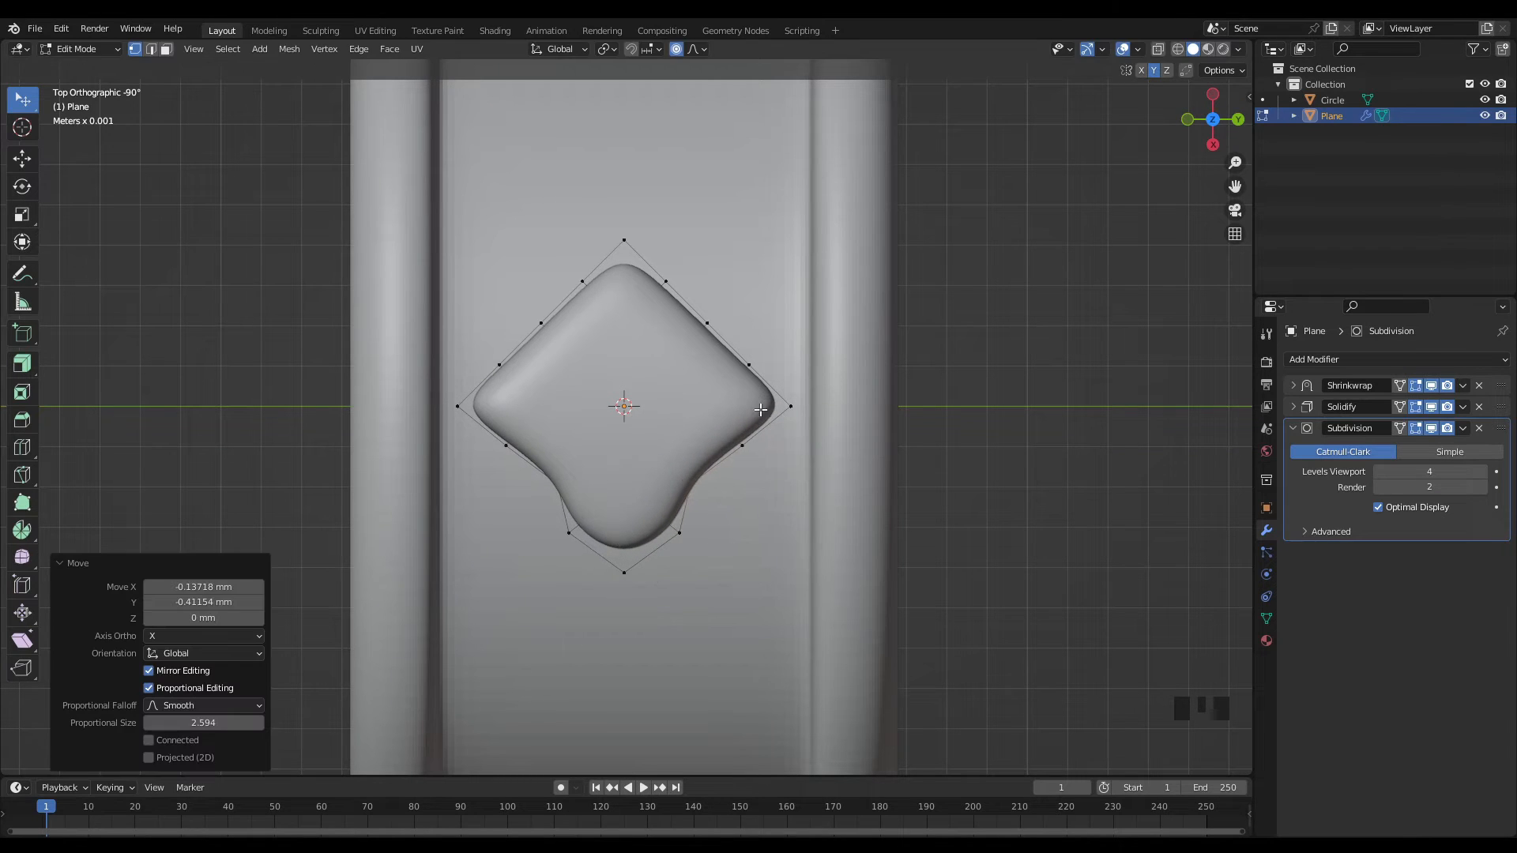
- Pull the vertices along the plate's upper-right edge outward, mirrored, to form a broad rounded upper half
{"action": "left_click_drag", "start_coordinate": [749, 366], "coordinate": [748, 312]}
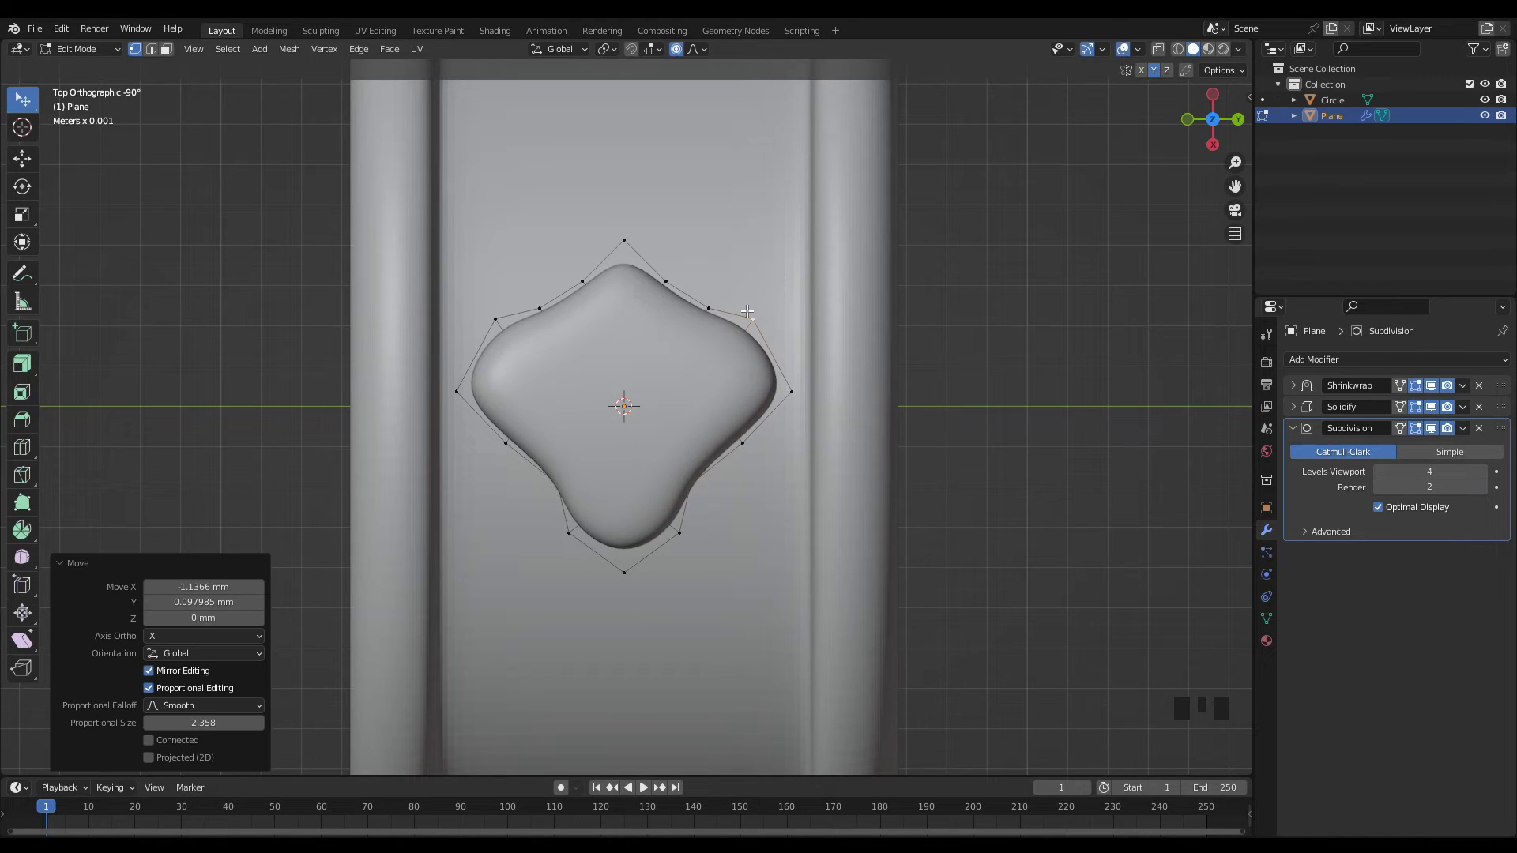
{"action": "middle_click_drag", "start_coordinate": [699, 406], "coordinate": [698, 412], "text": "shift"}
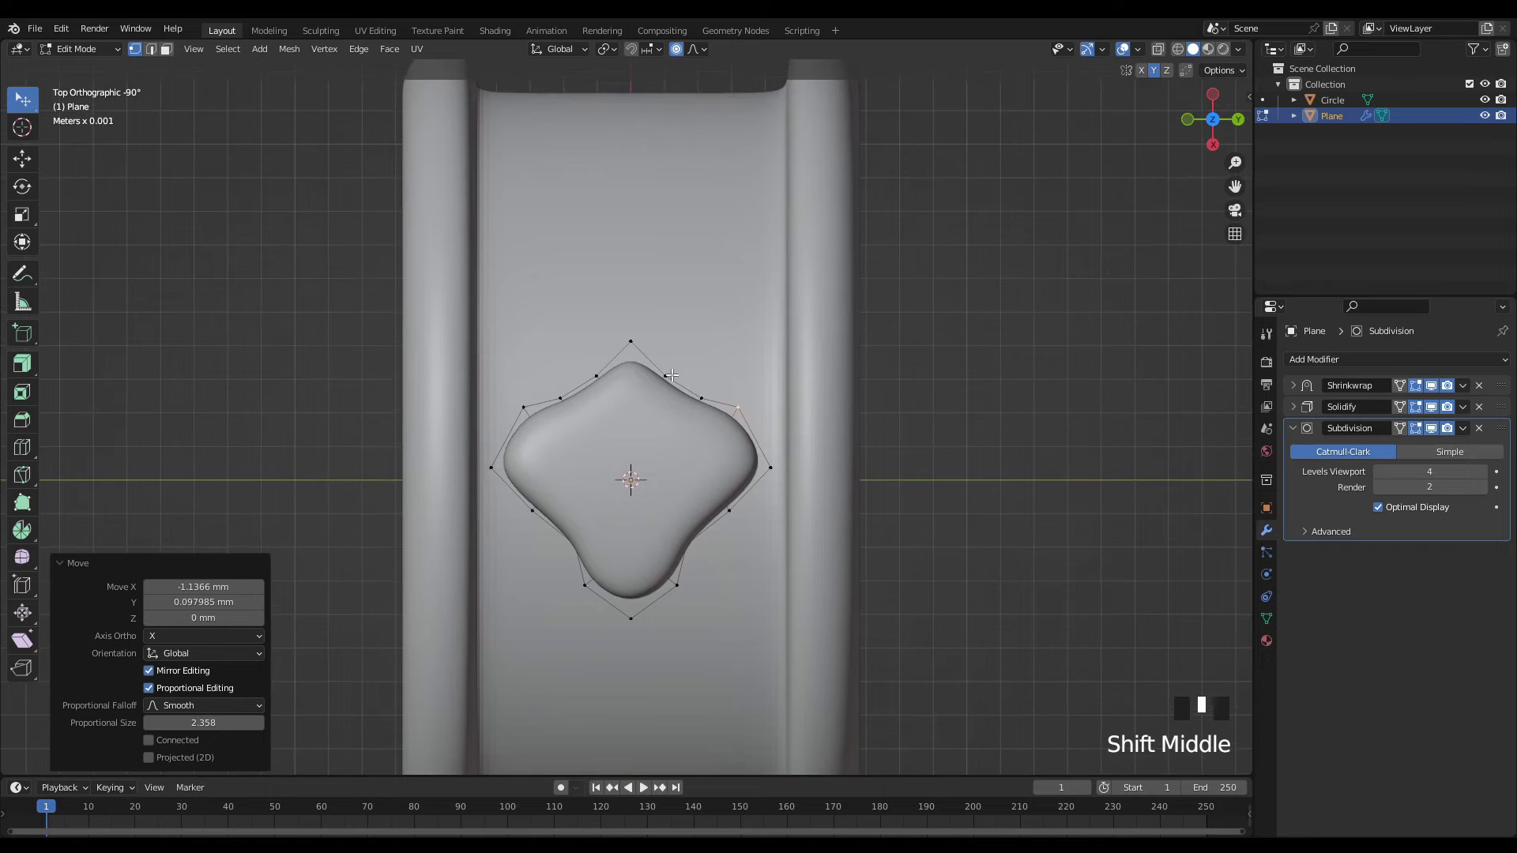
{"action": "left_click_drag", "start_coordinate": [671, 375], "coordinate": [701, 321]}
{"action": "left_click_drag", "start_coordinate": [722, 374], "coordinate": [762, 406]}
{"action": "scroll", "coordinate": [700, 549], "scroll_direction": "up", "scroll_amount": 2}
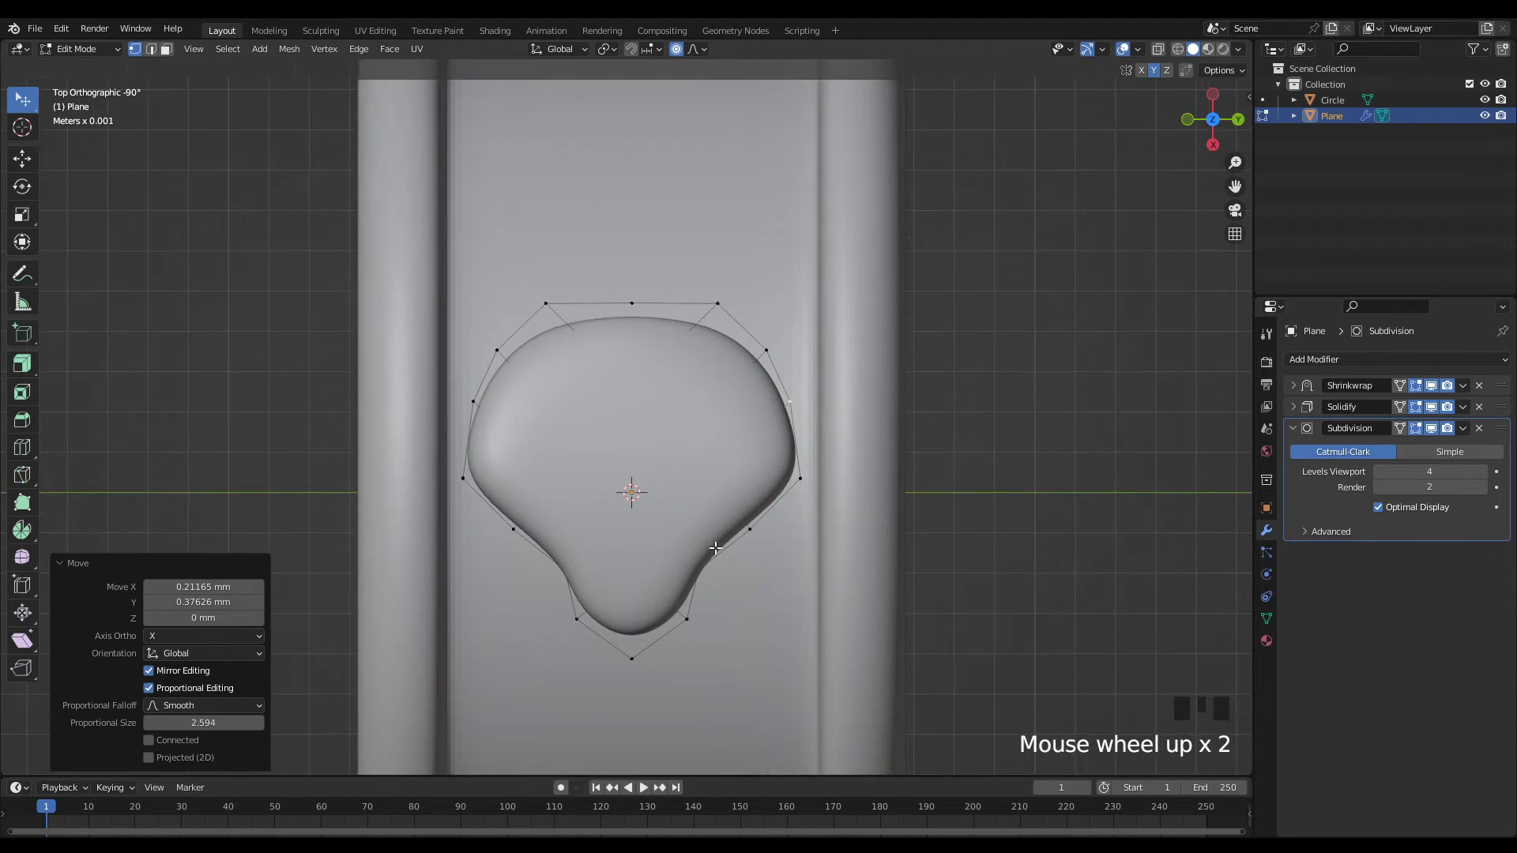
- Stretch the plate's lower corner downward into a narrow tip and push the vertices beside it outward and down
{"action": "middle_click_drag", "start_coordinate": [667, 658], "coordinate": [682, 582], "text": "shift"}
{"action": "left_click_drag", "start_coordinate": [641, 589], "coordinate": [641, 649]}
{"action": "left_click_drag", "start_coordinate": [701, 551], "coordinate": [697, 582]}
{"action": "left_click_drag", "start_coordinate": [764, 454], "coordinate": [792, 474]}
{"action": "scroll", "coordinate": [726, 527], "scroll_direction": "down", "scroll_amount": 1}
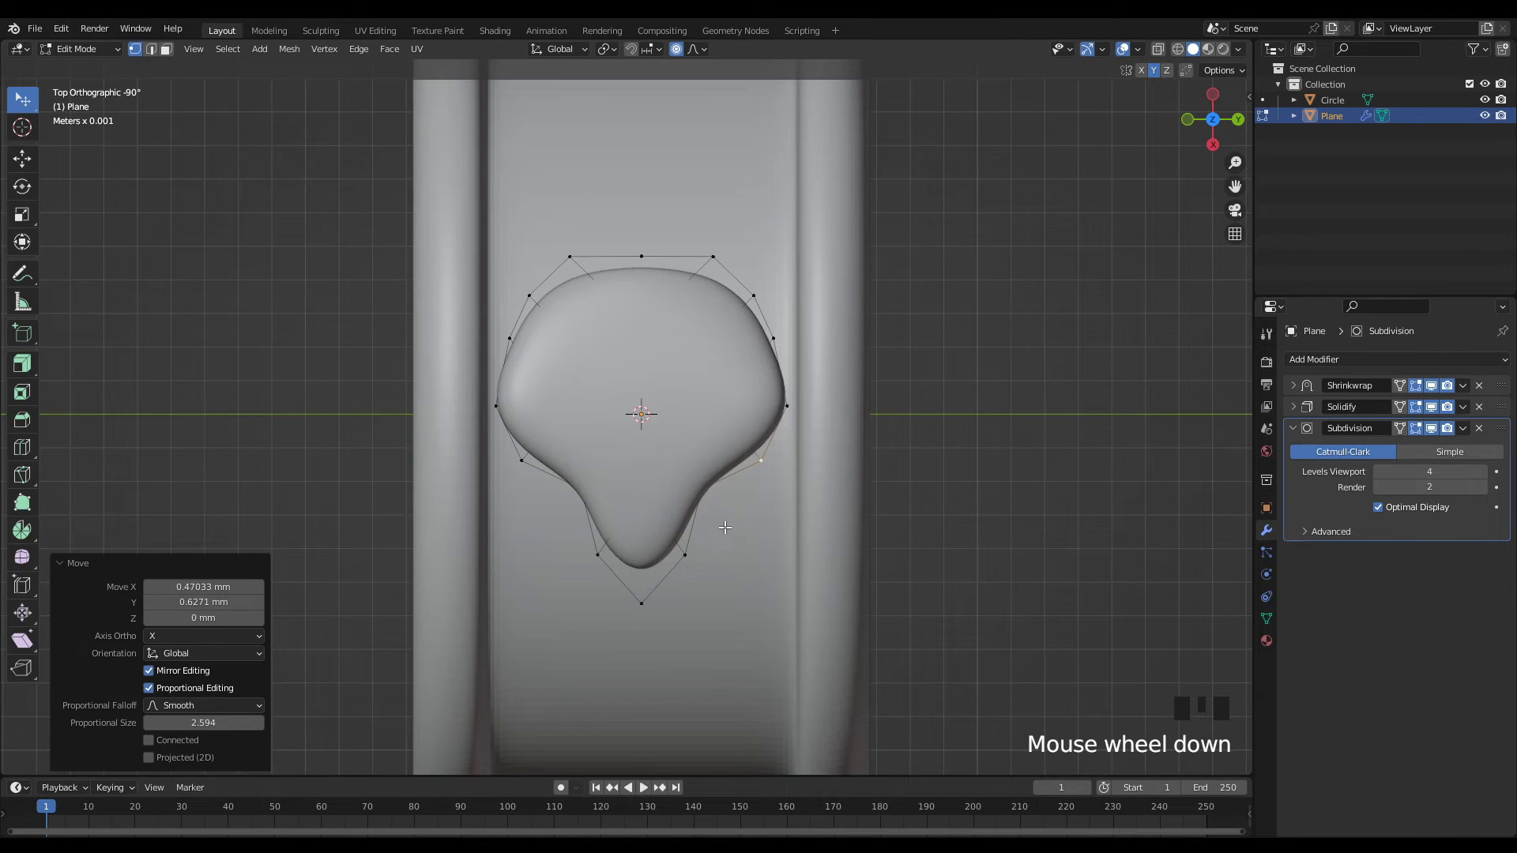
{"action": "left_click_drag", "start_coordinate": [692, 552], "coordinate": [695, 560]}
{"action": "scroll", "coordinate": [694, 559], "scroll_direction": "down", "scroll_amount": 2}
- Return to Object Mode and examine the reshaped plate's fit on the band from several angles
{"action": "middle_click_drag", "start_coordinate": [695, 560], "coordinate": [810, 458]}
{"action": "scroll", "coordinate": [853, 470], "scroll_direction": "up", "scroll_amount": 2}
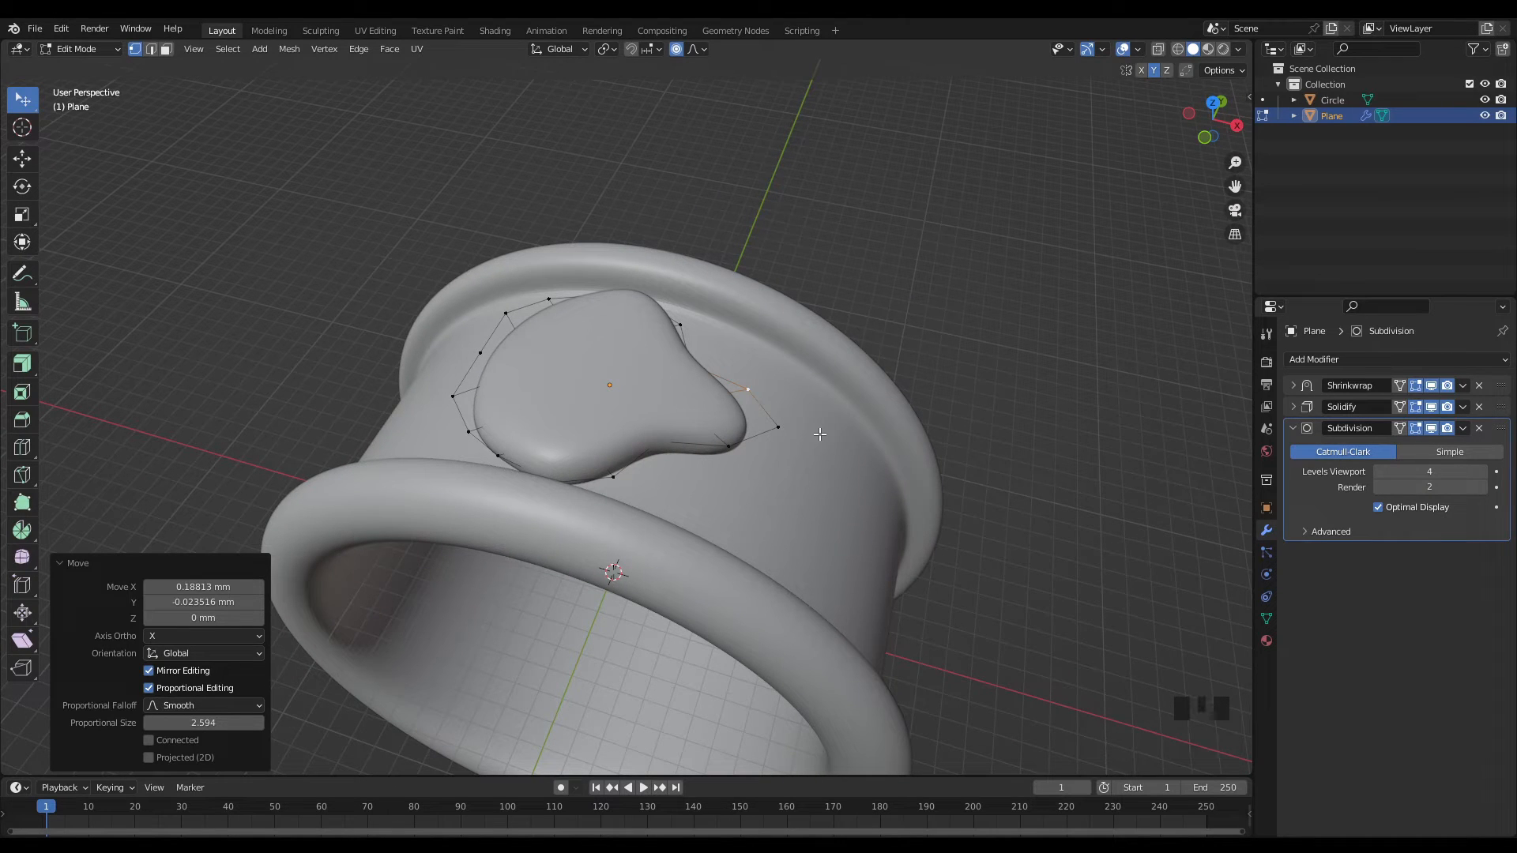
{"action": "middle_click_drag", "start_coordinate": [792, 373], "coordinate": [752, 403]}
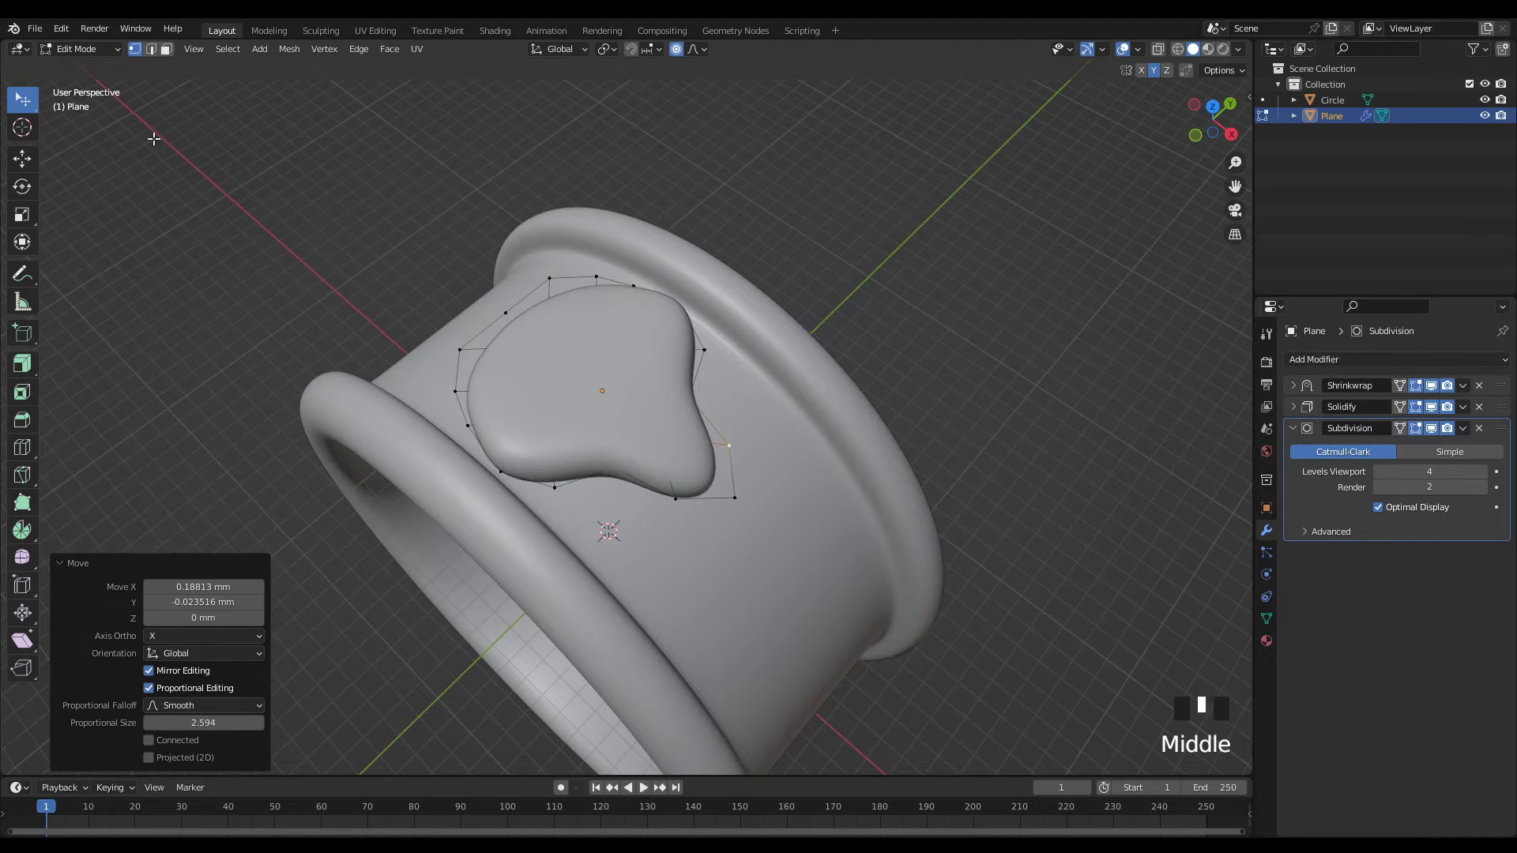
{"action": "left_click", "coordinate": [82, 50]}
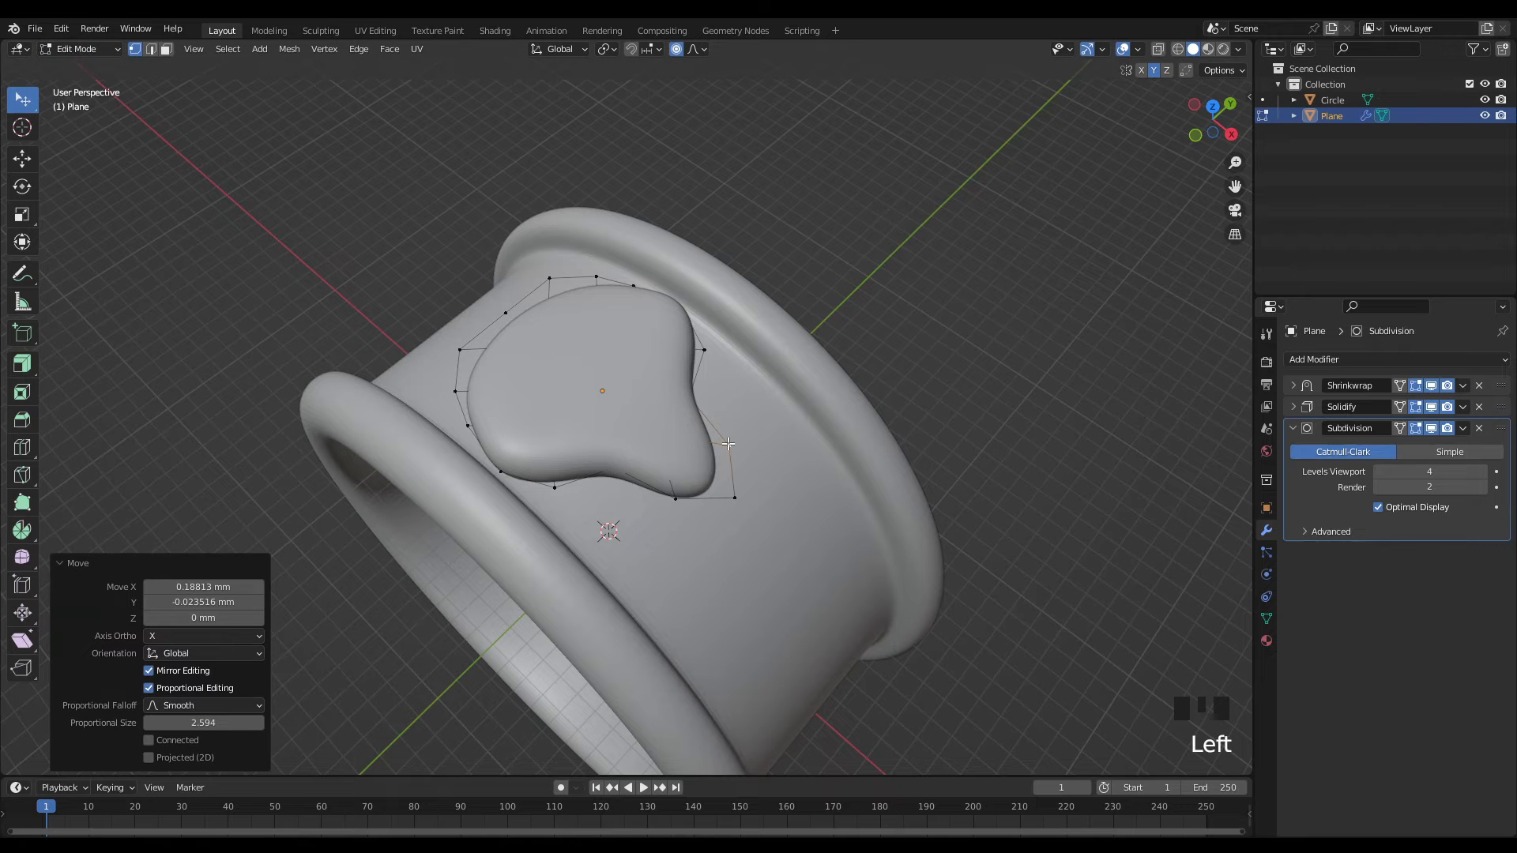
{"action": "key", "text": "Tab"}
{"action": "middle_click_drag", "start_coordinate": [670, 416], "coordinate": [694, 443]}
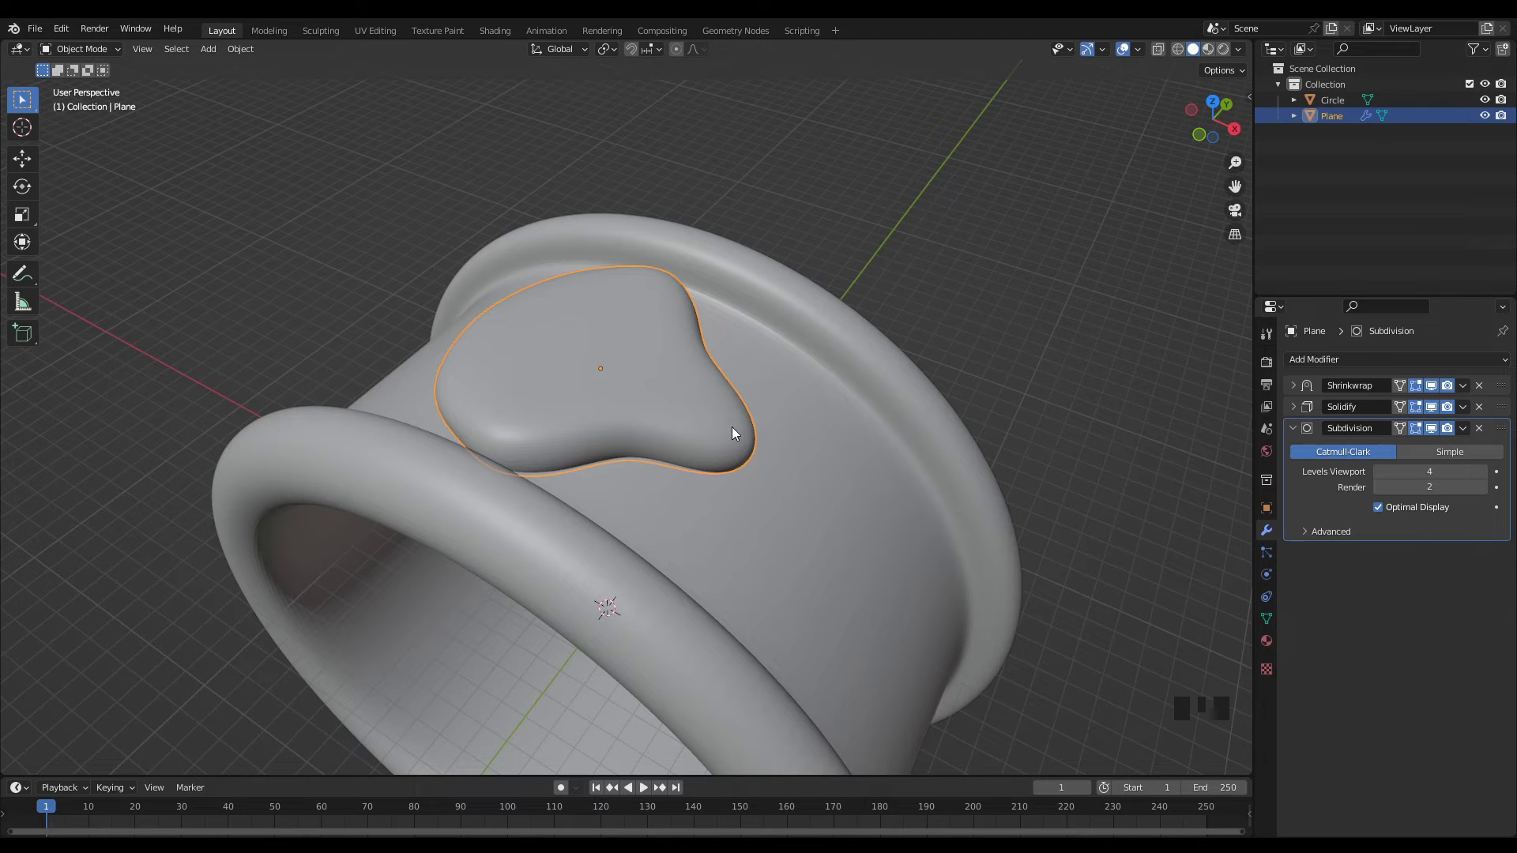
{"action": "middle_click_drag", "start_coordinate": [732, 427], "coordinate": [804, 411]}
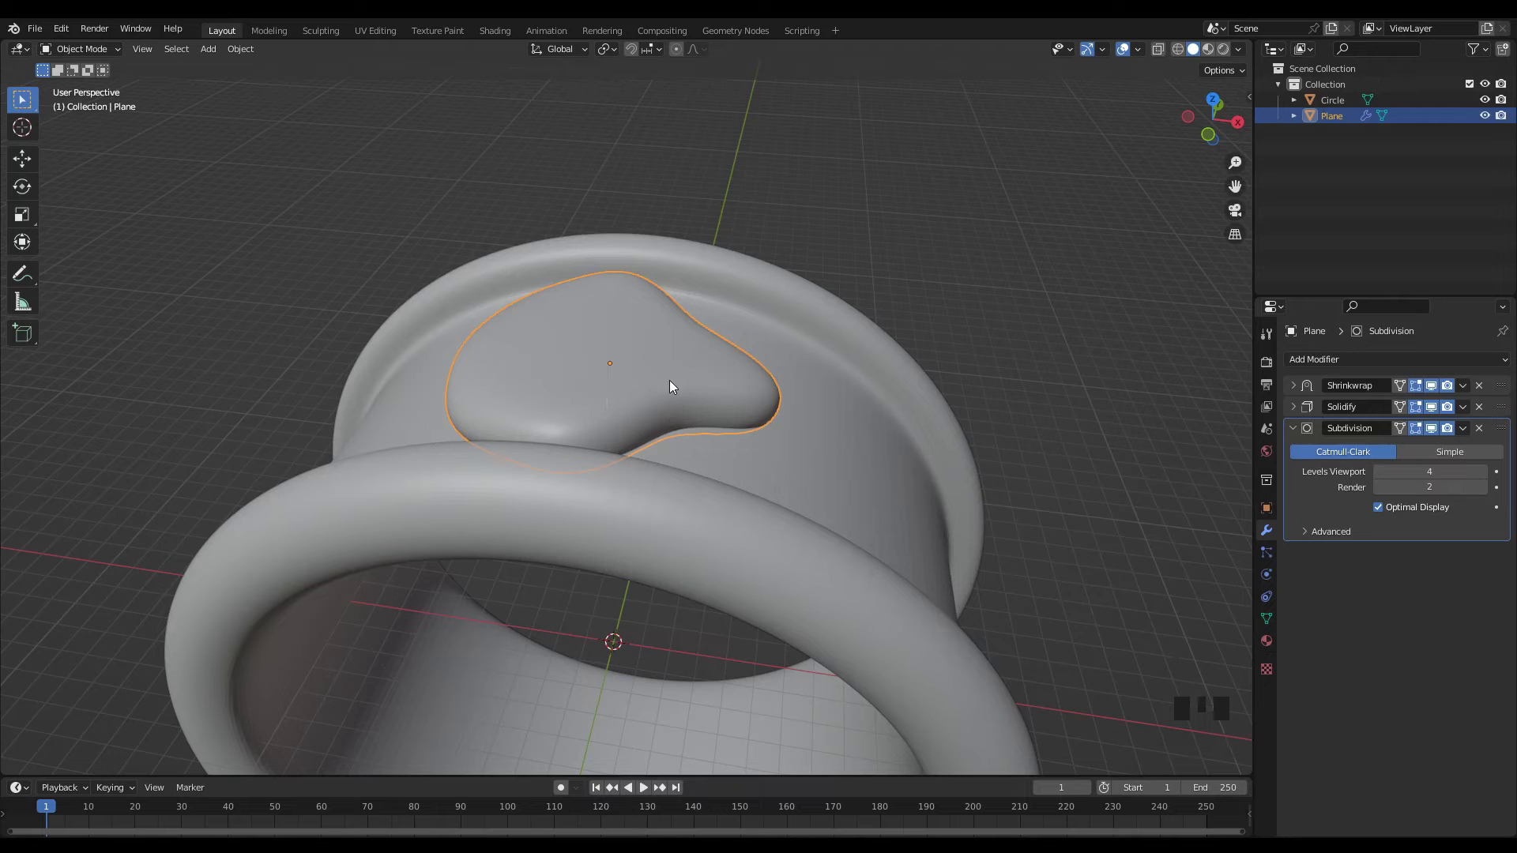
{"action": "middle_click_drag", "start_coordinate": [533, 392], "coordinate": [727, 409]}
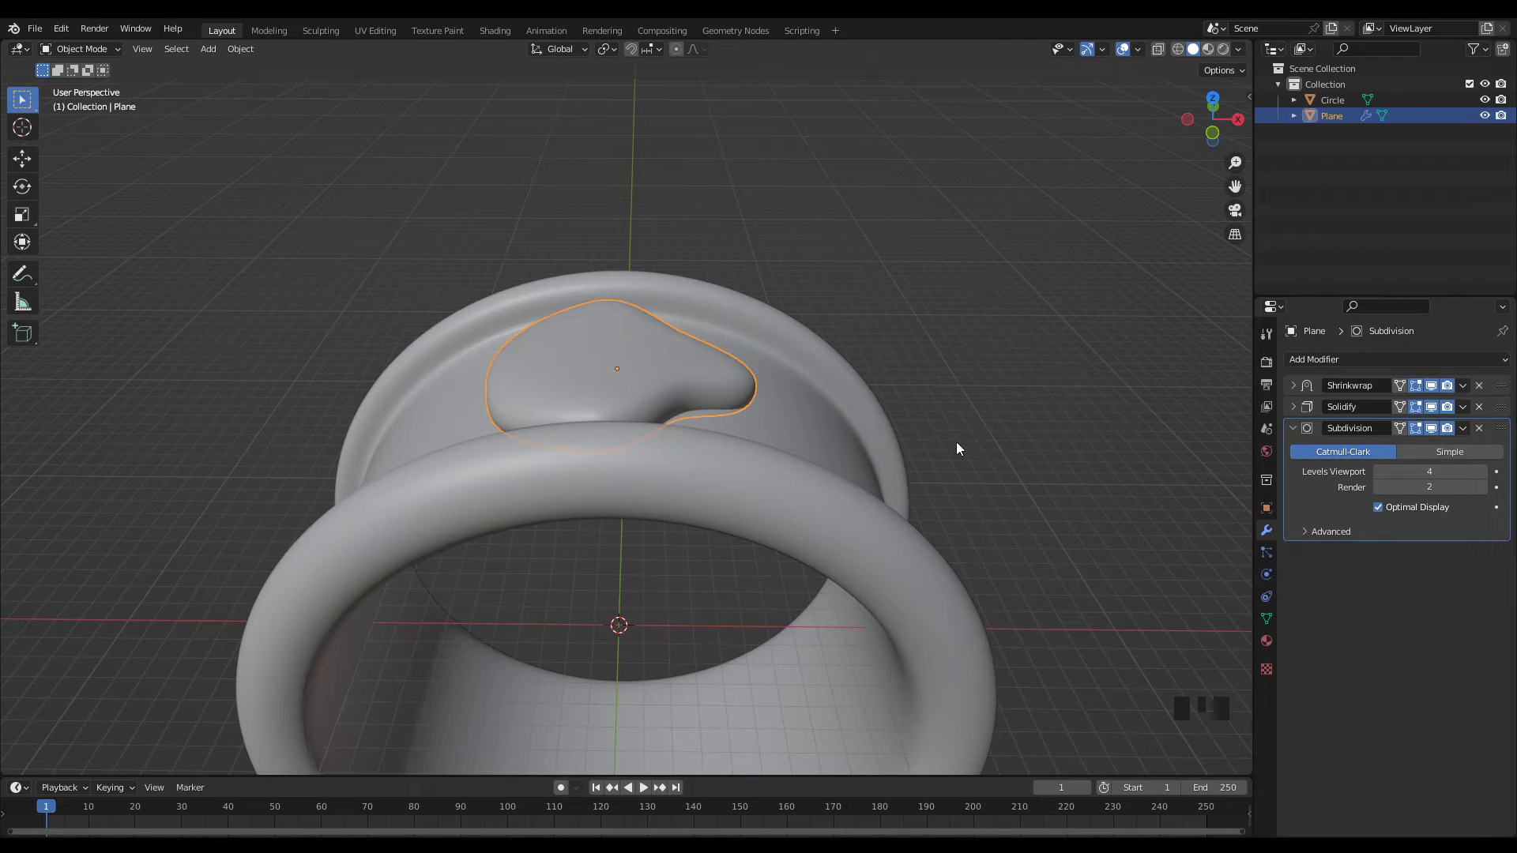
- Apply the plane's Shrinkwrap, Solidify and Subdivision modifiers in that order
{"action": "left_click", "coordinate": [1294, 427]}
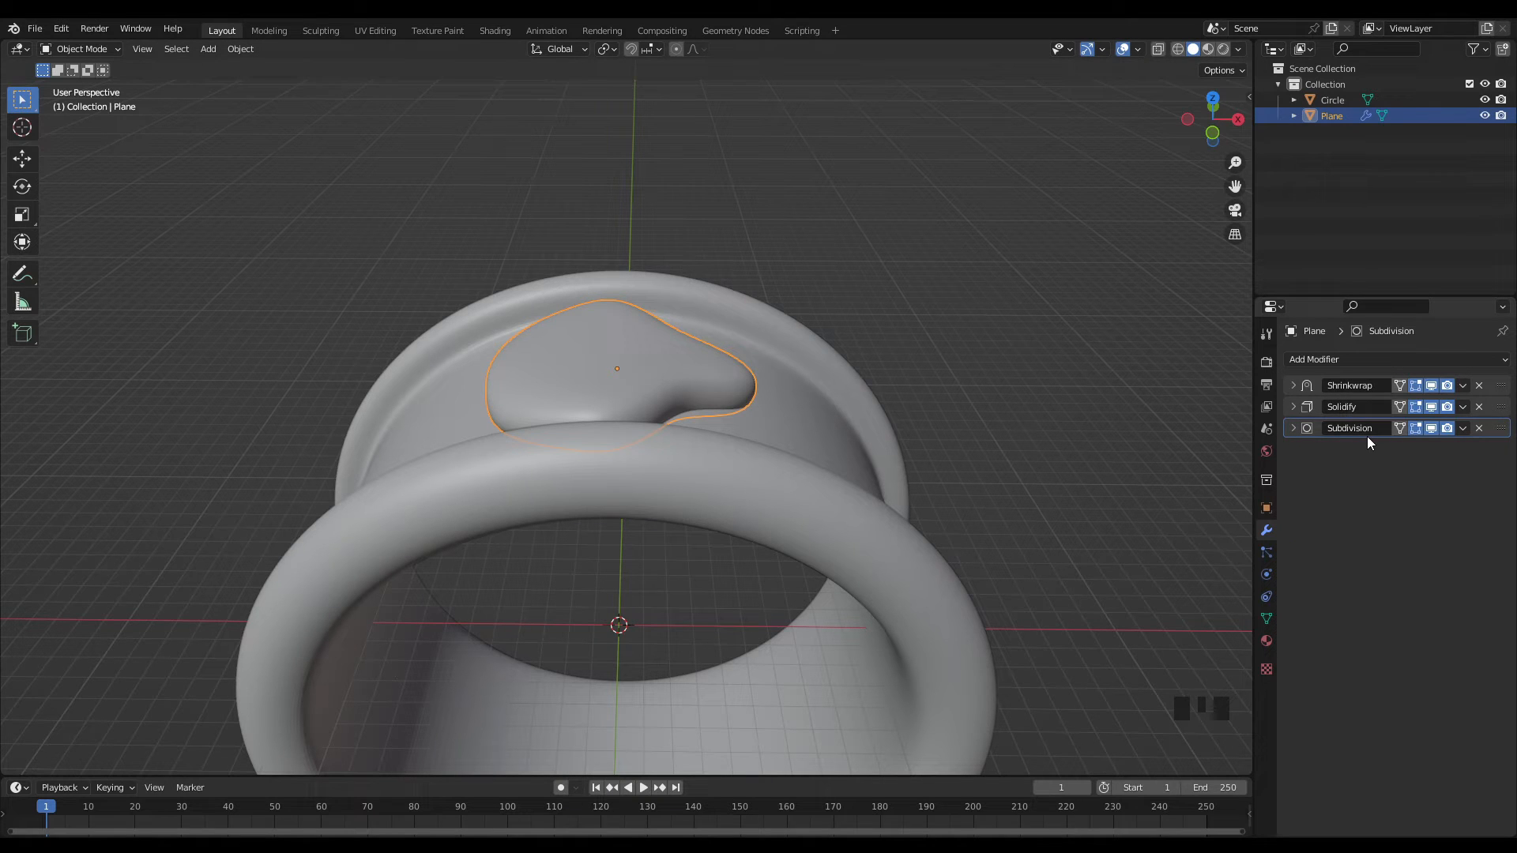
{"action": "left_click", "coordinate": [1463, 385]}
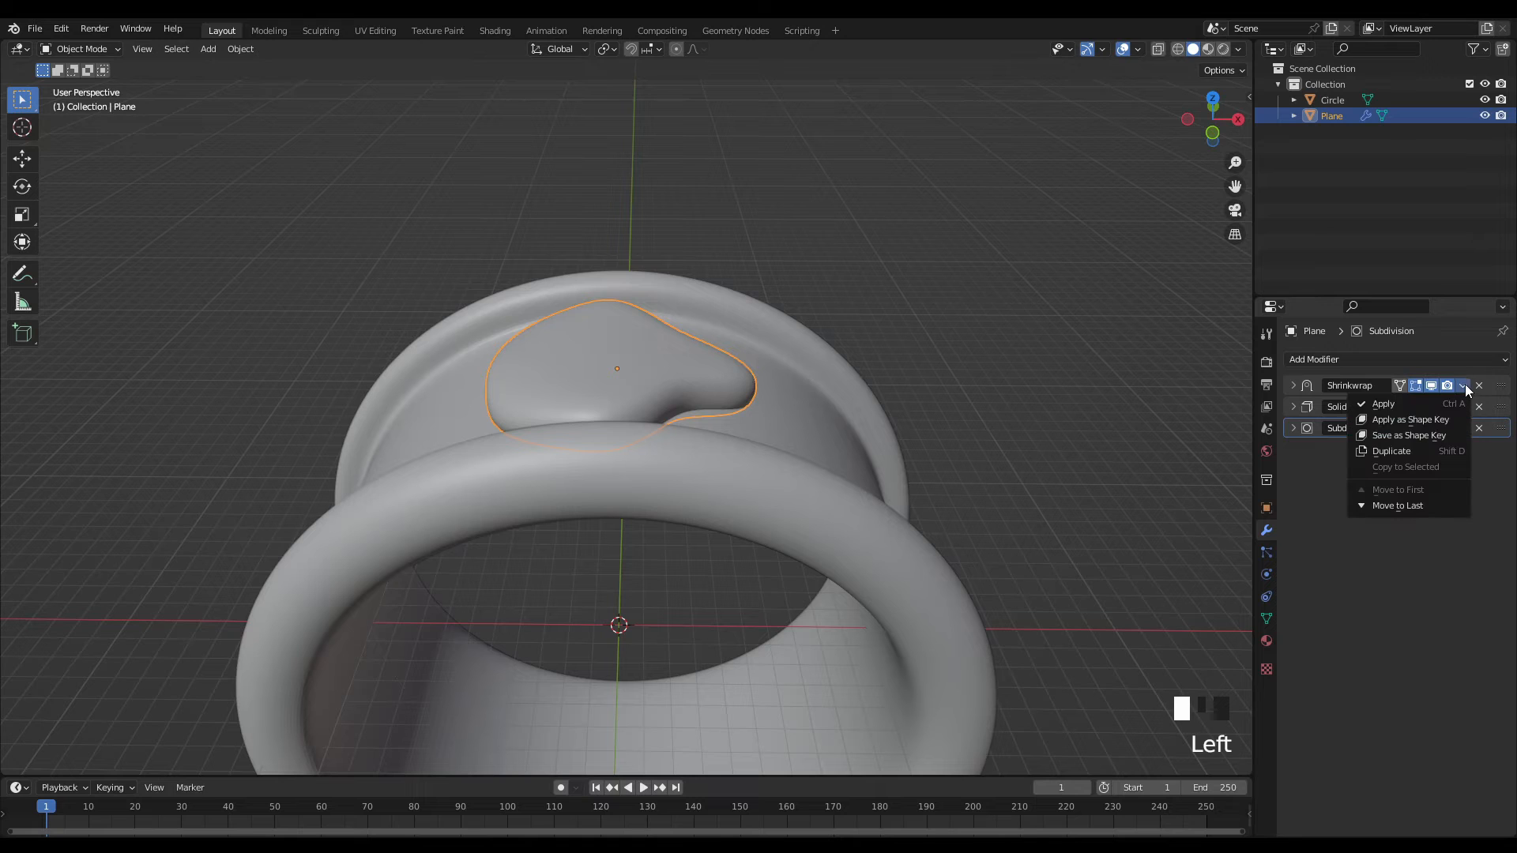
{"action": "left_click", "coordinate": [1438, 403]}
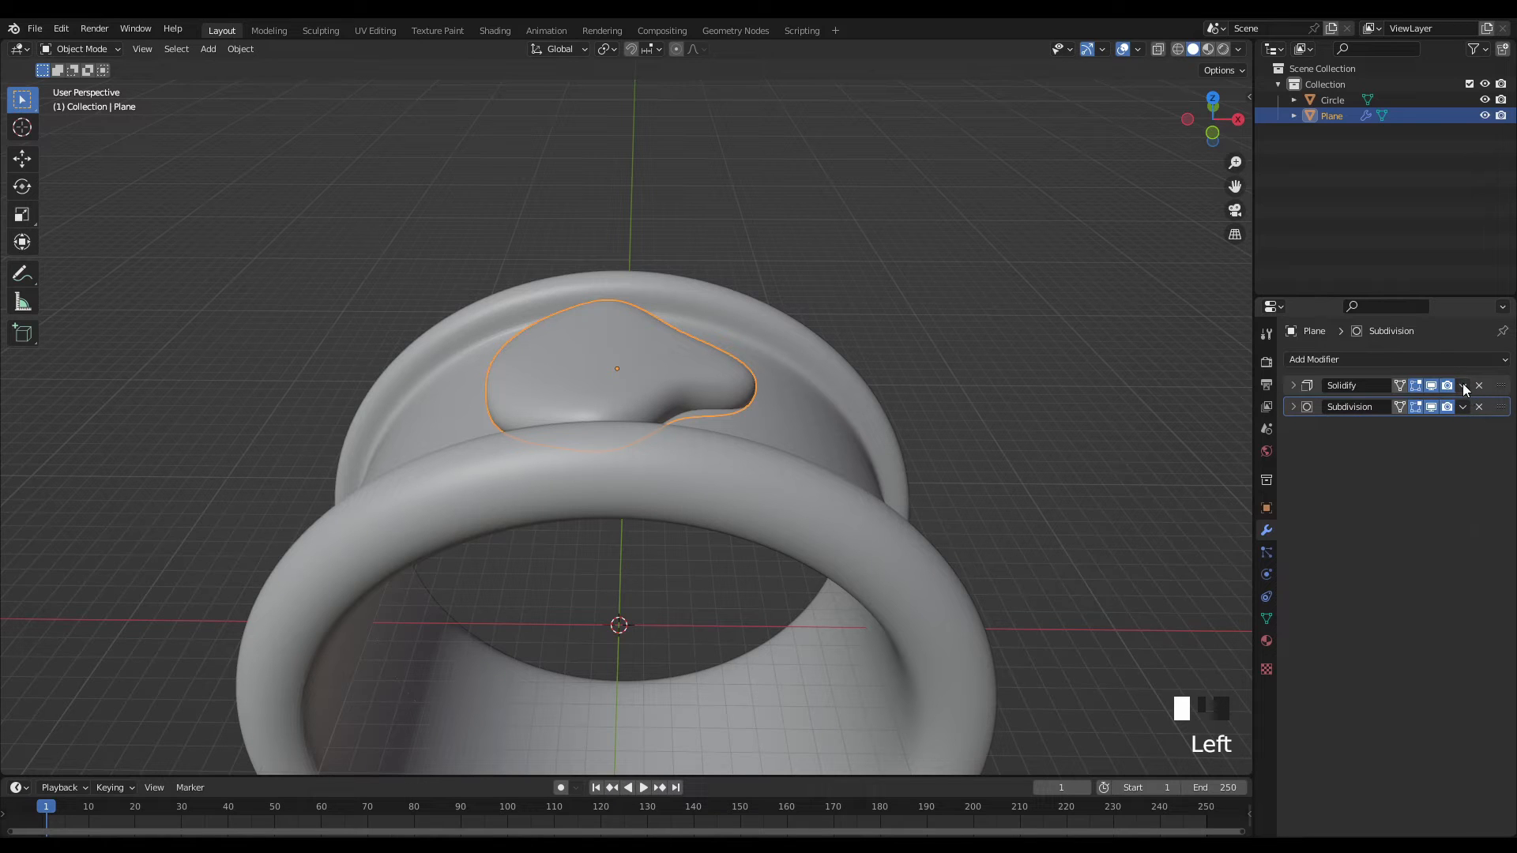
{"action": "left_click", "coordinate": [1463, 386]}
{"action": "left_click", "coordinate": [1461, 403]}
{"action": "left_click", "coordinate": [1463, 386]}
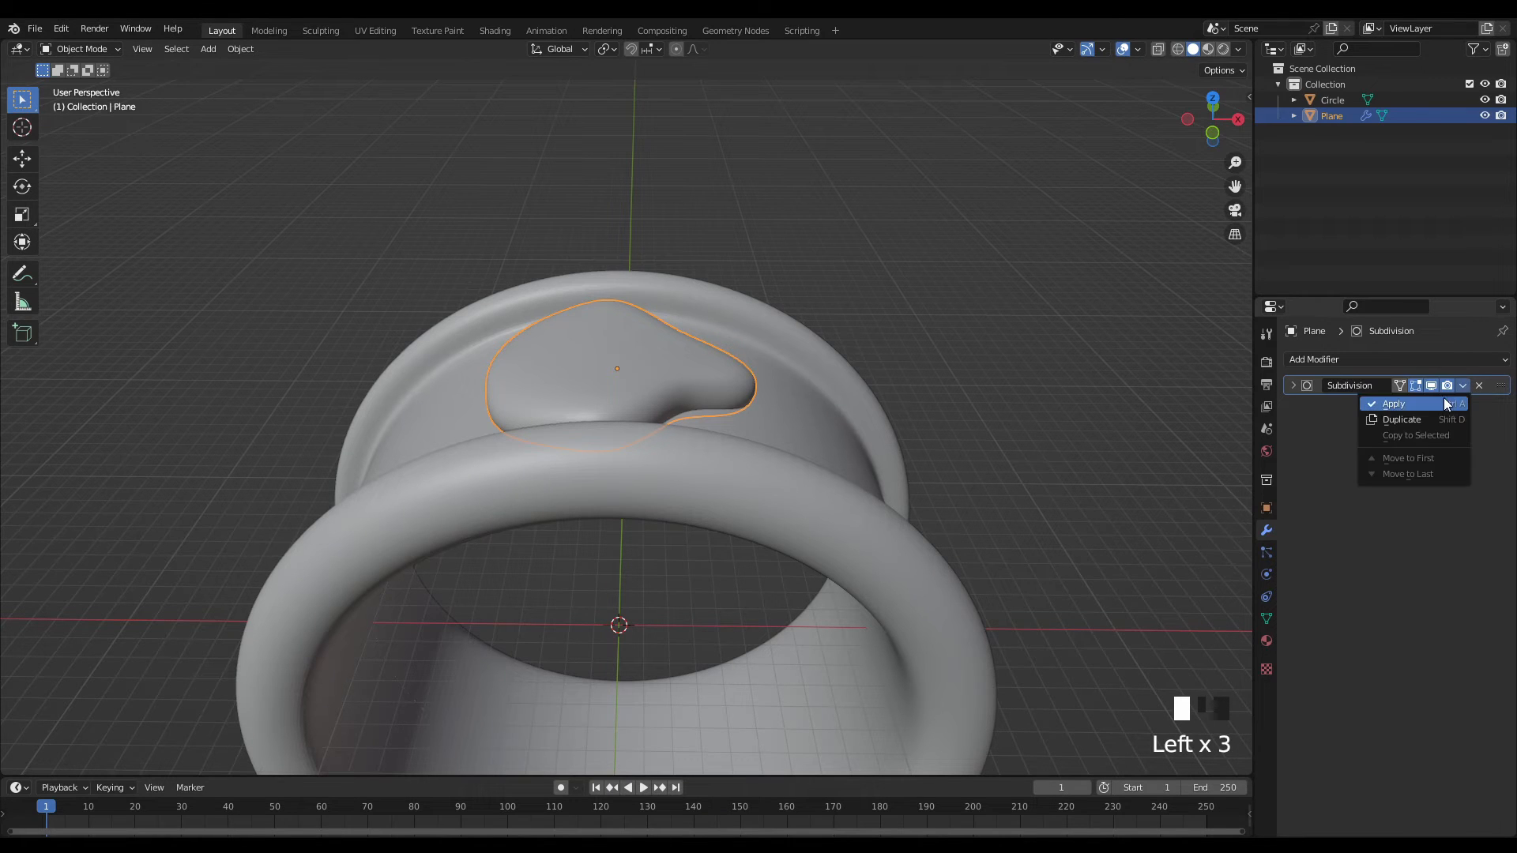
{"action": "left_click", "coordinate": [1443, 403]}
{"action": "left_click", "coordinate": [640, 387]}
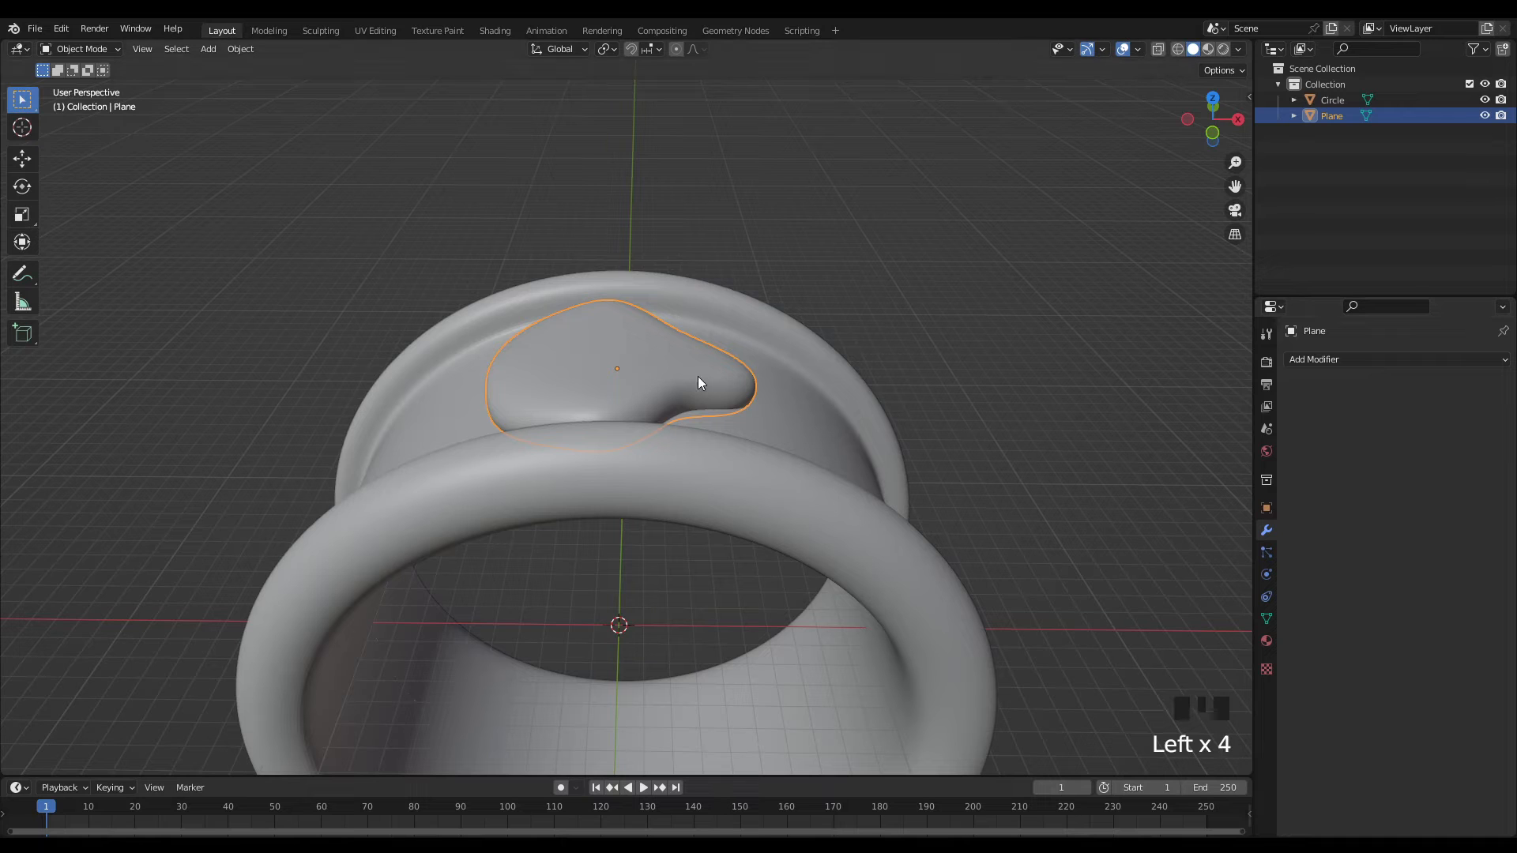
{"action": "middle_click_drag", "start_coordinate": [698, 376], "coordinate": [735, 339]}
{"action": "scroll", "coordinate": [509, 248], "scroll_direction": "down", "scroll_amount": 1}
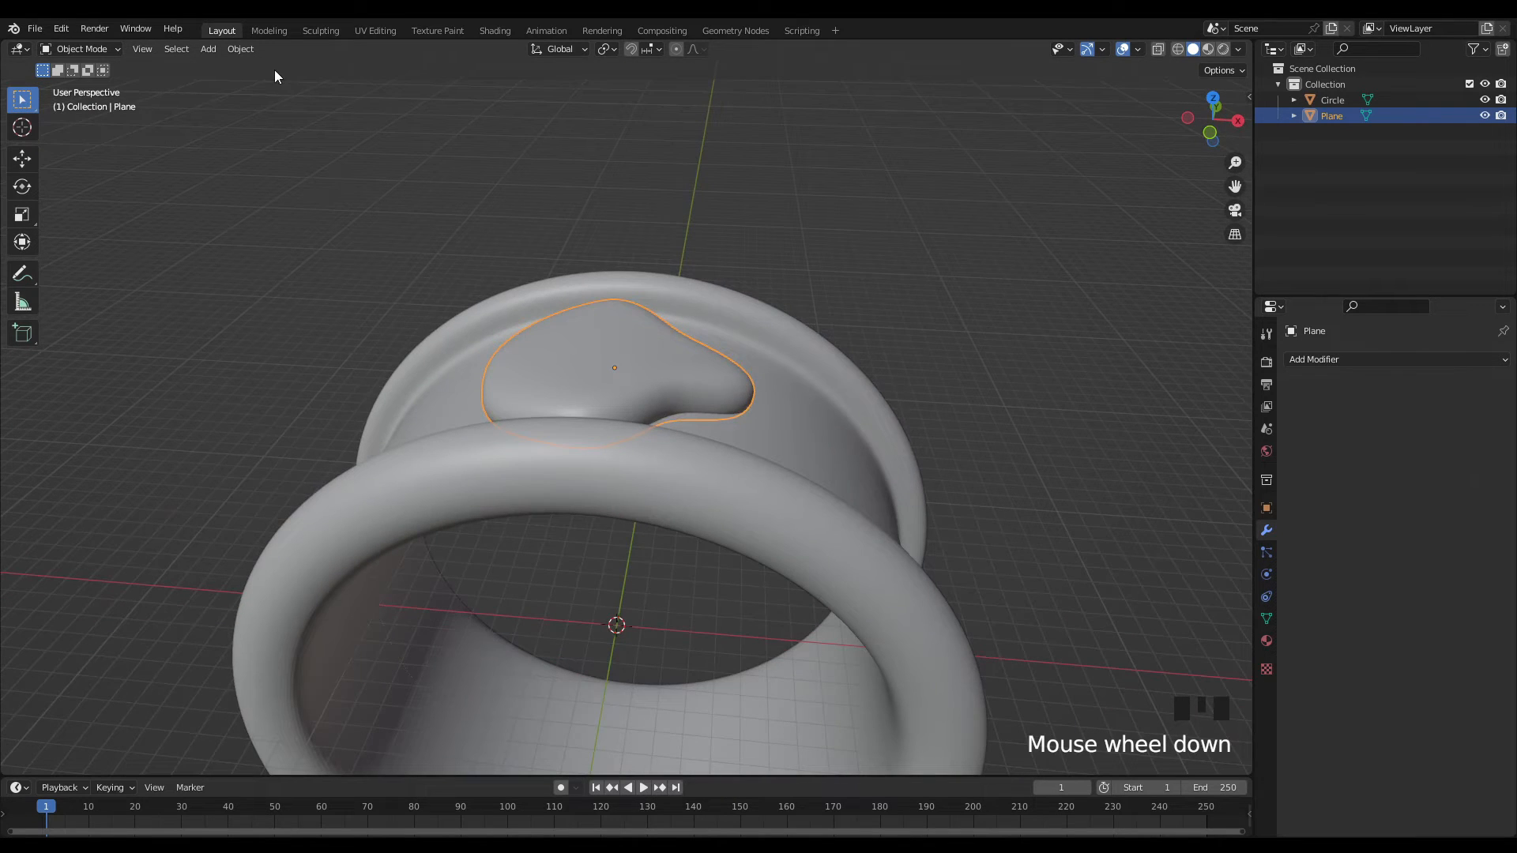
- Switch to the Sculpting workspace with the plate active and choose the Elastic Deform brush
{"action": "left_click", "coordinate": [319, 31]}
{"action": "scroll", "coordinate": [665, 388], "scroll_direction": "down", "scroll_amount": 11}
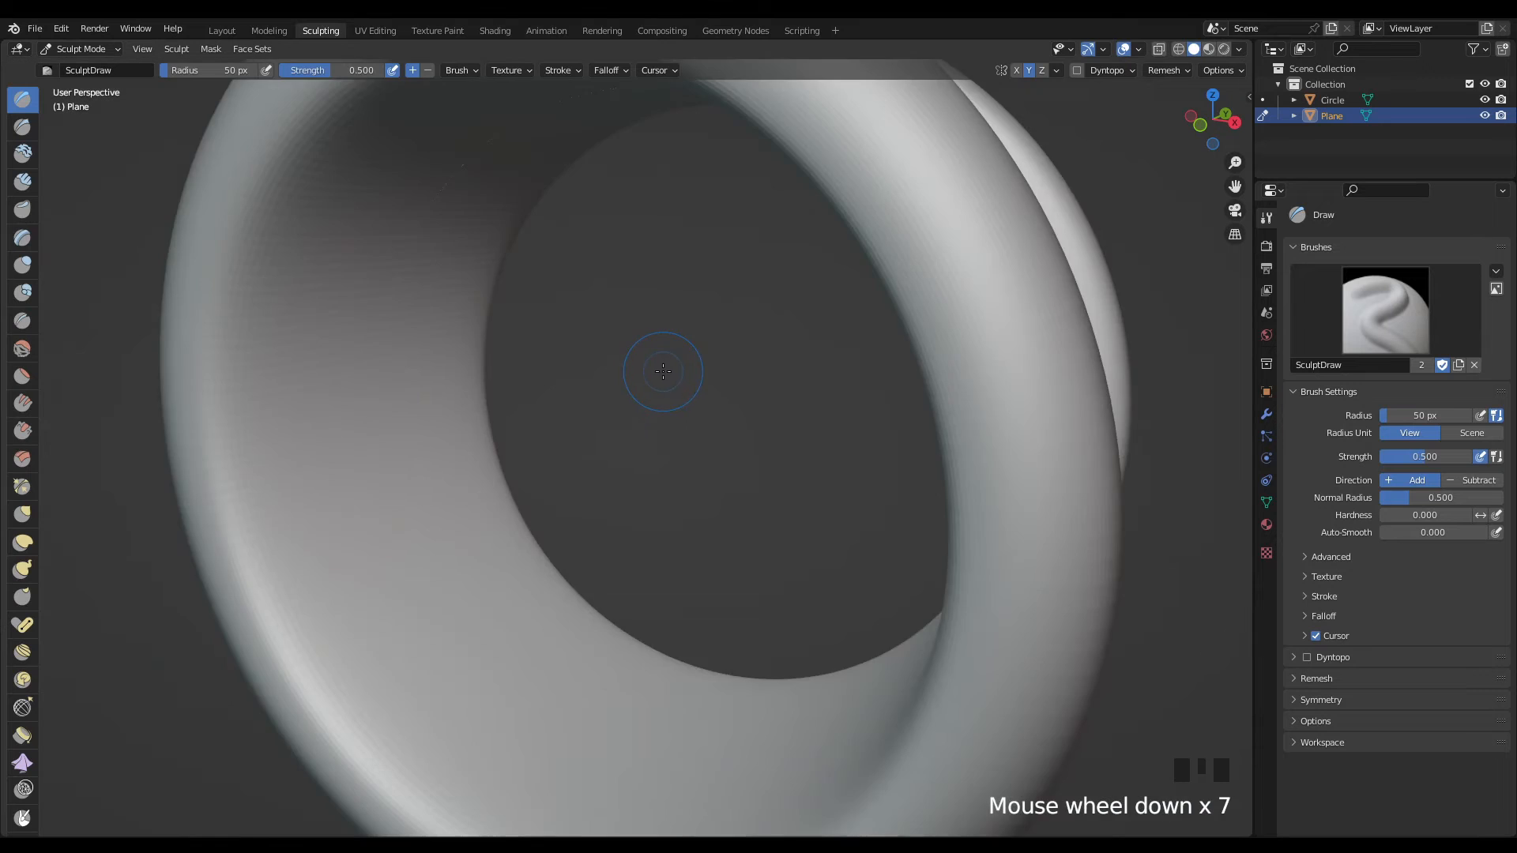
{"action": "scroll", "coordinate": [711, 339], "scroll_direction": "up", "scroll_amount": 2}
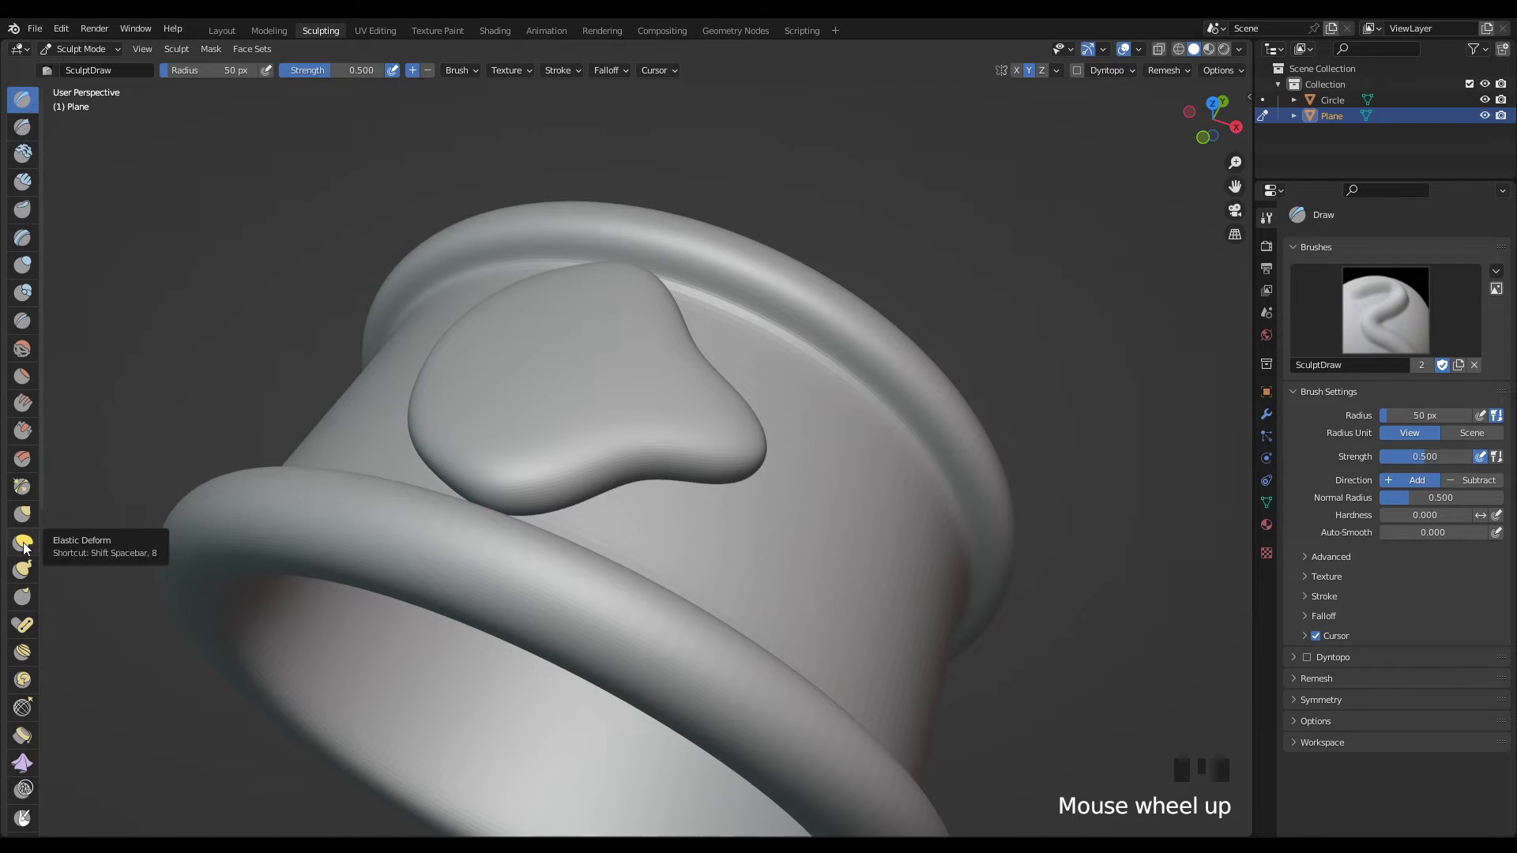
{"action": "left_click", "coordinate": [28, 547]}
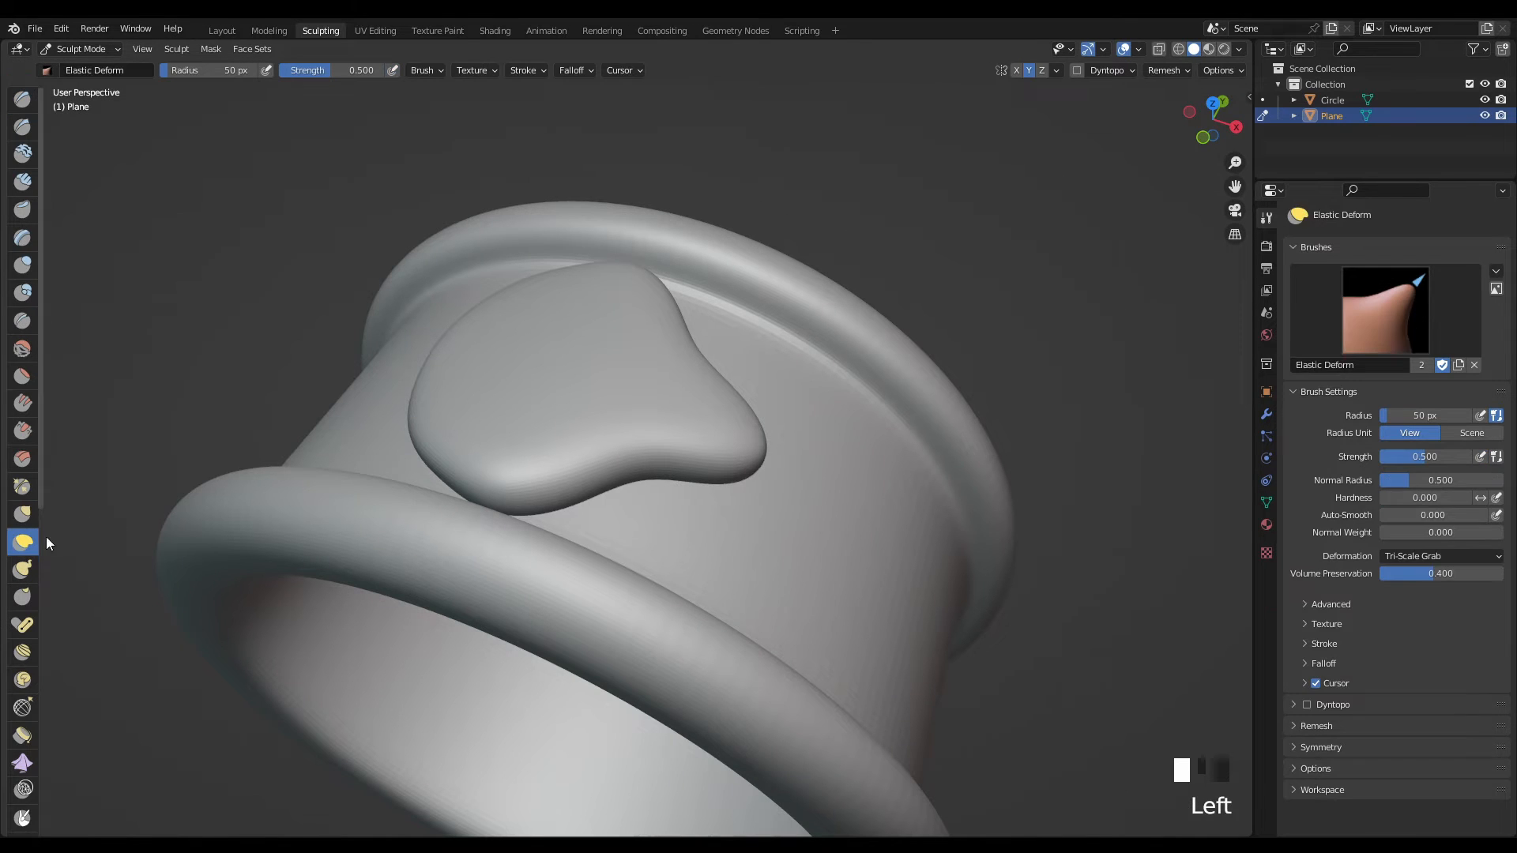
- Enlarge the Elastic Deform brush radius to 123 px and pull the plate's outer edge near the front rim down toward the band
{"action": "mouse_move", "coordinate": [643, 490]}
{"action": "middle_mouse_down"}
{"action": "mouse_move", "coordinate": [694, 464]}
{"action": "mouse_move", "coordinate": [716, 425]}
{"action": "middle_mouse_up"}
{"action": "scroll", "coordinate": [717, 425], "scroll_direction": "up", "scroll_amount": 2}
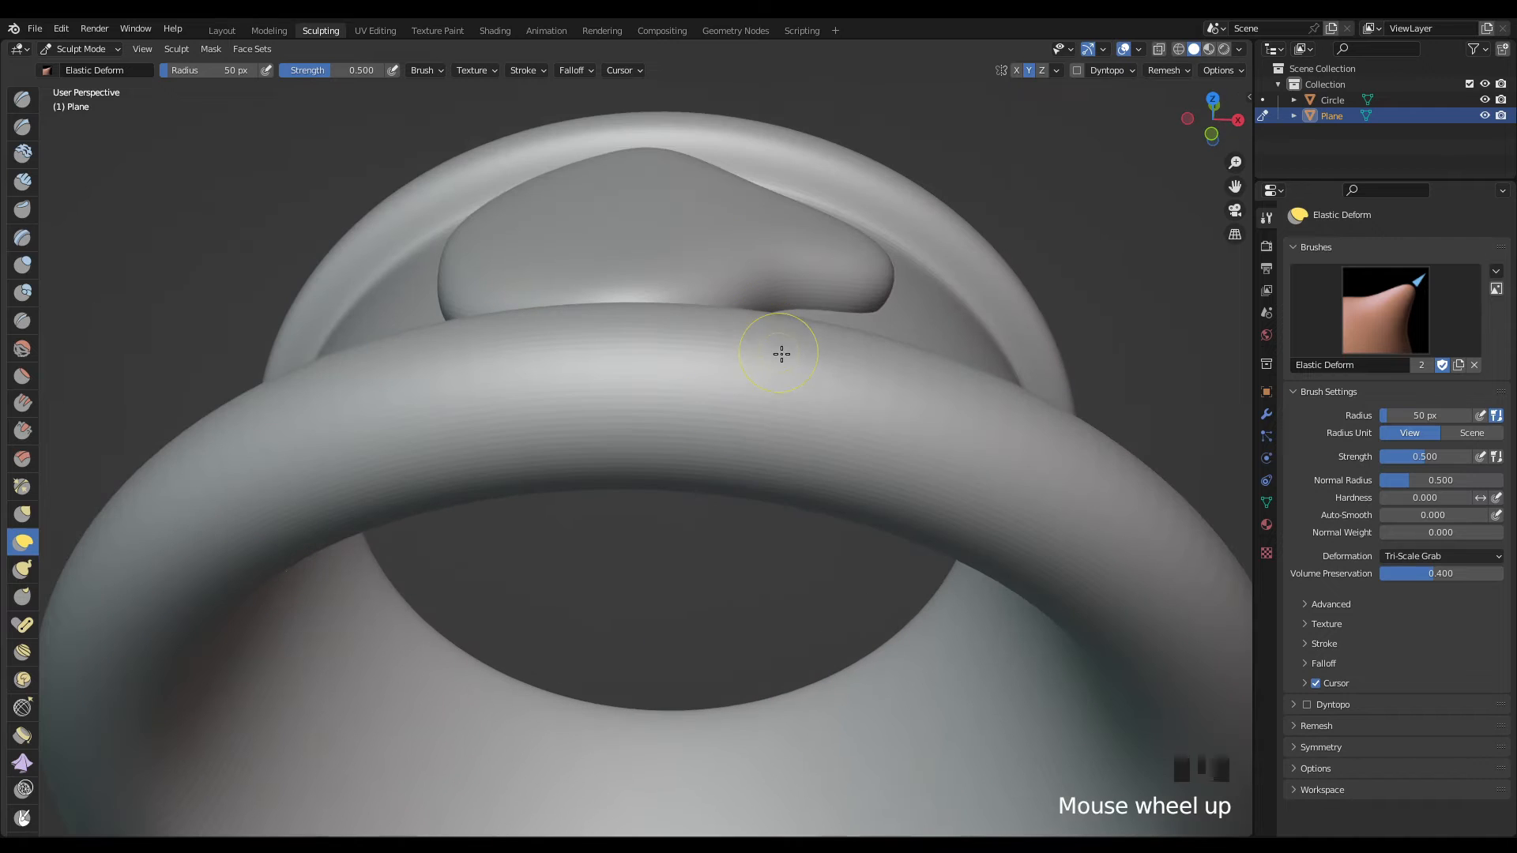
{"action": "scroll", "coordinate": [789, 386], "scroll_direction": "down", "scroll_amount": 2}
{"action": "middle_click_drag", "start_coordinate": [790, 387], "coordinate": [838, 433]}
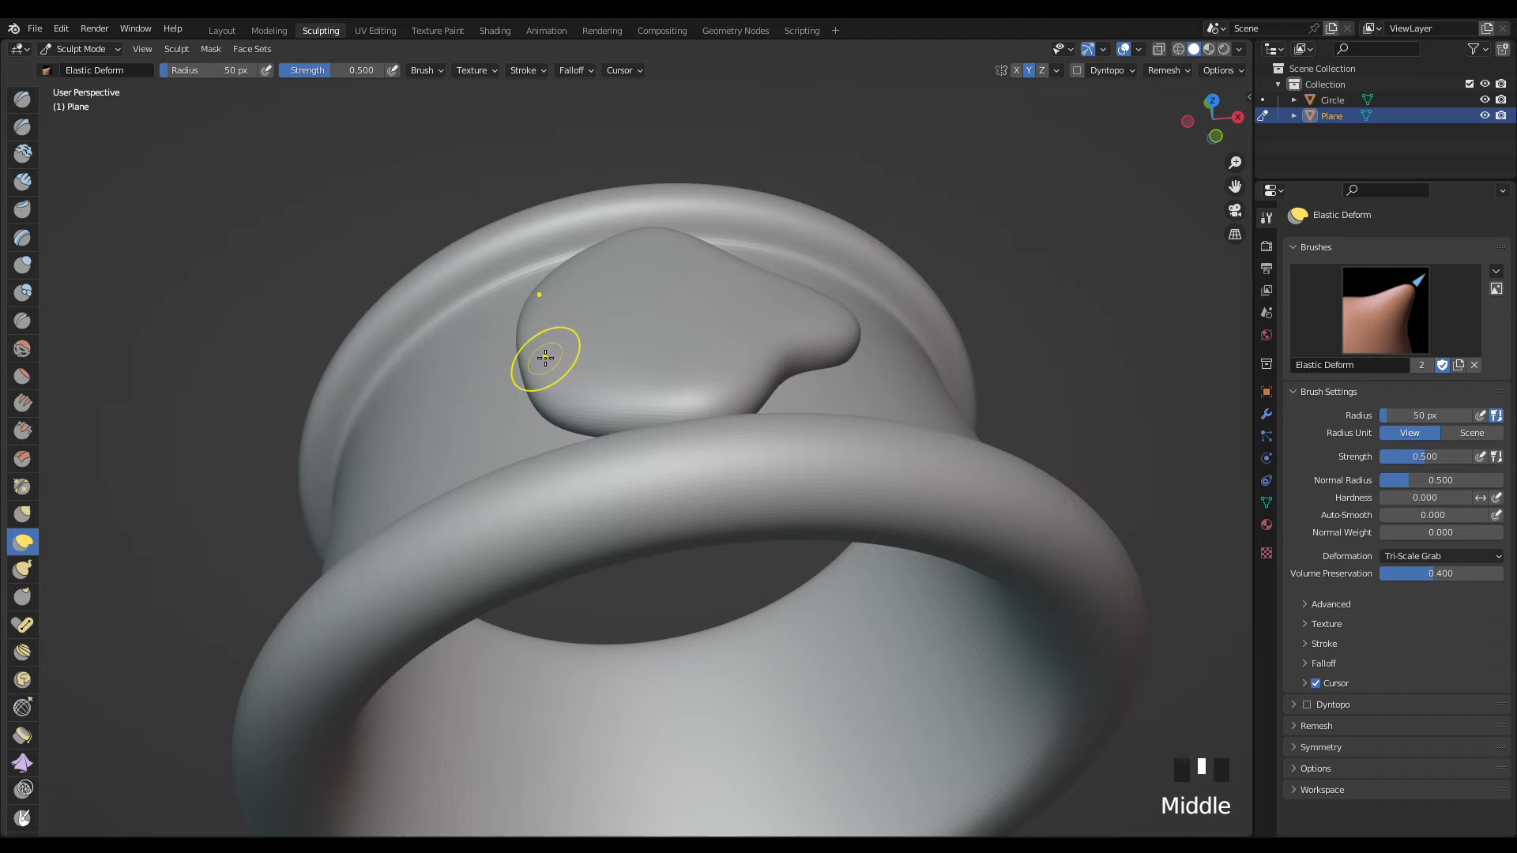
{"action": "key", "text": "bracketright"}
{"action": "key", "text": "bracketright"}
{"action": "key", "text": "bracketright"}
{"action": "key", "text": "bracketright"}
{"action": "key", "text": "bracketright"}
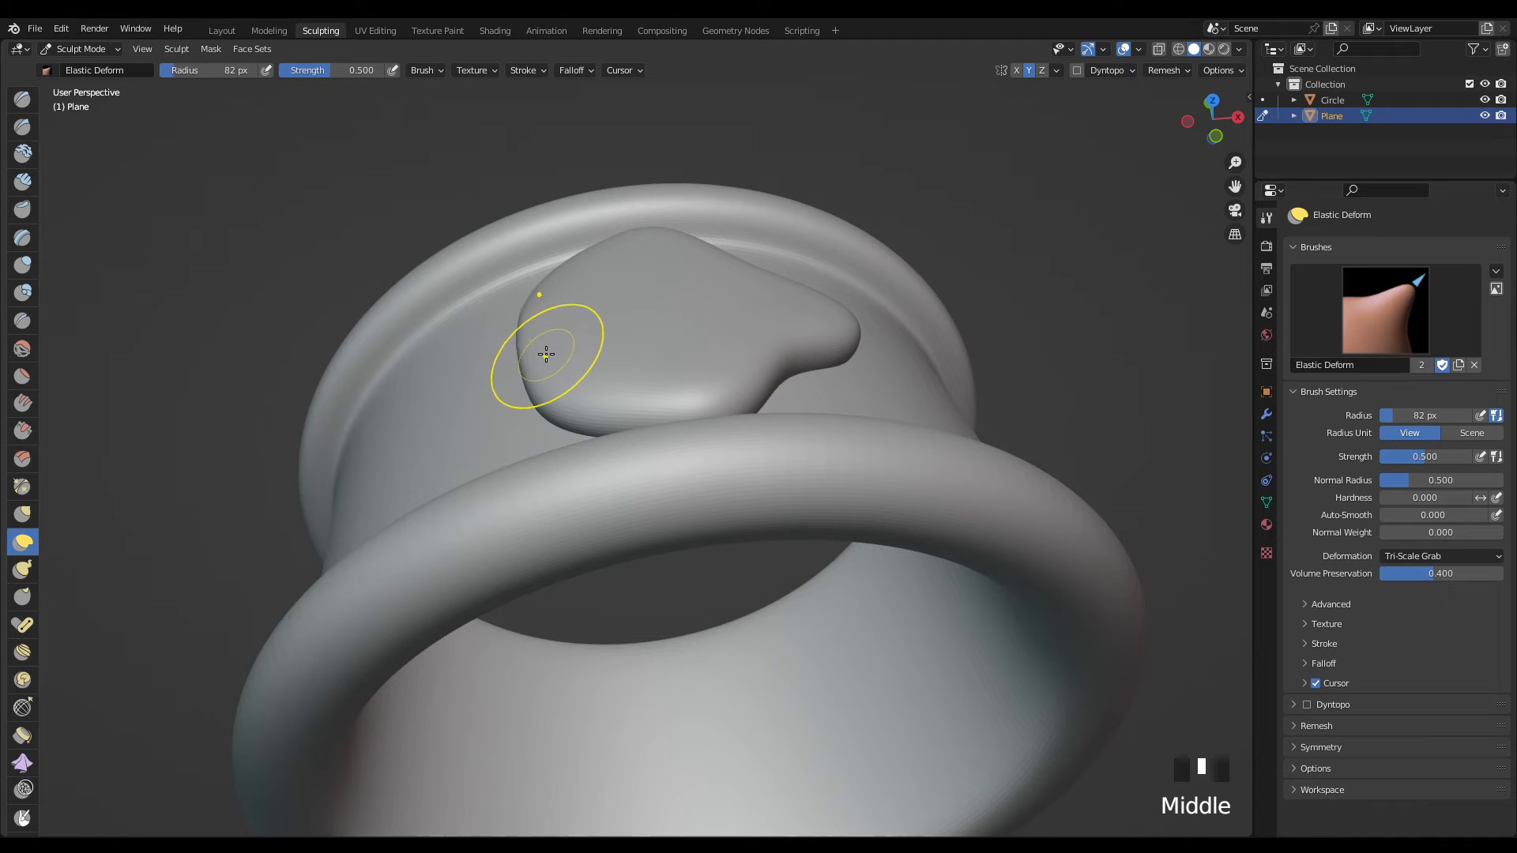
{"action": "key", "text": "bracketright"}
{"action": "key", "text": "bracketright"}
{"action": "mouse_move", "coordinate": [555, 349]}
{"action": "middle_mouse_down"}
{"action": "mouse_move", "coordinate": [579, 335]}
{"action": "mouse_move", "coordinate": [574, 272]}
{"action": "middle_mouse_up"}
{"action": "key", "text": "bracketright"}
{"action": "key", "text": "bracketright"}
{"action": "left_click_drag", "start_coordinate": [575, 273], "coordinate": [577, 385]}
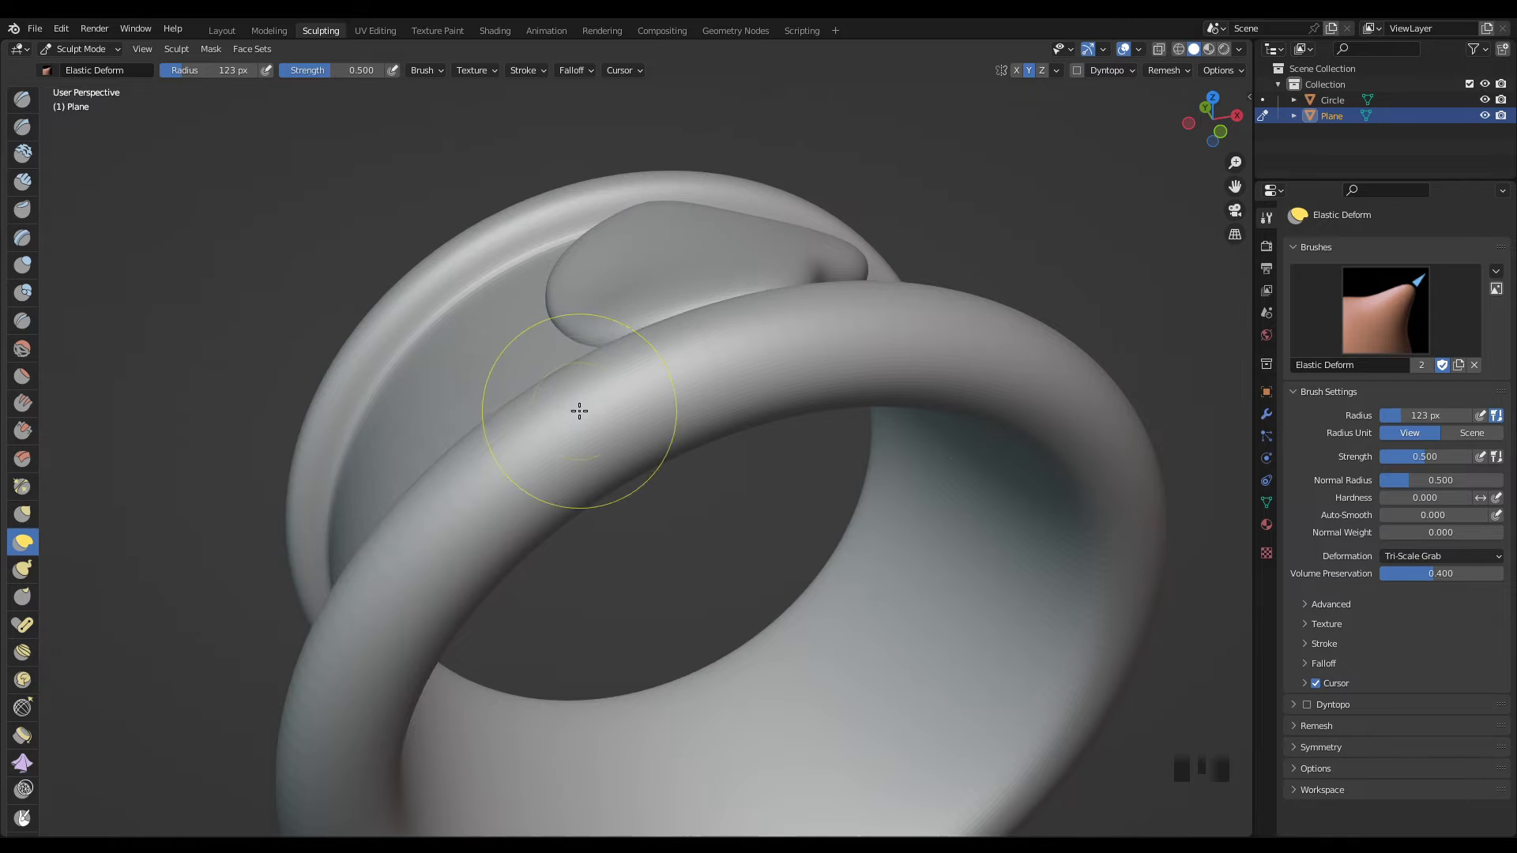
{"action": "left_click_drag", "start_coordinate": [582, 298], "coordinate": [563, 331]}
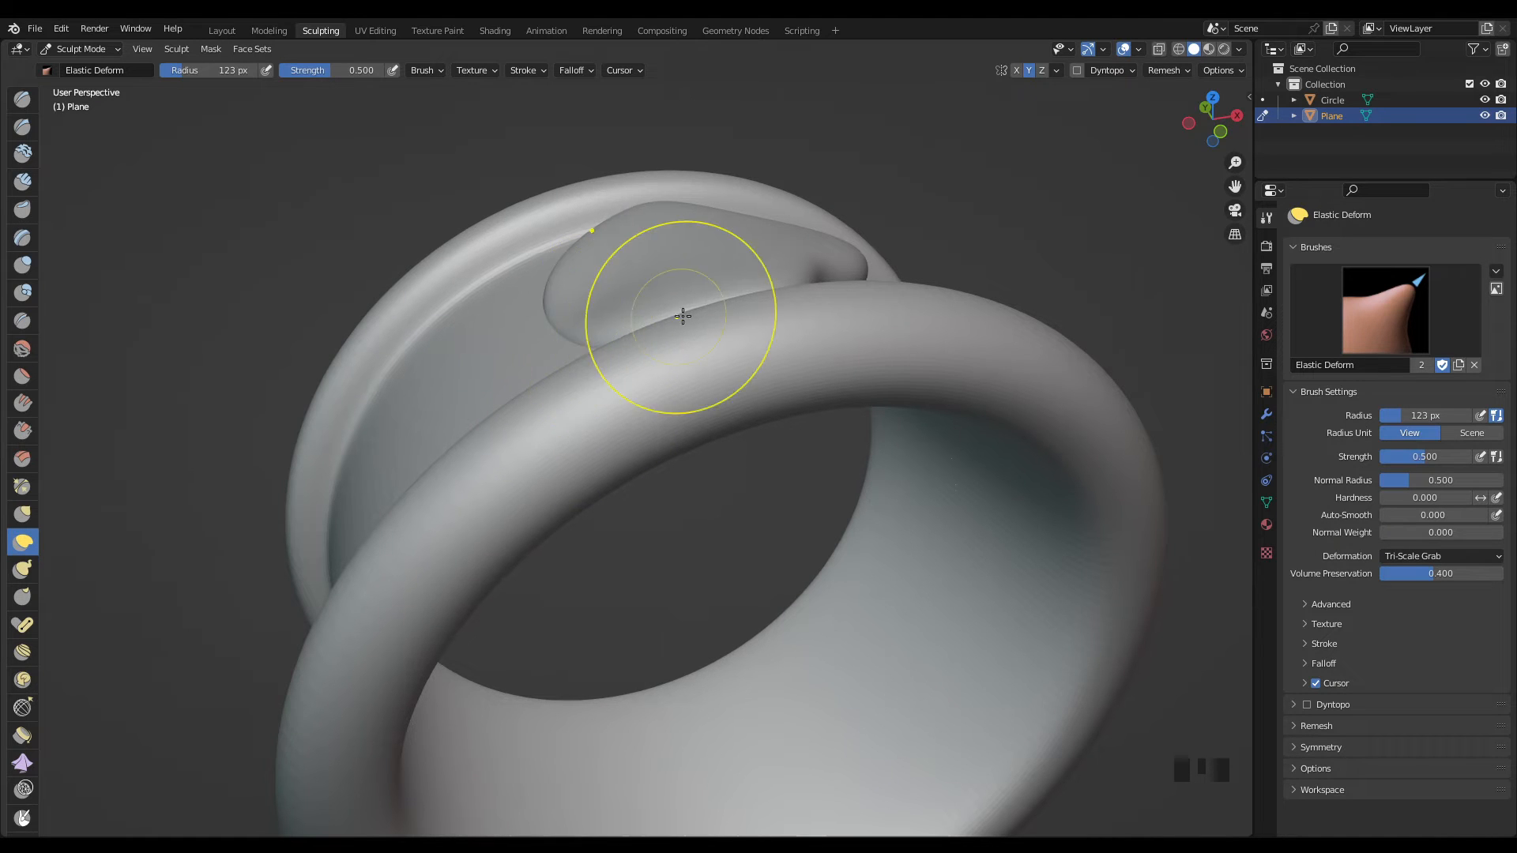
- Nudge the rounded side corners of the plate's broad end down toward the band, then check the shape from the tip side
{"action": "middle_click_drag", "start_coordinate": [680, 315], "coordinate": [869, 284]}
{"action": "scroll", "coordinate": [932, 265], "scroll_direction": "up", "scroll_amount": 3}
{"action": "scroll", "coordinate": [945, 271], "scroll_direction": "up", "scroll_amount": 1}
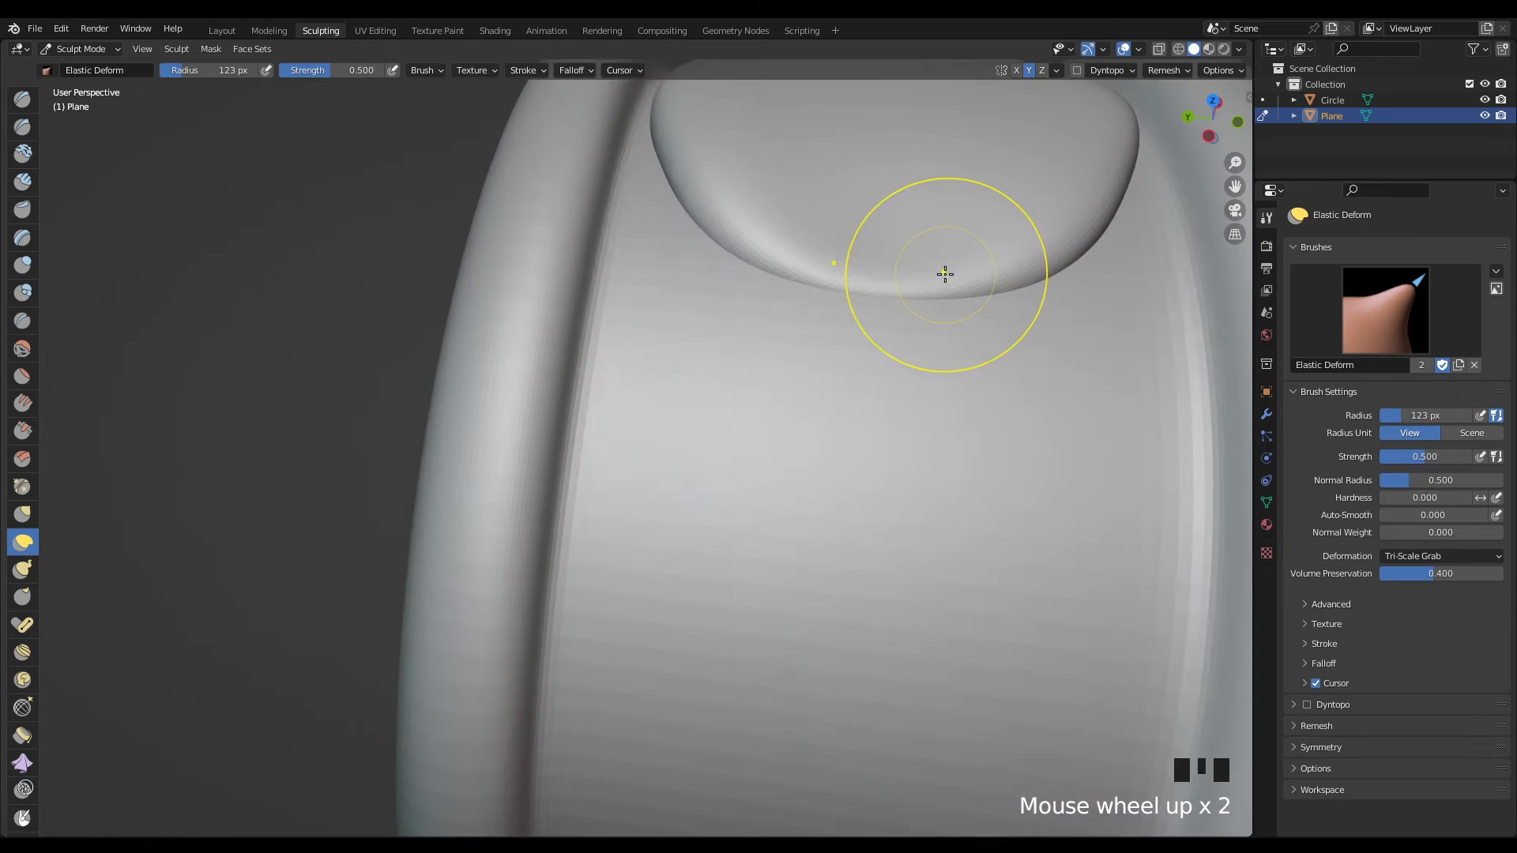
{"action": "scroll", "coordinate": [958, 264], "scroll_direction": "down", "scroll_amount": 1}
{"action": "middle_click_drag", "start_coordinate": [958, 264], "coordinate": [819, 353], "text": "shift"}
{"action": "mouse_move", "coordinate": [820, 352]}
{"action": "left_mouse_down"}
{"action": "mouse_move", "coordinate": [813, 327]}
{"action": "mouse_move", "coordinate": [814, 368]}
{"action": "left_mouse_up"}
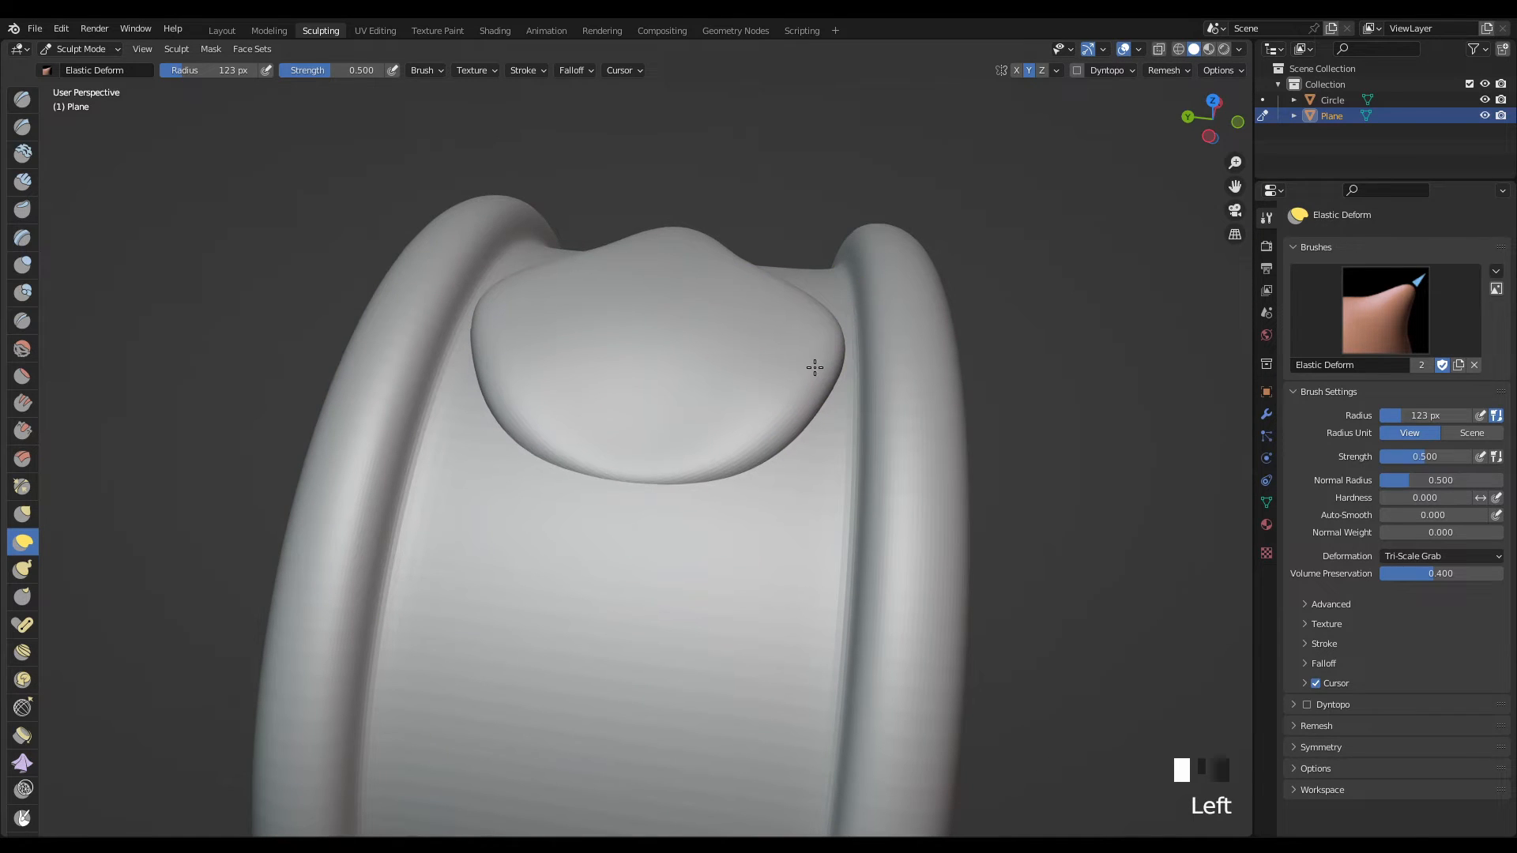
{"action": "middle_click_drag", "start_coordinate": [830, 339], "coordinate": [836, 312]}
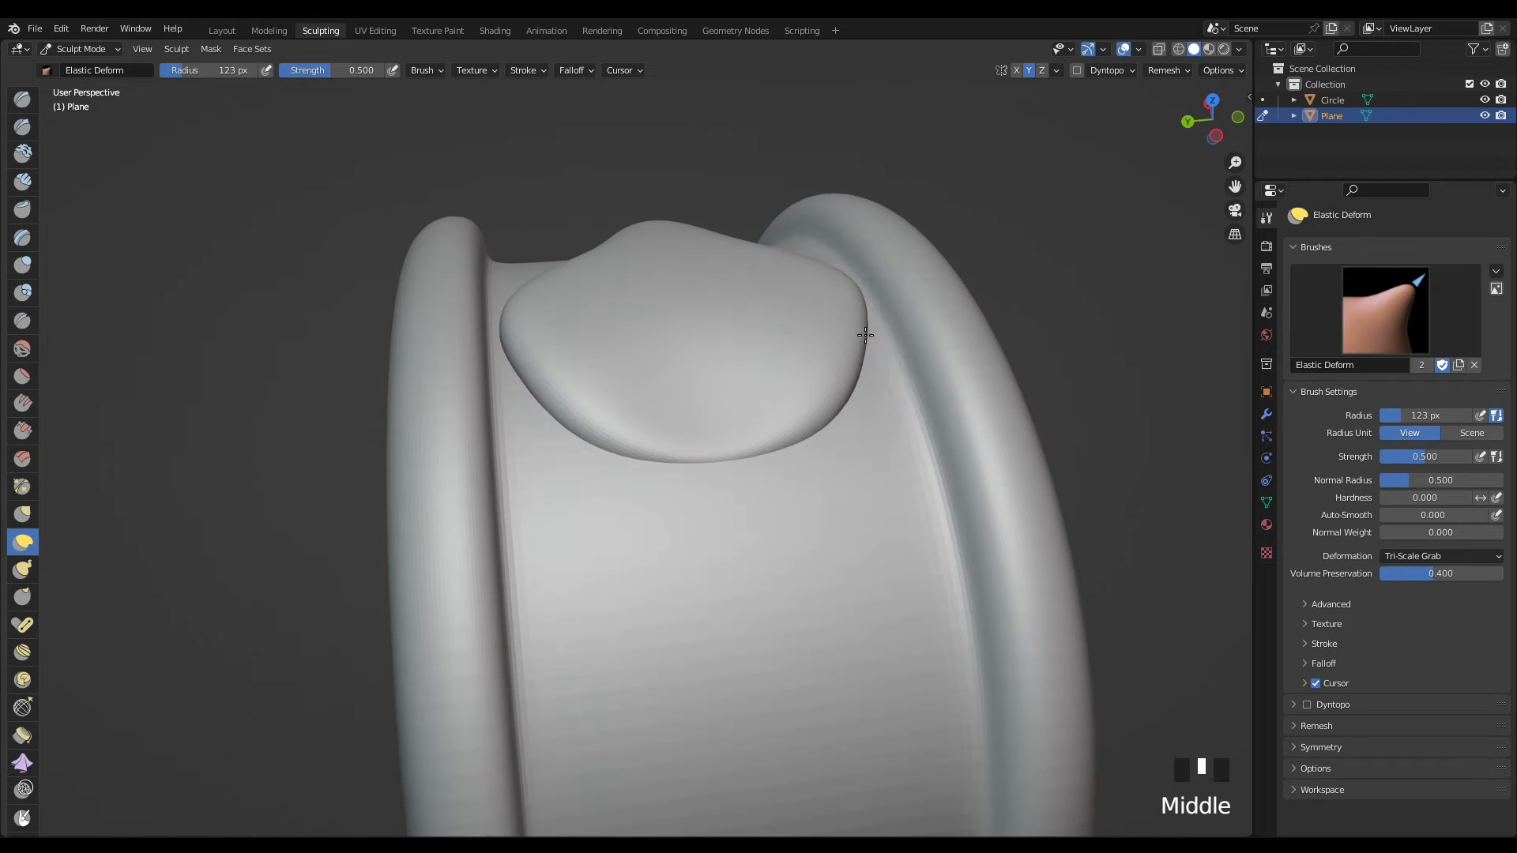
{"action": "mouse_move", "coordinate": [838, 307]}
{"action": "left_mouse_down"}
{"action": "mouse_move", "coordinate": [846, 380]}
{"action": "mouse_move", "coordinate": [848, 361]}
{"action": "left_mouse_up"}
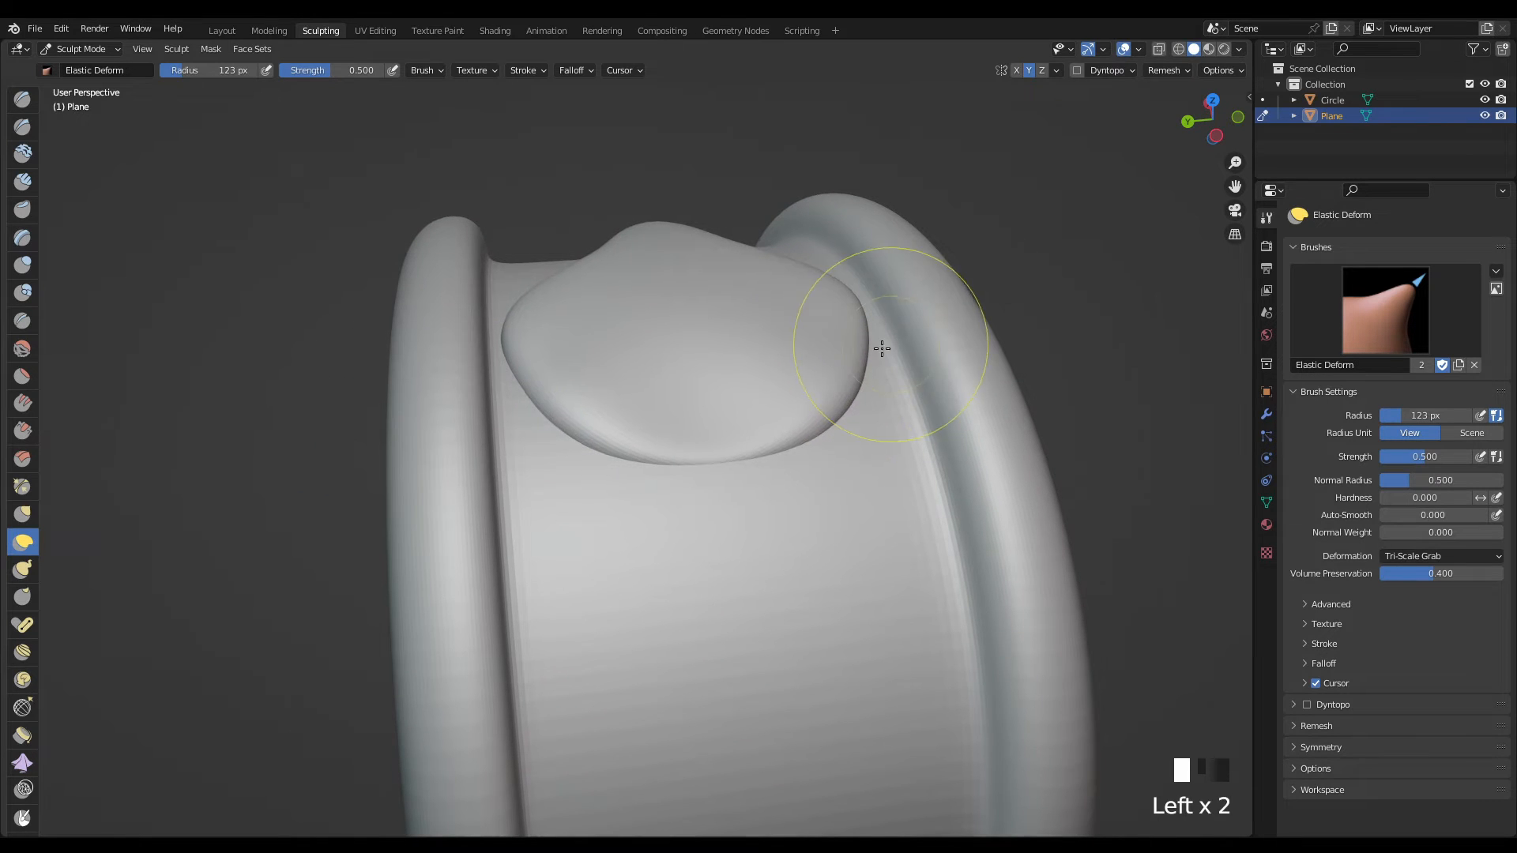
{"action": "mouse_move", "coordinate": [882, 348]}
{"action": "middle_mouse_down"}
{"action": "mouse_move", "coordinate": [537, 359]}
{"action": "mouse_move", "coordinate": [542, 396]}
{"action": "middle_mouse_up"}
{"action": "scroll", "coordinate": [688, 353], "scroll_direction": "down", "scroll_amount": 2}
{"action": "mouse_move", "coordinate": [688, 353]}
{"action": "middle_mouse_down"}
{"action": "mouse_move", "coordinate": [612, 361]}
{"action": "mouse_move", "coordinate": [663, 457]}
{"action": "middle_mouse_up"}
{"action": "scroll", "coordinate": [624, 364], "scroll_direction": "up", "scroll_amount": 2}
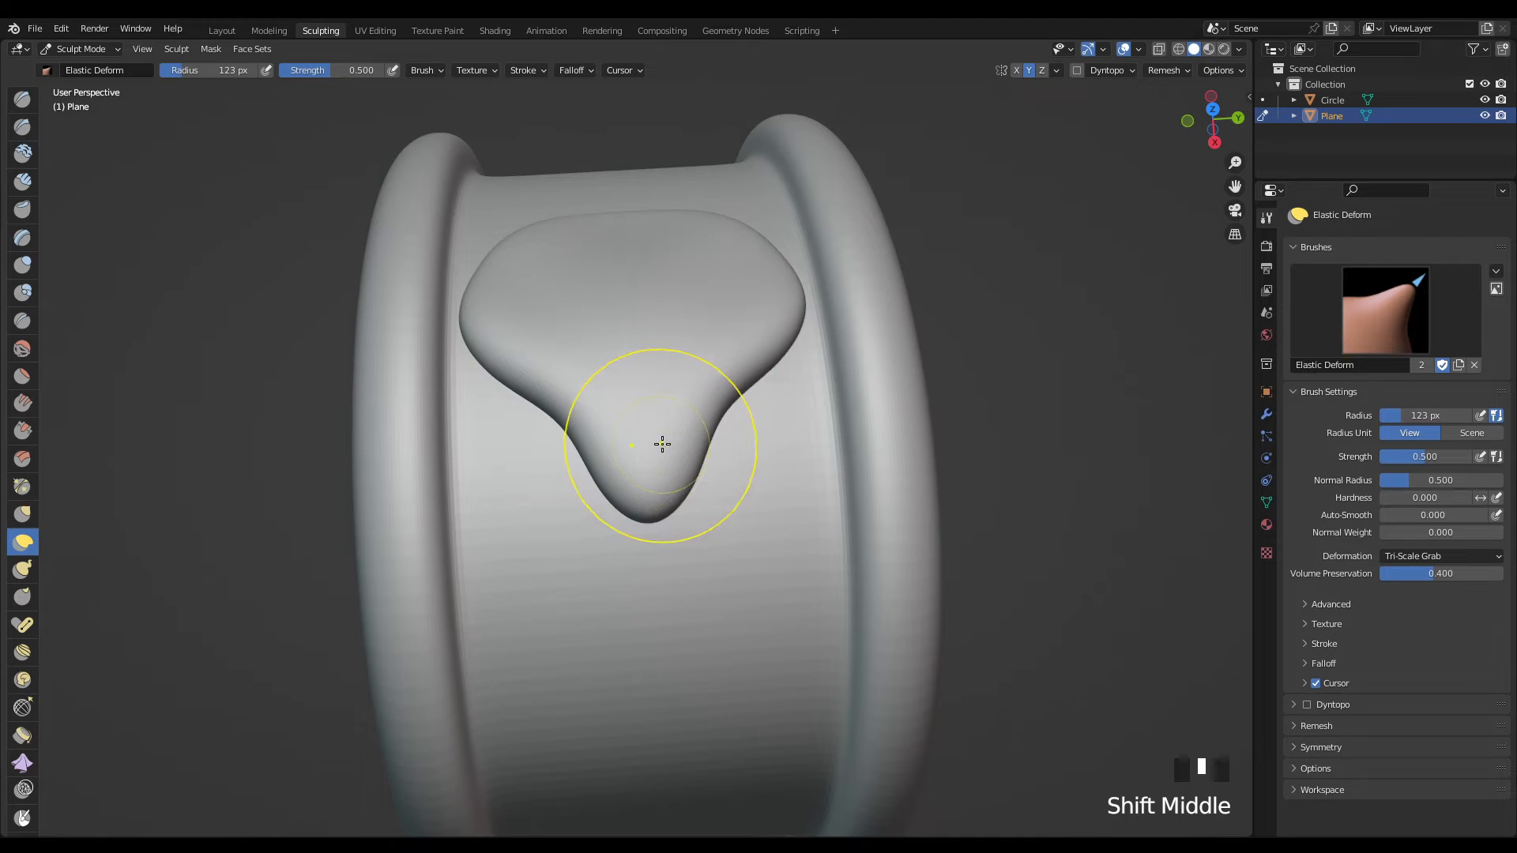
- Return to the Layout workspace, add a Multiresolution modifier to the plate and subdivide it once
{"action": "left_click", "coordinate": [230, 30]}
{"action": "scroll", "coordinate": [885, 415], "scroll_direction": "down", "scroll_amount": 2}
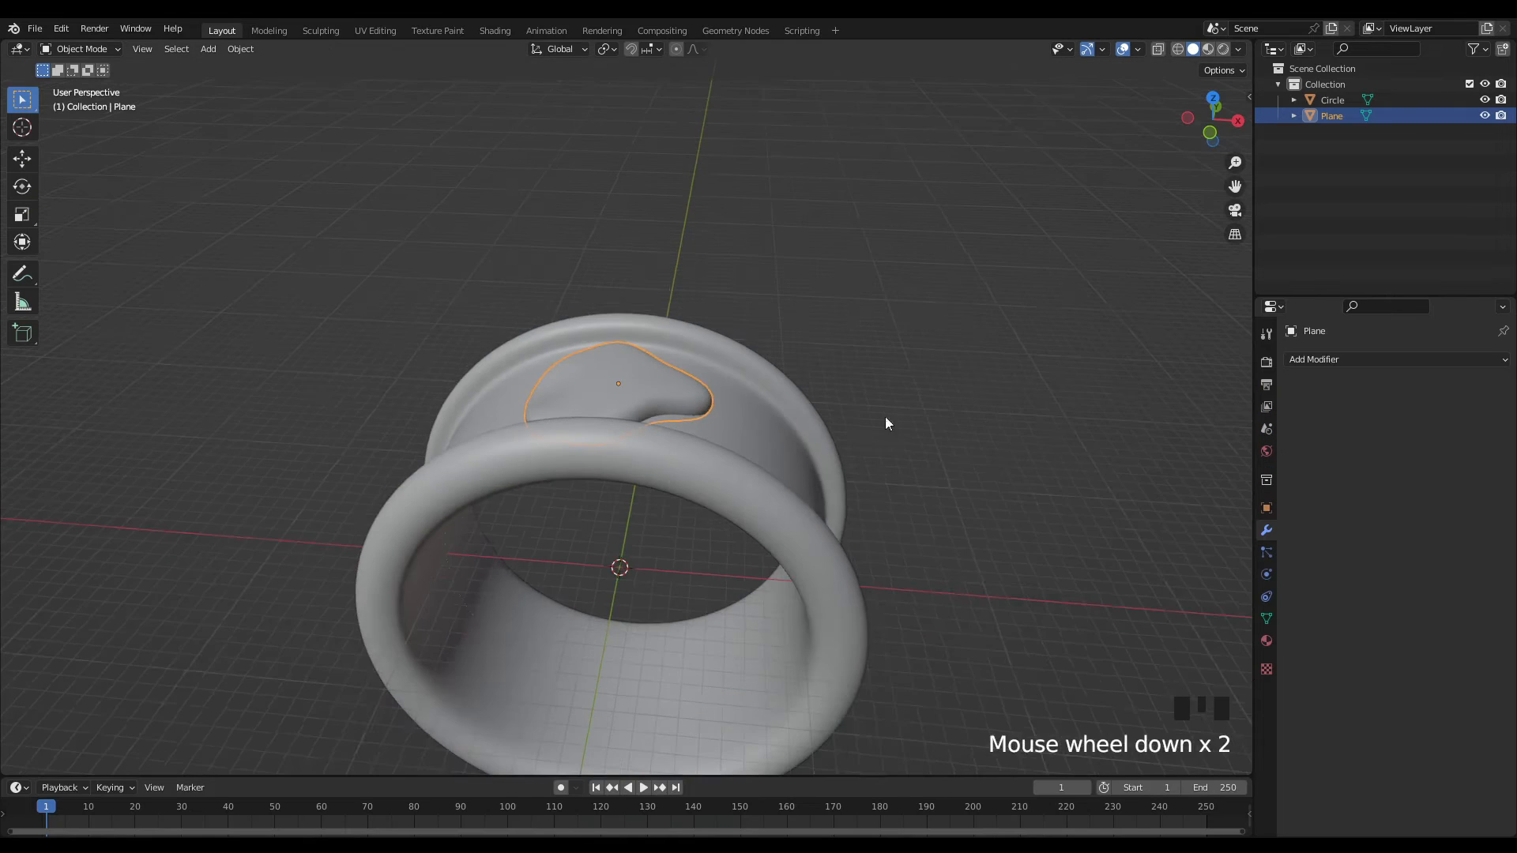
{"action": "middle_click_drag", "start_coordinate": [885, 415], "coordinate": [841, 455]}
{"action": "scroll", "coordinate": [750, 423], "scroll_direction": "up", "scroll_amount": 3}
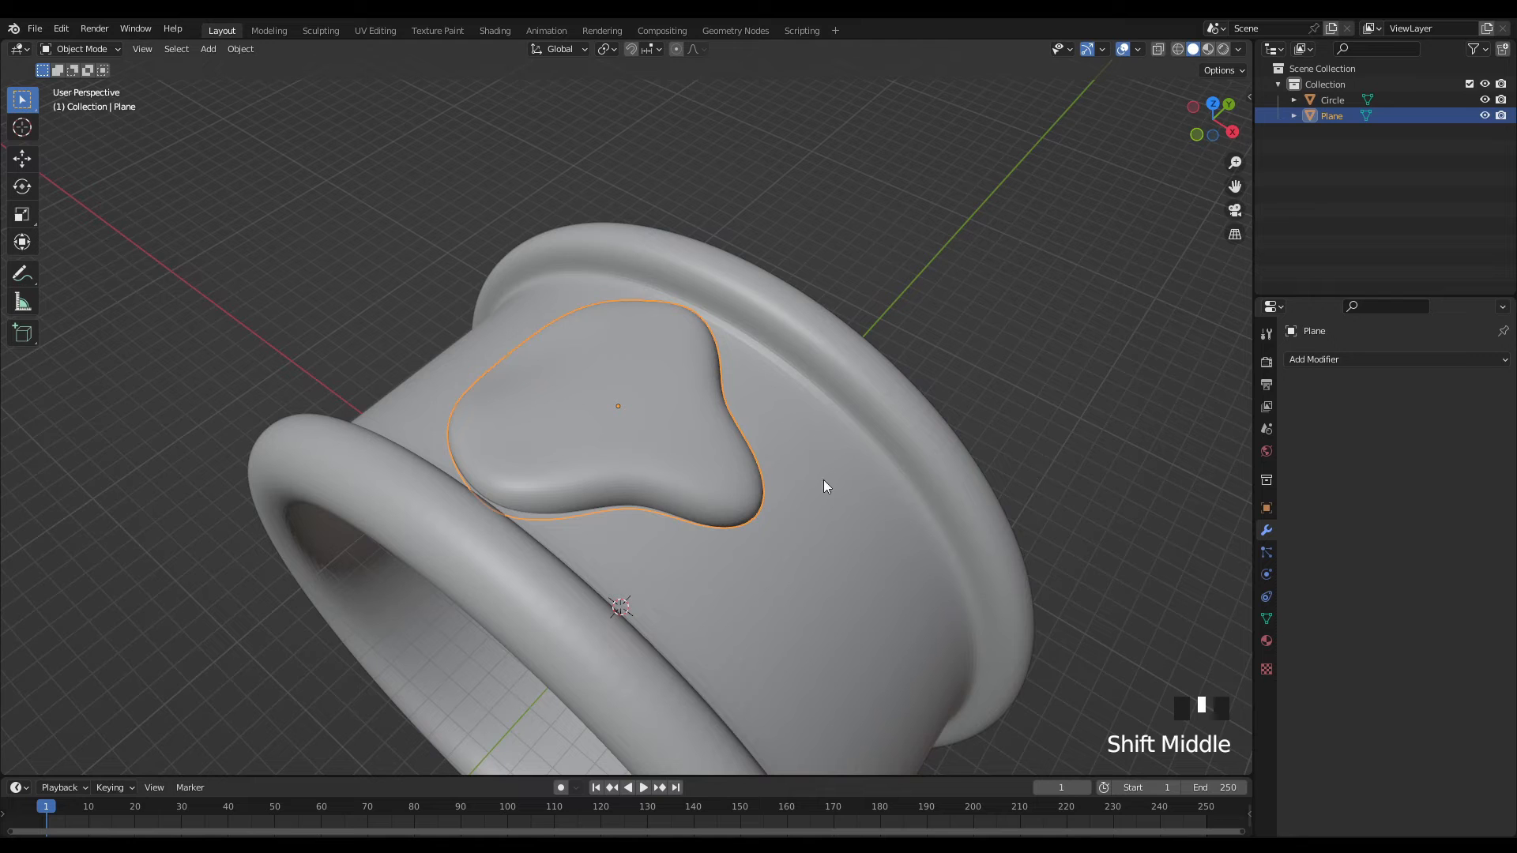
{"action": "left_click", "coordinate": [1325, 360]}
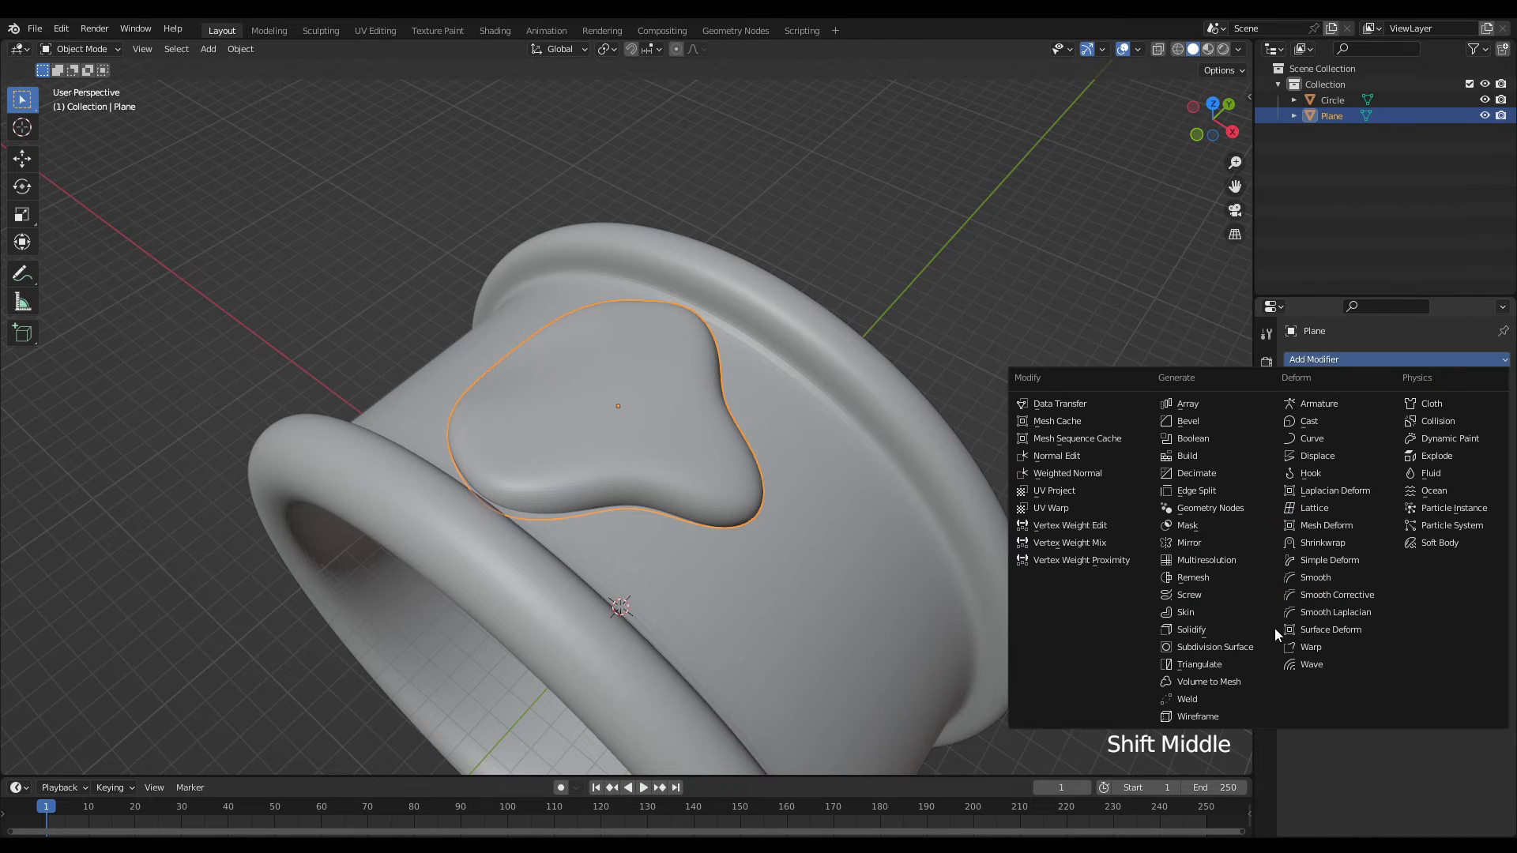
{"action": "left_click", "coordinate": [1242, 561]}
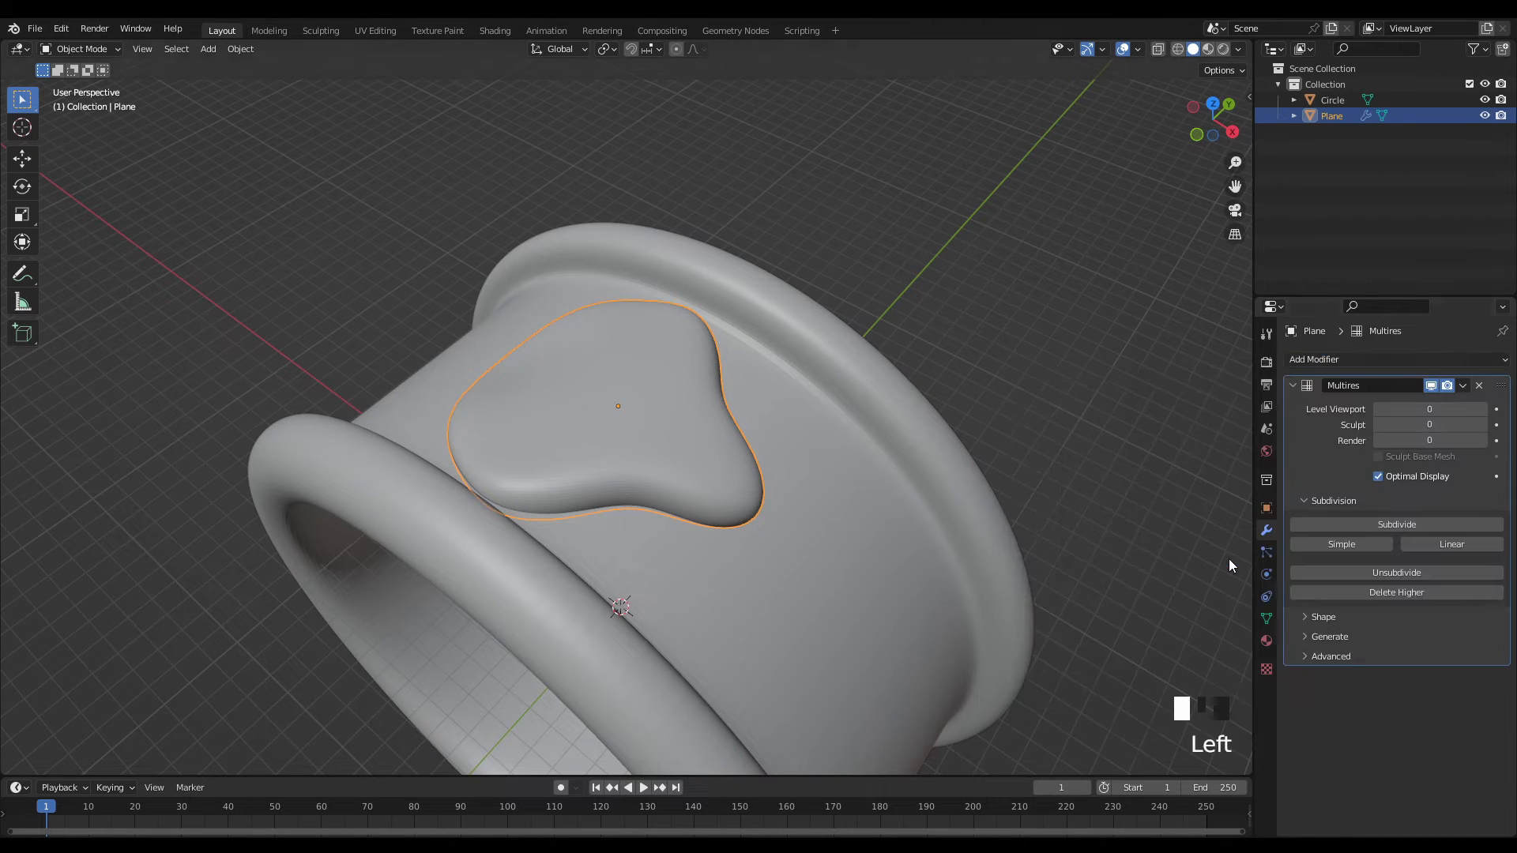
{"action": "left_click", "coordinate": [1397, 525]}
{"action": "middle_click_drag", "start_coordinate": [1091, 528], "coordinate": [722, 498]}
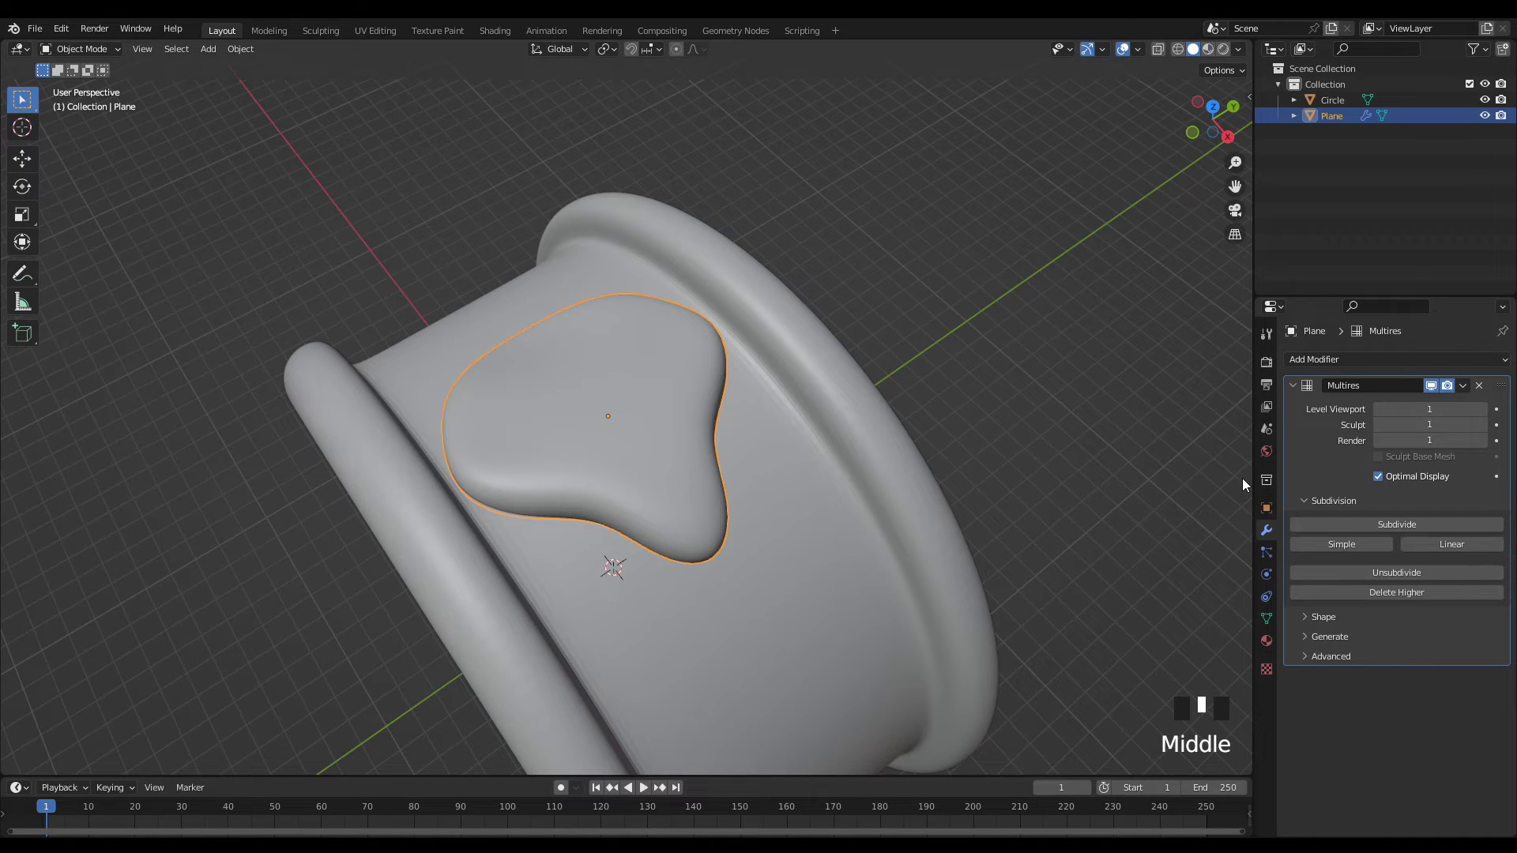
- Go back to sculpting the plate and enable the Statistics viewport overlay
{"action": "left_click", "coordinate": [321, 31]}
{"action": "scroll", "coordinate": [824, 442], "scroll_direction": "up", "scroll_amount": 2}
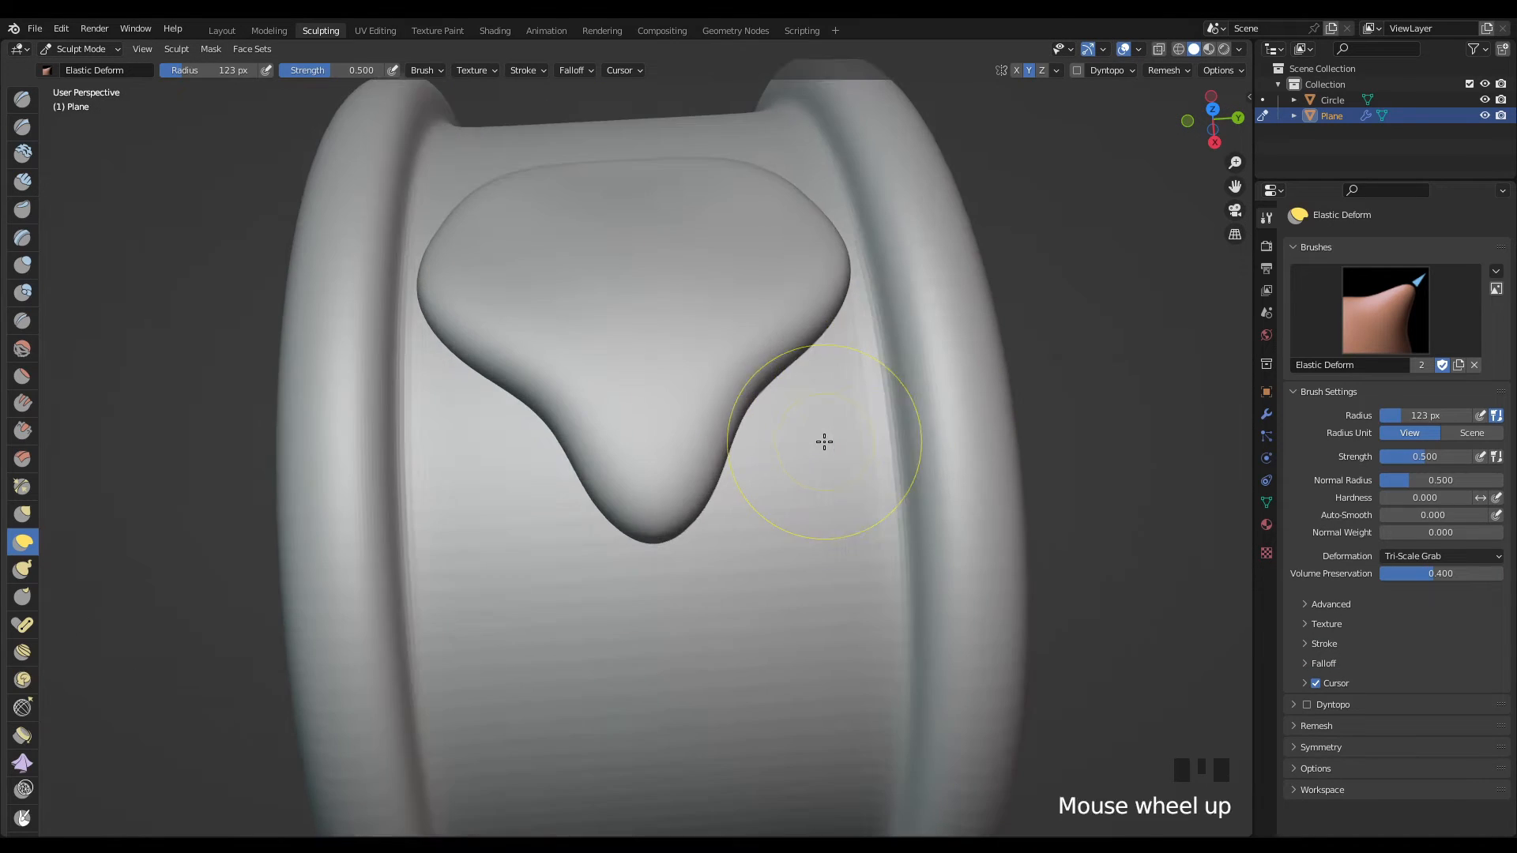
{"action": "middle_click_drag", "start_coordinate": [824, 441], "coordinate": [999, 532], "text": "shift"}
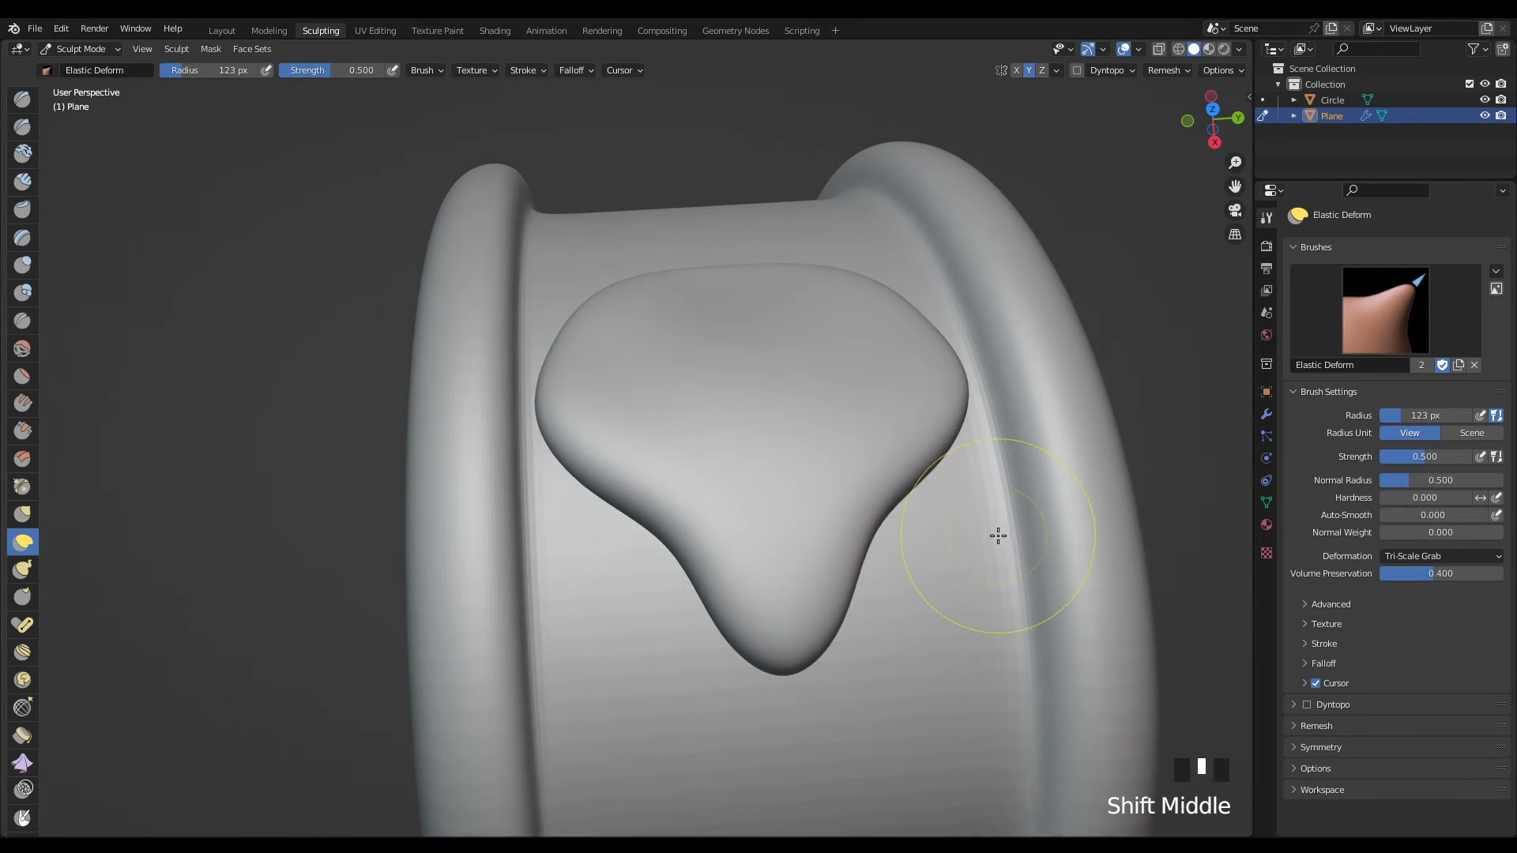
{"action": "left_click", "coordinate": [1139, 49]}
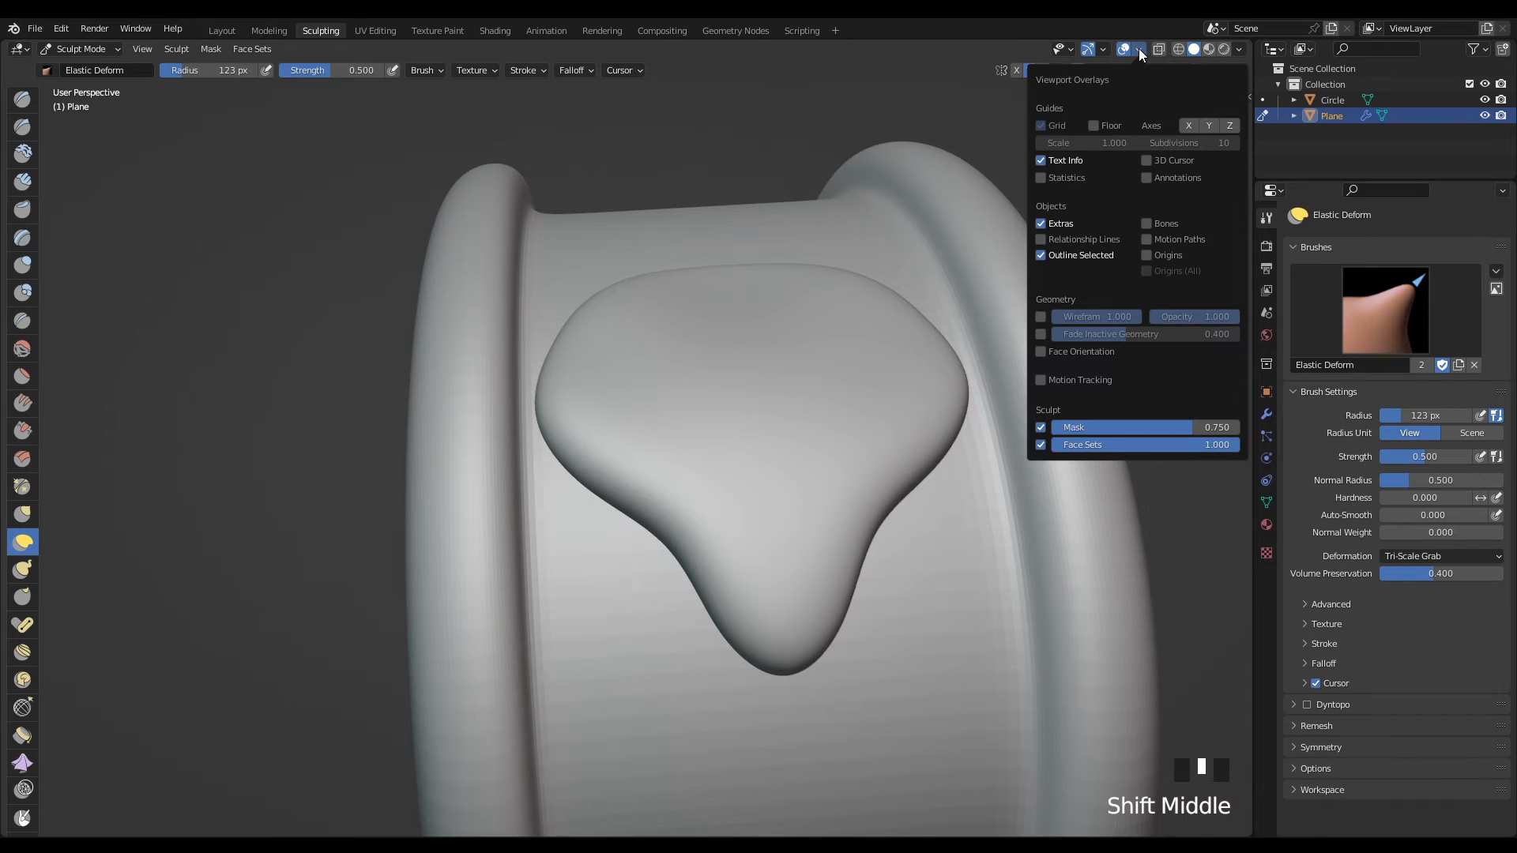
{"action": "left_click", "coordinate": [1043, 178]}
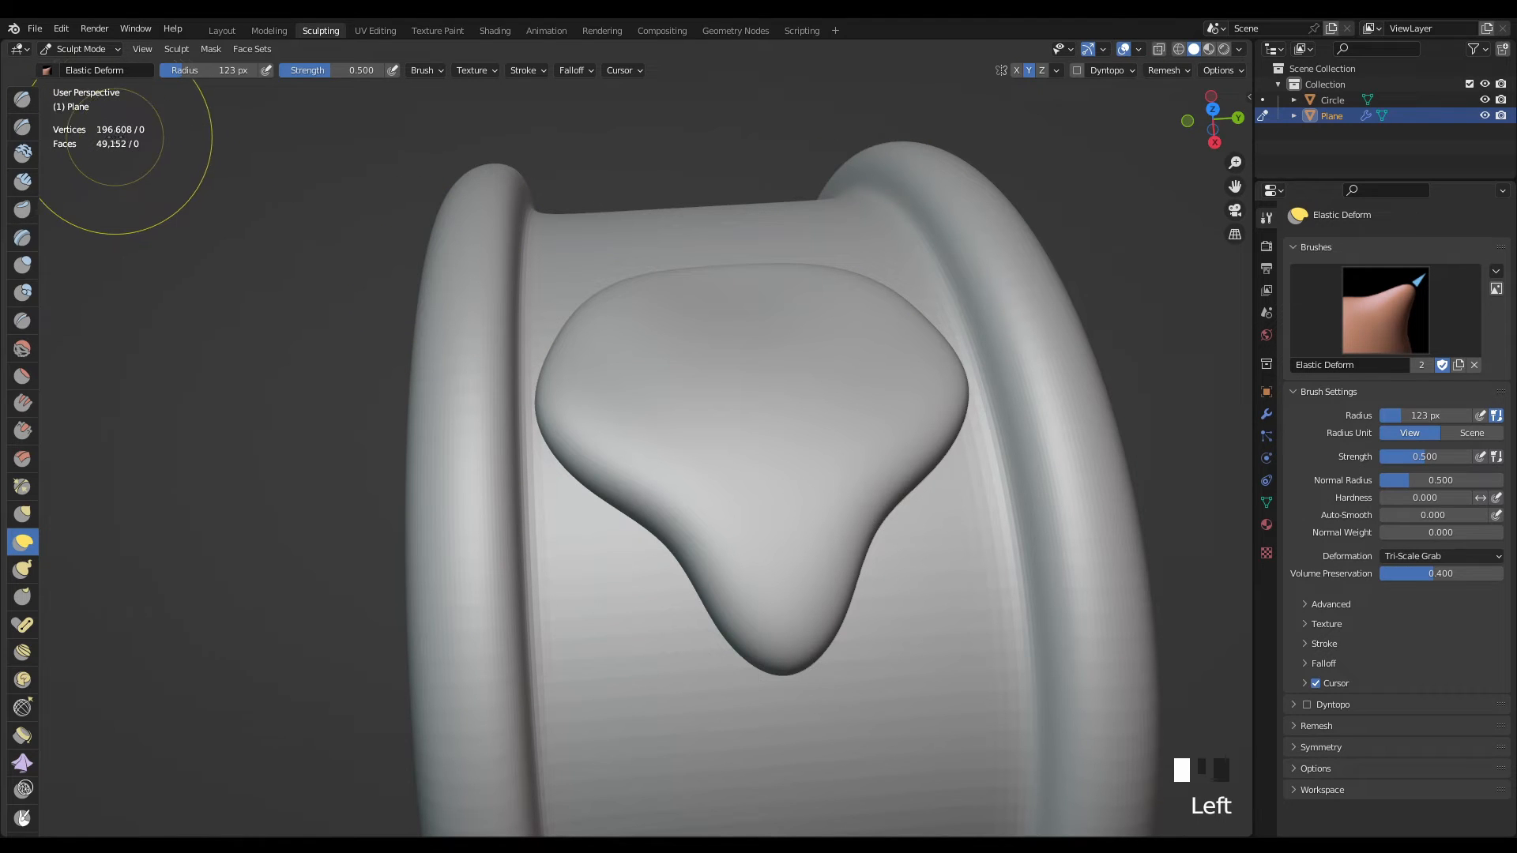
{"action": "scroll", "coordinate": [667, 450], "scroll_direction": "down", "scroll_amount": 3}
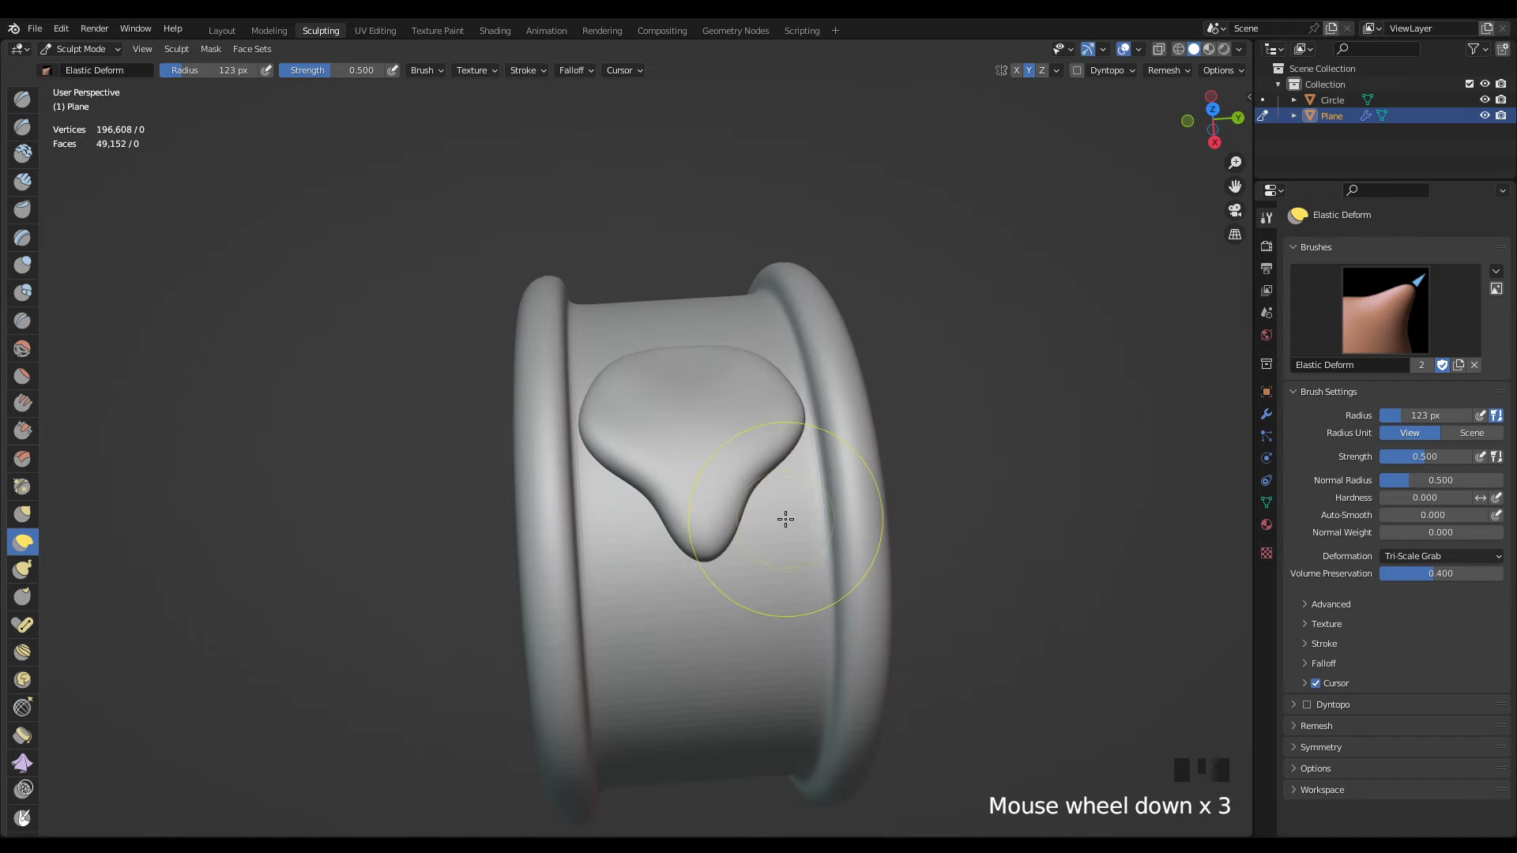
- Switch to the Clay Strips brush and reduce its radius to 40 px for sculpting the raised petal shape
{"action": "middle_click_drag", "start_coordinate": [786, 519], "coordinate": [664, 464], "text": "shift"}
{"action": "scroll", "coordinate": [735, 541], "scroll_direction": "up", "scroll_amount": 4}
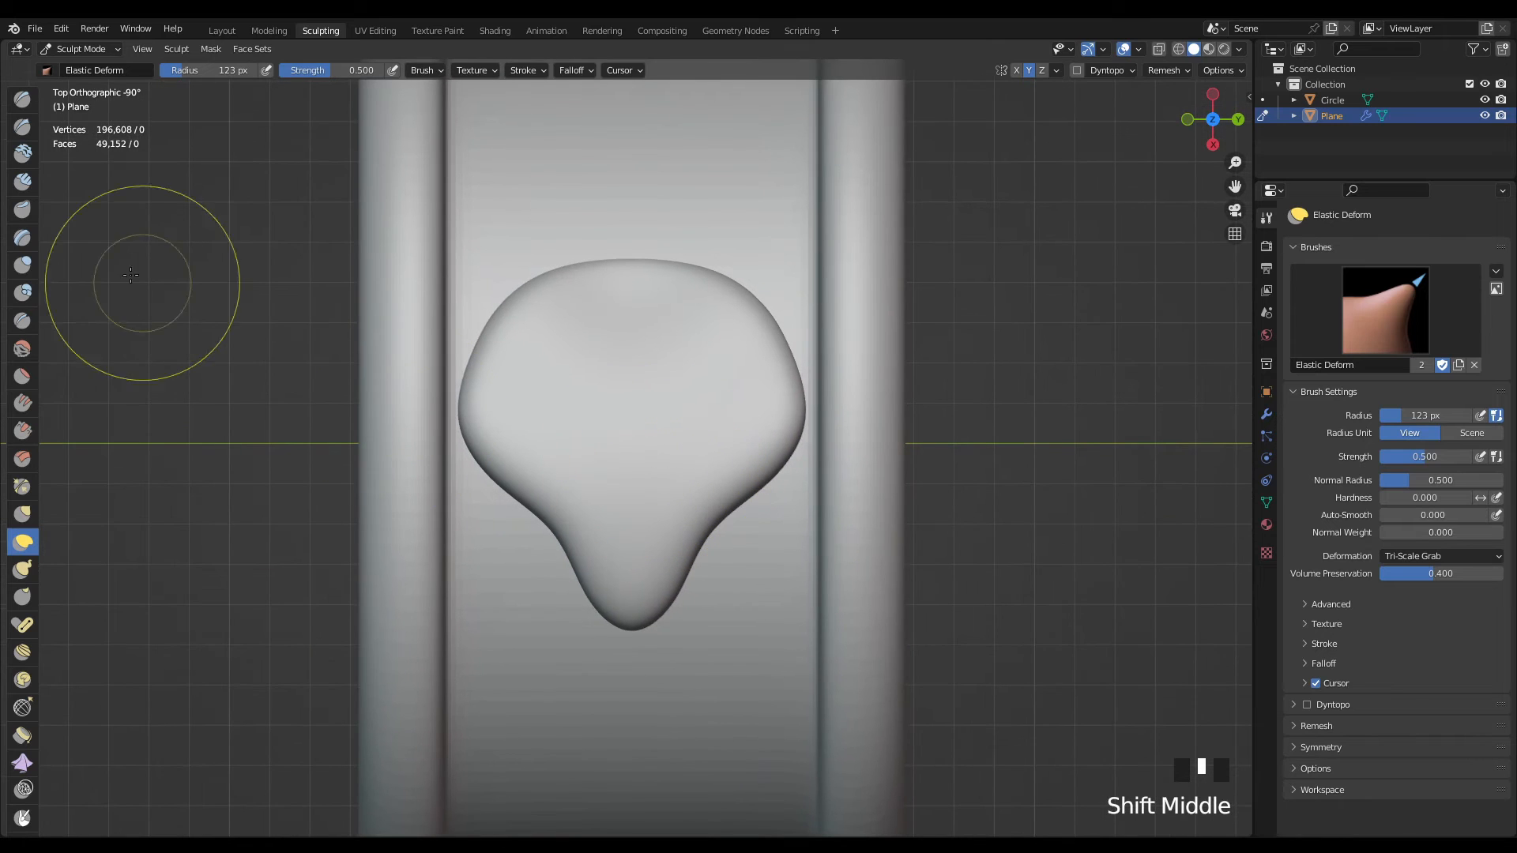
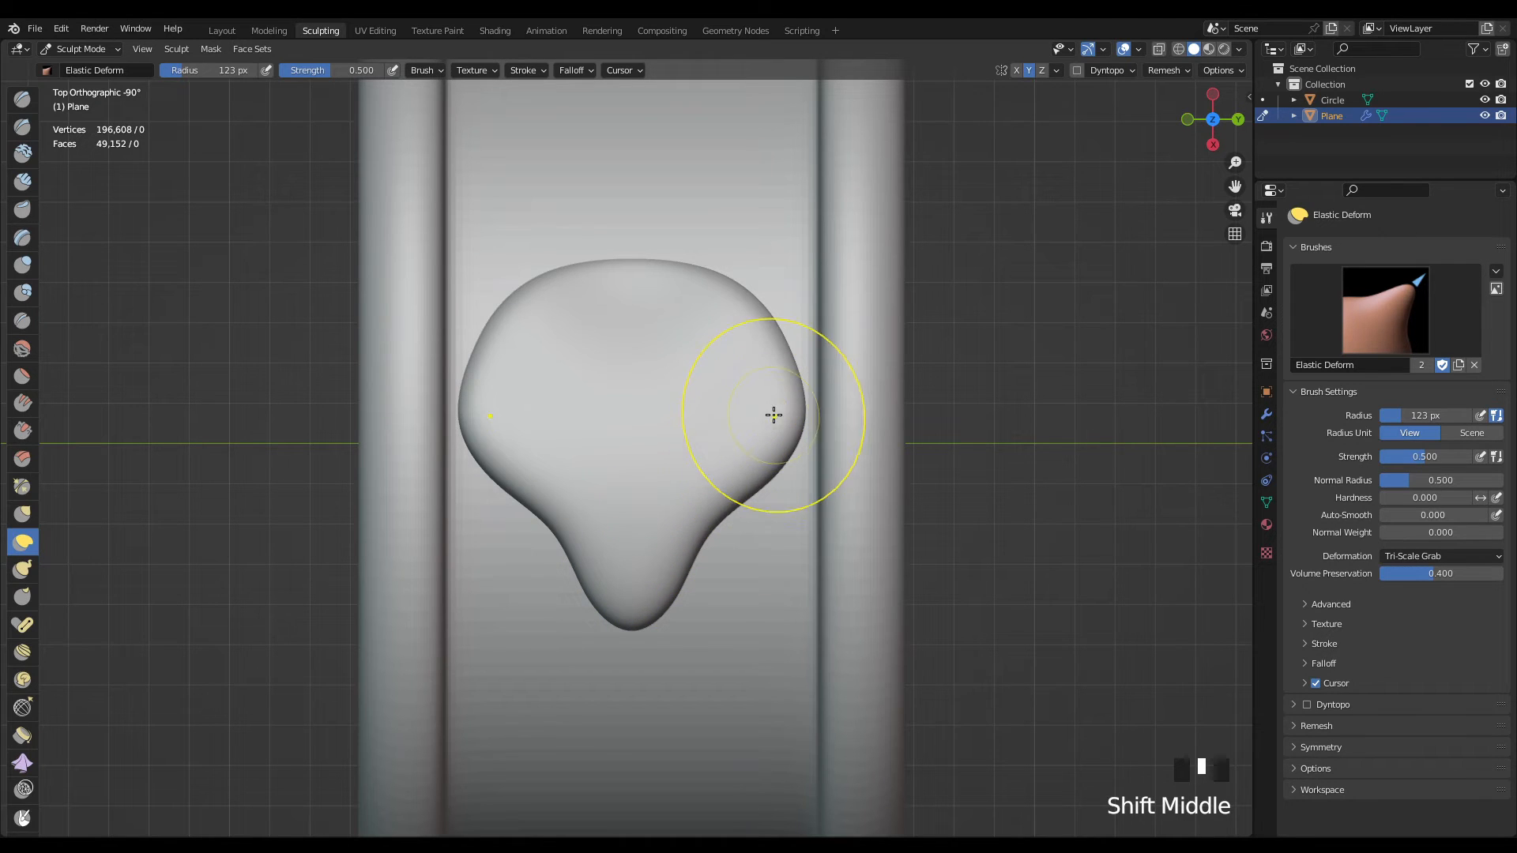
{"action": "mouse_move", "coordinate": [698, 446]}
{"action": "left_mouse_down"}
{"action": "mouse_move", "coordinate": [633, 582]}
{"action": "mouse_move", "coordinate": [649, 571]}
{"action": "left_mouse_up"}
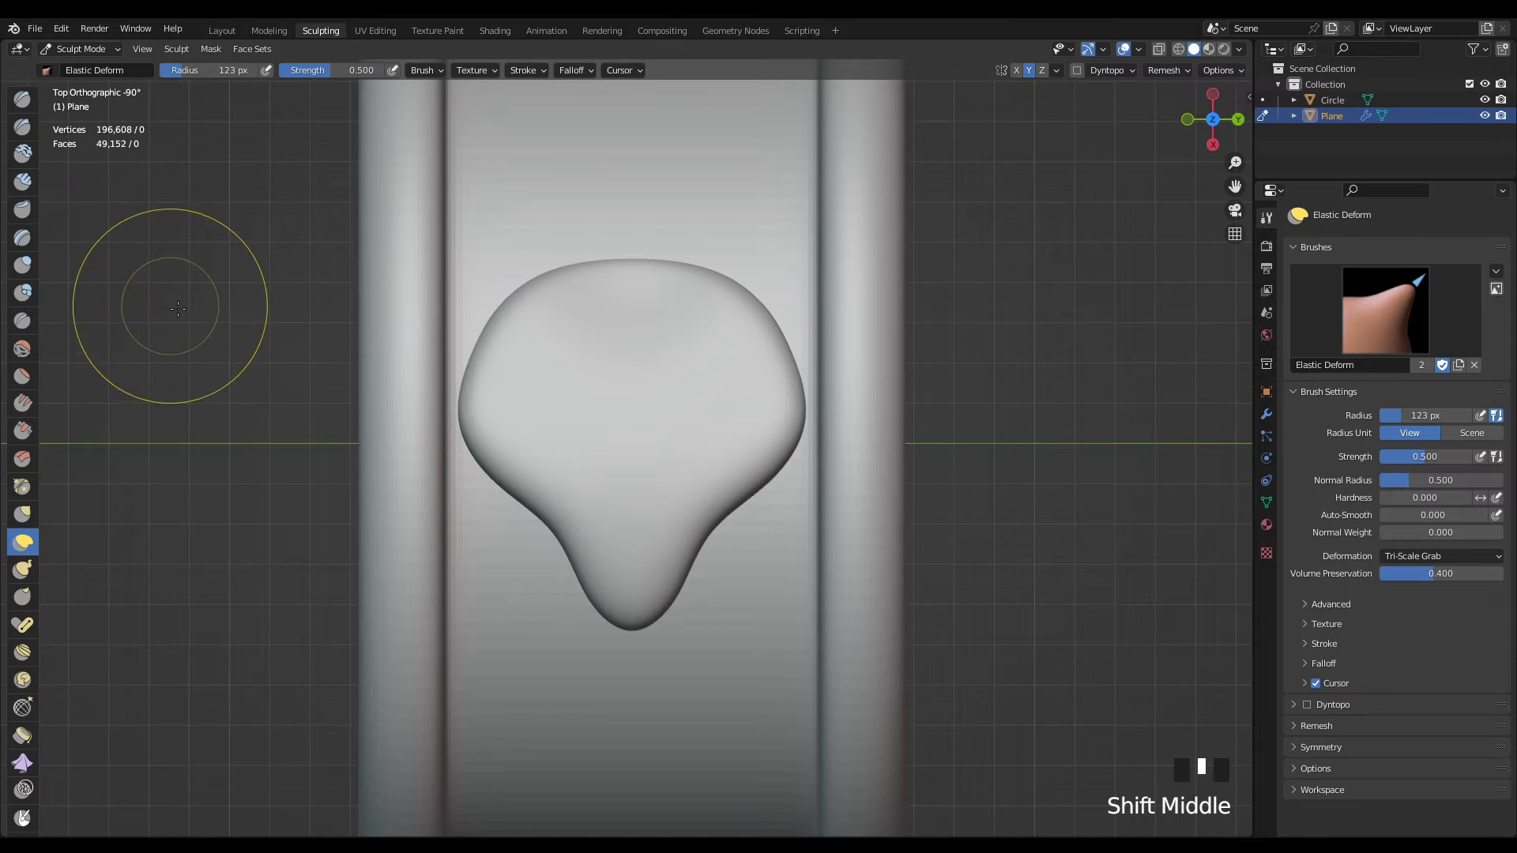
{"action": "left_click", "coordinate": [23, 183]}
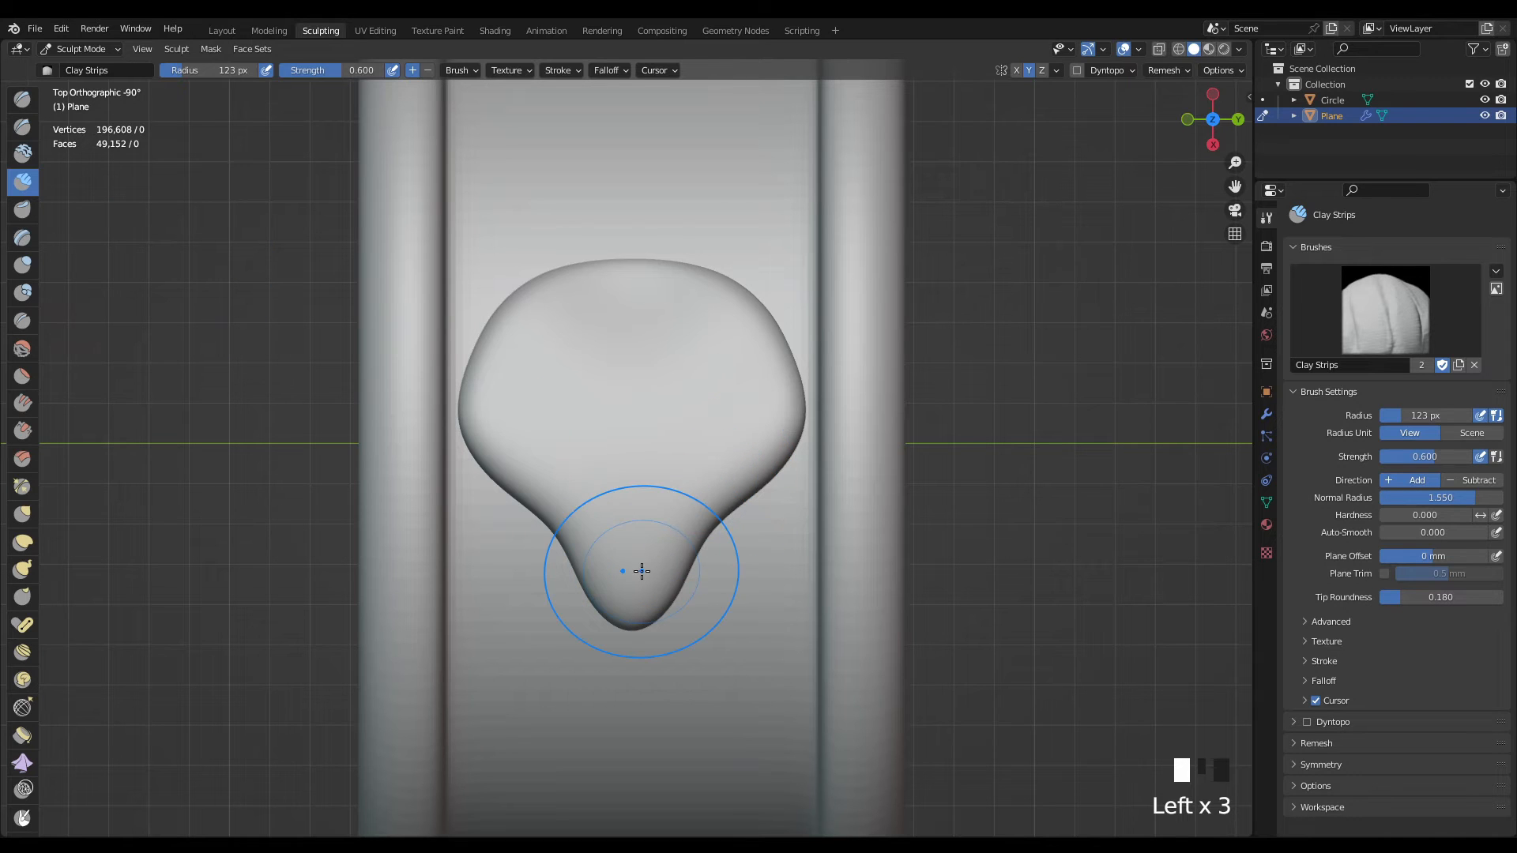
{"action": "key", "text": "bracketleft"}
{"action": "key", "text": "bracketleft"}
{"action": "key", "text": "bracketleft"}
{"action": "key", "text": "bracketleft"}
{"action": "key", "text": "bracketleft"}
{"action": "key", "text": "bracketleft"}
{"action": "key", "text": "bracketleft"}
{"action": "key", "text": "bracketleft"}
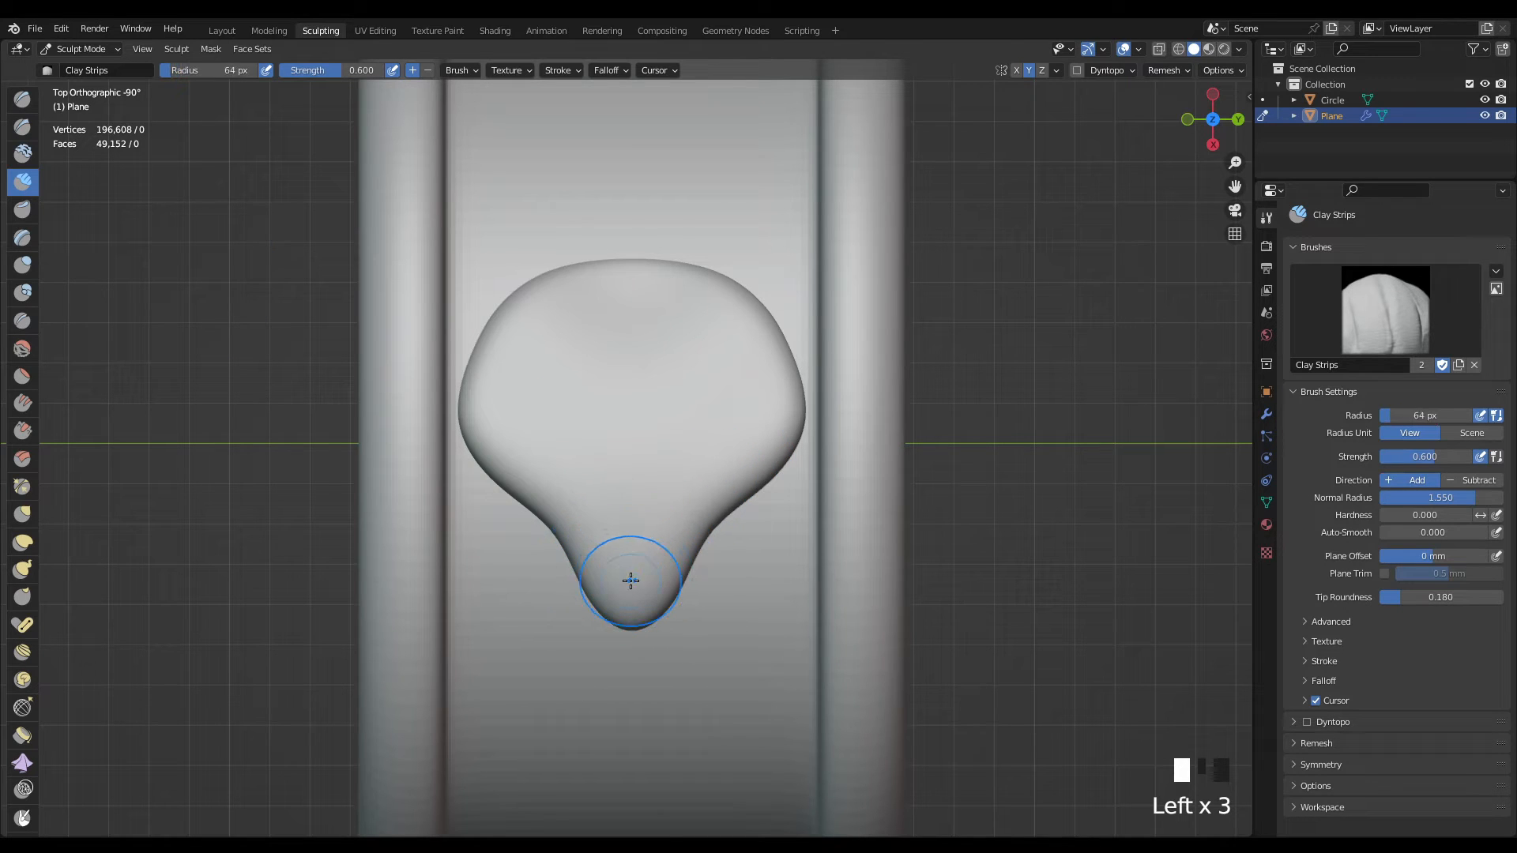
{"action": "key", "text": "bracketleft"}
{"action": "key", "text": "bracketleft"}
- Set the Clay Strips tip roundness to 0.645 and strength to 0.748, trying out strokes along the petal's centre
{"action": "left_click_drag", "start_coordinate": [635, 619], "coordinate": [626, 339]}
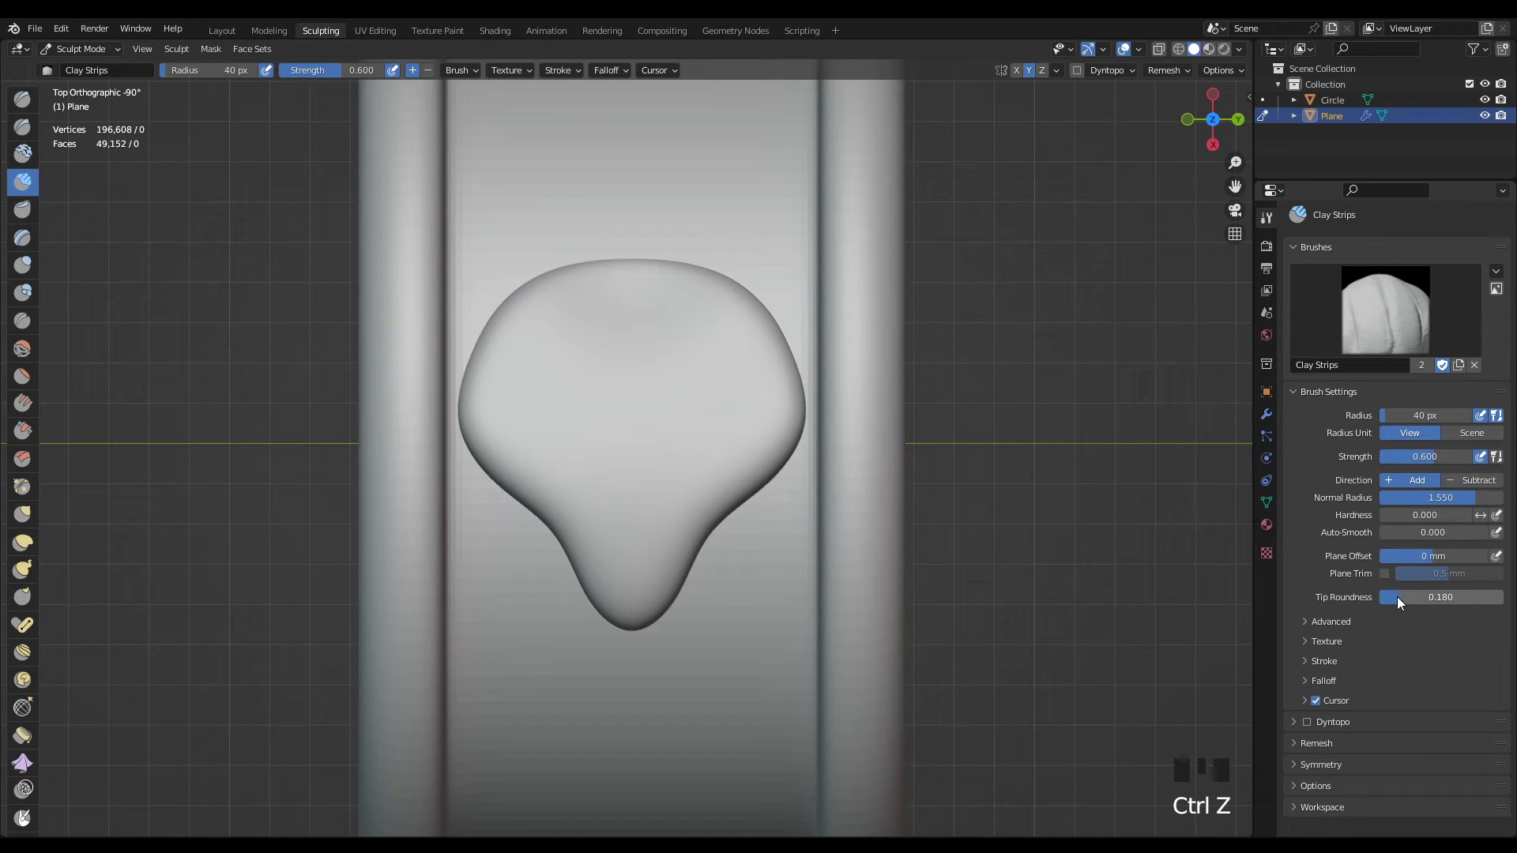
{"action": "left_click_drag", "start_coordinate": [1397, 596], "coordinate": [1433, 596]}
{"action": "mouse_move", "coordinate": [637, 612]}
{"action": "left_mouse_down"}
{"action": "mouse_move", "coordinate": [640, 377]}
{"action": "mouse_move", "coordinate": [644, 400]}
{"action": "left_mouse_up"}
{"action": "key", "text": "ctrl+z"}
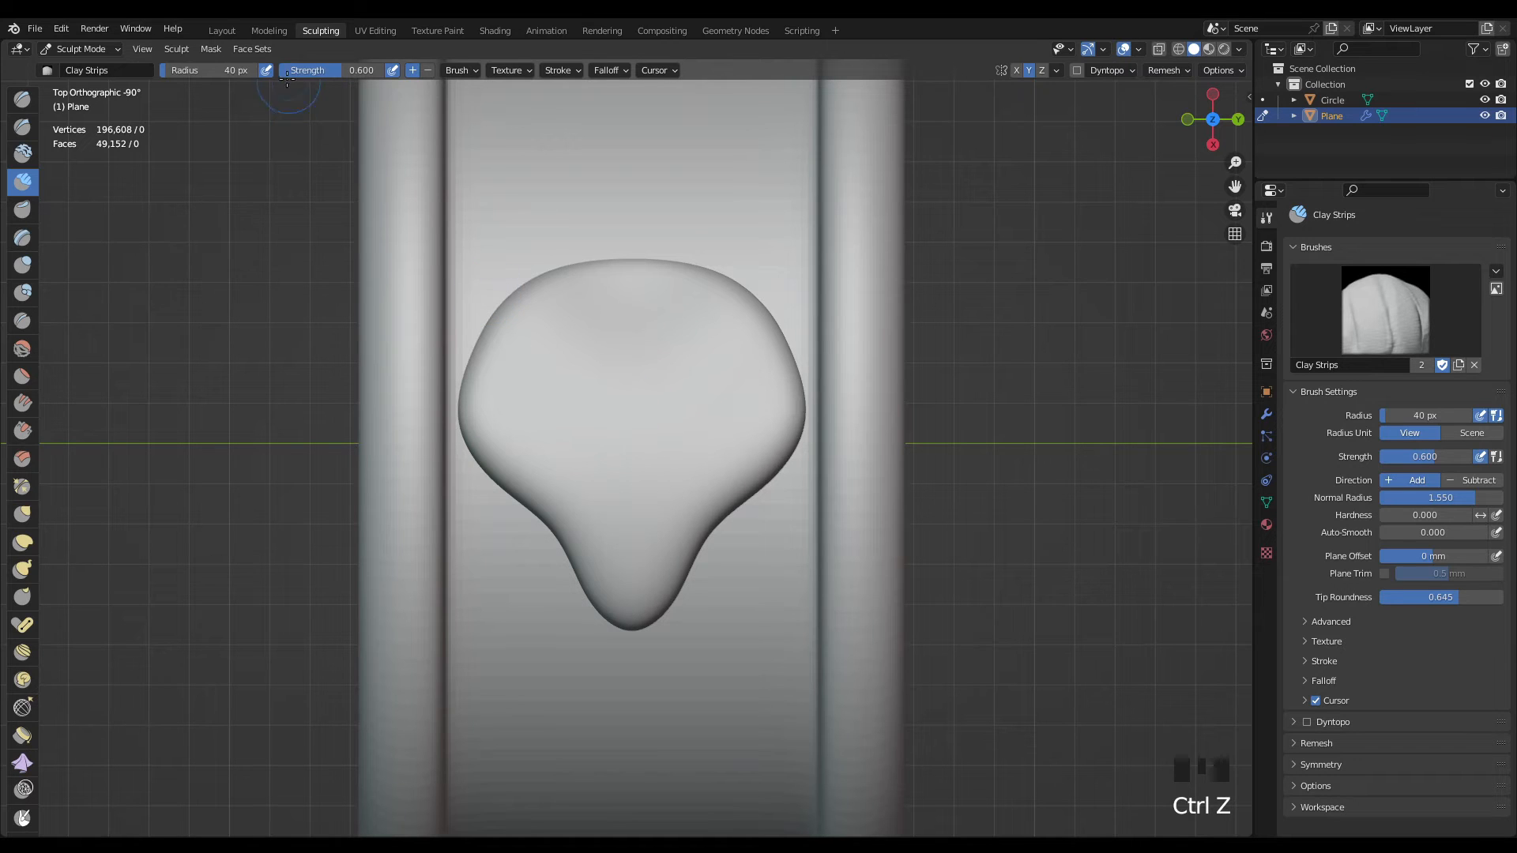
{"action": "left_click_drag", "start_coordinate": [337, 69], "coordinate": [341, 70]}
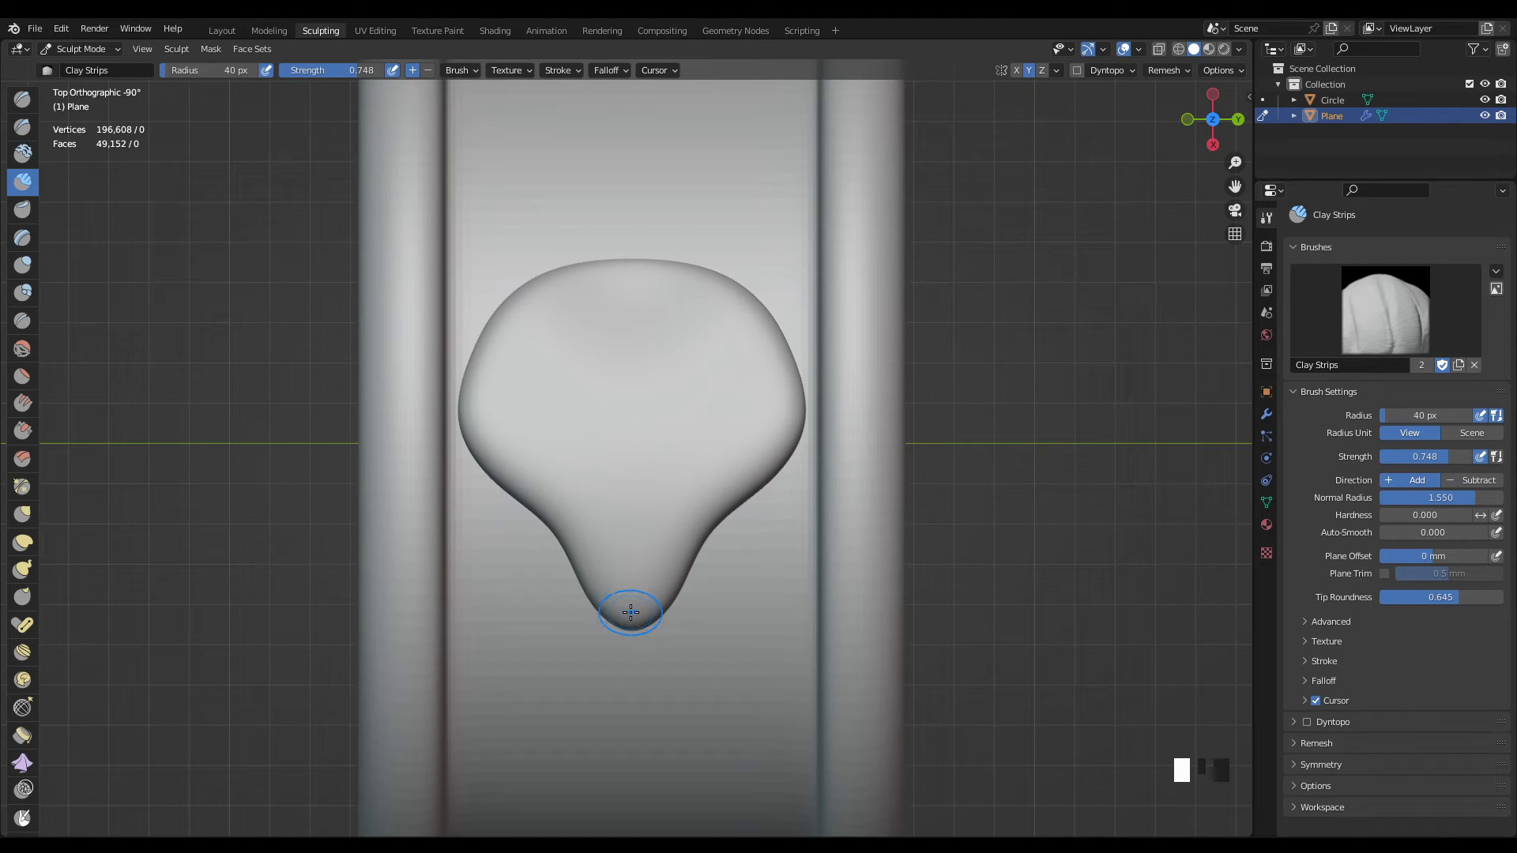
{"action": "left_click_drag", "start_coordinate": [633, 614], "coordinate": [635, 324]}
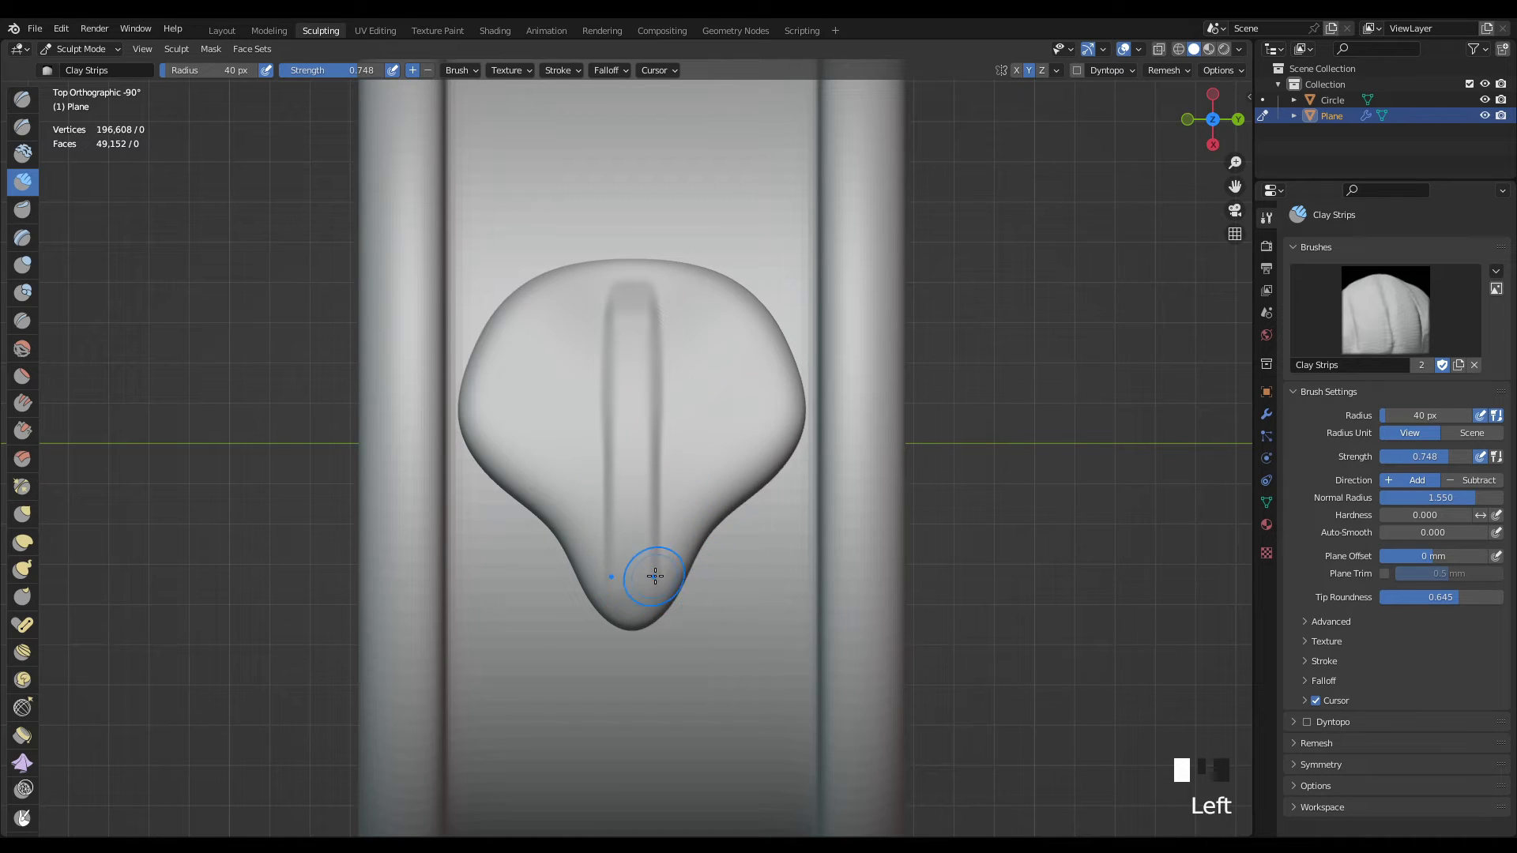
{"action": "key", "text": "ctrl+z"}
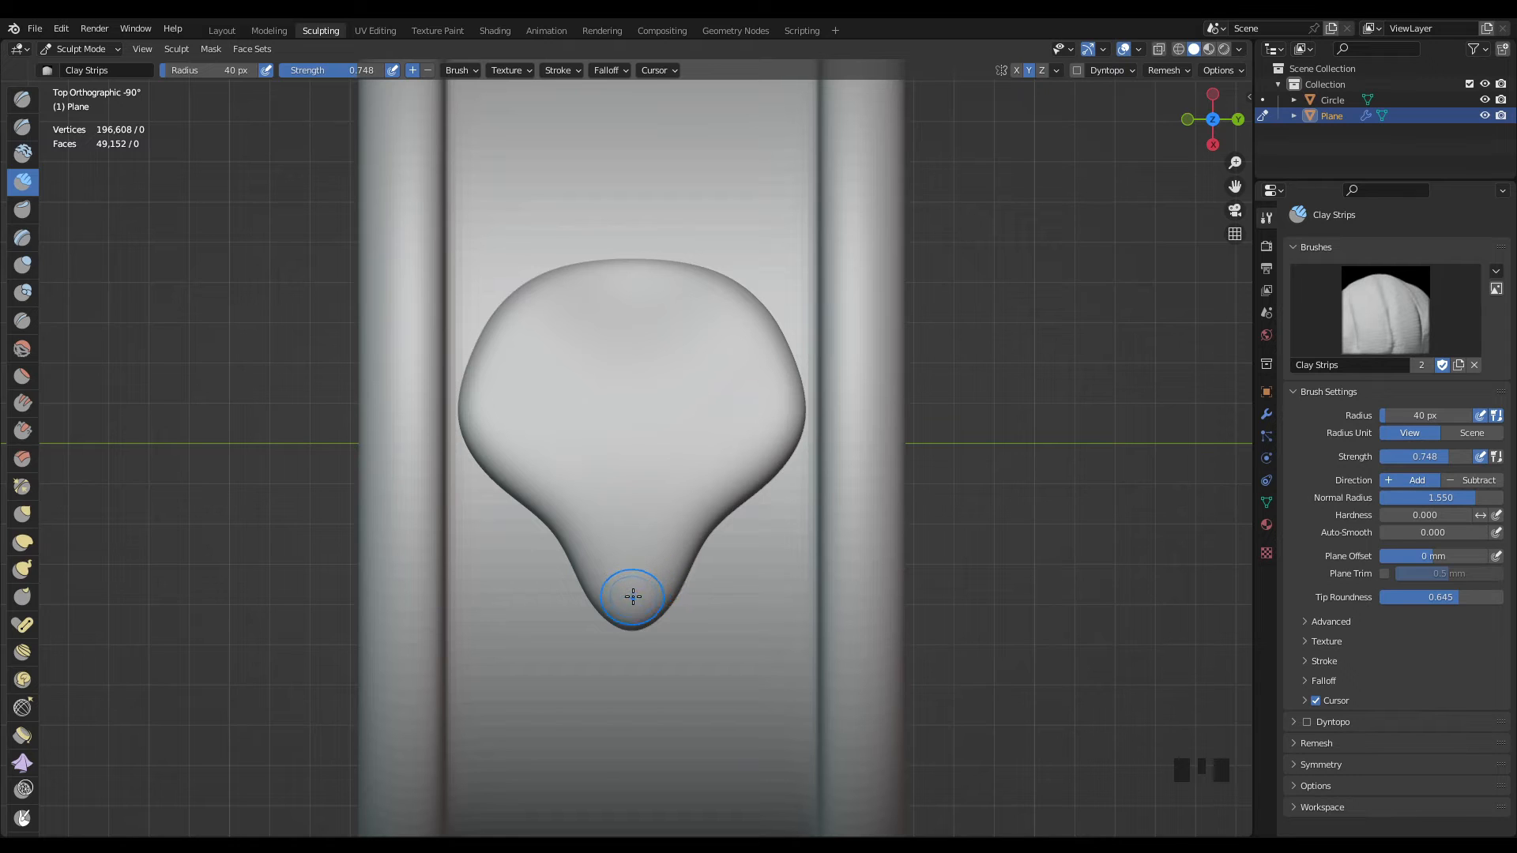
{"action": "left_click_drag", "start_coordinate": [637, 604], "coordinate": [766, 411]}
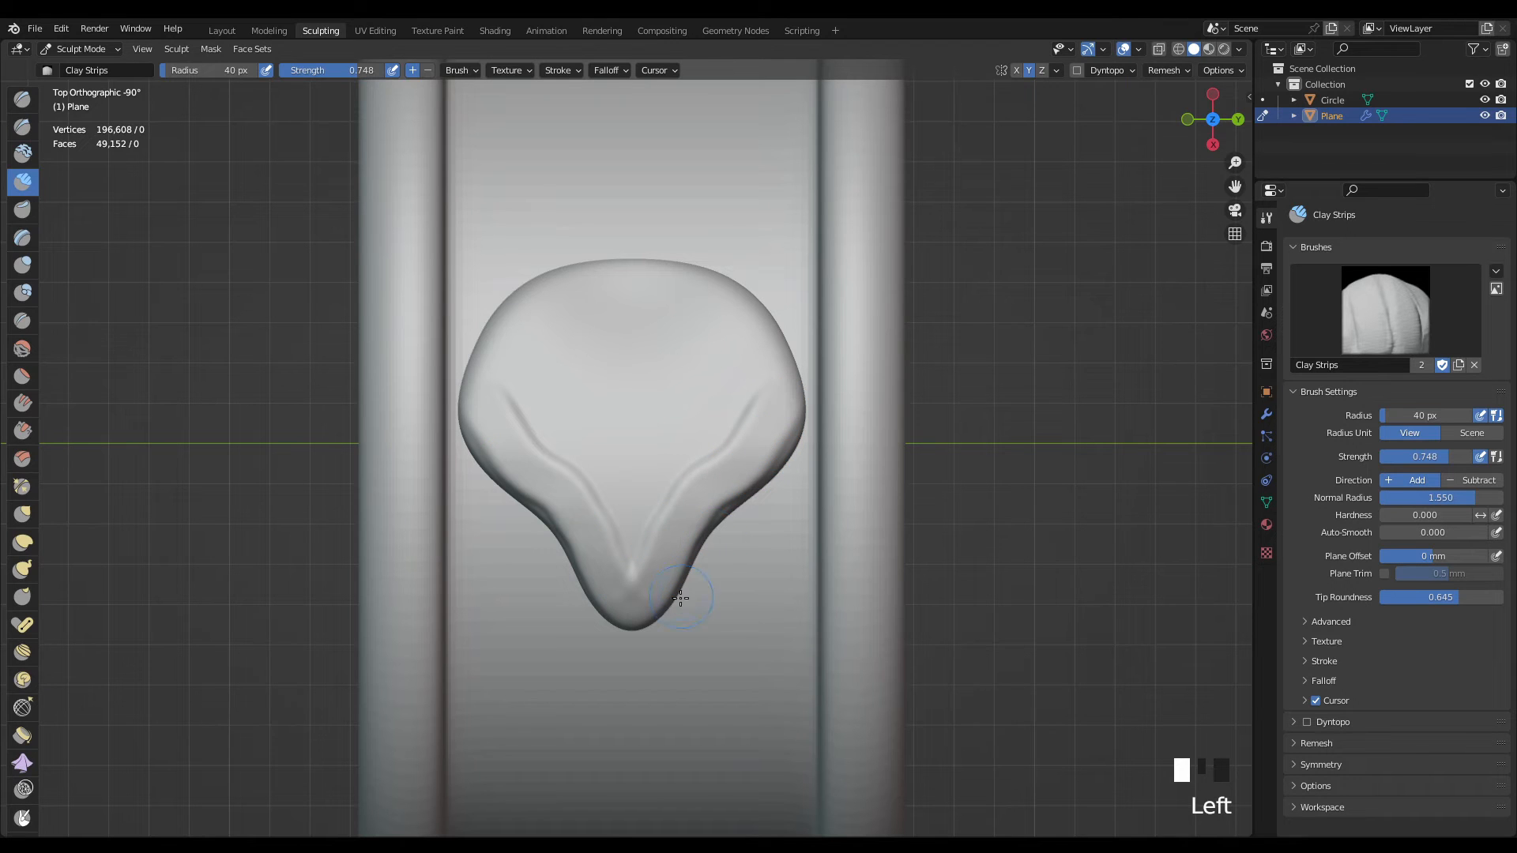
{"action": "key", "text": "ctrl+z"}
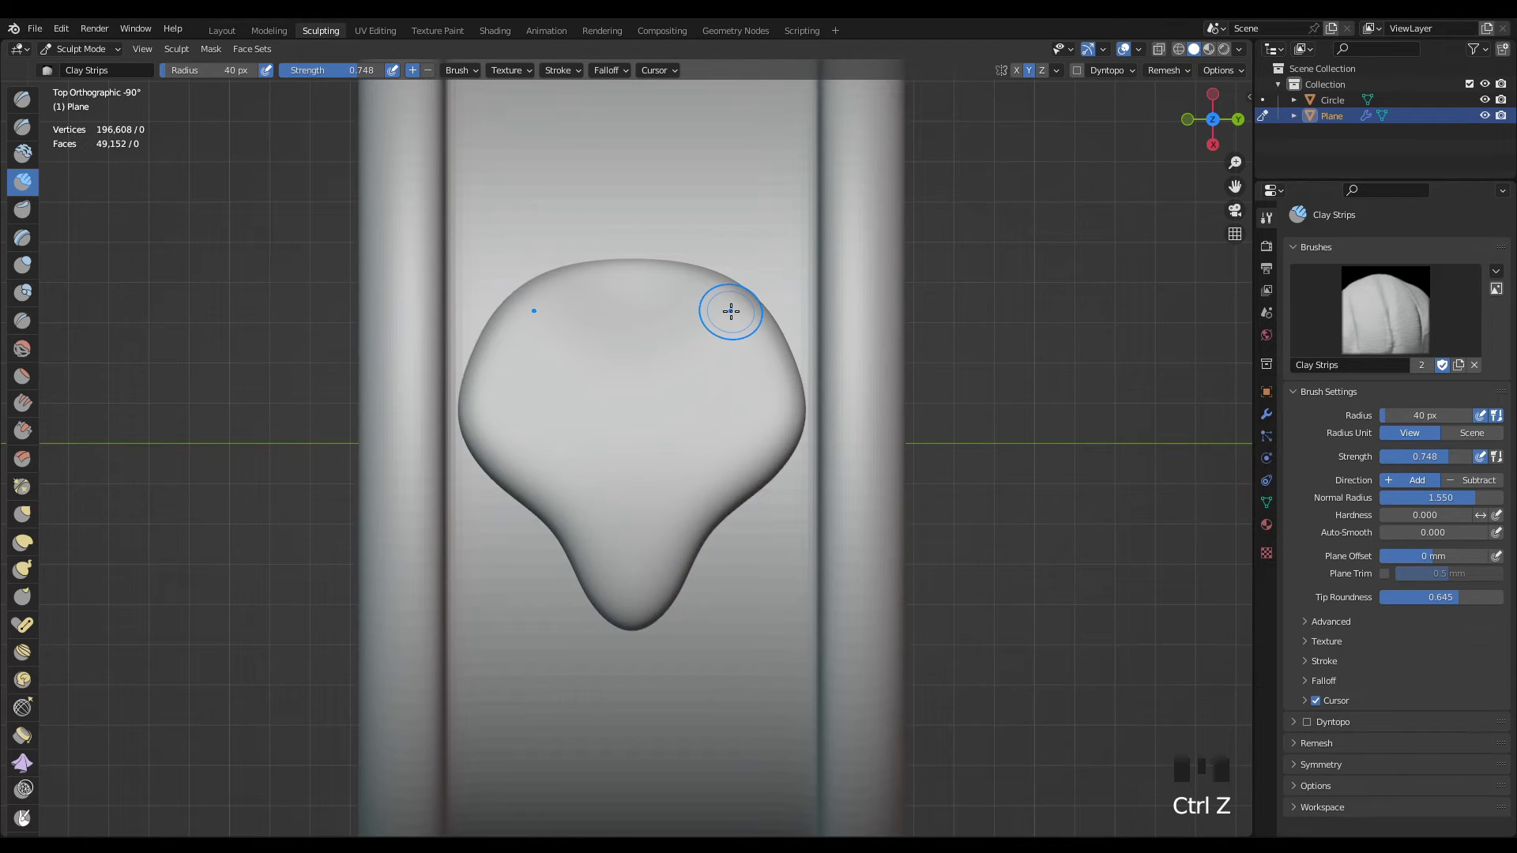
- Enable Stabilize Stroke for the Clay Strips brush and try strokes near the petal's narrow tip
{"action": "left_click", "coordinate": [576, 71]}
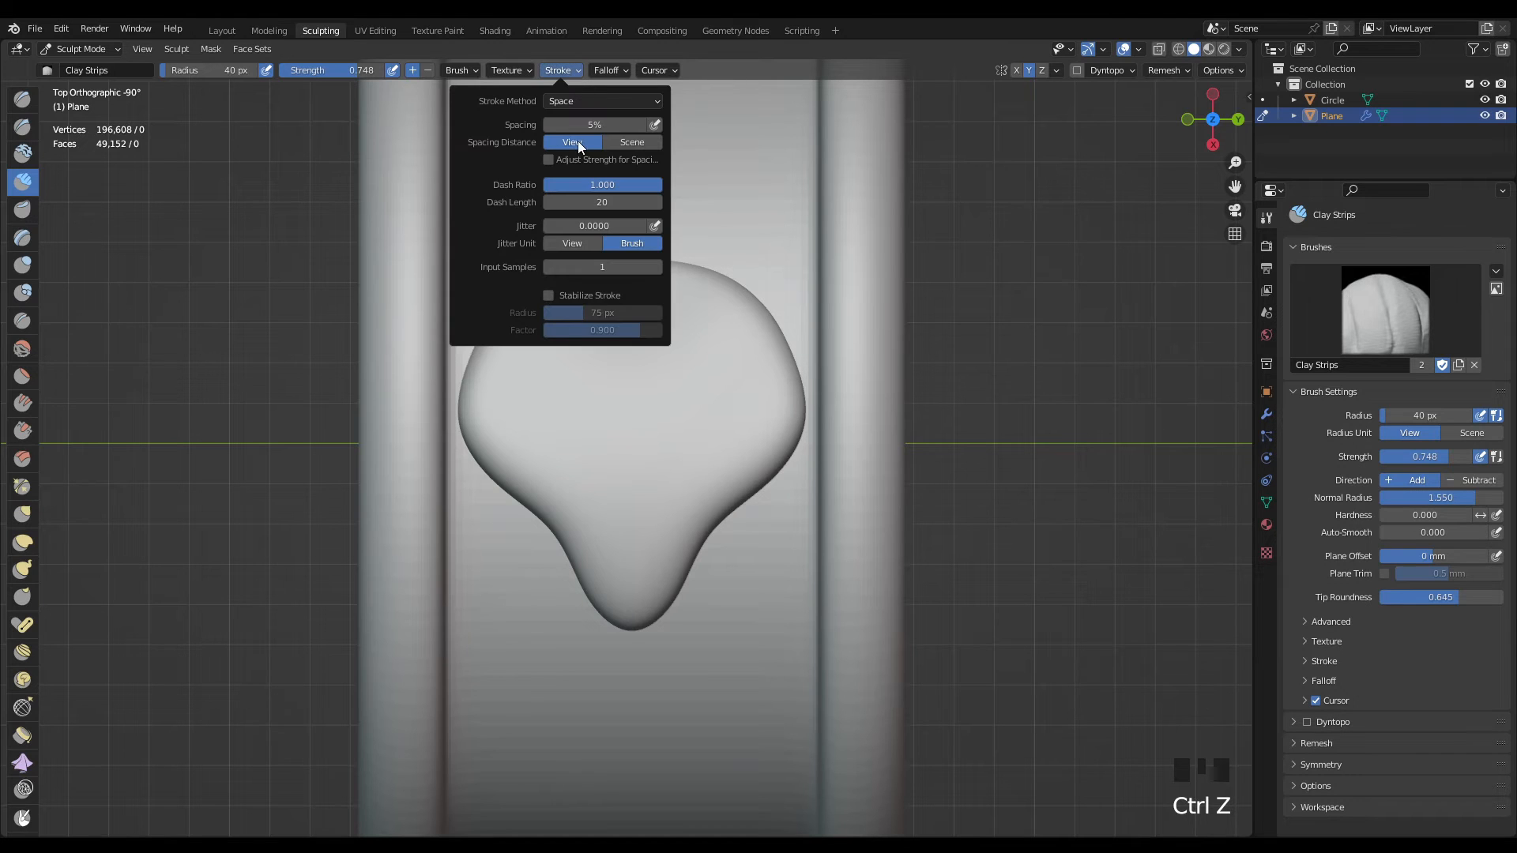
{"action": "left_click", "coordinate": [550, 297]}
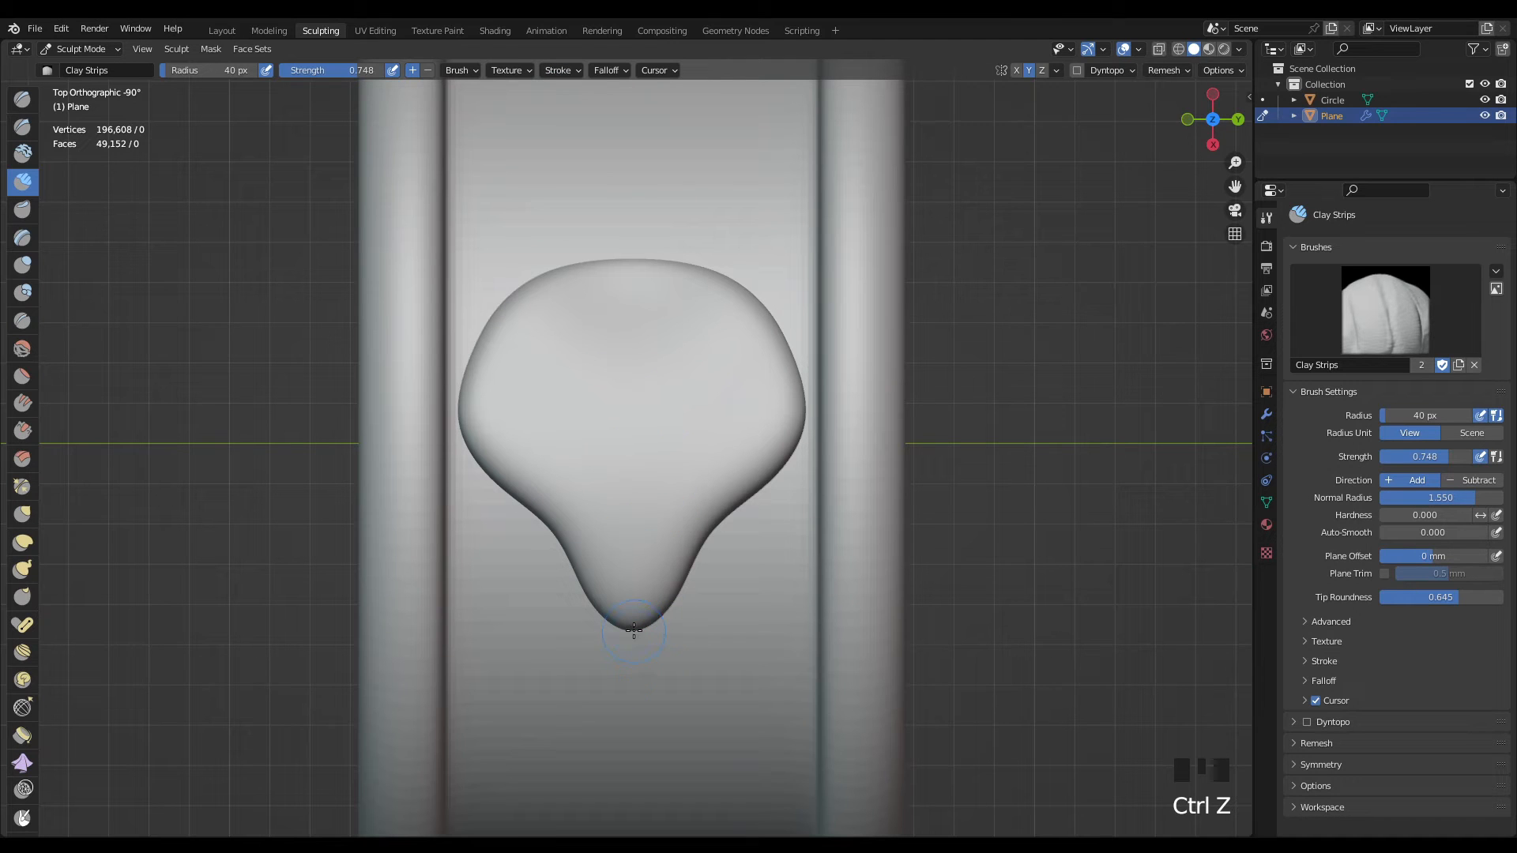
{"action": "left_click_drag", "start_coordinate": [647, 610], "coordinate": [632, 606]}
{"action": "key", "text": "ctrl+z"}
{"action": "mouse_move", "coordinate": [678, 563]}
{"action": "left_mouse_down"}
{"action": "mouse_move", "coordinate": [708, 505]}
{"action": "mouse_move", "coordinate": [710, 522]}
{"action": "left_mouse_up"}
{"action": "key", "text": "ctrl+z"}
- Build up raised strips along the petal's side edges and down its centre with Clay Strips at 35 px radius and 0.785 strength
{"action": "left_click_drag", "start_coordinate": [358, 71], "coordinate": [363, 71]}
{"action": "mouse_move", "coordinate": [698, 563]}
{"action": "left_mouse_down"}
{"action": "mouse_move", "coordinate": [680, 544]}
{"action": "mouse_move", "coordinate": [704, 497]}
{"action": "mouse_move", "coordinate": [775, 444]}
{"action": "mouse_move", "coordinate": [807, 388]}
{"action": "mouse_move", "coordinate": [793, 311]}
{"action": "left_mouse_up"}
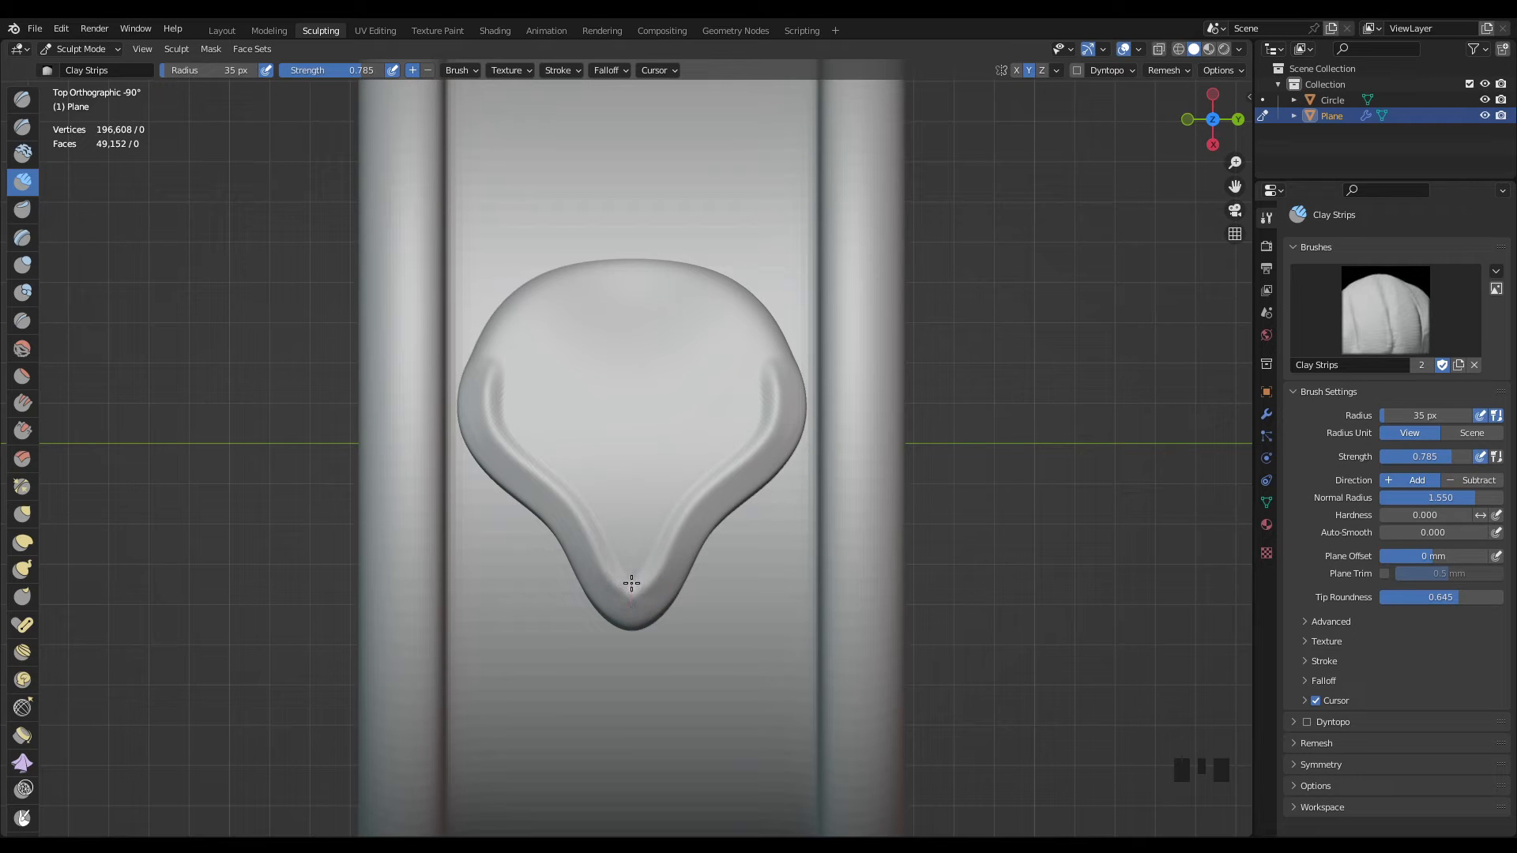
{"action": "left_click_drag", "start_coordinate": [631, 544], "coordinate": [630, 226]}
{"action": "mouse_move", "coordinate": [661, 493]}
{"action": "middle_mouse_down"}
{"action": "mouse_move", "coordinate": [786, 477]}
{"action": "mouse_move", "coordinate": [772, 434]}
{"action": "mouse_move", "coordinate": [685, 489]}
{"action": "middle_mouse_up"}
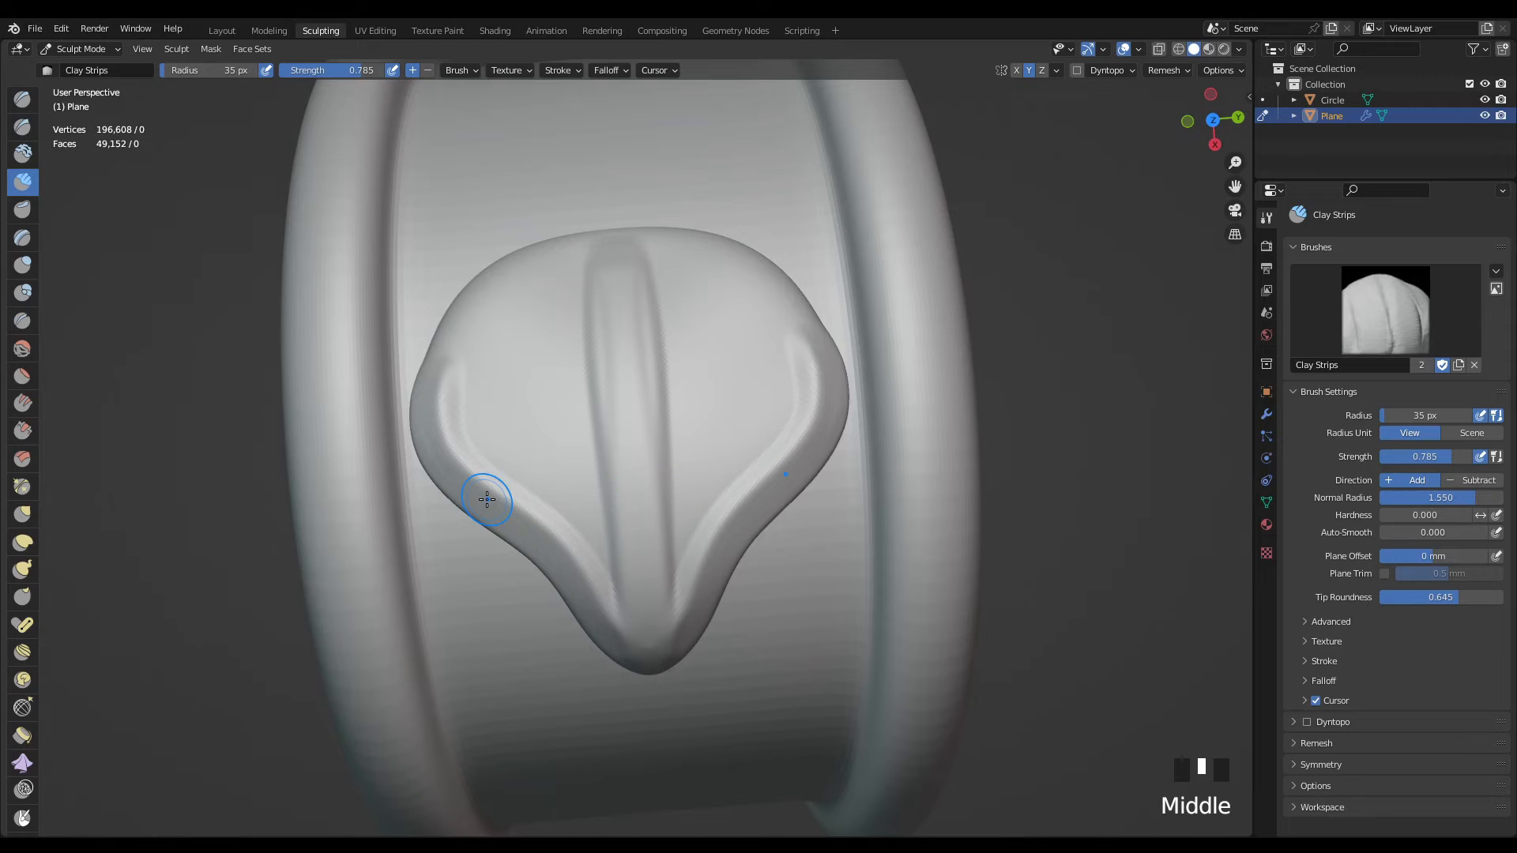
{"action": "scroll", "coordinate": [729, 553], "scroll_direction": "down", "scroll_amount": 2}
{"action": "middle_click_drag", "start_coordinate": [715, 557], "coordinate": [689, 564]}
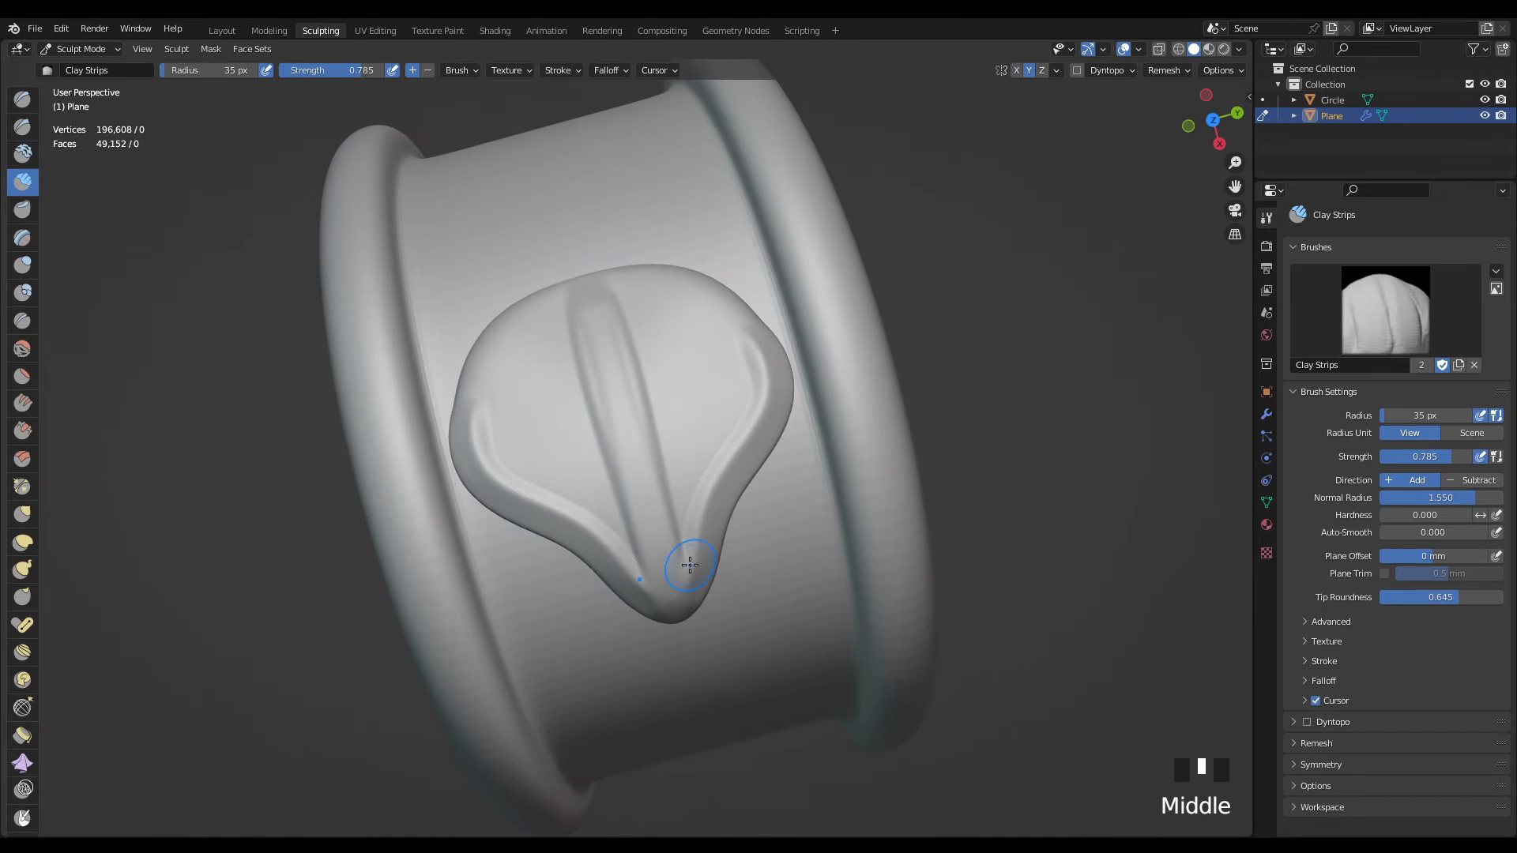
- Switch to the Crease brush and set its strength to 0.606, trying strokes between the centre and side ridges
{"action": "left_click", "coordinate": [22, 321]}
{"action": "mouse_move", "coordinate": [637, 491]}
{"action": "middle_mouse_down"}
{"action": "mouse_move", "coordinate": [766, 491]}
{"action": "mouse_move", "coordinate": [786, 508]}
{"action": "mouse_move", "coordinate": [769, 476]}
{"action": "middle_mouse_up"}
{"action": "scroll", "coordinate": [732, 491], "scroll_direction": "up", "scroll_amount": 3}
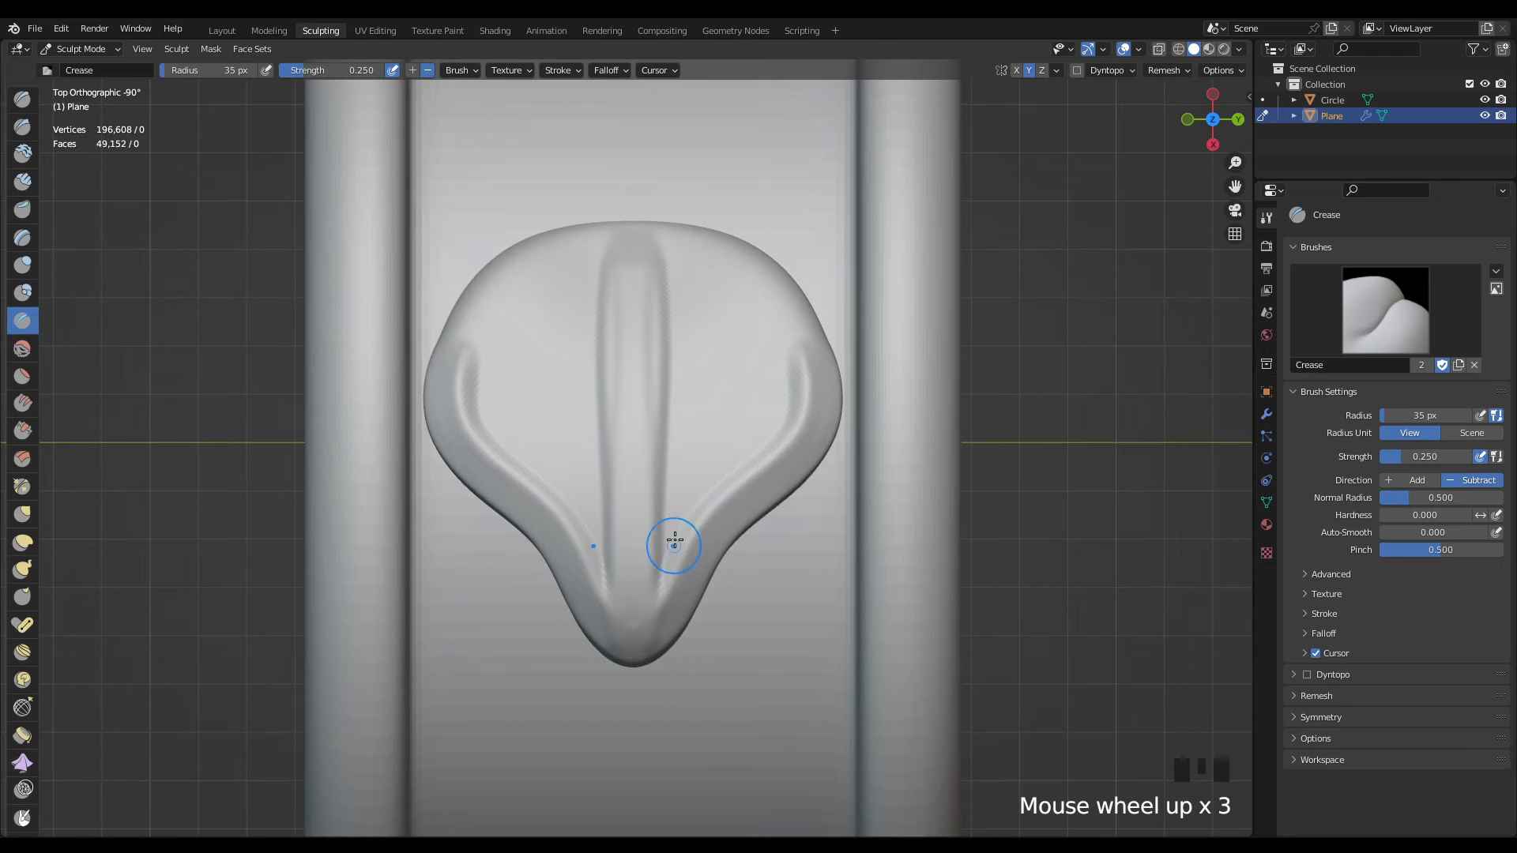
{"action": "left_click_drag", "start_coordinate": [663, 599], "coordinate": [659, 589]}
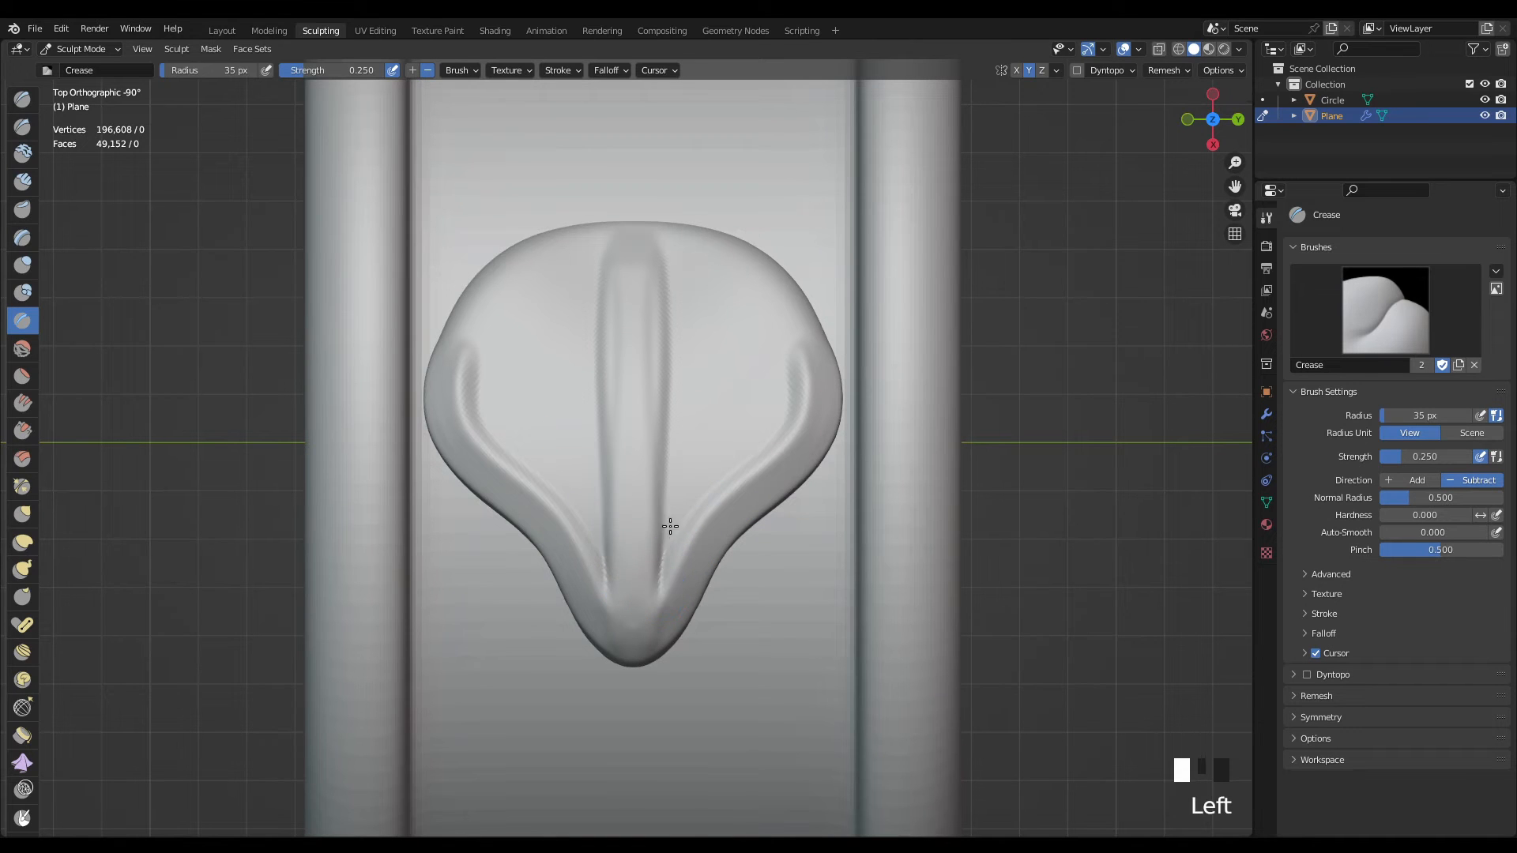
{"action": "key", "text": "ctrl+z"}
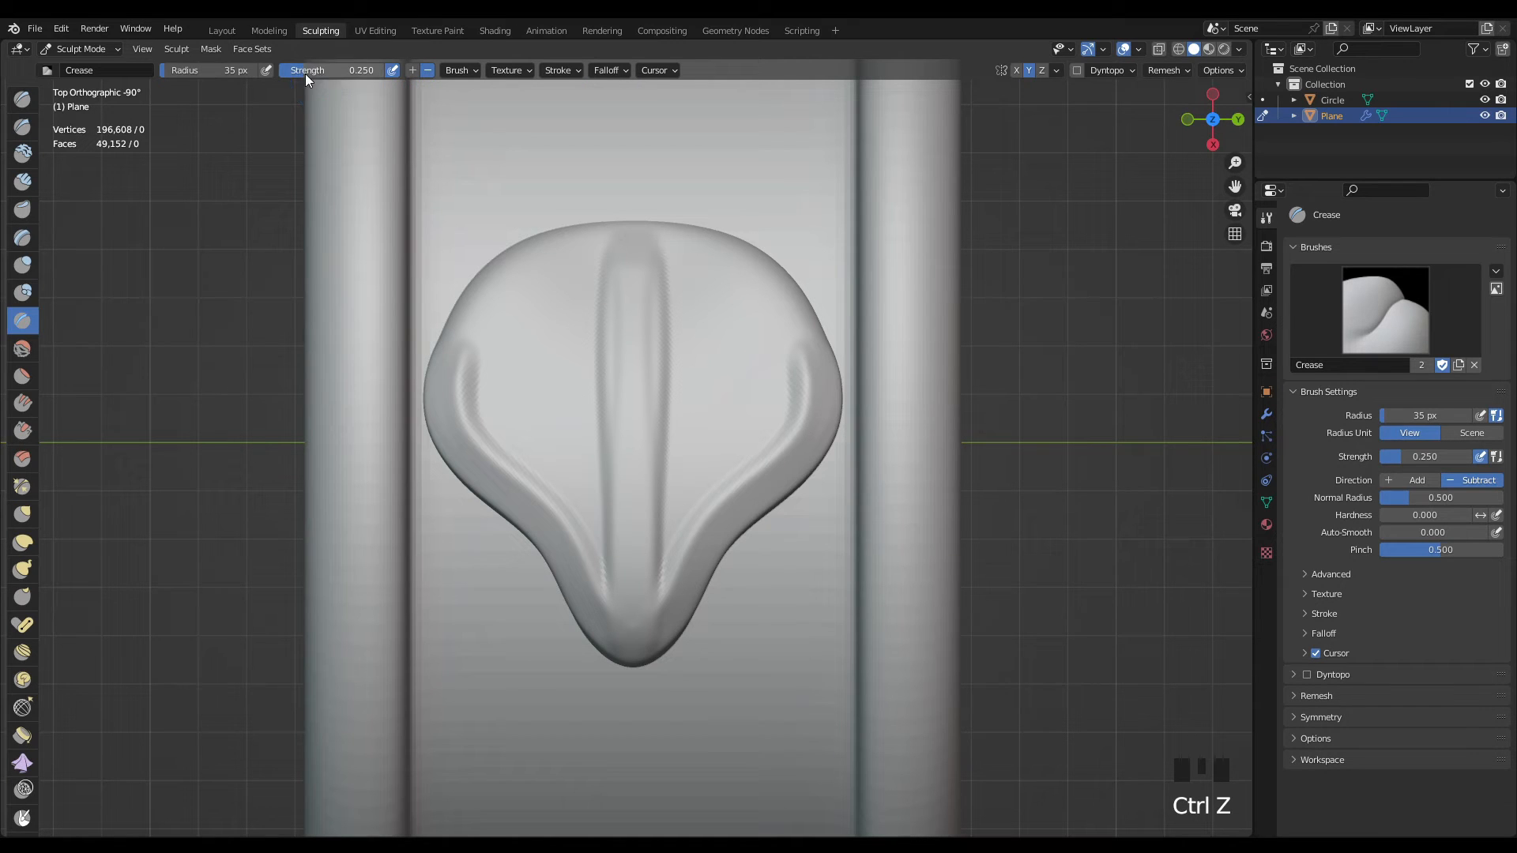
{"action": "left_click_drag", "start_coordinate": [305, 74], "coordinate": [342, 70]}
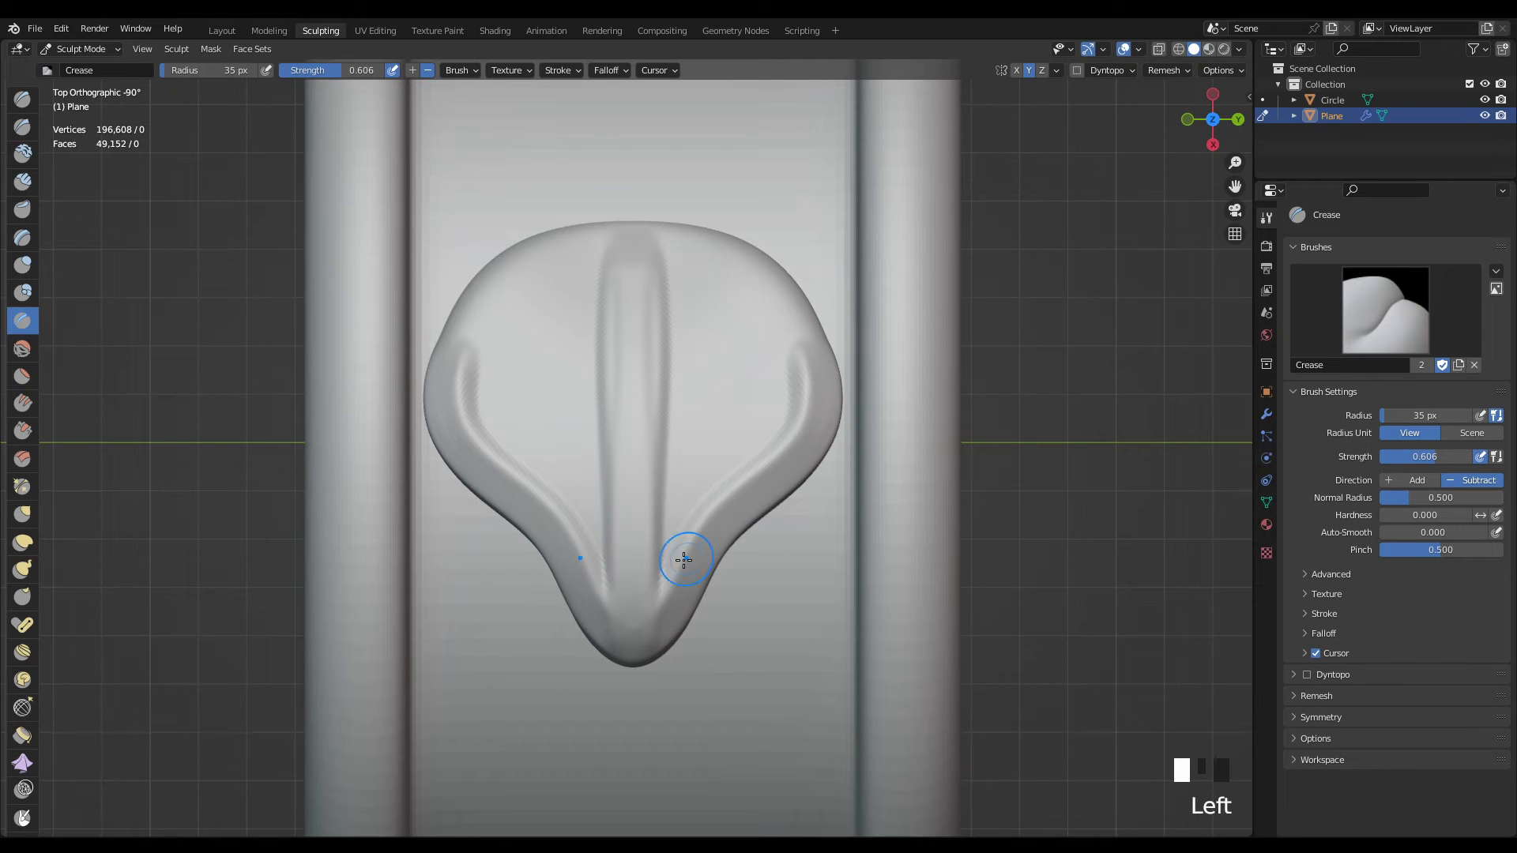
{"action": "left_click_drag", "start_coordinate": [653, 579], "coordinate": [689, 419]}
{"action": "key", "text": "ctrl+z"}
{"action": "middle_click_drag", "start_coordinate": [689, 565], "coordinate": [690, 565], "text": "shift"}
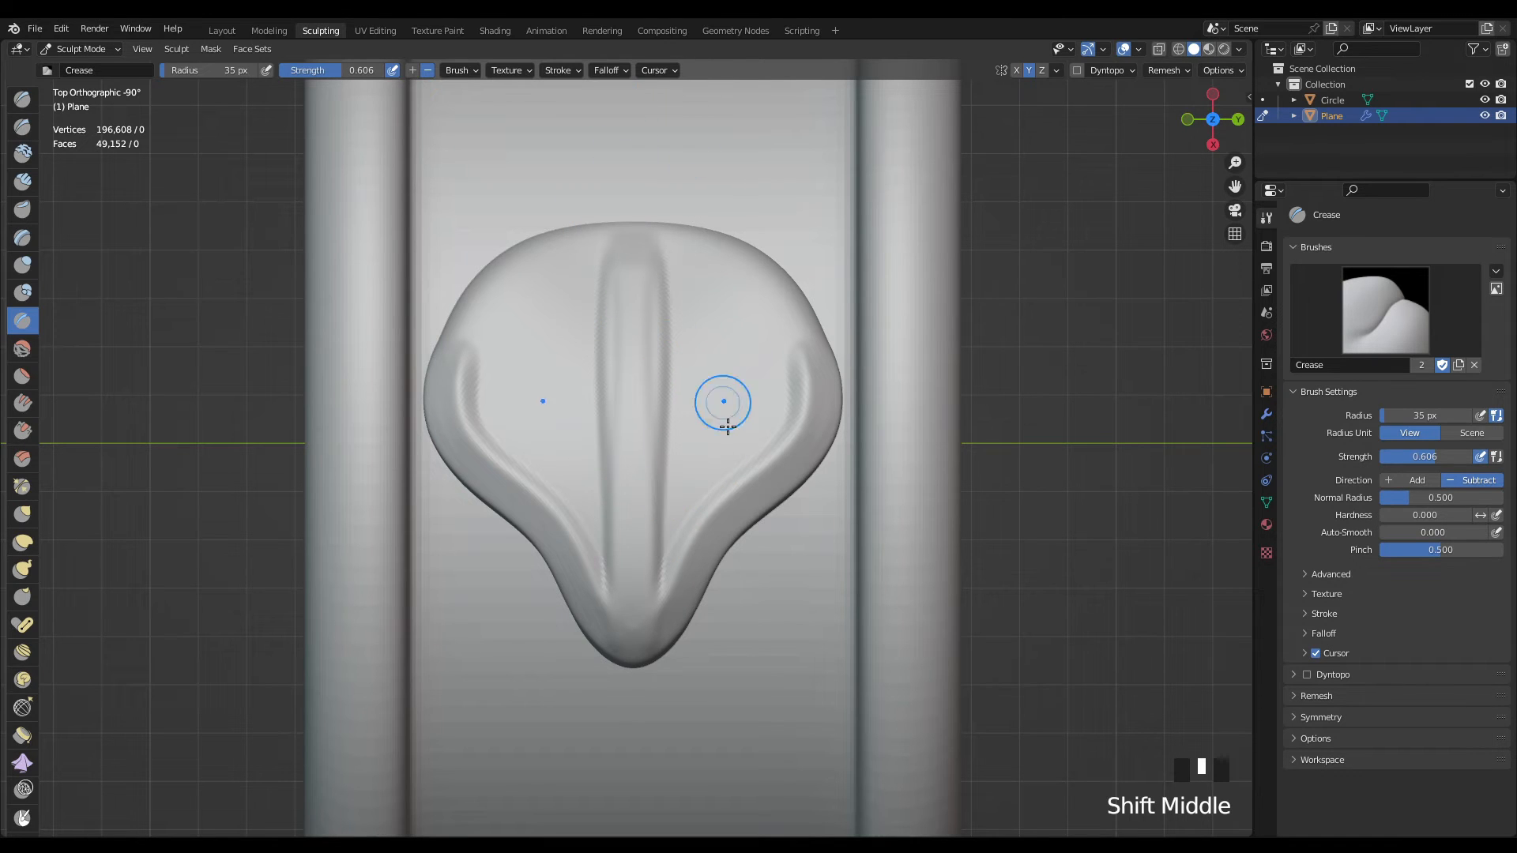
- Set the Crease brush falloff to Smoother and carve mirrored grooves beside the centre ridge, from the petal's tip to its wide end
{"action": "left_click", "coordinate": [618, 69]}
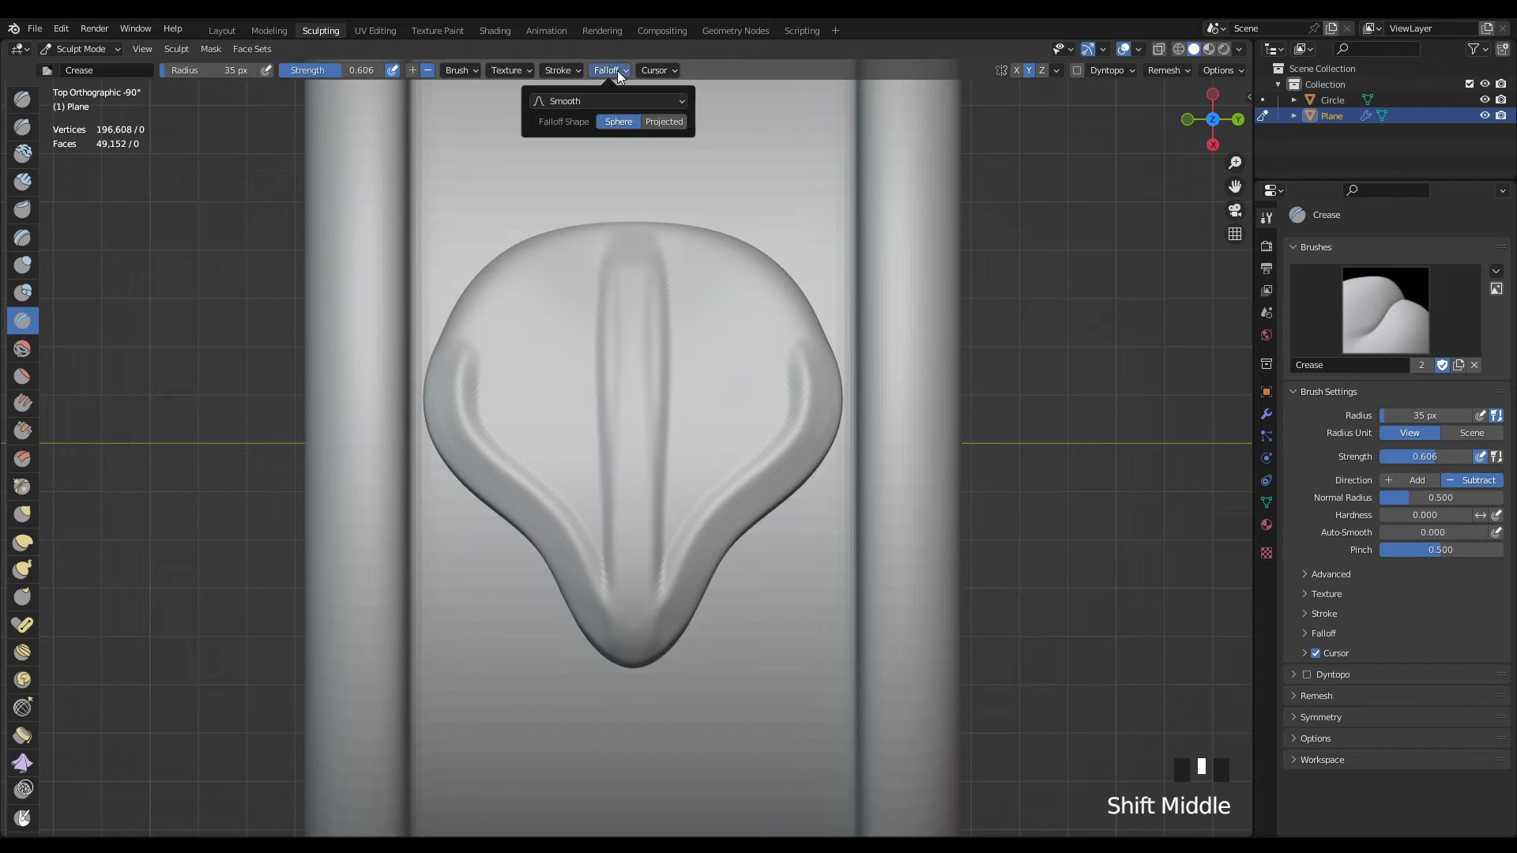
{"action": "left_click", "coordinate": [626, 100]}
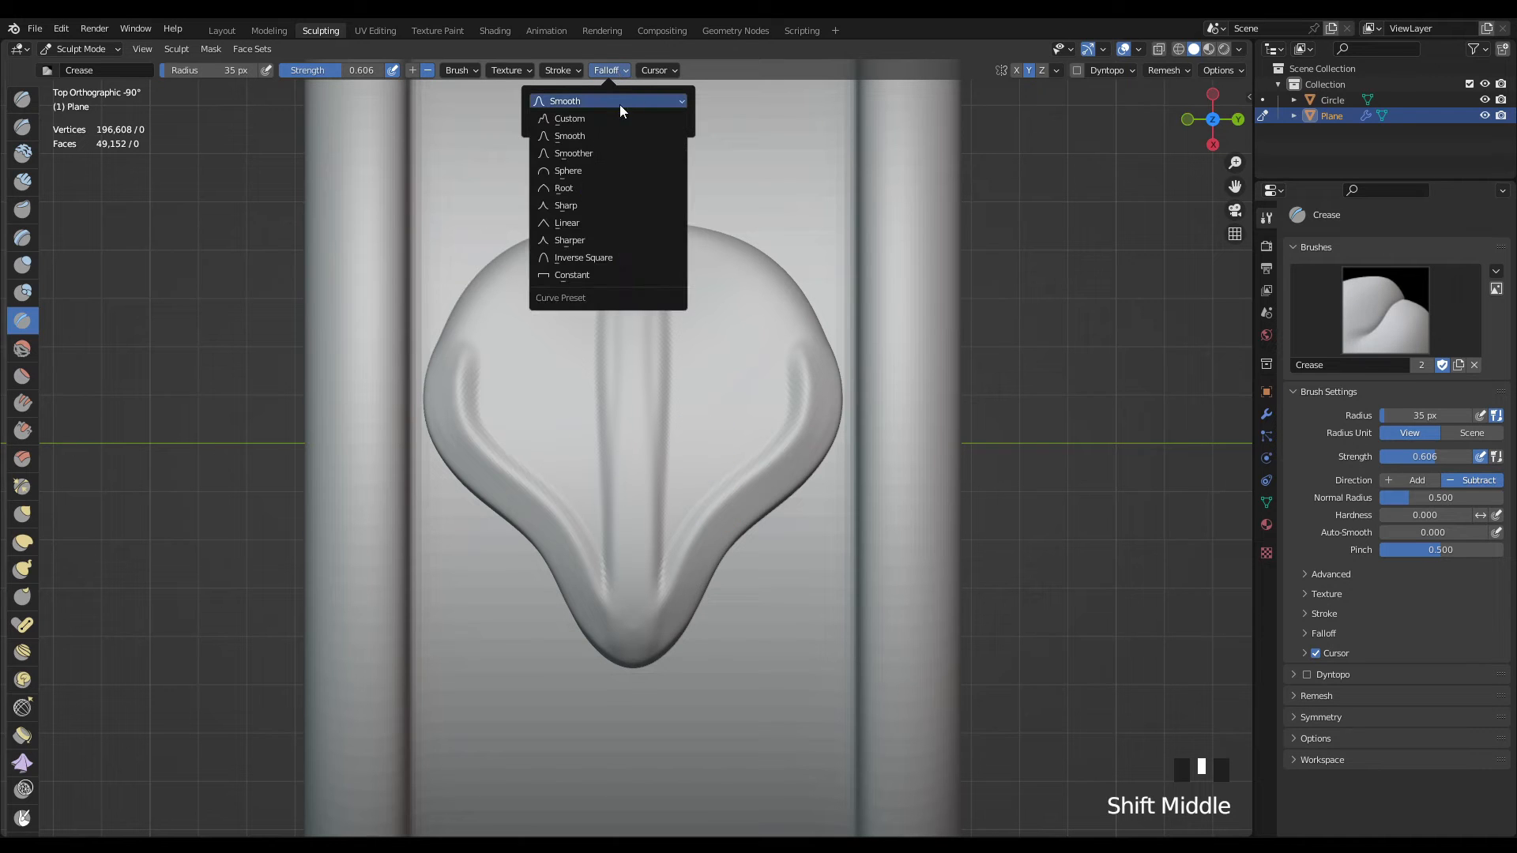
{"action": "left_click", "coordinate": [607, 153]}
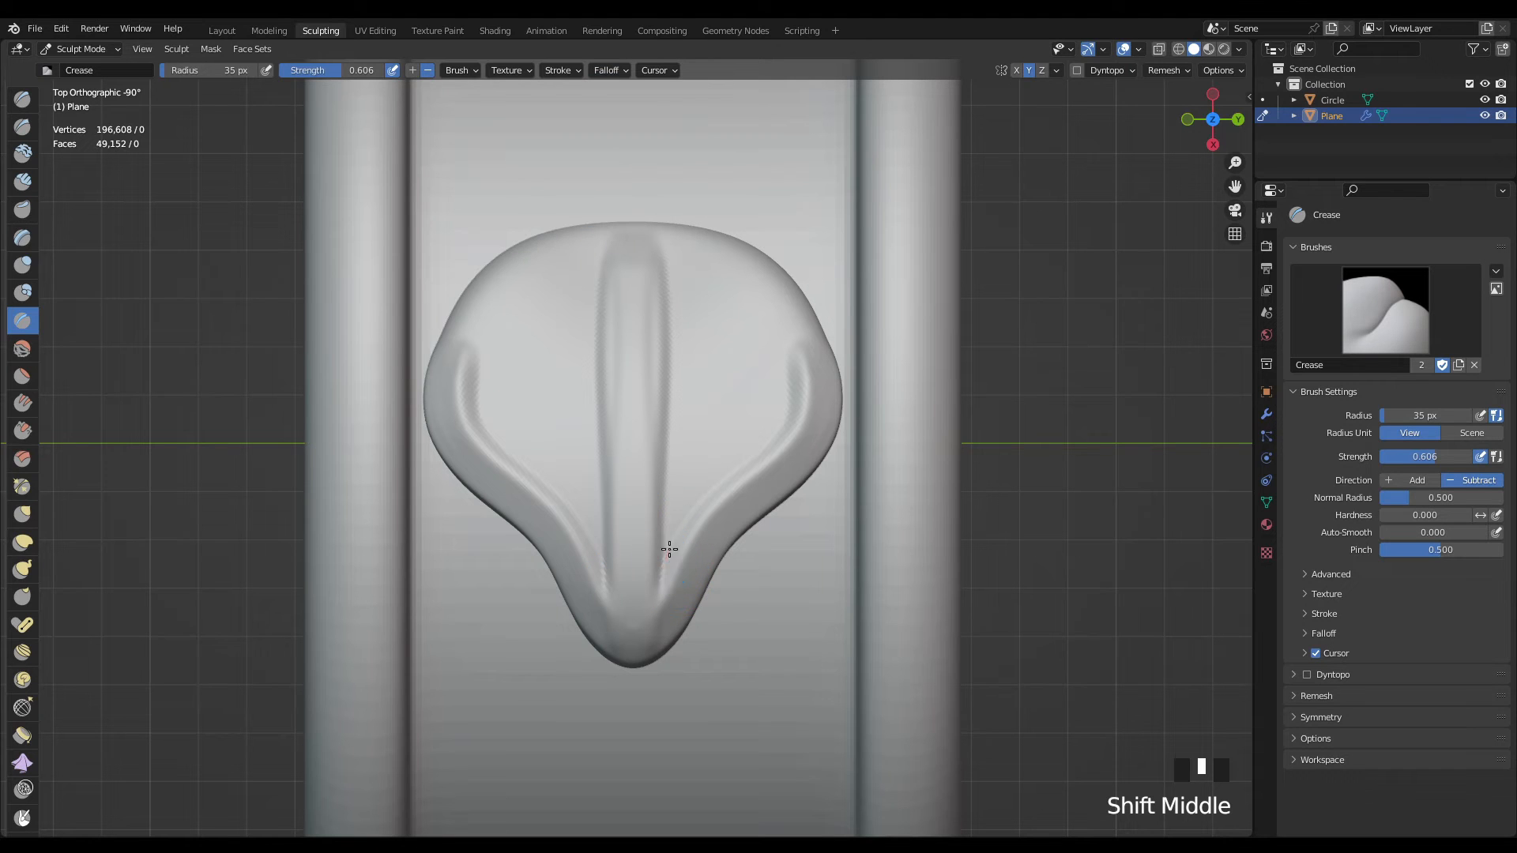
{"action": "mouse_move", "coordinate": [670, 550]}
{"action": "left_mouse_down"}
{"action": "mouse_move", "coordinate": [740, 348]}
{"action": "mouse_move", "coordinate": [718, 207]}
{"action": "left_mouse_up"}
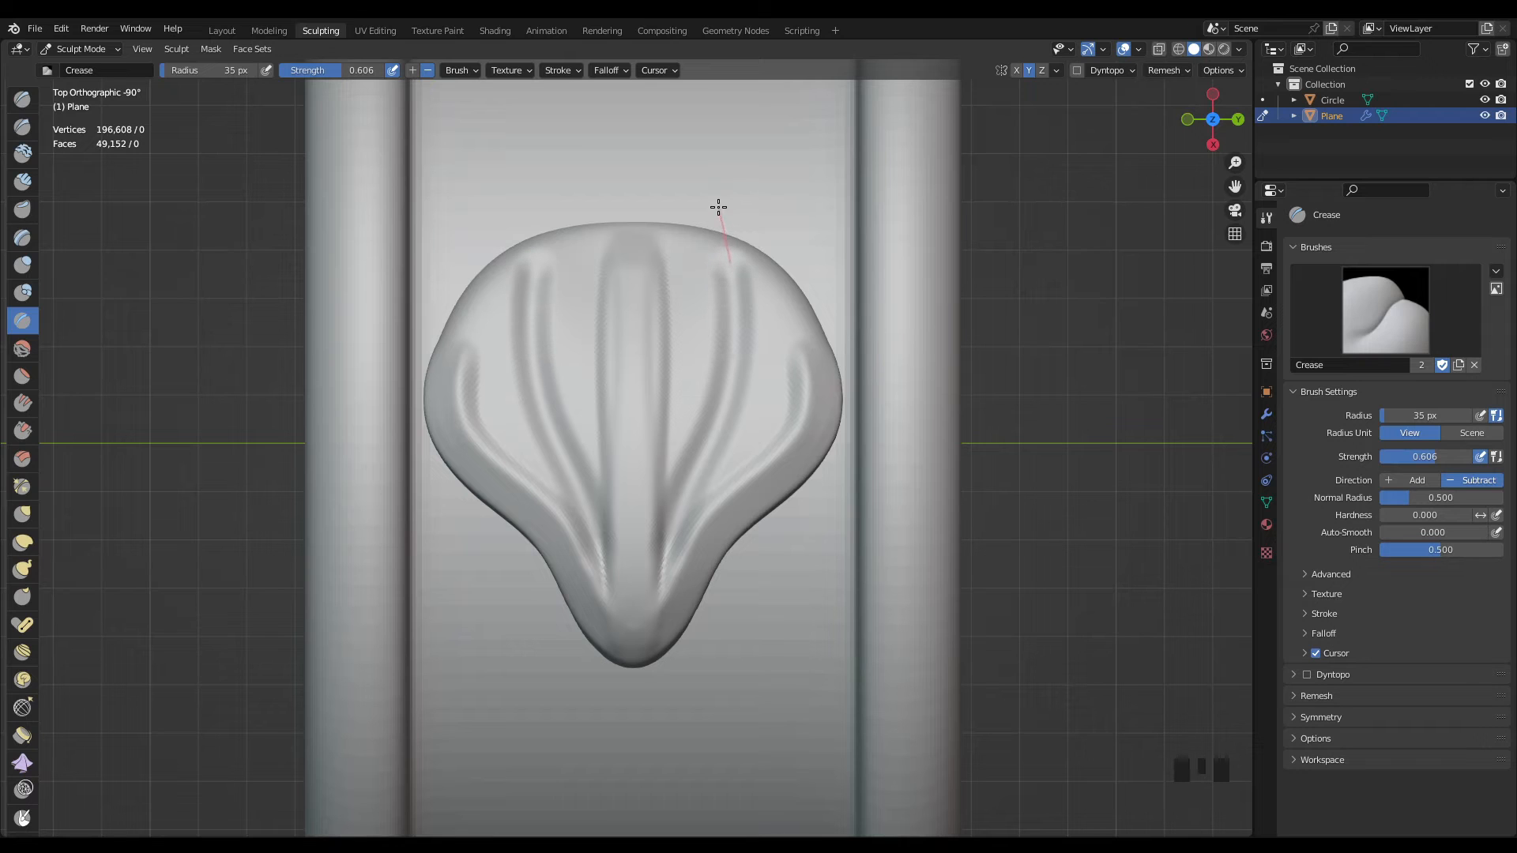
{"action": "key", "text": "ctrl+z"}
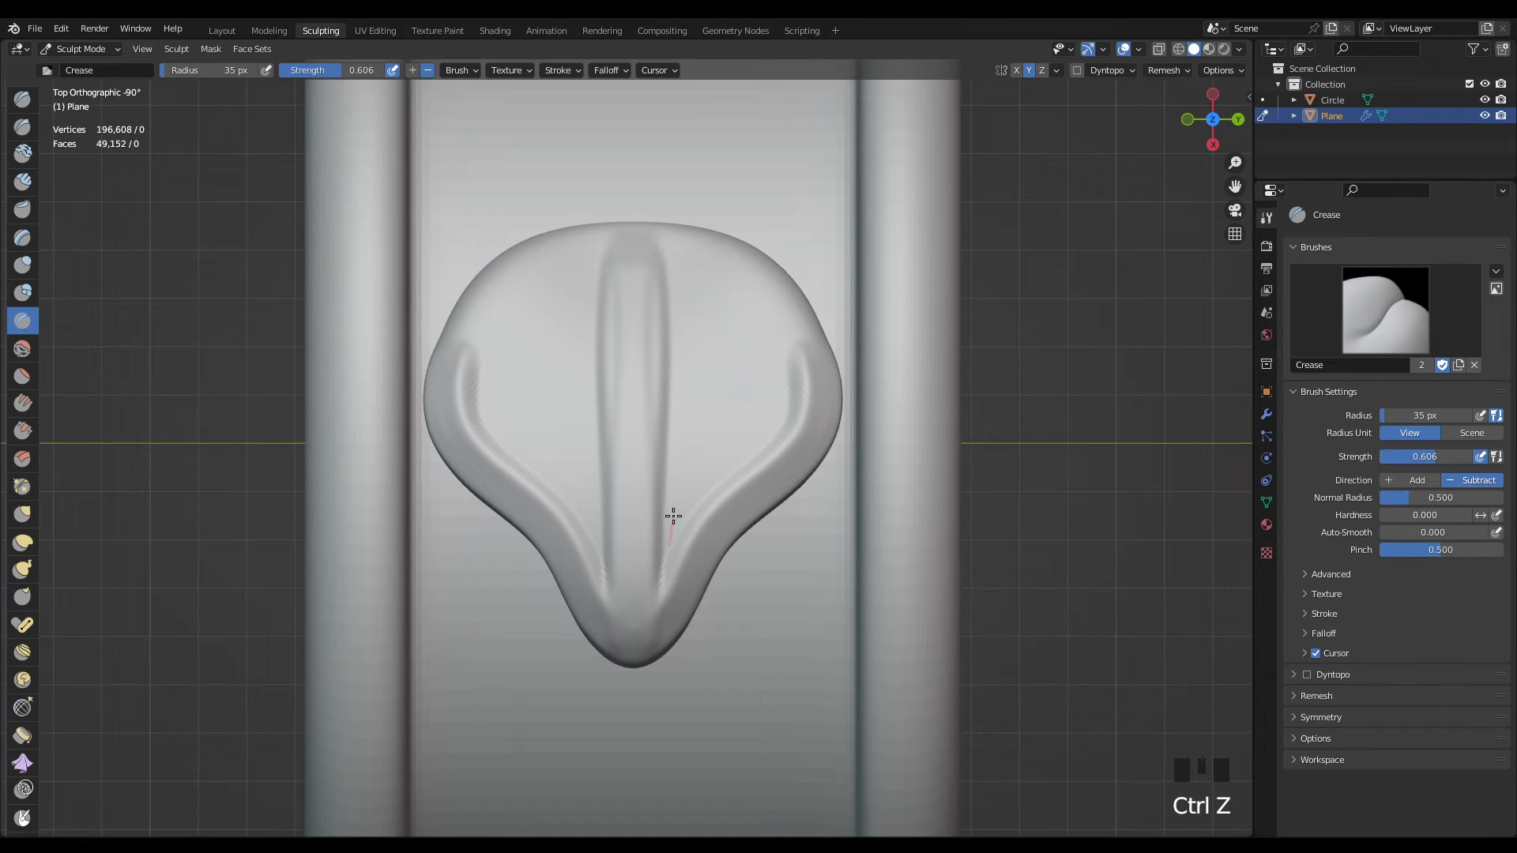
{"action": "mouse_move", "coordinate": [674, 516]}
{"action": "left_mouse_down"}
{"action": "mouse_move", "coordinate": [663, 548]}
{"action": "mouse_move", "coordinate": [685, 446]}
{"action": "mouse_move", "coordinate": [751, 369]}
{"action": "mouse_move", "coordinate": [752, 312]}
{"action": "mouse_move", "coordinate": [724, 258]}
{"action": "left_mouse_up"}
{"action": "scroll", "coordinate": [751, 434], "scroll_direction": "down", "scroll_amount": 2}
{"action": "mouse_move", "coordinate": [751, 434]}
{"action": "middle_mouse_down"}
{"action": "mouse_move", "coordinate": [893, 368]}
{"action": "mouse_move", "coordinate": [860, 363]}
{"action": "mouse_move", "coordinate": [874, 410]}
{"action": "mouse_move", "coordinate": [830, 457]}
{"action": "mouse_move", "coordinate": [787, 423]}
{"action": "middle_mouse_up"}
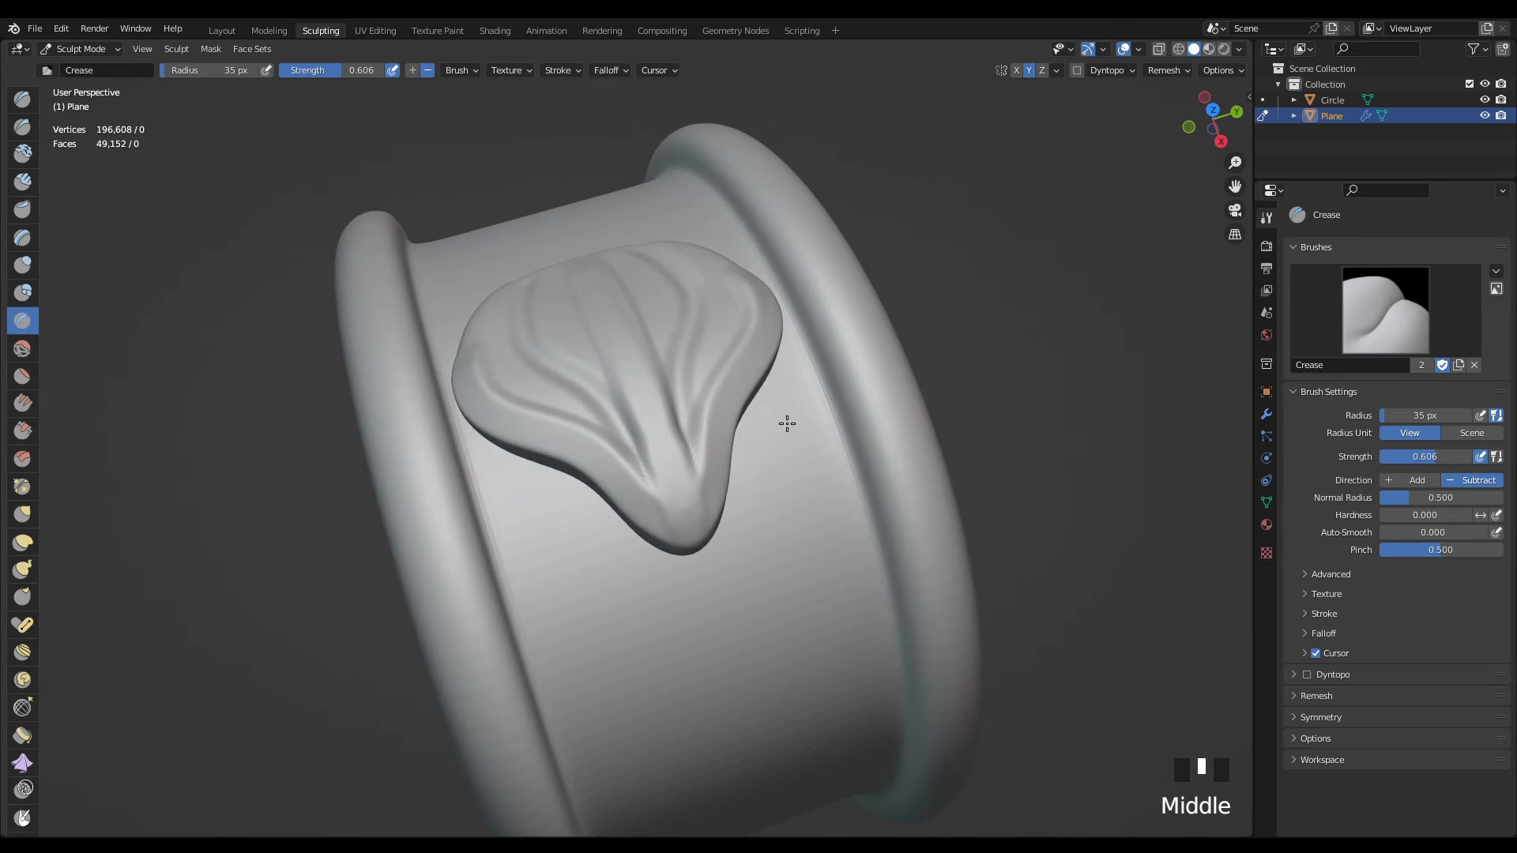
{"action": "mouse_move", "coordinate": [693, 384]}
{"action": "middle_mouse_down", "text": "shift"}
{"action": "mouse_move", "coordinate": [803, 519]}
{"action": "mouse_move", "coordinate": [739, 542]}
{"action": "mouse_move", "coordinate": [744, 514]}
{"action": "mouse_move", "coordinate": [775, 500]}
{"action": "middle_mouse_up", "text": "shift"}
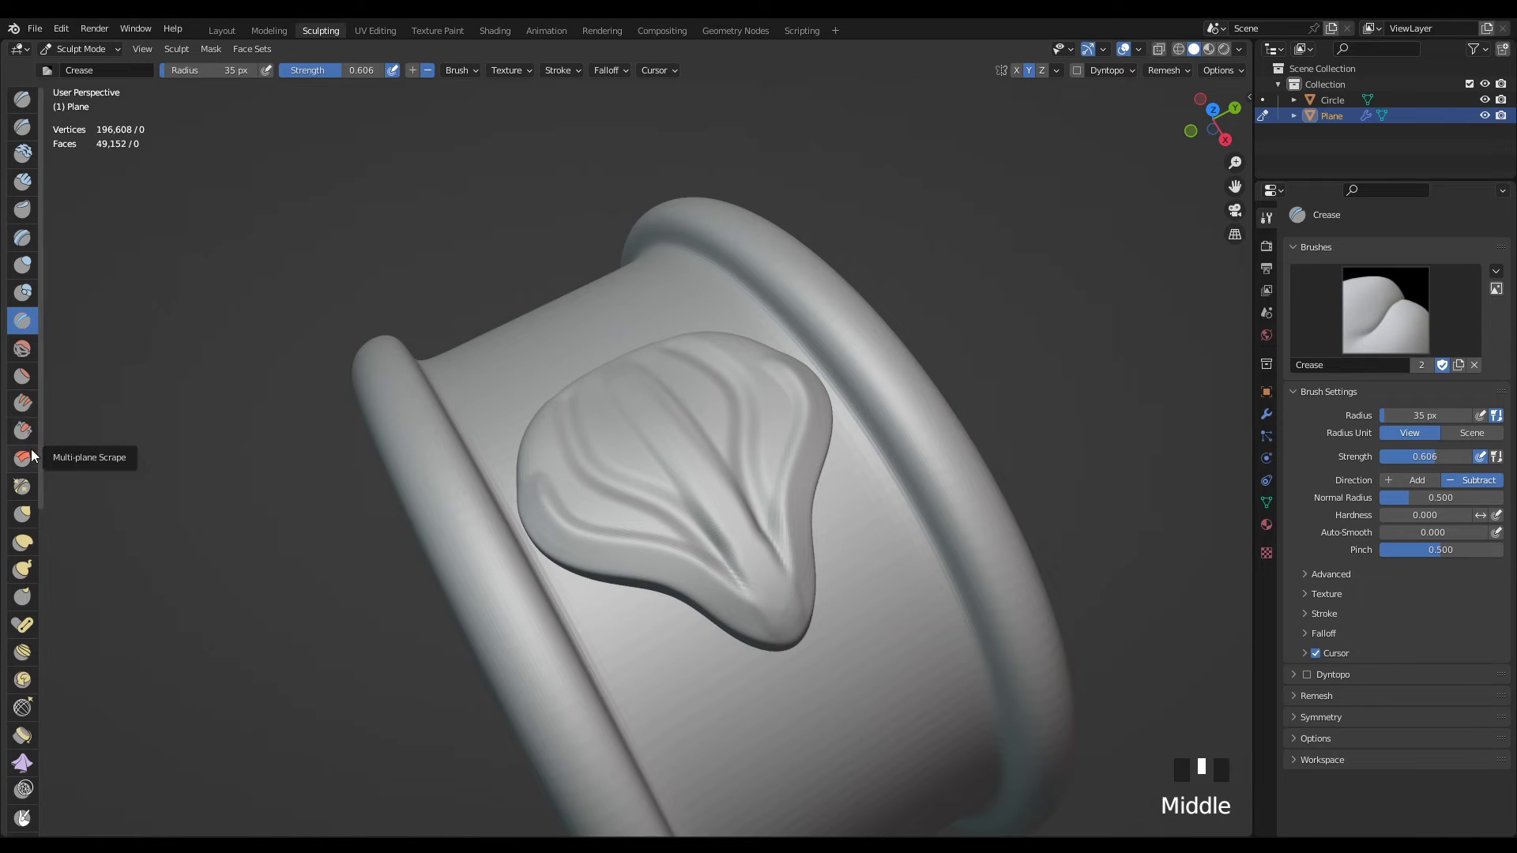
- Switch to the Smooth brush and set its radius to 68 px and strength to 0.278
{"action": "left_click", "coordinate": [22, 348]}
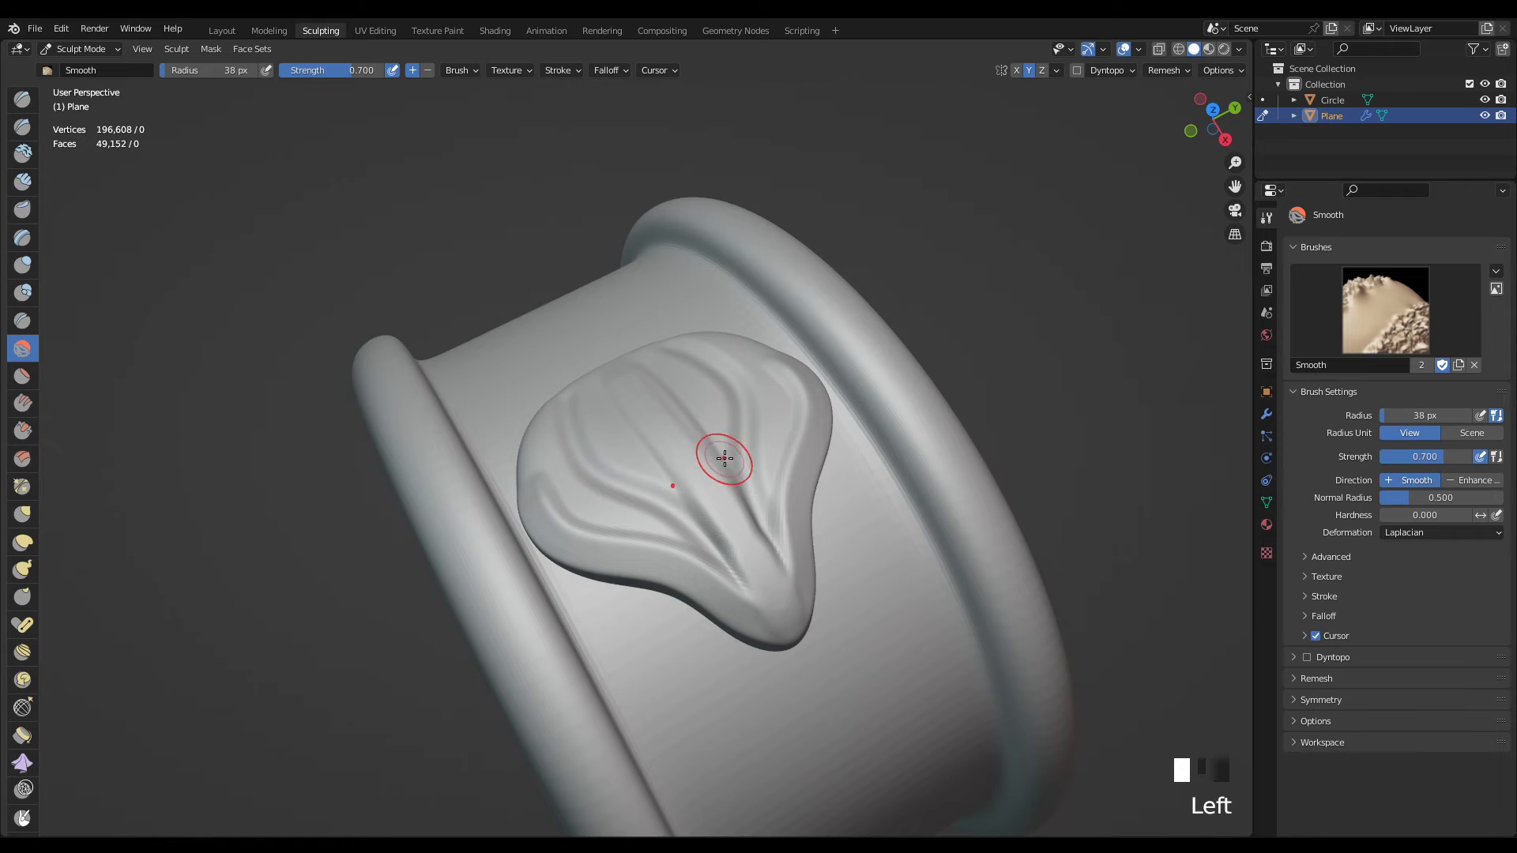
{"action": "key", "text": "f"}
{"action": "left_click", "coordinate": [685, 450]}
{"action": "mouse_move", "coordinate": [685, 450]}
{"action": "middle_mouse_down"}
{"action": "mouse_move", "coordinate": [728, 467]}
{"action": "mouse_move", "coordinate": [632, 443]}
{"action": "middle_mouse_up"}
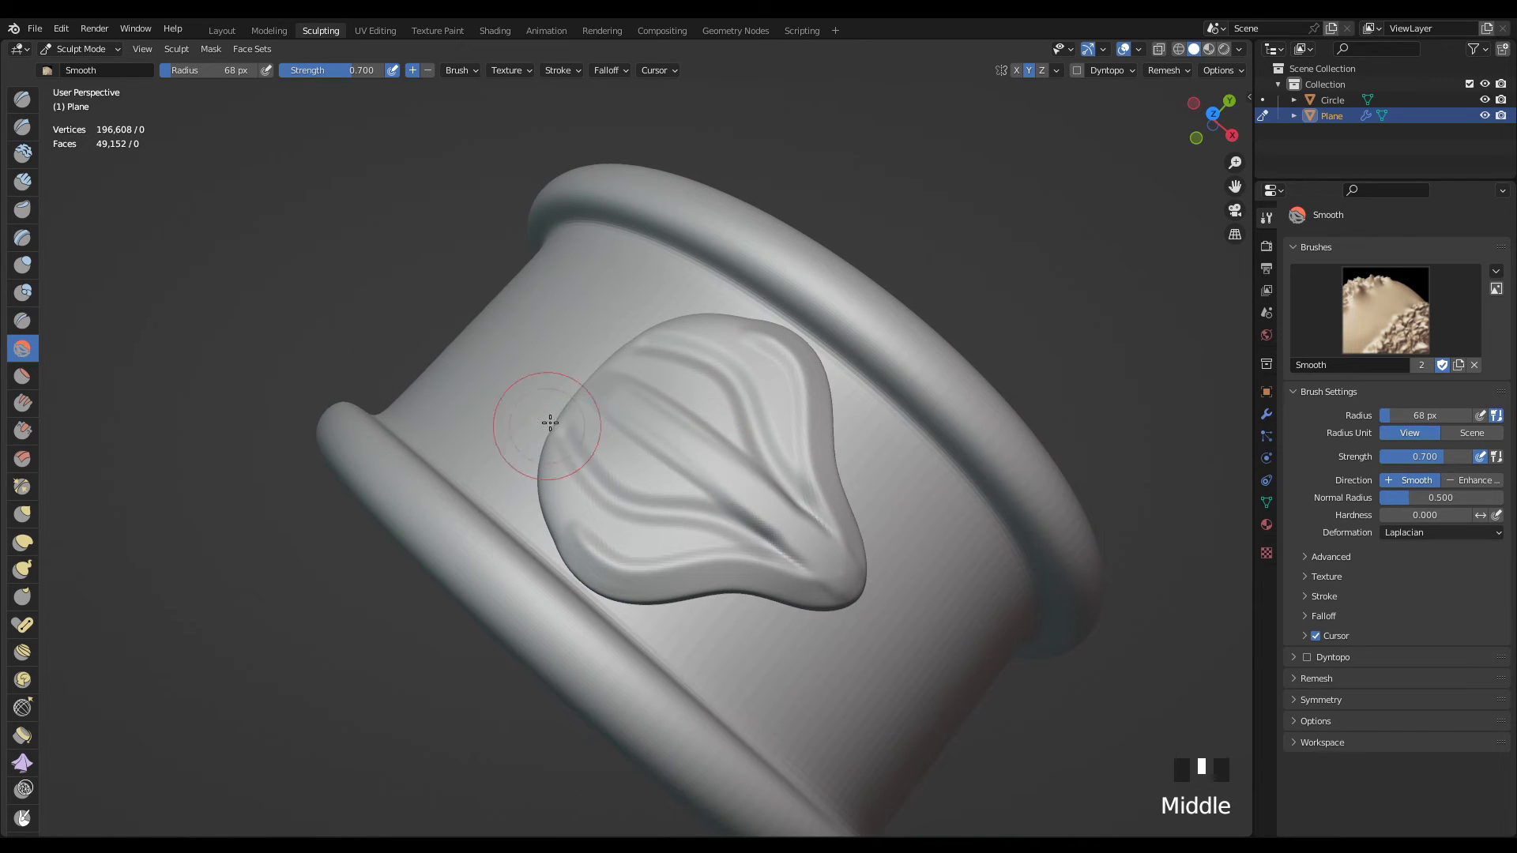
{"action": "left_click_drag", "start_coordinate": [348, 76], "coordinate": [346, 76]}
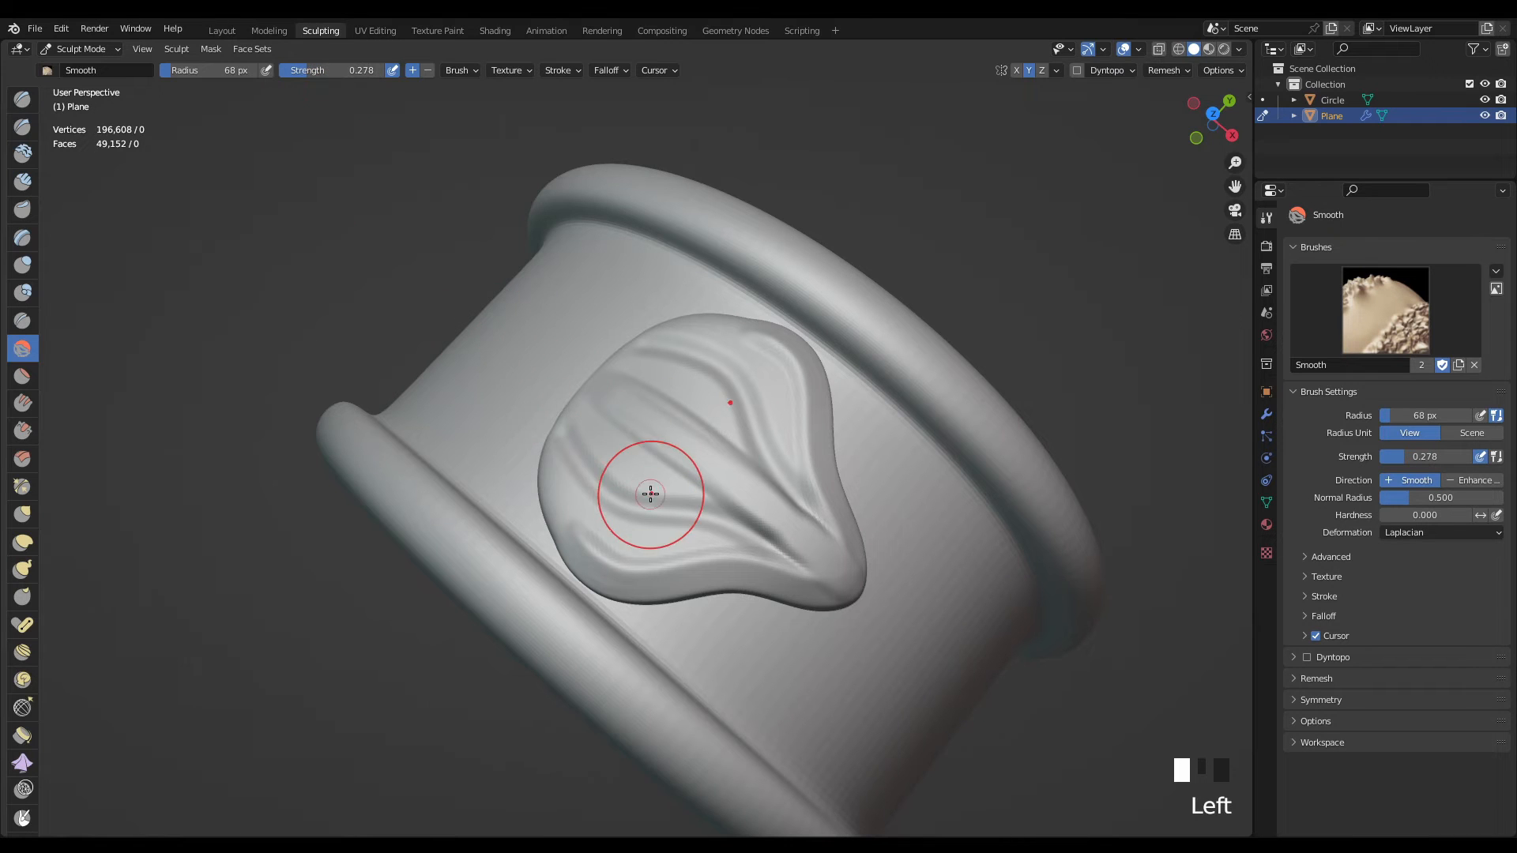
- Soften the petal's ridges and grooves with the Smooth brush, from the wide end down to the narrow tip
{"action": "left_click_drag", "start_coordinate": [660, 497], "coordinate": [595, 467]}
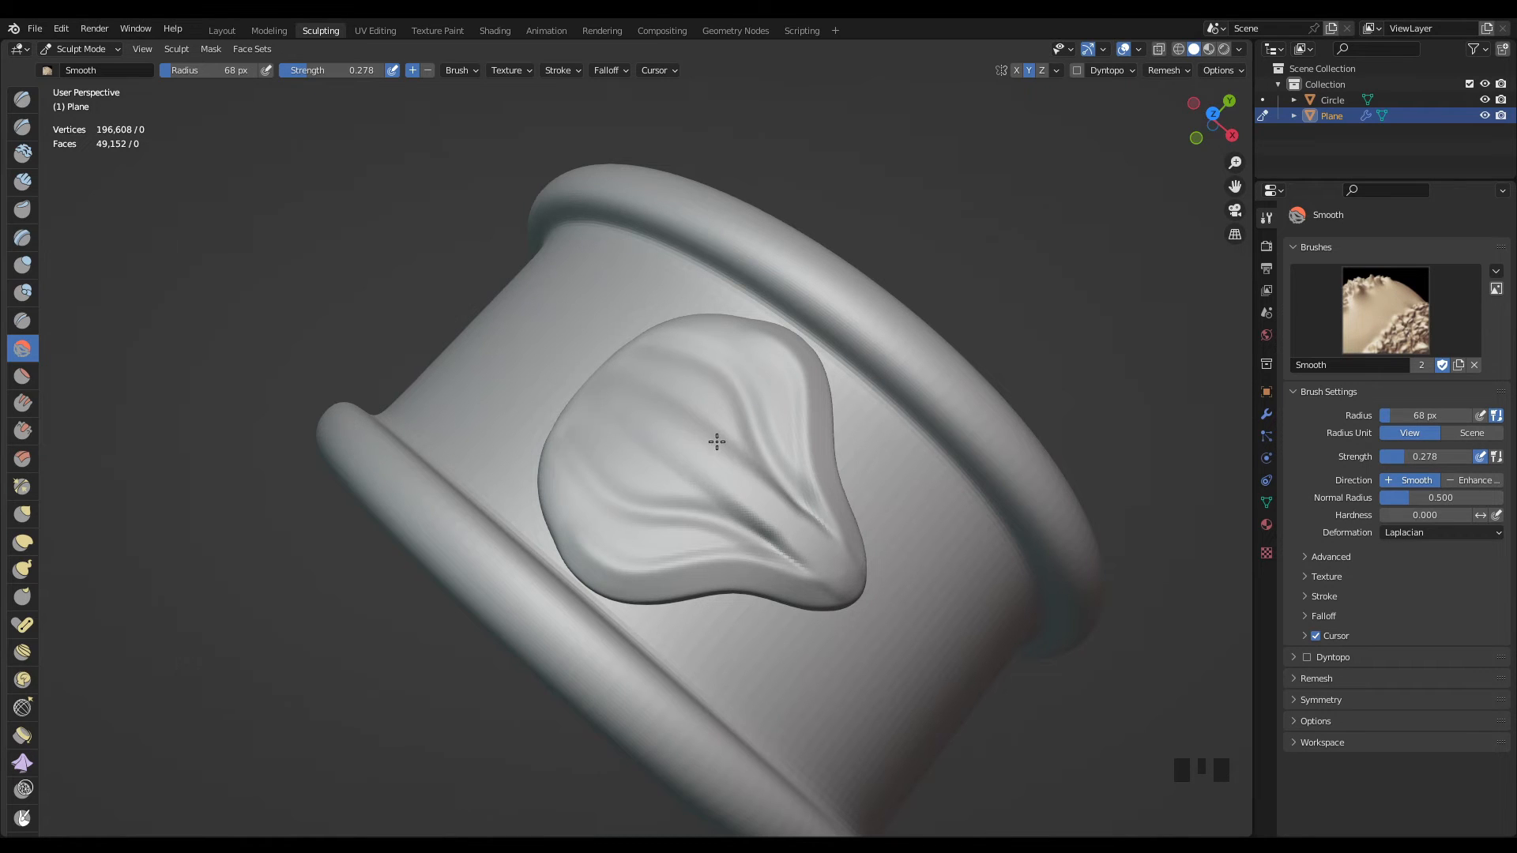
{"action": "mouse_move", "coordinate": [793, 493]}
{"action": "left_mouse_down"}
{"action": "mouse_move", "coordinate": [772, 560]}
{"action": "mouse_move", "coordinate": [823, 562]}
{"action": "mouse_move", "coordinate": [823, 583]}
{"action": "left_mouse_up"}
{"action": "scroll", "coordinate": [904, 589], "scroll_direction": "up", "scroll_amount": 2}
{"action": "middle_click_drag", "start_coordinate": [904, 590], "coordinate": [857, 537]}
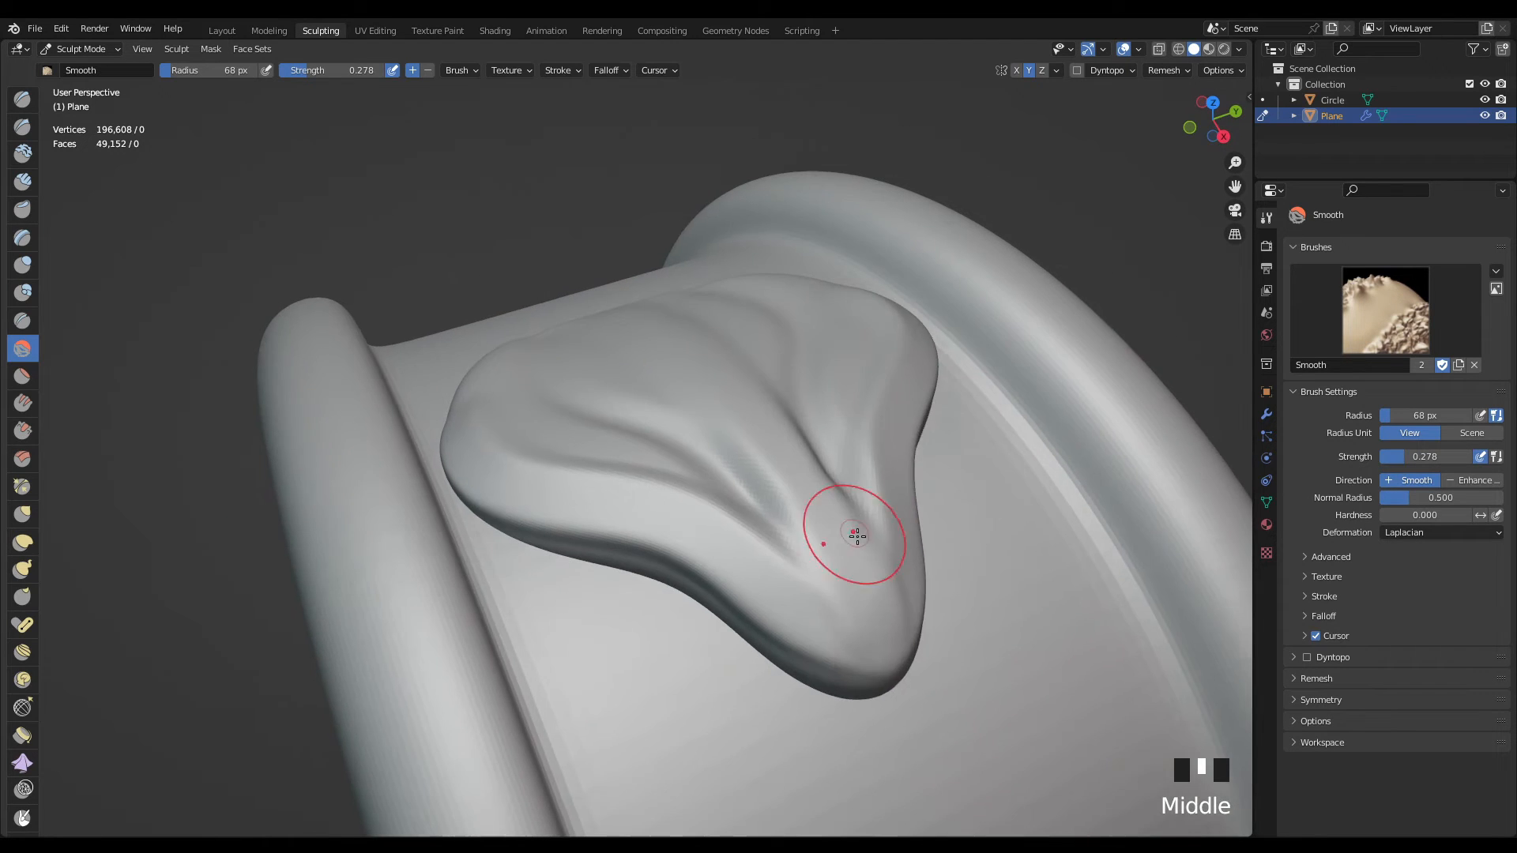
{"action": "scroll", "coordinate": [885, 630], "scroll_direction": "up", "scroll_amount": 2}
{"action": "middle_click_drag", "start_coordinate": [884, 630], "coordinate": [870, 629]}
{"action": "left_click_drag", "start_coordinate": [870, 630], "coordinate": [804, 588]}
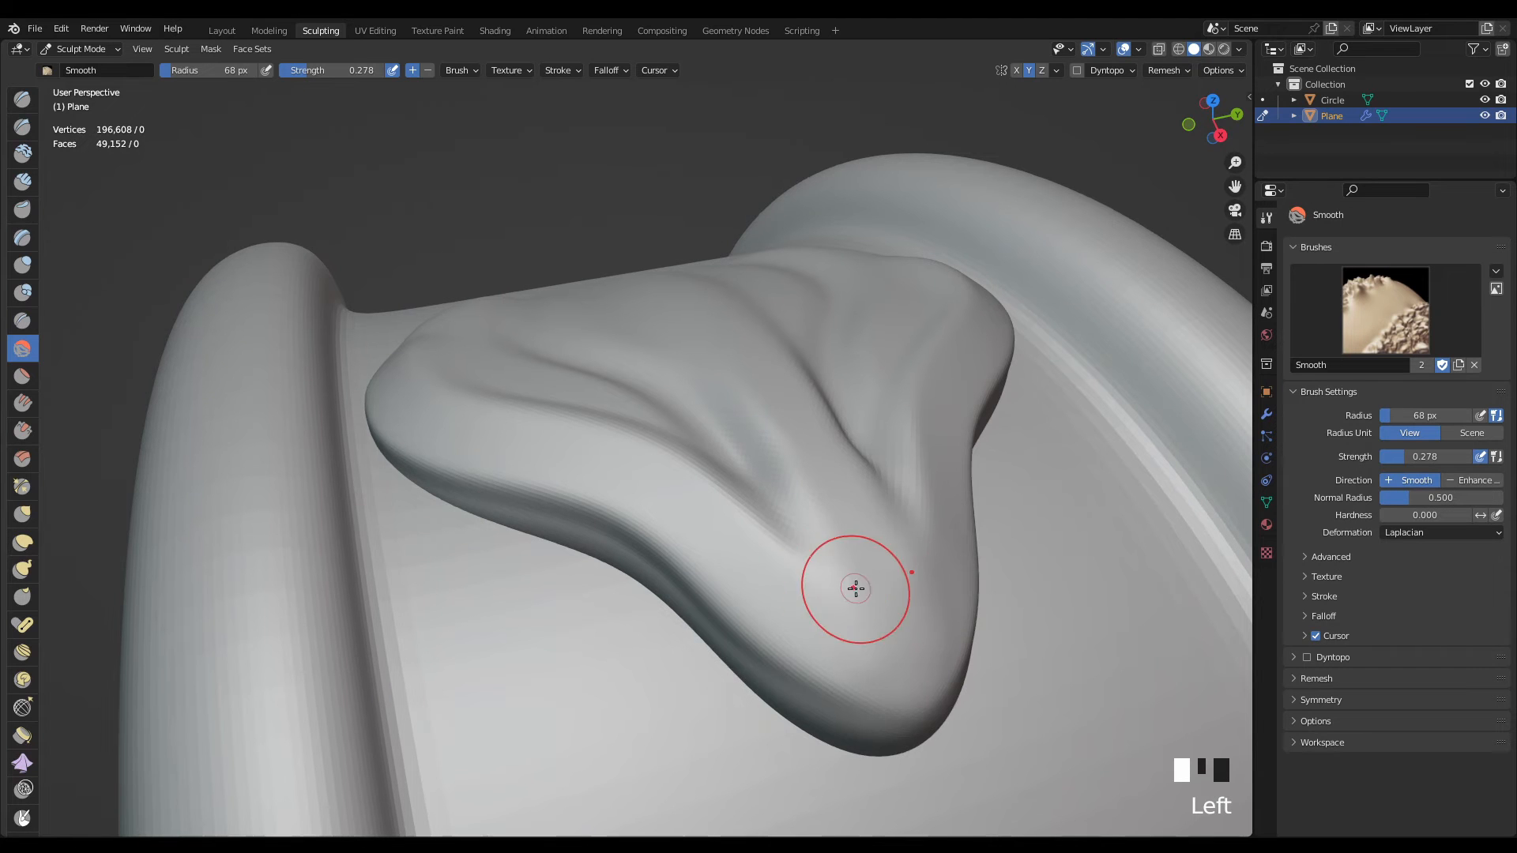
- Smooth the ridges from the petal's wide end toward its middle with the Smooth brush
{"action": "mouse_move", "coordinate": [857, 589]}
{"action": "middle_mouse_down"}
{"action": "mouse_move", "coordinate": [932, 629]}
{"action": "mouse_move", "coordinate": [917, 624]}
{"action": "middle_mouse_up"}
{"action": "scroll", "coordinate": [750, 465], "scroll_direction": "down", "scroll_amount": 3}
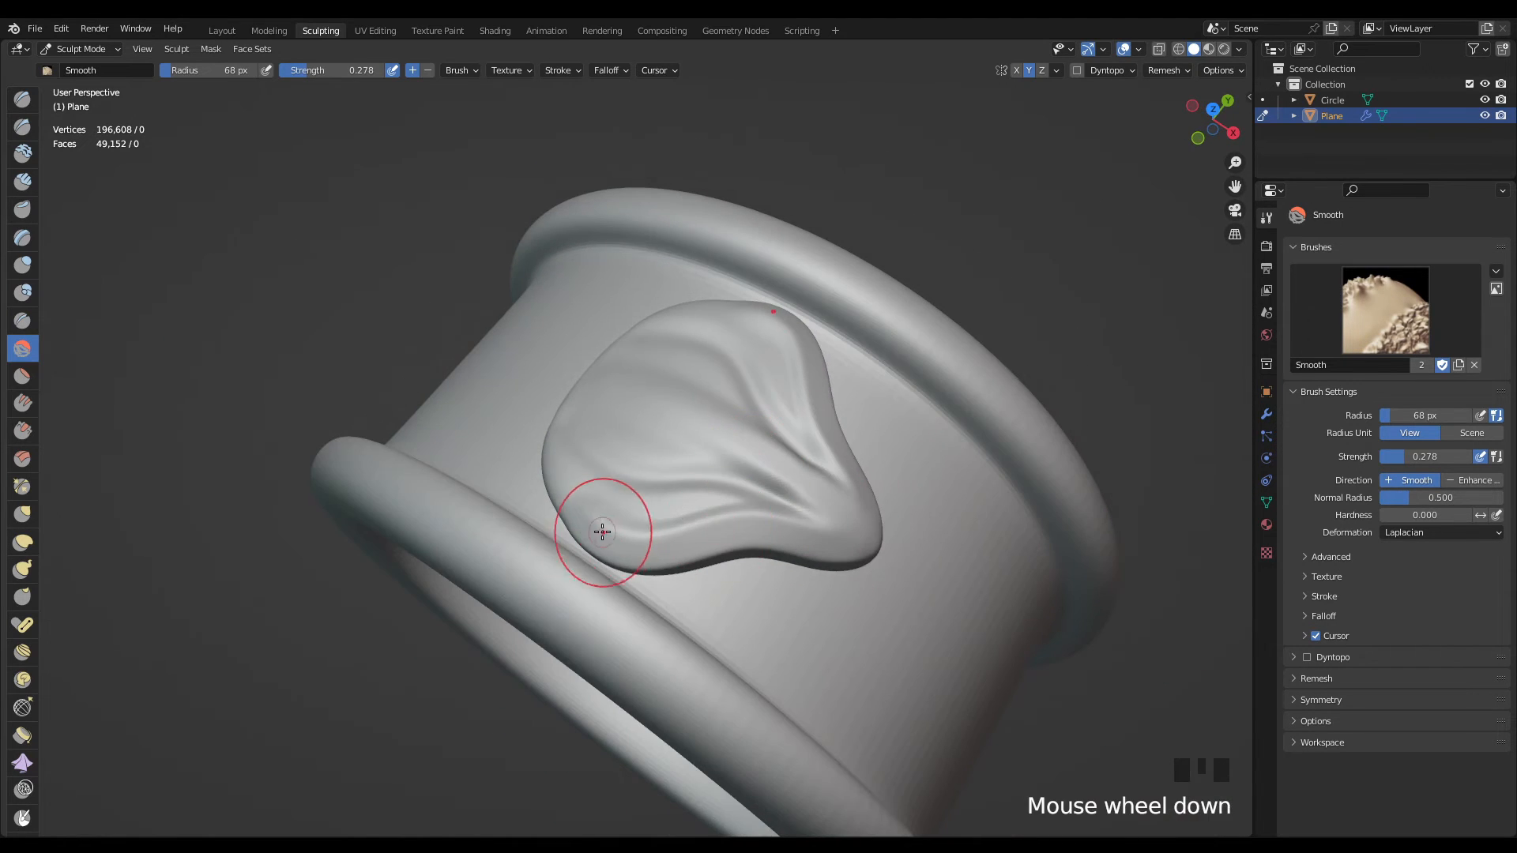
{"action": "mouse_move", "coordinate": [583, 423]}
{"action": "left_mouse_down"}
{"action": "mouse_move", "coordinate": [613, 484]}
{"action": "mouse_move", "coordinate": [604, 522]}
{"action": "mouse_move", "coordinate": [691, 495]}
{"action": "left_mouse_up"}
{"action": "mouse_move", "coordinate": [627, 413]}
{"action": "left_mouse_down"}
{"action": "mouse_move", "coordinate": [671, 378]}
{"action": "mouse_move", "coordinate": [711, 466]}
{"action": "left_mouse_up"}
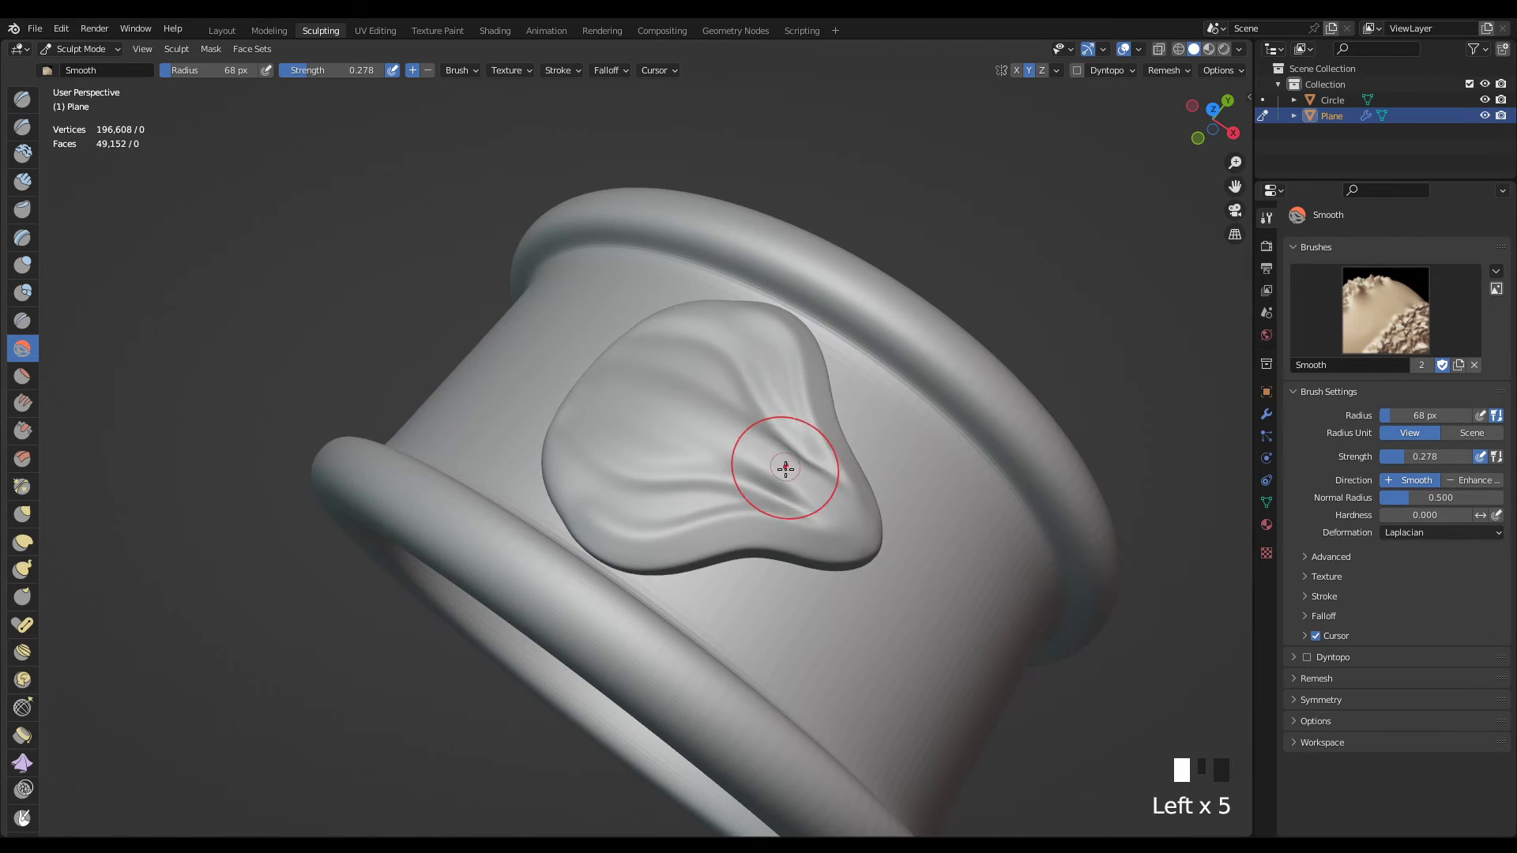
- Pull the inner grooves toward the petal's centreline with the Elastic Deform brush to narrow the centre ridge
{"action": "mouse_move", "coordinate": [711, 466]}
{"action": "middle_mouse_down"}
{"action": "mouse_move", "coordinate": [667, 542]}
{"action": "mouse_move", "coordinate": [722, 569]}
{"action": "mouse_move", "coordinate": [705, 593]}
{"action": "mouse_move", "coordinate": [722, 484]}
{"action": "mouse_move", "coordinate": [744, 535]}
{"action": "mouse_move", "coordinate": [782, 515]}
{"action": "mouse_move", "coordinate": [748, 518]}
{"action": "middle_mouse_up"}
{"action": "scroll", "coordinate": [711, 498], "scroll_direction": "down", "scroll_amount": 2}
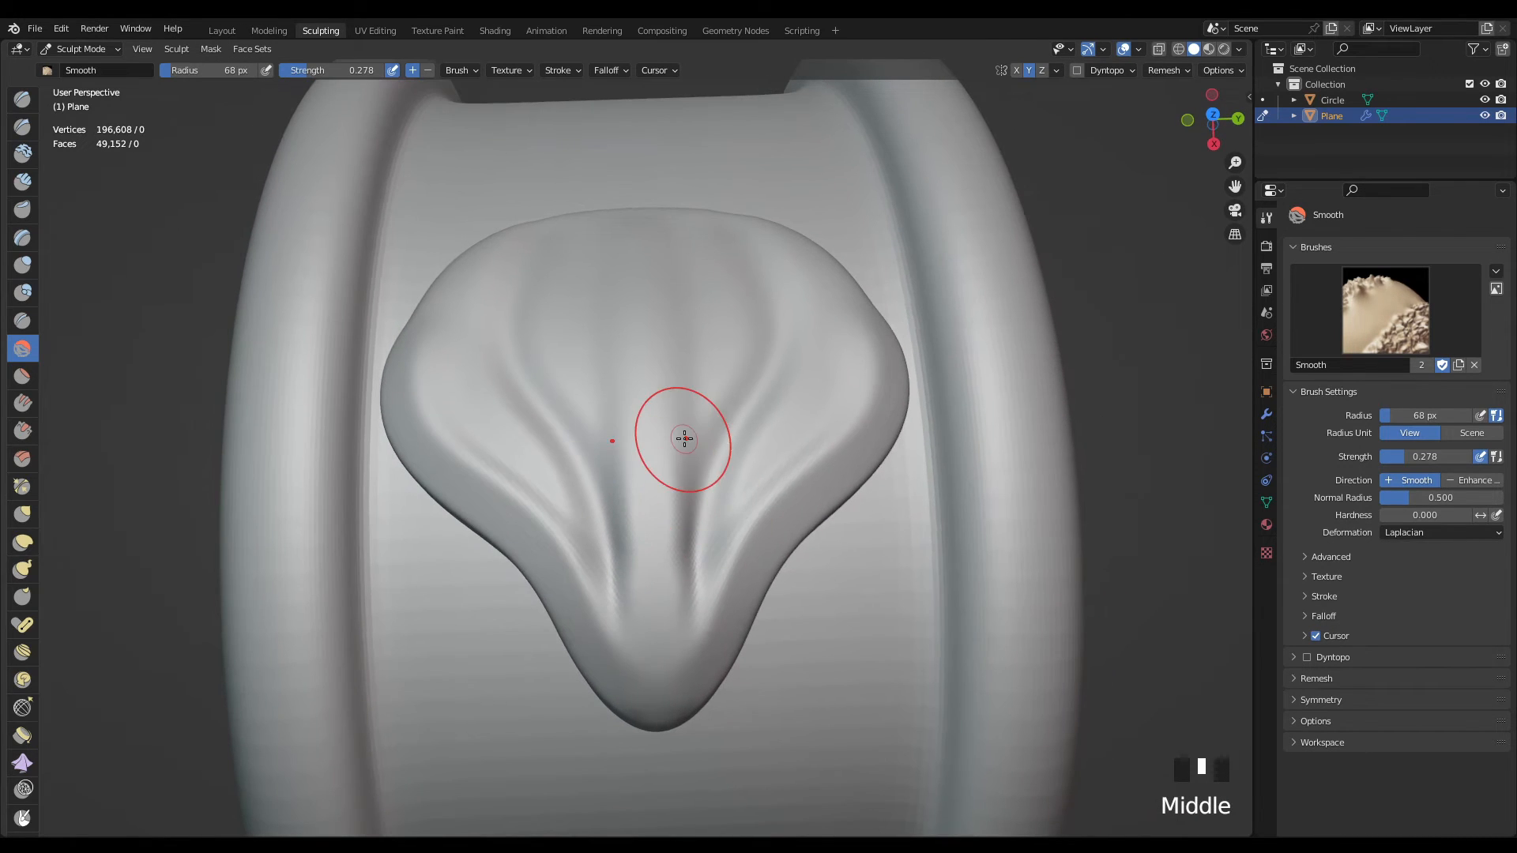
{"action": "left_click", "coordinate": [22, 544]}
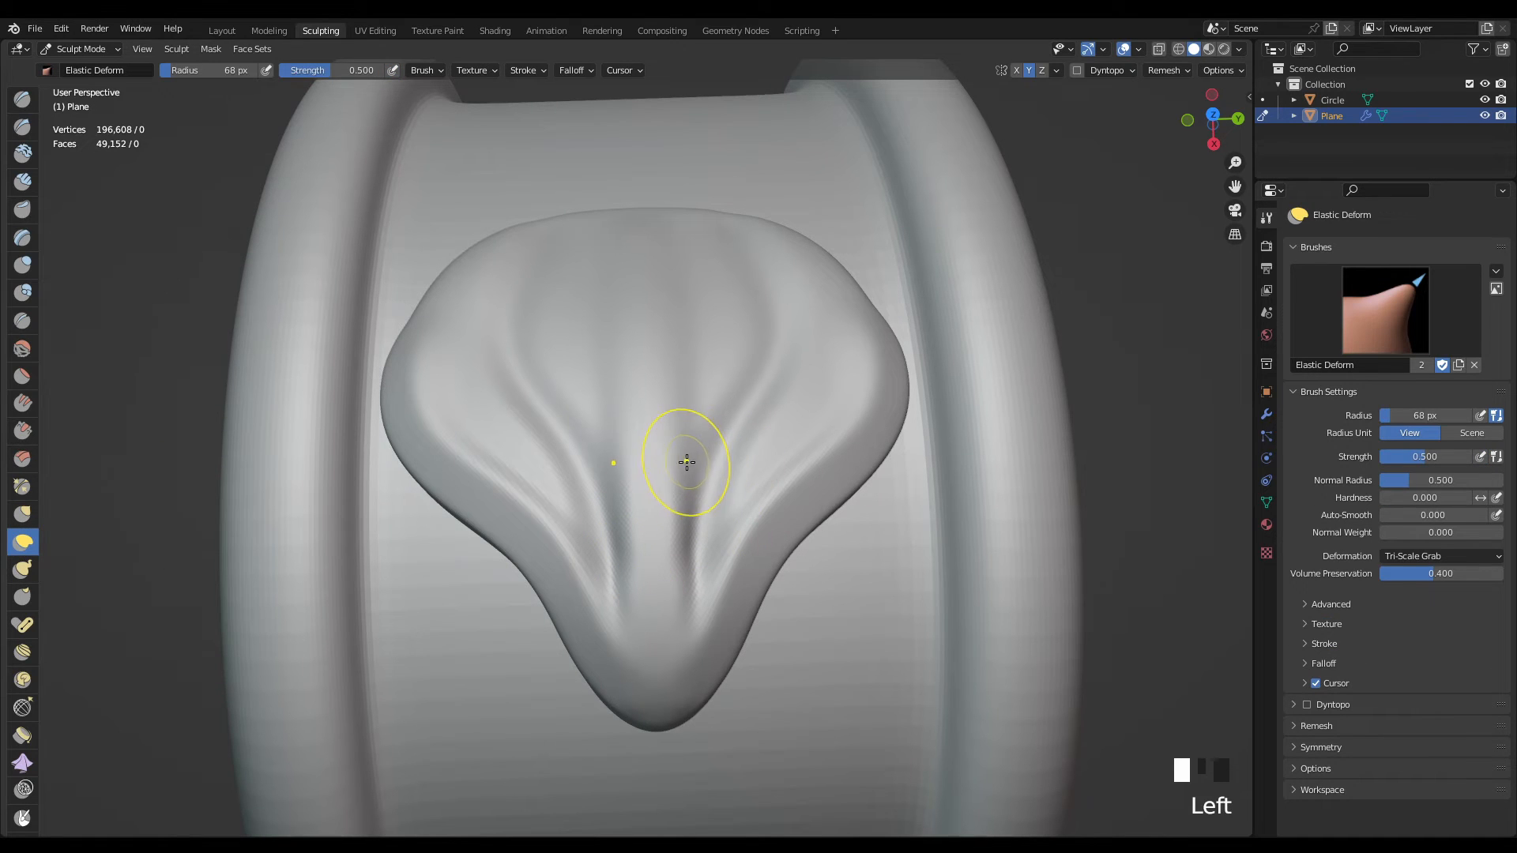
{"action": "left_click_drag", "start_coordinate": [685, 464], "coordinate": [668, 461]}
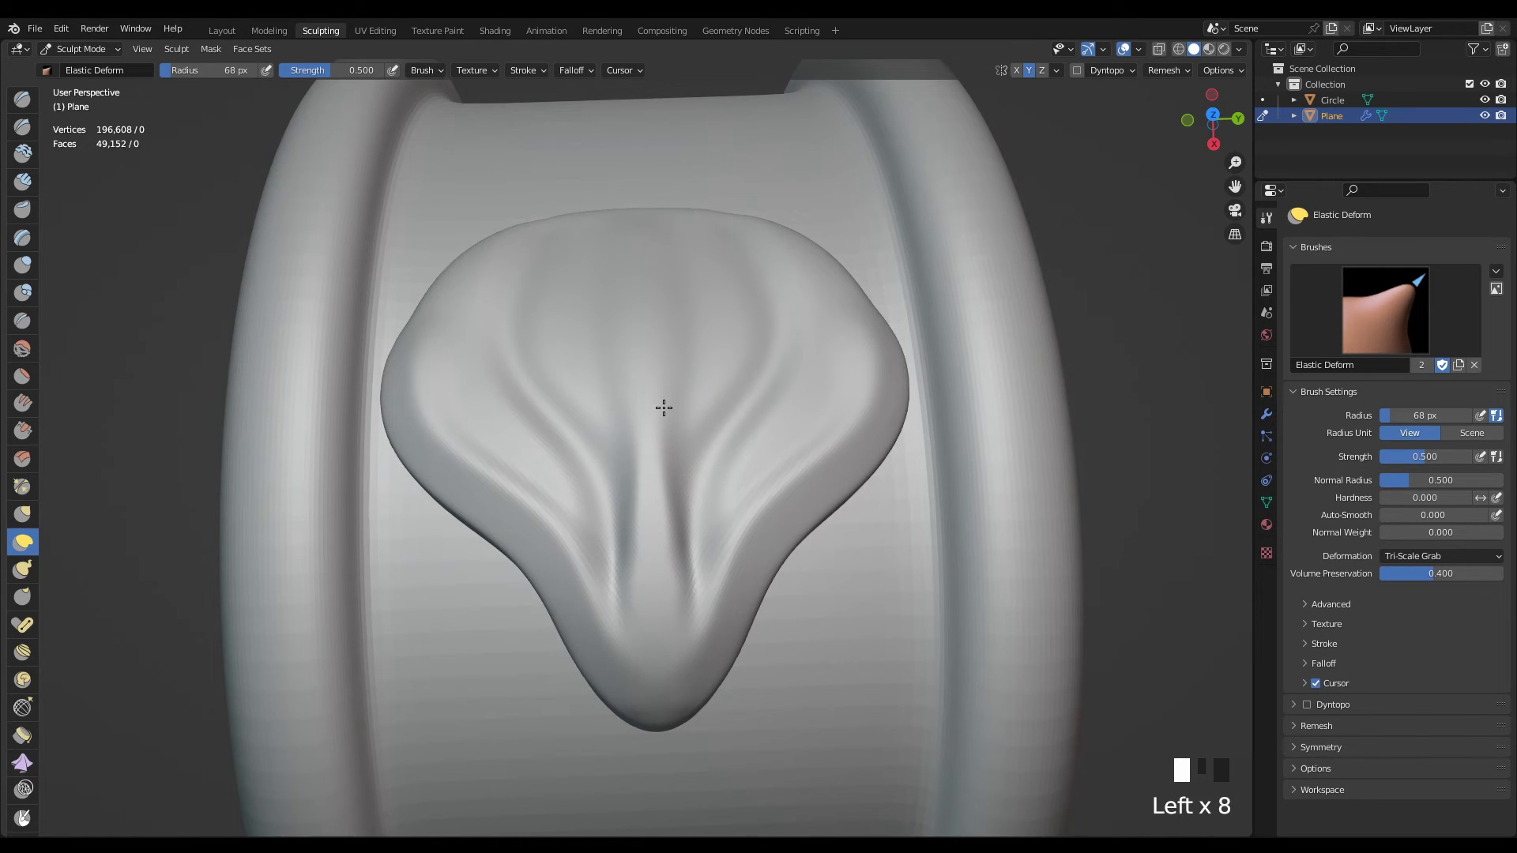
- Soften the narrowed centre ridge and its neighbouring grooves with the Smooth brush
{"action": "scroll", "coordinate": [664, 408], "scroll_direction": "down", "scroll_amount": 2}
{"action": "middle_click_drag", "start_coordinate": [677, 474], "coordinate": [781, 458]}
{"action": "middle_click_drag", "start_coordinate": [795, 464], "coordinate": [633, 484]}
{"action": "left_click", "coordinate": [22, 348]}
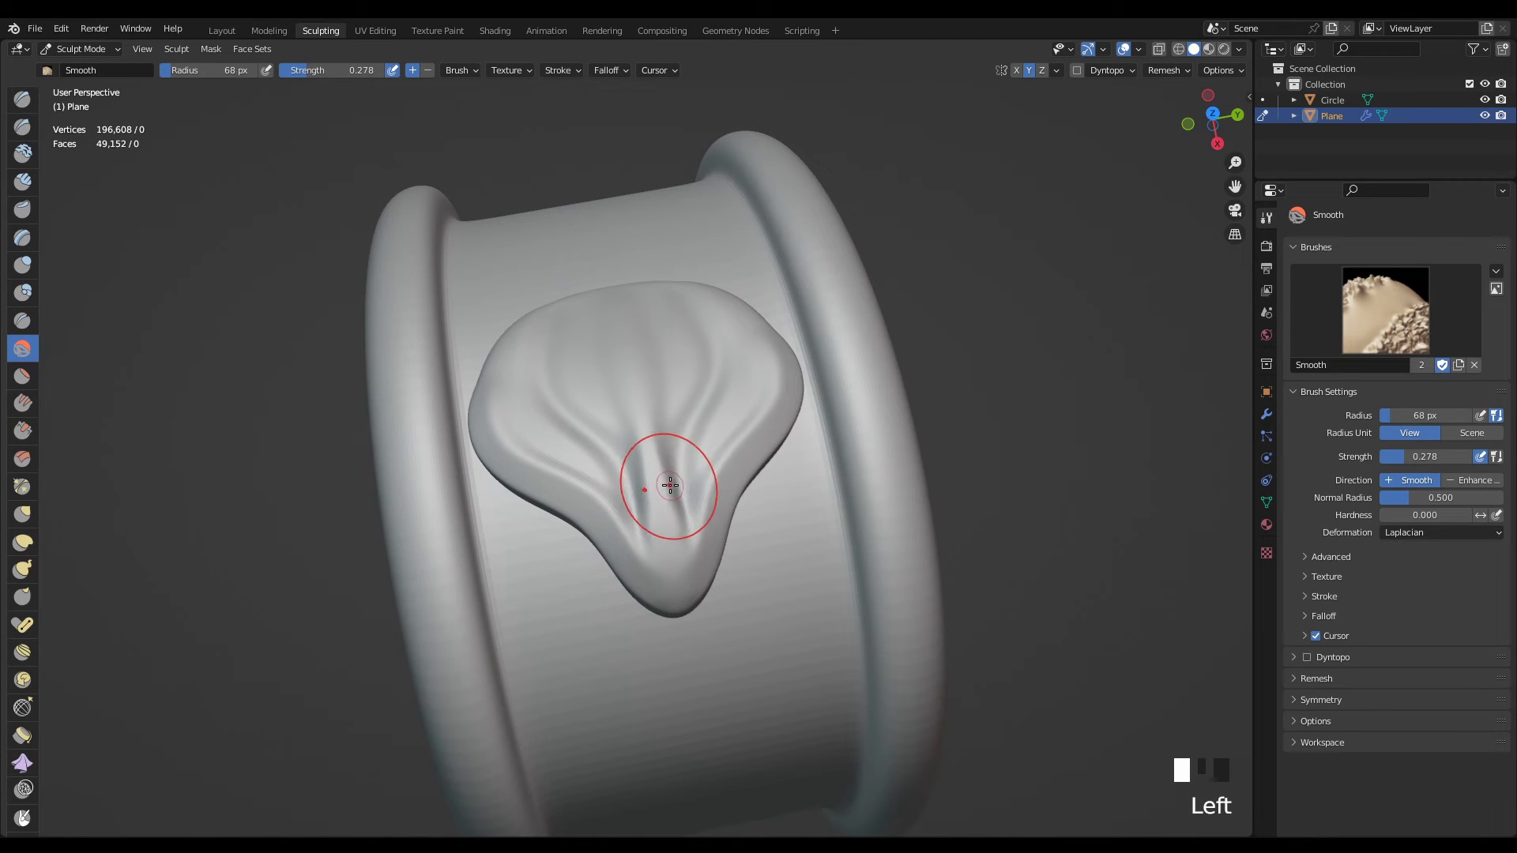
{"action": "mouse_move", "coordinate": [664, 498]}
{"action": "left_mouse_down"}
{"action": "mouse_move", "coordinate": [651, 406]}
{"action": "mouse_move", "coordinate": [668, 525]}
{"action": "mouse_move", "coordinate": [644, 424]}
{"action": "left_mouse_up"}
{"action": "scroll", "coordinate": [671, 440], "scroll_direction": "down", "scroll_amount": 2}
{"action": "mouse_move", "coordinate": [671, 440]}
{"action": "middle_mouse_down"}
{"action": "mouse_move", "coordinate": [791, 433]}
{"action": "mouse_move", "coordinate": [779, 450]}
{"action": "mouse_move", "coordinate": [682, 440]}
{"action": "middle_mouse_up"}
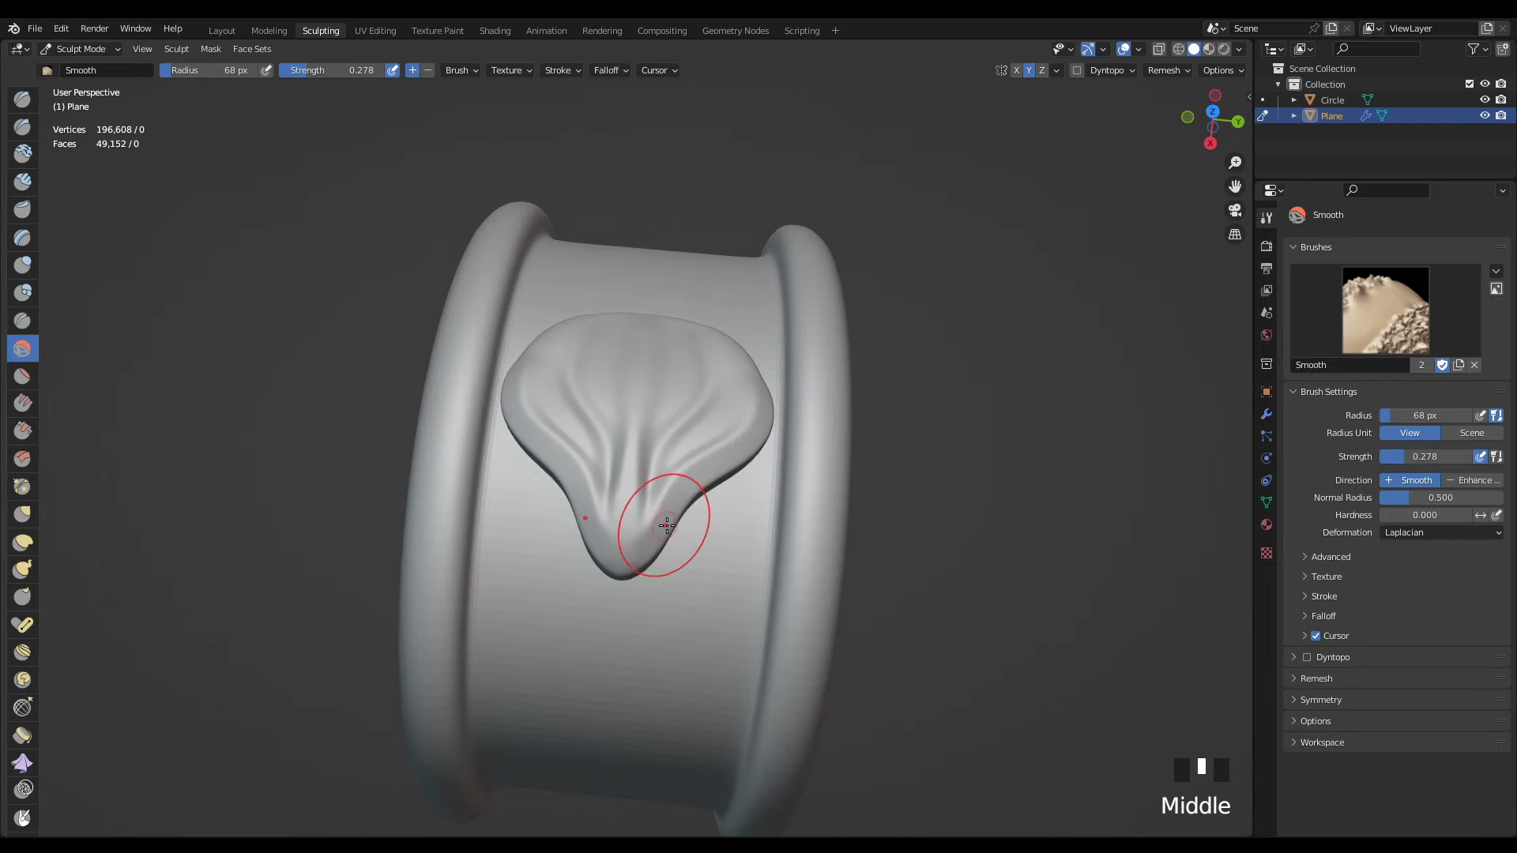
{"action": "scroll", "coordinate": [659, 486], "scroll_direction": "up", "scroll_amount": 1}
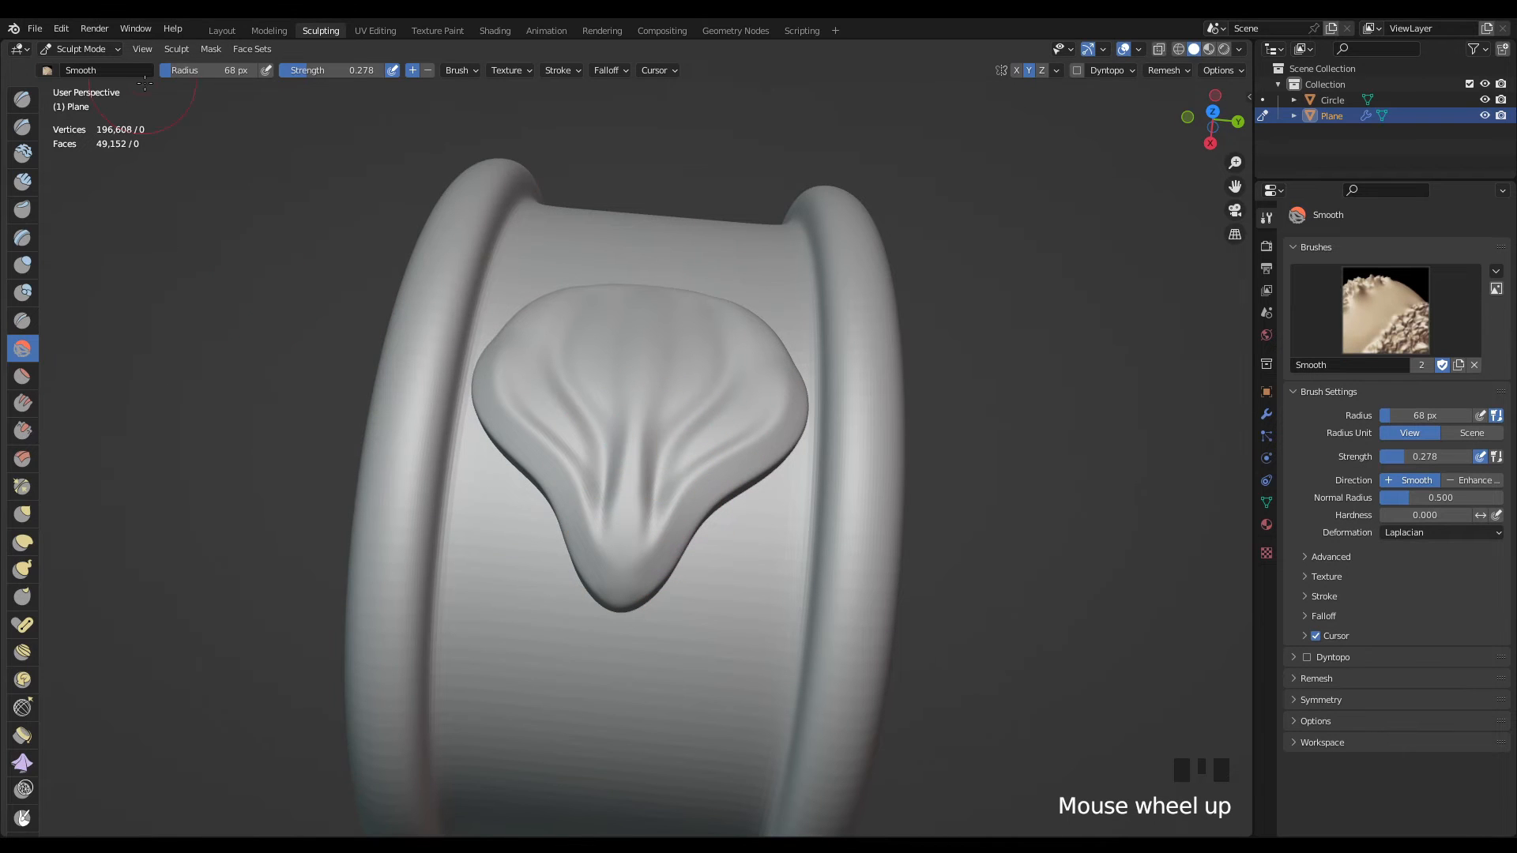
- Return to the Layout workspace and apply the petal's Multires modifier
{"action": "left_click", "coordinate": [224, 31]}
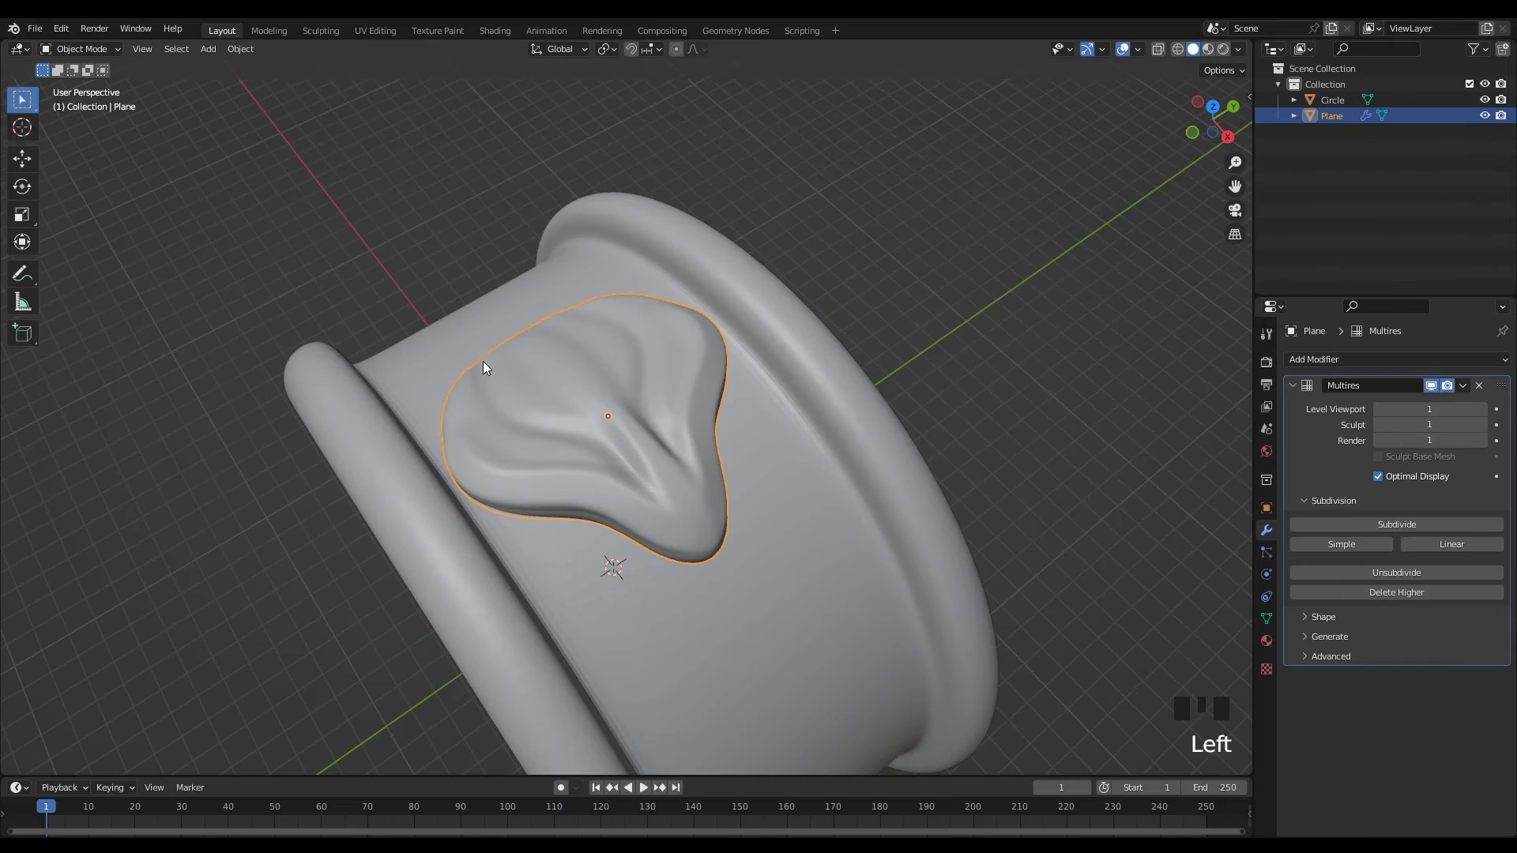
{"action": "scroll", "coordinate": [769, 417], "scroll_direction": "down", "scroll_amount": 2}
{"action": "middle_click_drag", "start_coordinate": [769, 417], "coordinate": [707, 452]}
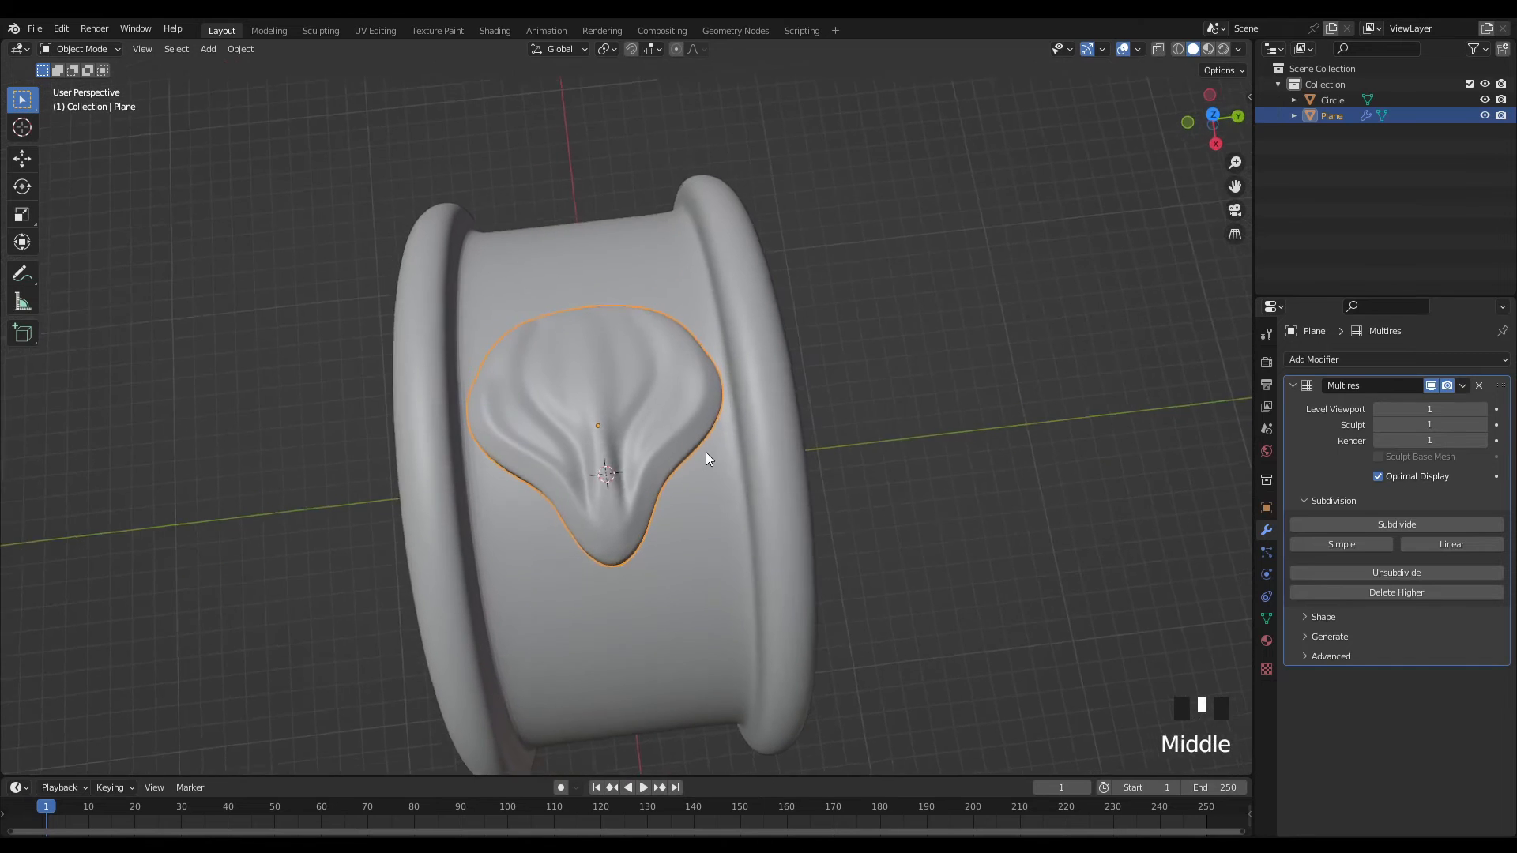
{"action": "left_click", "coordinate": [1293, 385]}
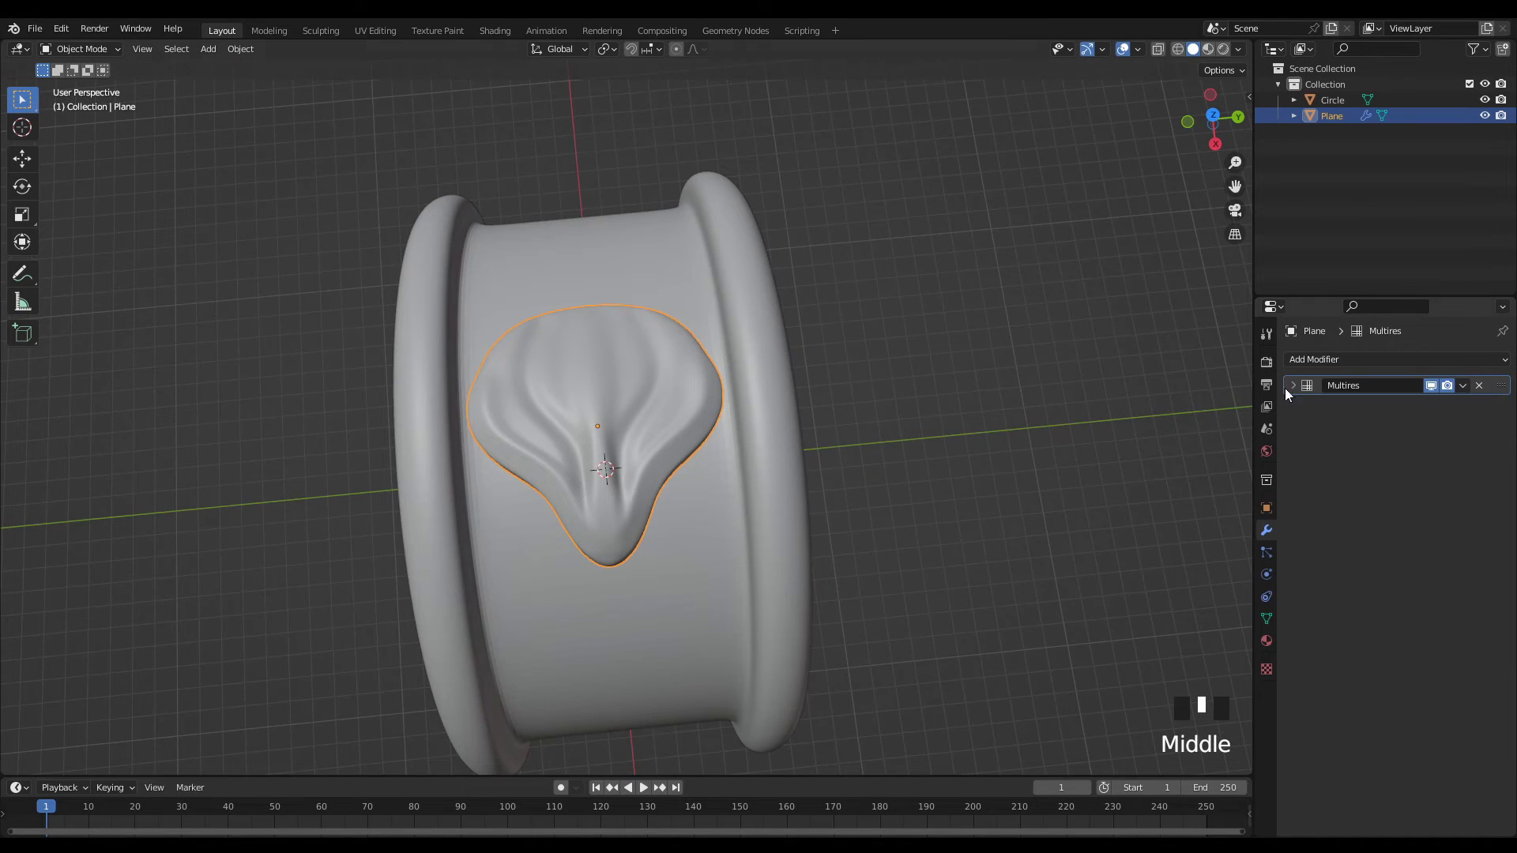
{"action": "middle_click_drag", "start_coordinate": [824, 379], "coordinate": [822, 407]}
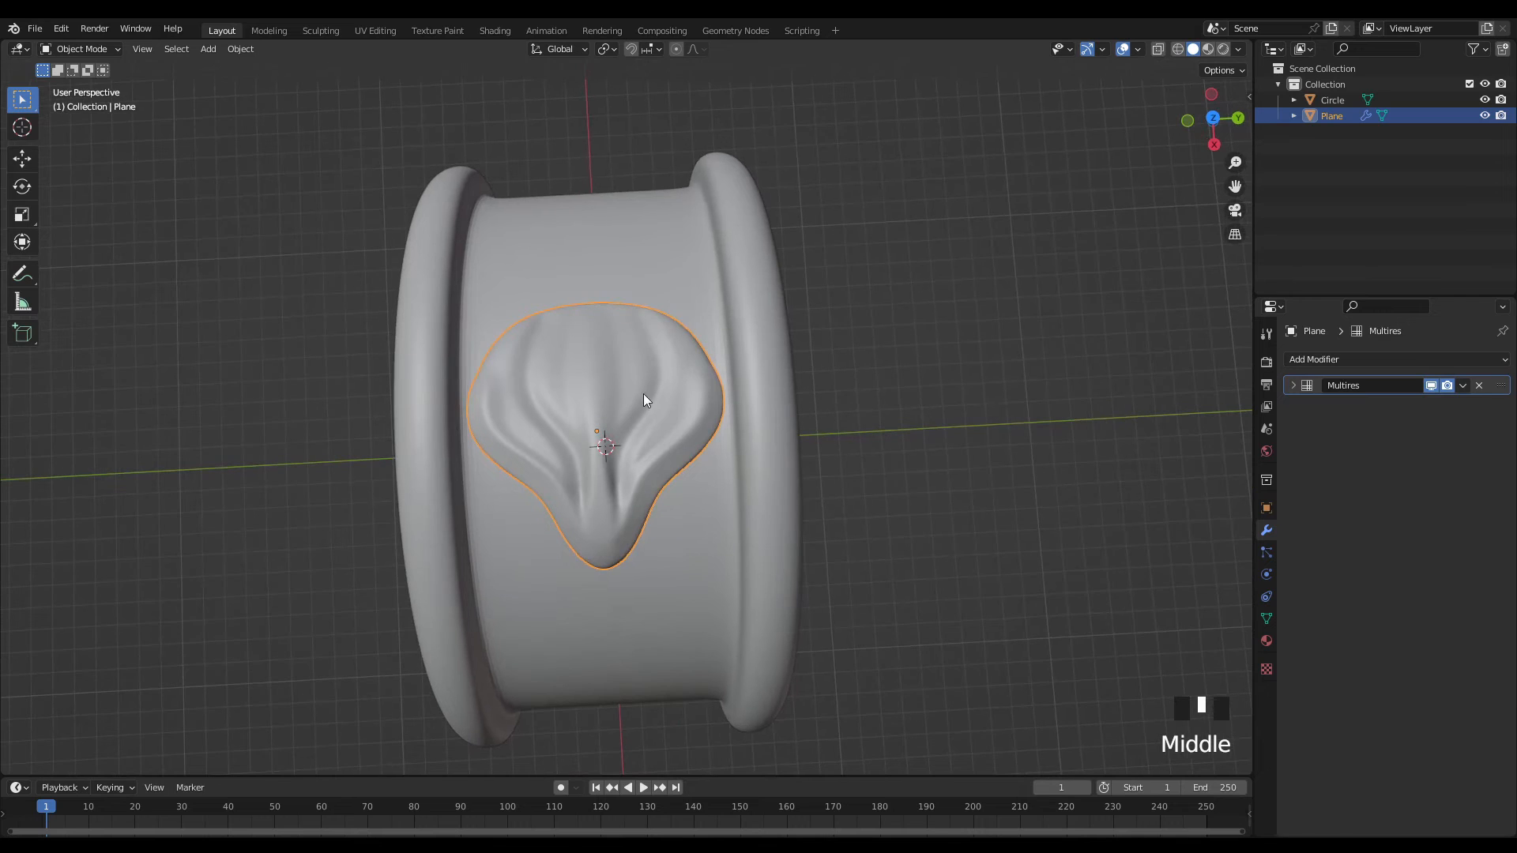
{"action": "left_click", "coordinate": [1463, 385]}
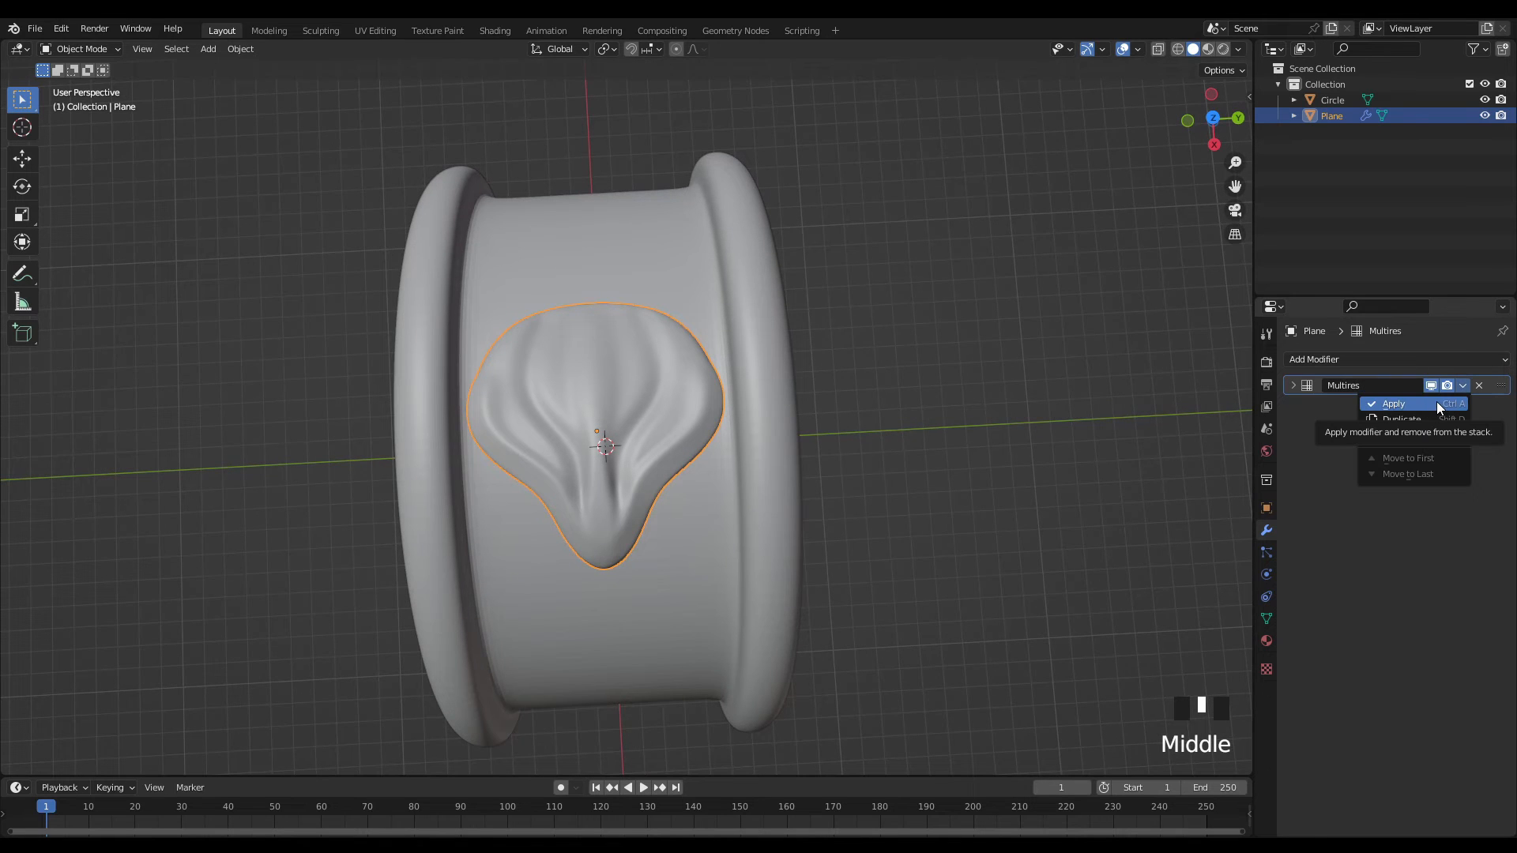
{"action": "left_click", "coordinate": [1437, 402]}
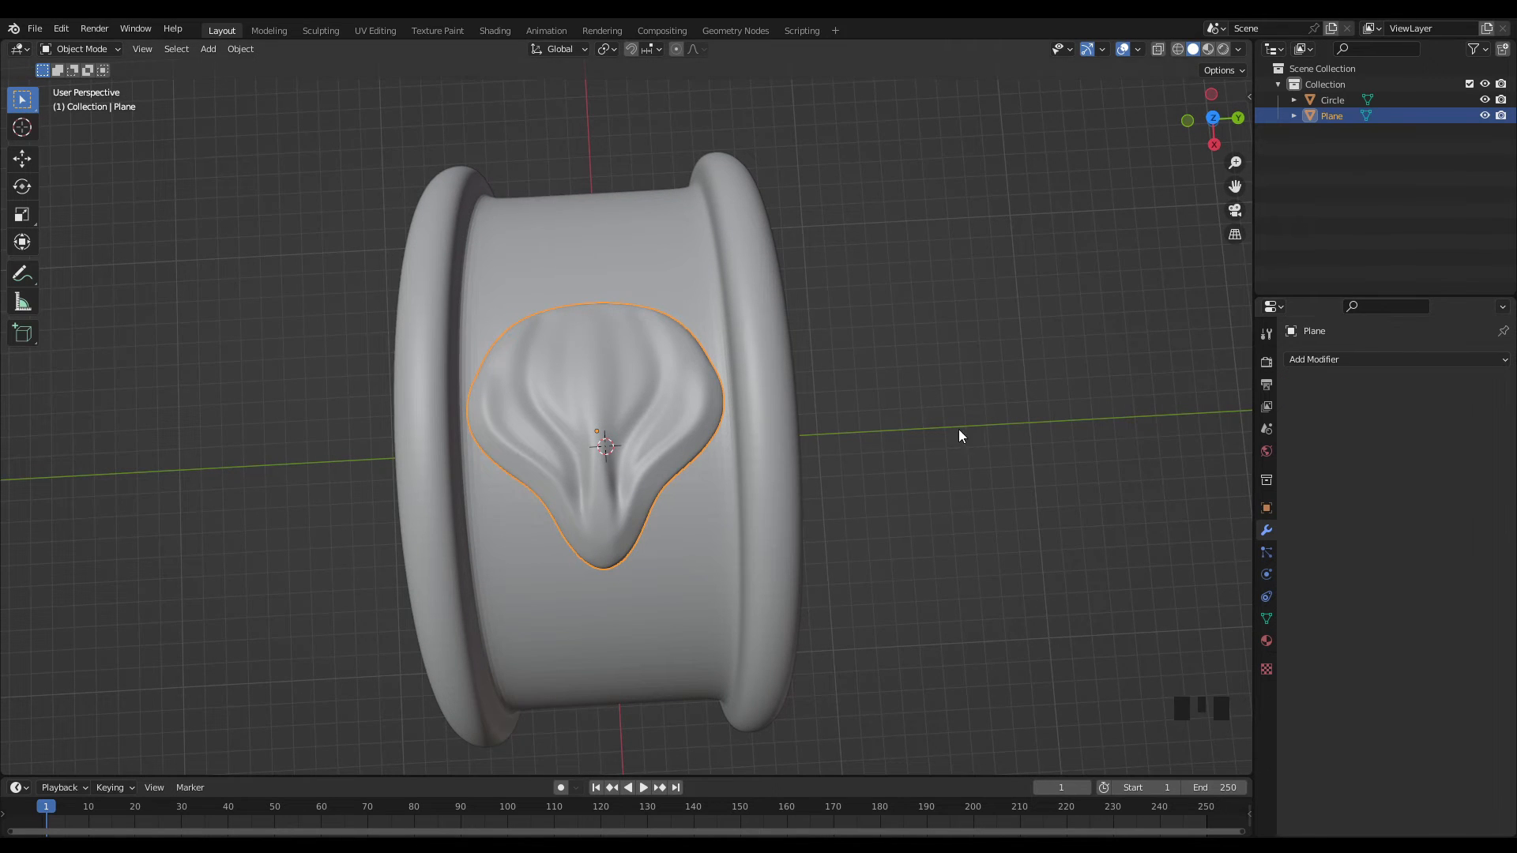
- Duplicate the petal in top view, offset the copy about -0.68 mm in X and 4.42 mm in Y, and scale it to 0.774
{"action": "middle_click_drag", "start_coordinate": [960, 429], "coordinate": [686, 415], "text": "shift"}
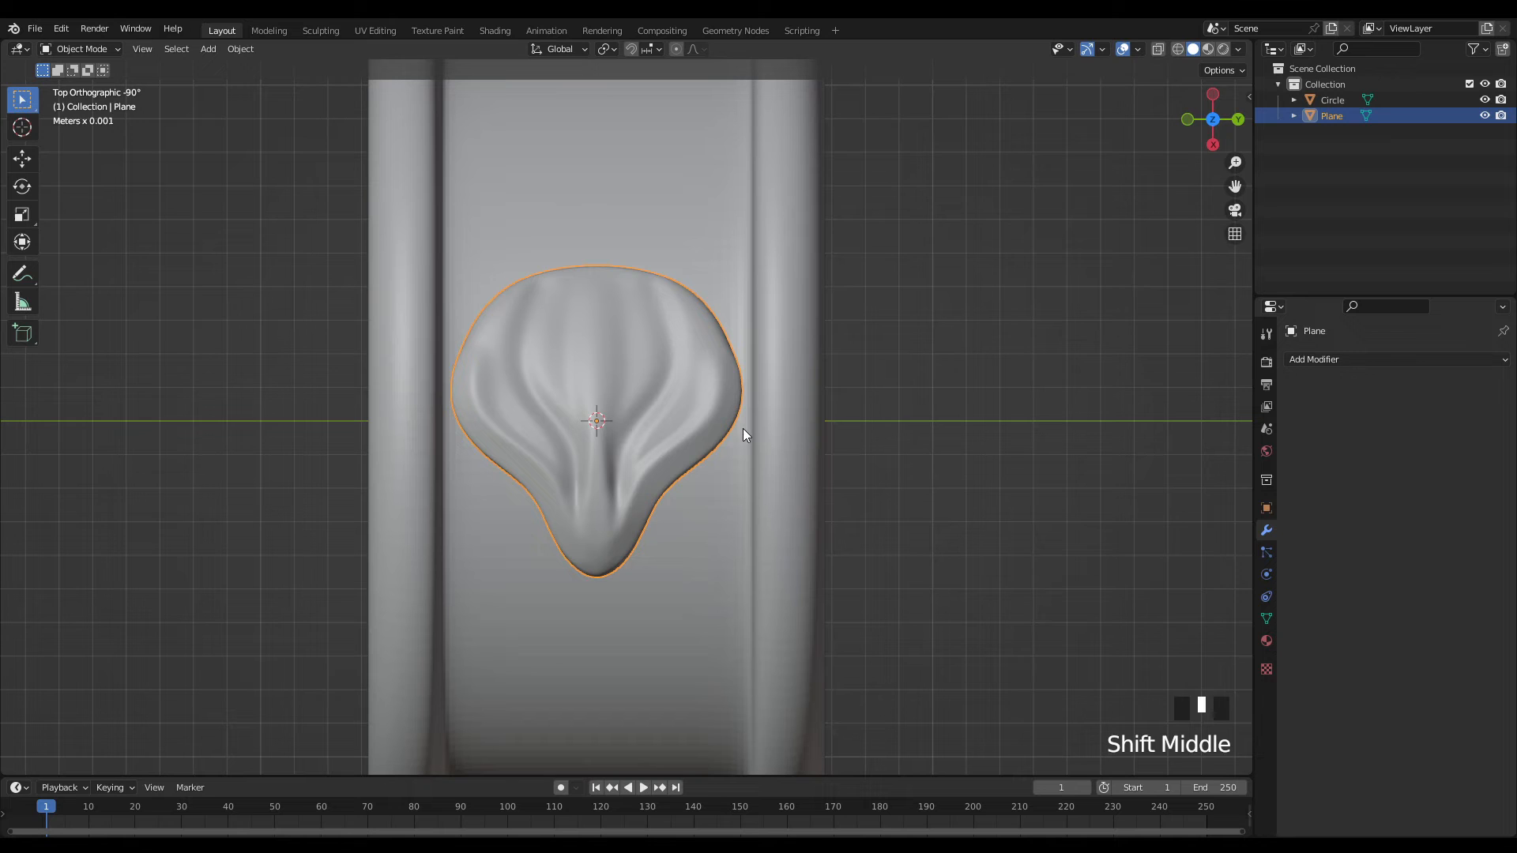
{"action": "key", "text": "shift+d"}
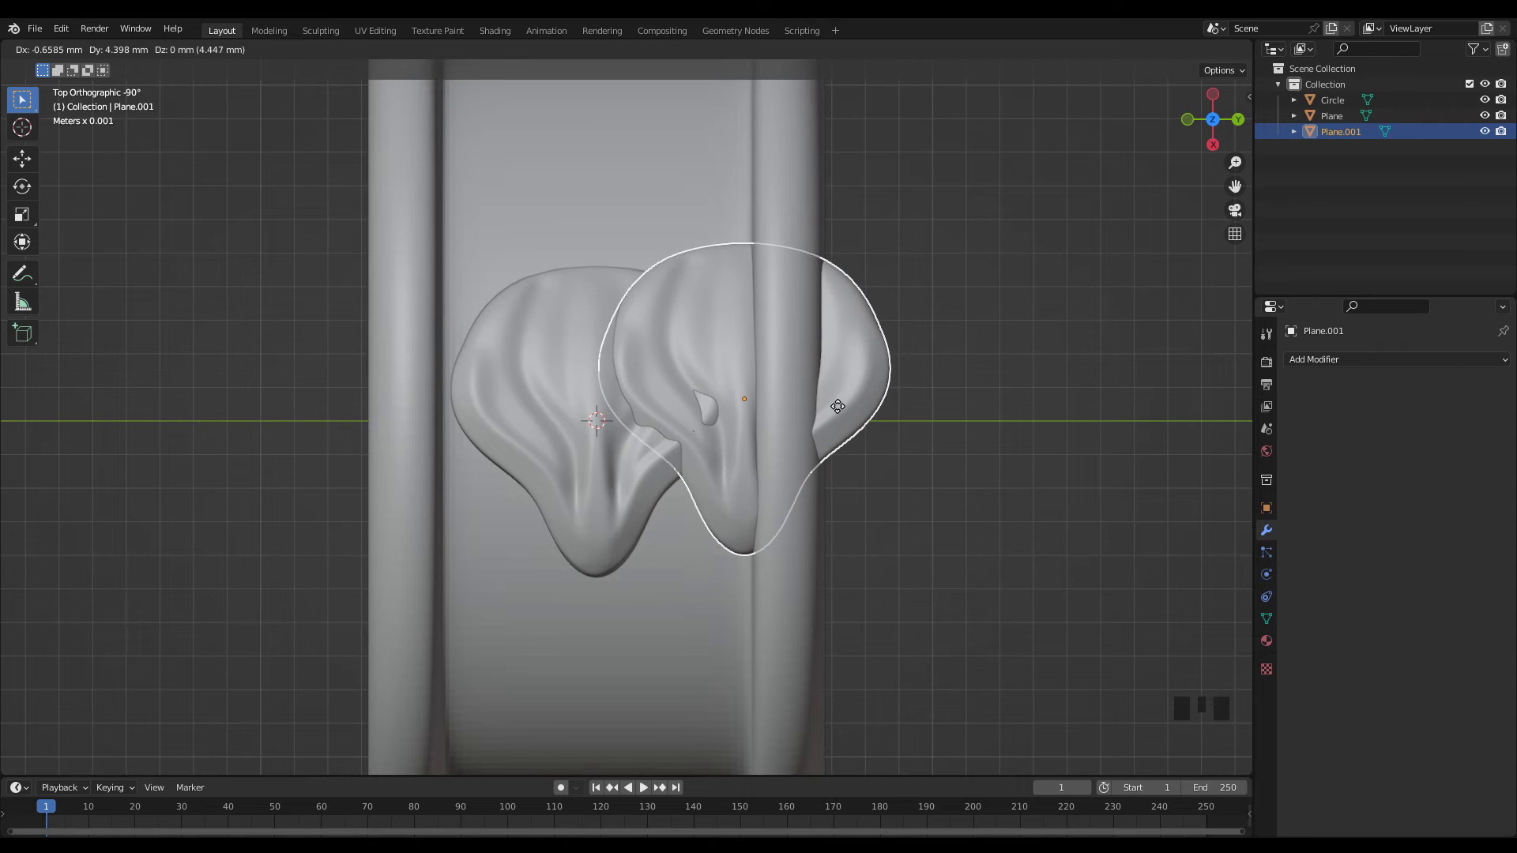
{"action": "left_click", "coordinate": [838, 405]}
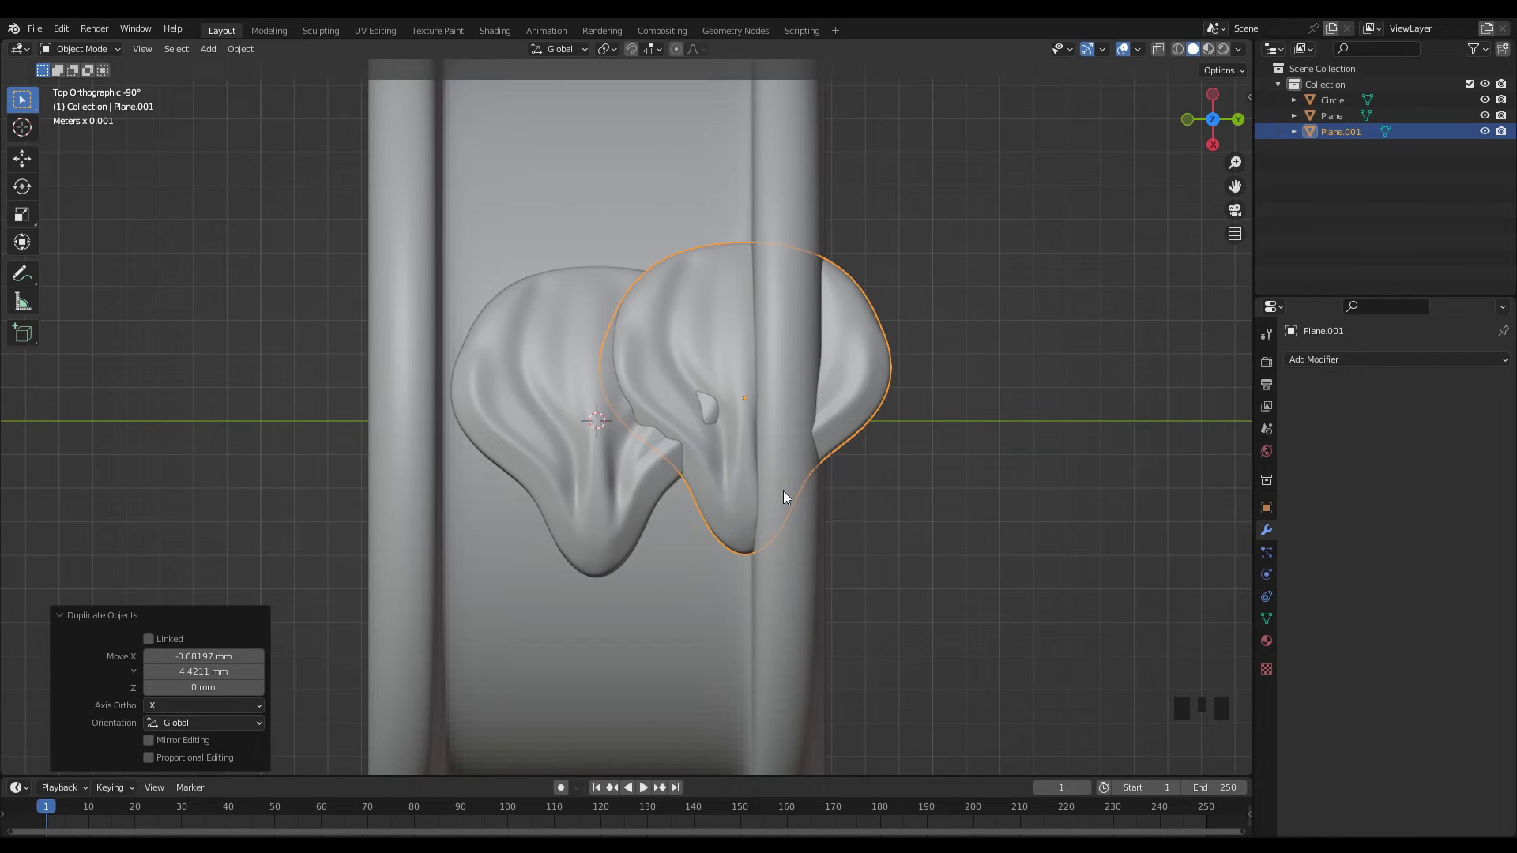
{"action": "middle_click_drag", "start_coordinate": [971, 484], "coordinate": [1003, 437]}
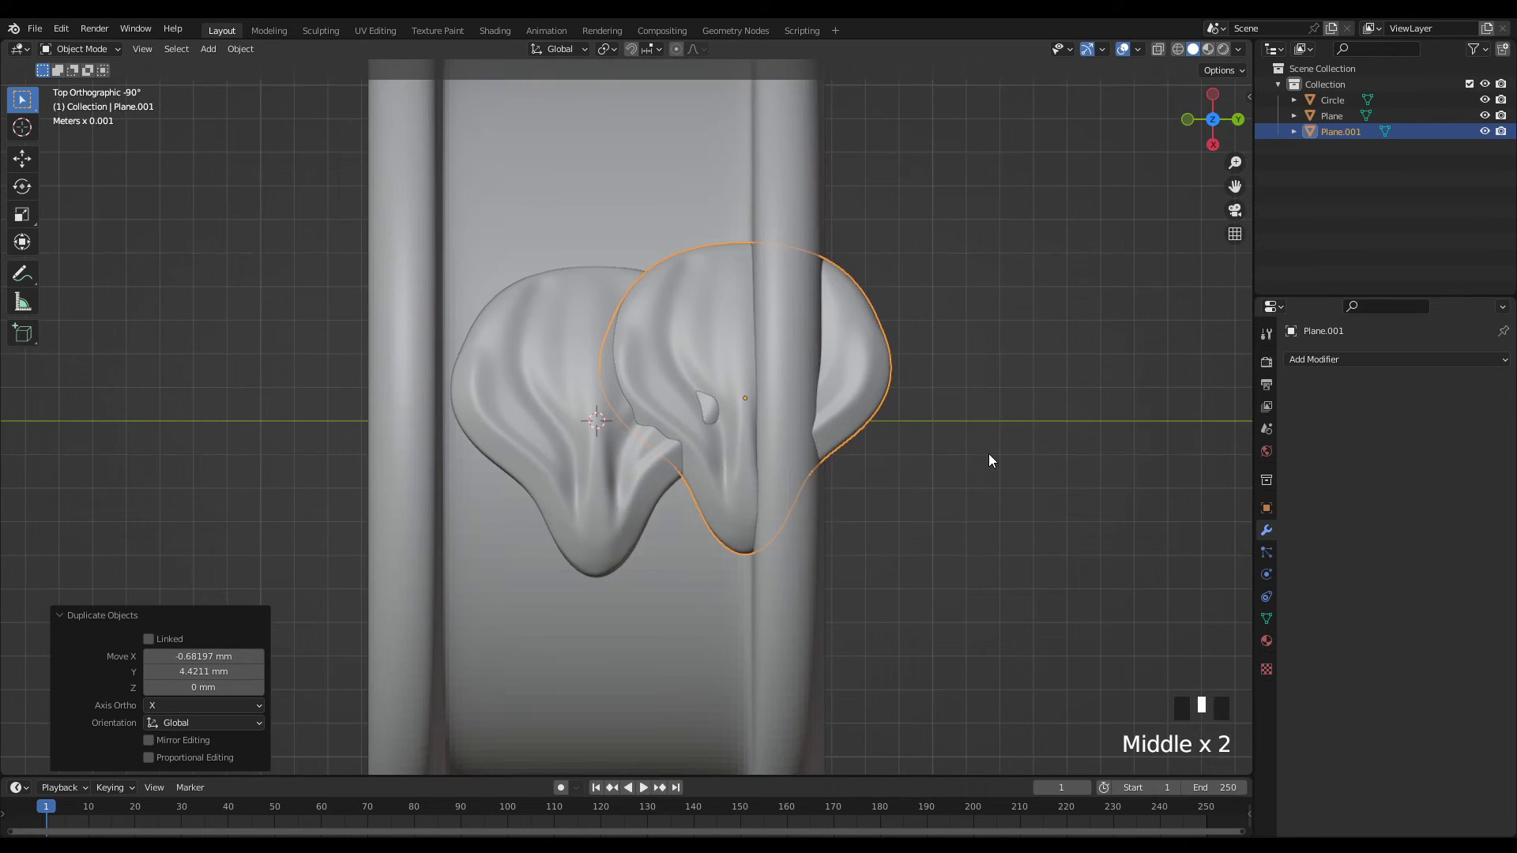
{"action": "key", "text": "s"}
{"action": "left_click", "coordinate": [936, 435]}
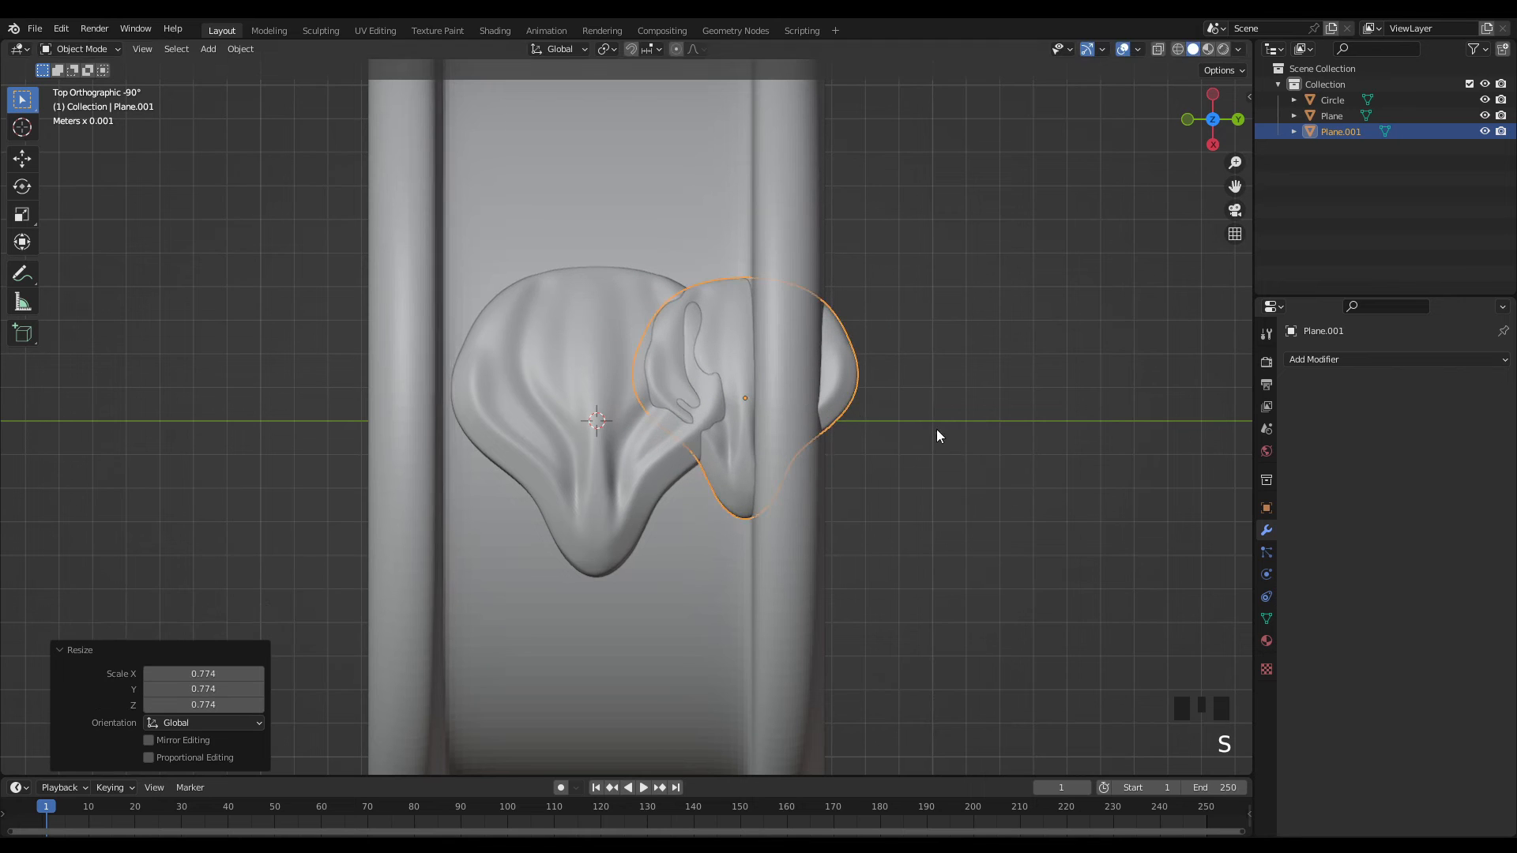
- Raise the smaller petal about 0.307 mm along the Z axis above the band
{"action": "middle_click_drag", "start_coordinate": [938, 435], "coordinate": [996, 363]}
{"action": "scroll", "coordinate": [901, 369], "scroll_direction": "up", "scroll_amount": 2}
{"action": "middle_click_drag", "start_coordinate": [901, 369], "coordinate": [909, 454], "text": "shift"}
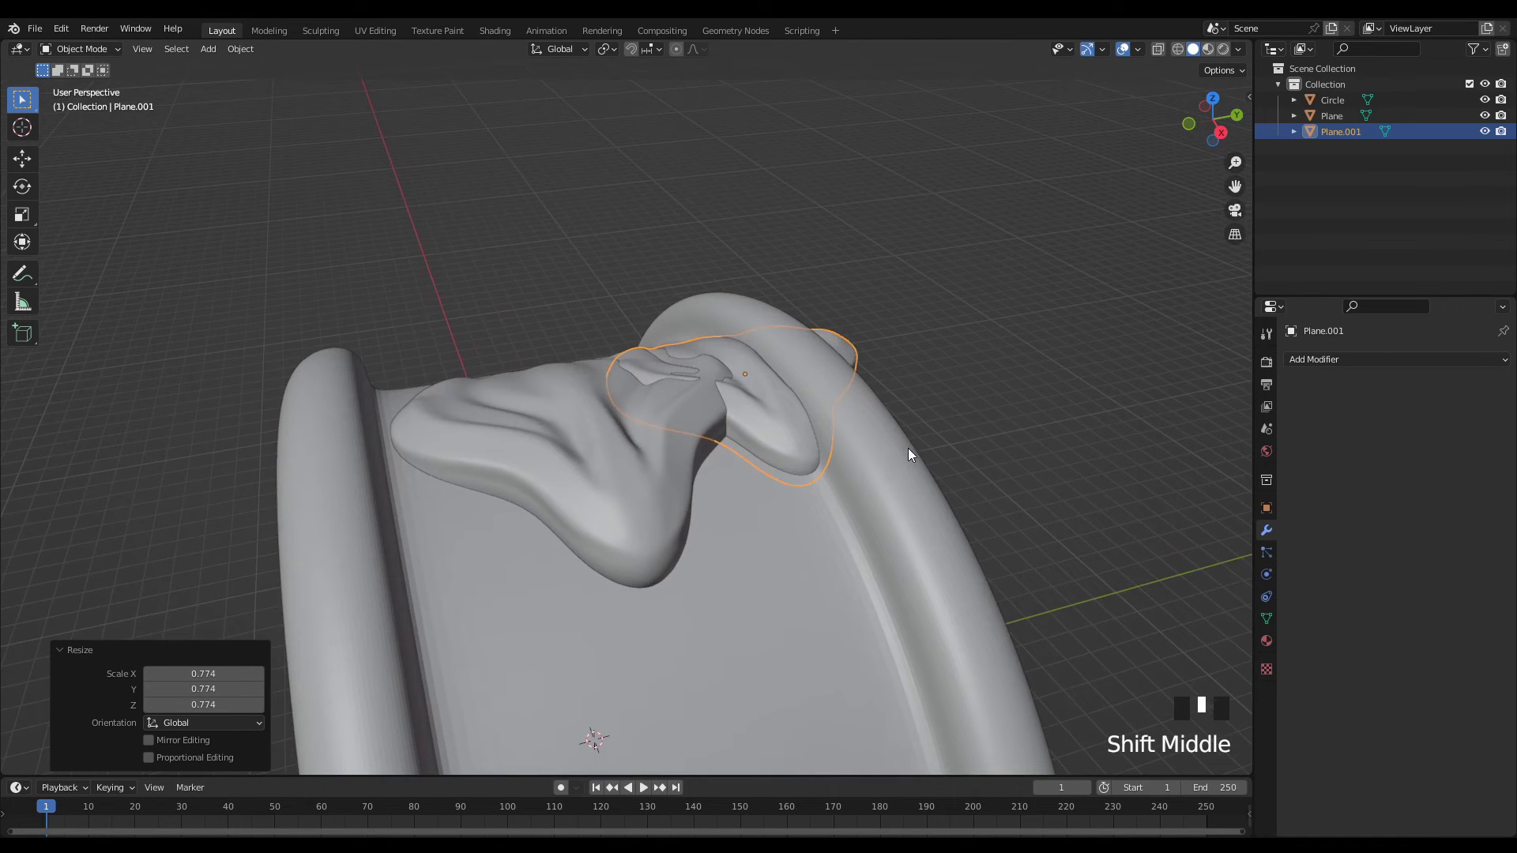
{"action": "key", "text": "g"}
{"action": "key", "text": "z"}
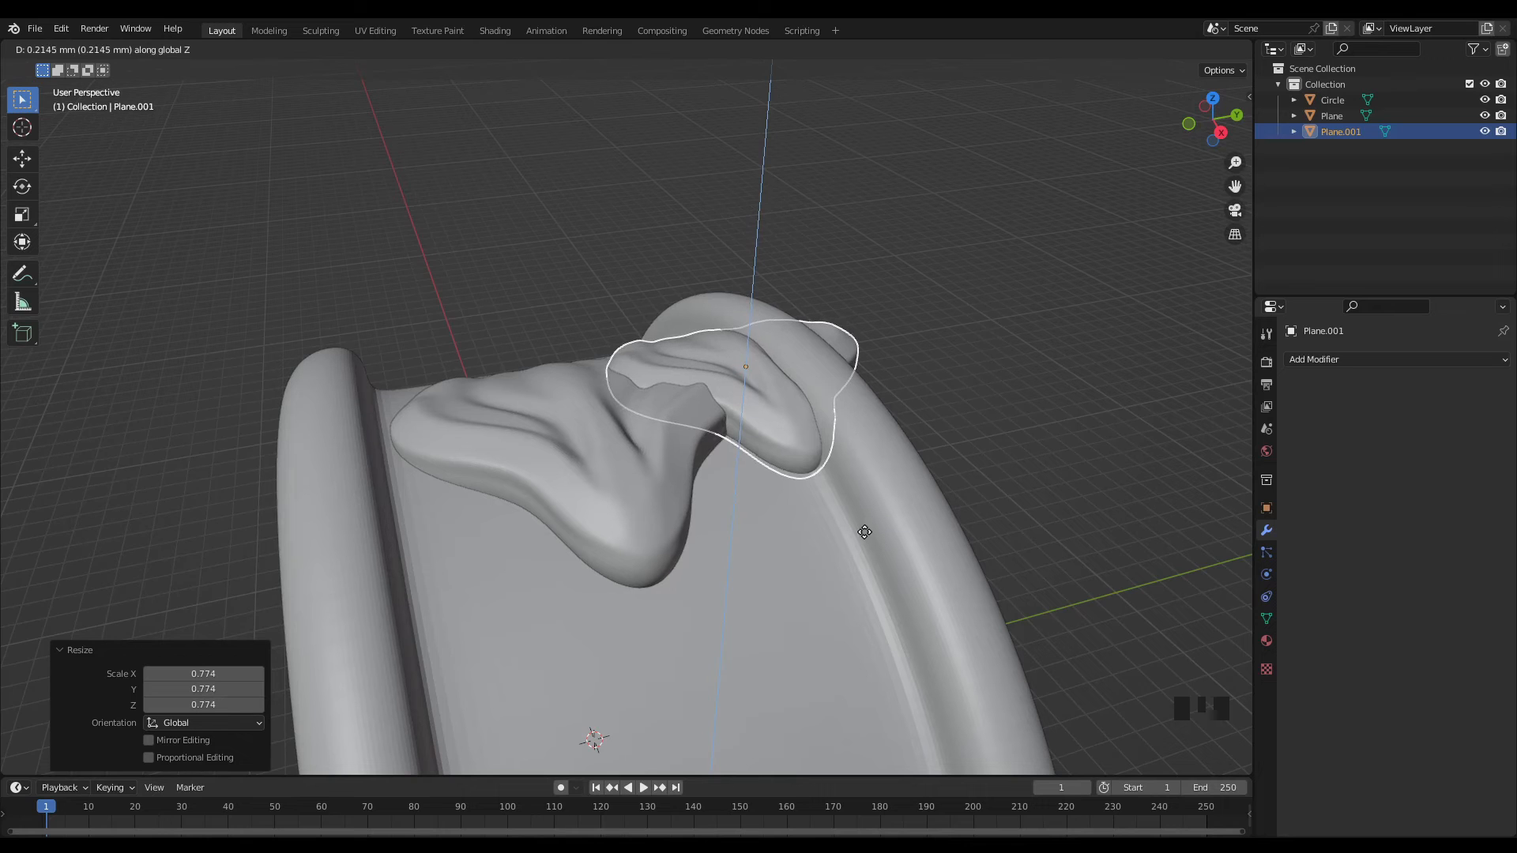
{"action": "left_click", "coordinate": [874, 500]}
{"action": "middle_click_drag", "start_coordinate": [876, 497], "coordinate": [889, 386]}
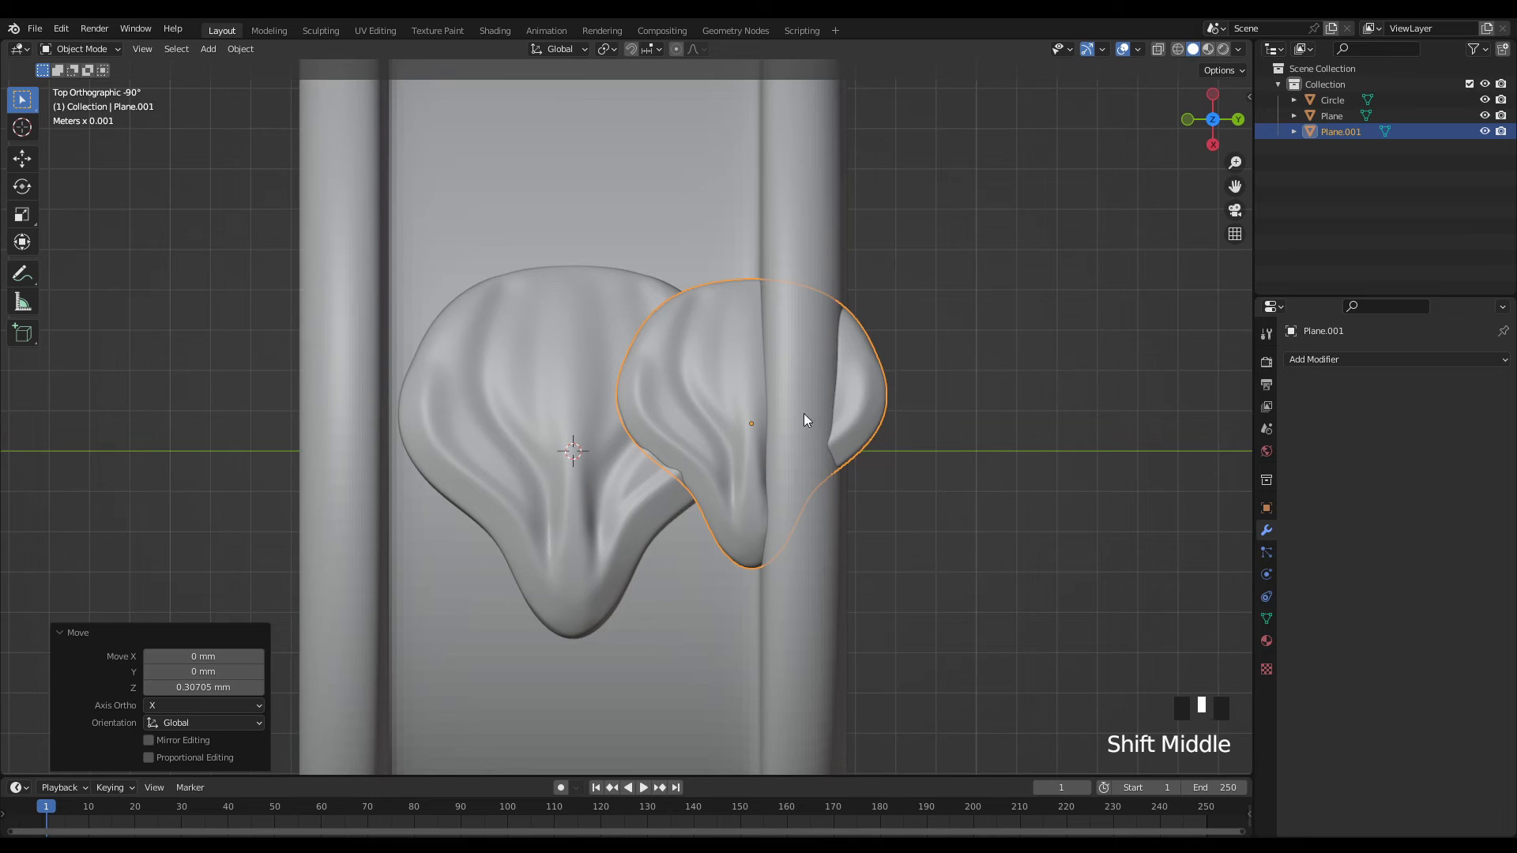
- Try to mirror the smaller petal with a Mirror modifier on the Y axis, and remove the modifier
{"action": "left_click", "coordinate": [1344, 361]}
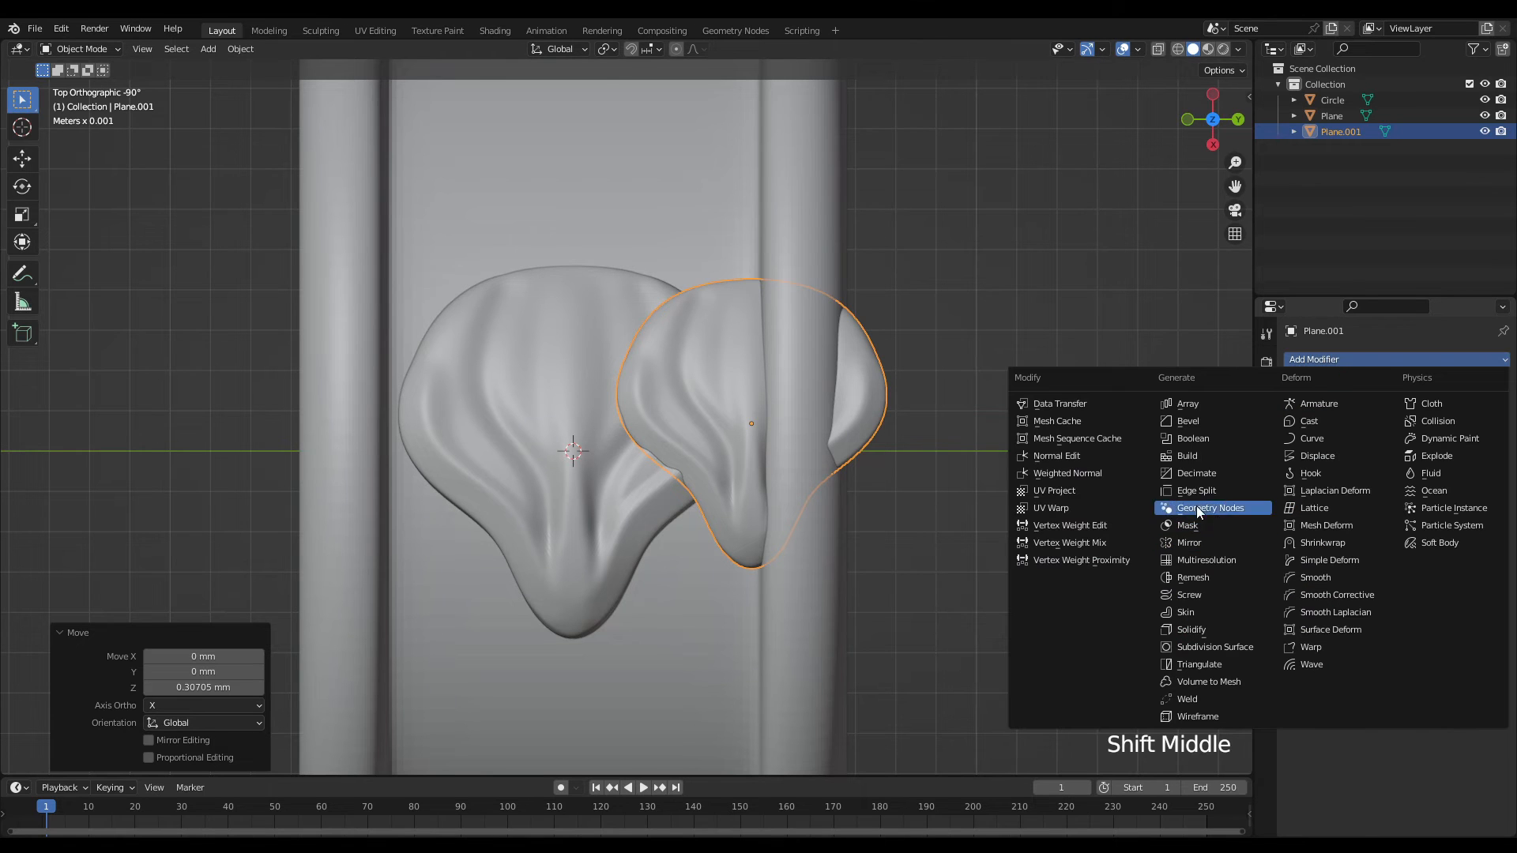
{"action": "left_click", "coordinate": [1192, 544]}
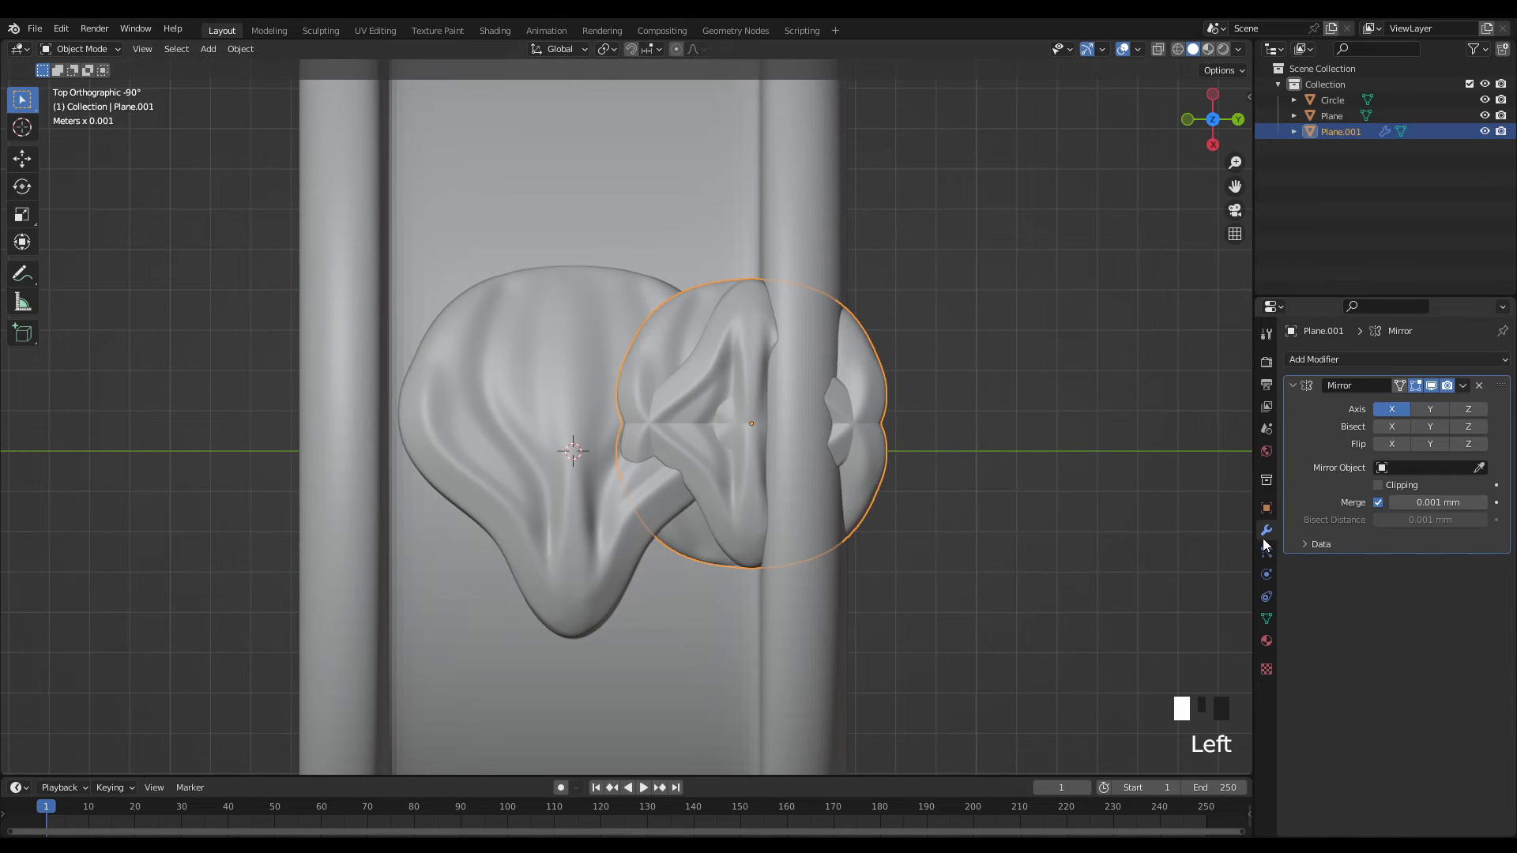
{"action": "left_click", "coordinate": [1393, 410]}
{"action": "left_click", "coordinate": [1423, 410]}
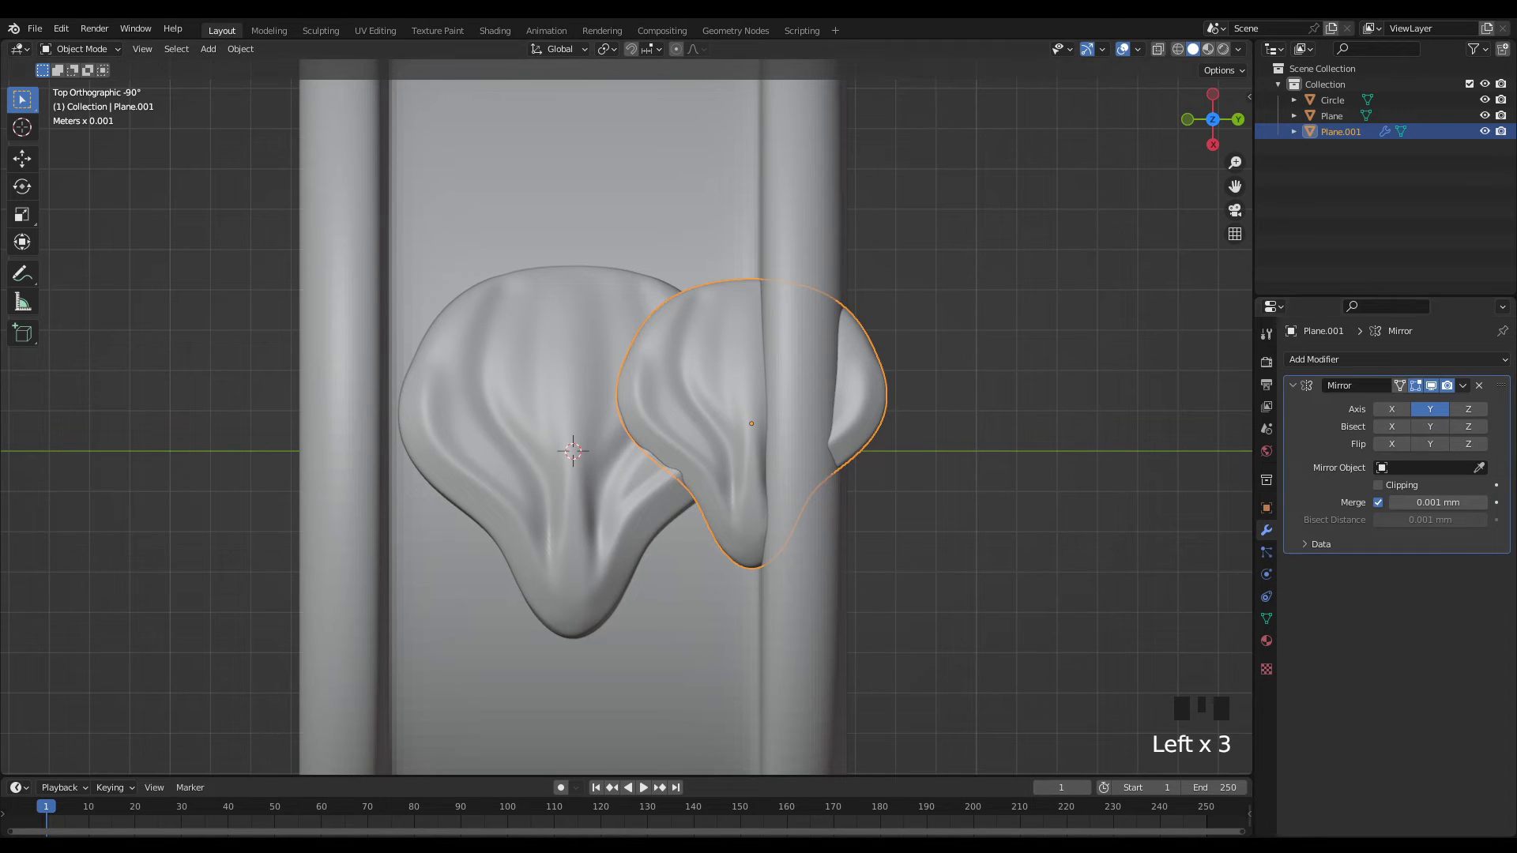
{"action": "middle_click_drag", "start_coordinate": [627, 427], "coordinate": [699, 401]}
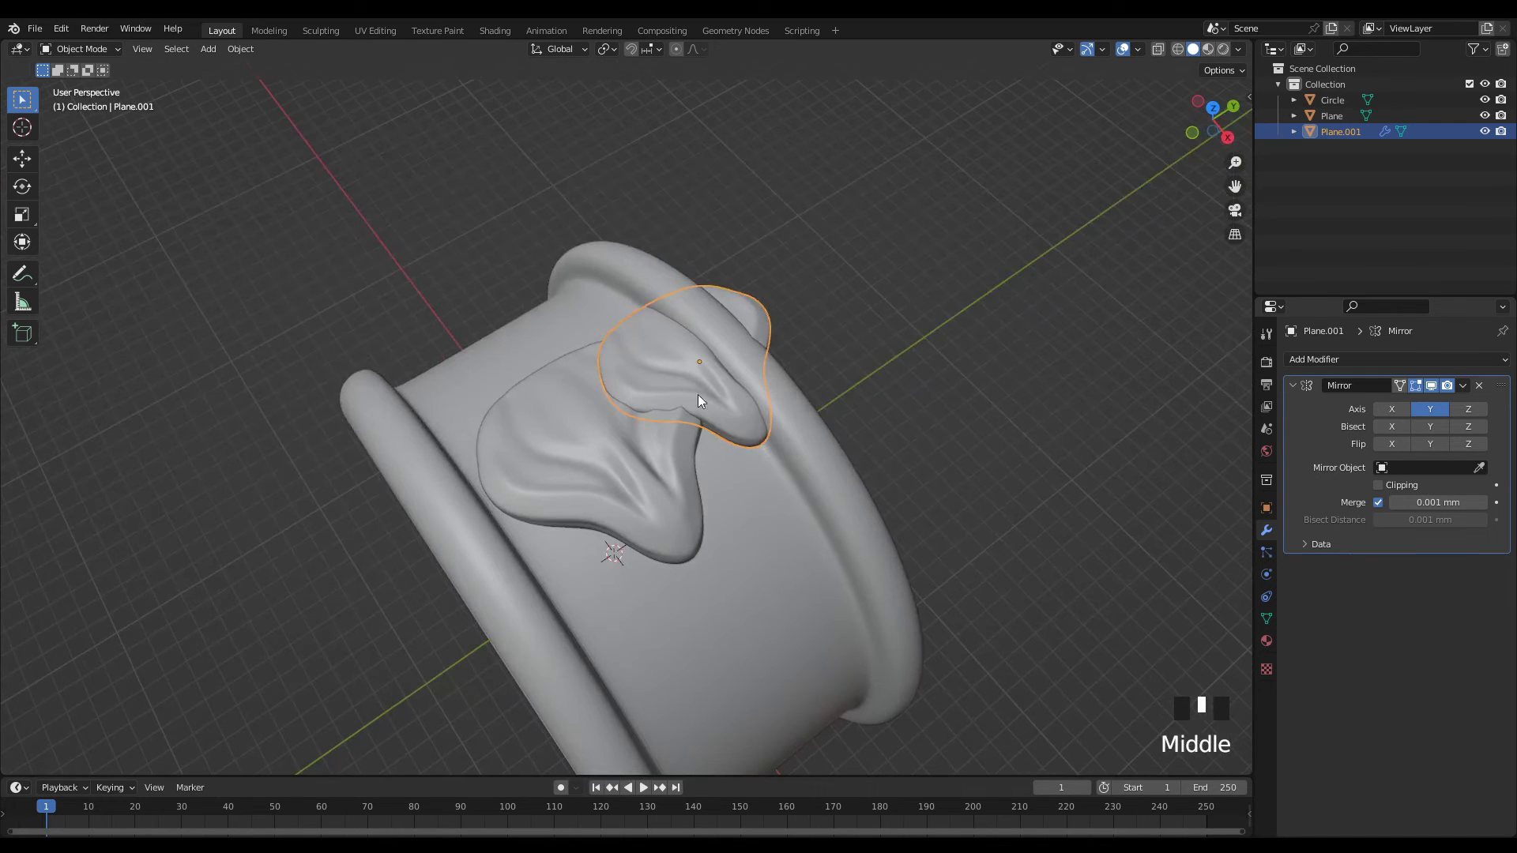
{"action": "left_click", "coordinate": [739, 402]}
{"action": "left_click", "coordinate": [1480, 385]}
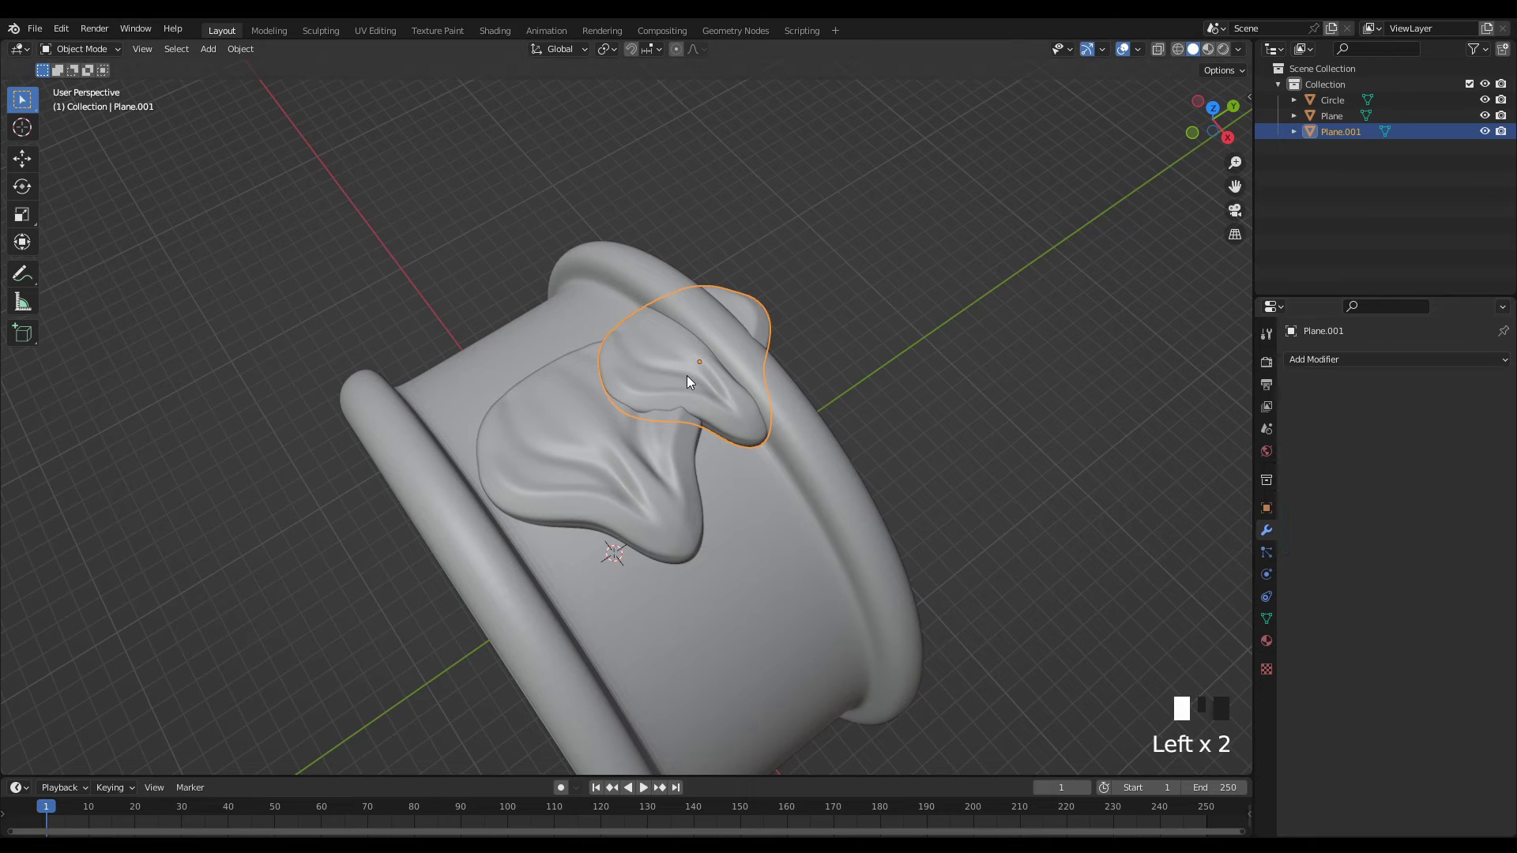
- Apply all transforms to the smaller petal
{"action": "key", "text": "ctrl+a"}
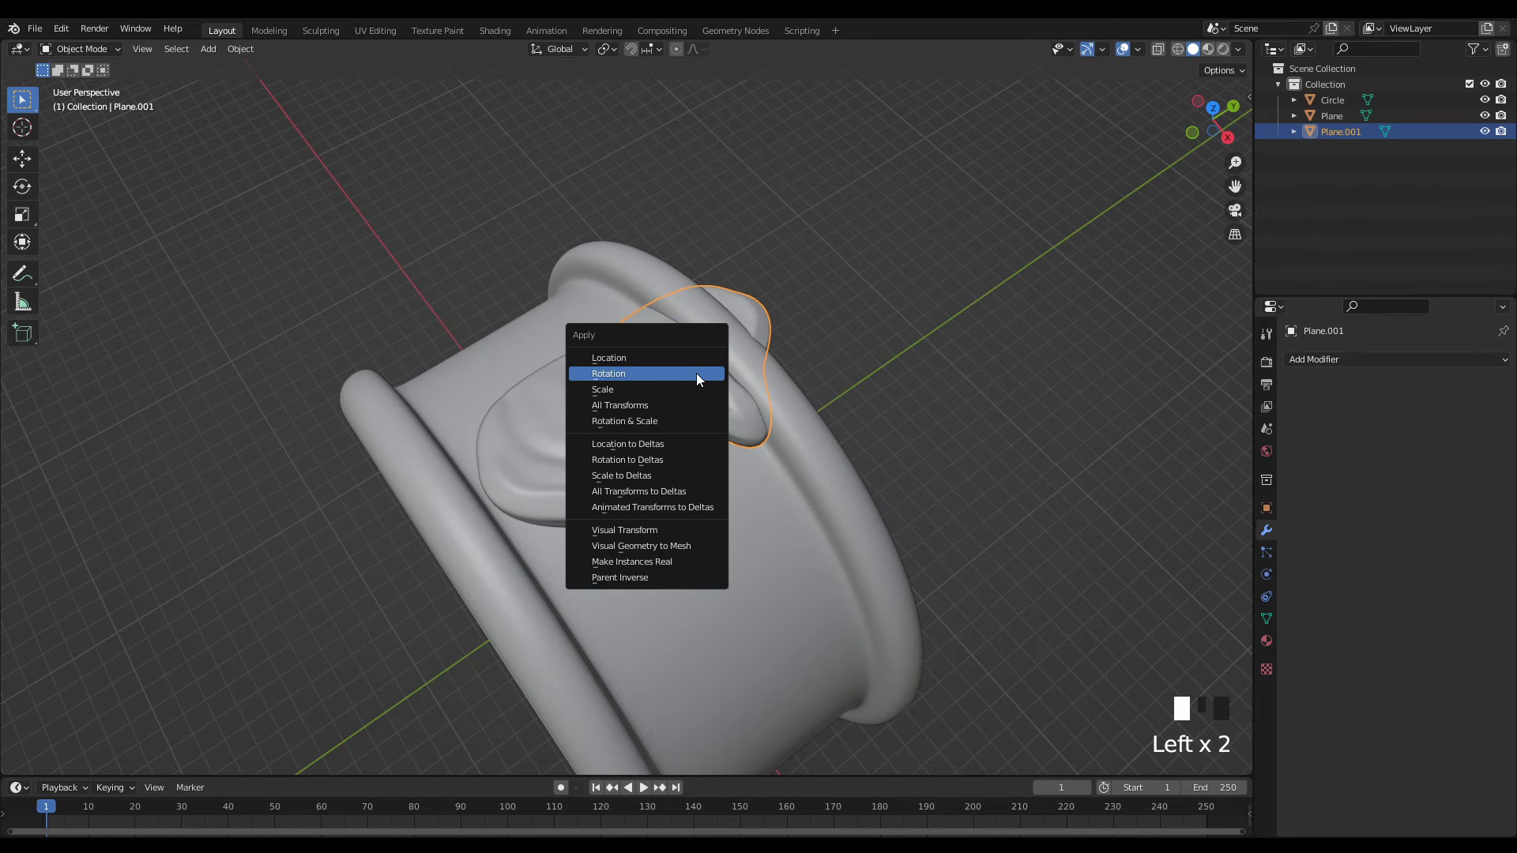
{"action": "left_click", "coordinate": [638, 405]}
{"action": "scroll", "coordinate": [746, 490], "scroll_direction": "down", "scroll_amount": 2}
{"action": "middle_click_drag", "start_coordinate": [746, 490], "coordinate": [807, 558]}
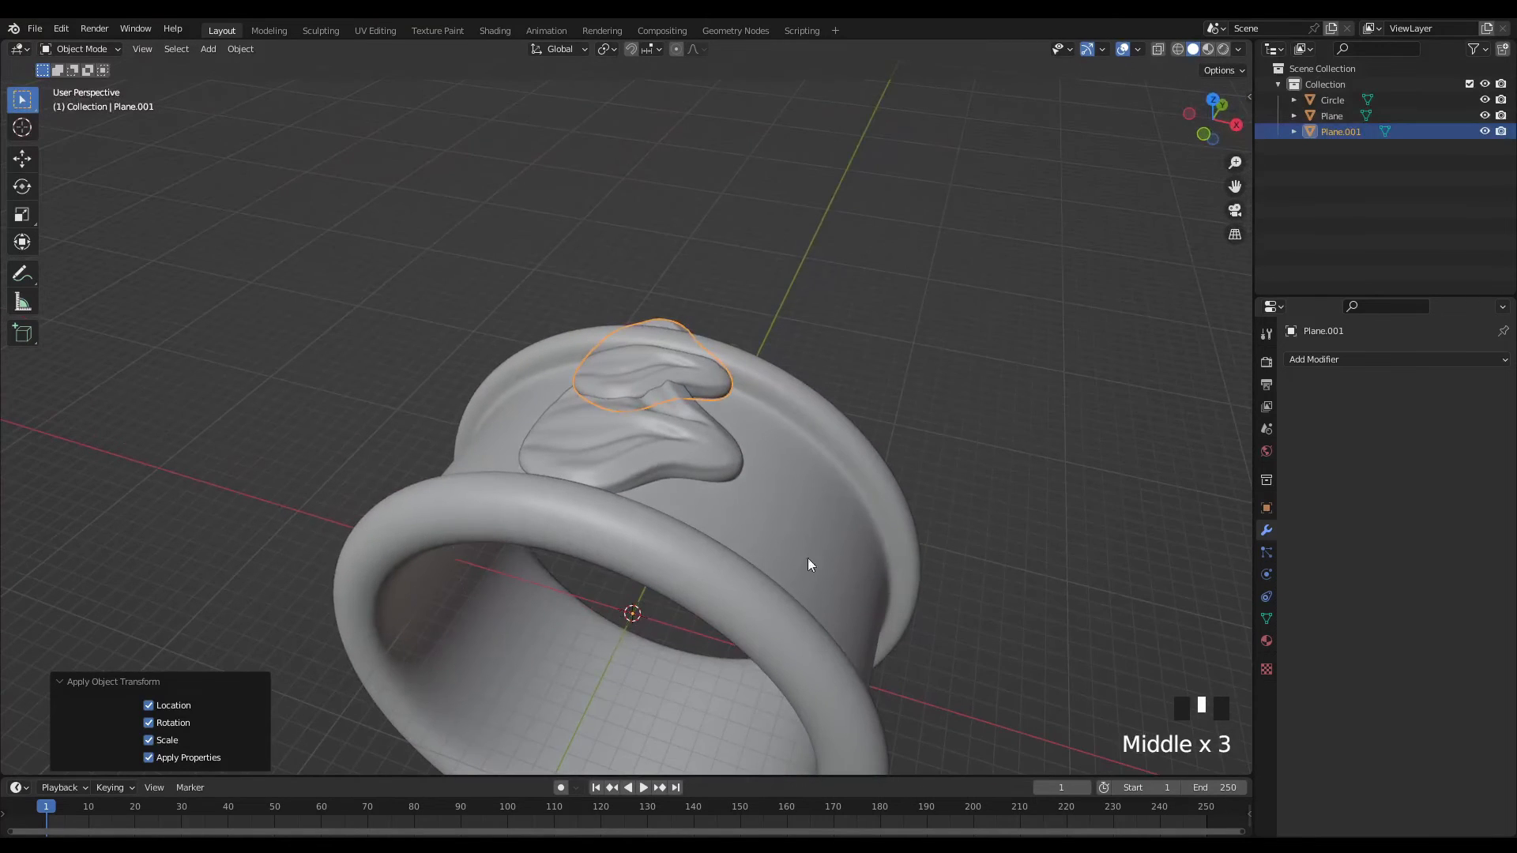
{"action": "middle_click_drag", "start_coordinate": [699, 384], "coordinate": [652, 467]}
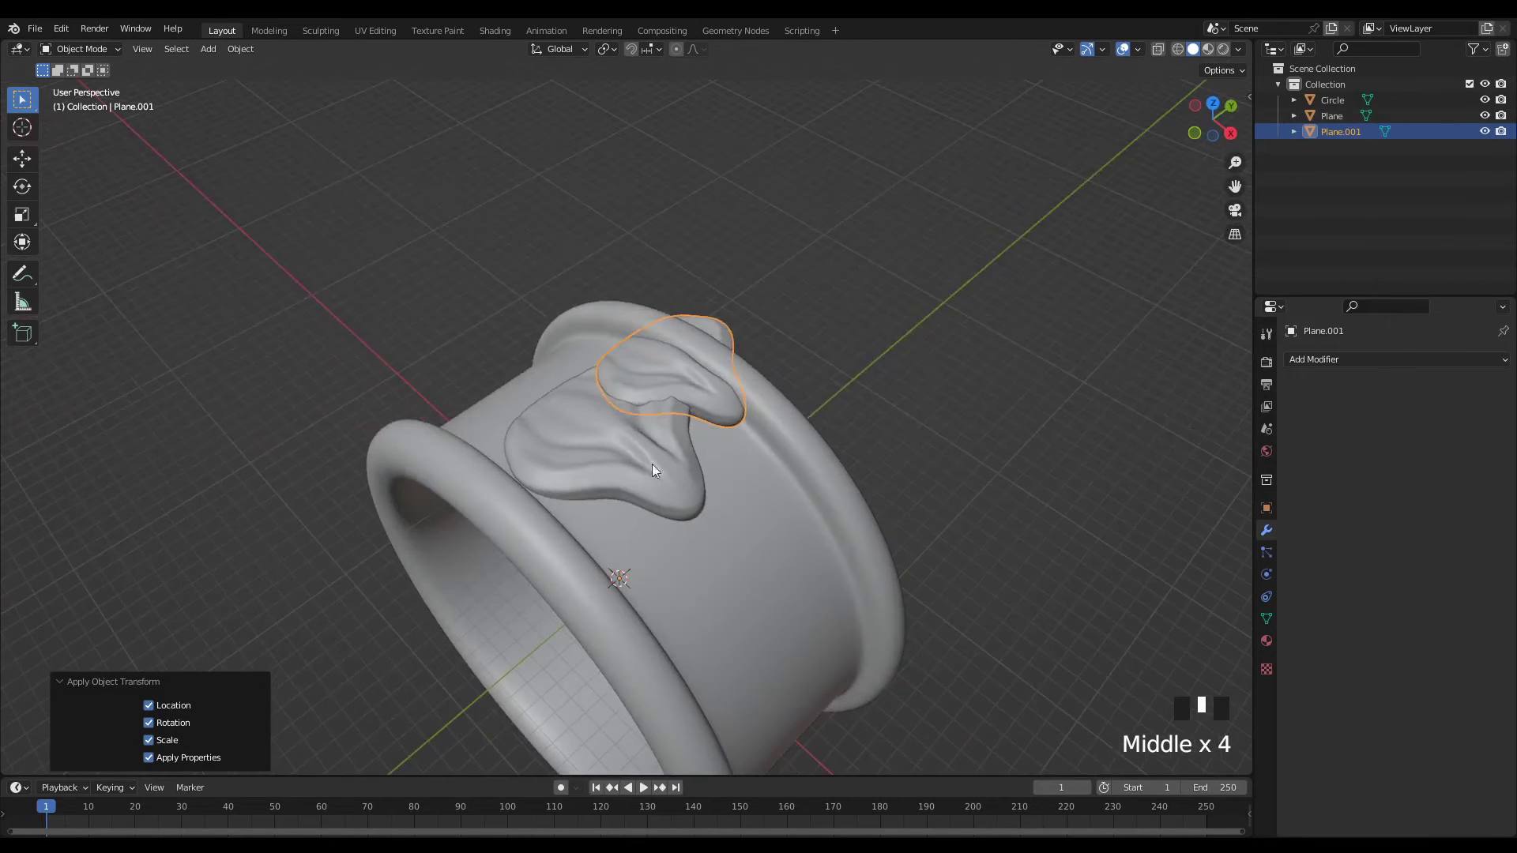
- Add a Mirror modifier to the smaller petal, mirroring it across the band on the Y axis only
{"action": "left_click", "coordinate": [1344, 360]}
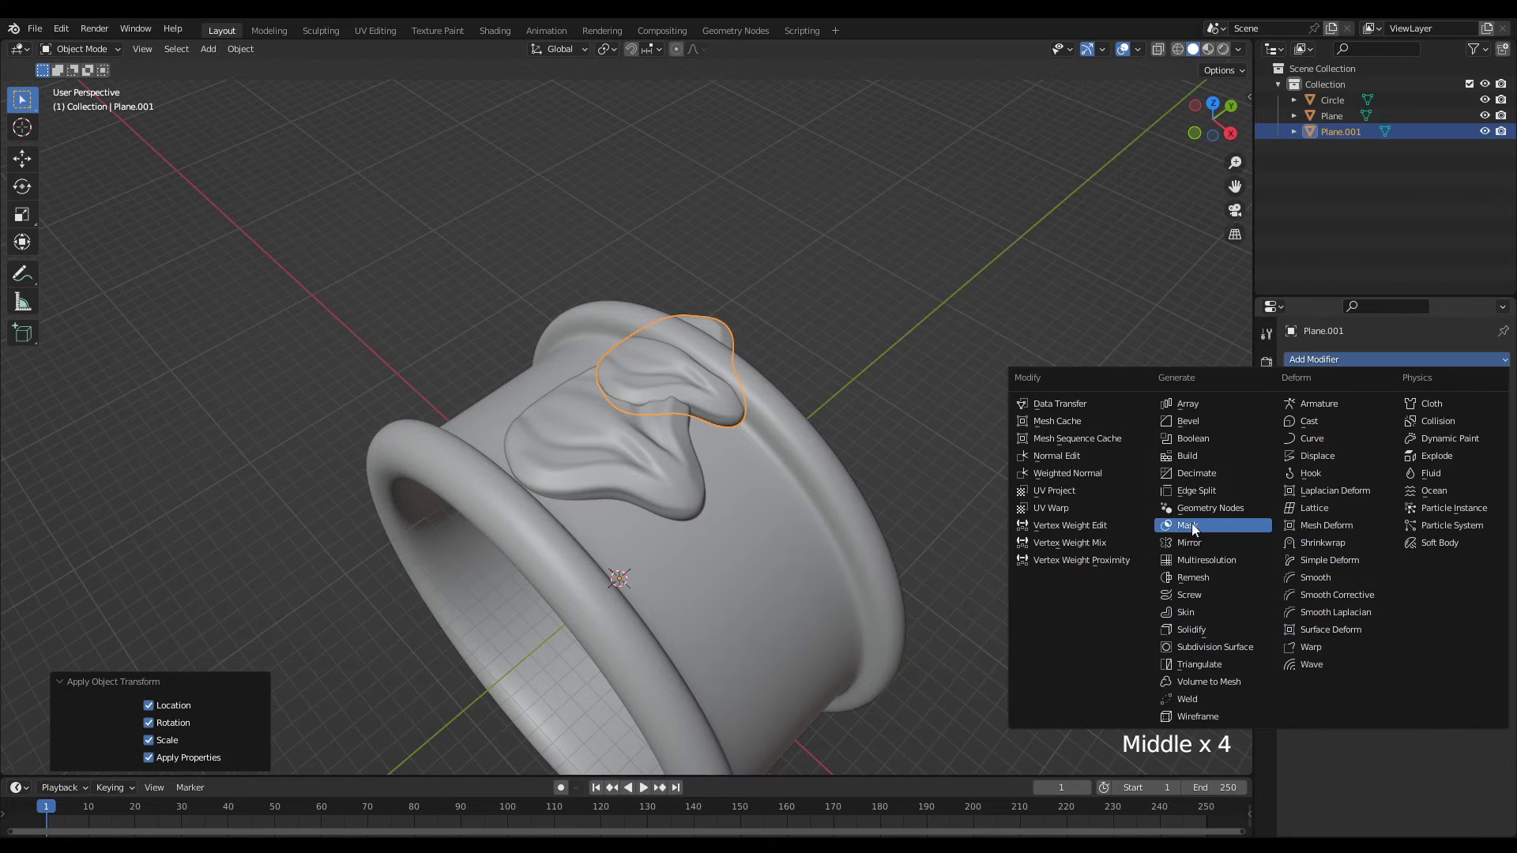
{"action": "left_click", "coordinate": [1218, 543]}
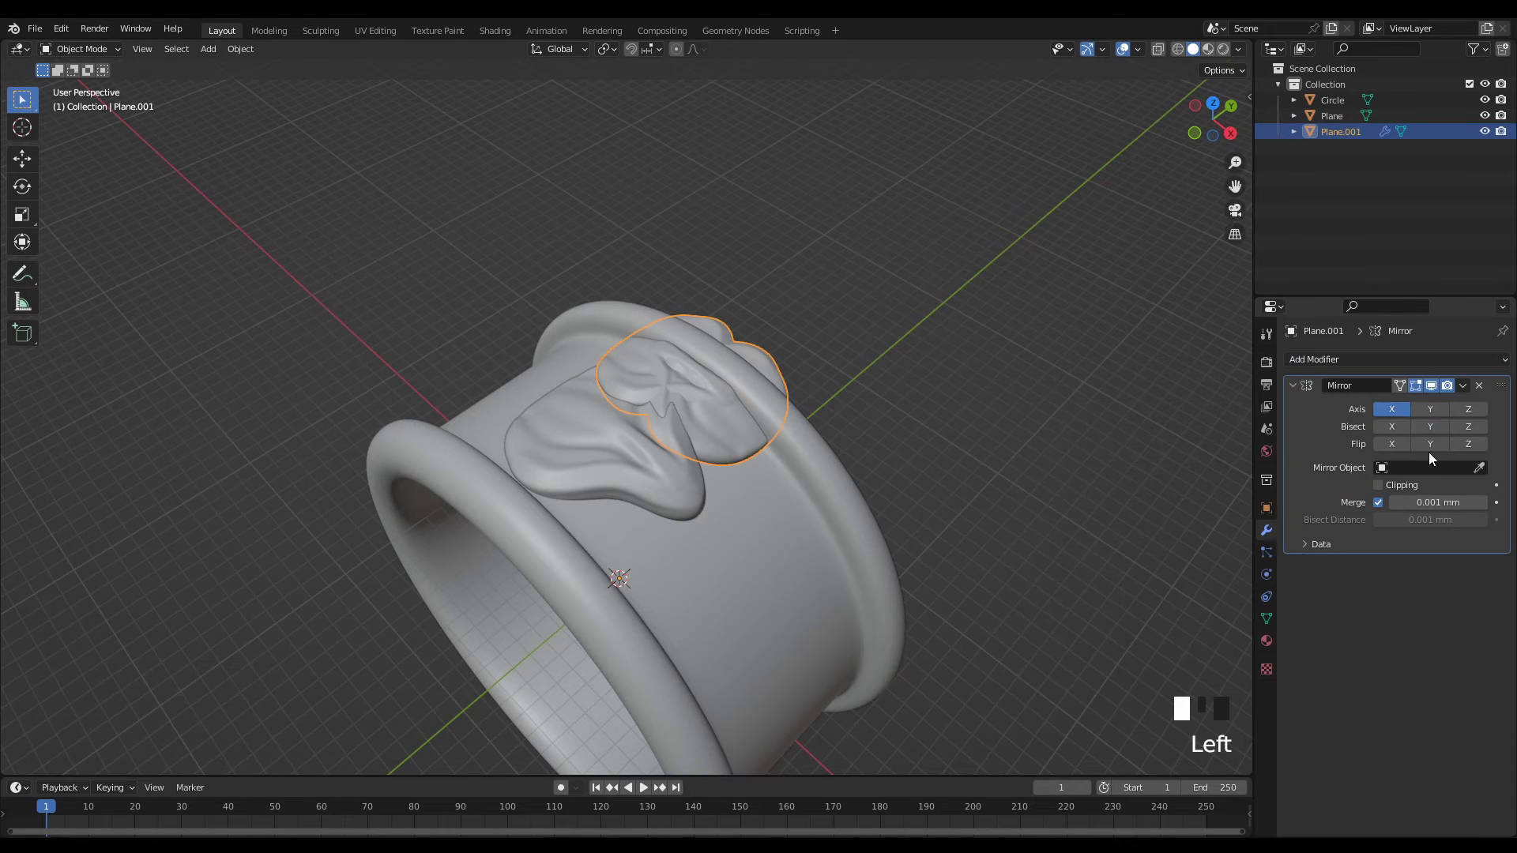
{"action": "left_click", "coordinate": [1432, 409]}
{"action": "left_click", "coordinate": [1391, 408]}
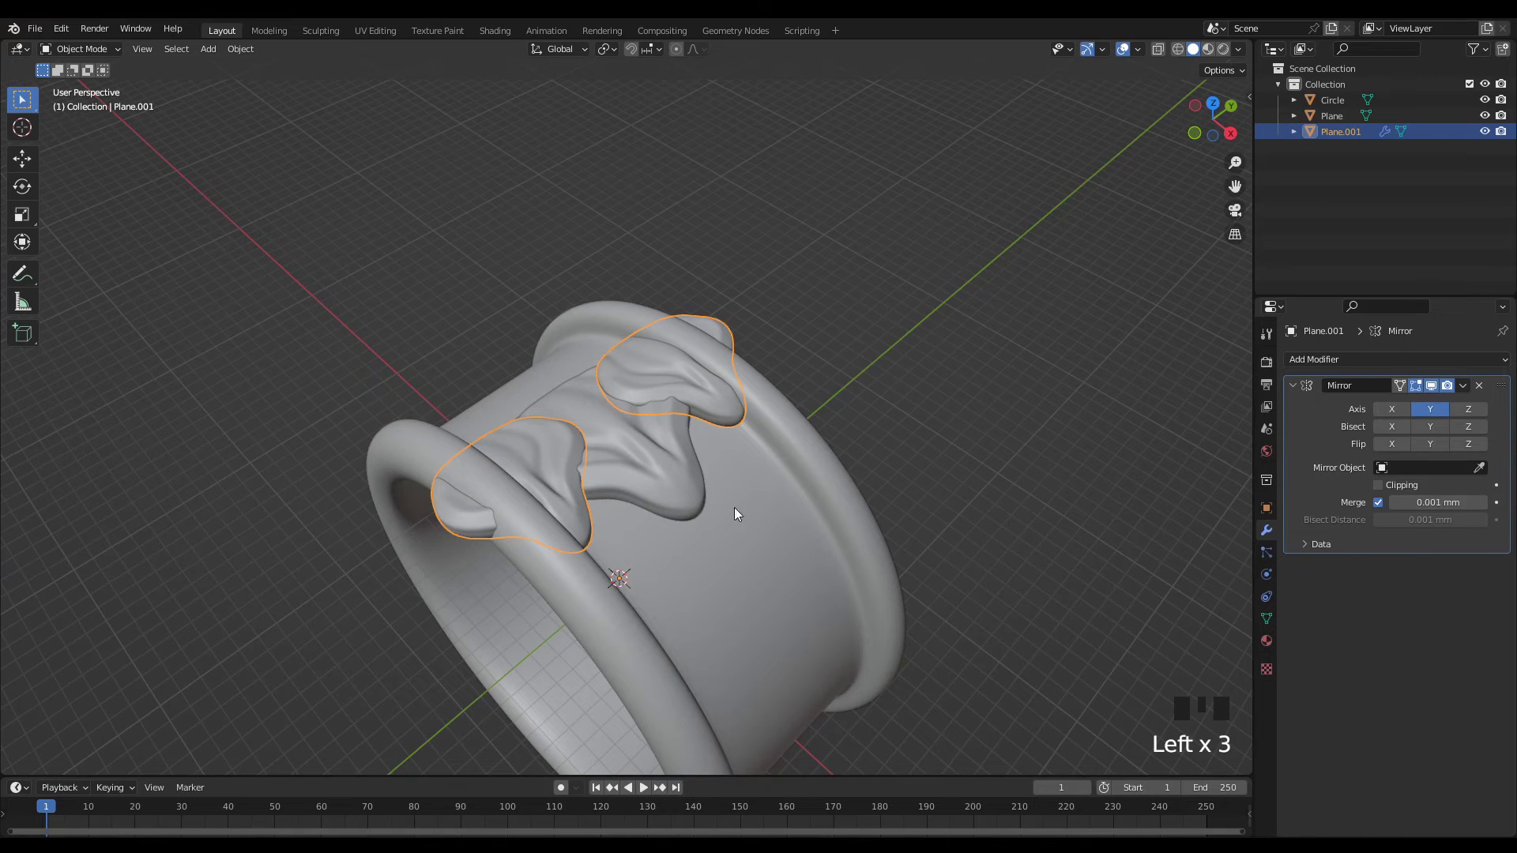
{"action": "middle_click_drag", "start_coordinate": [734, 514], "coordinate": [667, 551]}
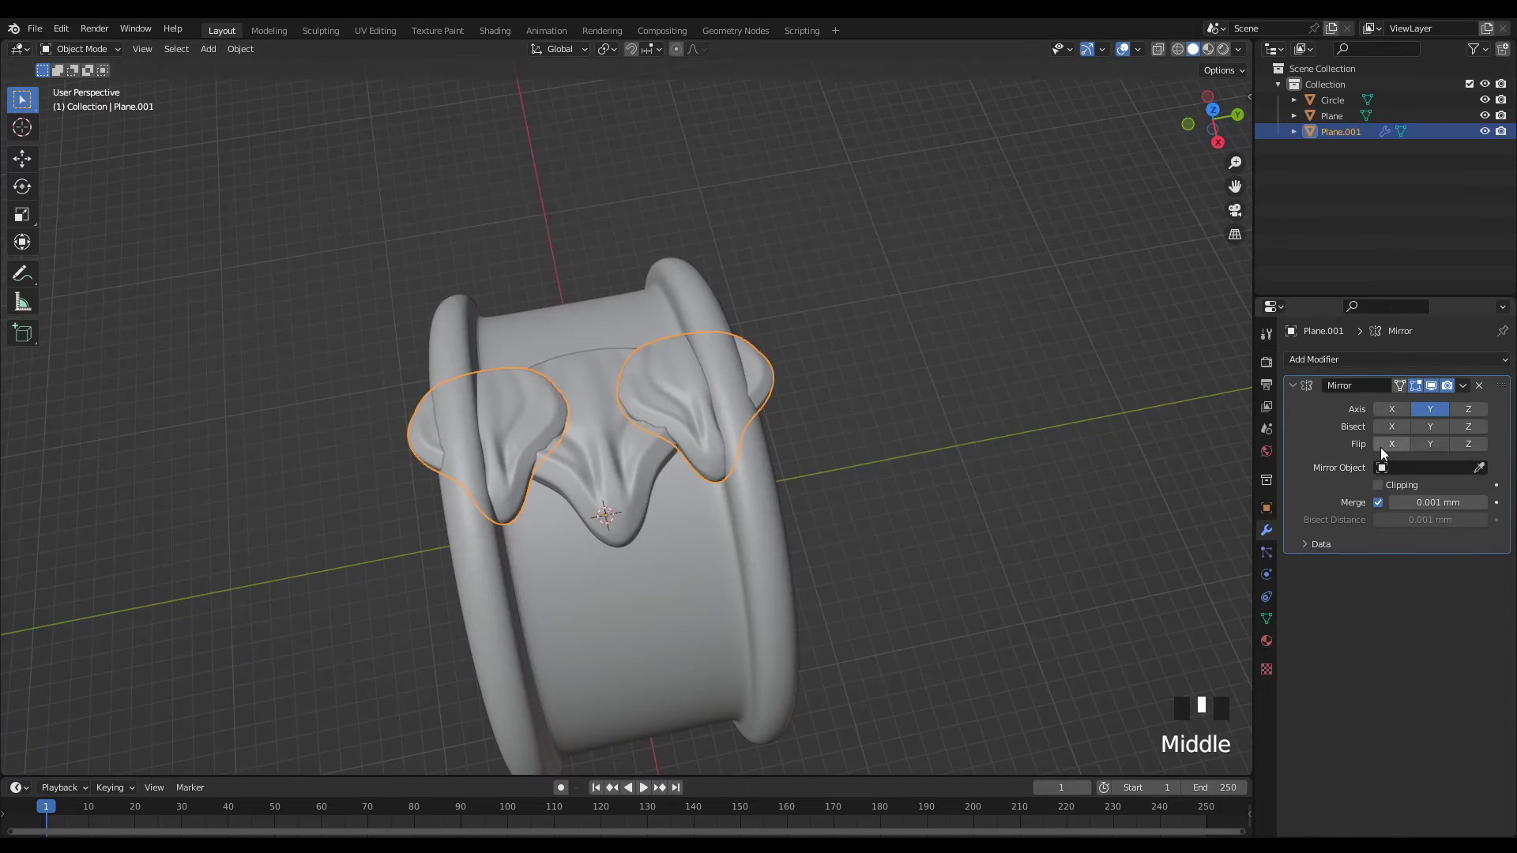
{"action": "left_click", "coordinate": [1293, 385]}
{"action": "middle_click_drag", "start_coordinate": [950, 403], "coordinate": [794, 416], "text": "alt"}
{"action": "scroll", "coordinate": [794, 415], "scroll_direction": "up", "scroll_amount": 2}
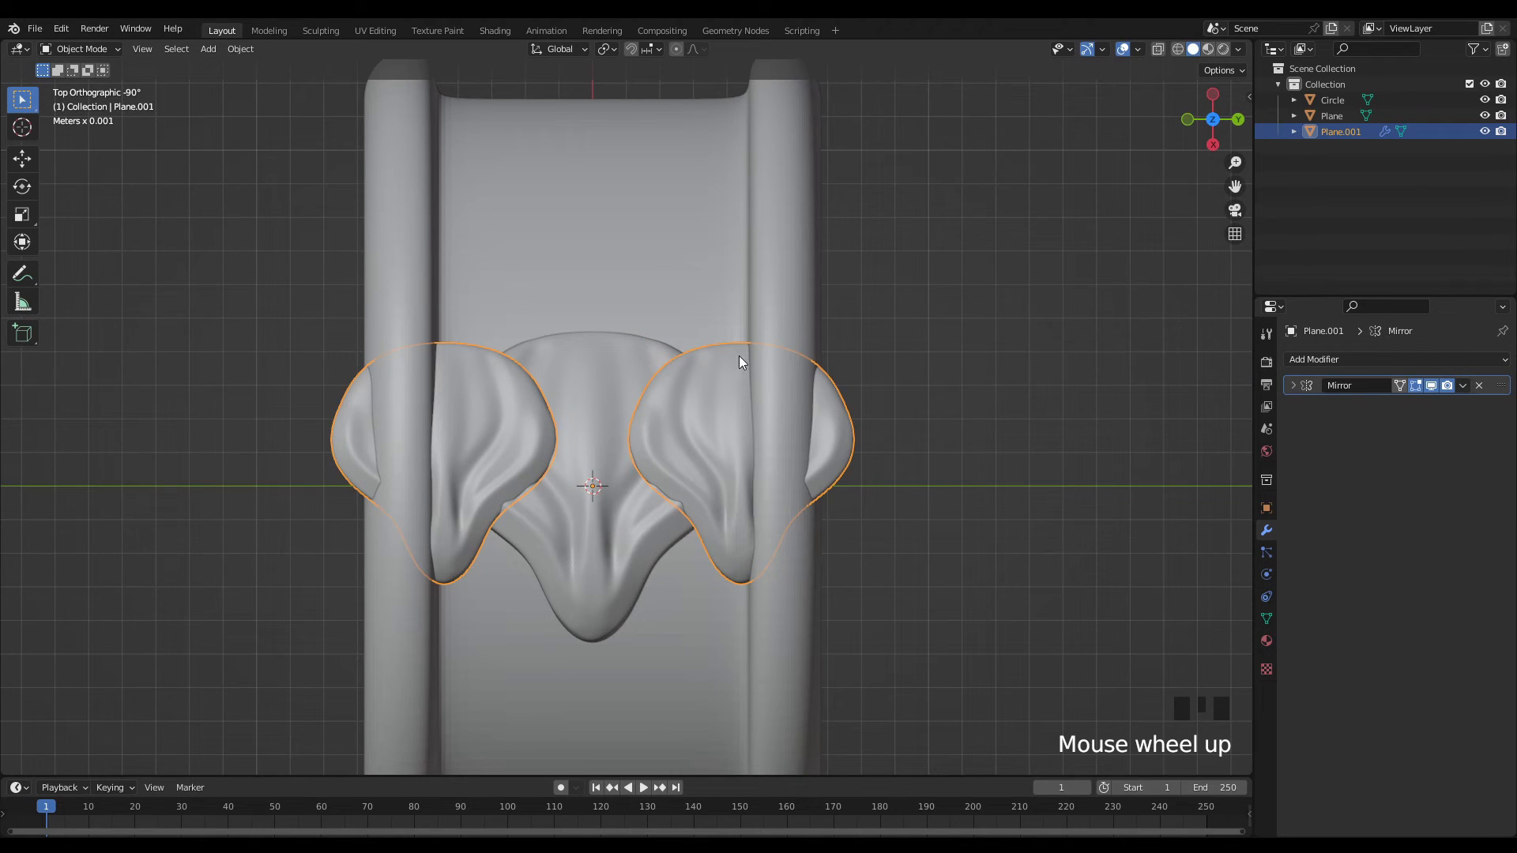
- Switch to sculpting and nudge the side petals' edges near the central petal with Elastic Deform, enlarging the brush radius to 102 px
{"action": "left_click", "coordinate": [321, 31]}
{"action": "scroll", "coordinate": [908, 457], "scroll_direction": "down", "scroll_amount": 2}
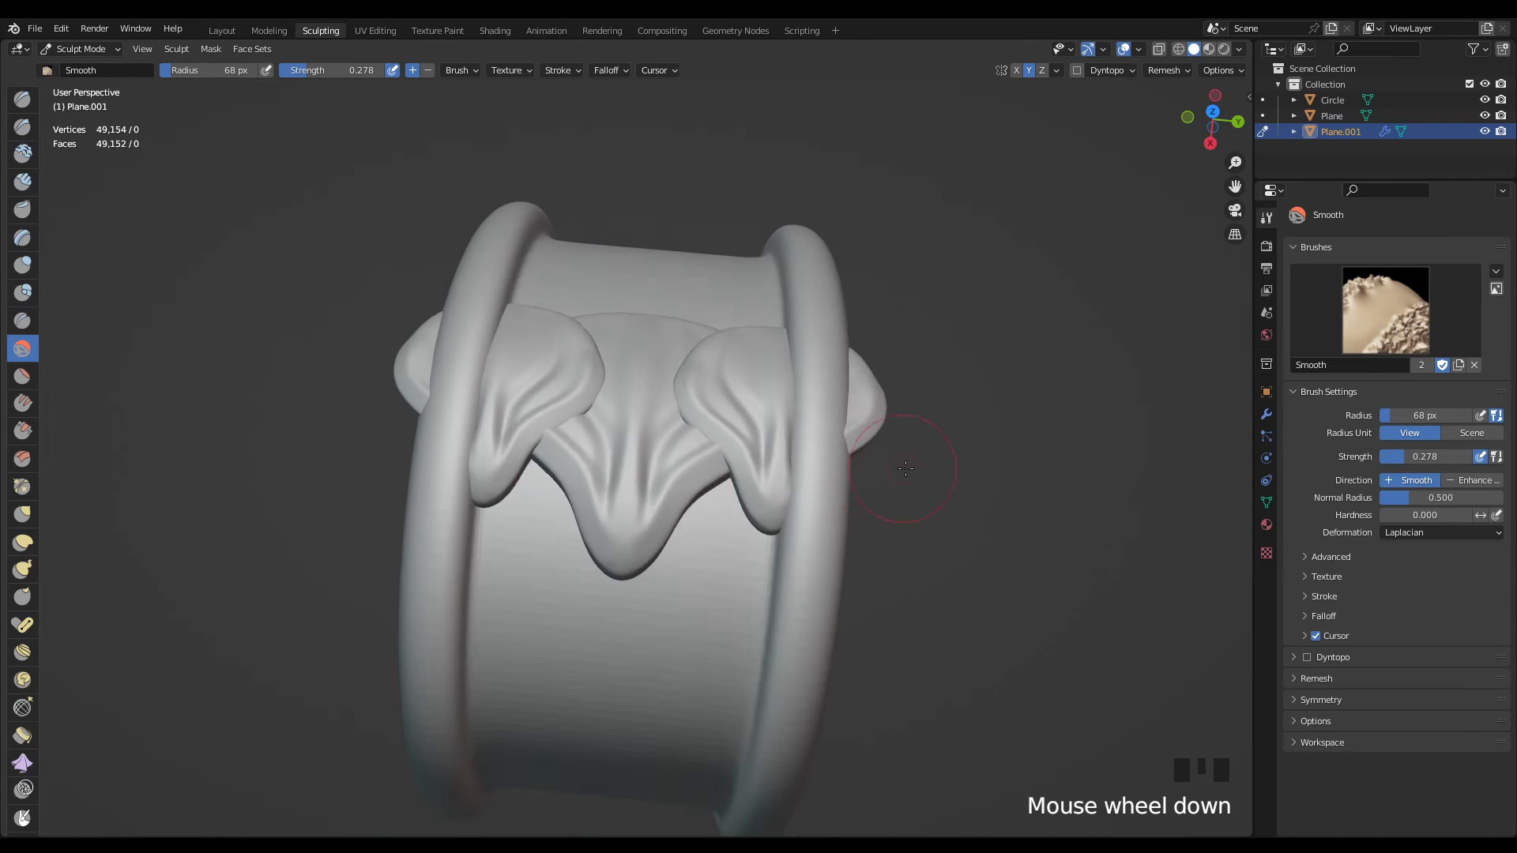
{"action": "middle_click_drag", "start_coordinate": [908, 458], "coordinate": [945, 449]}
{"action": "scroll", "coordinate": [945, 450], "scroll_direction": "up", "scroll_amount": 1}
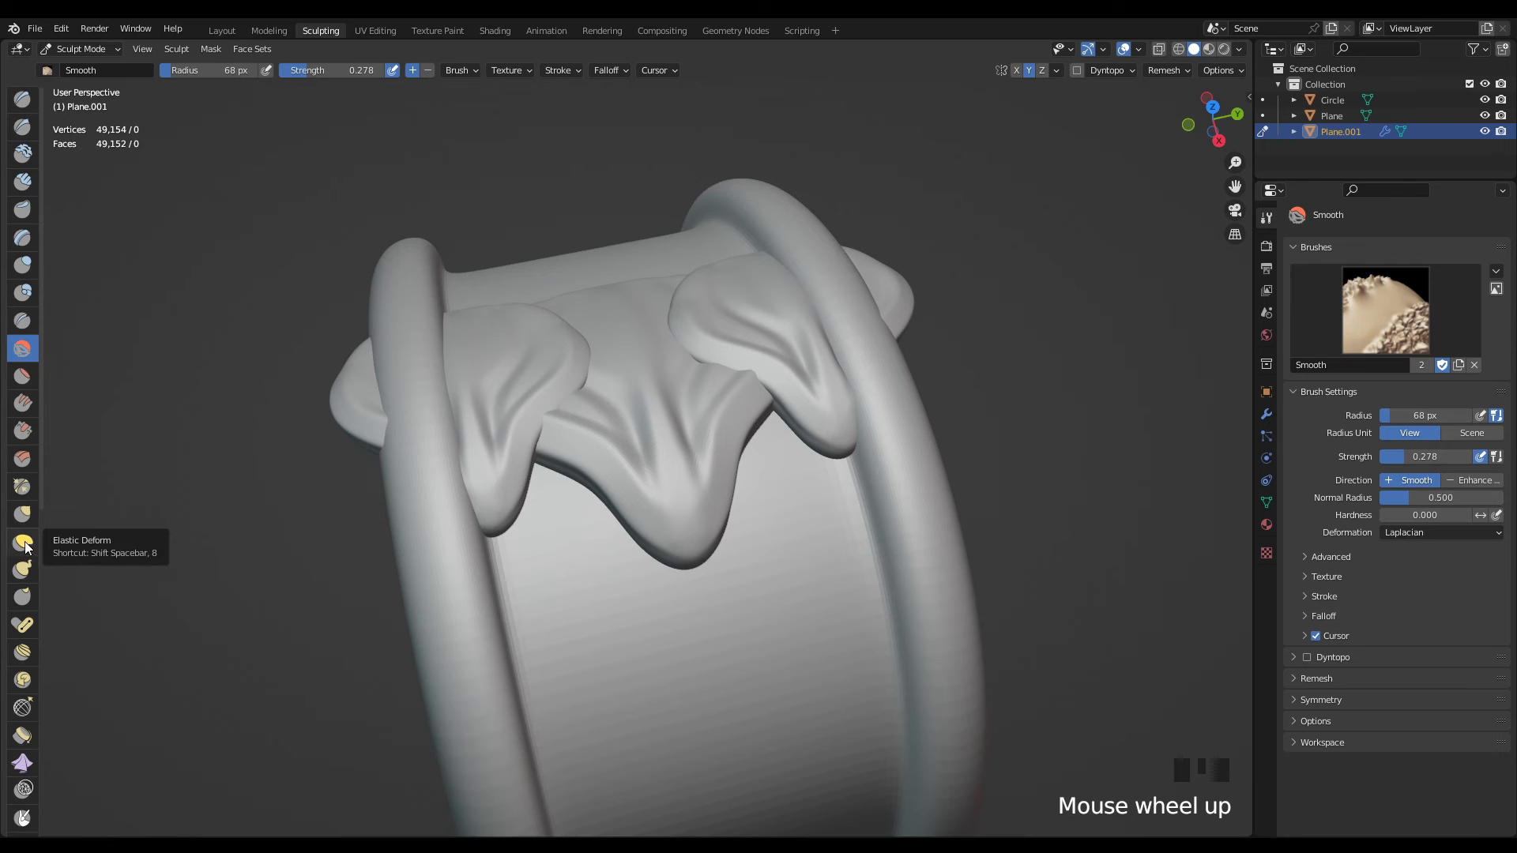
{"action": "left_click", "coordinate": [23, 544]}
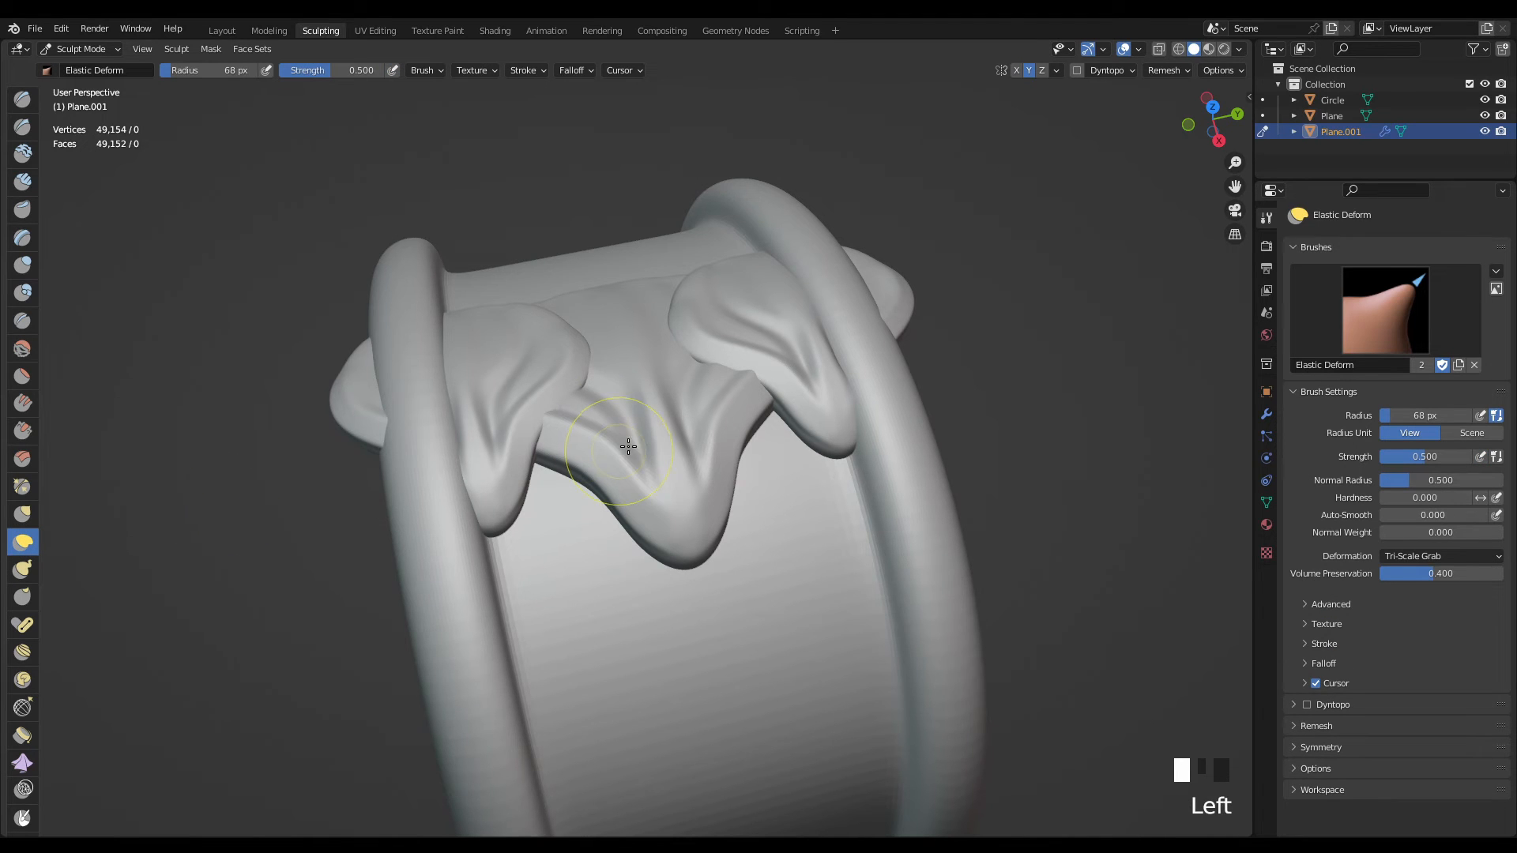
{"action": "scroll", "coordinate": [629, 448], "scroll_direction": "up", "scroll_amount": 2}
{"action": "mouse_move", "coordinate": [628, 447]}
{"action": "middle_mouse_down", "text": "shift"}
{"action": "mouse_move", "coordinate": [609, 525]}
{"action": "mouse_move", "coordinate": [667, 501]}
{"action": "mouse_move", "coordinate": [657, 452]}
{"action": "middle_mouse_up", "text": "shift"}
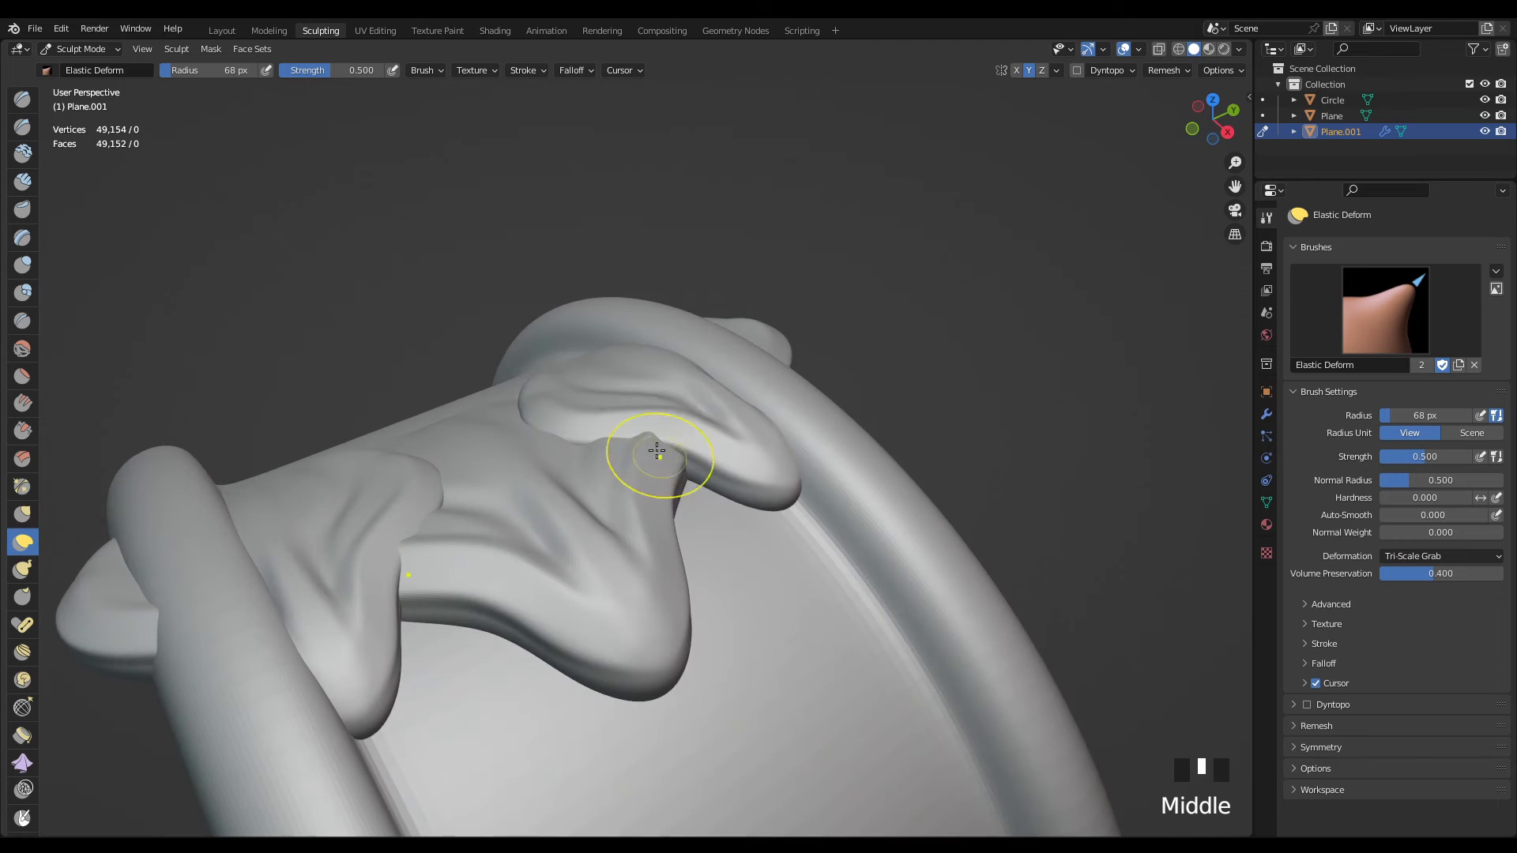
{"action": "mouse_move", "coordinate": [656, 452]}
{"action": "left_mouse_down"}
{"action": "mouse_move", "coordinate": [643, 418]}
{"action": "mouse_move", "coordinate": [673, 452]}
{"action": "left_mouse_up"}
{"action": "key", "text": "bracketright"}
{"action": "key", "text": "bracketright"}
{"action": "key", "text": "bracketright"}
{"action": "key", "text": "bracketright"}
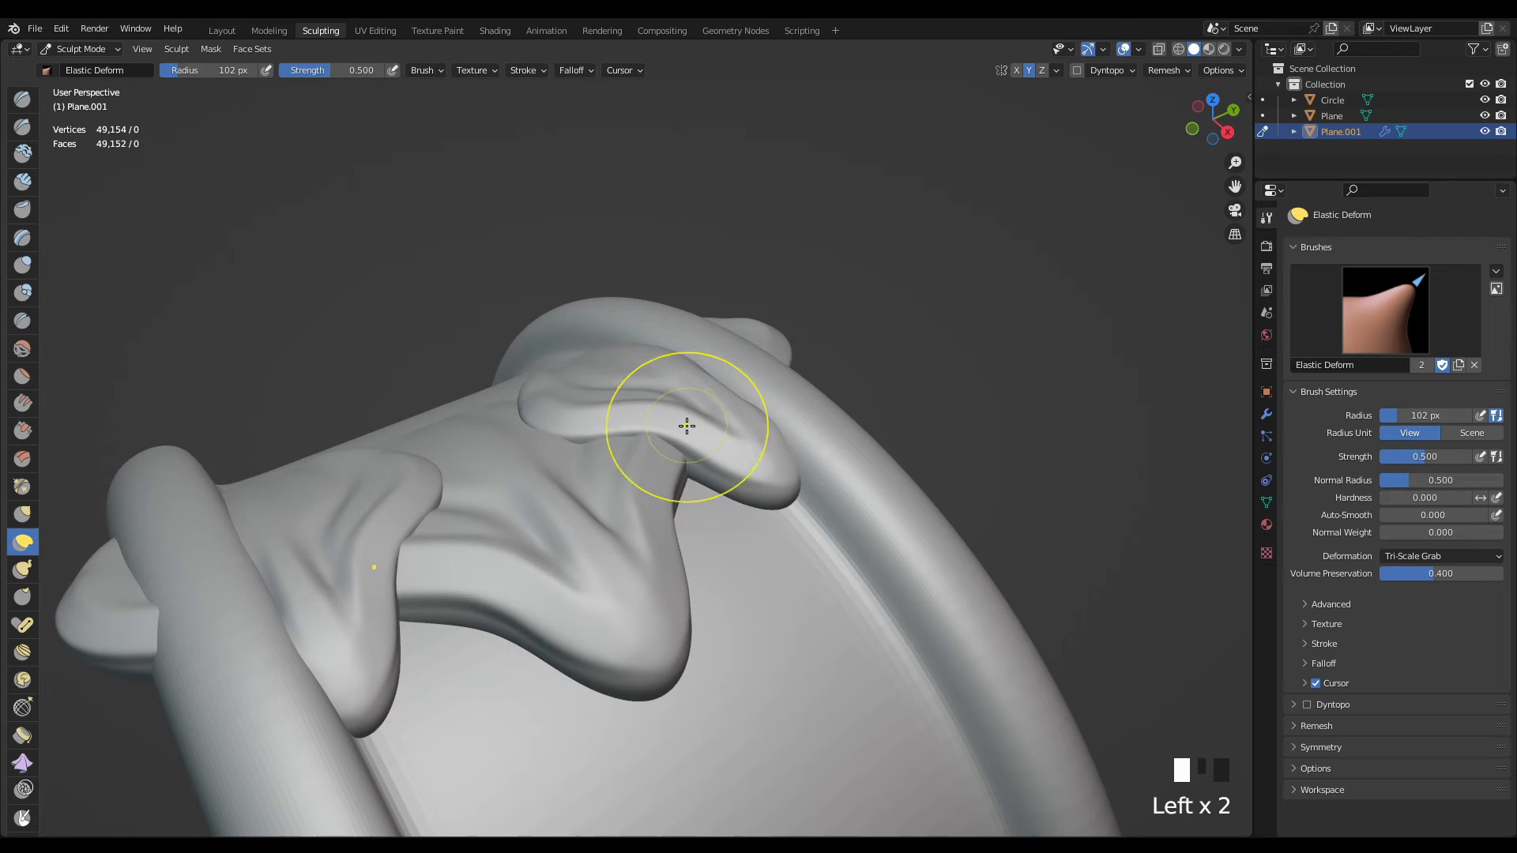
- From the top view, stretch the side petals' rounded ends further up the band and shape their inner edges with Elastic Deform
{"action": "middle_click_drag", "start_coordinate": [686, 426], "coordinate": [654, 474]}
{"action": "scroll", "coordinate": [654, 474], "scroll_direction": "down", "scroll_amount": 2}
{"action": "middle_click_drag", "start_coordinate": [677, 582], "coordinate": [693, 492]}
{"action": "scroll", "coordinate": [680, 501], "scroll_direction": "up", "scroll_amount": 2}
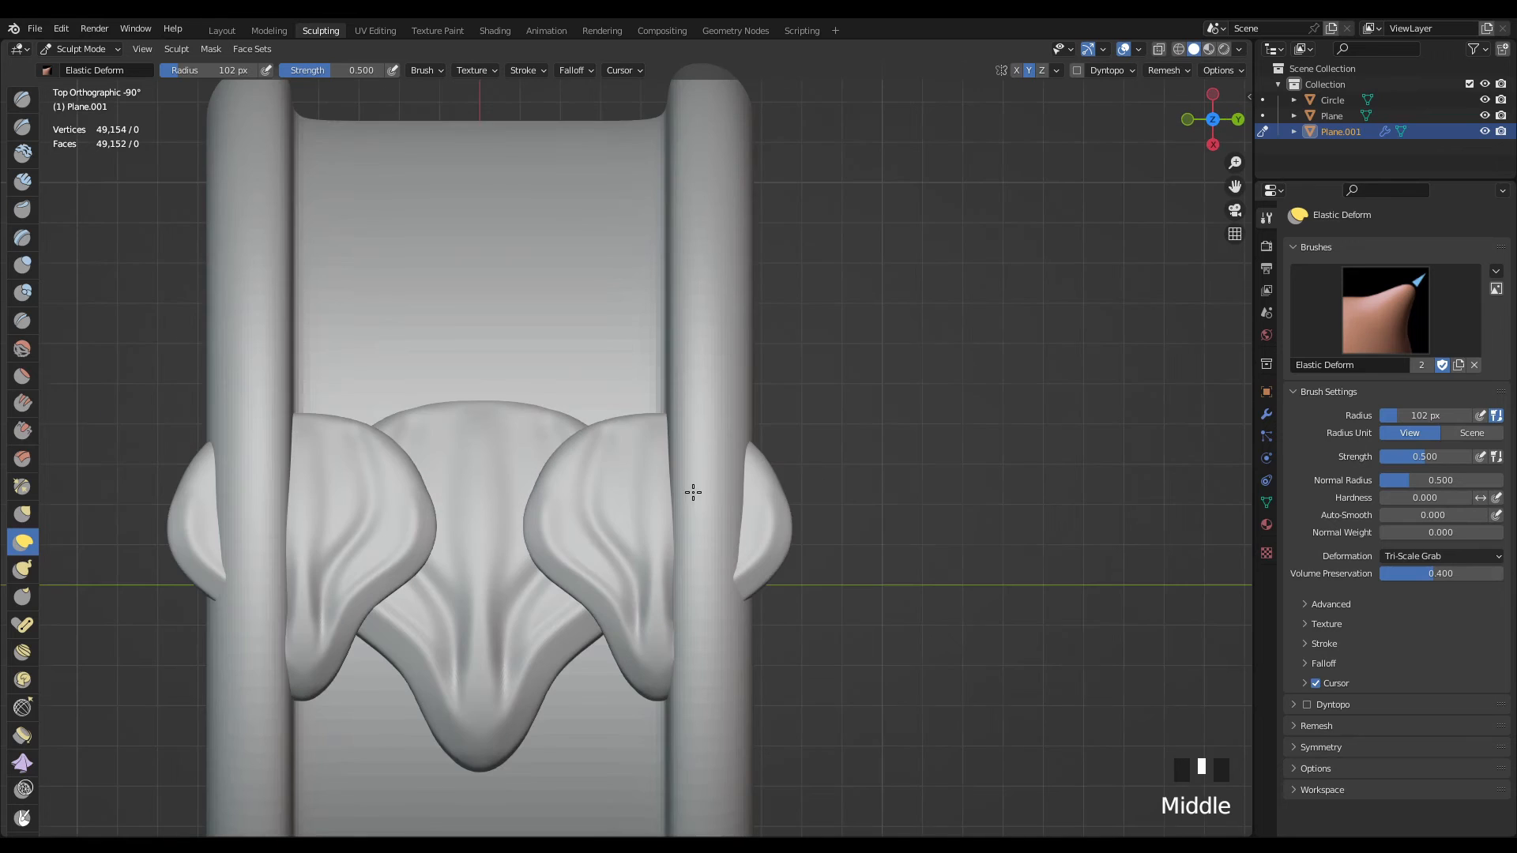
{"action": "mouse_move", "coordinate": [623, 426]}
{"action": "left_mouse_down"}
{"action": "mouse_move", "coordinate": [620, 359]}
{"action": "mouse_move", "coordinate": [570, 460]}
{"action": "mouse_move", "coordinate": [597, 361]}
{"action": "left_mouse_up"}
{"action": "left_click_drag", "start_coordinate": [655, 409], "coordinate": [650, 334]}
{"action": "mouse_move", "coordinate": [544, 452]}
{"action": "left_mouse_down"}
{"action": "mouse_move", "coordinate": [535, 392]}
{"action": "mouse_move", "coordinate": [538, 454]}
{"action": "mouse_move", "coordinate": [534, 399]}
{"action": "mouse_move", "coordinate": [559, 484]}
{"action": "mouse_move", "coordinate": [544, 487]}
{"action": "left_mouse_up"}
{"action": "left_click", "coordinate": [562, 434]}
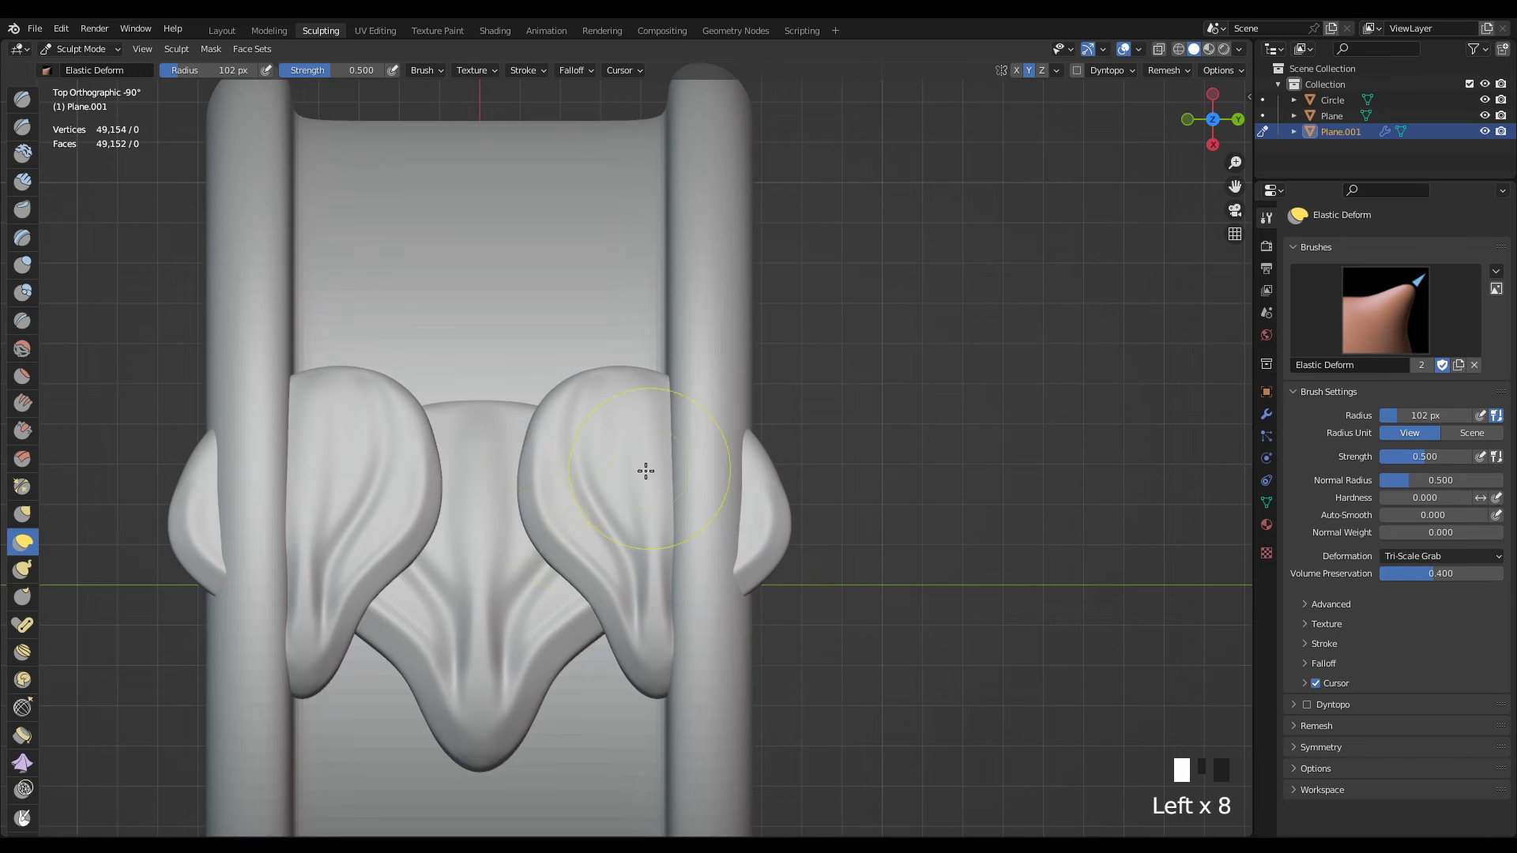
- Adjust the side petals' pointed lower tips and outer edges along the raised rims with Elastic Deform
{"action": "scroll", "coordinate": [603, 501], "scroll_direction": "down", "scroll_amount": 1}
{"action": "scroll", "coordinate": [721, 532], "scroll_direction": "up", "scroll_amount": 1}
{"action": "mouse_move", "coordinate": [722, 532]}
{"action": "middle_mouse_down"}
{"action": "mouse_move", "coordinate": [813, 534]}
{"action": "mouse_move", "coordinate": [688, 644]}
{"action": "middle_mouse_up"}
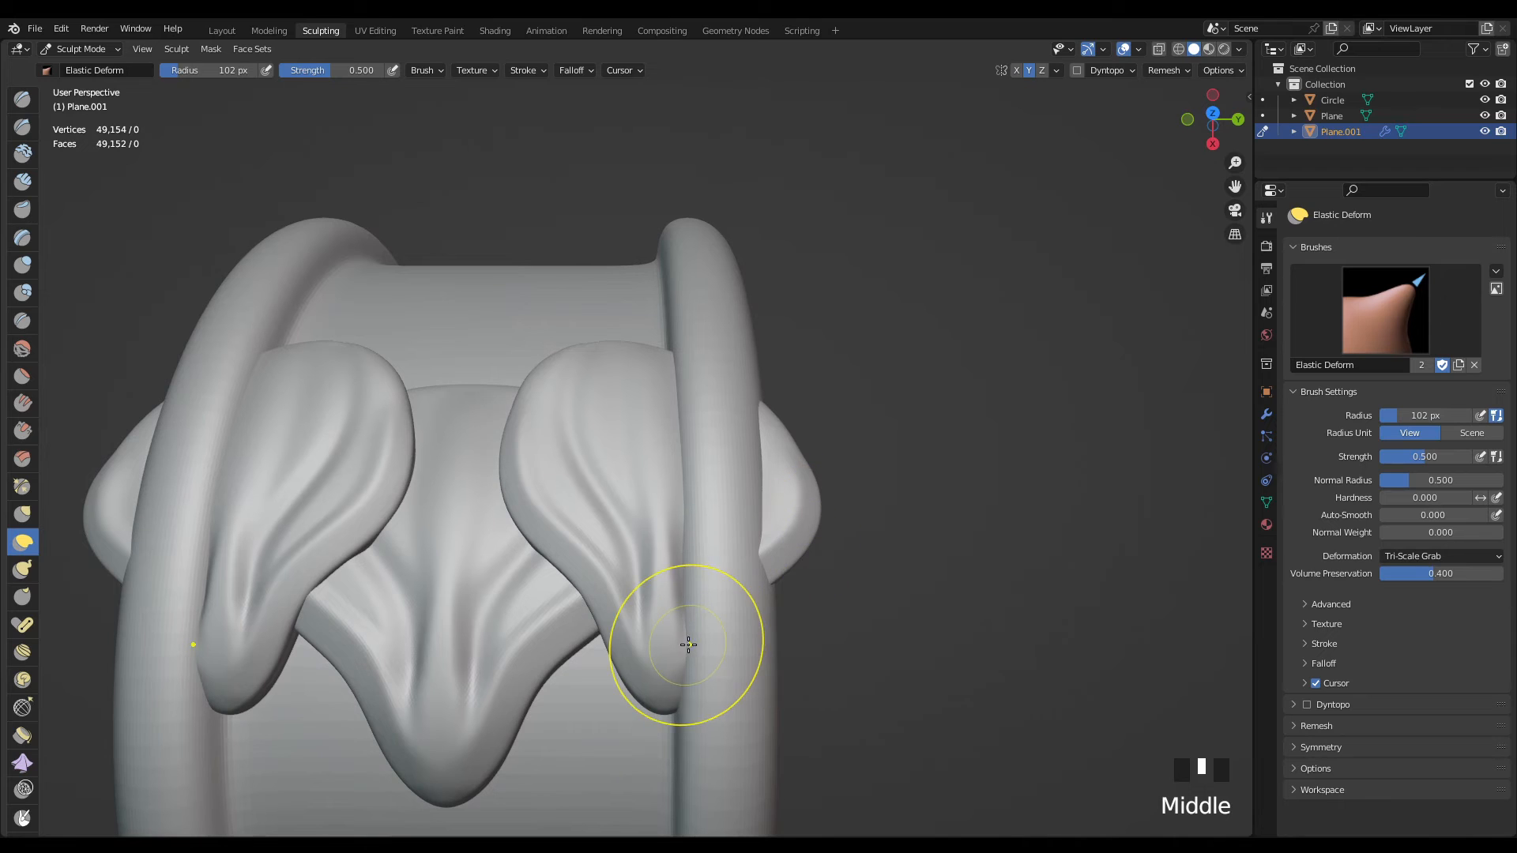
{"action": "mouse_move", "coordinate": [688, 645]}
{"action": "left_mouse_down"}
{"action": "mouse_move", "coordinate": [701, 643]}
{"action": "mouse_move", "coordinate": [661, 677]}
{"action": "mouse_move", "coordinate": [661, 714]}
{"action": "mouse_move", "coordinate": [638, 716]}
{"action": "left_mouse_up"}
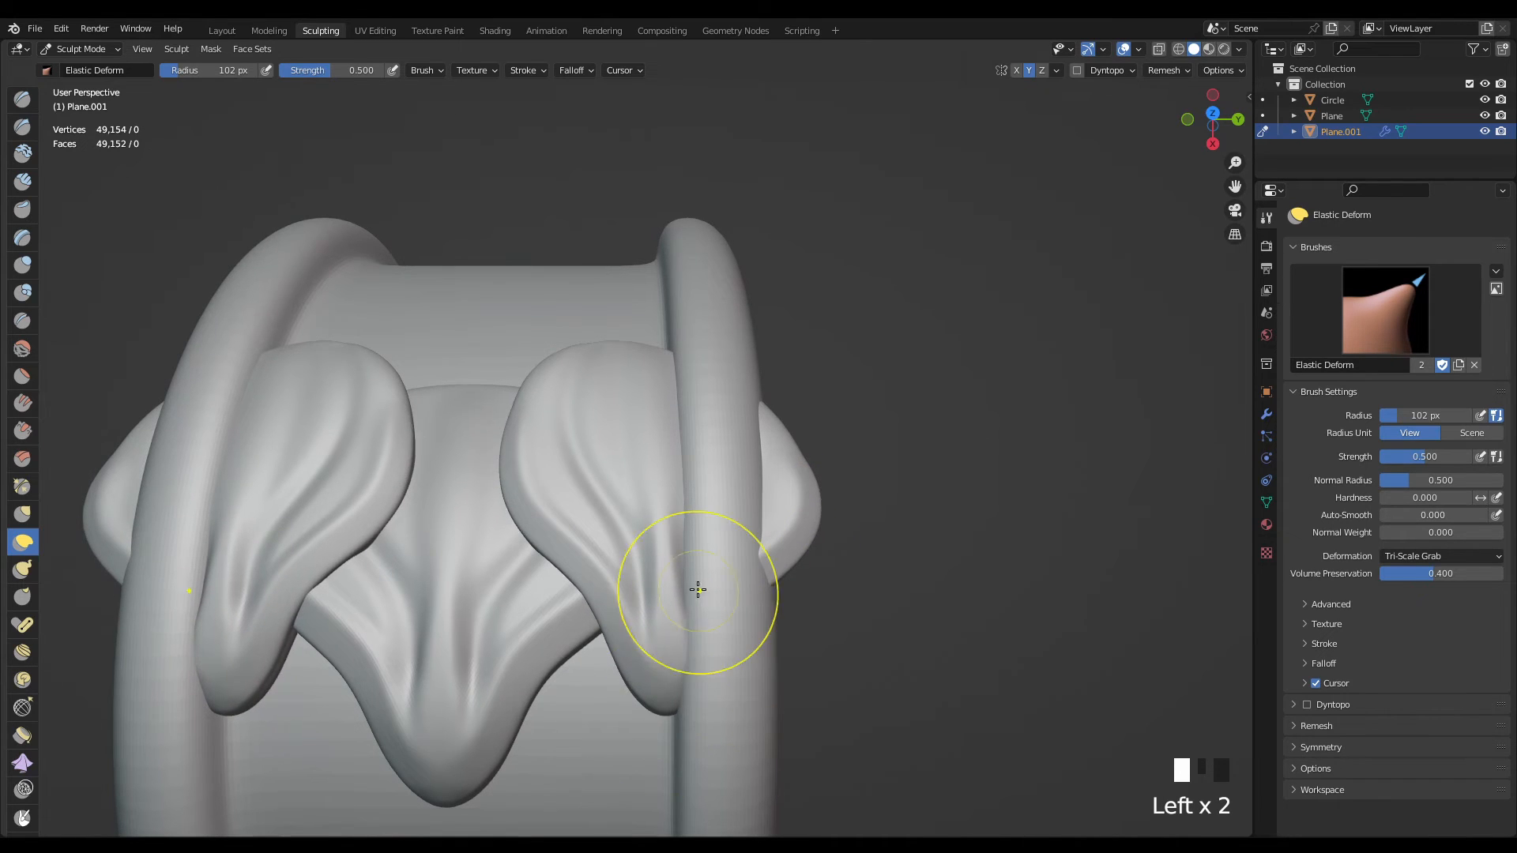
{"action": "left_click_drag", "start_coordinate": [695, 594], "coordinate": [703, 603]}
{"action": "scroll", "coordinate": [695, 603], "scroll_direction": "down", "scroll_amount": 1}
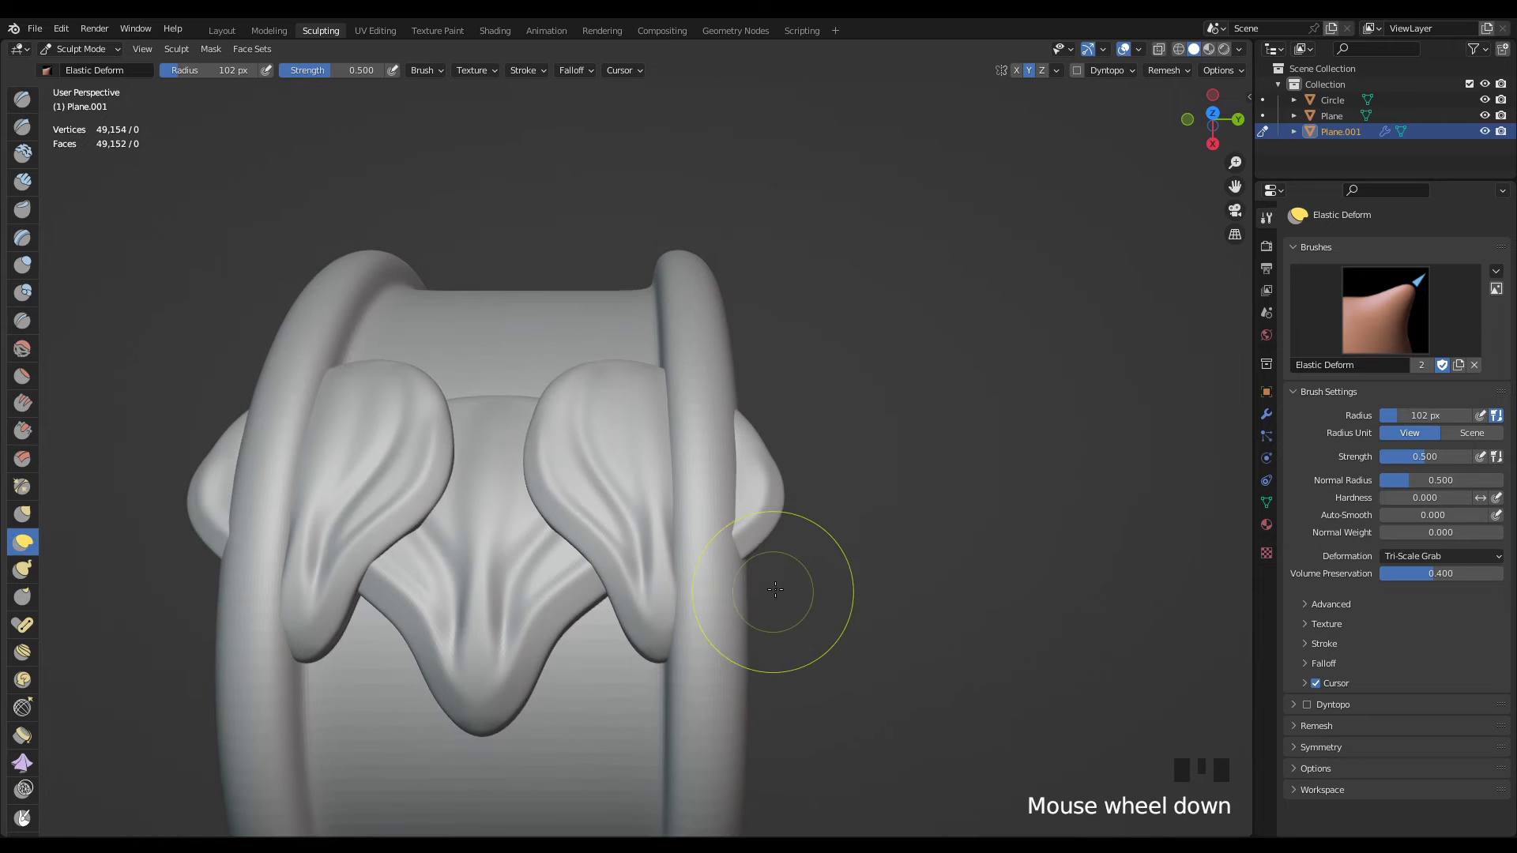
- From the right view, use Box Trim in Difference mode to cut off the side petal parts protruding beyond the ring's rims
{"action": "middle_click_drag", "start_coordinate": [705, 498], "coordinate": [772, 379]}
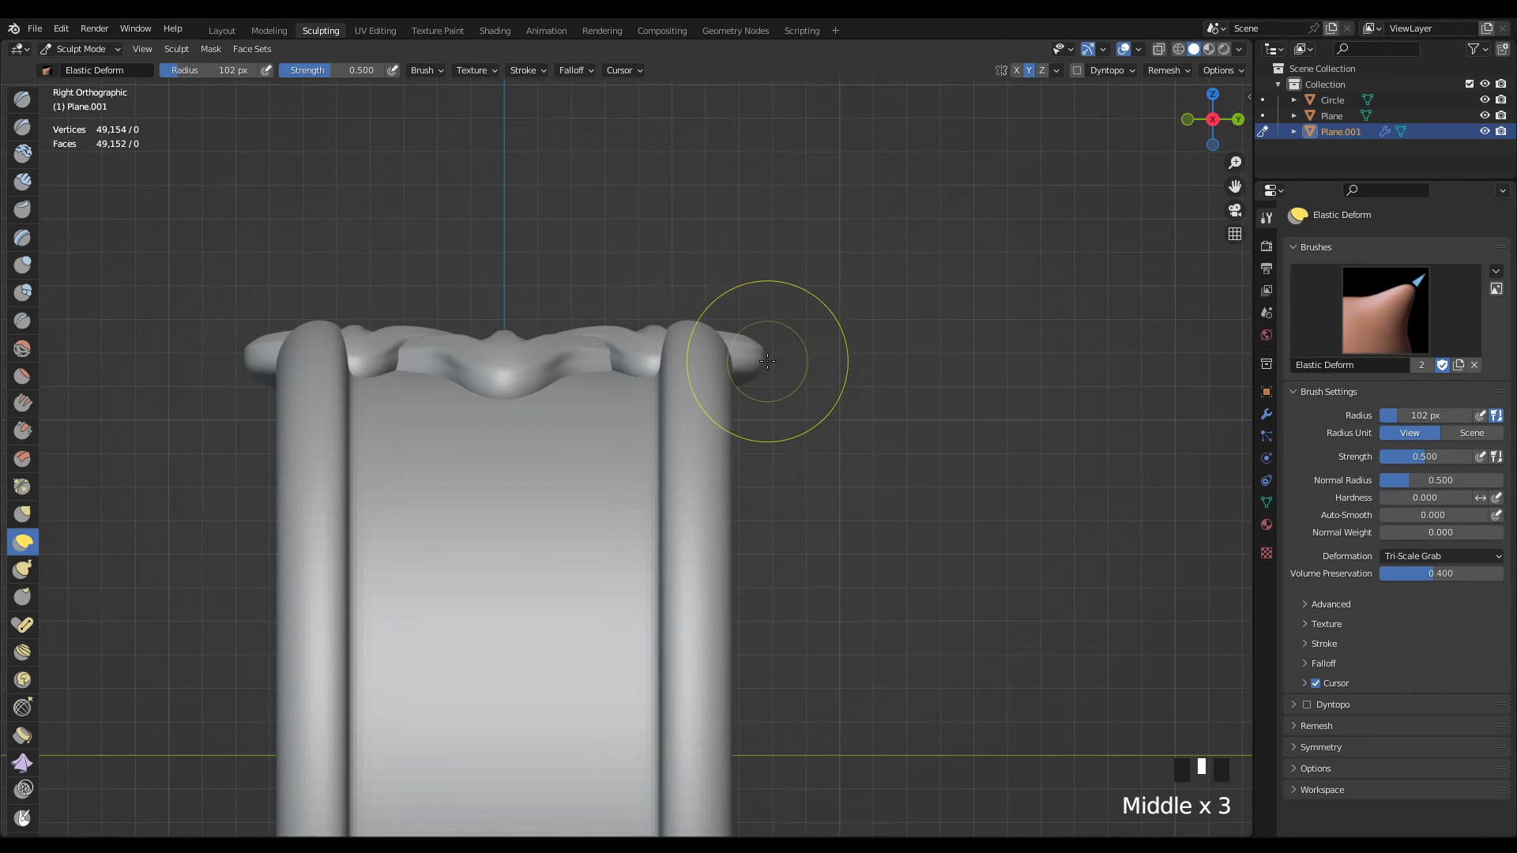
{"action": "scroll", "coordinate": [729, 440], "scroll_direction": "up", "scroll_amount": 1, "text": "shift"}
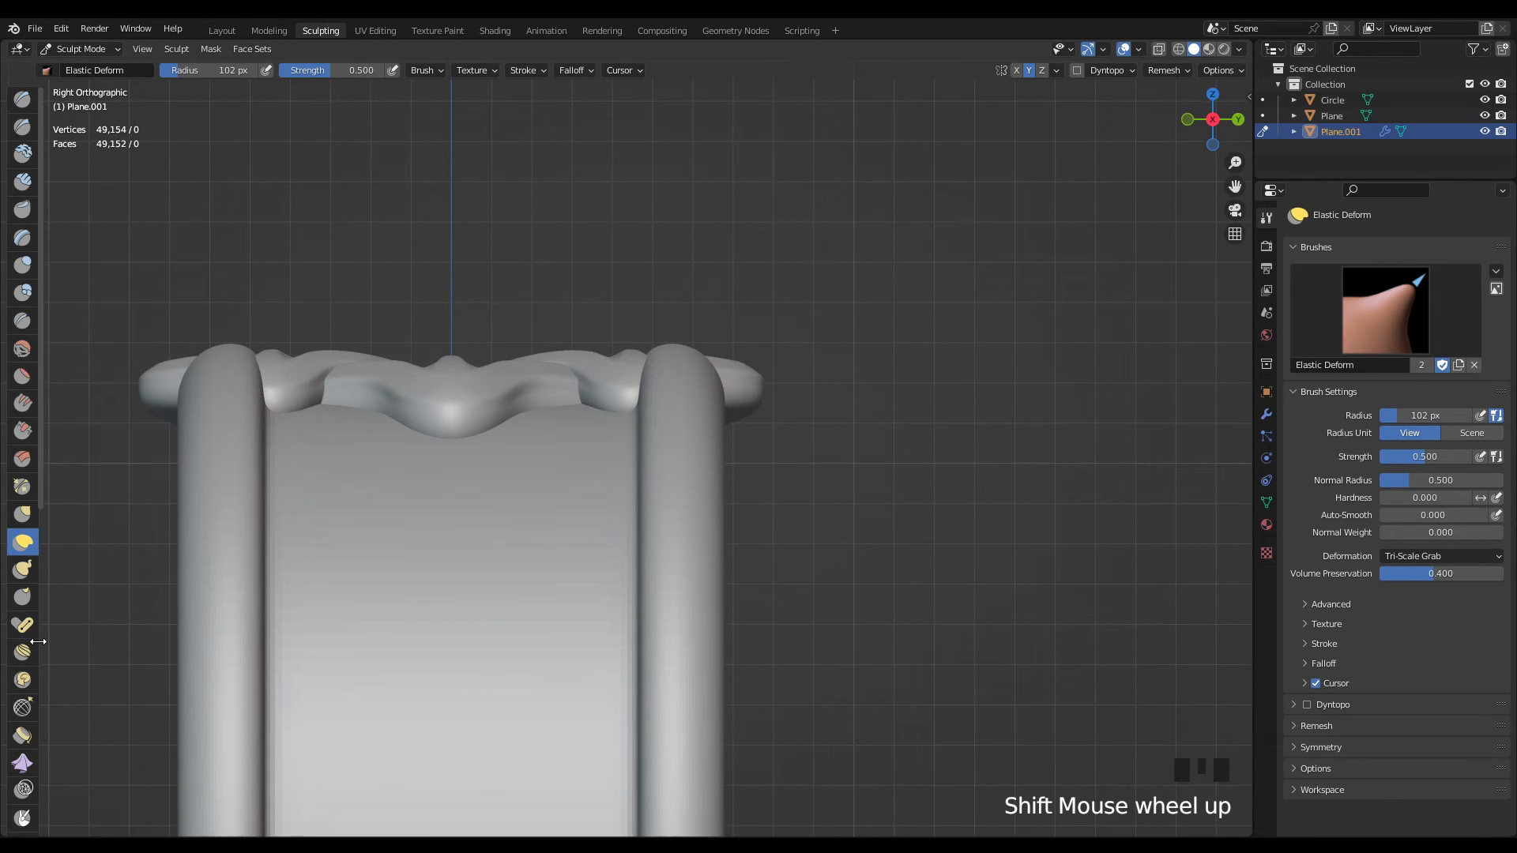
{"action": "left_click_drag", "start_coordinate": [43, 632], "coordinate": [56, 634]}
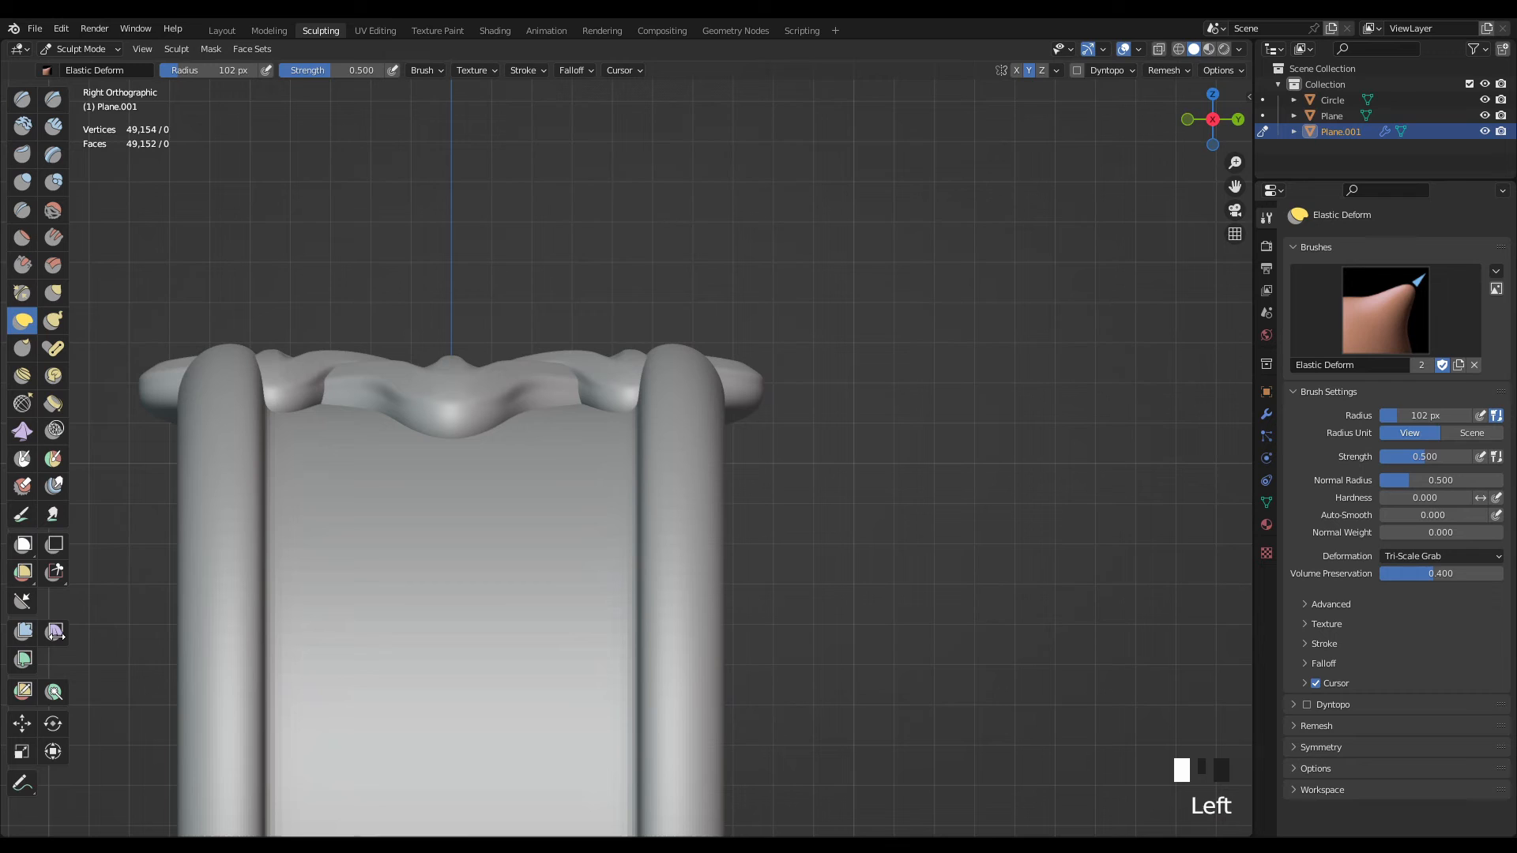
{"action": "left_click", "coordinate": [57, 573]}
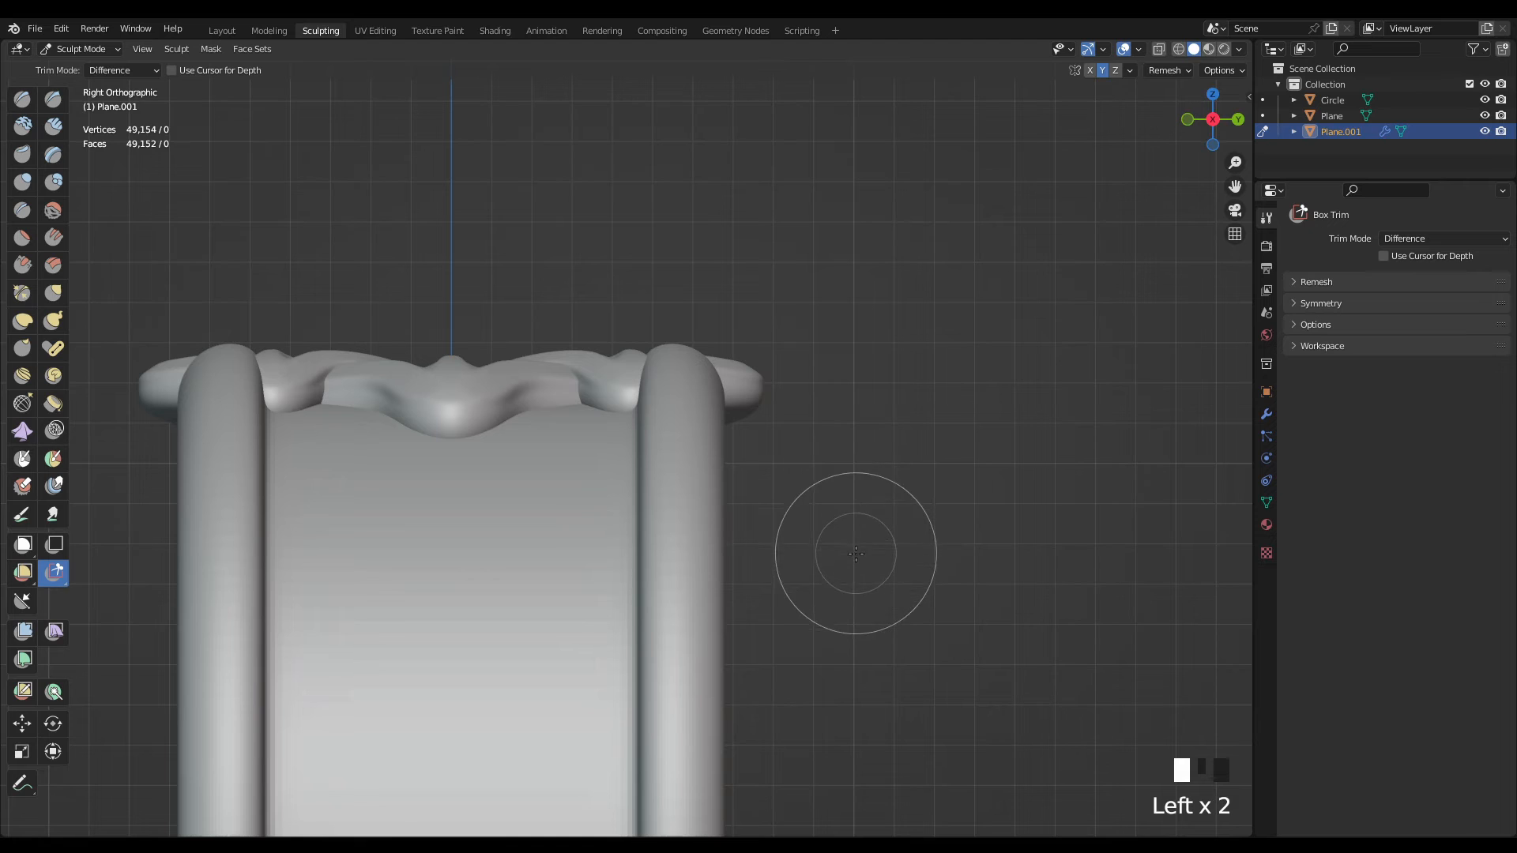
{"action": "left_click_drag", "start_coordinate": [856, 555], "coordinate": [675, 270]}
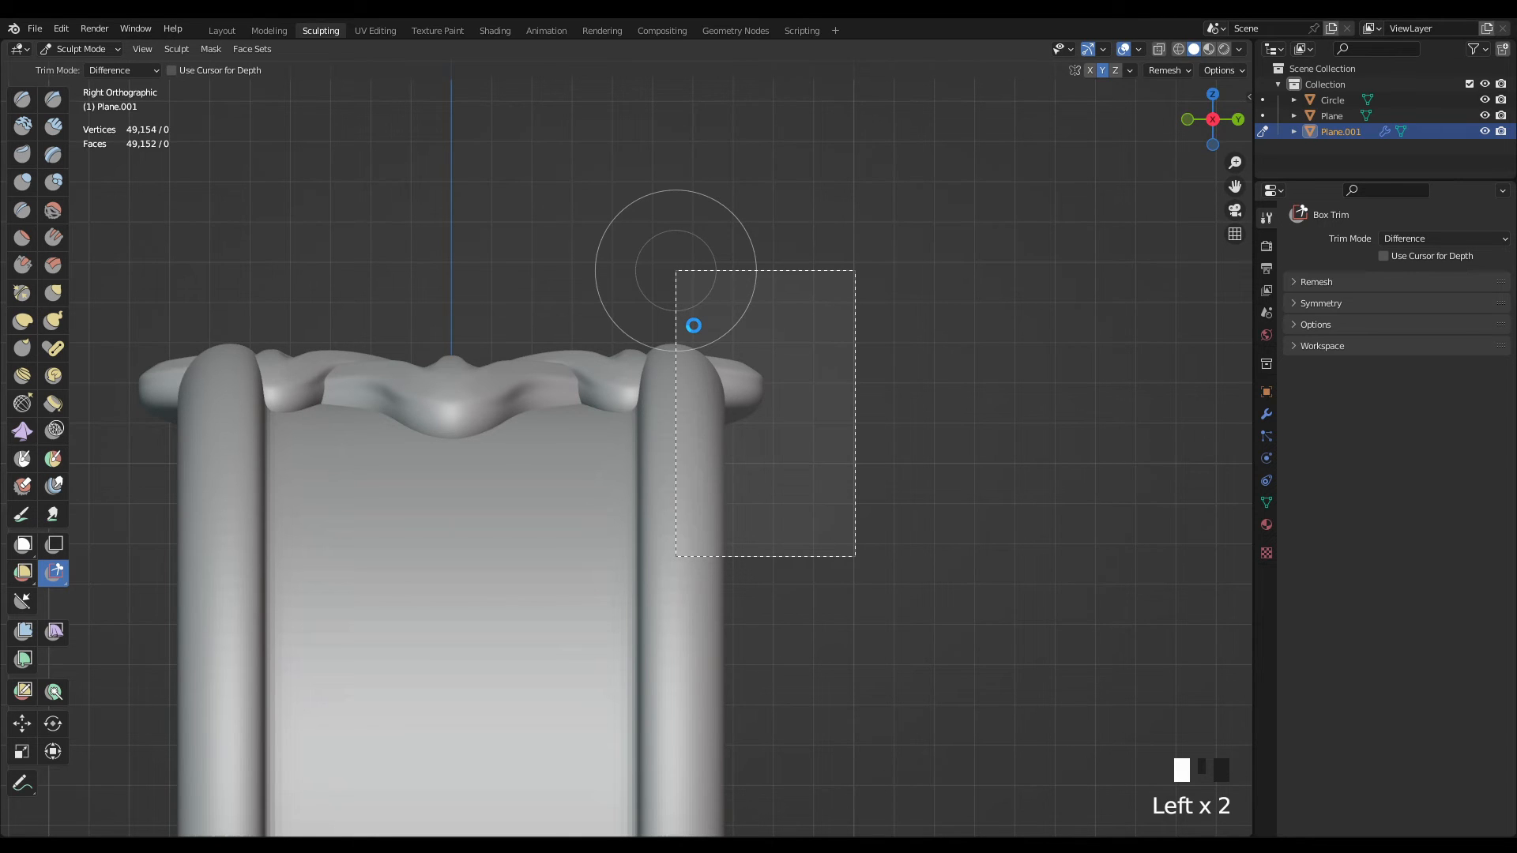
{"action": "left_click_drag", "start_coordinate": [676, 270], "coordinate": [675, 270]}
{"action": "middle_click_drag", "start_coordinate": [732, 258], "coordinate": [716, 456]}
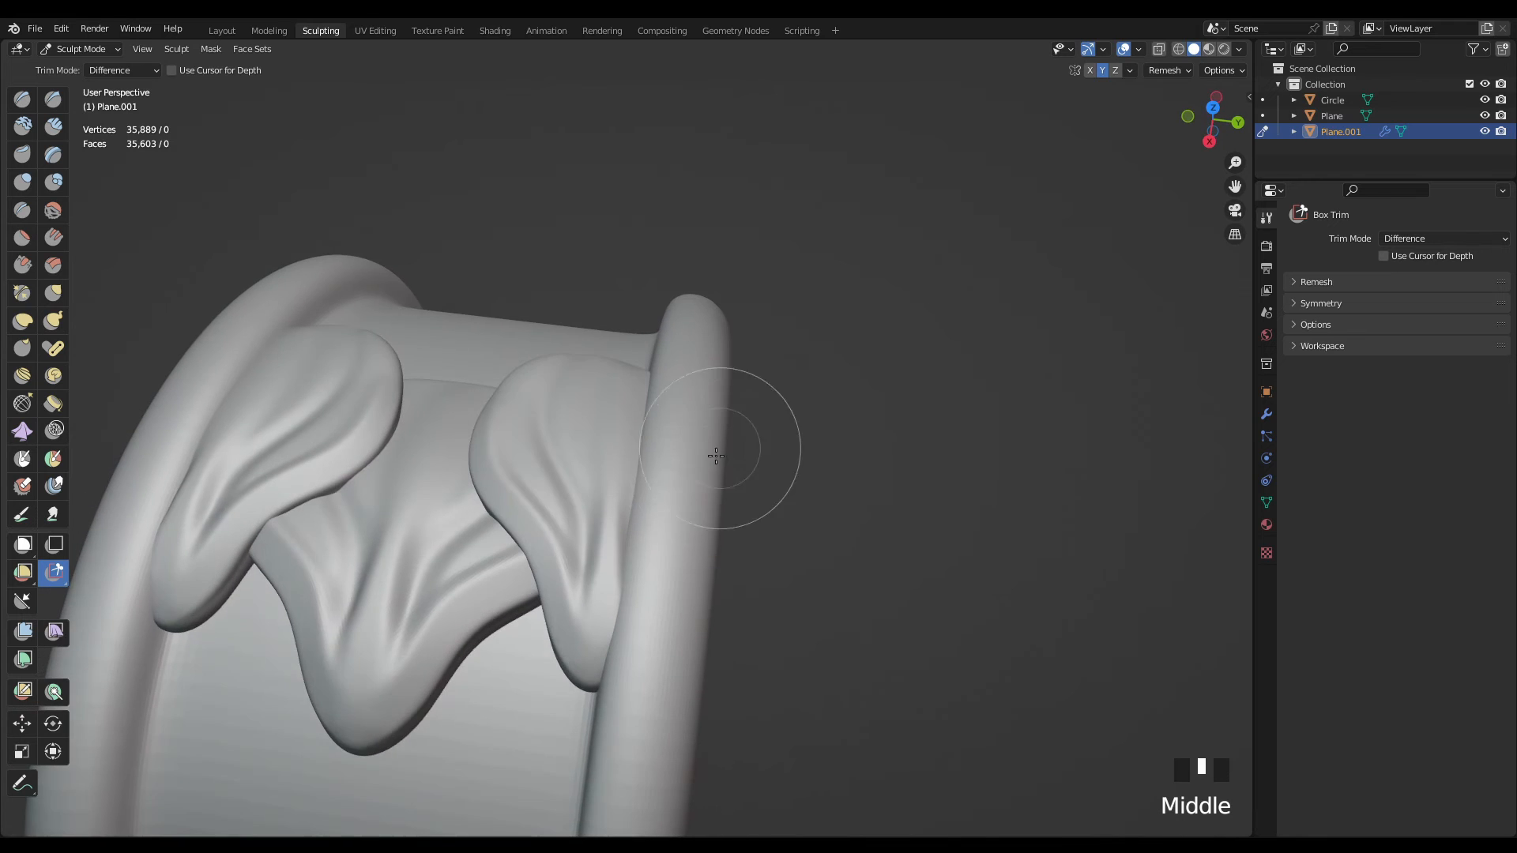
{"action": "scroll", "coordinate": [716, 456], "scroll_direction": "down", "scroll_amount": 3}
{"action": "middle_click_drag", "start_coordinate": [716, 542], "coordinate": [785, 501], "text": "shift"}
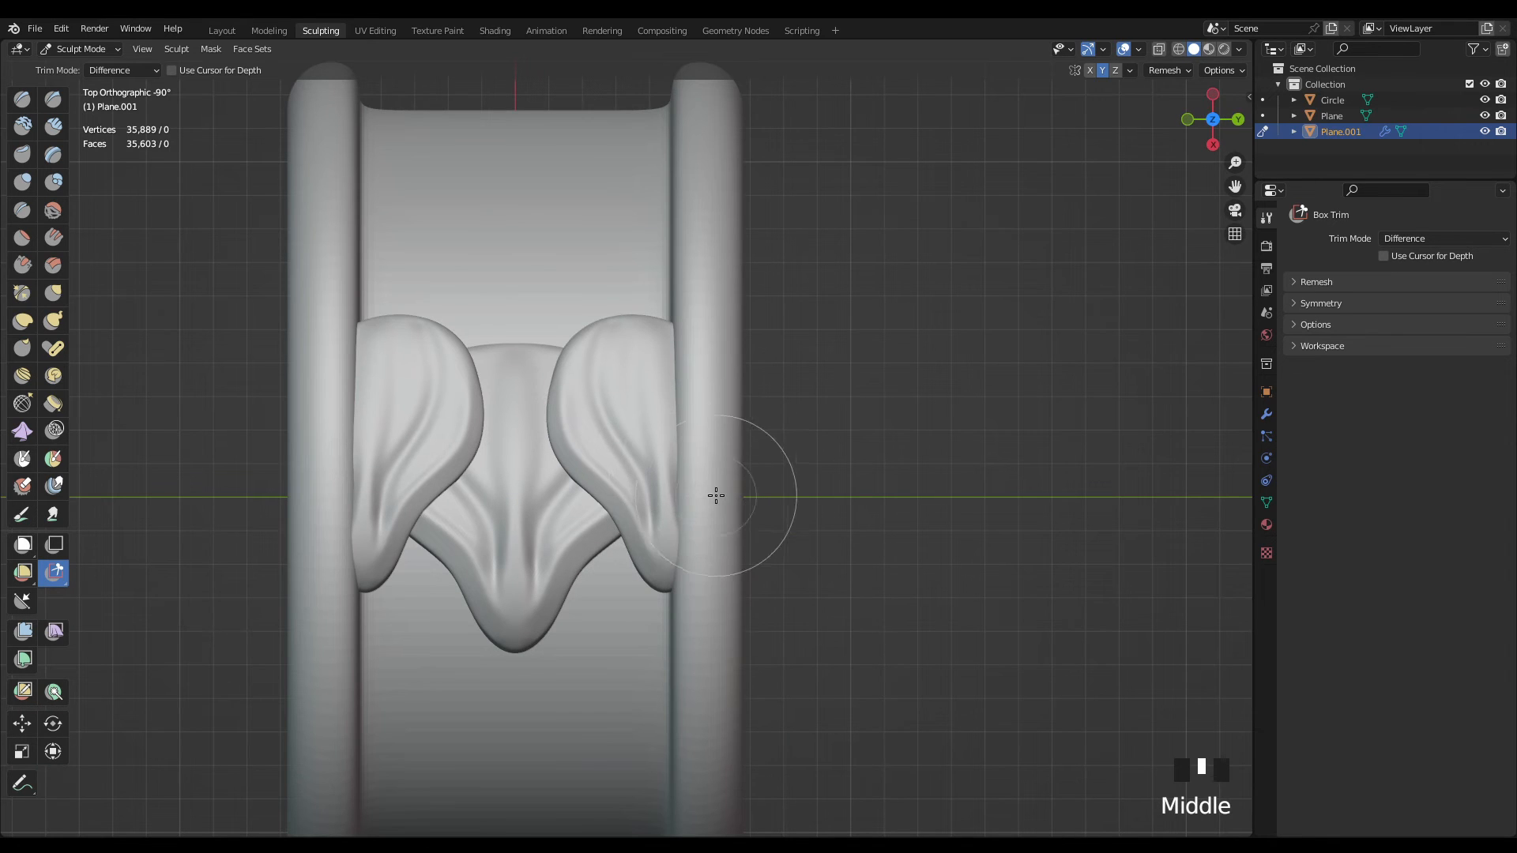
{"action": "left_click", "coordinate": [791, 466]}
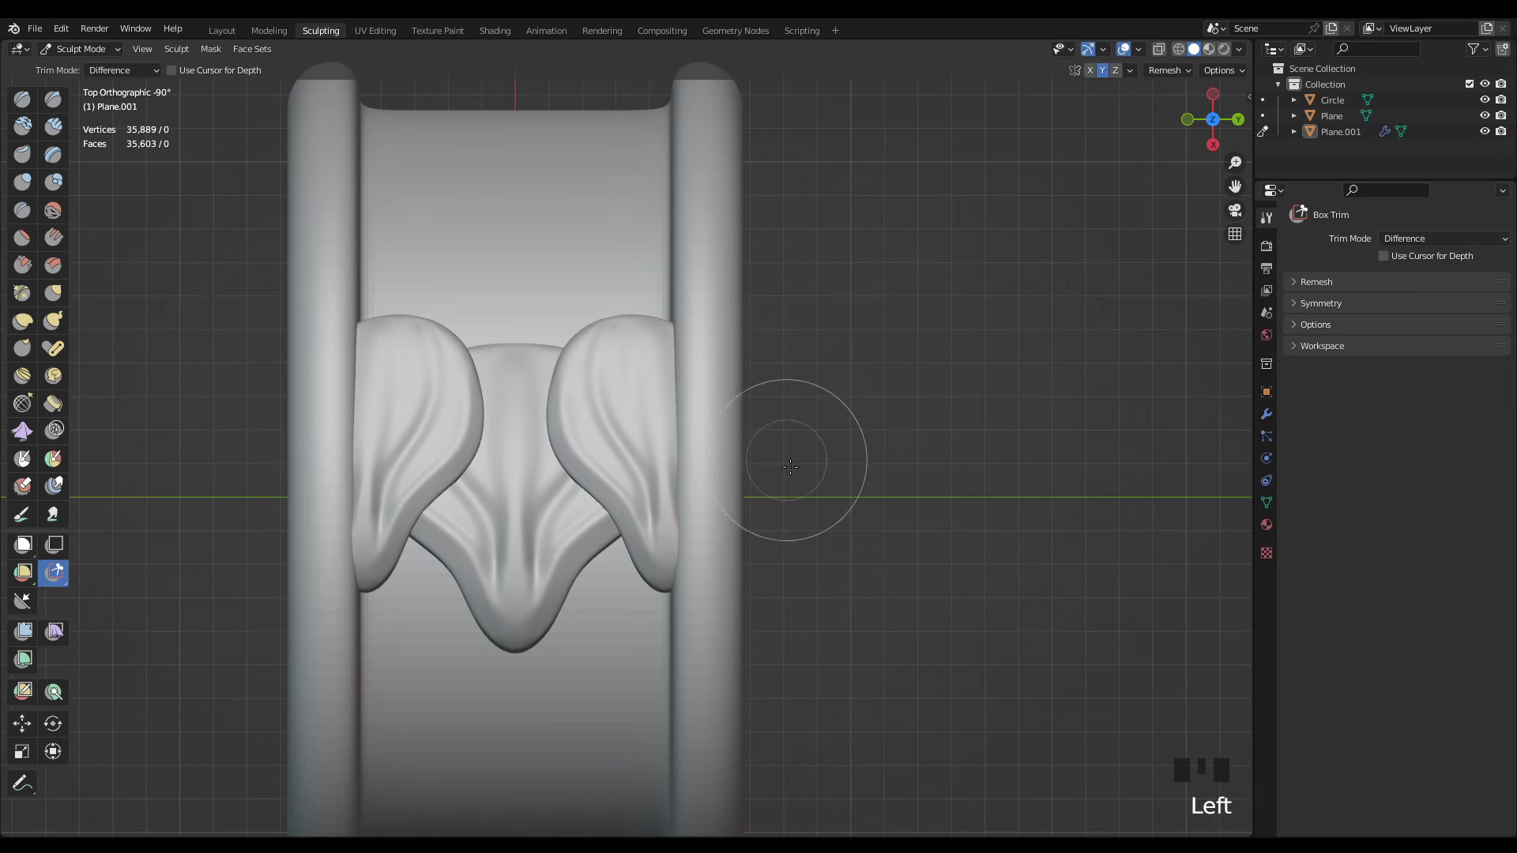
- Push the side petals' rounded back ends down onto the band using Elastic Deform with a 153 px radius
{"action": "middle_click_drag", "start_coordinate": [614, 430], "coordinate": [789, 390]}
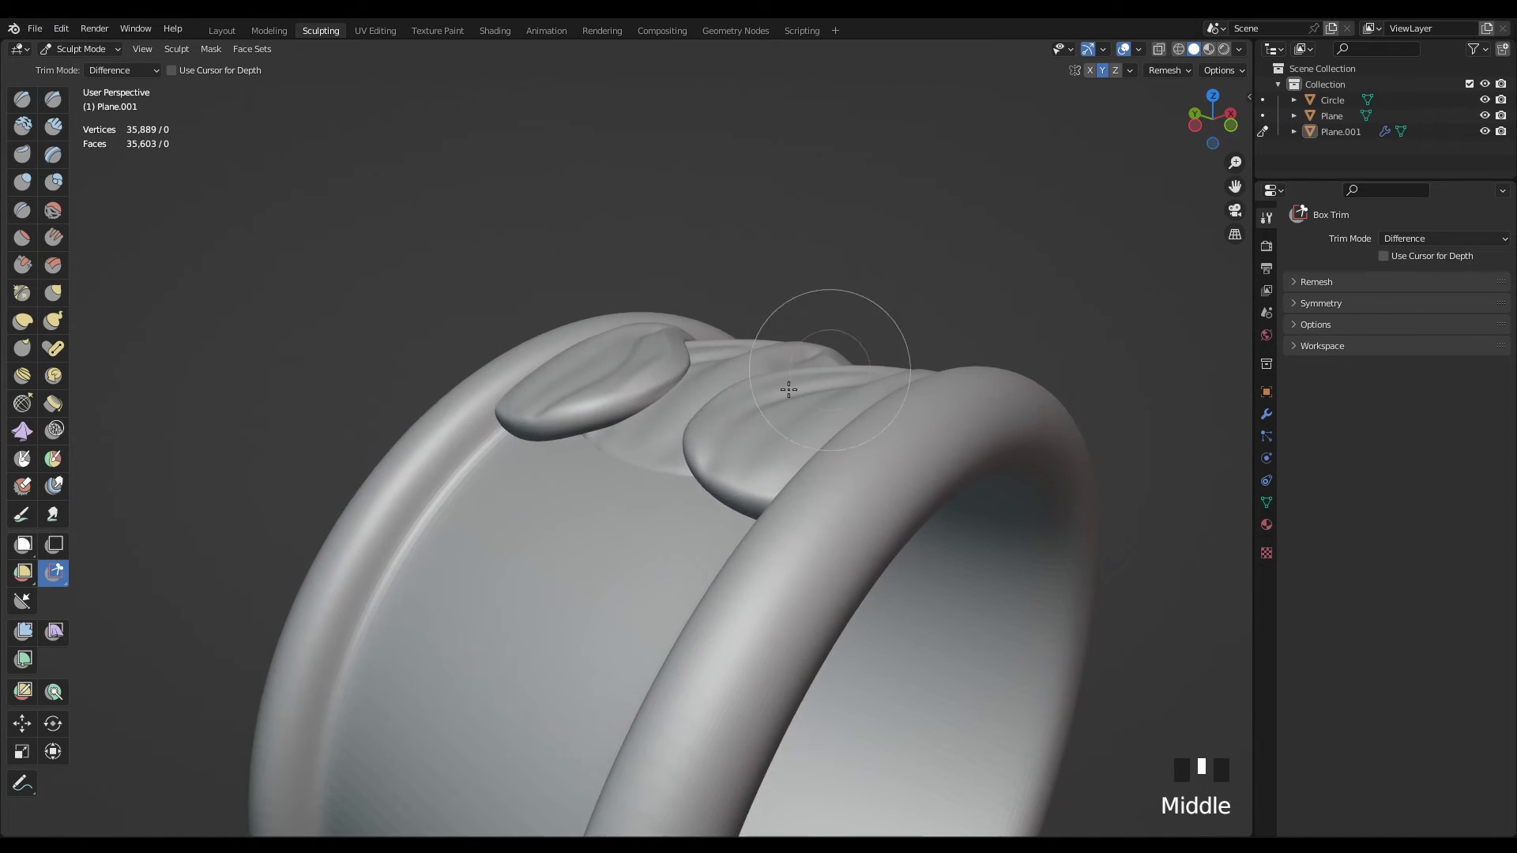
{"action": "scroll", "coordinate": [788, 390], "scroll_direction": "up", "scroll_amount": 2}
{"action": "middle_click_drag", "start_coordinate": [644, 434], "coordinate": [674, 409]}
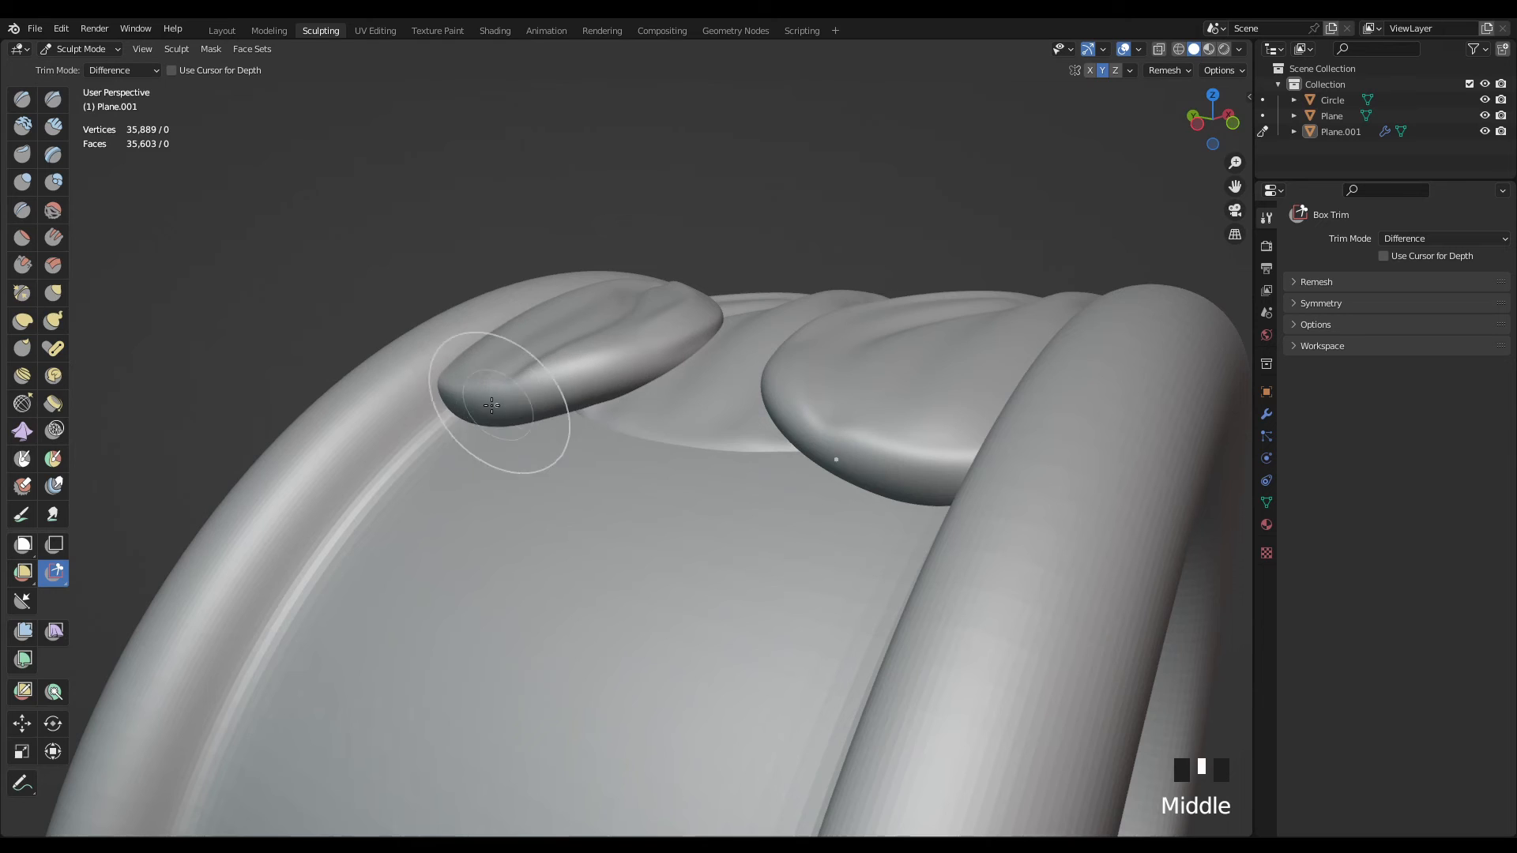
{"action": "scroll", "coordinate": [491, 405], "scroll_direction": "down", "scroll_amount": 1}
{"action": "left_click", "coordinate": [22, 321]}
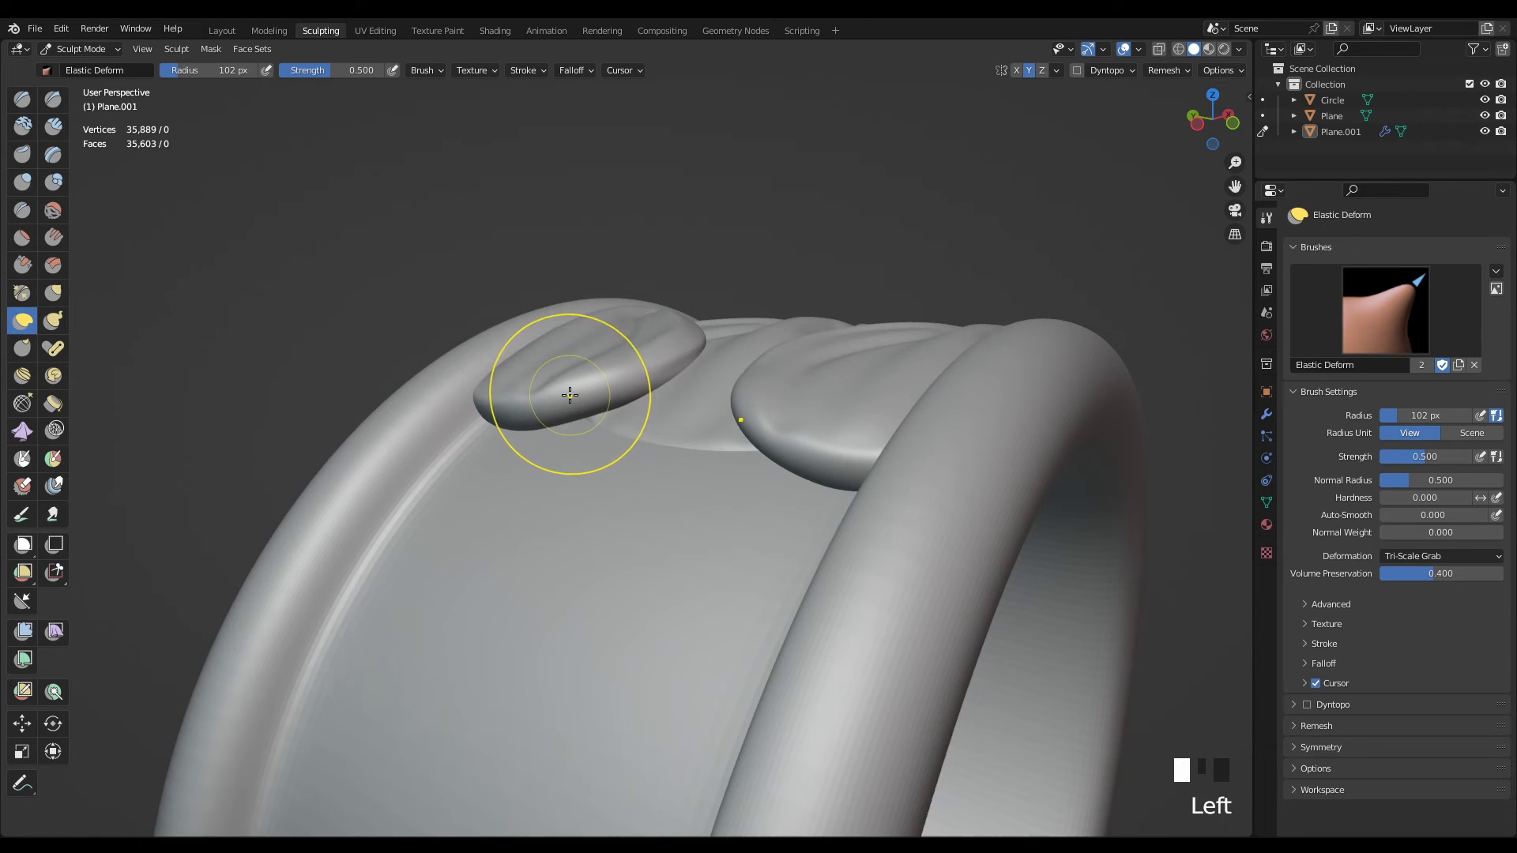
{"action": "key", "text": "bracketright"}
{"action": "mouse_move", "coordinate": [567, 389]}
{"action": "left_mouse_down"}
{"action": "mouse_move", "coordinate": [576, 434]}
{"action": "mouse_move", "coordinate": [491, 467]}
{"action": "mouse_move", "coordinate": [513, 462]}
{"action": "left_mouse_up"}
{"action": "mouse_move", "coordinate": [606, 439]}
{"action": "left_mouse_down"}
{"action": "mouse_move", "coordinate": [611, 458]}
{"action": "mouse_move", "coordinate": [511, 446]}
{"action": "left_mouse_up"}
- Settle the side petals' inner edges against the central petal with Elastic Deform and check the fit from several angles
{"action": "mouse_move", "coordinate": [652, 474]}
{"action": "middle_mouse_down"}
{"action": "mouse_move", "coordinate": [582, 441]}
{"action": "mouse_move", "coordinate": [498, 535]}
{"action": "mouse_move", "coordinate": [438, 572]}
{"action": "mouse_move", "coordinate": [426, 538]}
{"action": "mouse_move", "coordinate": [524, 434]}
{"action": "middle_mouse_up"}
{"action": "scroll", "coordinate": [514, 353], "scroll_direction": "up", "scroll_amount": 2}
{"action": "left_click_drag", "start_coordinate": [515, 352], "coordinate": [499, 340]}
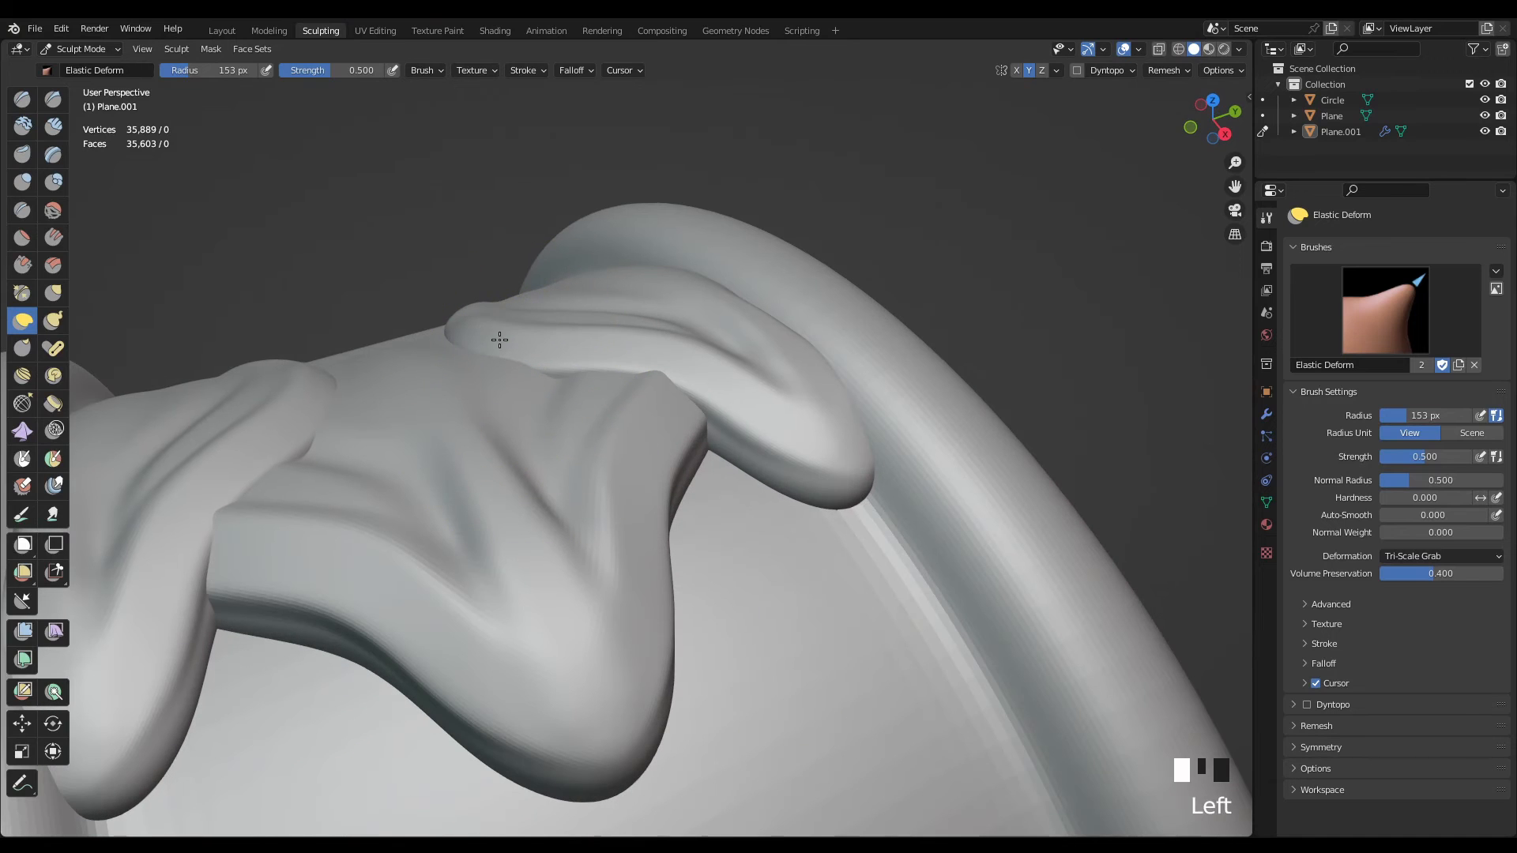
{"action": "scroll", "coordinate": [513, 348], "scroll_direction": "down", "scroll_amount": 1}
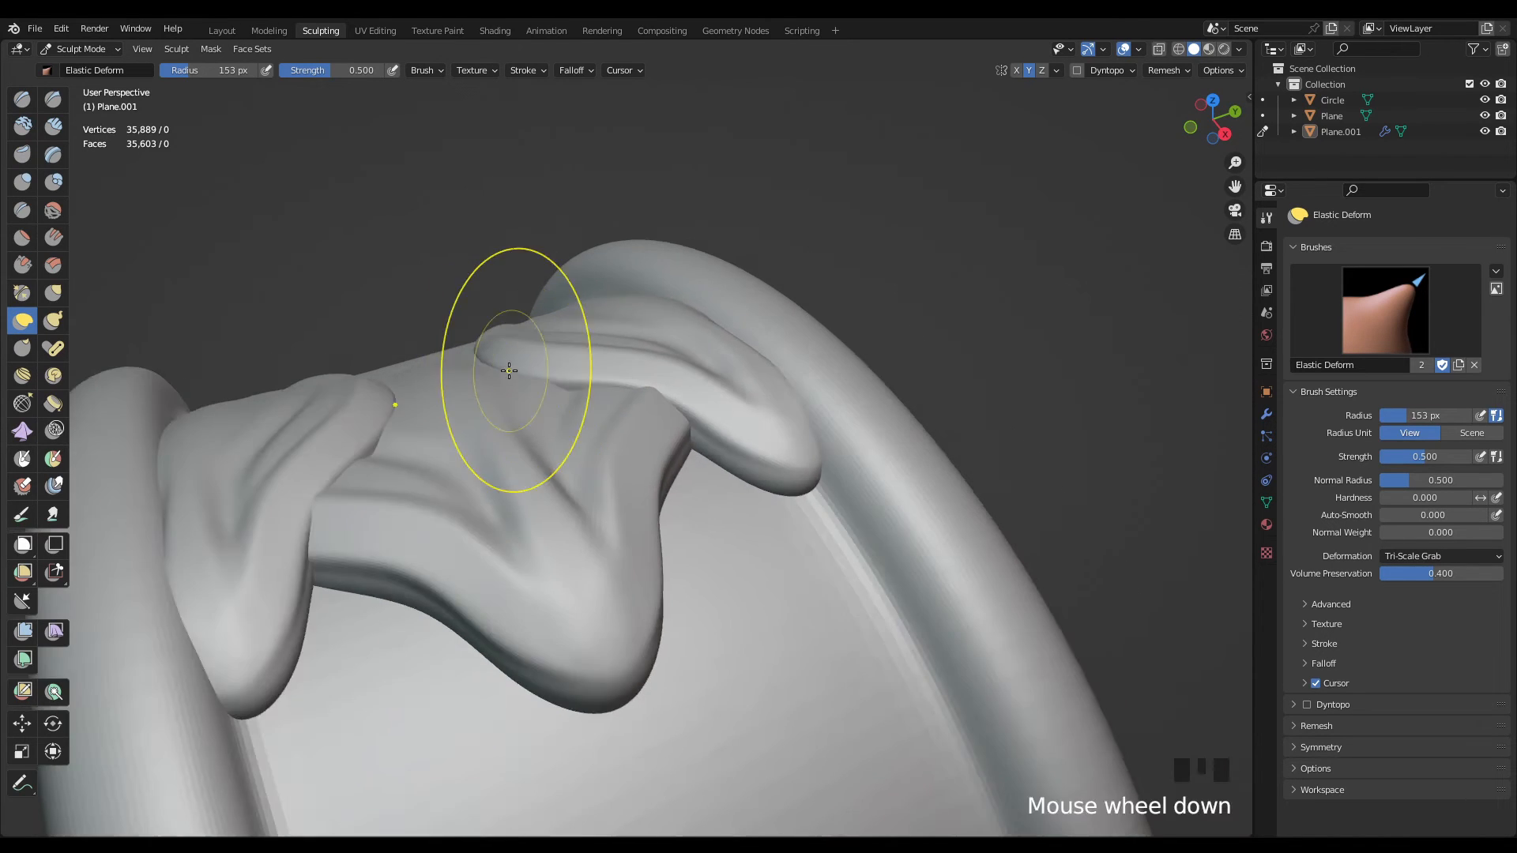
{"action": "middle_click_drag", "start_coordinate": [513, 347], "coordinate": [580, 409]}
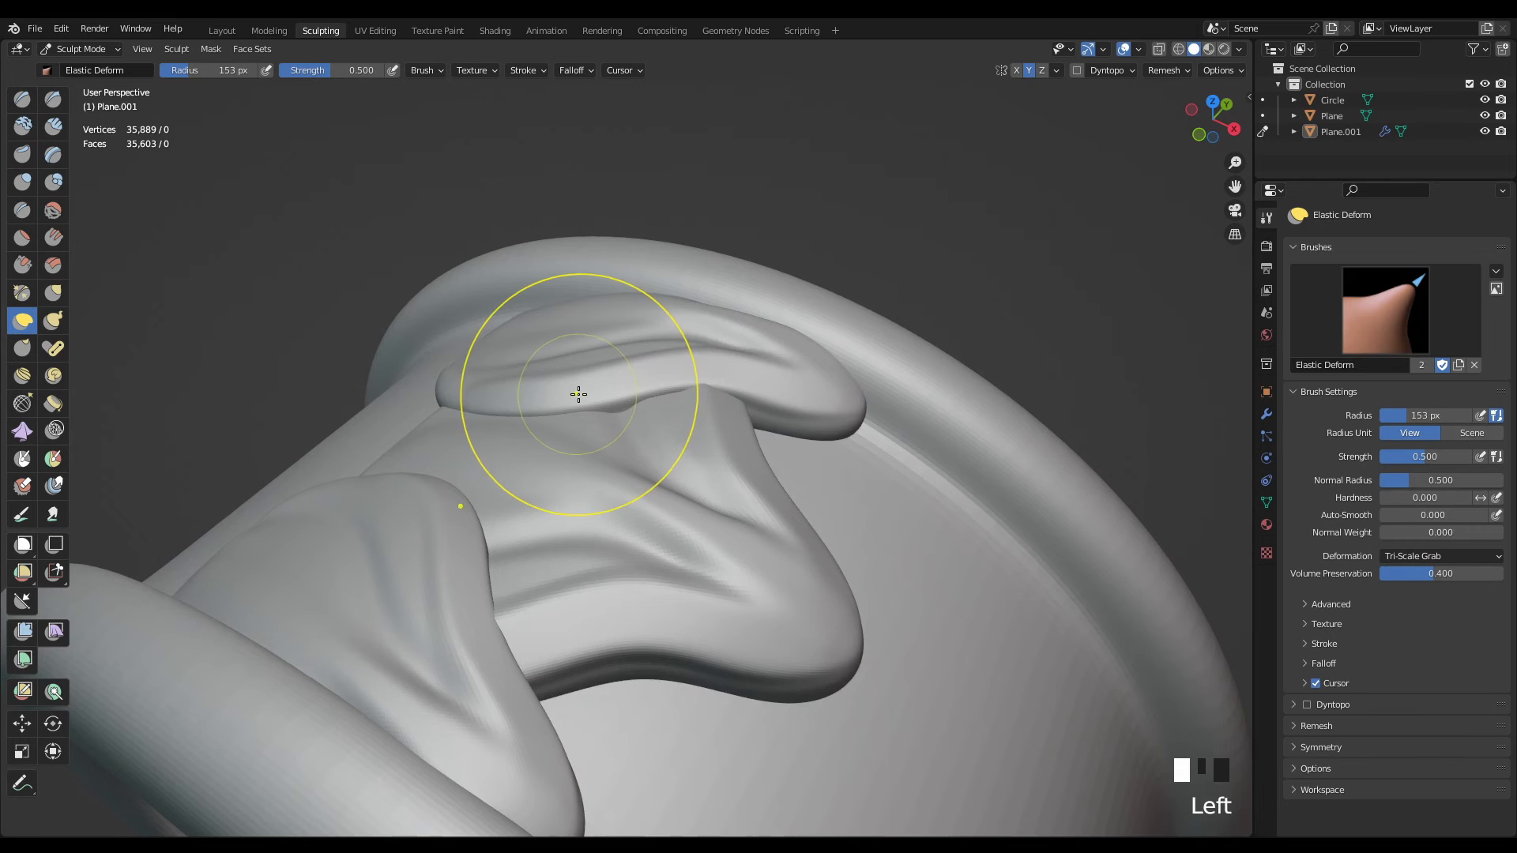
{"action": "mouse_move", "coordinate": [579, 392]}
{"action": "middle_mouse_down"}
{"action": "mouse_move", "coordinate": [582, 443]}
{"action": "mouse_move", "coordinate": [496, 456]}
{"action": "mouse_move", "coordinate": [525, 440]}
{"action": "middle_mouse_up"}
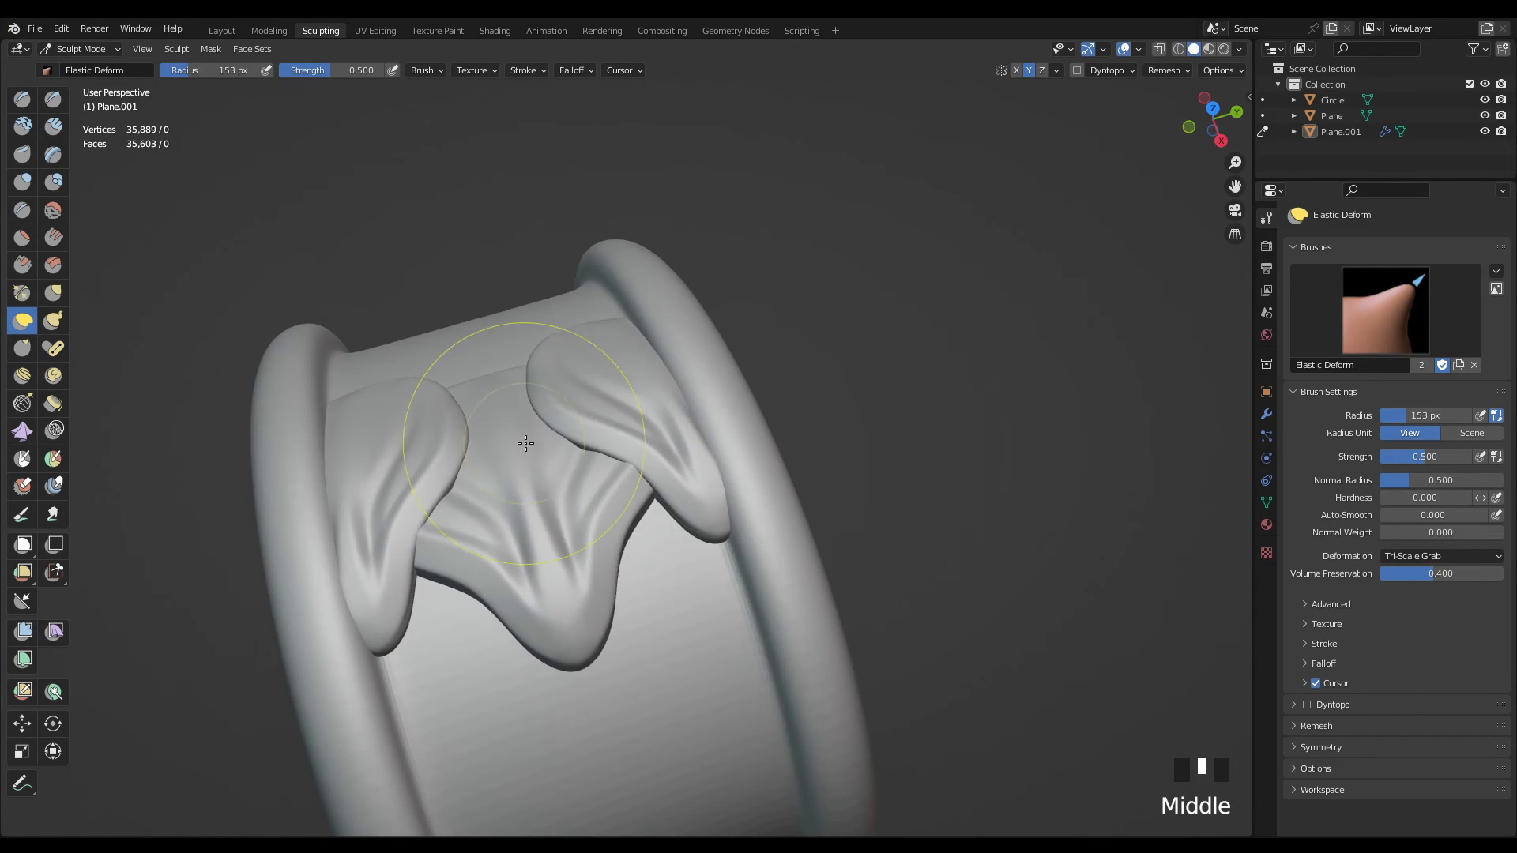
{"action": "scroll", "coordinate": [637, 471], "scroll_direction": "up", "scroll_amount": 2}
{"action": "mouse_move", "coordinate": [636, 471]}
{"action": "middle_mouse_down"}
{"action": "mouse_move", "coordinate": [593, 391]}
{"action": "mouse_move", "coordinate": [647, 430]}
{"action": "mouse_move", "coordinate": [593, 457]}
{"action": "mouse_move", "coordinate": [600, 396]}
{"action": "middle_mouse_up"}
{"action": "scroll", "coordinate": [643, 397], "scroll_direction": "up", "scroll_amount": 1}
{"action": "scroll", "coordinate": [627, 426], "scroll_direction": "down", "scroll_amount": 5}
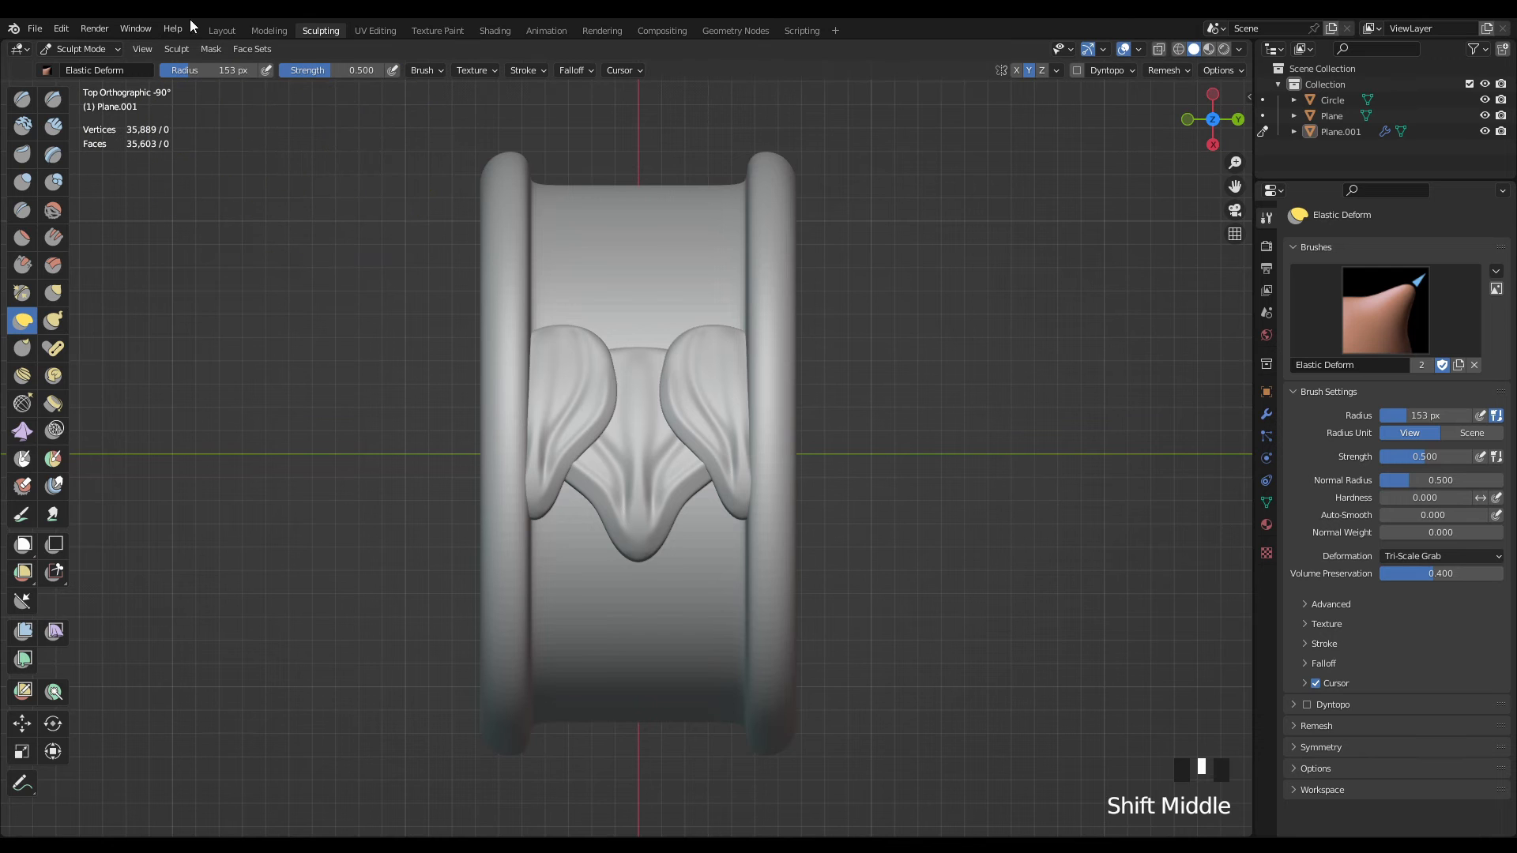
- Return to the Layout workspace and apply the side petals' Mirror modifier
{"action": "left_click", "coordinate": [222, 31]}
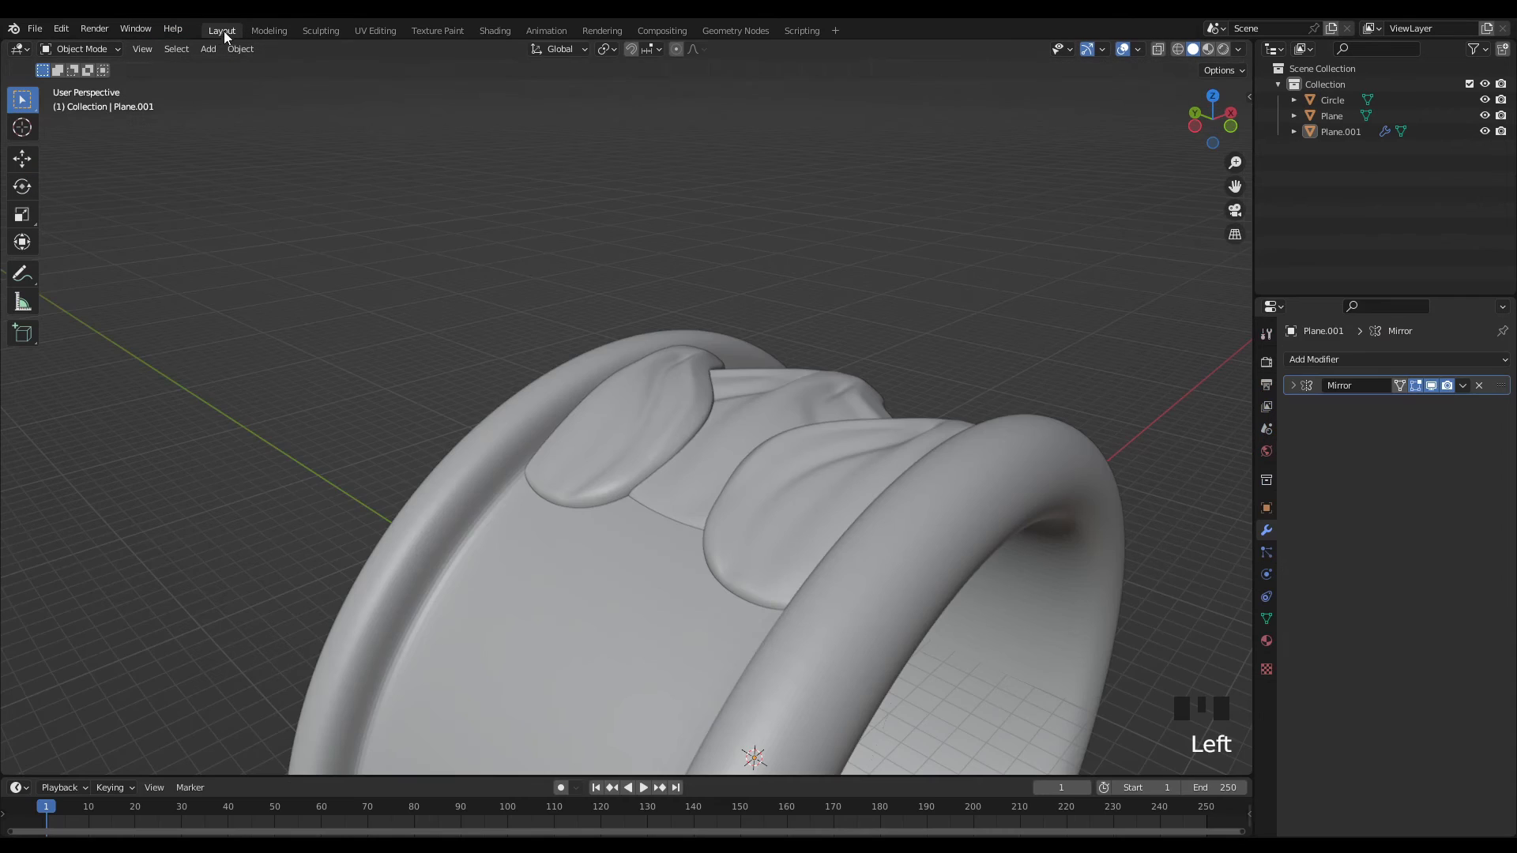
{"action": "scroll", "coordinate": [839, 479], "scroll_direction": "down", "scroll_amount": 2}
{"action": "middle_click_drag", "start_coordinate": [860, 448], "coordinate": [747, 417]}
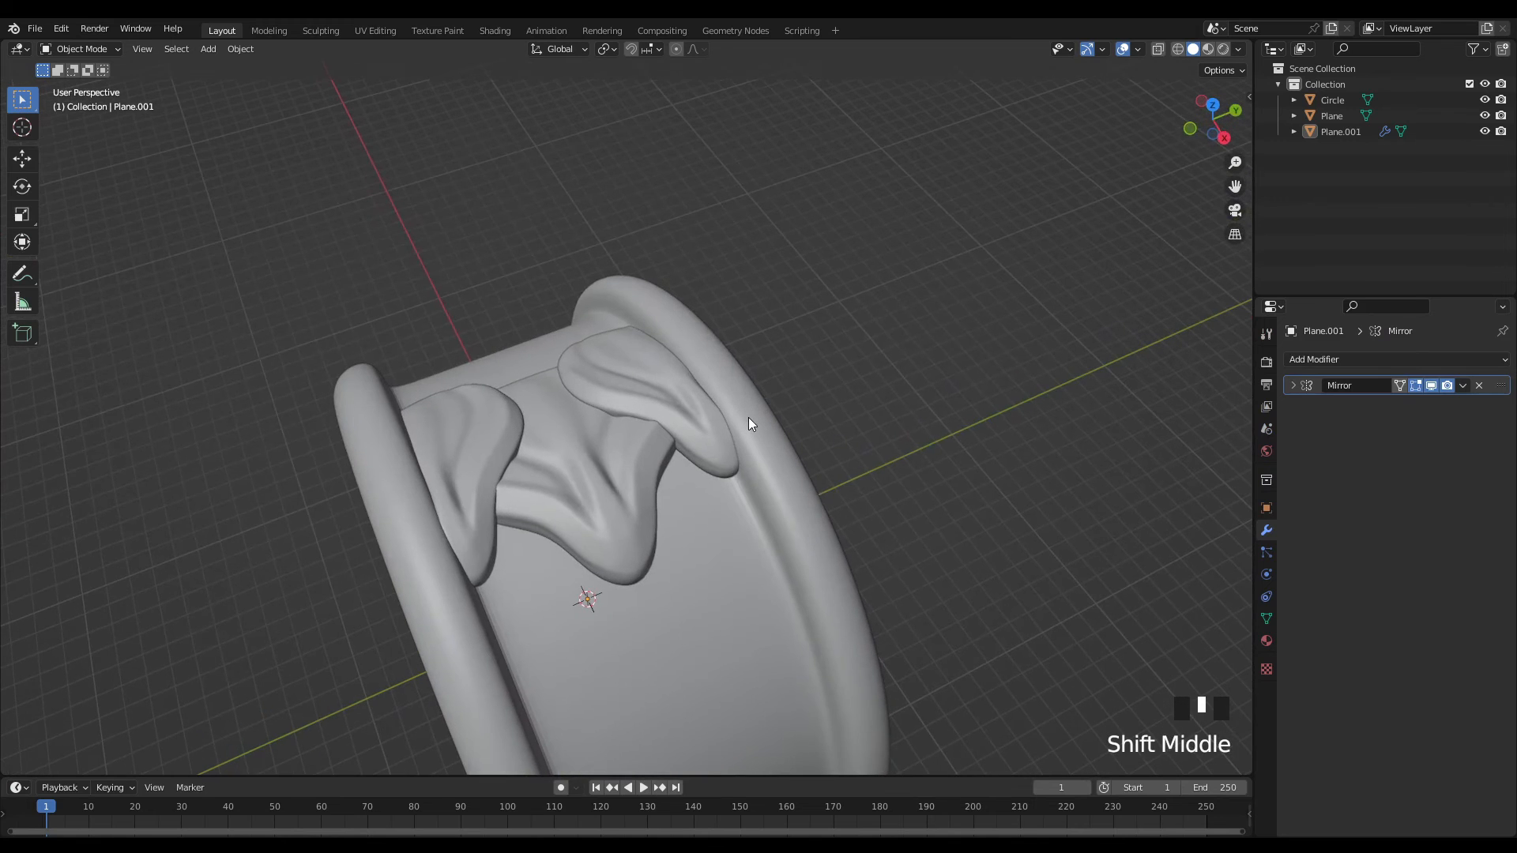
{"action": "left_click", "coordinate": [1463, 386]}
{"action": "left_click", "coordinate": [1445, 405]}
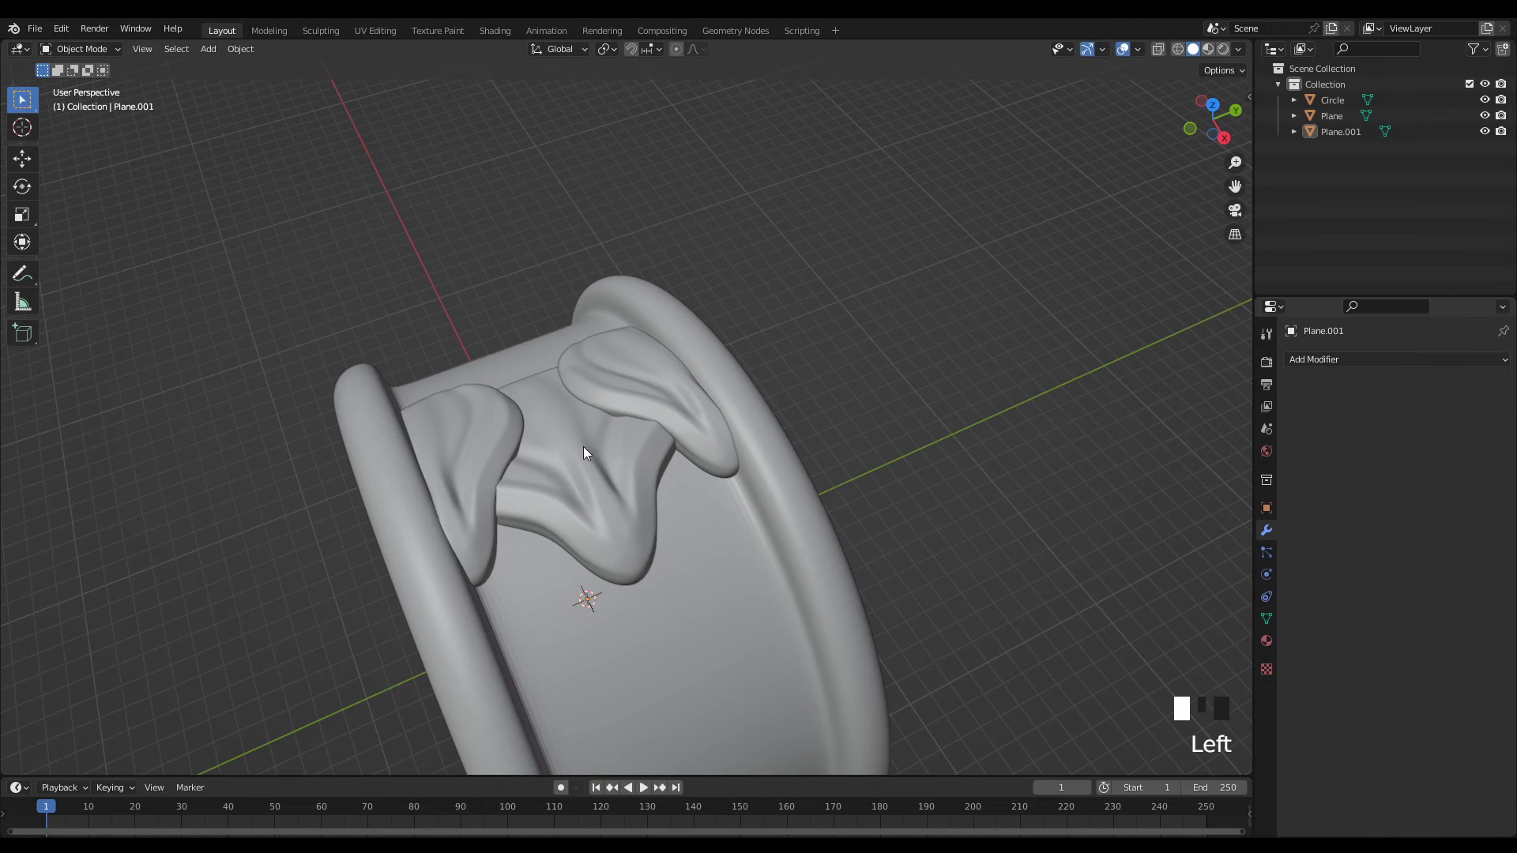
- Select the side petals and enable the Statistics overlay in the viewport
{"action": "left_click", "coordinate": [656, 411]}
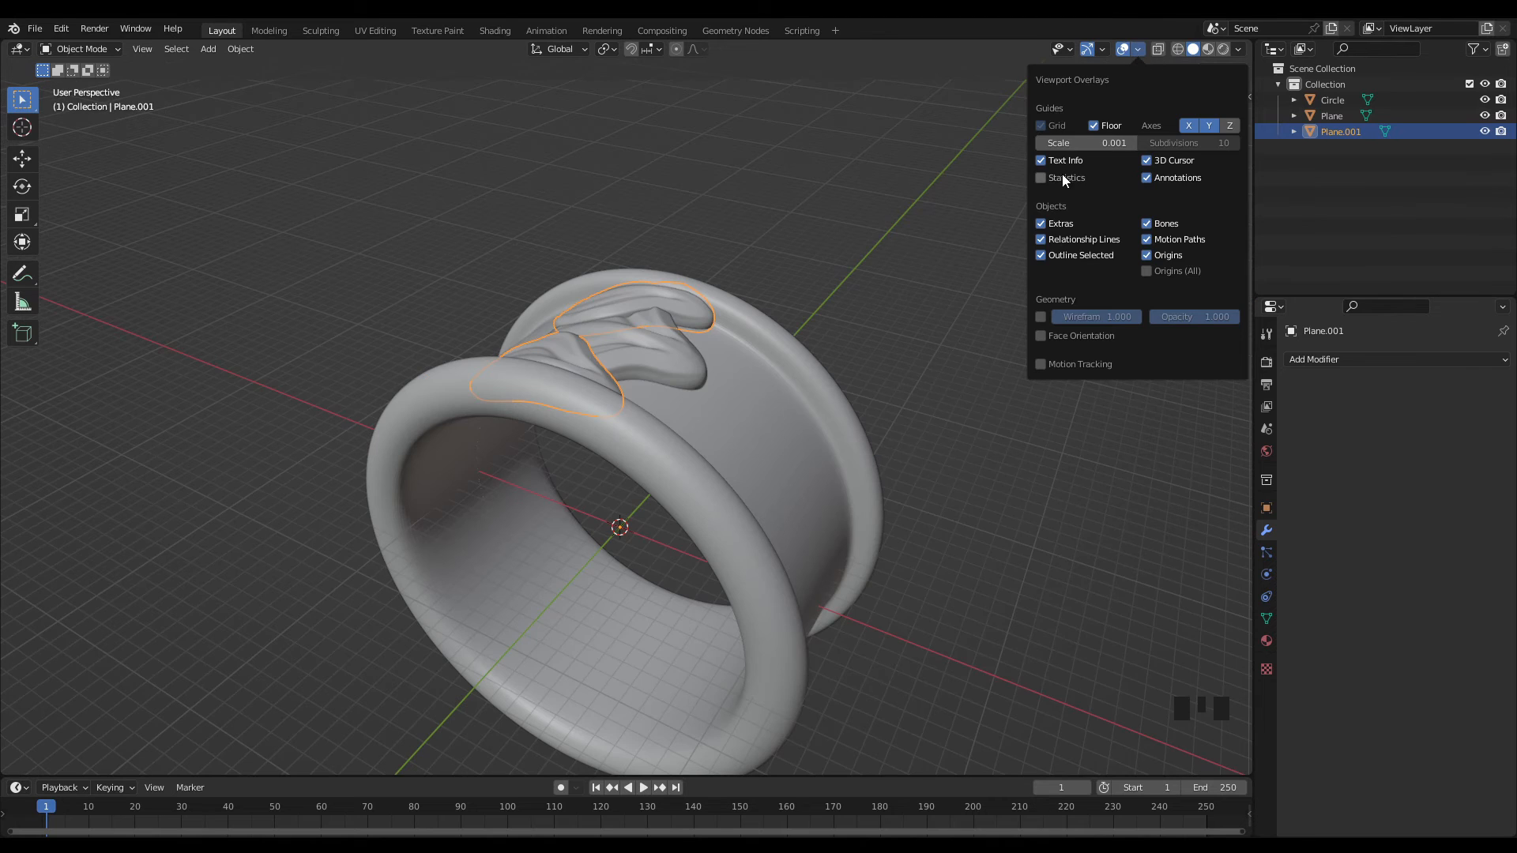
{"action": "left_click", "coordinate": [1048, 177]}
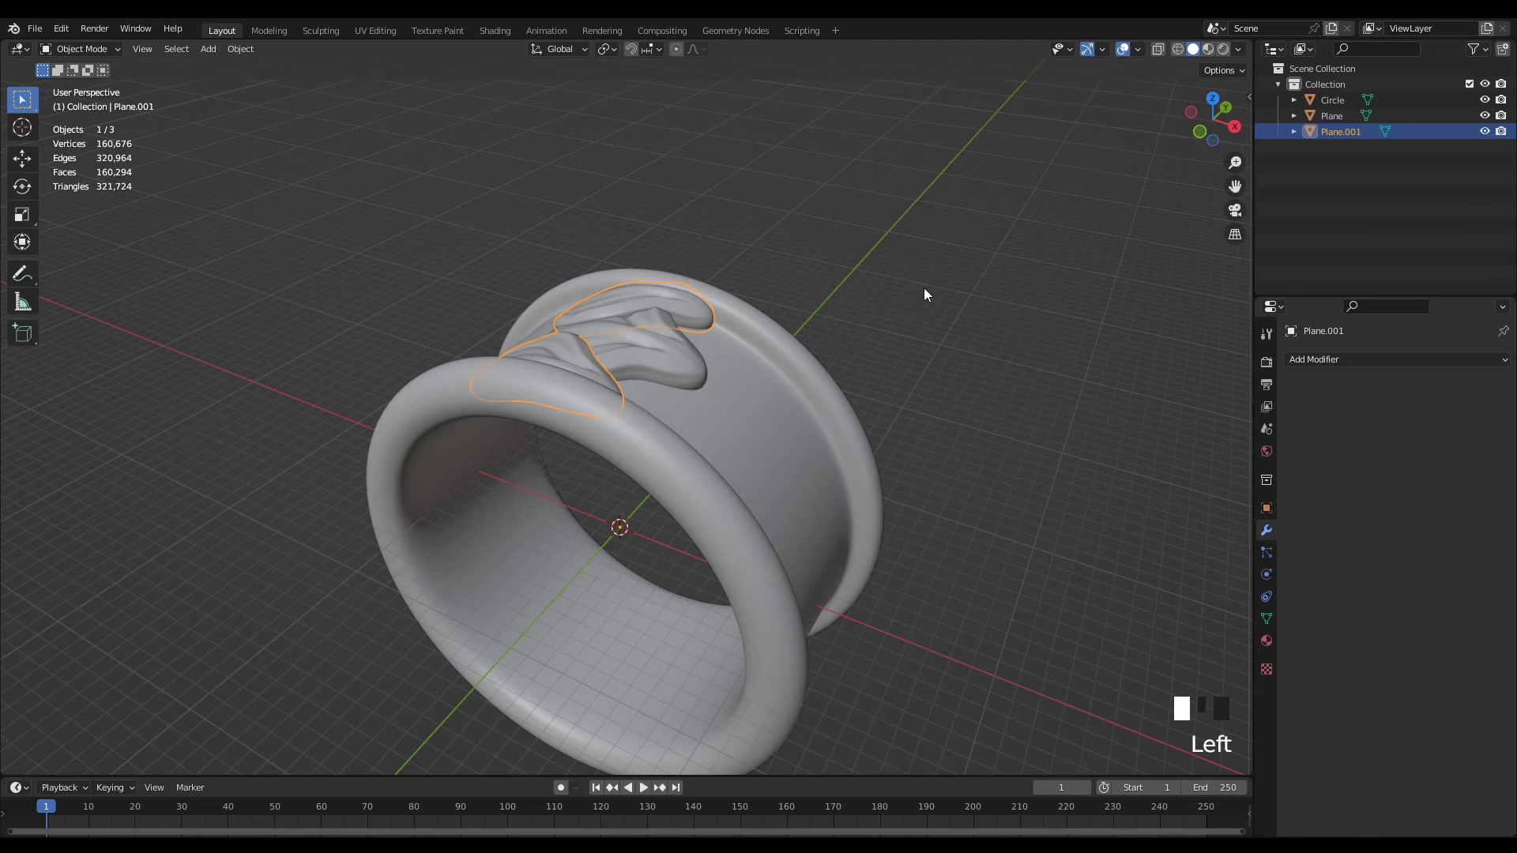
{"action": "middle_click_drag", "start_coordinate": [925, 294], "coordinate": [836, 382]}
{"action": "scroll", "coordinate": [687, 376], "scroll_direction": "up", "scroll_amount": 2}
{"action": "middle_click_drag", "start_coordinate": [687, 376], "coordinate": [757, 359]}
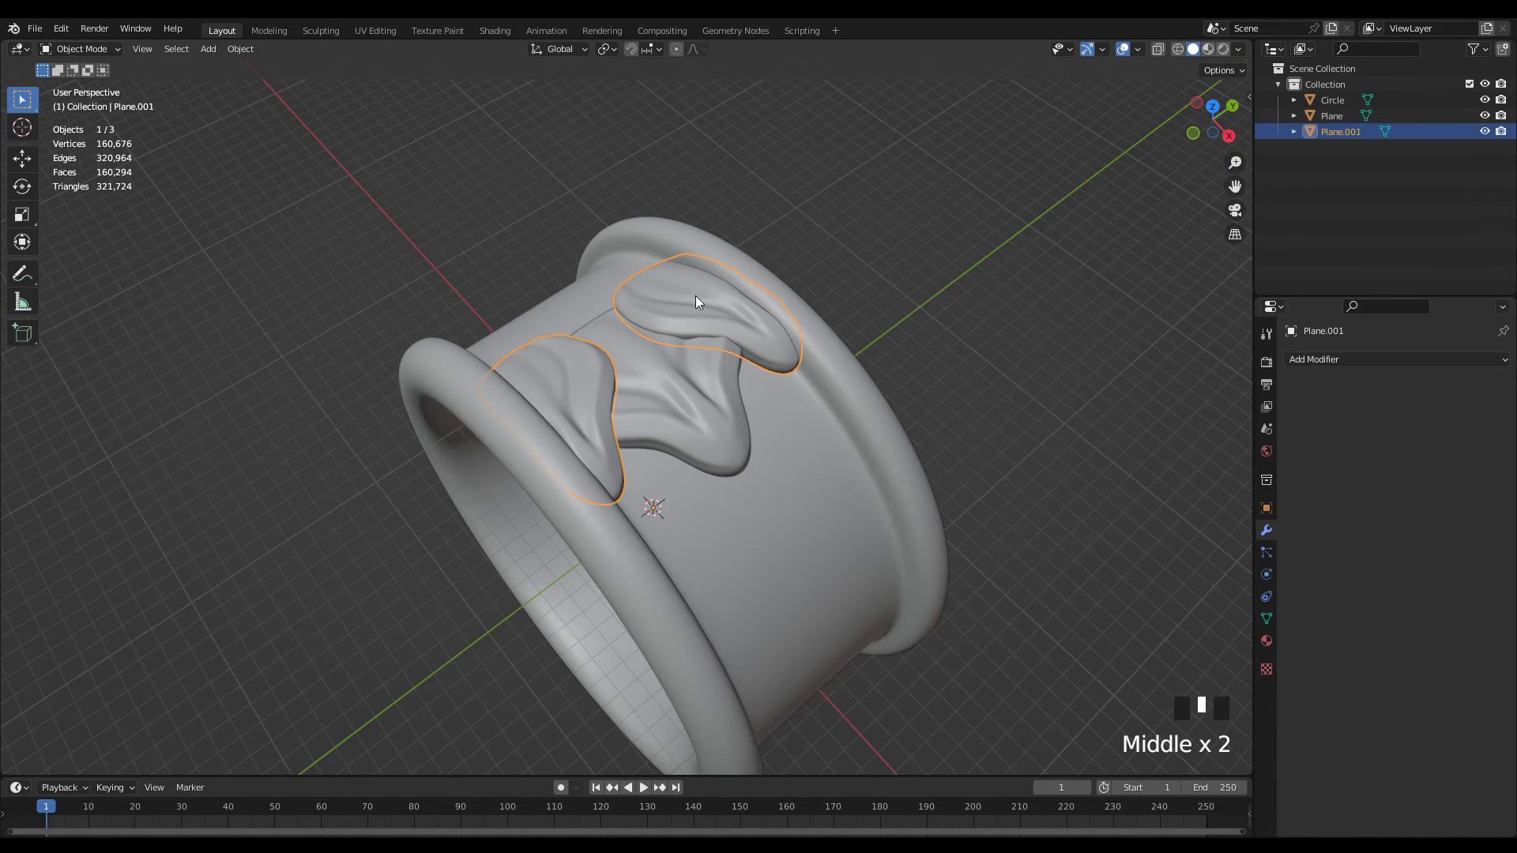
- Add a Decimate modifier to the side petals and set its collapse ratio to 0.5
{"action": "left_click", "coordinate": [1324, 362]}
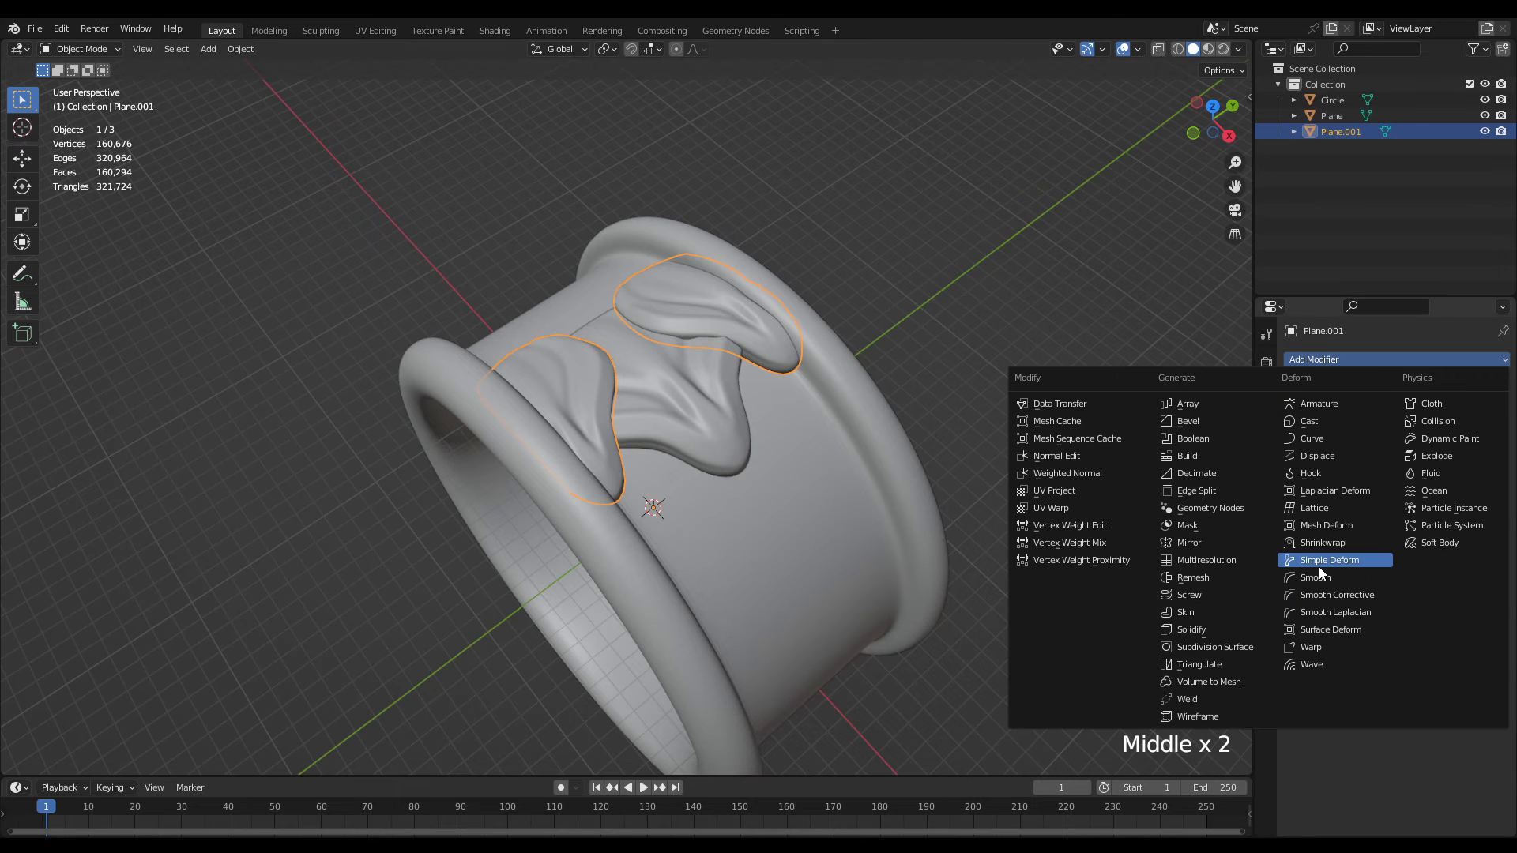
{"action": "left_click", "coordinate": [1211, 474]}
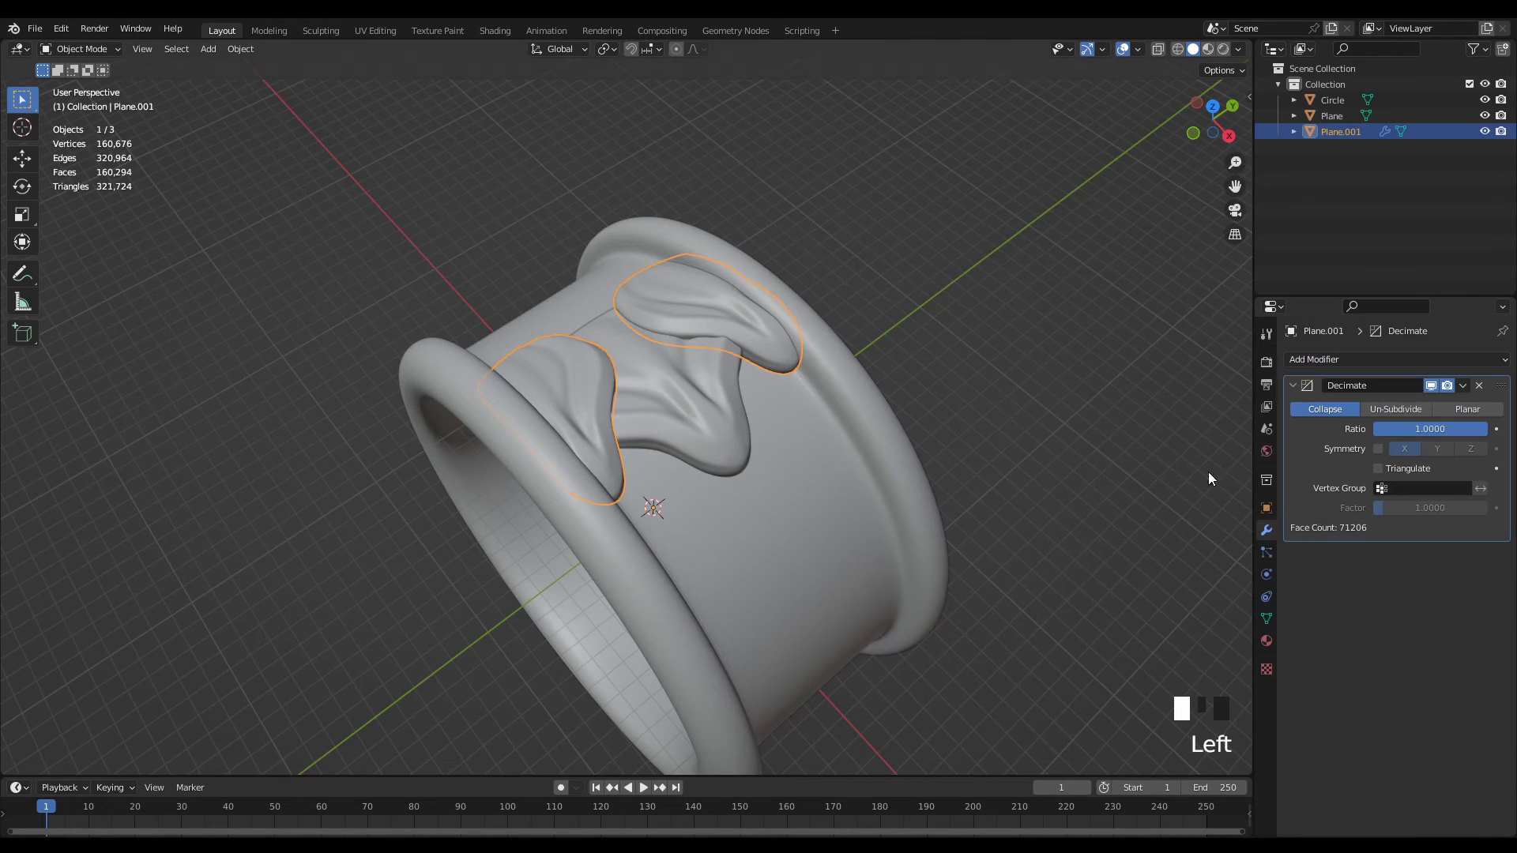
{"action": "double_click", "coordinate": [1434, 430]}
{"action": "key", "text": "BackSpace"}
{"action": "type", "text": ".5"}
{"action": "key", "text": "Return"}
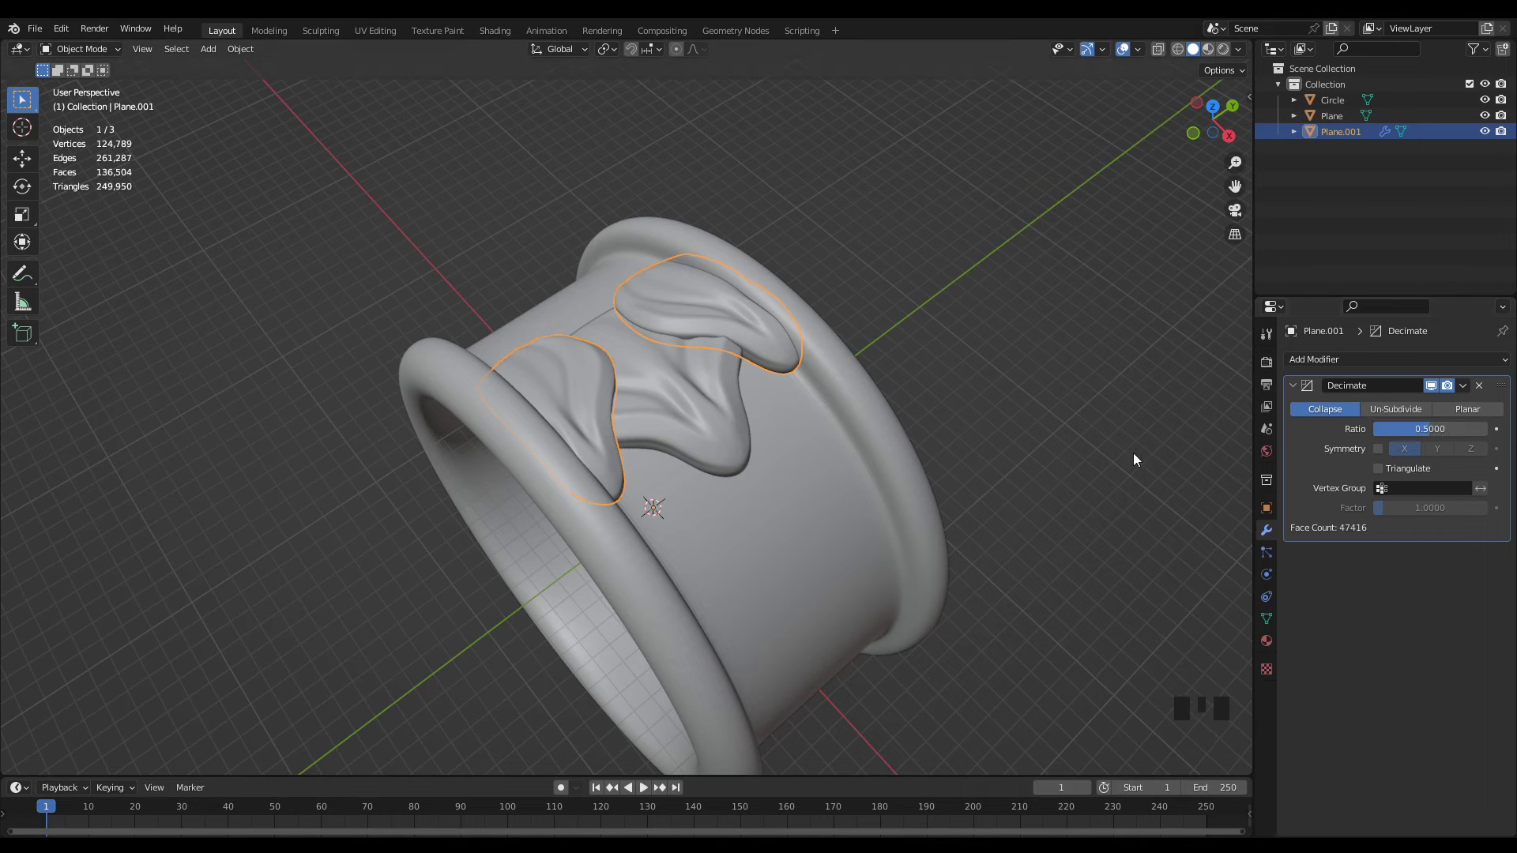
- Set the side petals' Decimate ratio to 0.3 and apply the modifier
{"action": "double_click", "coordinate": [1446, 431]}
{"action": "type", "text": ".3"}
{"action": "key", "text": "Return"}
{"action": "middle_click_drag", "start_coordinate": [977, 375], "coordinate": [931, 402]}
{"action": "scroll", "coordinate": [922, 457], "scroll_direction": "up", "scroll_amount": 2}
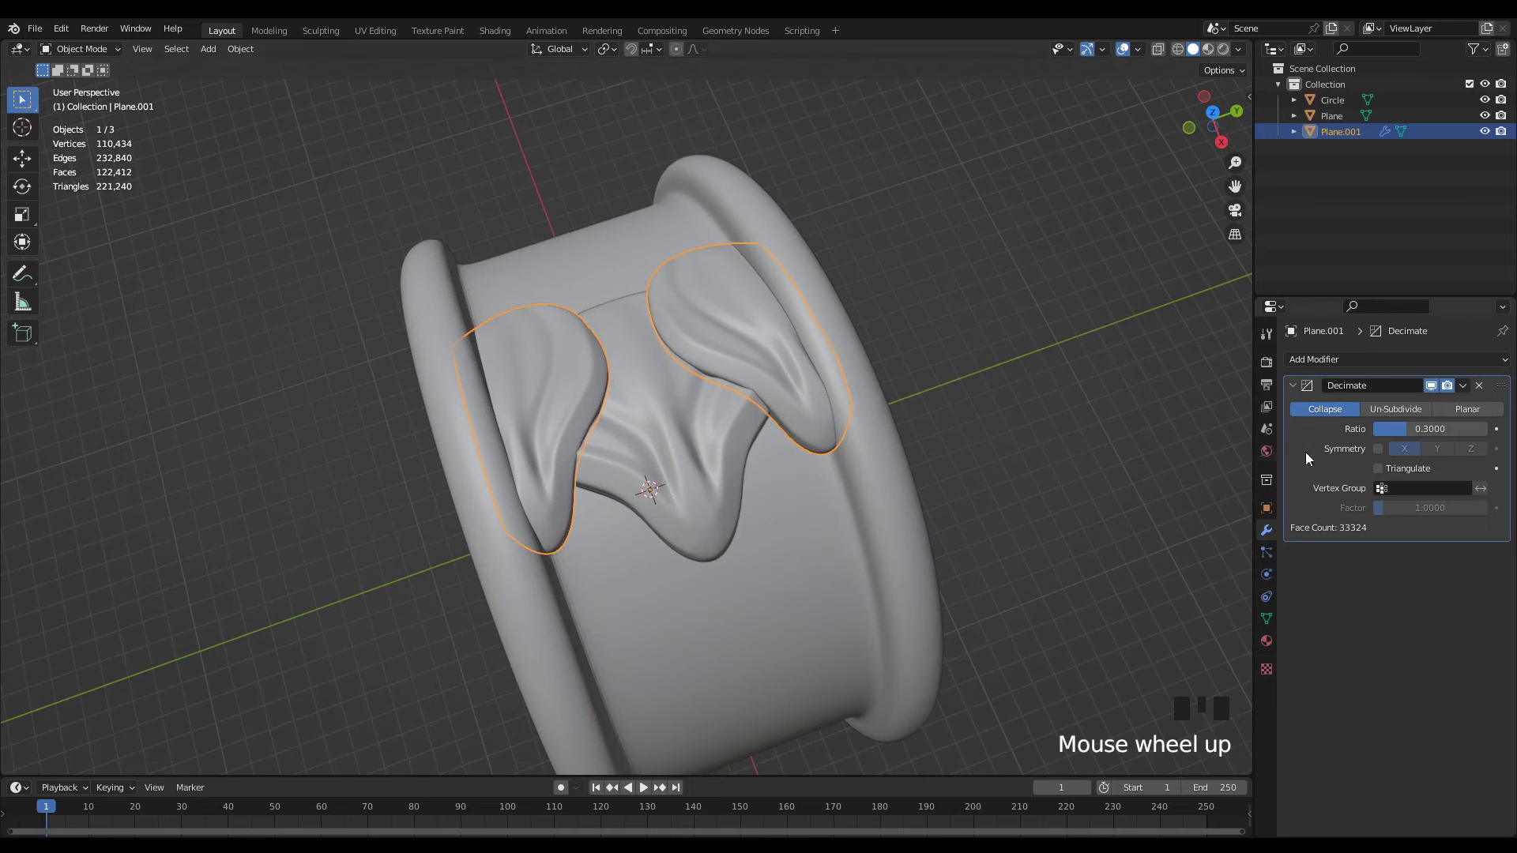
{"action": "left_click", "coordinate": [1462, 387]}
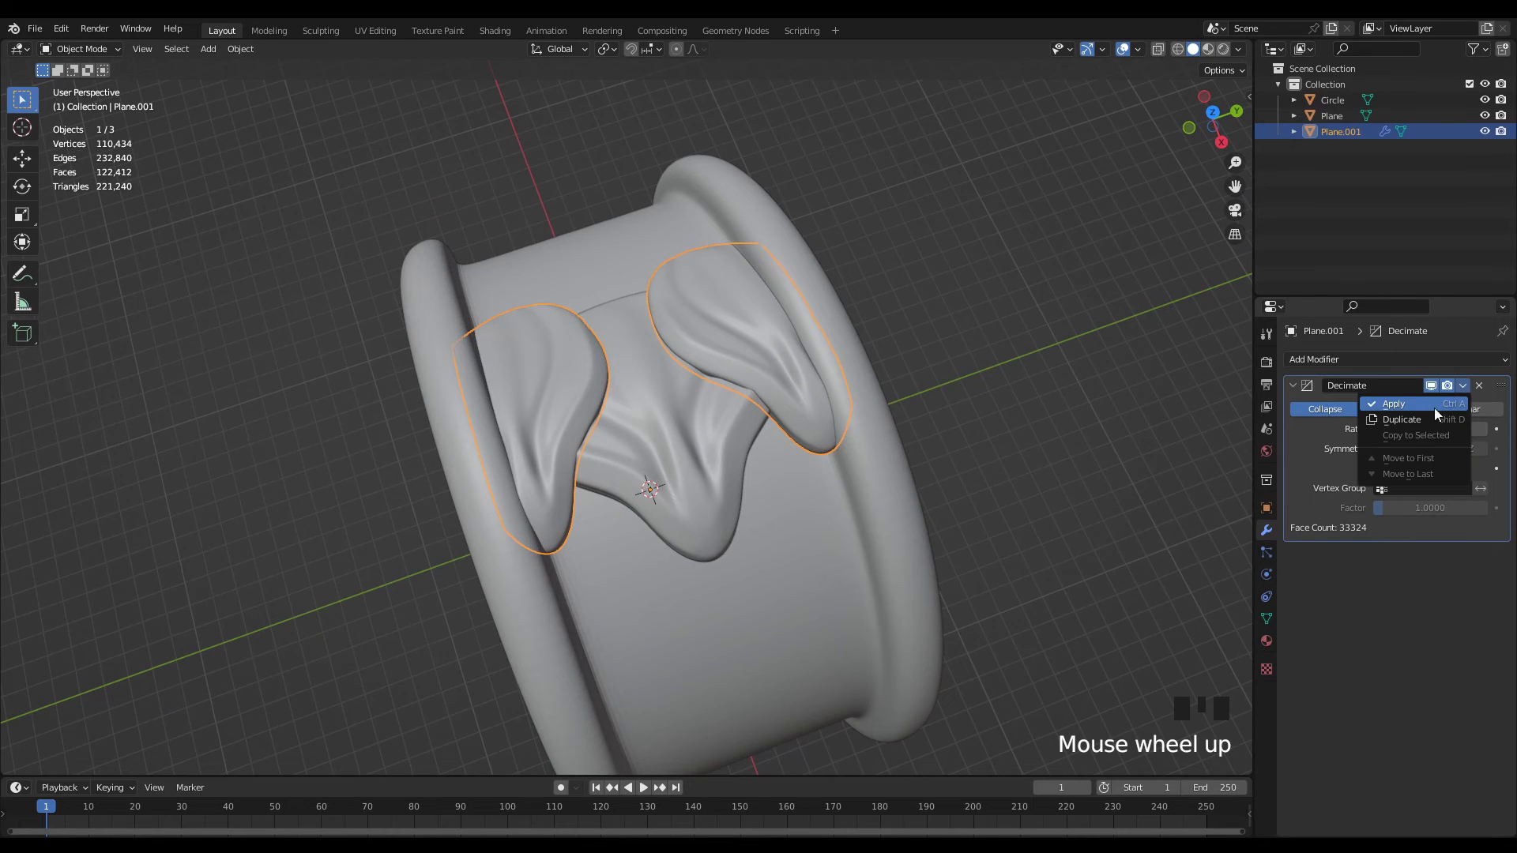
{"action": "left_click", "coordinate": [1394, 404]}
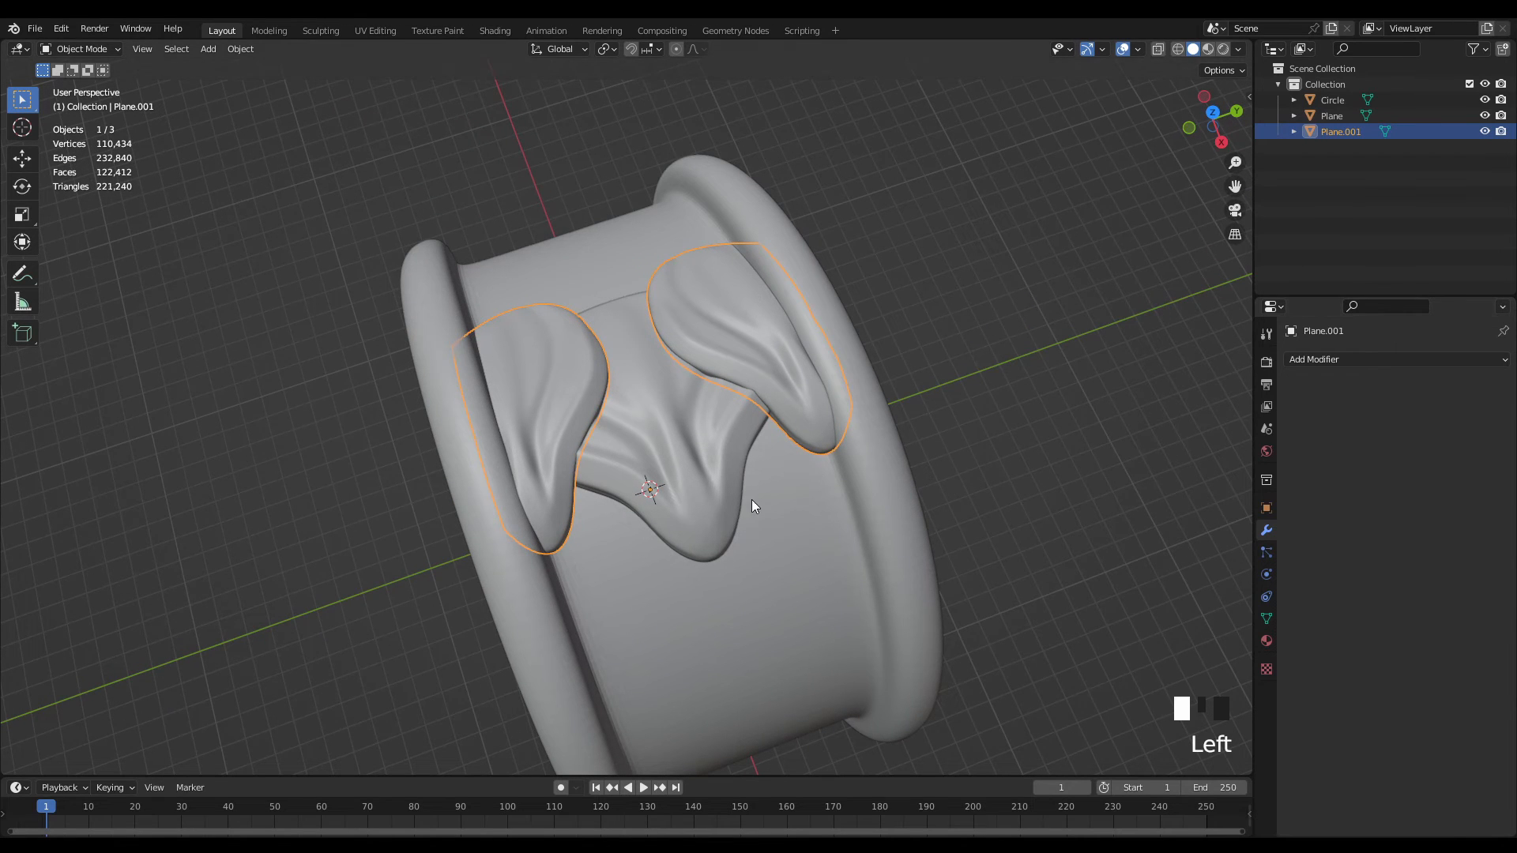
- Add a Decimate modifier with a ratio of 0.3 to the central petal and apply it
{"action": "middle_click_drag", "start_coordinate": [751, 505], "coordinate": [803, 485]}
{"action": "left_click", "coordinate": [700, 436]}
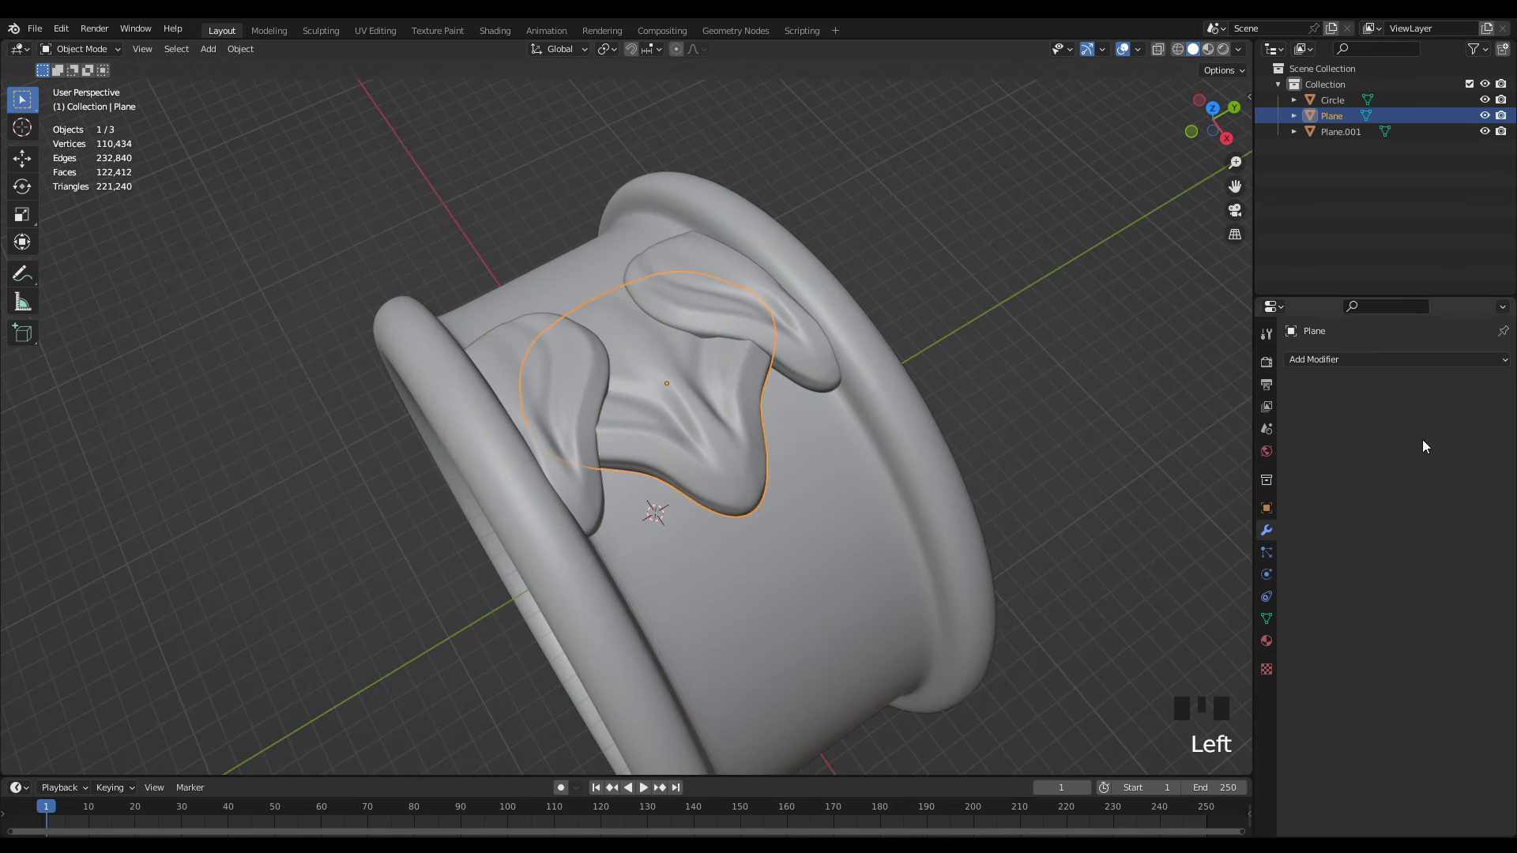
{"action": "left_click", "coordinate": [1443, 363]}
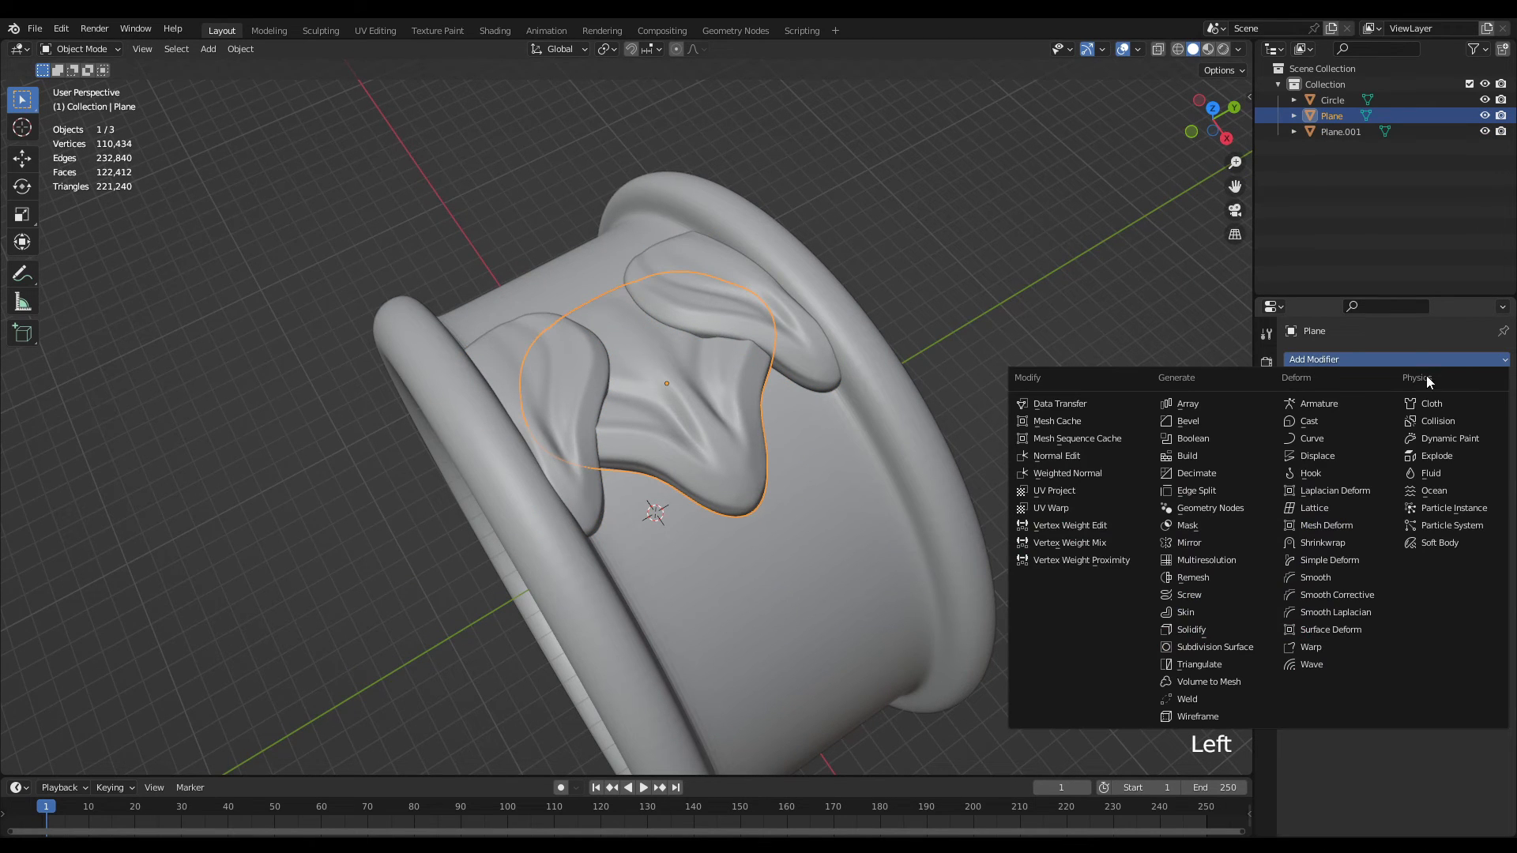
{"action": "left_click", "coordinate": [1206, 475]}
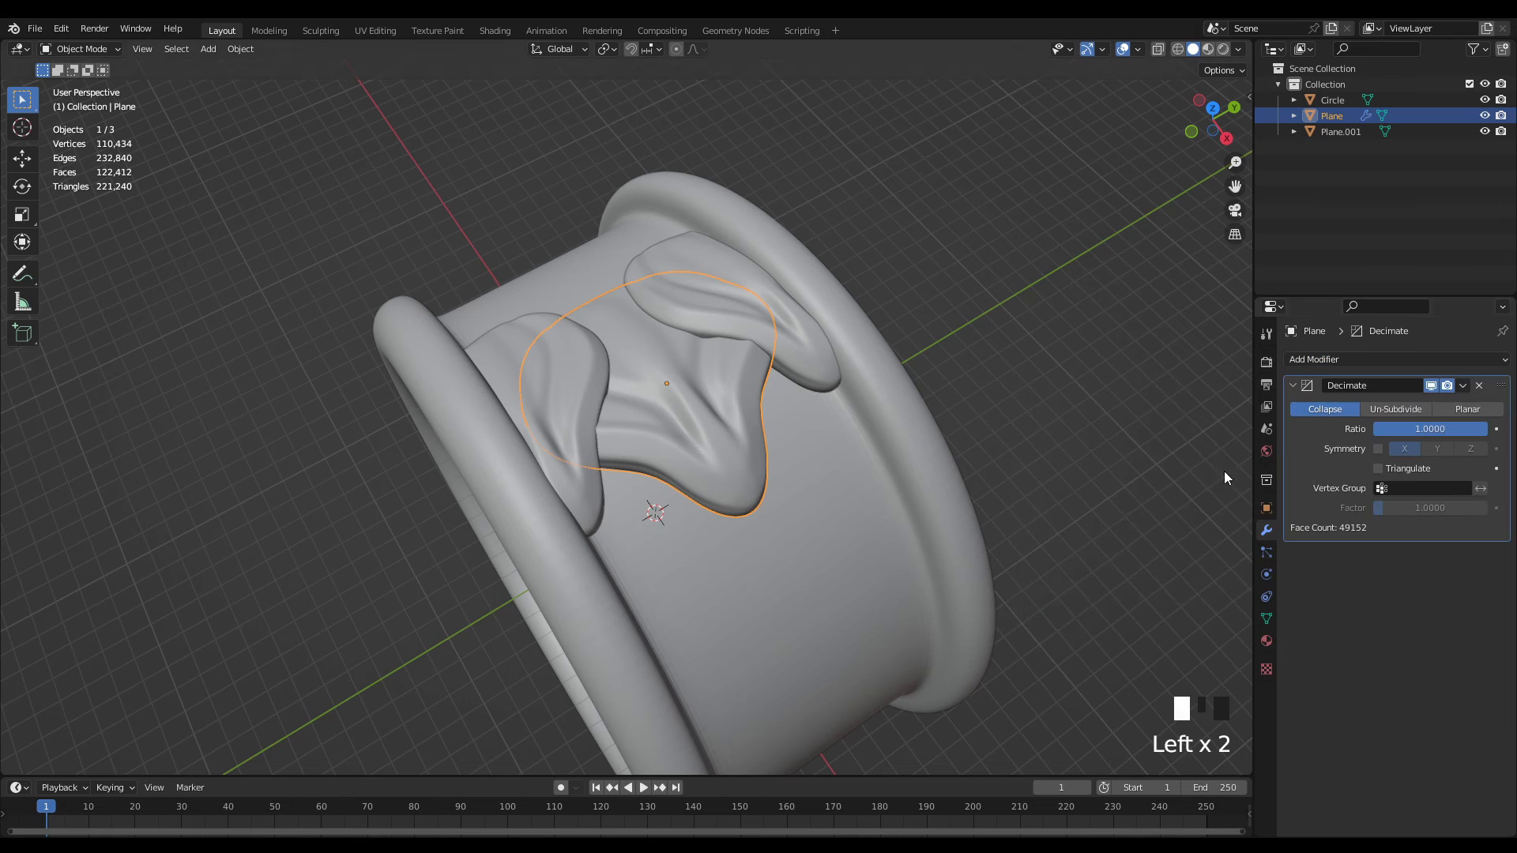
{"action": "left_click", "coordinate": [1442, 430]}
{"action": "type", "text": ".3"}
{"action": "key", "text": "Return"}
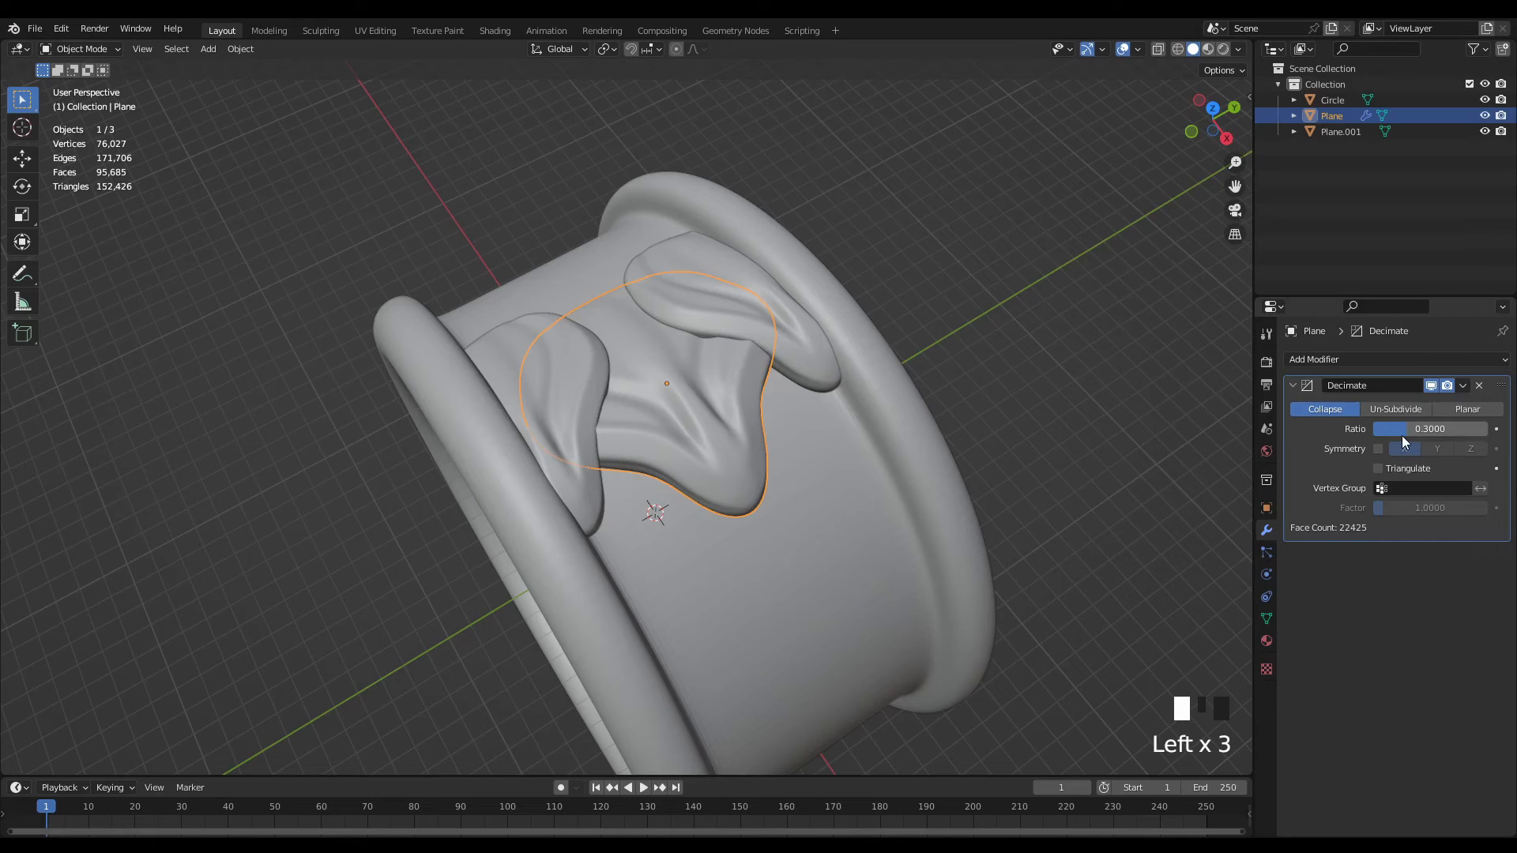
{"action": "left_click", "coordinate": [1464, 386]}
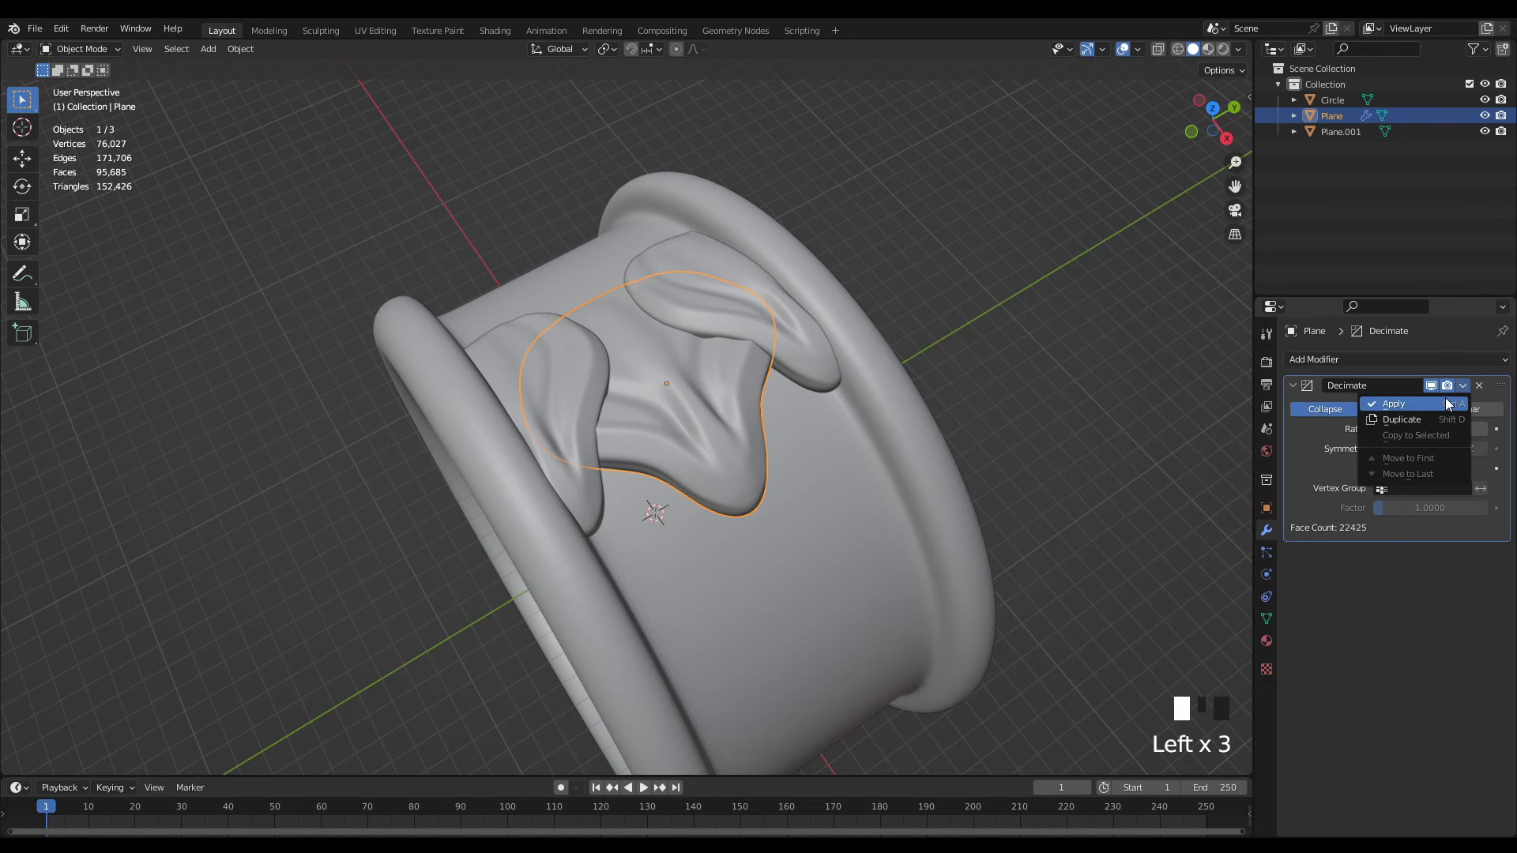
{"action": "left_click", "coordinate": [1449, 403]}
- Join the central petal and the side petals into a single object
{"action": "scroll", "coordinate": [839, 491], "scroll_direction": "down", "scroll_amount": 3}
{"action": "middle_click_drag", "start_coordinate": [839, 492], "coordinate": [927, 430]}
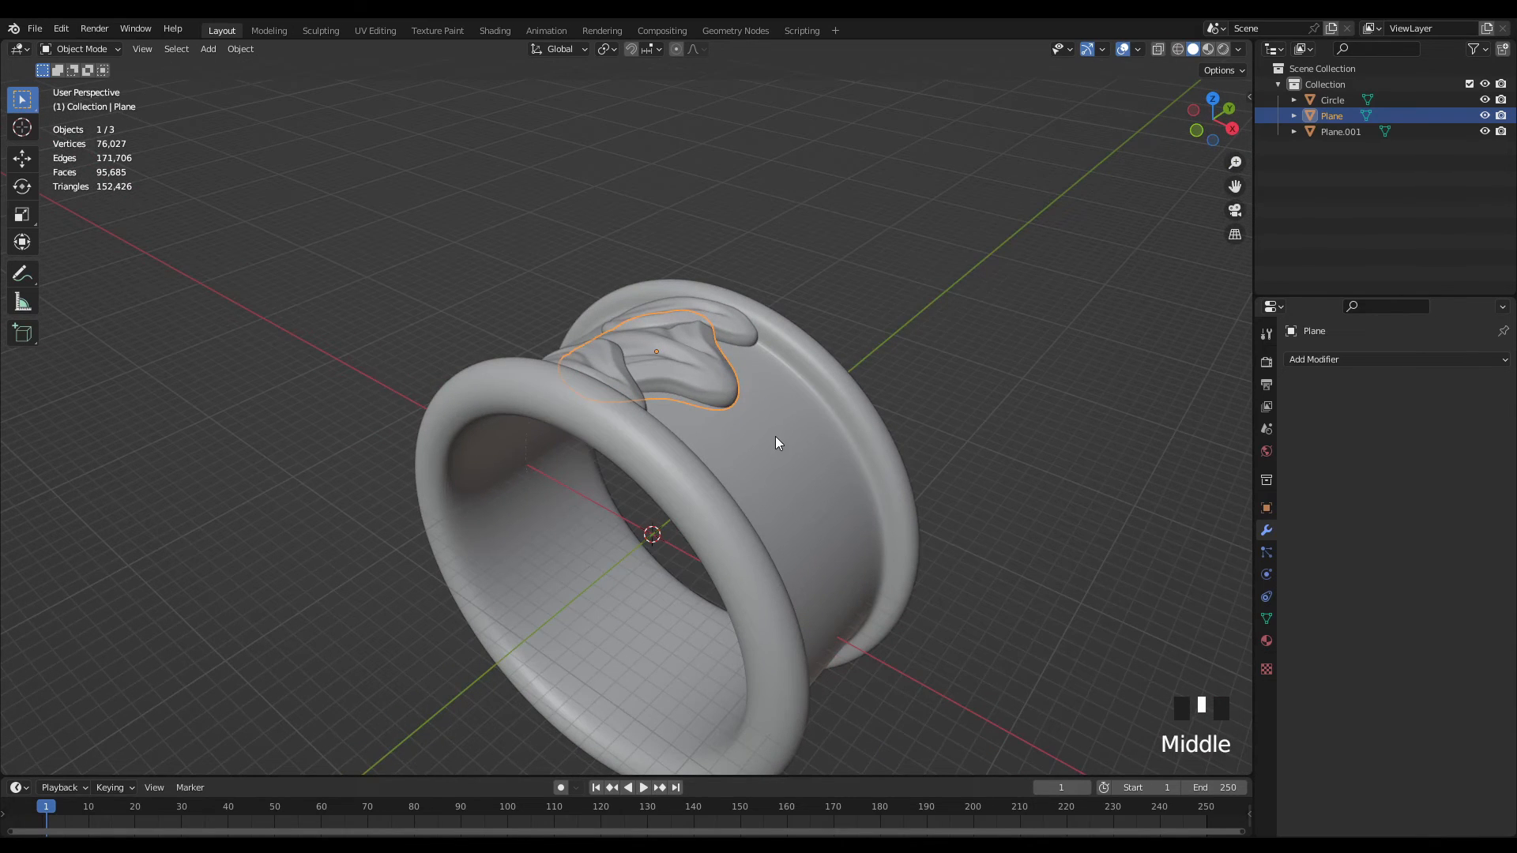
{"action": "scroll", "coordinate": [779, 414], "scroll_direction": "down", "scroll_amount": 1}
{"action": "mouse_move", "coordinate": [719, 401]}
{"action": "middle_mouse_down"}
{"action": "mouse_move", "coordinate": [912, 451]}
{"action": "mouse_move", "coordinate": [945, 471]}
{"action": "mouse_move", "coordinate": [946, 503]}
{"action": "mouse_move", "coordinate": [920, 422]}
{"action": "middle_mouse_up"}
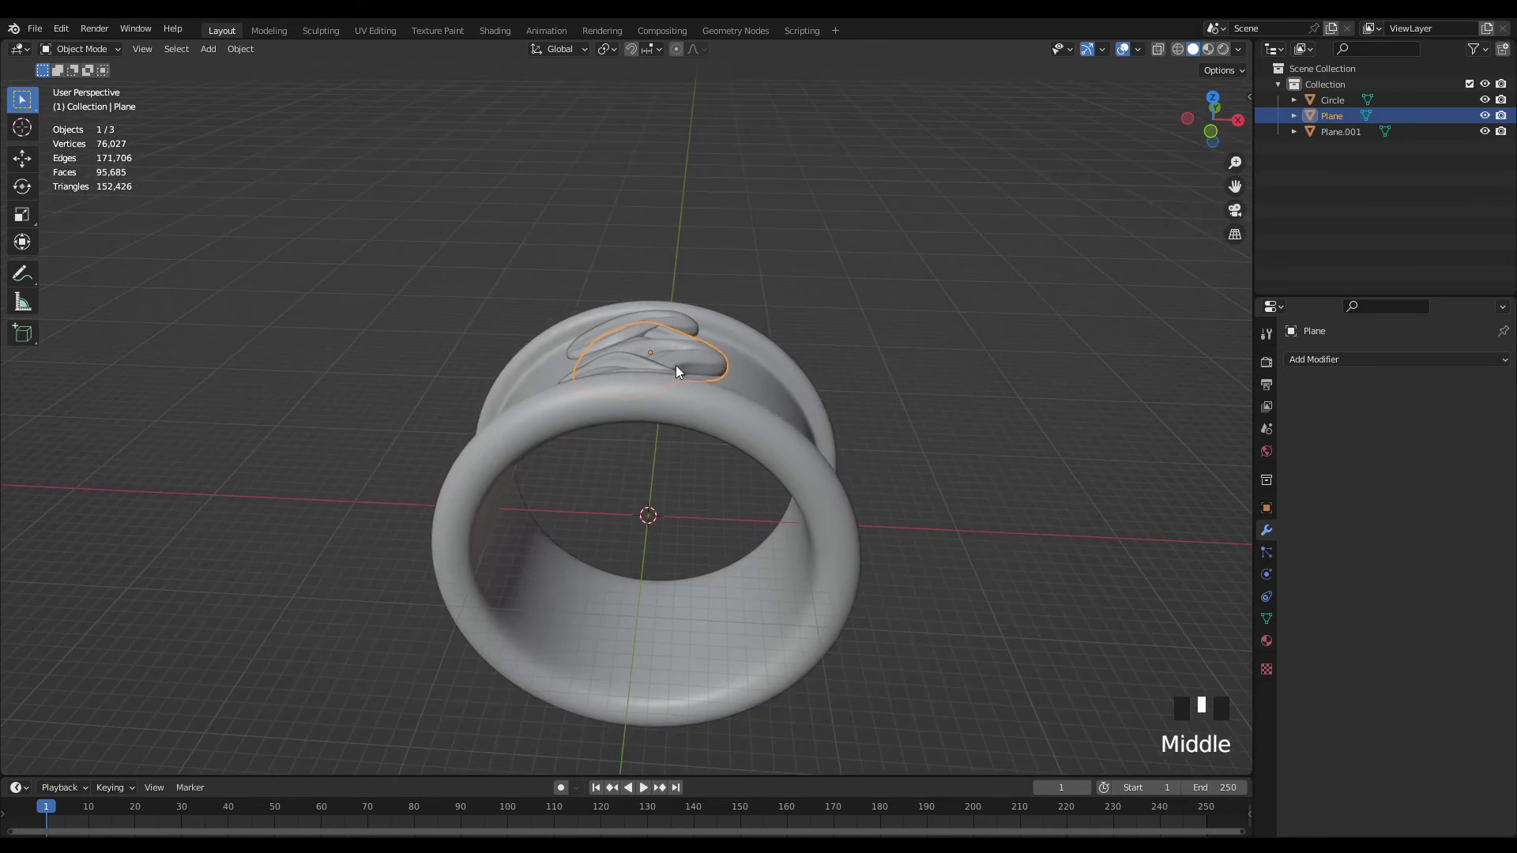
{"action": "middle_click_drag", "start_coordinate": [675, 366], "coordinate": [763, 362]}
{"action": "scroll", "coordinate": [717, 384], "scroll_direction": "up", "scroll_amount": 2}
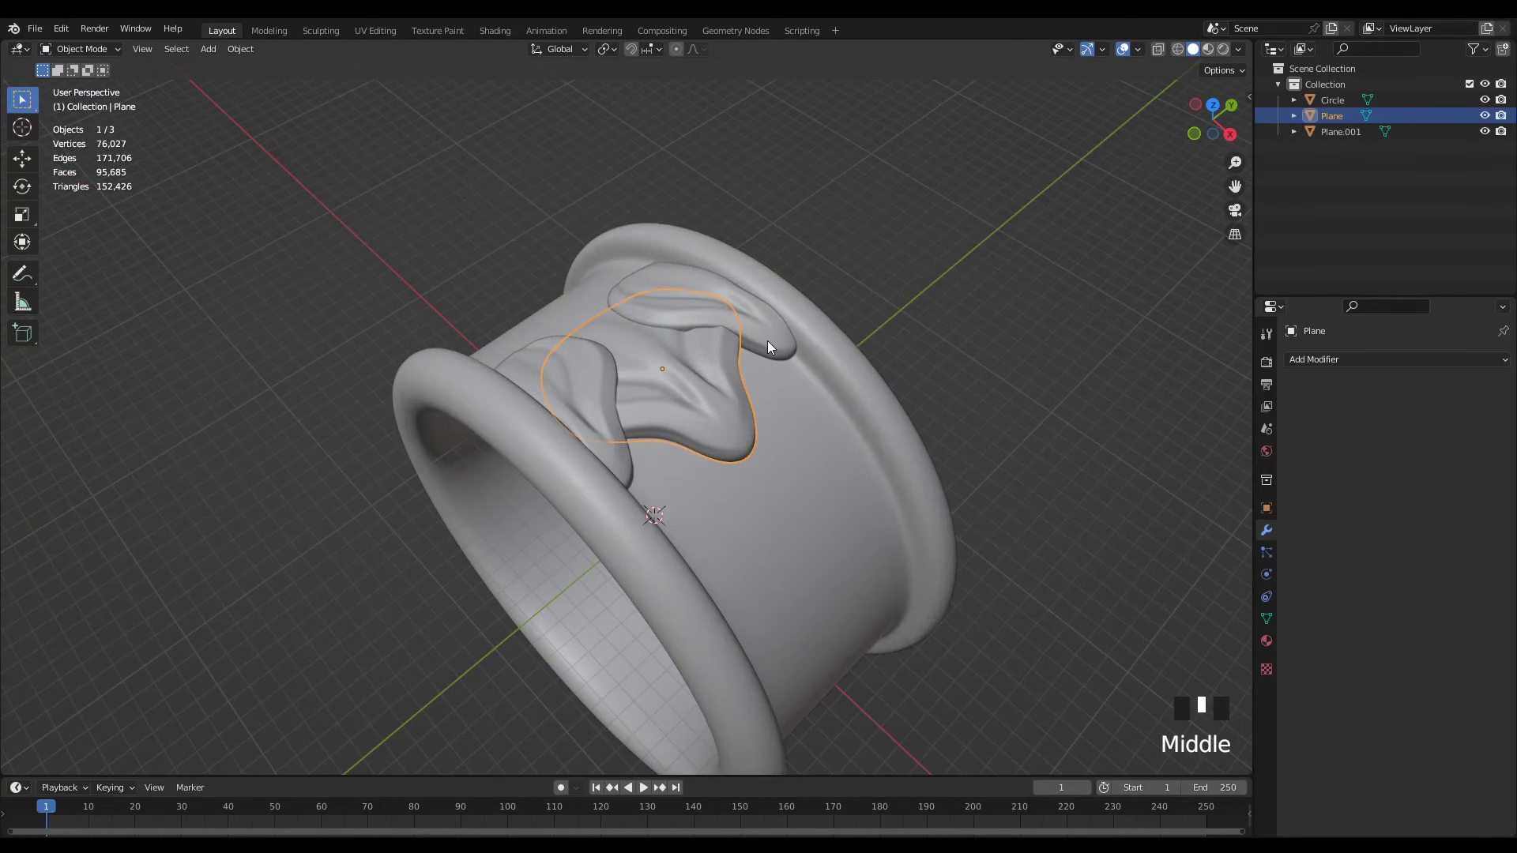
{"action": "left_click", "coordinate": [766, 327], "text": "shift"}
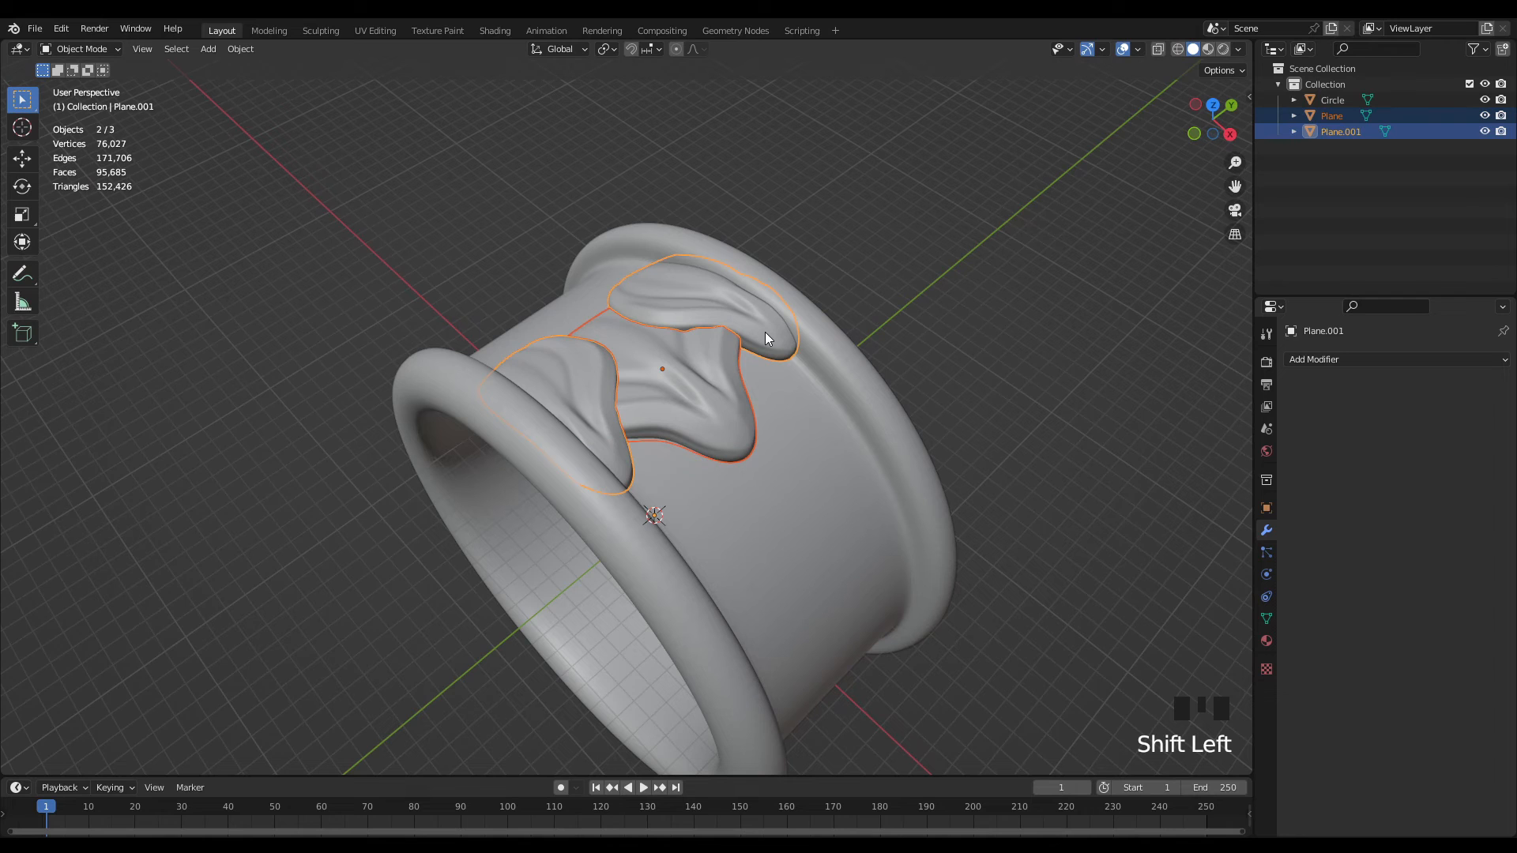
{"action": "key", "text": "ctrl+j"}
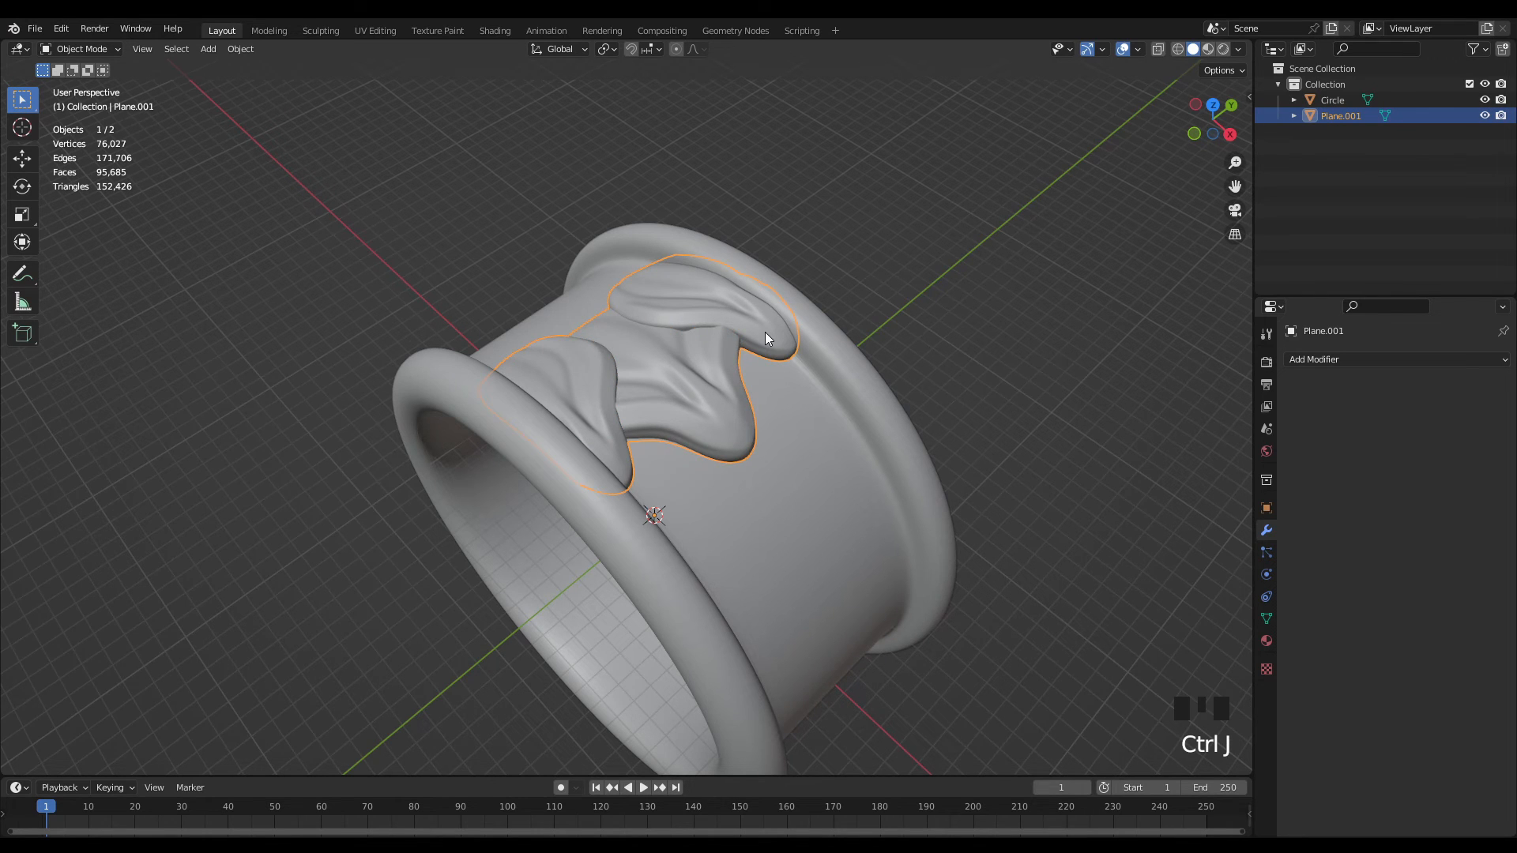
- Deselect the petals and add a Plain Axes empty at the ring's center
{"action": "scroll", "coordinate": [766, 391], "scroll_direction": "down", "scroll_amount": 2}
{"action": "left_click", "coordinate": [900, 426]}
{"action": "mouse_move", "coordinate": [899, 427]}
{"action": "middle_mouse_down"}
{"action": "mouse_move", "coordinate": [916, 425]}
{"action": "mouse_move", "coordinate": [903, 403]}
{"action": "middle_mouse_up"}
{"action": "left_click", "coordinate": [692, 350]}
{"action": "double_click", "coordinate": [693, 351]}
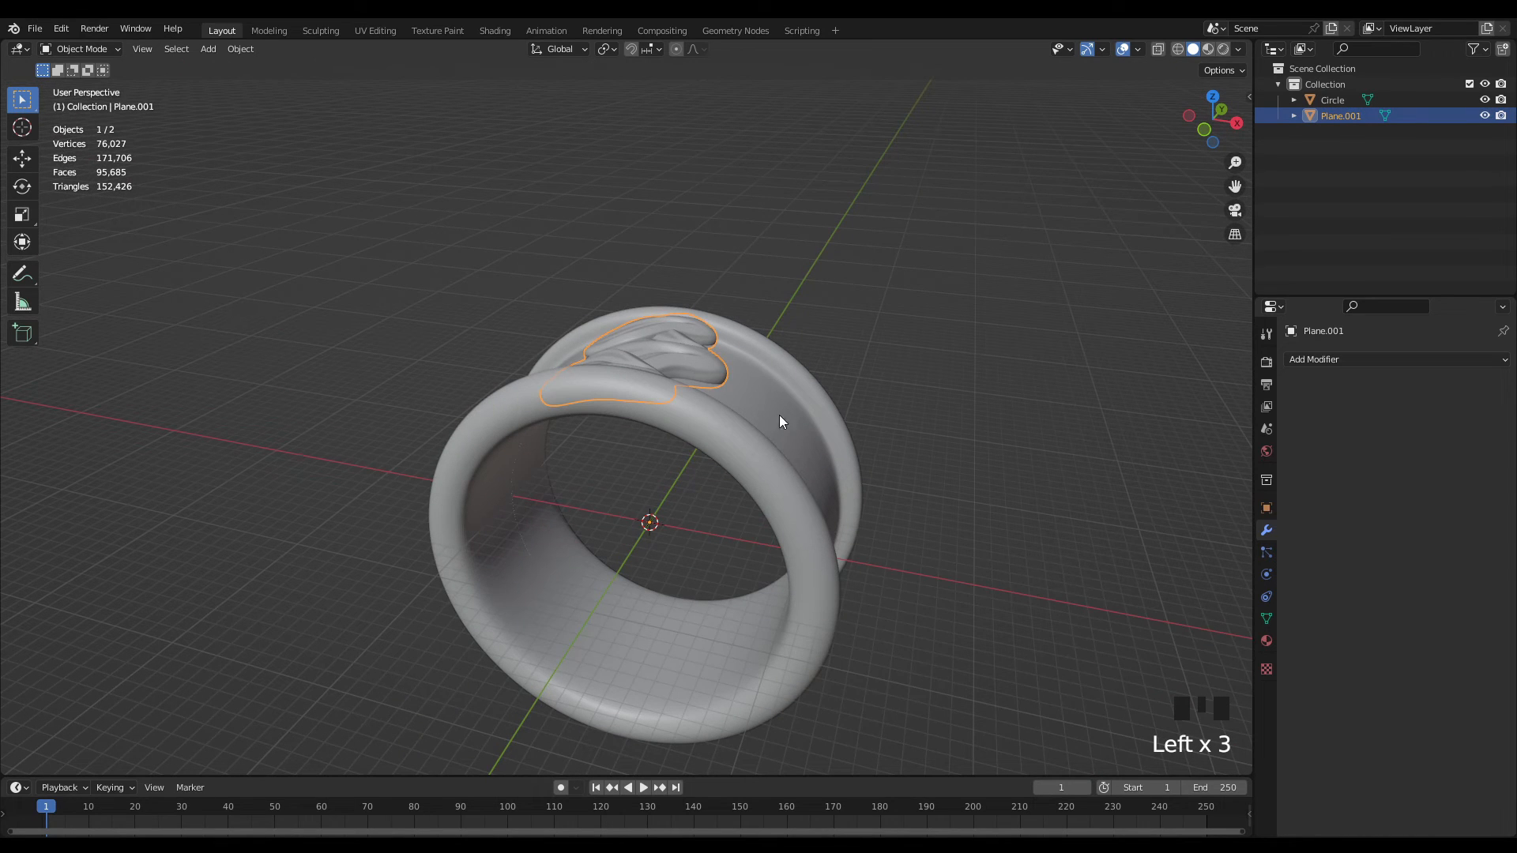
{"action": "left_click", "coordinate": [671, 485]}
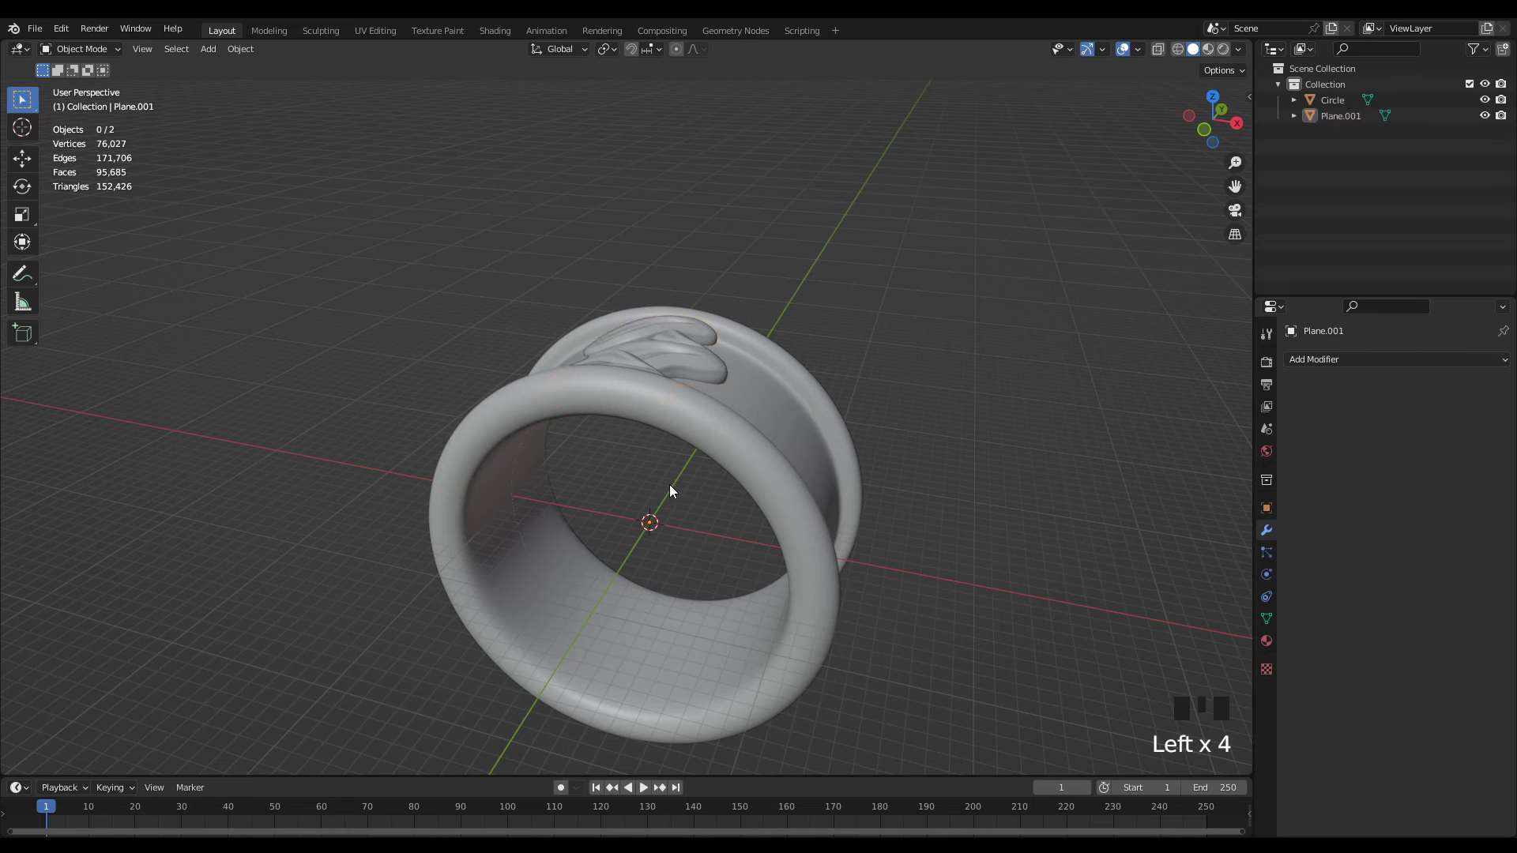
{"action": "key", "text": "shift+a"}
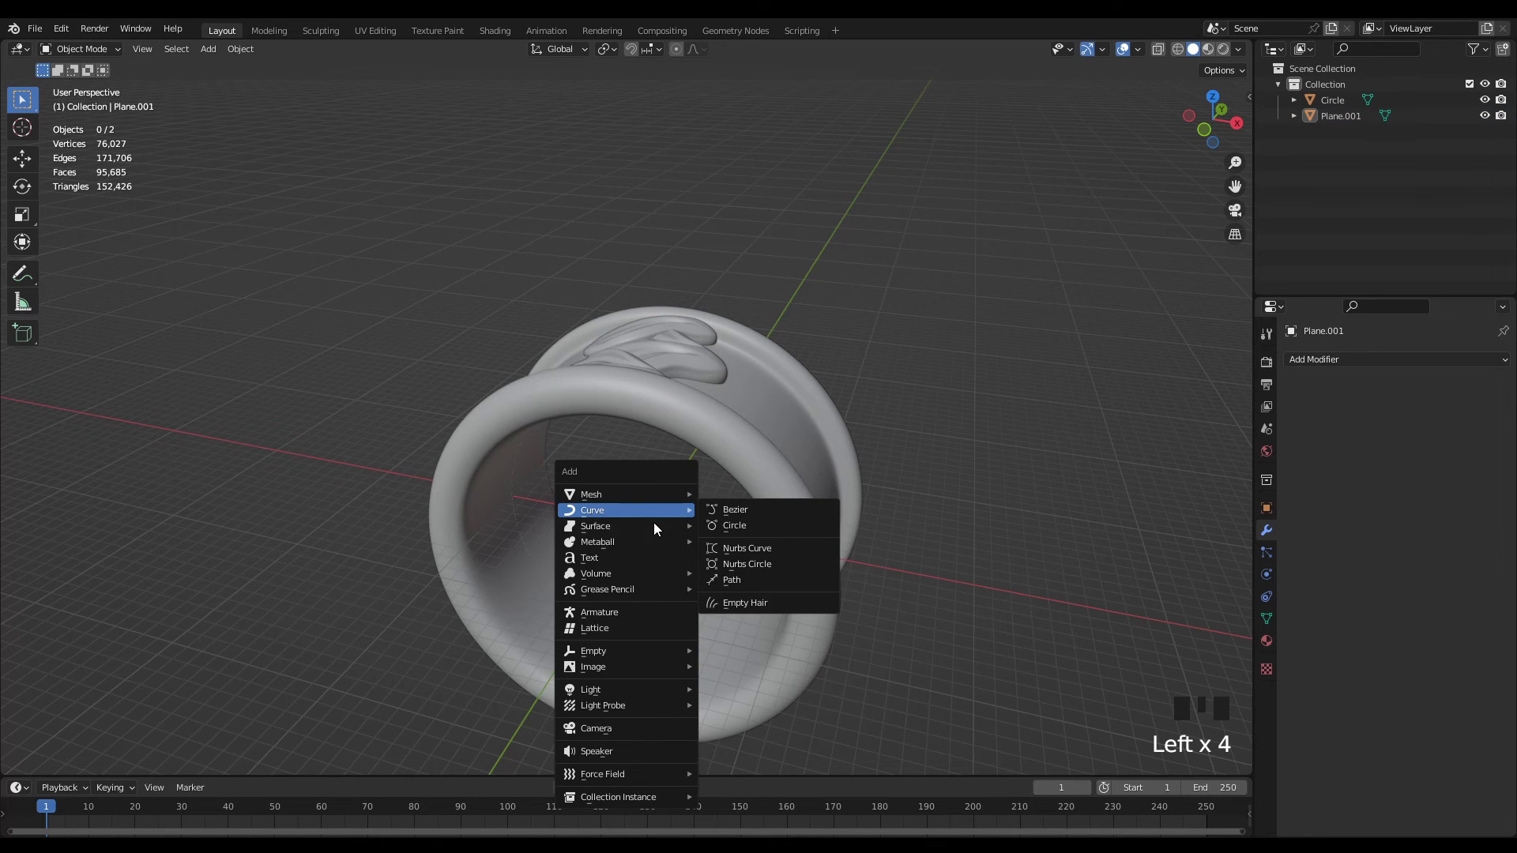
{"action": "mouse_move", "coordinate": [627, 650]}
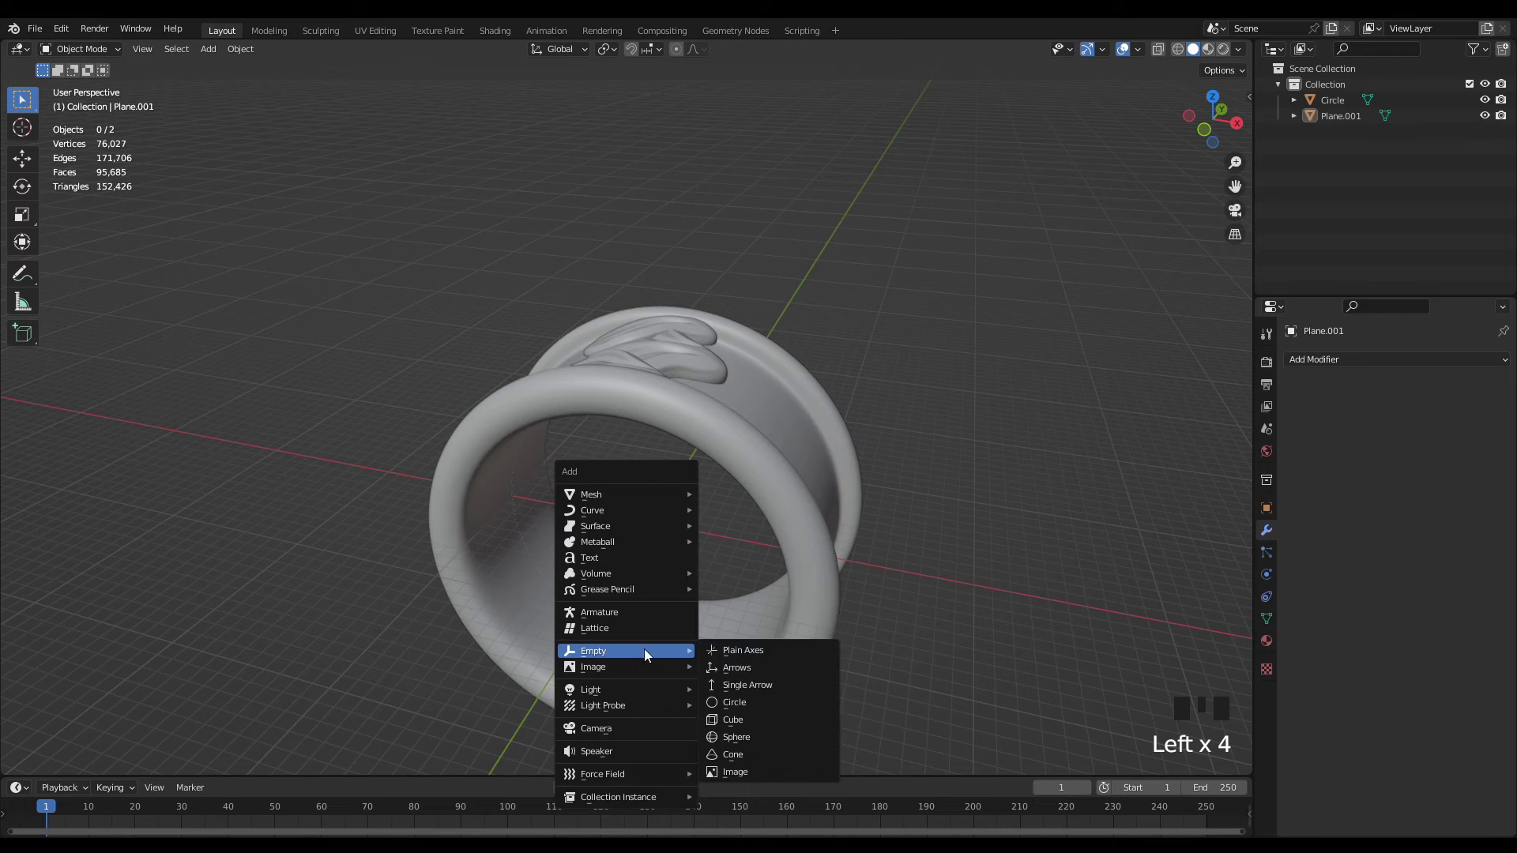
{"action": "left_click", "coordinate": [766, 649]}
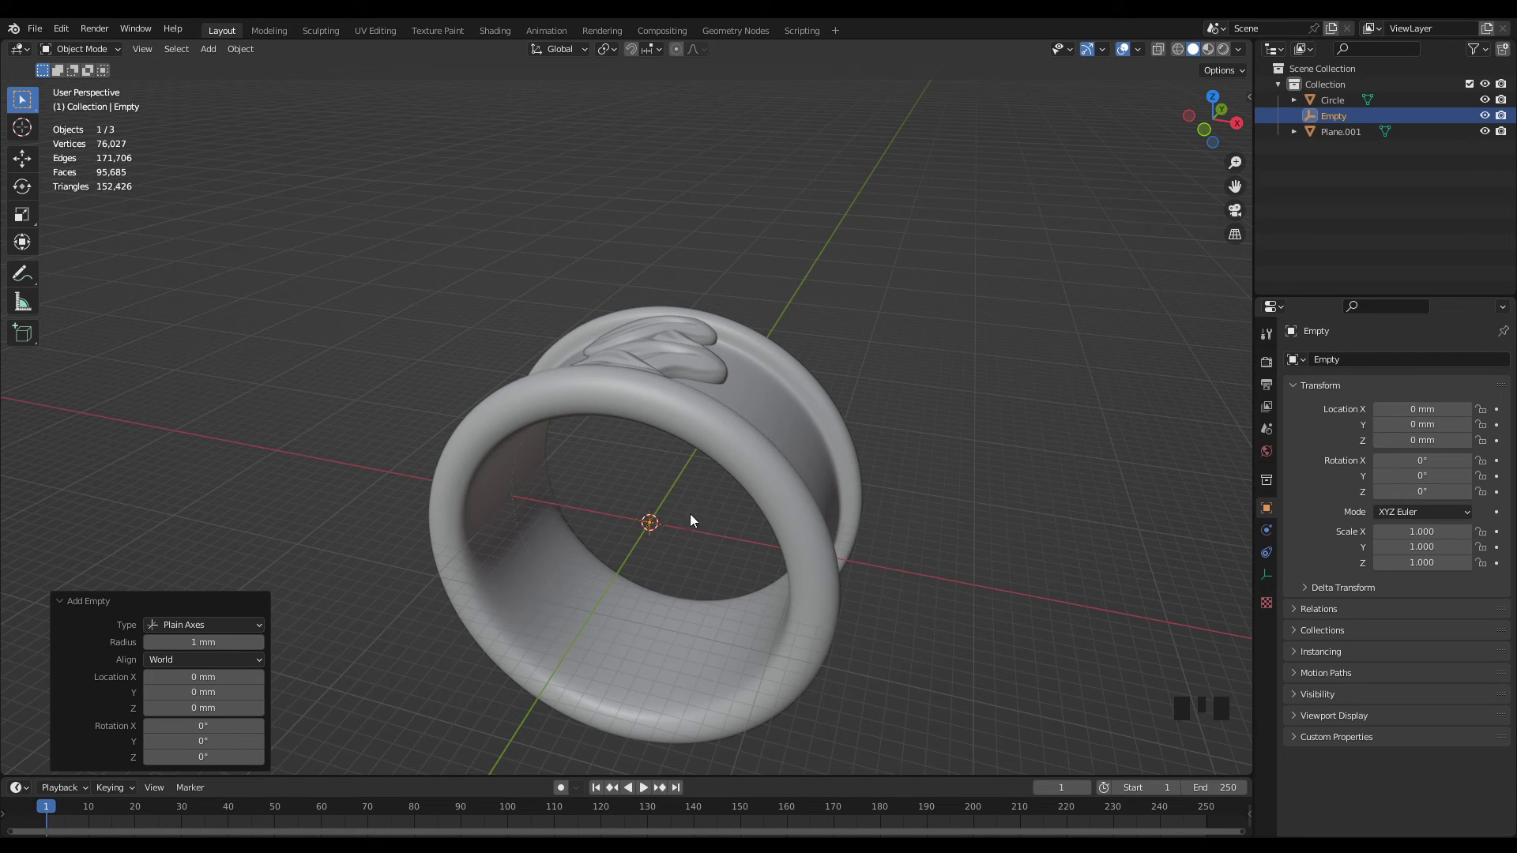
- Scale the empty up by about 5.4 and apply its scale
{"action": "key", "text": "s"}
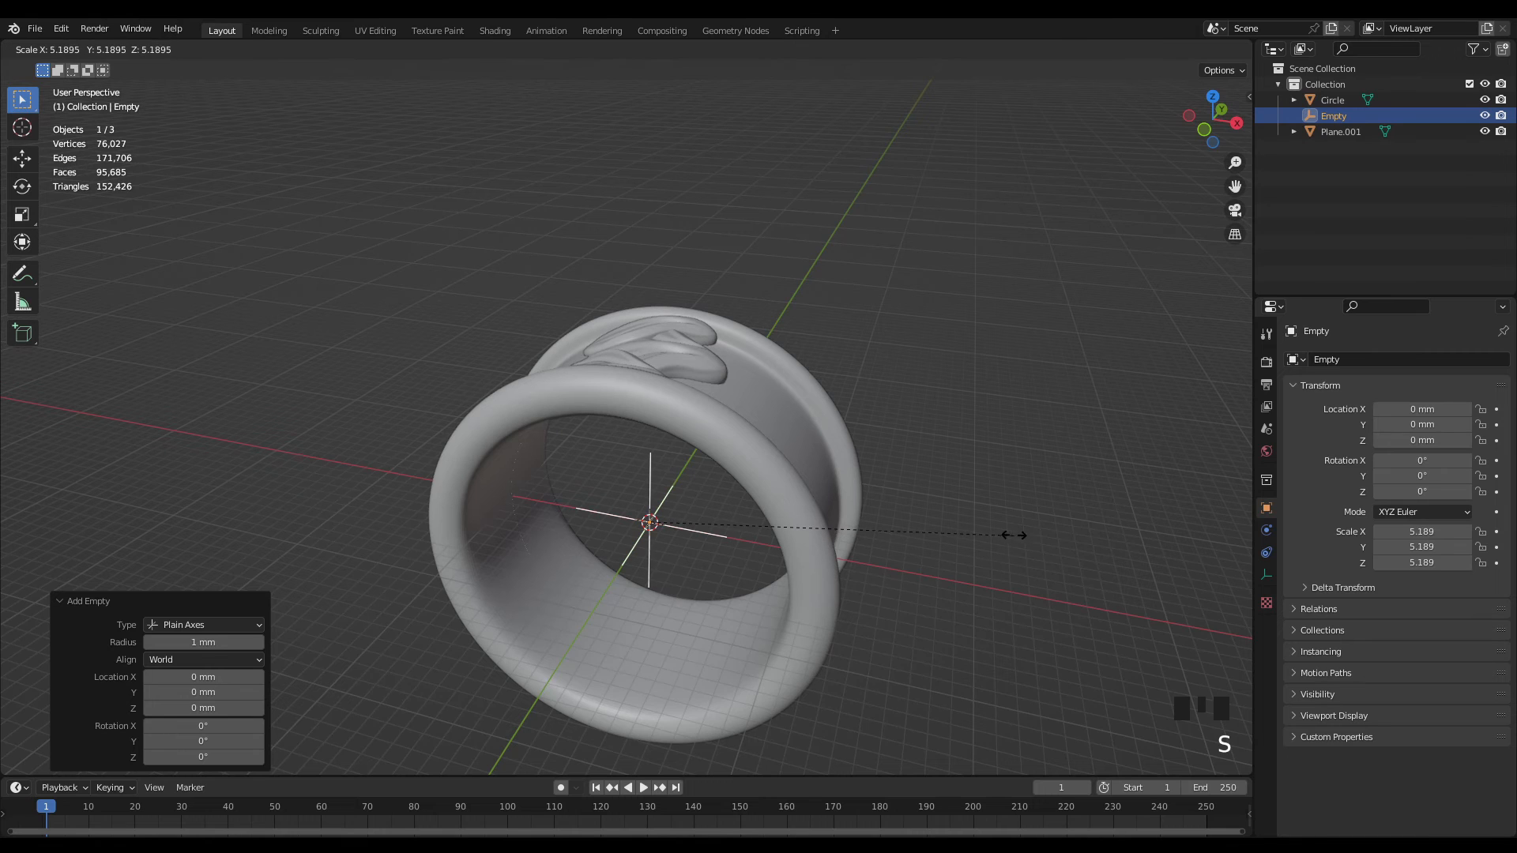
{"action": "left_click", "coordinate": [1032, 530]}
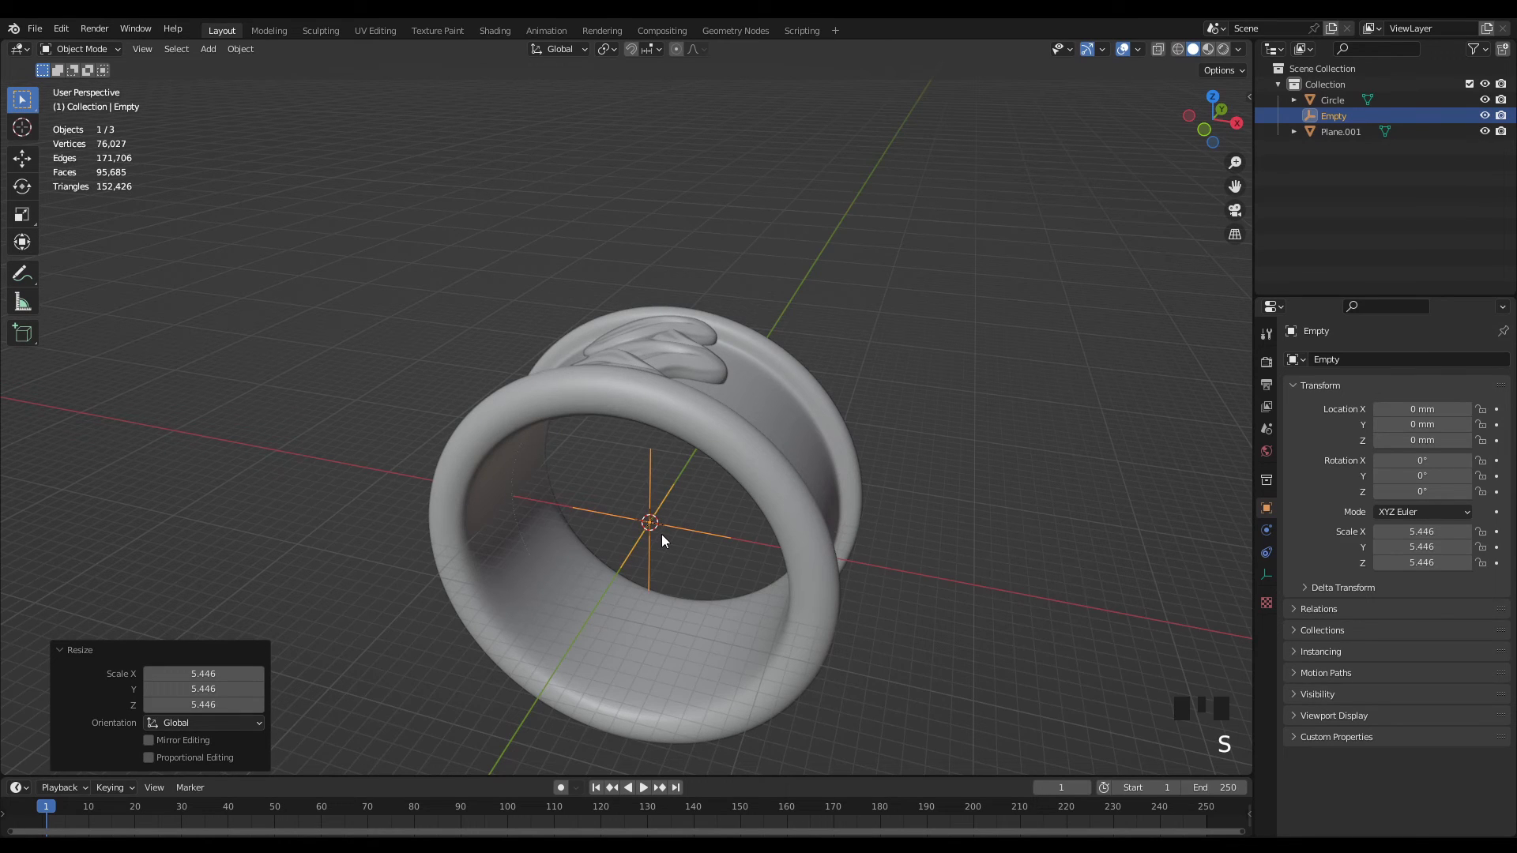
{"action": "key", "text": "ctrl+a"}
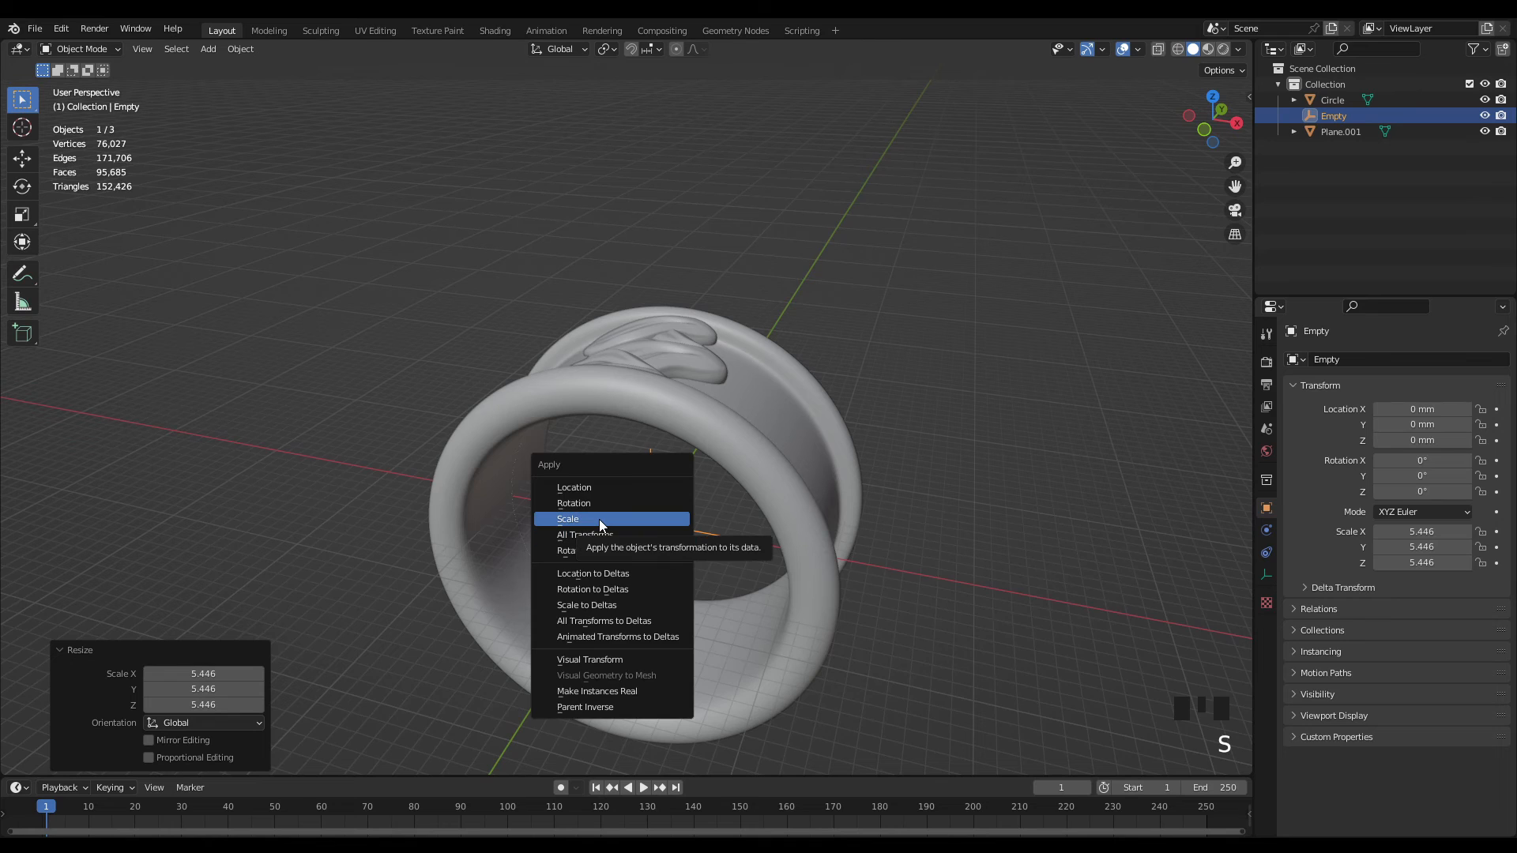
{"action": "left_click", "coordinate": [599, 519]}
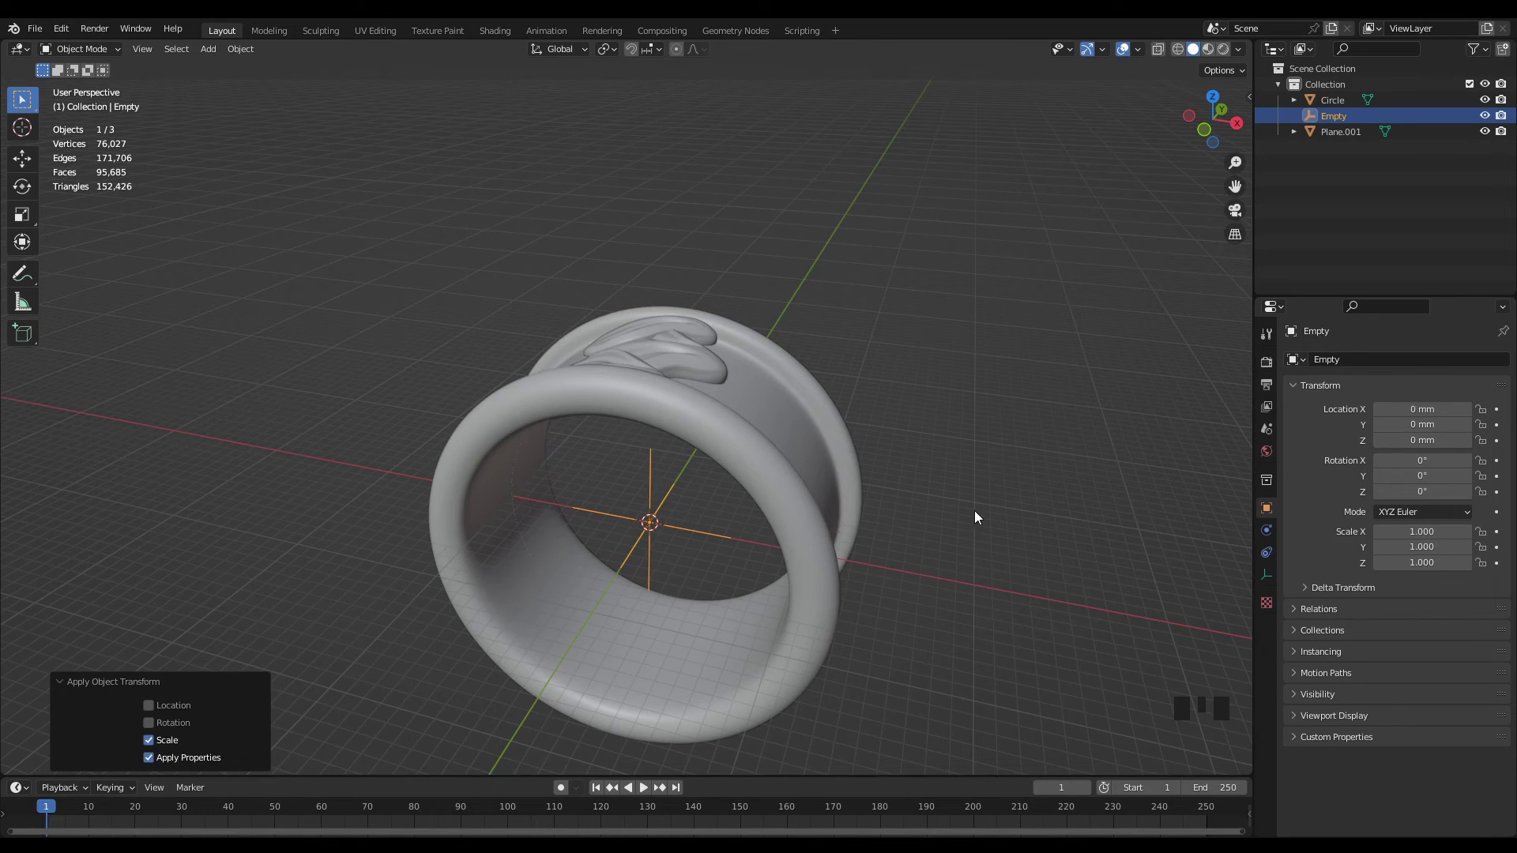
- Add an Array modifier to the joined petals and enable Object Offset with the empty as its object
{"action": "left_click", "coordinate": [956, 329]}
{"action": "left_click", "coordinate": [696, 364]}
{"action": "middle_click_drag", "start_coordinate": [941, 387], "coordinate": [936, 426]}
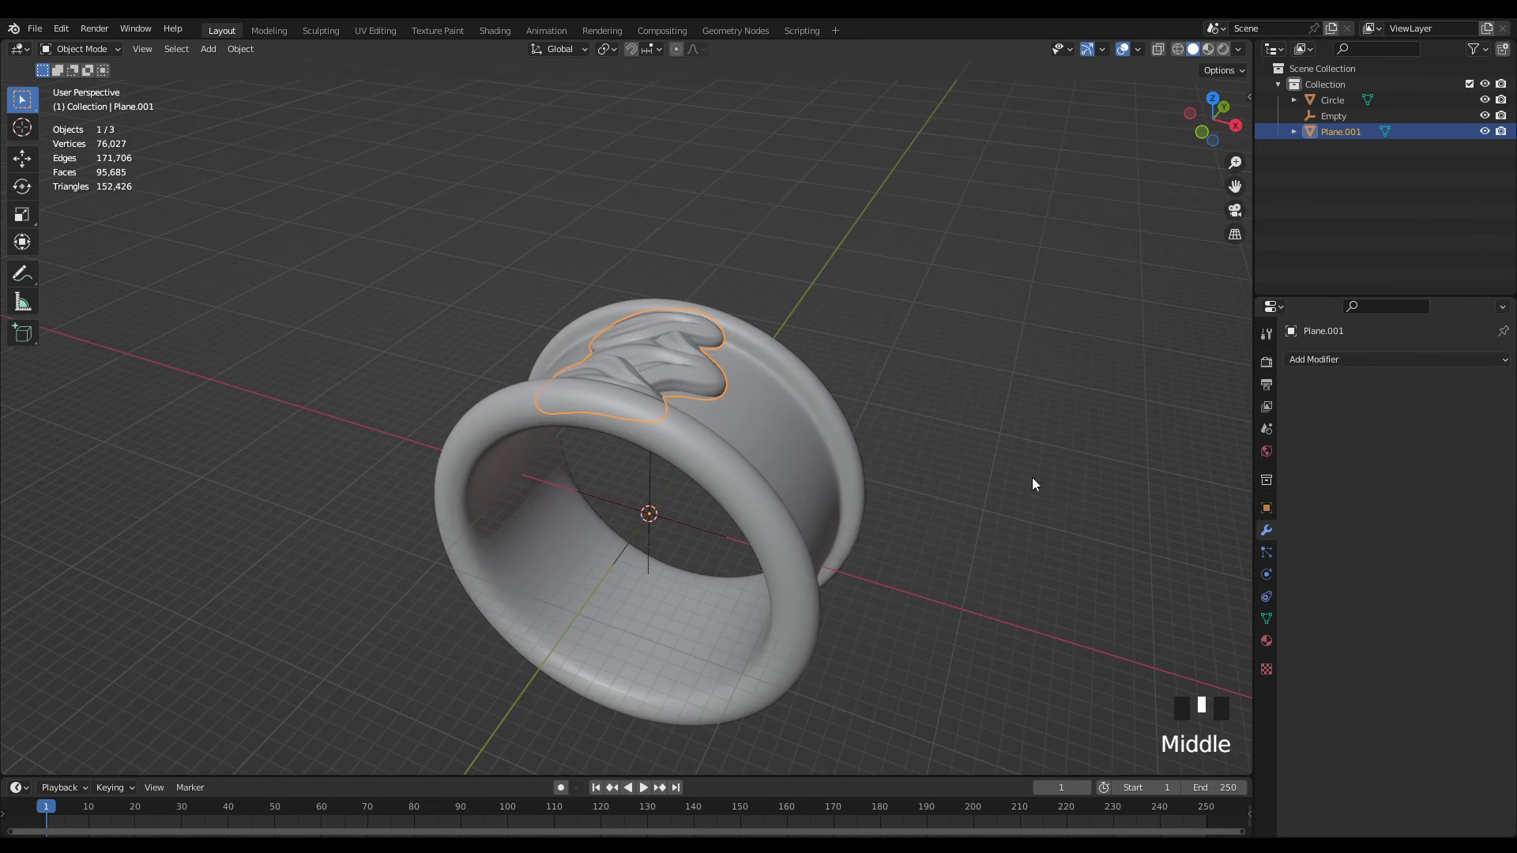
{"action": "left_click", "coordinate": [1381, 360]}
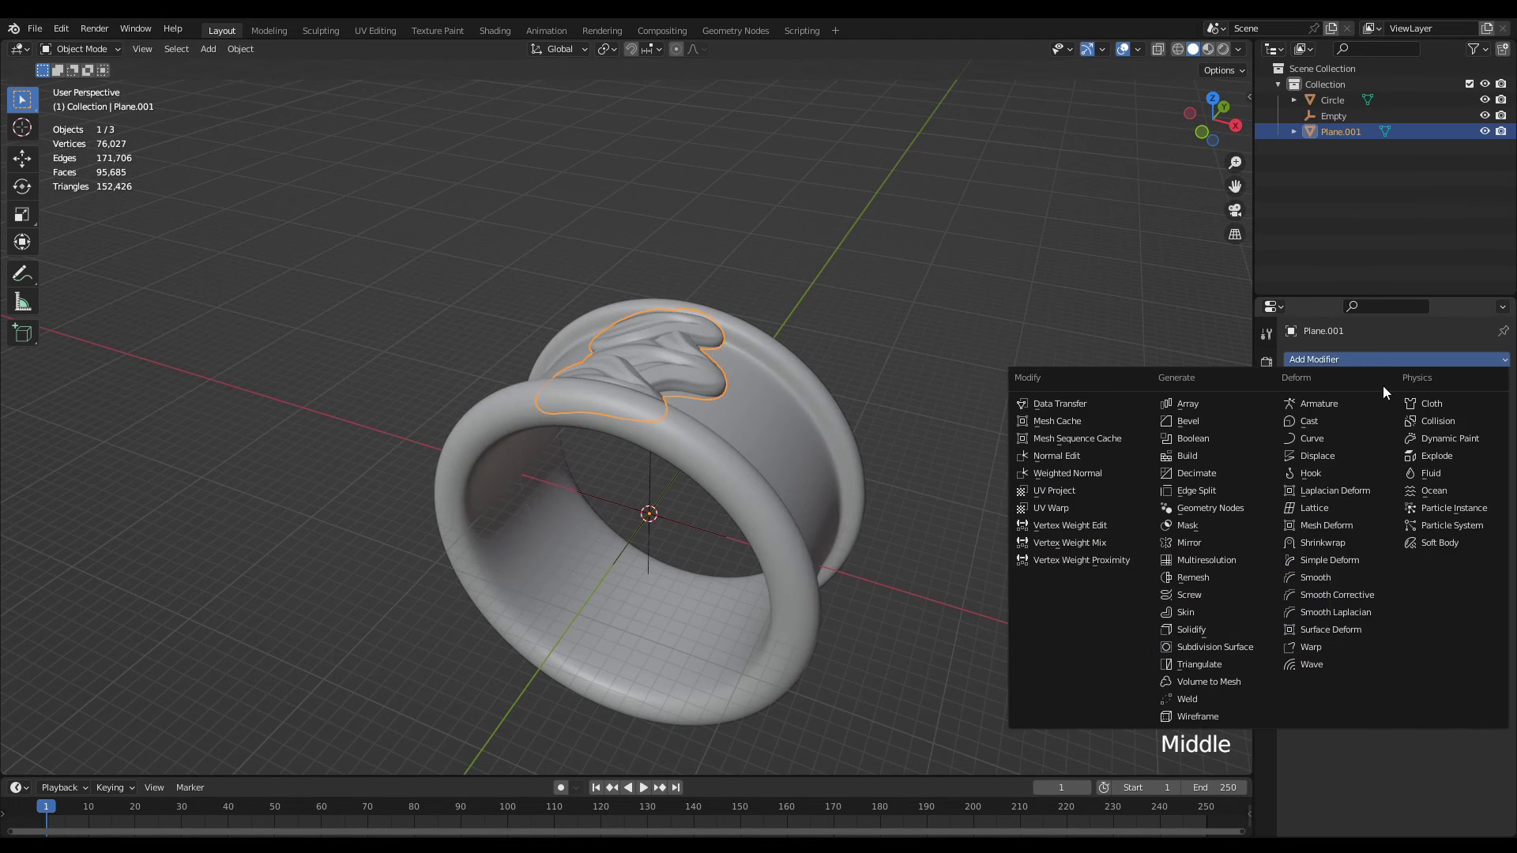
{"action": "left_click", "coordinate": [1204, 402]}
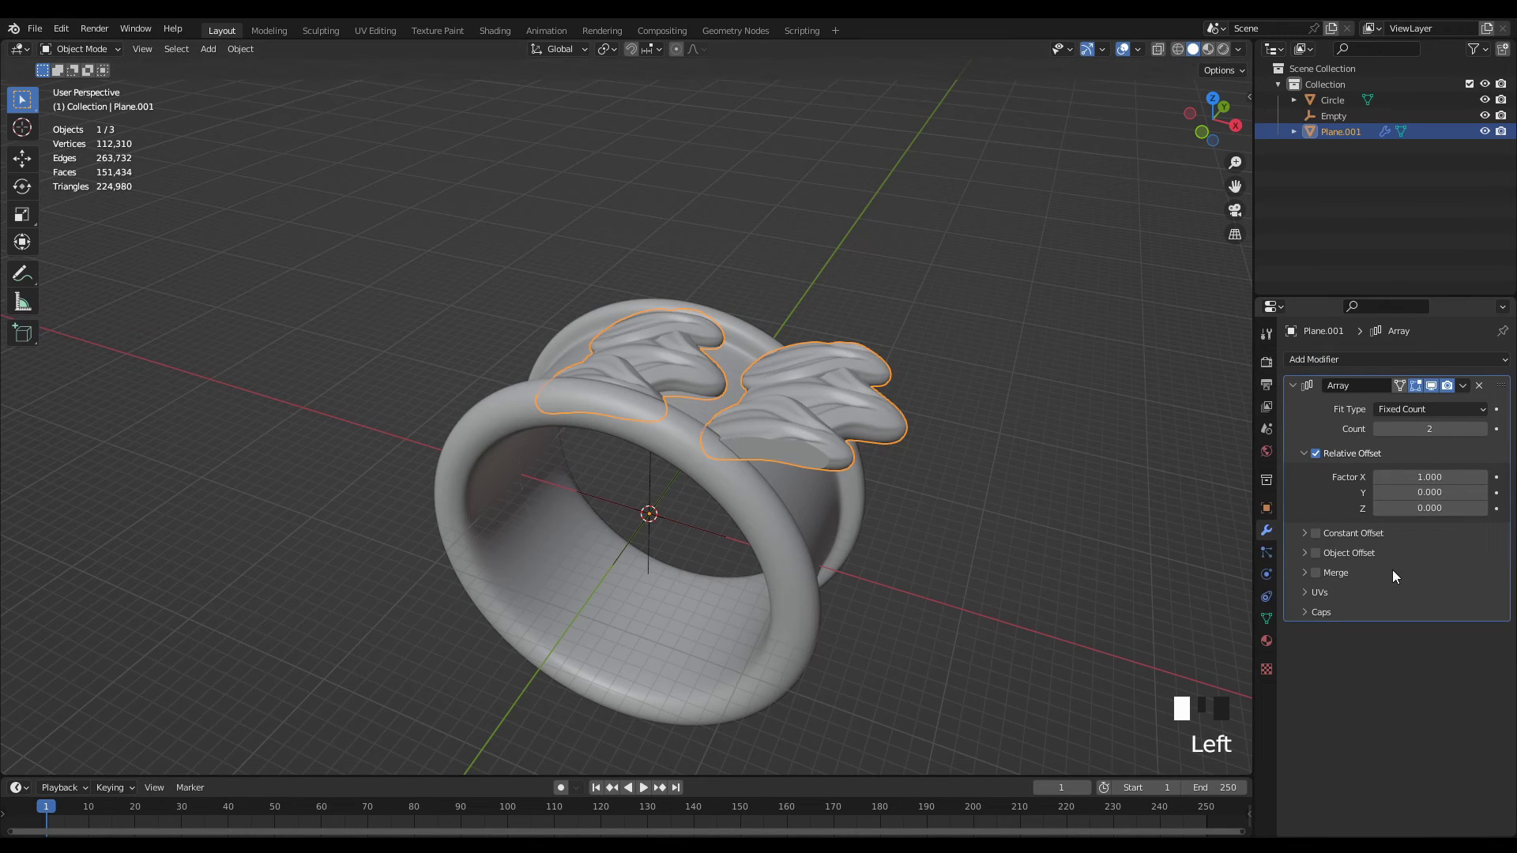
{"action": "left_click", "coordinate": [1317, 550]}
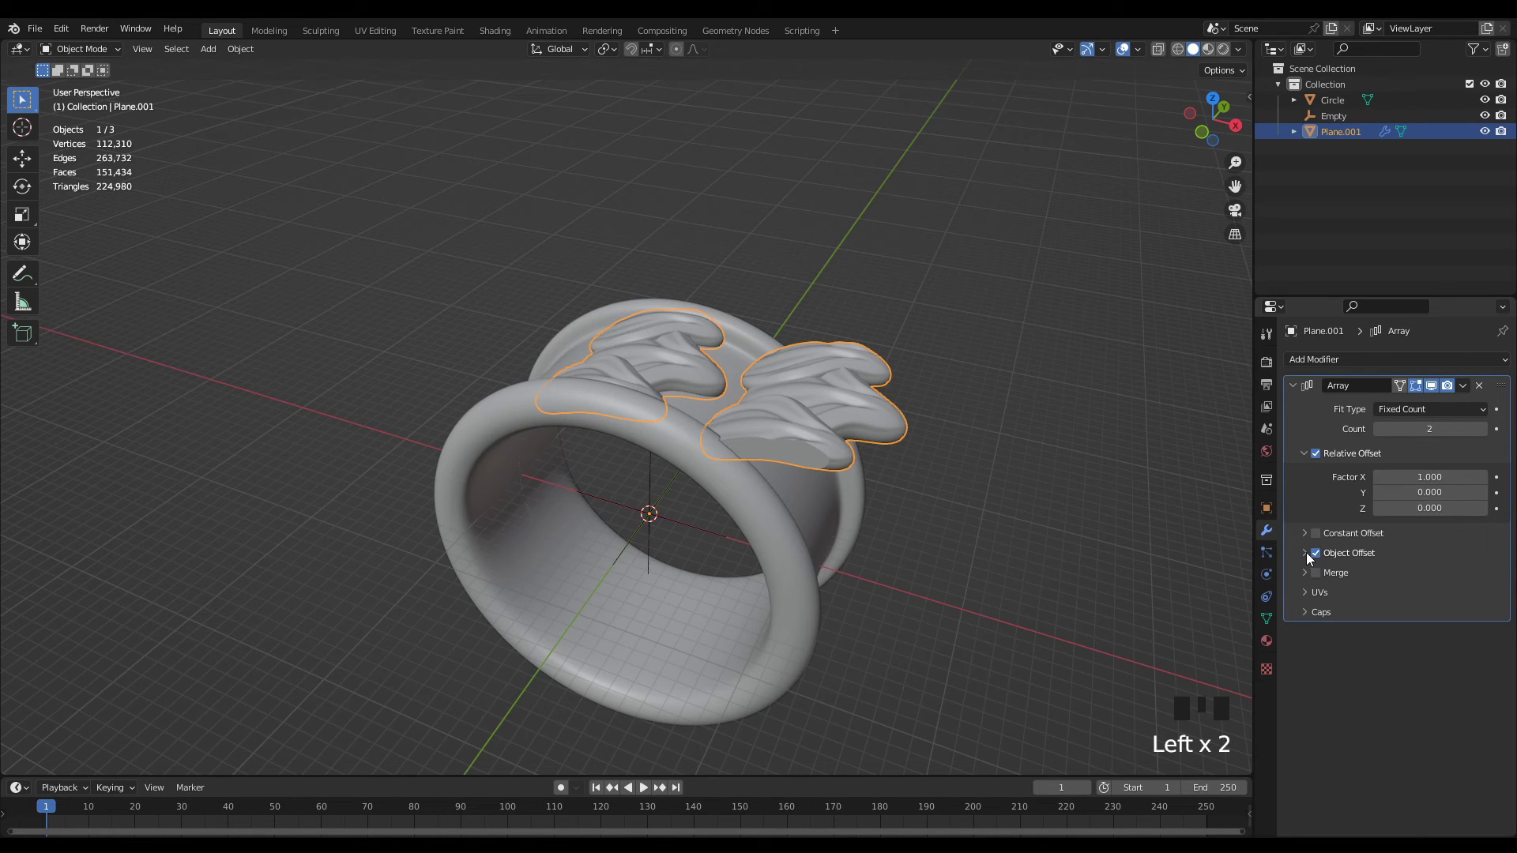
{"action": "left_click", "coordinate": [1306, 553]}
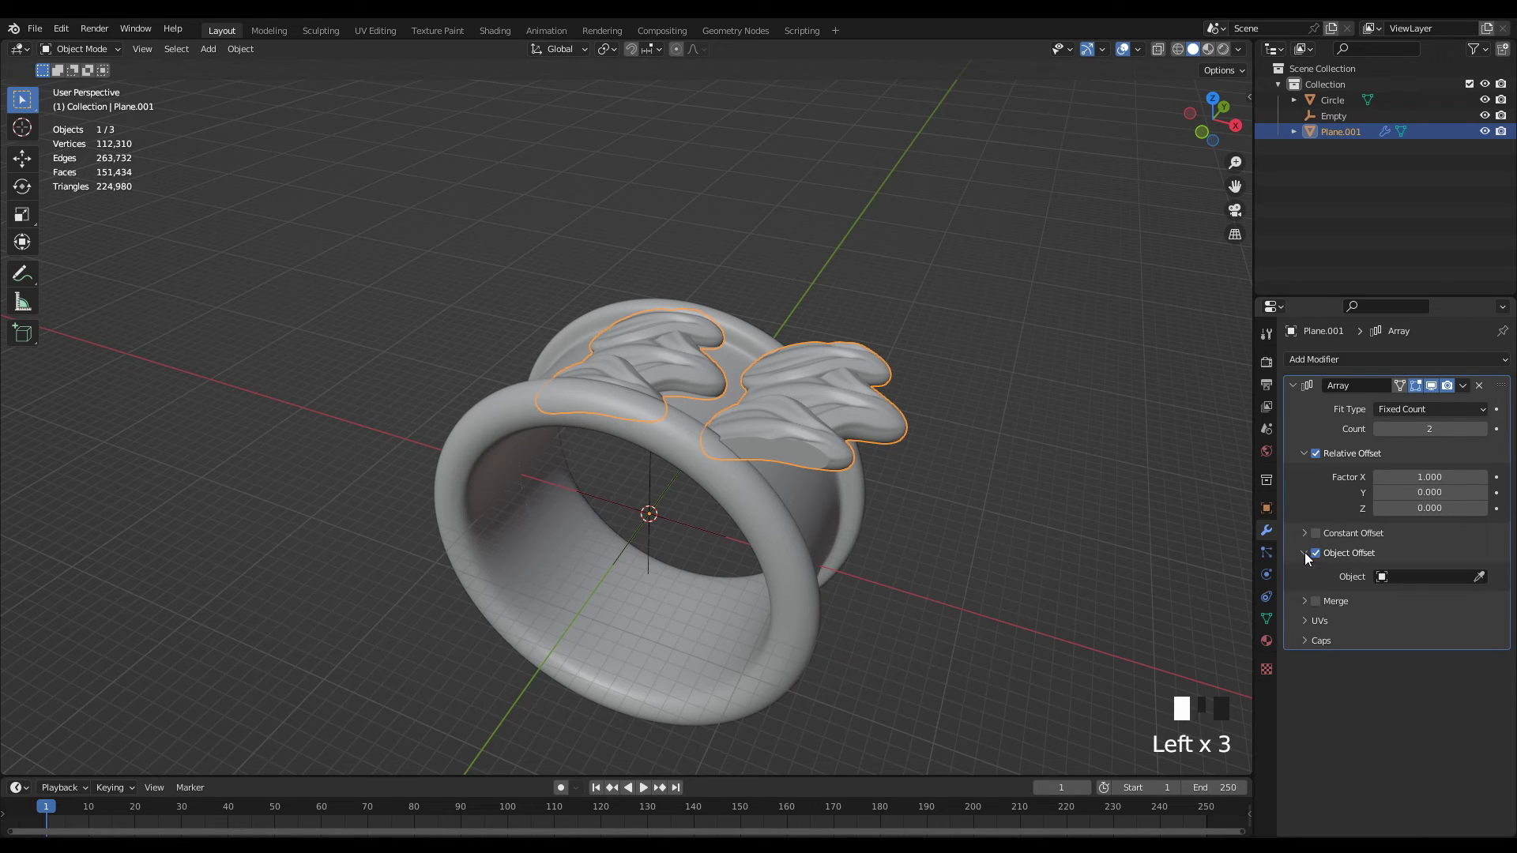
{"action": "left_click", "coordinate": [1479, 577]}
{"action": "left_click", "coordinate": [652, 468]}
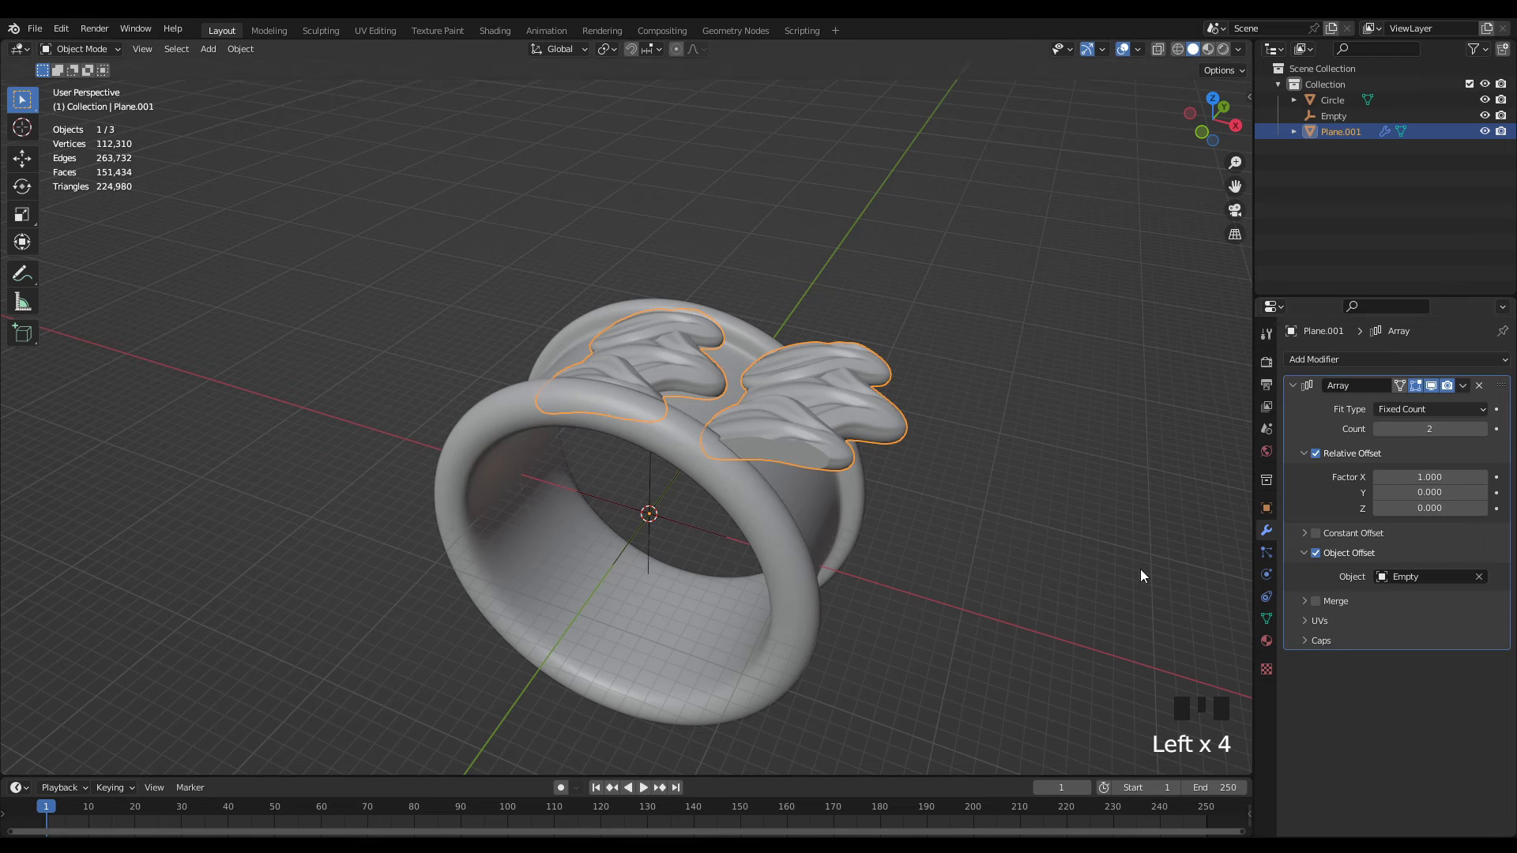
- Set the array's relative offset X factor to 0 and its count to 16
{"action": "left_click", "coordinate": [1446, 476]}
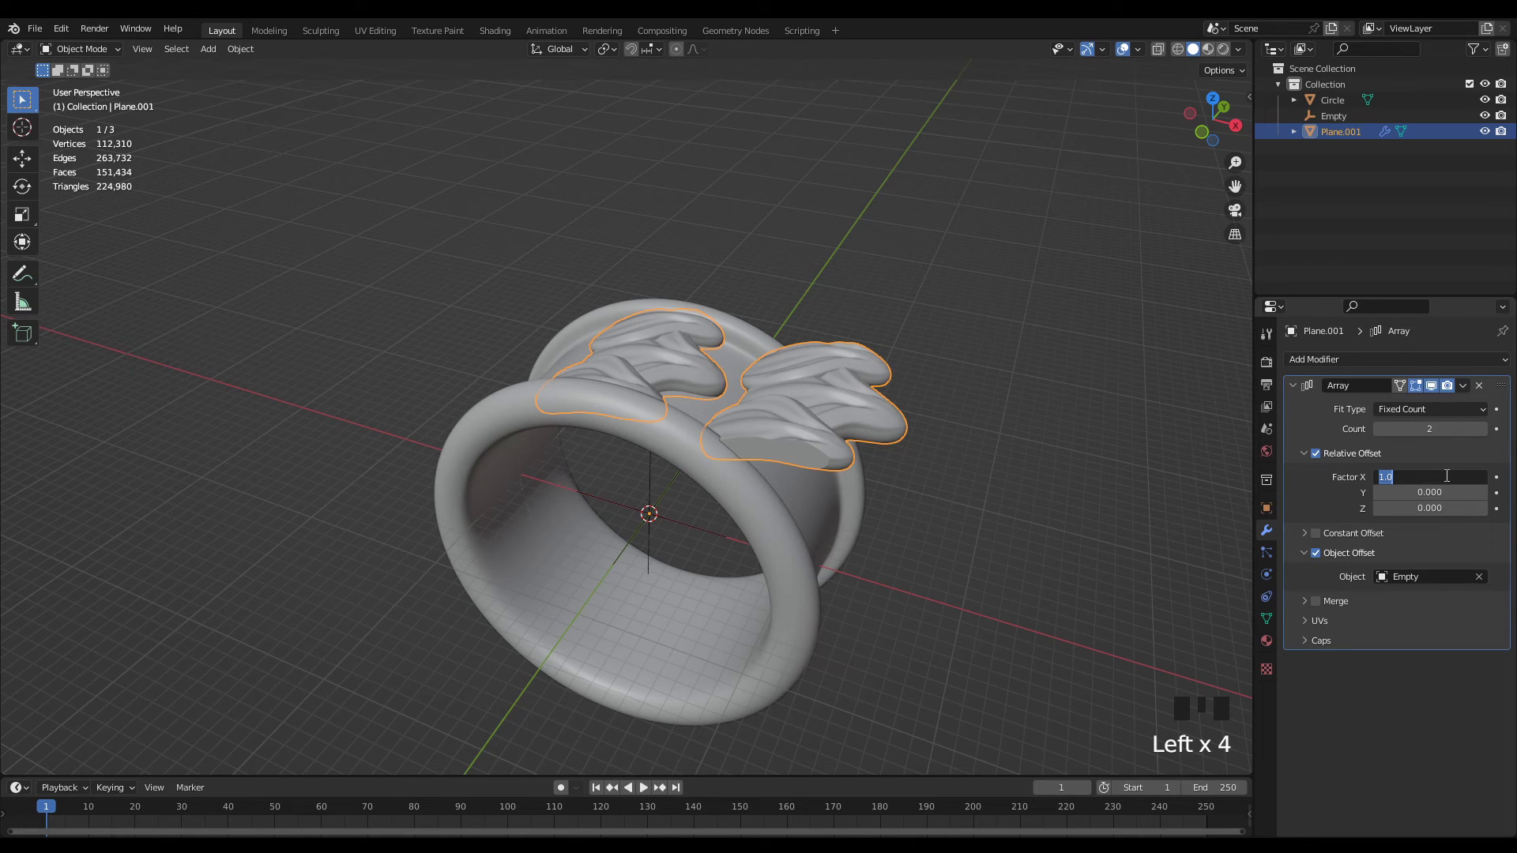
{"action": "type", "text": "0"}
{"action": "left_click", "coordinate": [584, 528]}
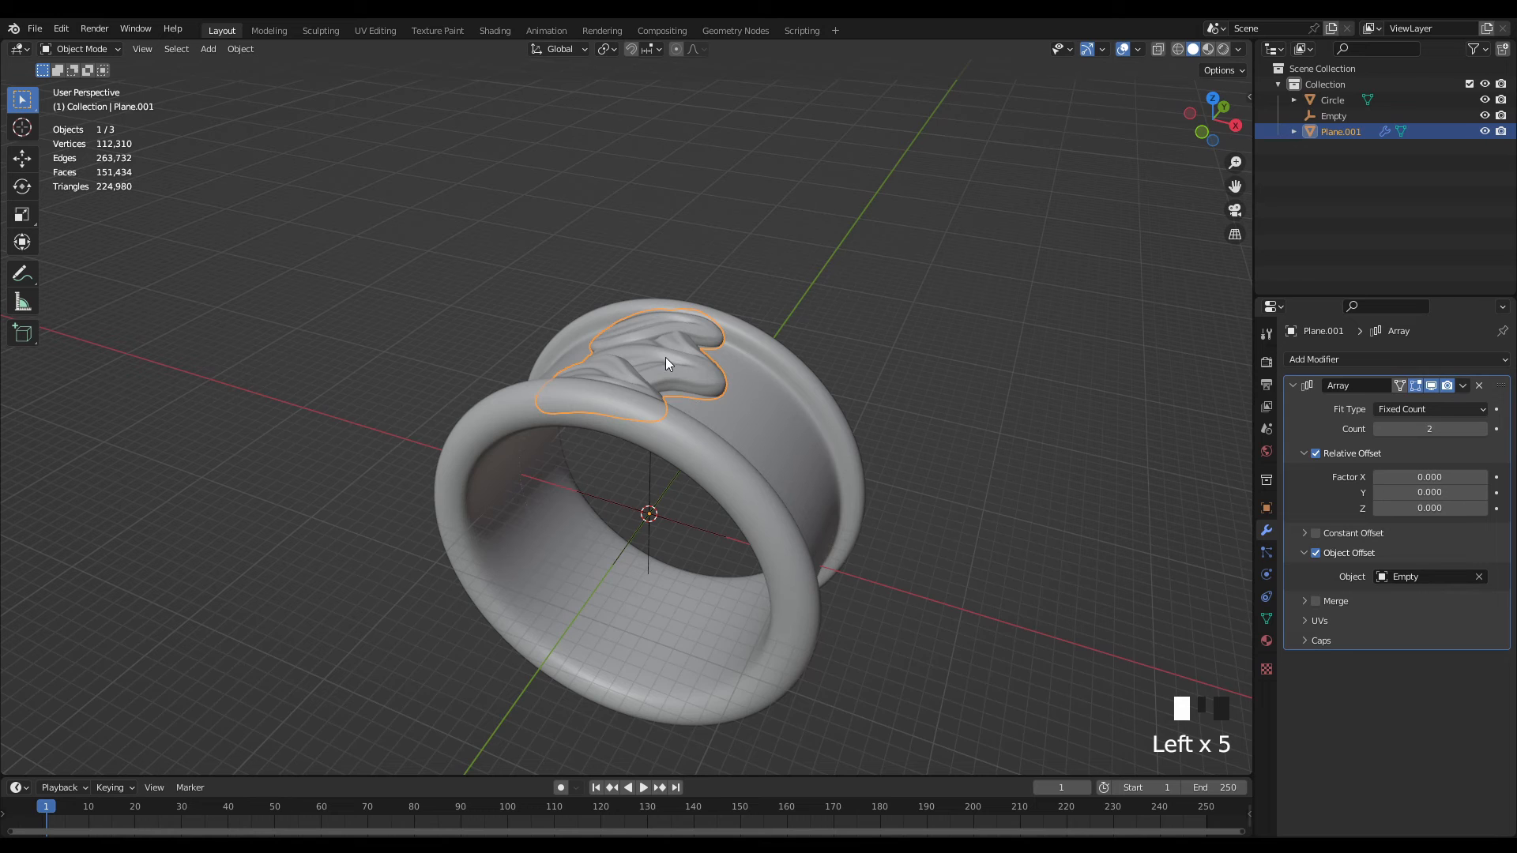
{"action": "left_click", "coordinate": [1437, 427]}
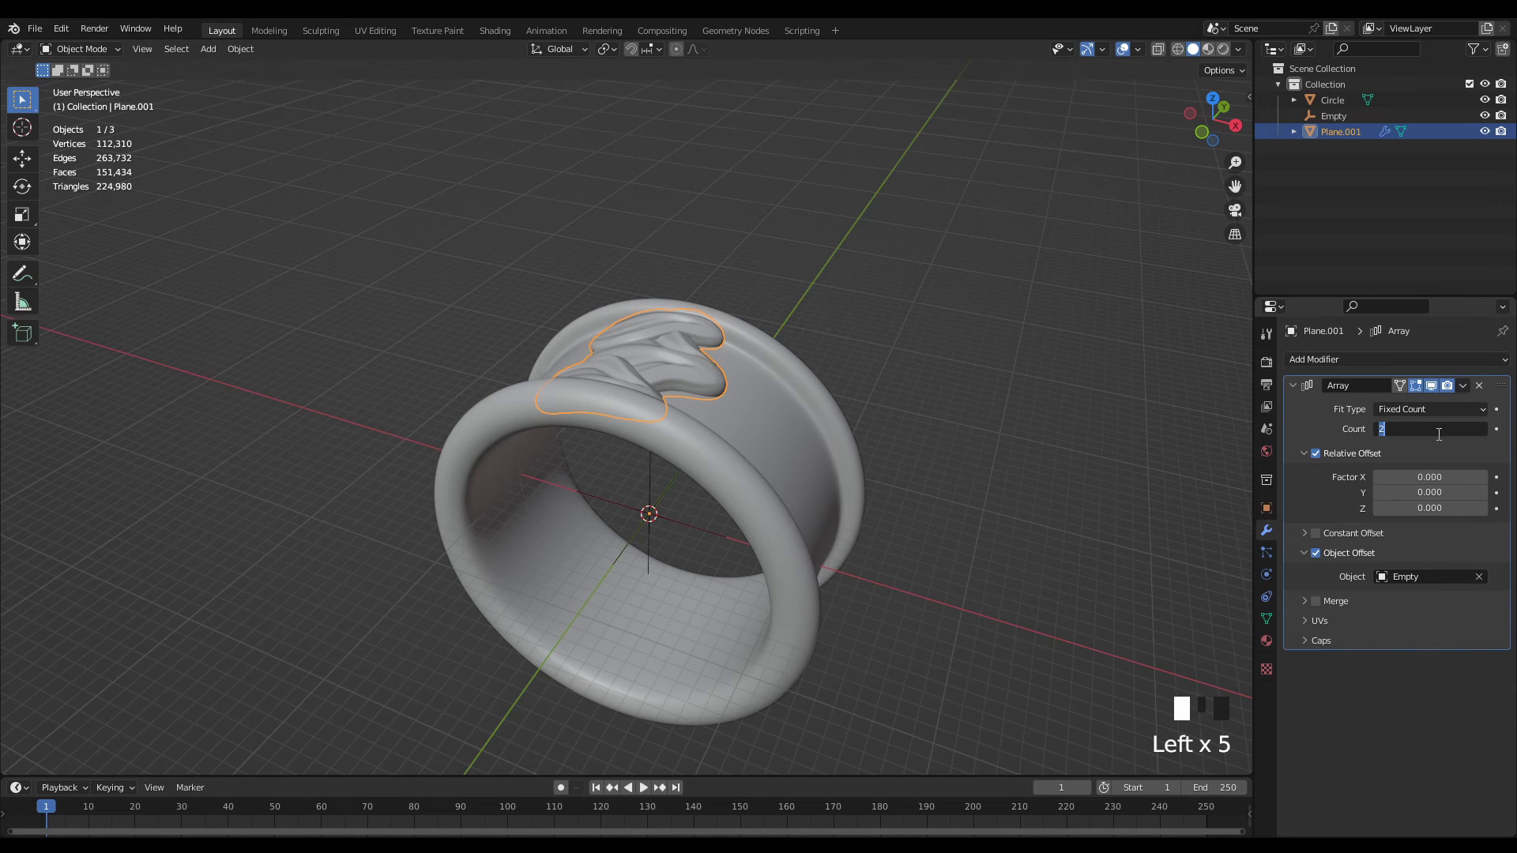
{"action": "type", "text": "16"}
{"action": "key", "text": "Return"}
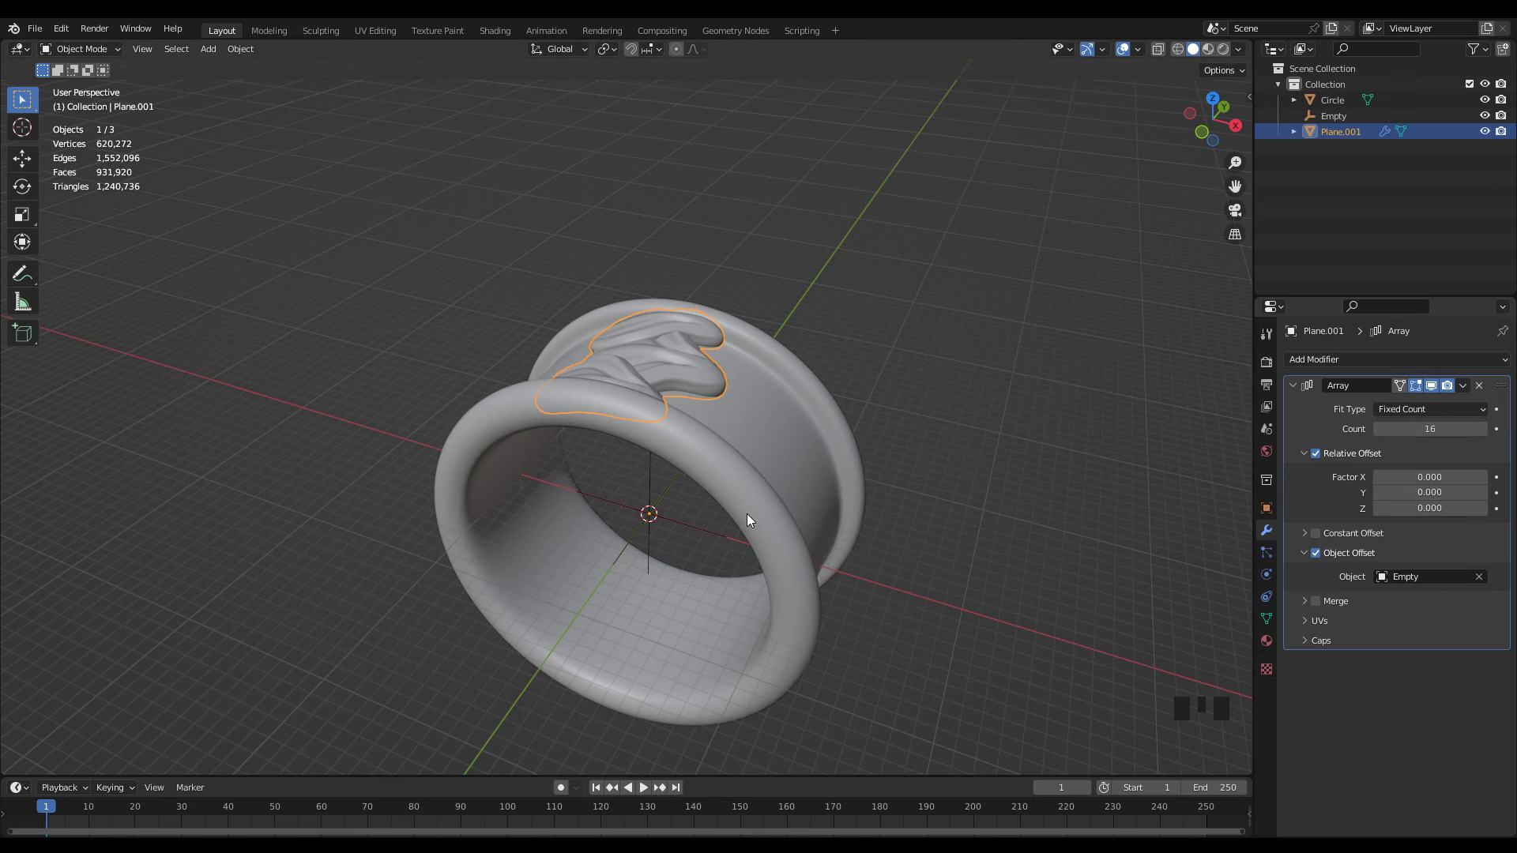
- Rotate the empty about 21.4° around the global Y axis to spread the petal copies along the ring band
{"action": "left_click", "coordinate": [674, 511]}
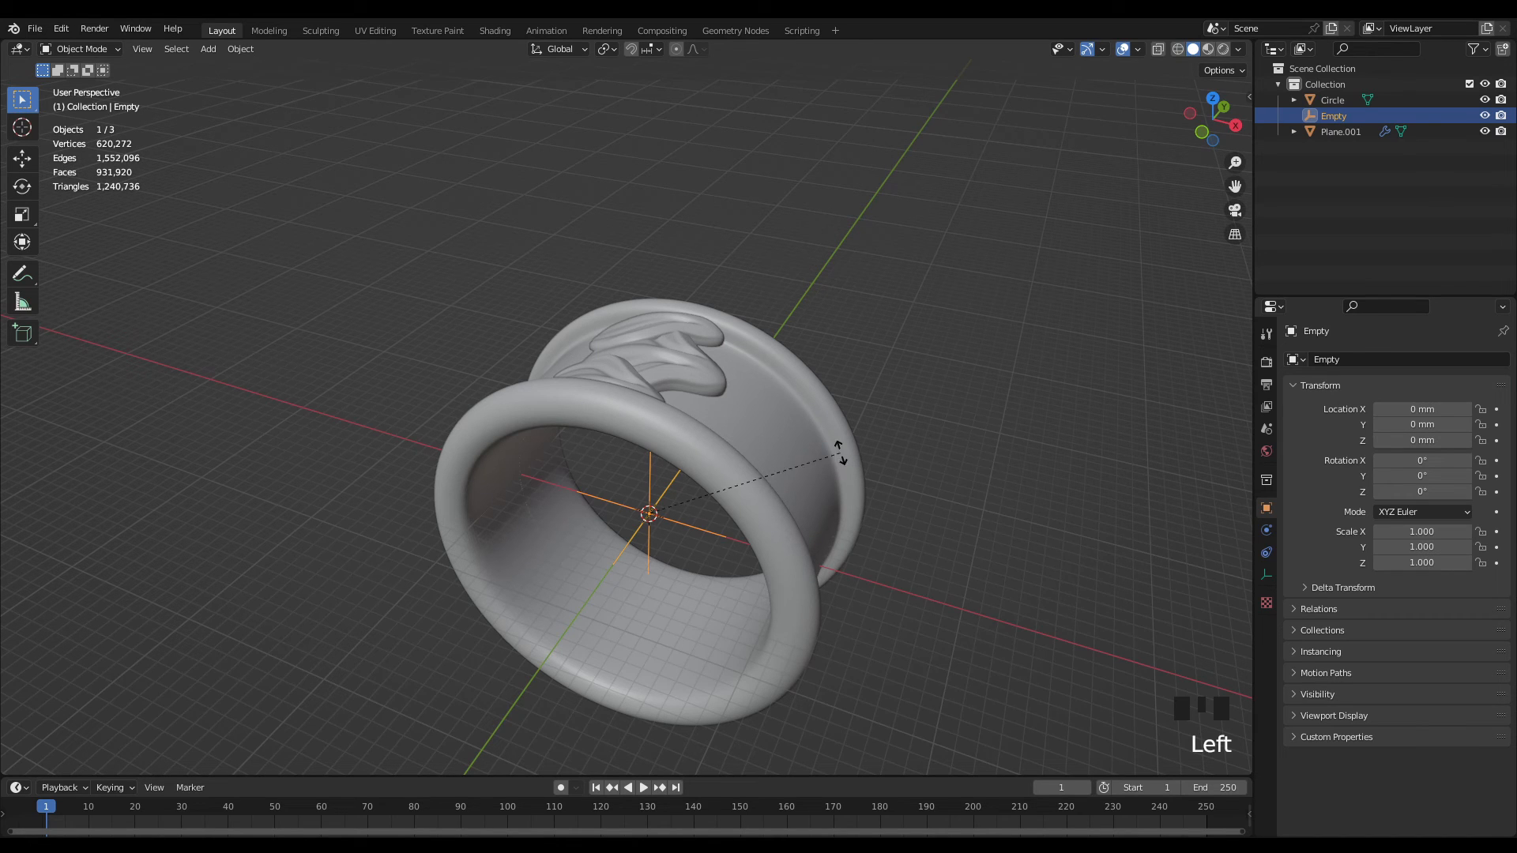
{"action": "key", "text": "r"}
{"action": "key", "text": "y"}
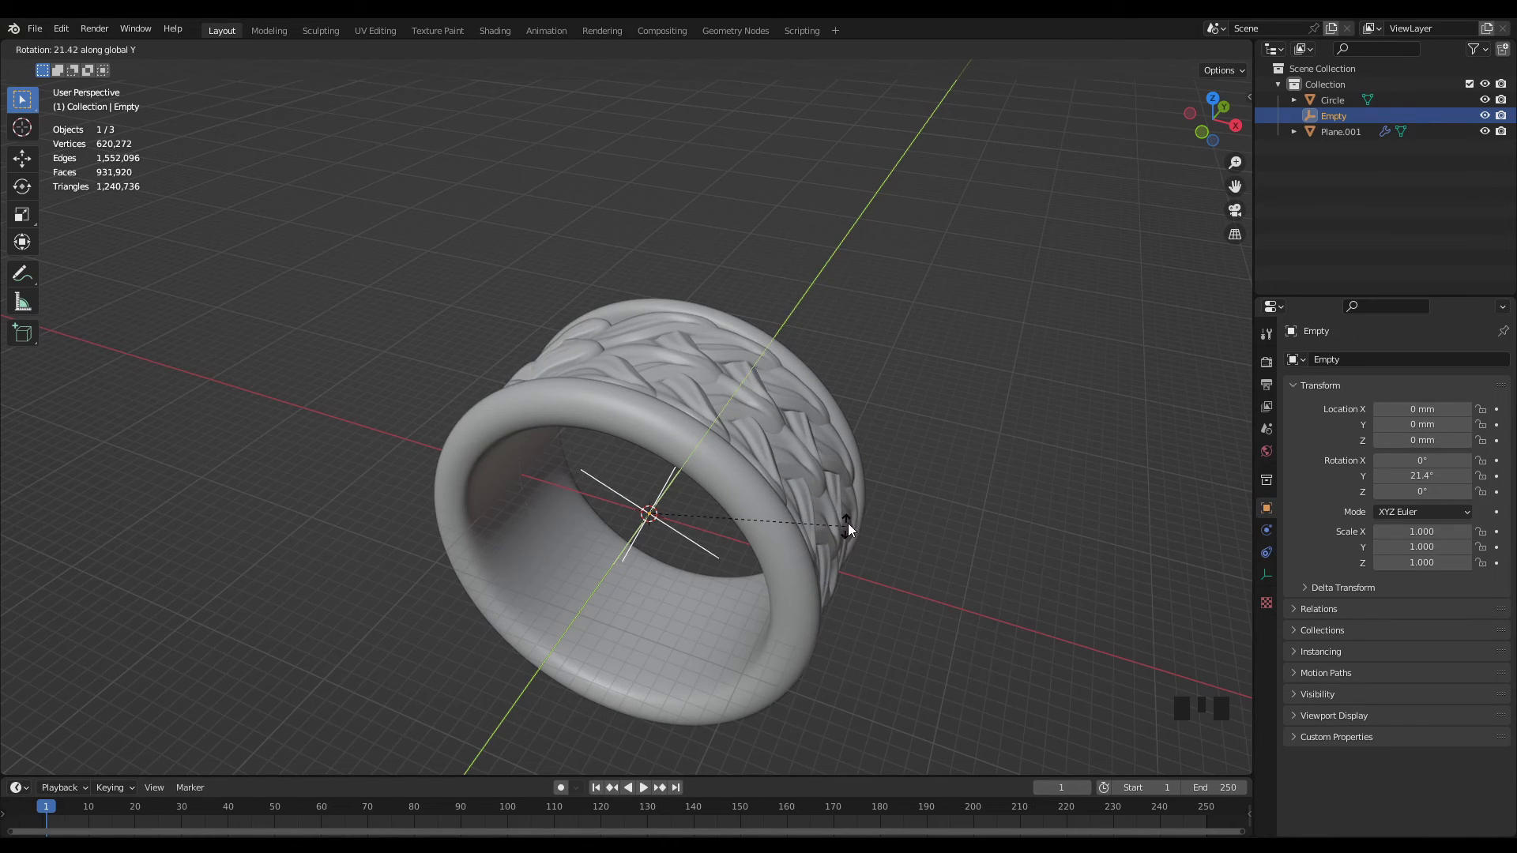
{"action": "left_click", "coordinate": [847, 523]}
{"action": "mouse_move", "coordinate": [848, 523]}
{"action": "middle_mouse_down"}
{"action": "mouse_move", "coordinate": [980, 411]}
{"action": "mouse_move", "coordinate": [897, 517]}
{"action": "mouse_move", "coordinate": [860, 515]}
{"action": "mouse_move", "coordinate": [860, 480]}
{"action": "mouse_move", "coordinate": [898, 447]}
{"action": "mouse_move", "coordinate": [867, 500]}
{"action": "middle_mouse_up"}
{"action": "middle_click_drag", "start_coordinate": [848, 516], "coordinate": [891, 473]}
{"action": "scroll", "coordinate": [825, 439], "scroll_direction": "up", "scroll_amount": 2}
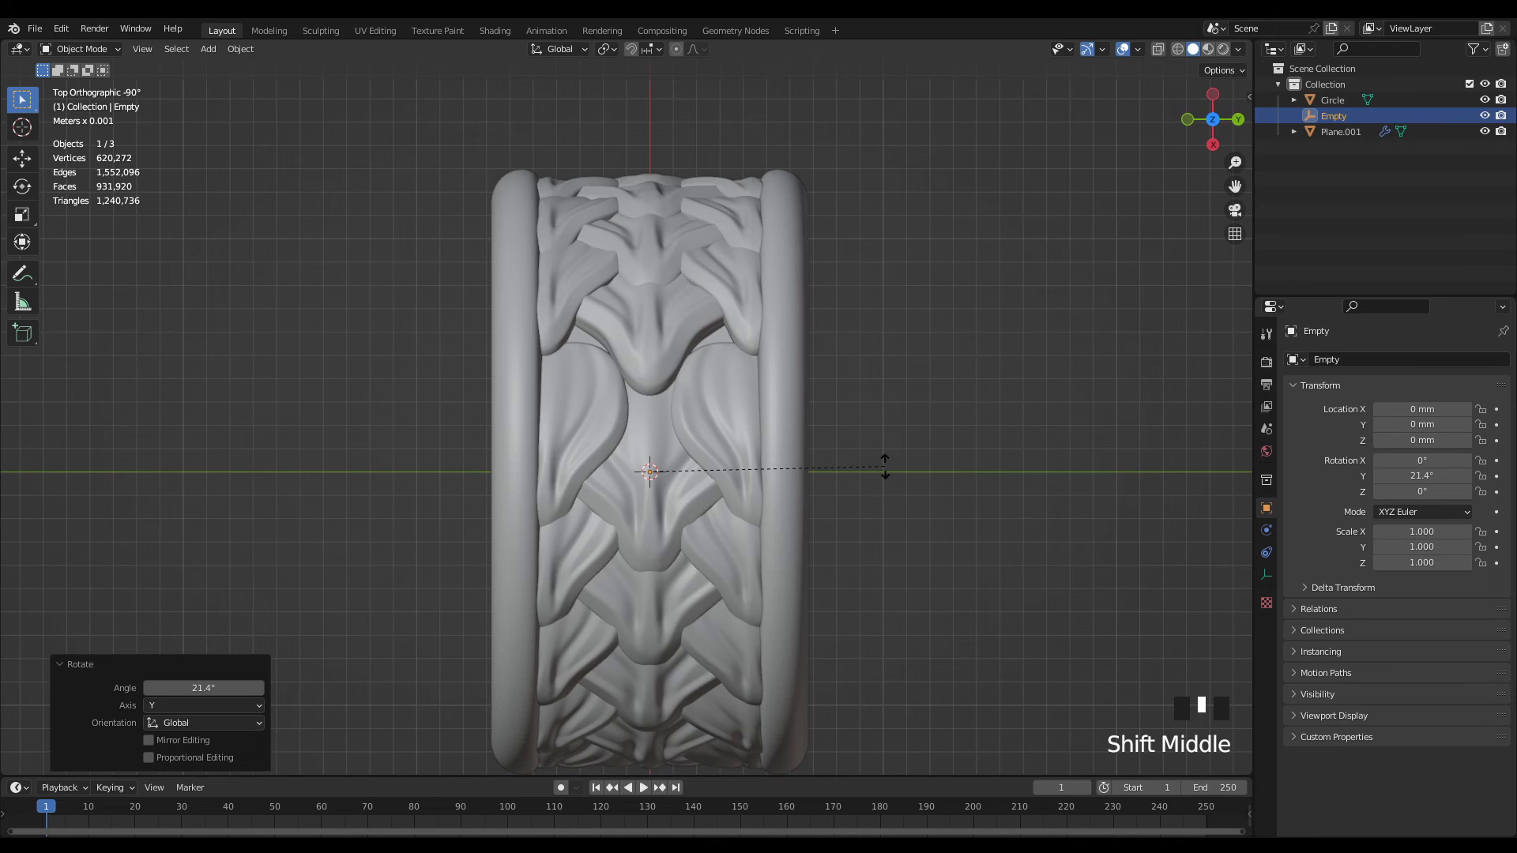
- Rotate the empty a further 1.22° around the global Y axis to even out the spacing of the petal copies around the band
{"action": "key", "text": "r"}
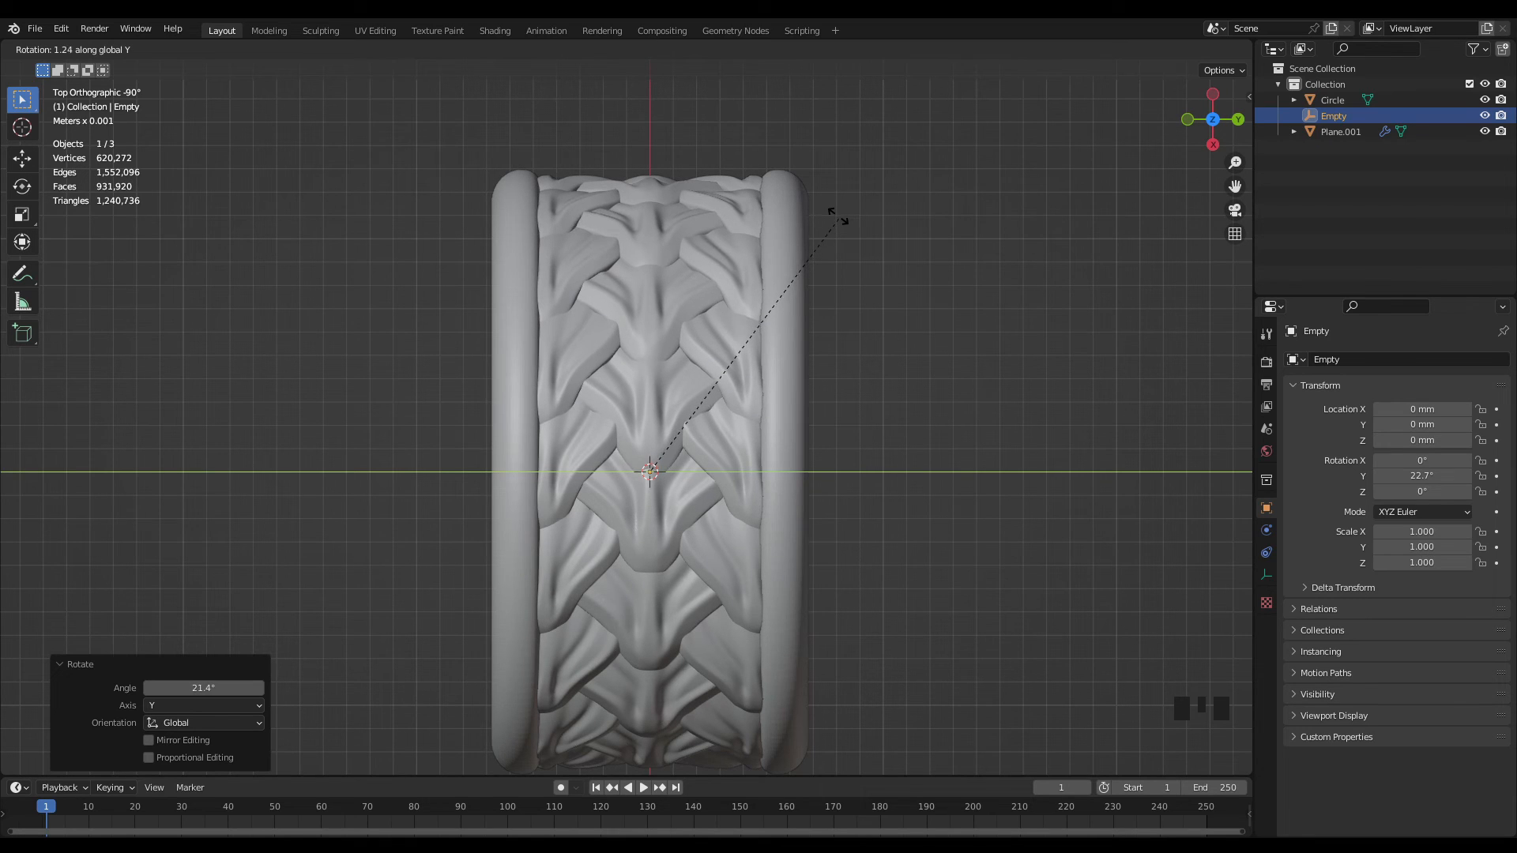
{"action": "left_click", "coordinate": [836, 215]}
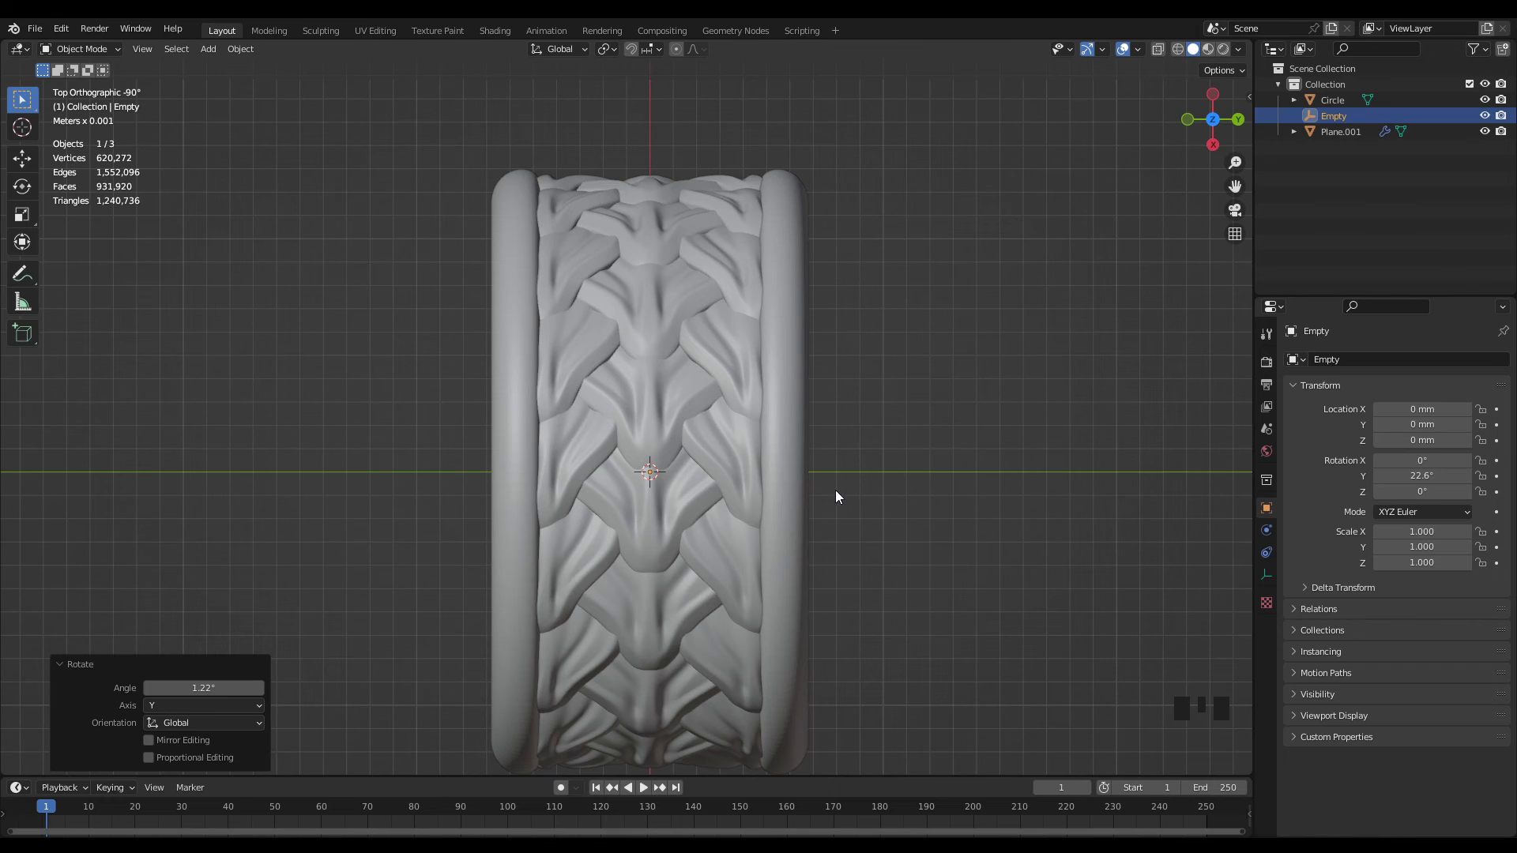
{"action": "middle_click_drag", "start_coordinate": [876, 487], "coordinate": [988, 414]}
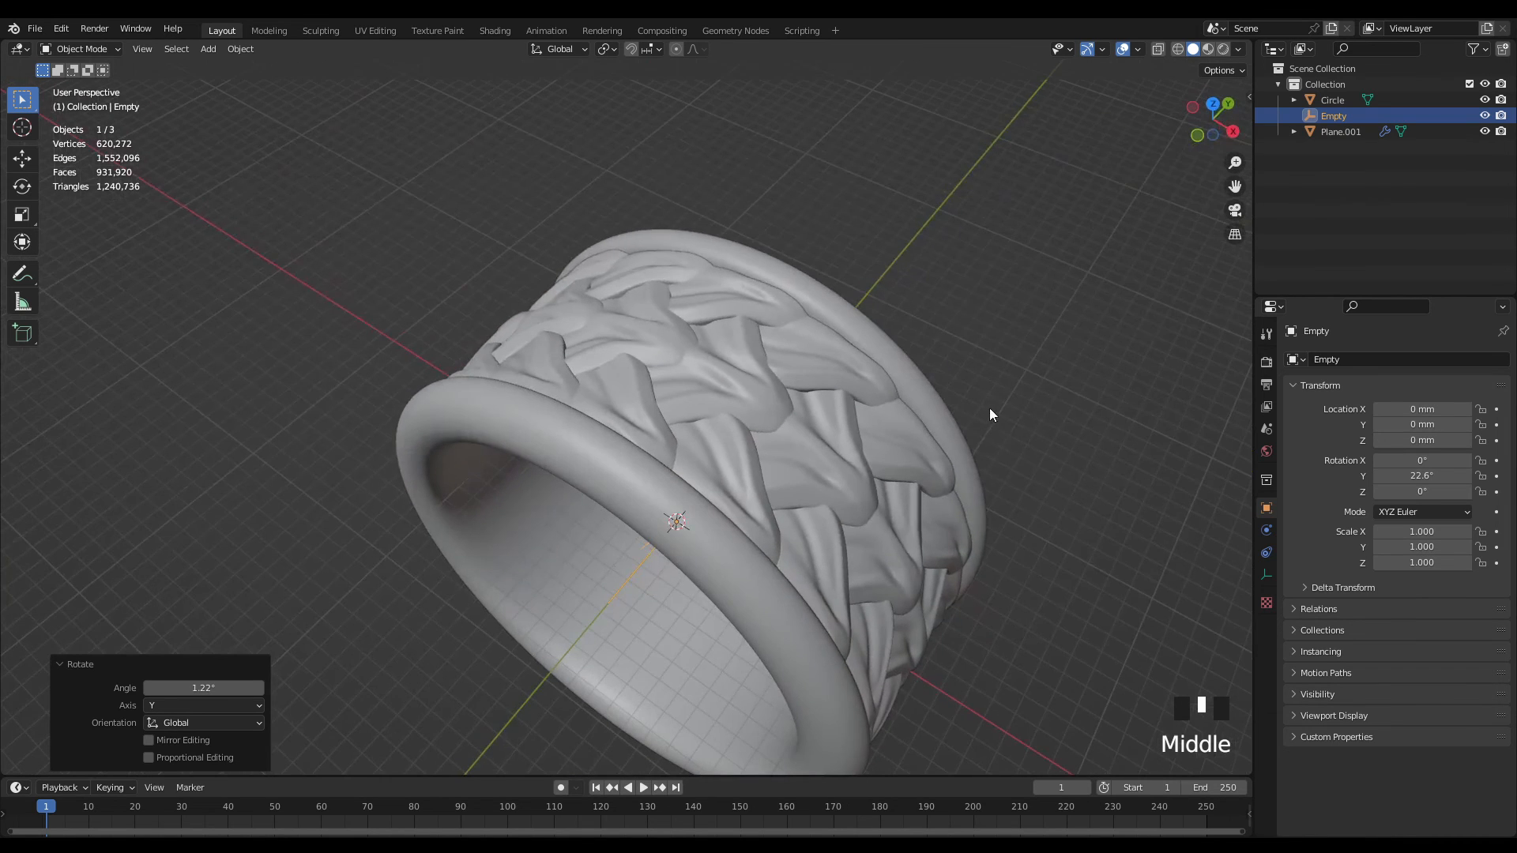
{"action": "scroll", "coordinate": [947, 444], "scroll_direction": "down", "scroll_amount": 2}
{"action": "scroll", "coordinate": [755, 400], "scroll_direction": "up", "scroll_amount": 1}
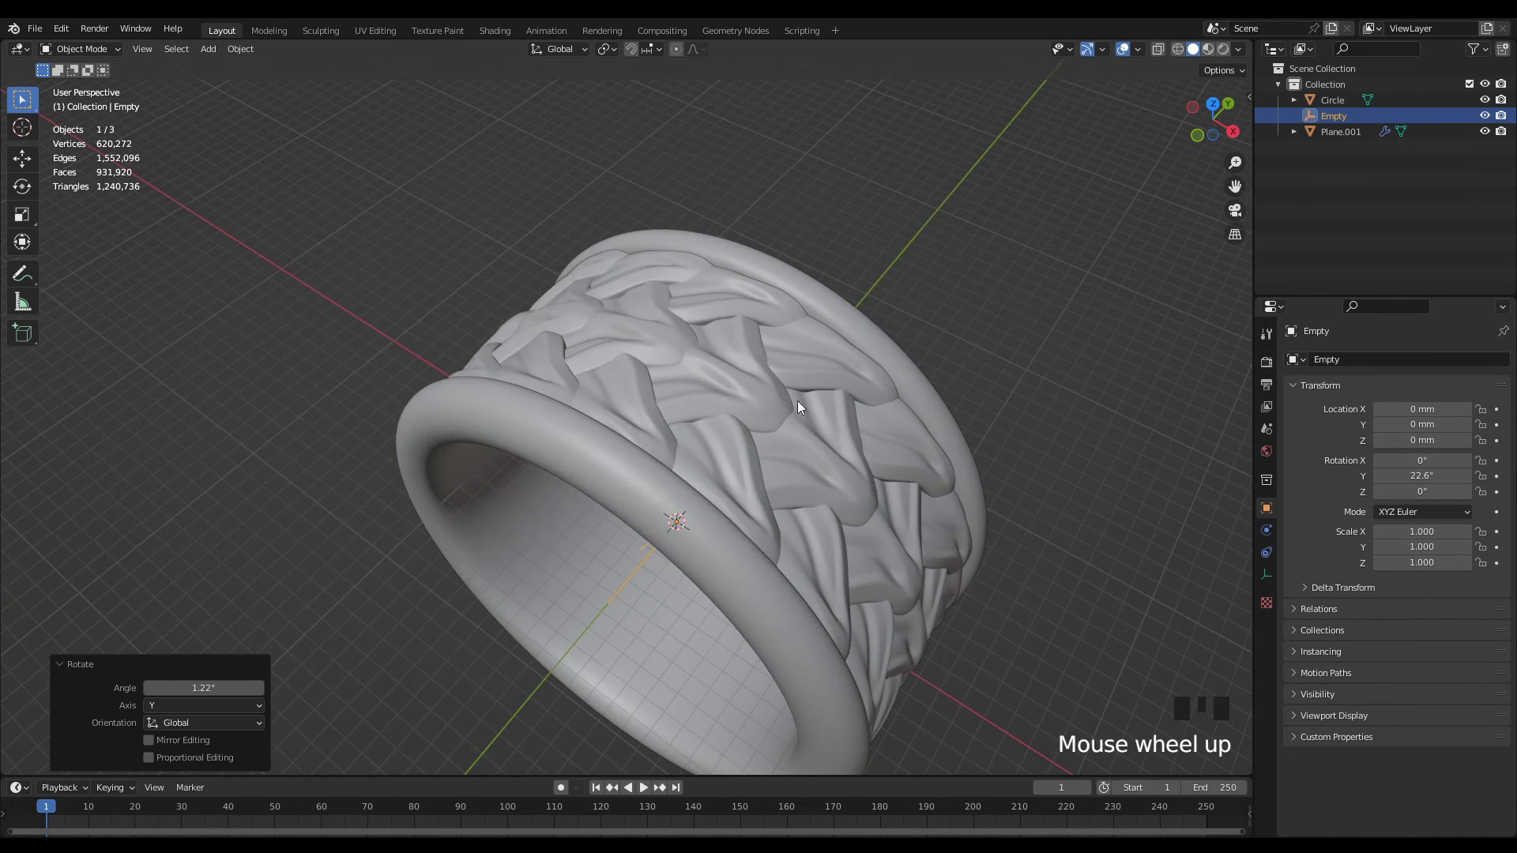
{"action": "scroll", "coordinate": [765, 439], "scroll_direction": "down", "scroll_amount": 1}
{"action": "key", "text": "i"}
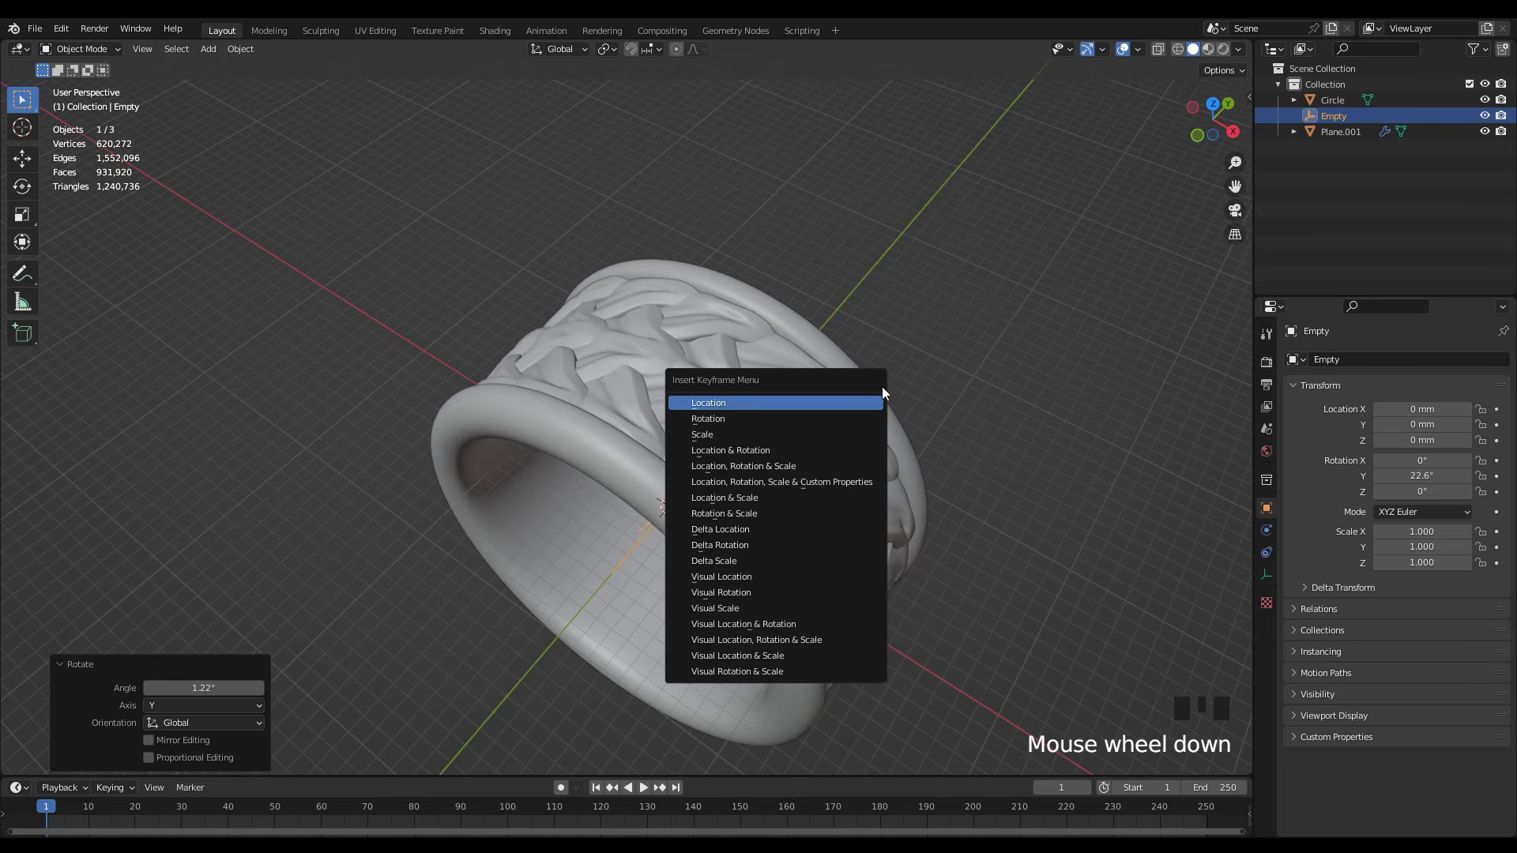
{"action": "middle_click_drag", "start_coordinate": [949, 387], "coordinate": [874, 310]}
- Select the arrayed petals and examine how neighbouring copies overlap along the band
{"action": "scroll", "coordinate": [948, 356], "scroll_direction": "down", "scroll_amount": 1}
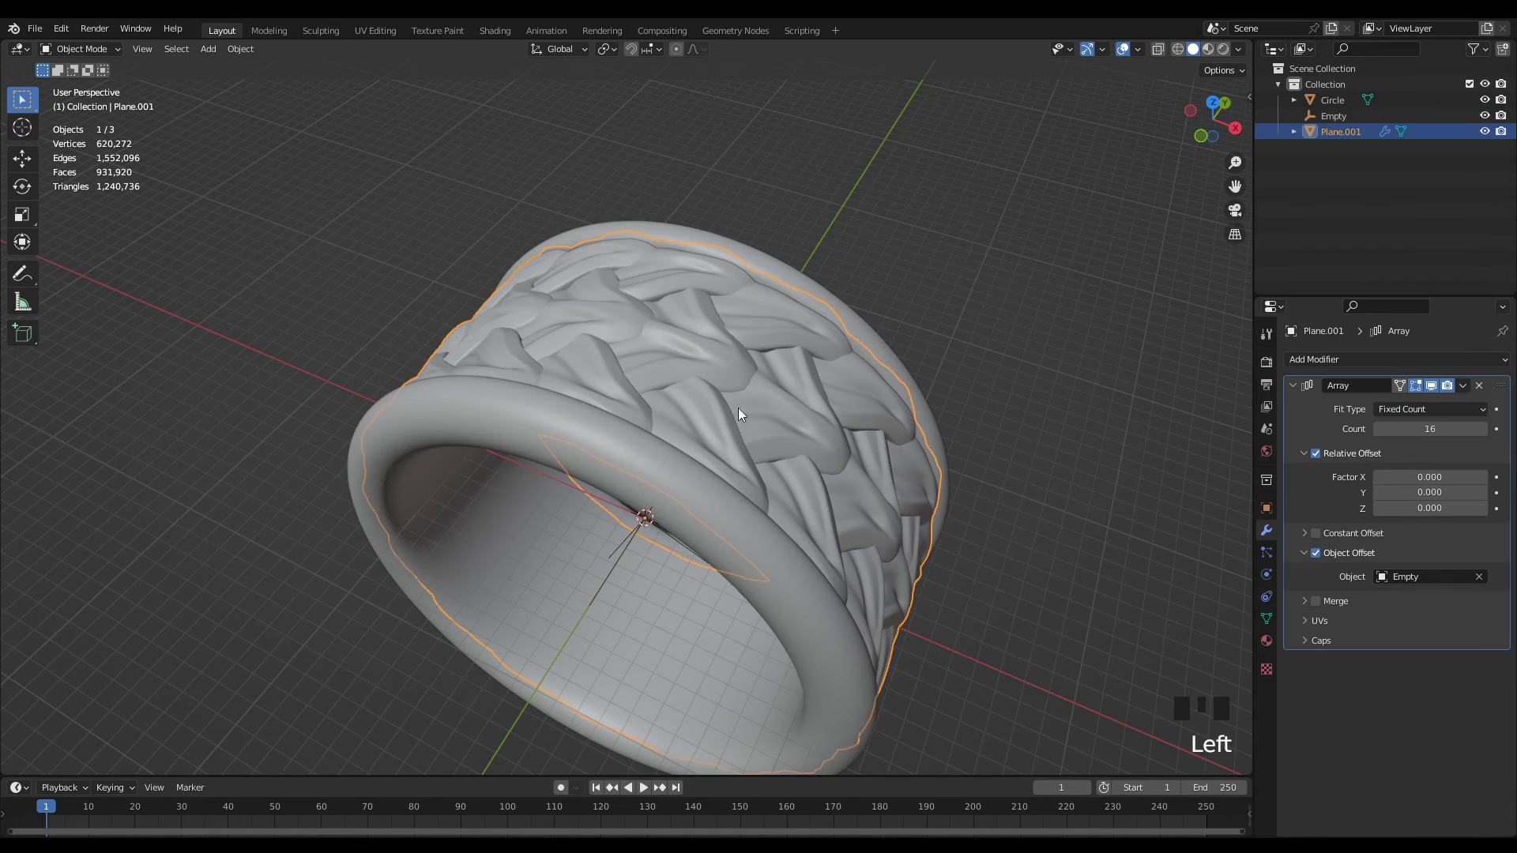
{"action": "scroll", "coordinate": [711, 332], "scroll_direction": "up", "scroll_amount": 2}
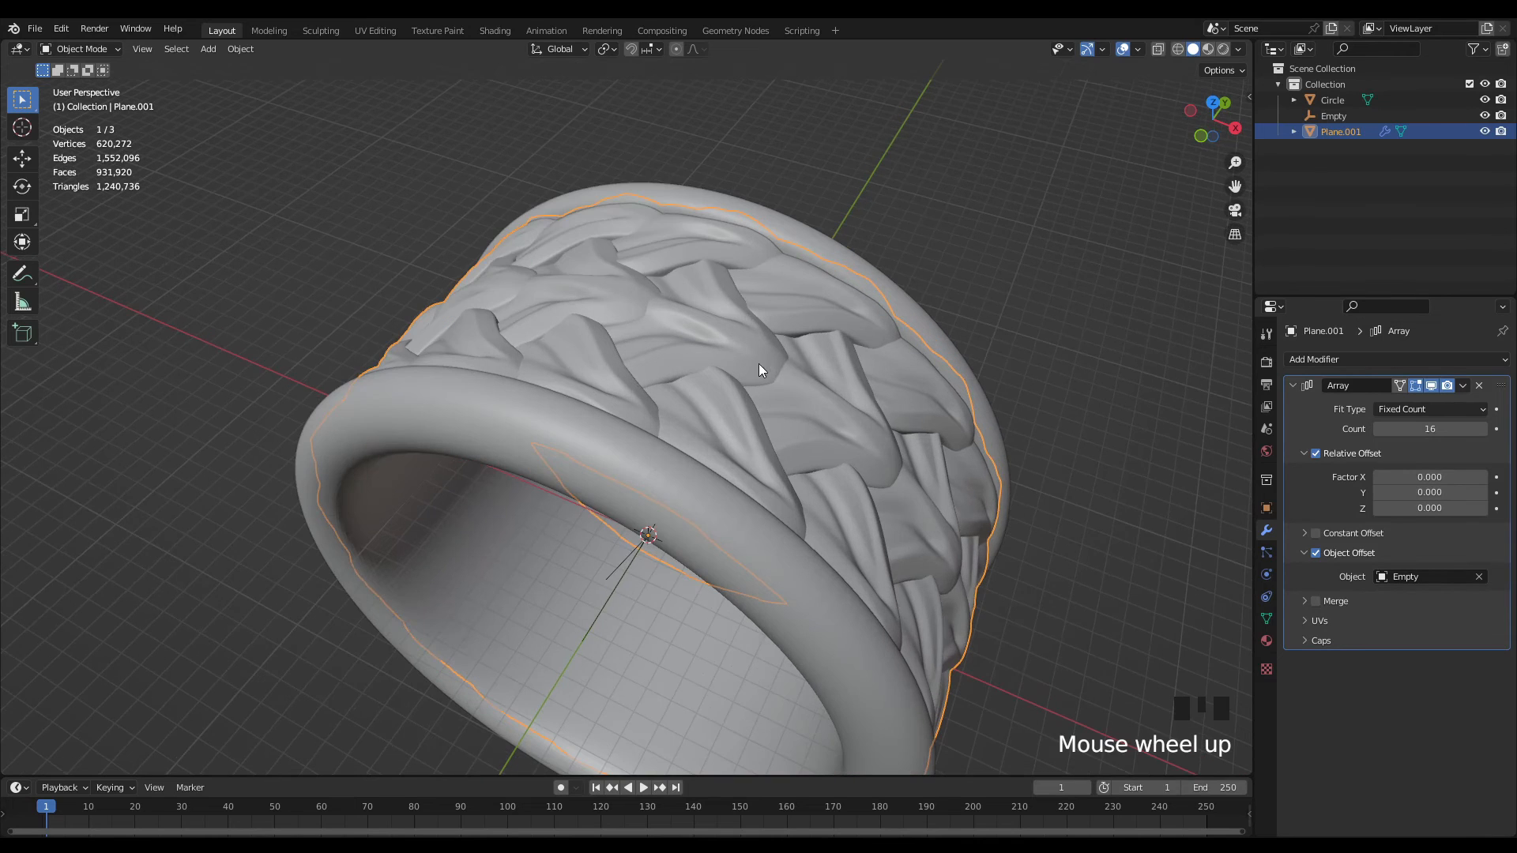
{"action": "middle_click_drag", "start_coordinate": [759, 363], "coordinate": [705, 417]}
{"action": "scroll", "coordinate": [680, 312], "scroll_direction": "up", "scroll_amount": 2}
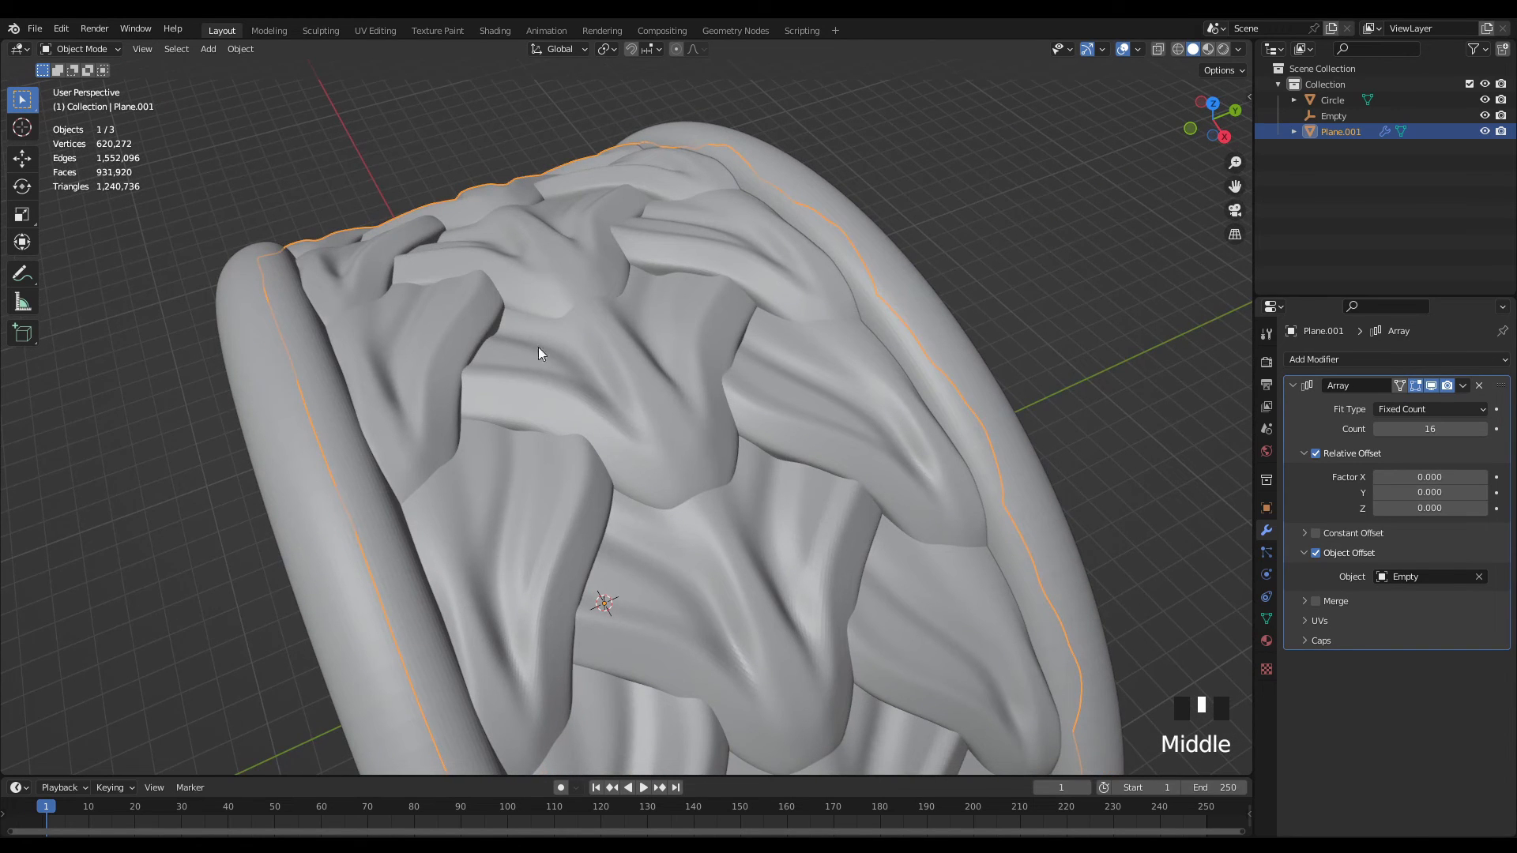
{"action": "scroll", "coordinate": [616, 385], "scroll_direction": "down", "scroll_amount": 1}
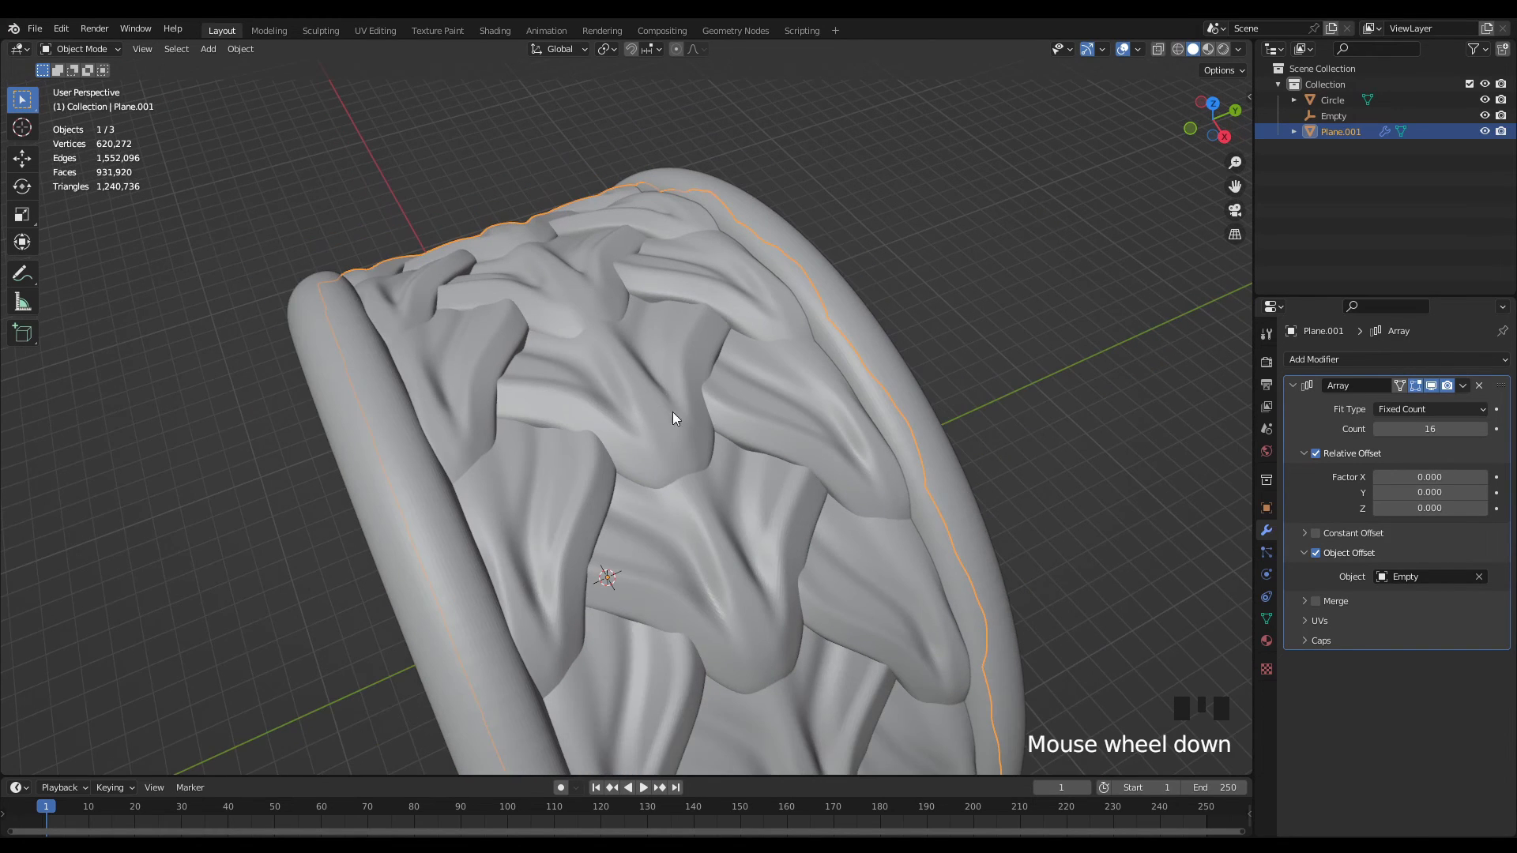
{"action": "scroll", "coordinate": [674, 417], "scroll_direction": "down", "scroll_amount": 2}
{"action": "middle_click_drag", "start_coordinate": [674, 417], "coordinate": [653, 344]}
{"action": "scroll", "coordinate": [719, 400], "scroll_direction": "down", "scroll_amount": 1}
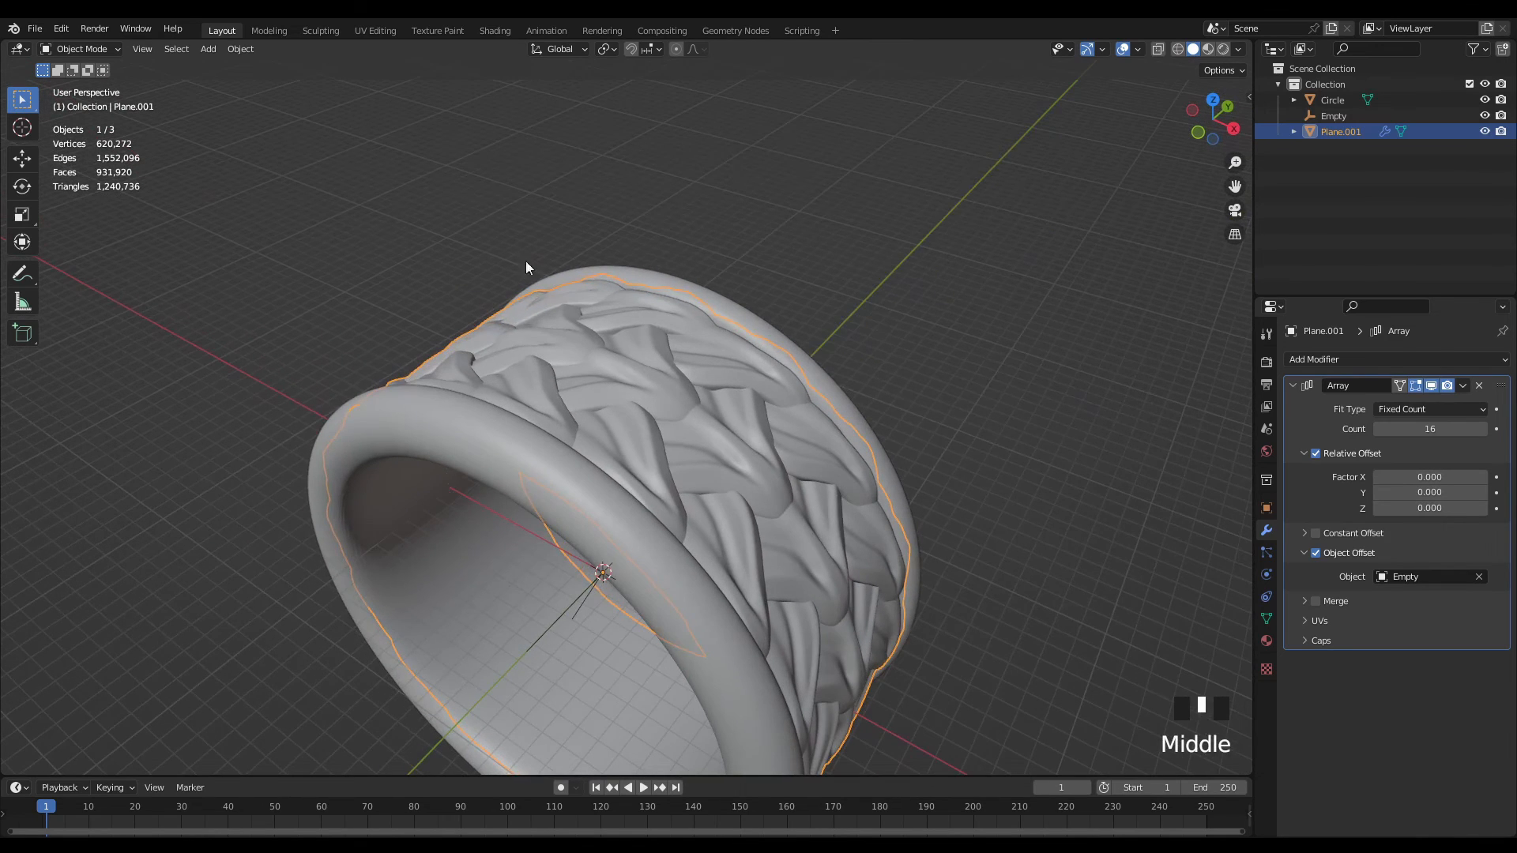
- Enter sculpting on the arrayed petals and adjust the side petals in top view with the Elastic Deform brush
{"action": "left_click", "coordinate": [321, 30]}
{"action": "left_click_drag", "start_coordinate": [637, 335], "coordinate": [711, 440]}
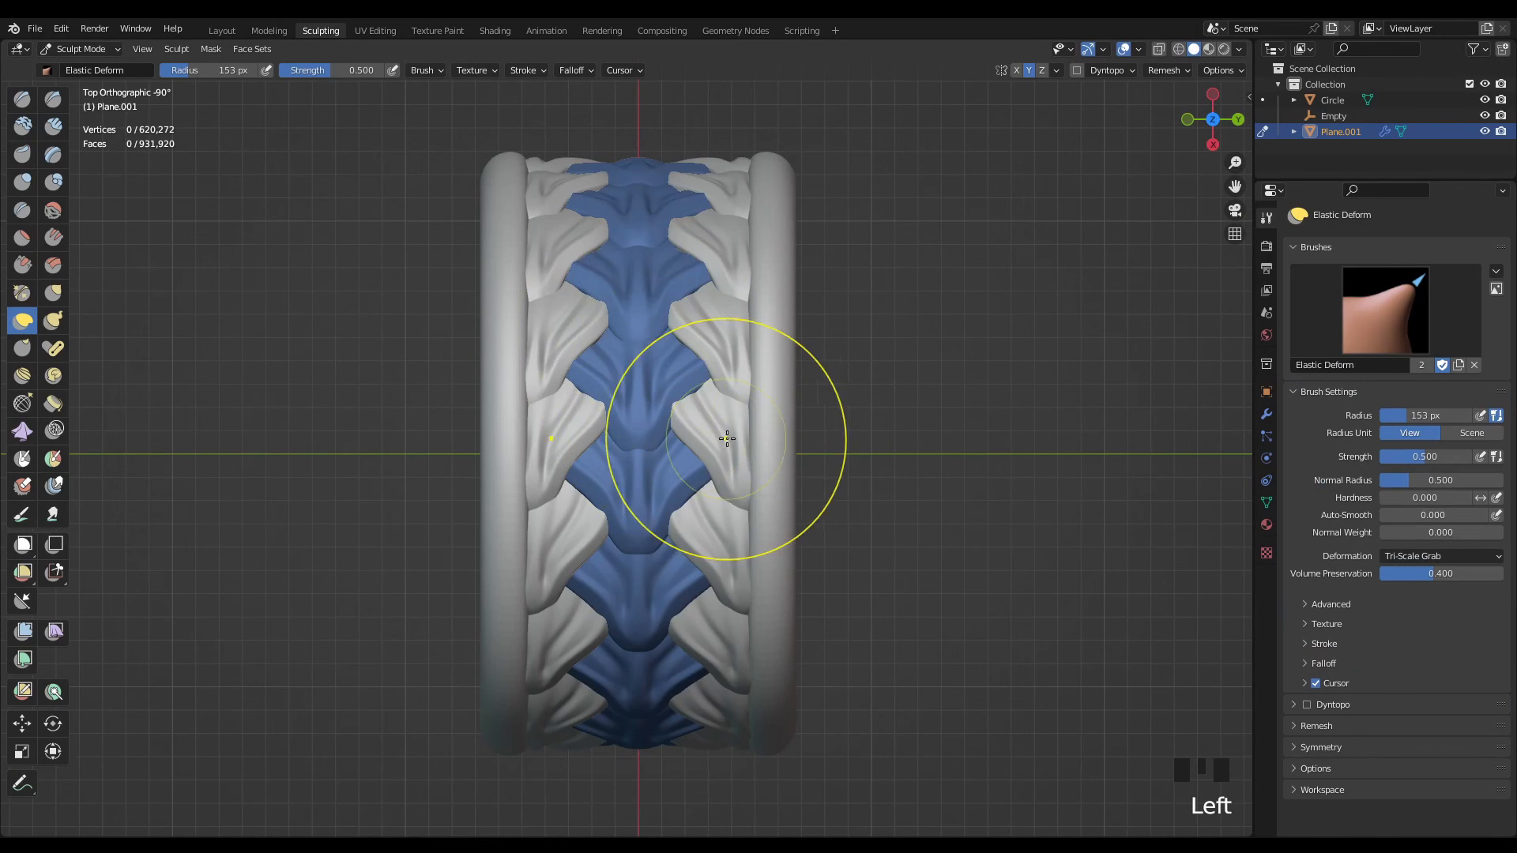
{"action": "mouse_move", "coordinate": [711, 440]}
{"action": "middle_mouse_down"}
{"action": "mouse_move", "coordinate": [856, 340]}
{"action": "mouse_move", "coordinate": [759, 355]}
{"action": "mouse_move", "coordinate": [703, 431]}
{"action": "middle_mouse_up"}
{"action": "scroll", "coordinate": [746, 386], "scroll_direction": "up", "scroll_amount": 3}
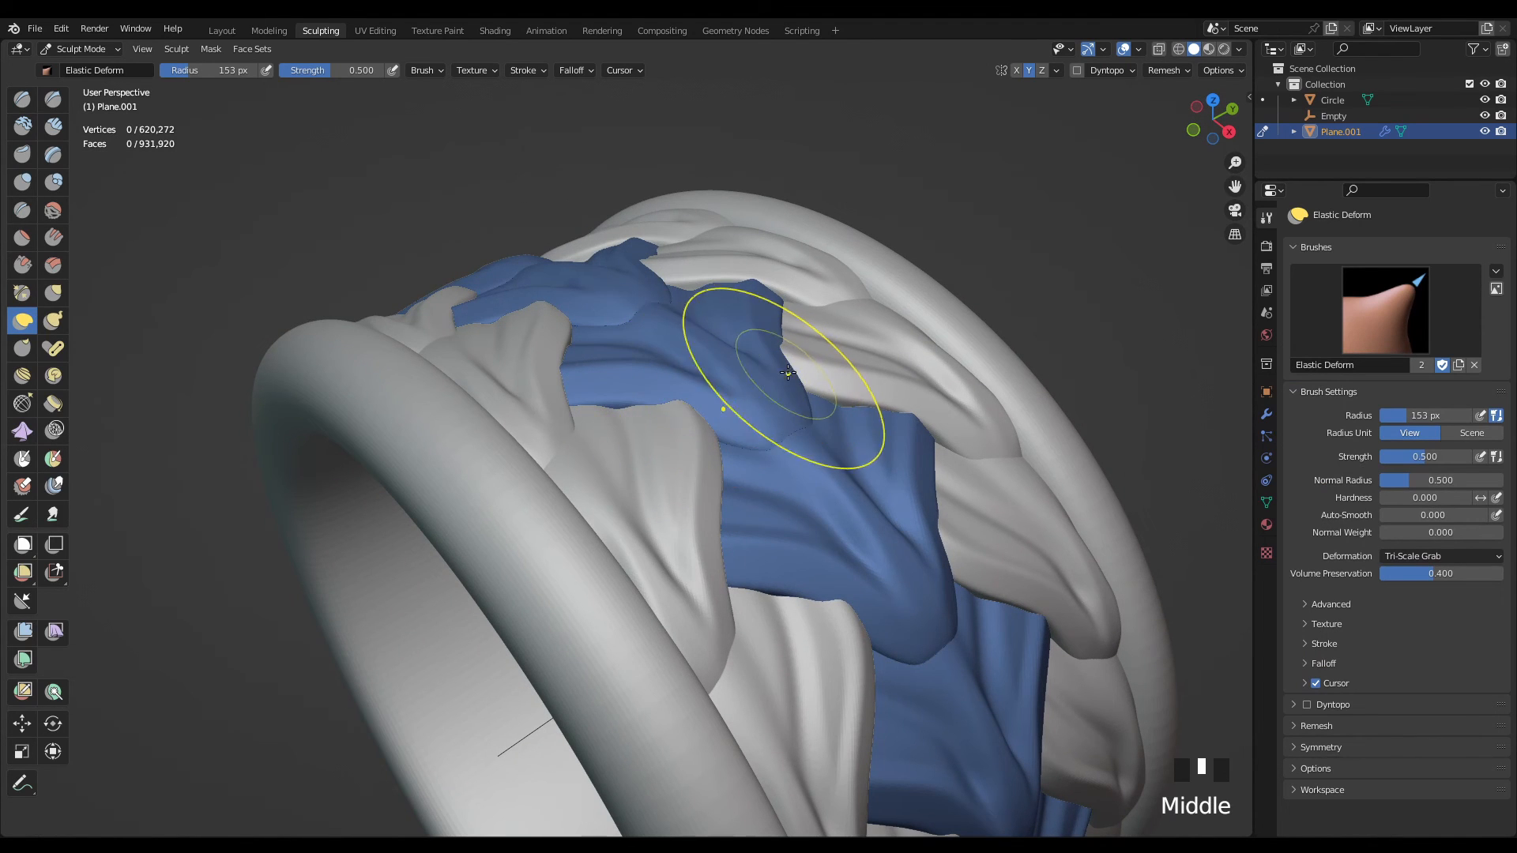
- Examine the overlaps between the centre and side petals from several angles around the ring
{"action": "mouse_move", "coordinate": [759, 403]}
{"action": "middle_mouse_down"}
{"action": "mouse_move", "coordinate": [604, 369]}
{"action": "mouse_move", "coordinate": [838, 360]}
{"action": "middle_mouse_up"}
{"action": "scroll", "coordinate": [817, 384], "scroll_direction": "down", "scroll_amount": 2}
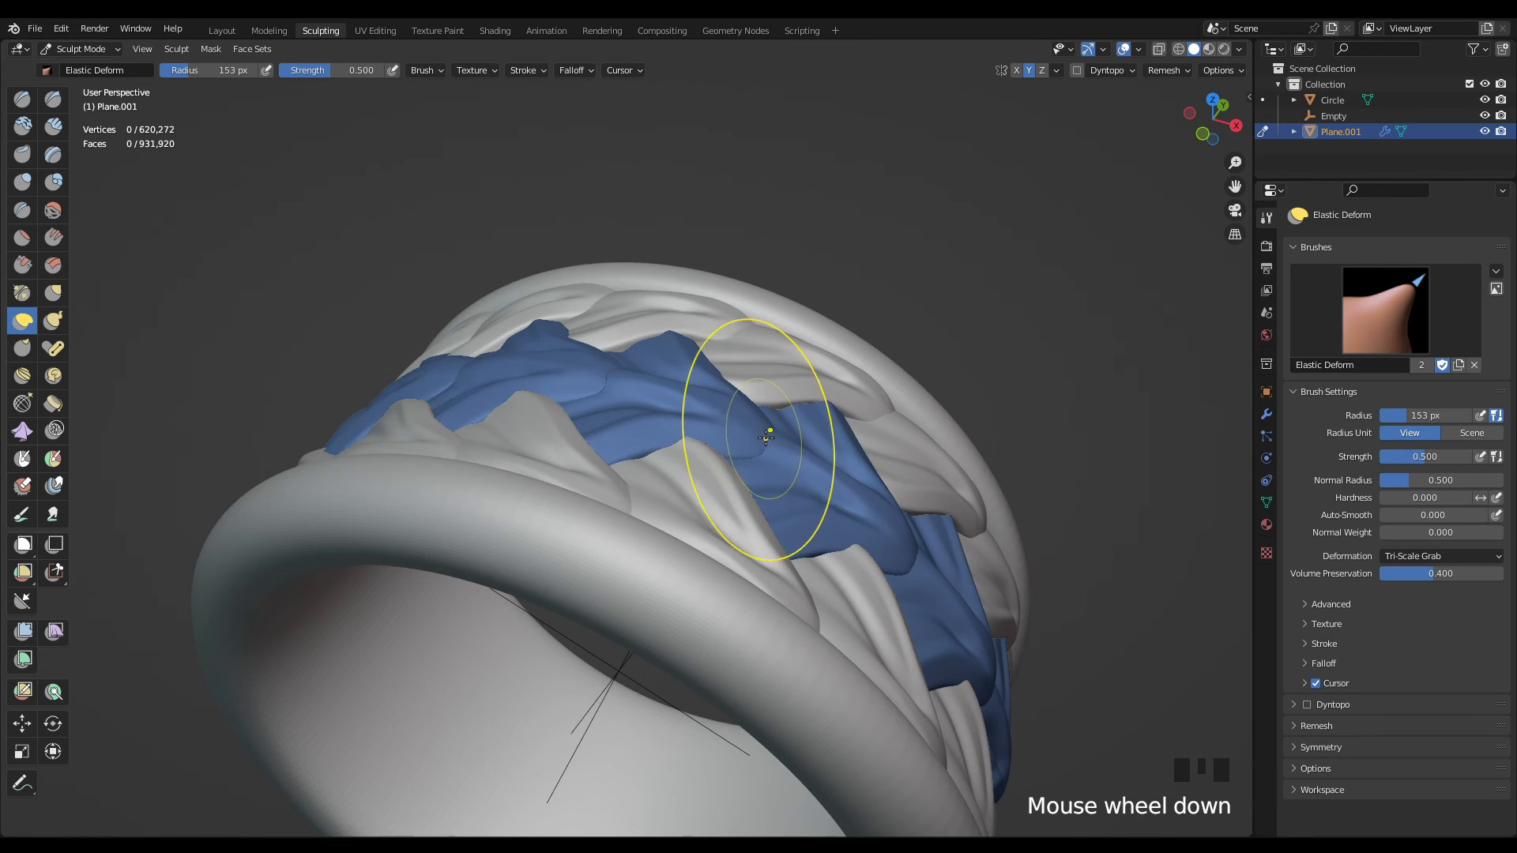
{"action": "scroll", "coordinate": [728, 400], "scroll_direction": "up", "scroll_amount": 2}
{"action": "middle_click_drag", "start_coordinate": [728, 399], "coordinate": [745, 458], "text": "shift"}
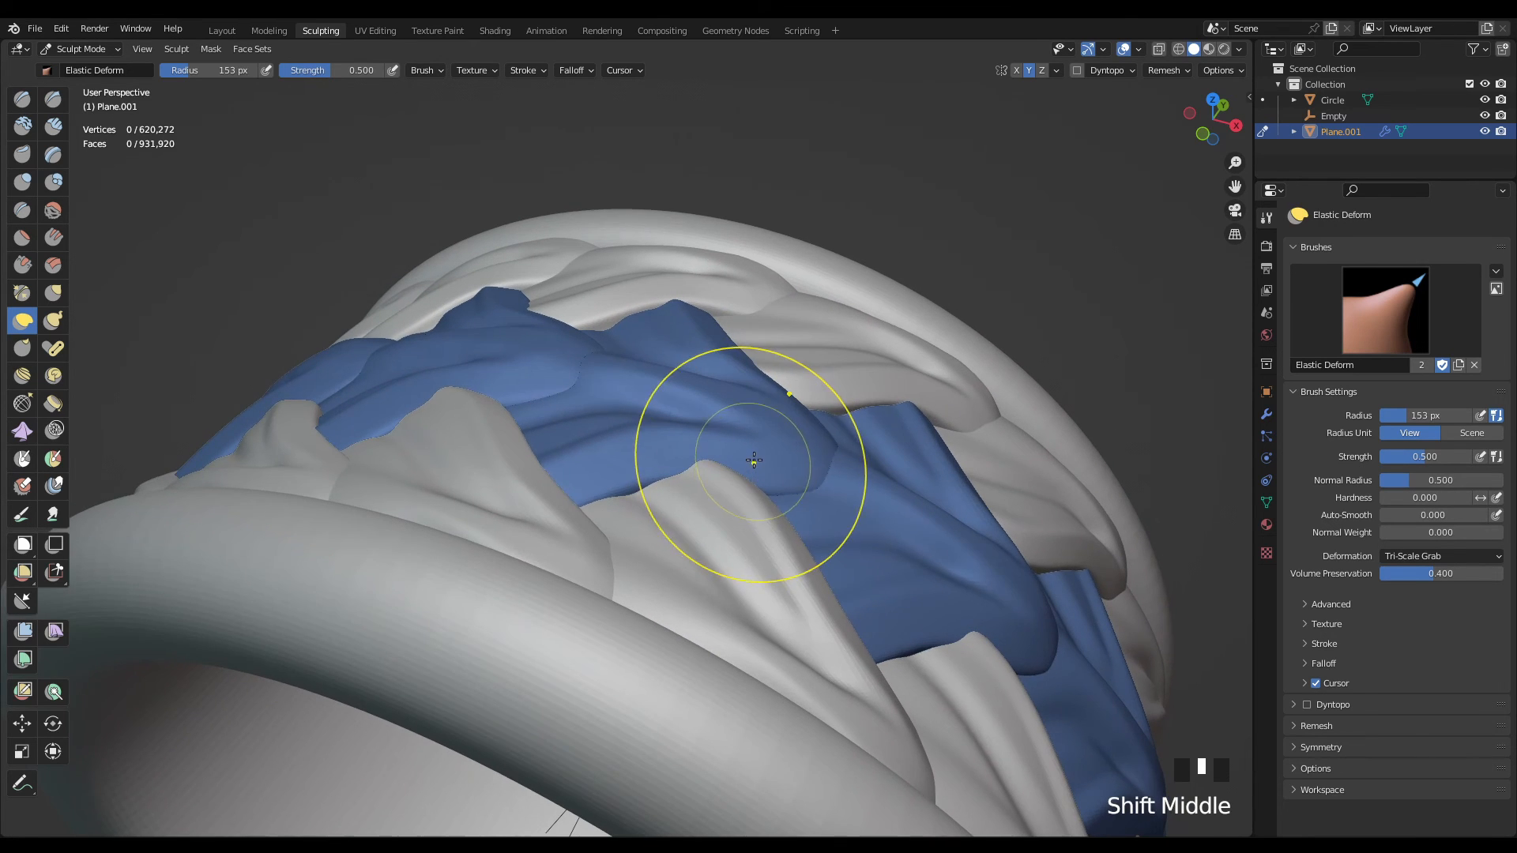
{"action": "scroll", "coordinate": [736, 466], "scroll_direction": "down", "scroll_amount": 1}
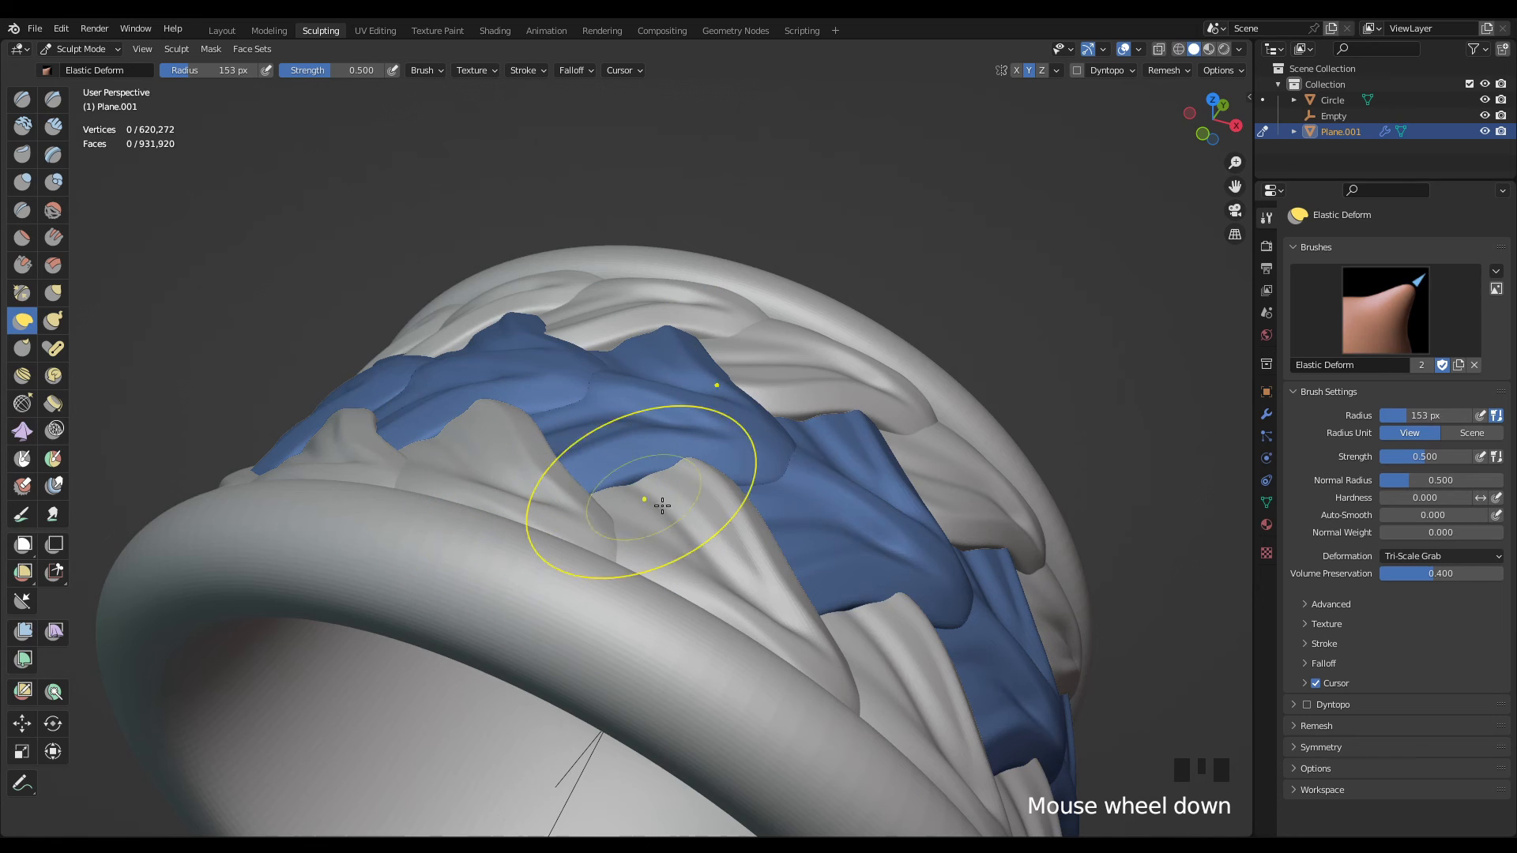
{"action": "middle_click_drag", "start_coordinate": [914, 567], "coordinate": [789, 552]}
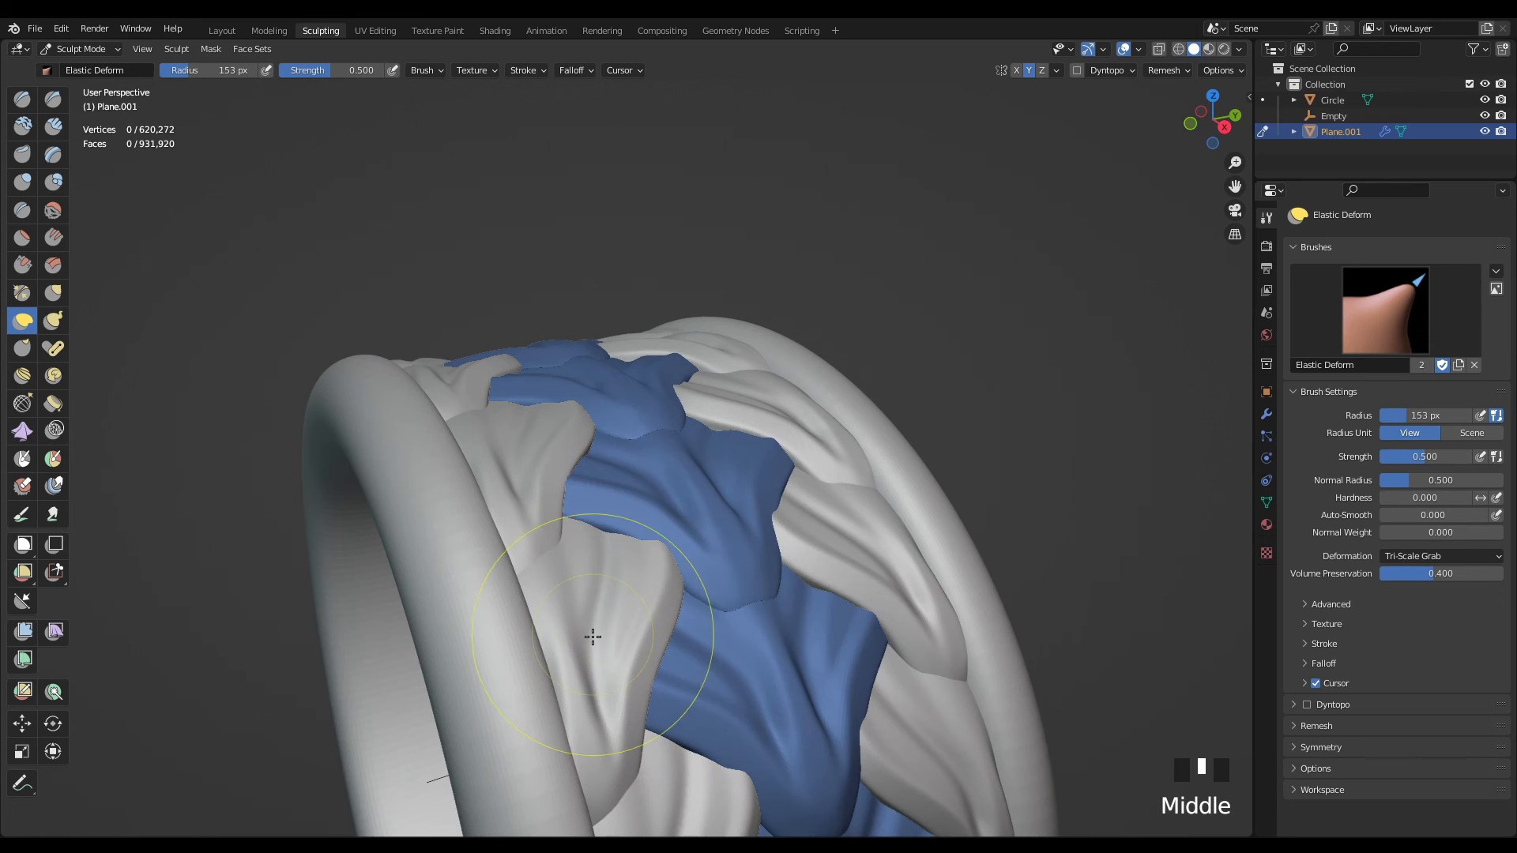
{"action": "scroll", "coordinate": [662, 663], "scroll_direction": "down", "scroll_amount": 2}
{"action": "middle_click_drag", "start_coordinate": [662, 662], "coordinate": [710, 524], "text": "shift"}
{"action": "scroll", "coordinate": [710, 524], "scroll_direction": "down", "scroll_amount": 1}
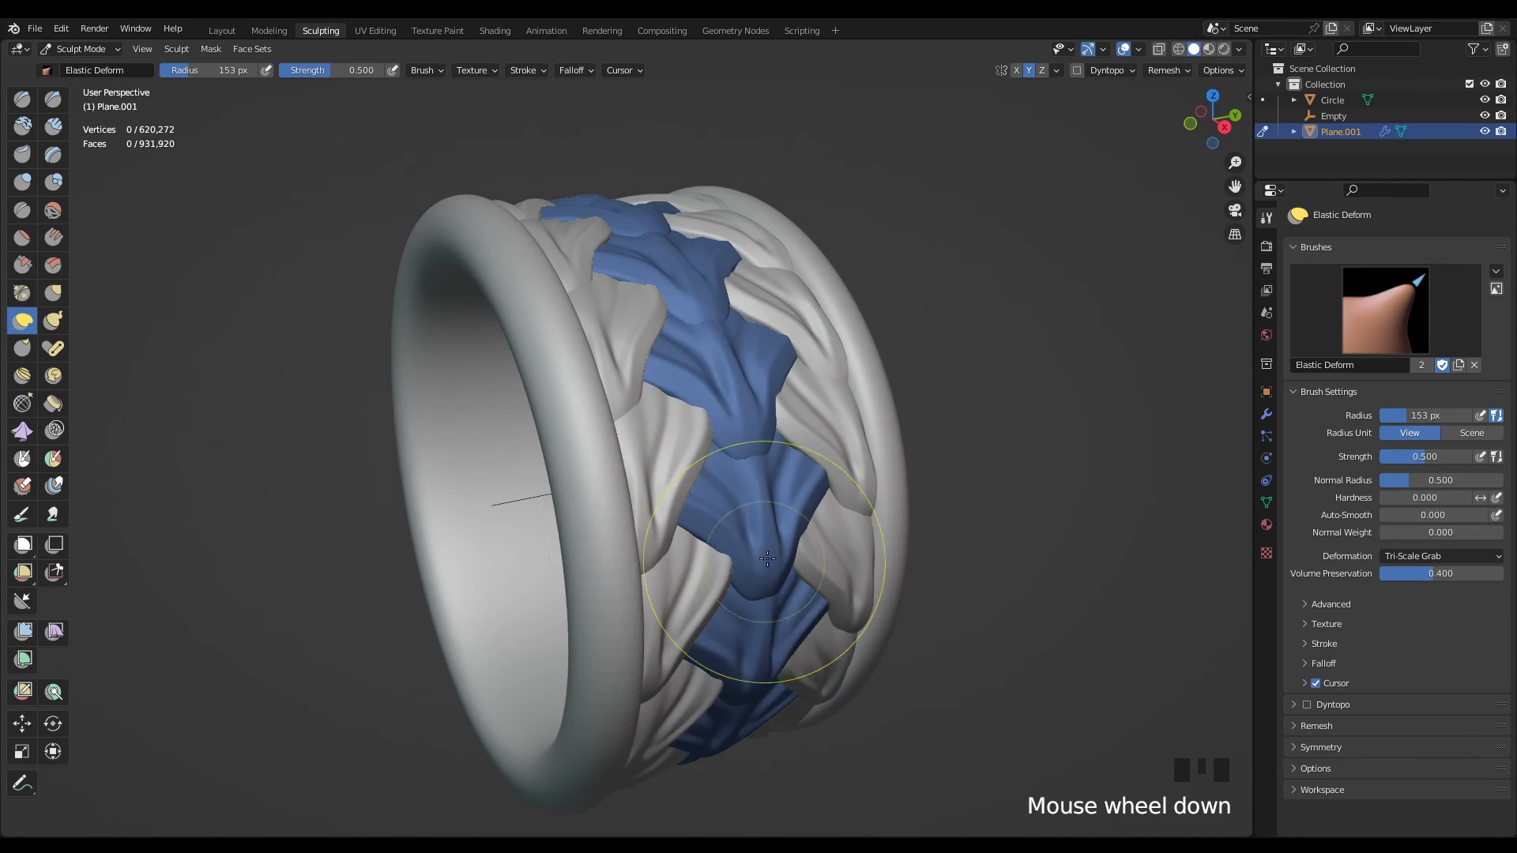
{"action": "middle_click_drag", "start_coordinate": [701, 427], "coordinate": [792, 492]}
{"action": "scroll", "coordinate": [625, 385], "scroll_direction": "down", "scroll_amount": 2}
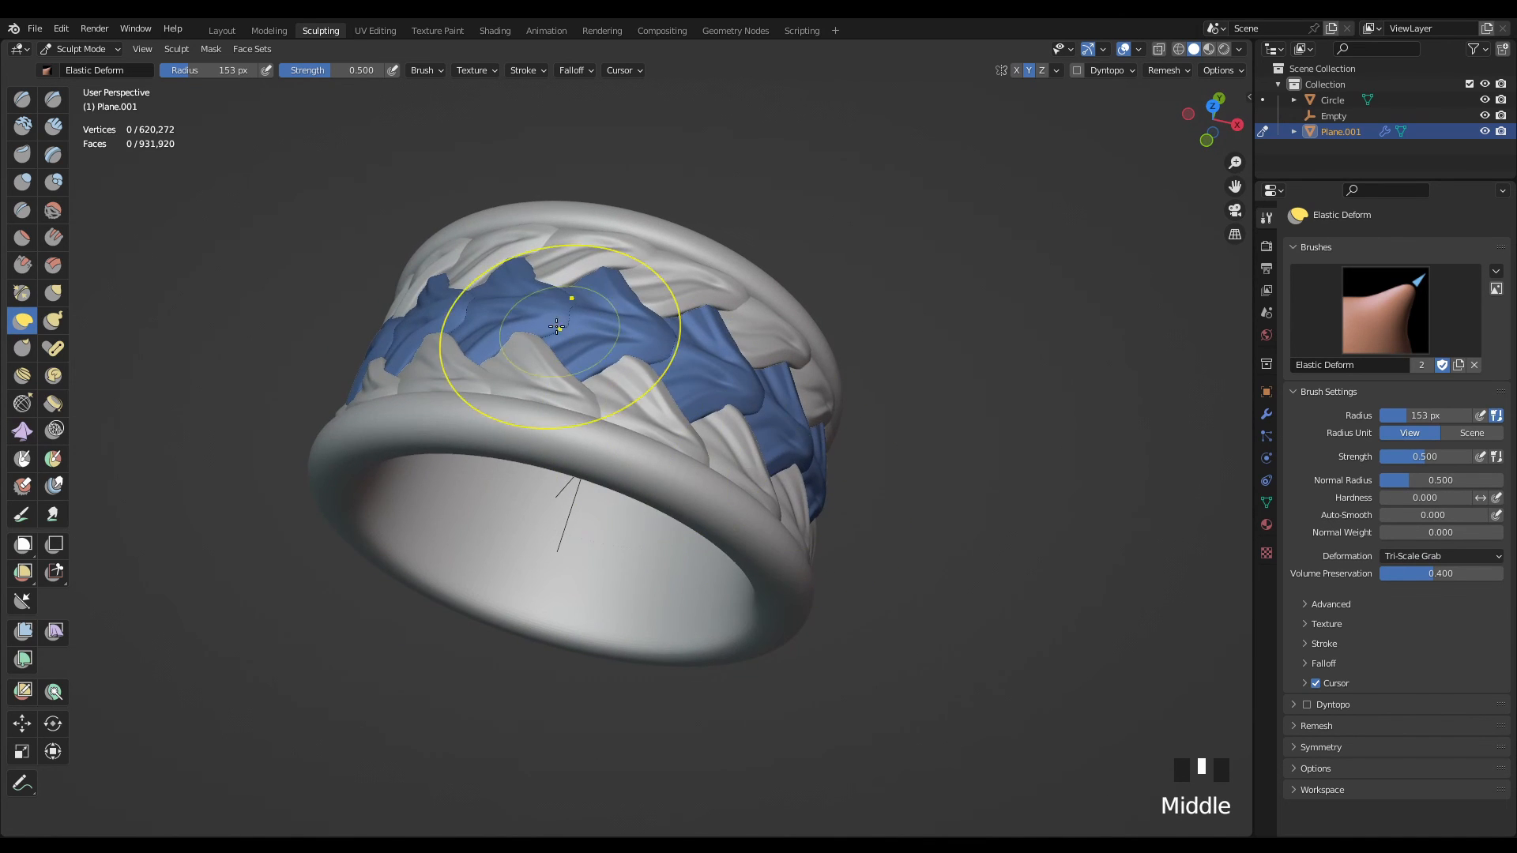
{"action": "scroll", "coordinate": [601, 340], "scroll_direction": "up", "scroll_amount": 1}
{"action": "middle_click_drag", "start_coordinate": [648, 347], "coordinate": [640, 439], "text": "shift"}
{"action": "scroll", "coordinate": [721, 519], "scroll_direction": "up", "scroll_amount": 1}
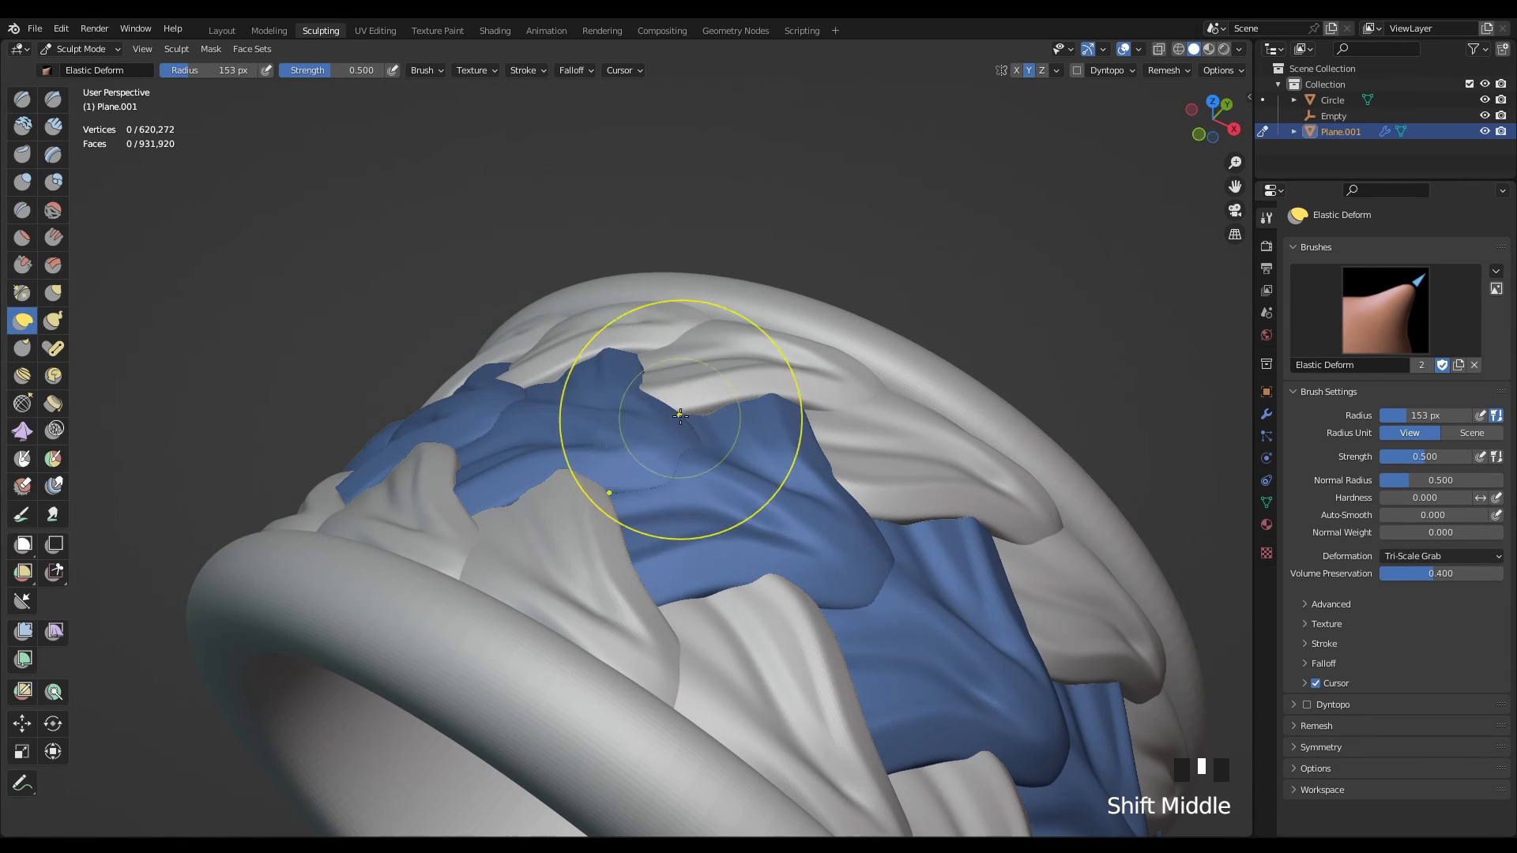
{"action": "mouse_move", "coordinate": [681, 415]}
{"action": "middle_mouse_down", "text": "shift"}
{"action": "mouse_move", "coordinate": [717, 471]}
{"action": "mouse_move", "coordinate": [695, 457]}
{"action": "mouse_move", "coordinate": [761, 526]}
{"action": "mouse_move", "coordinate": [747, 540]}
{"action": "middle_mouse_up", "text": "shift"}
{"action": "scroll", "coordinate": [695, 547], "scroll_direction": "down", "scroll_amount": 1}
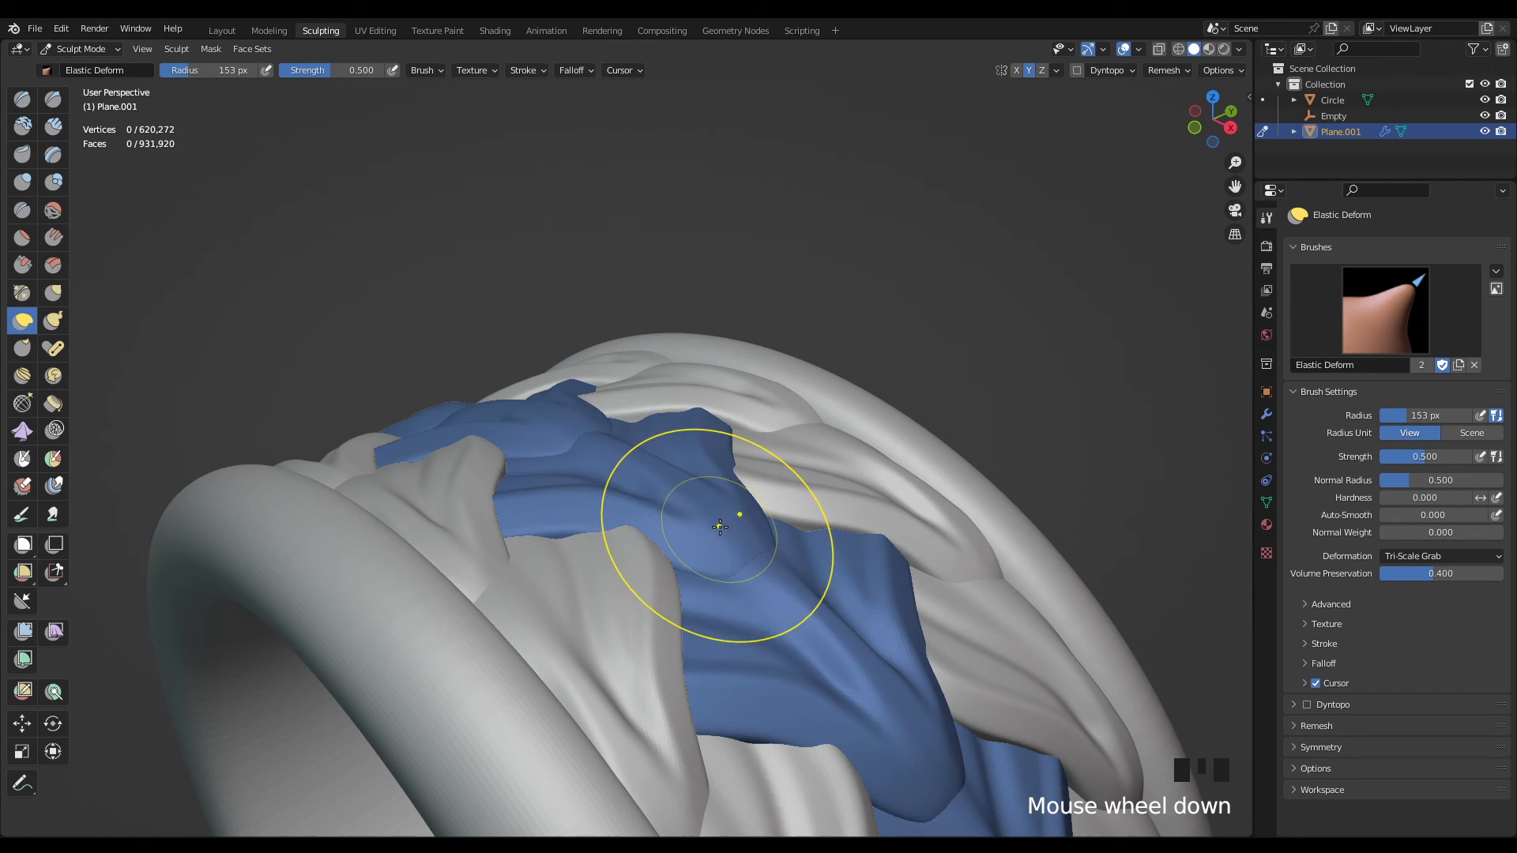
- Isolate the centre petal's face set and pull its tip upward over the next copy with the Elastic Deform brush
{"action": "key", "text": "h"}
{"action": "mouse_move", "coordinate": [738, 556]}
{"action": "middle_mouse_down"}
{"action": "mouse_move", "coordinate": [857, 577]}
{"action": "mouse_move", "coordinate": [694, 605]}
{"action": "mouse_move", "coordinate": [406, 593]}
{"action": "middle_mouse_up"}
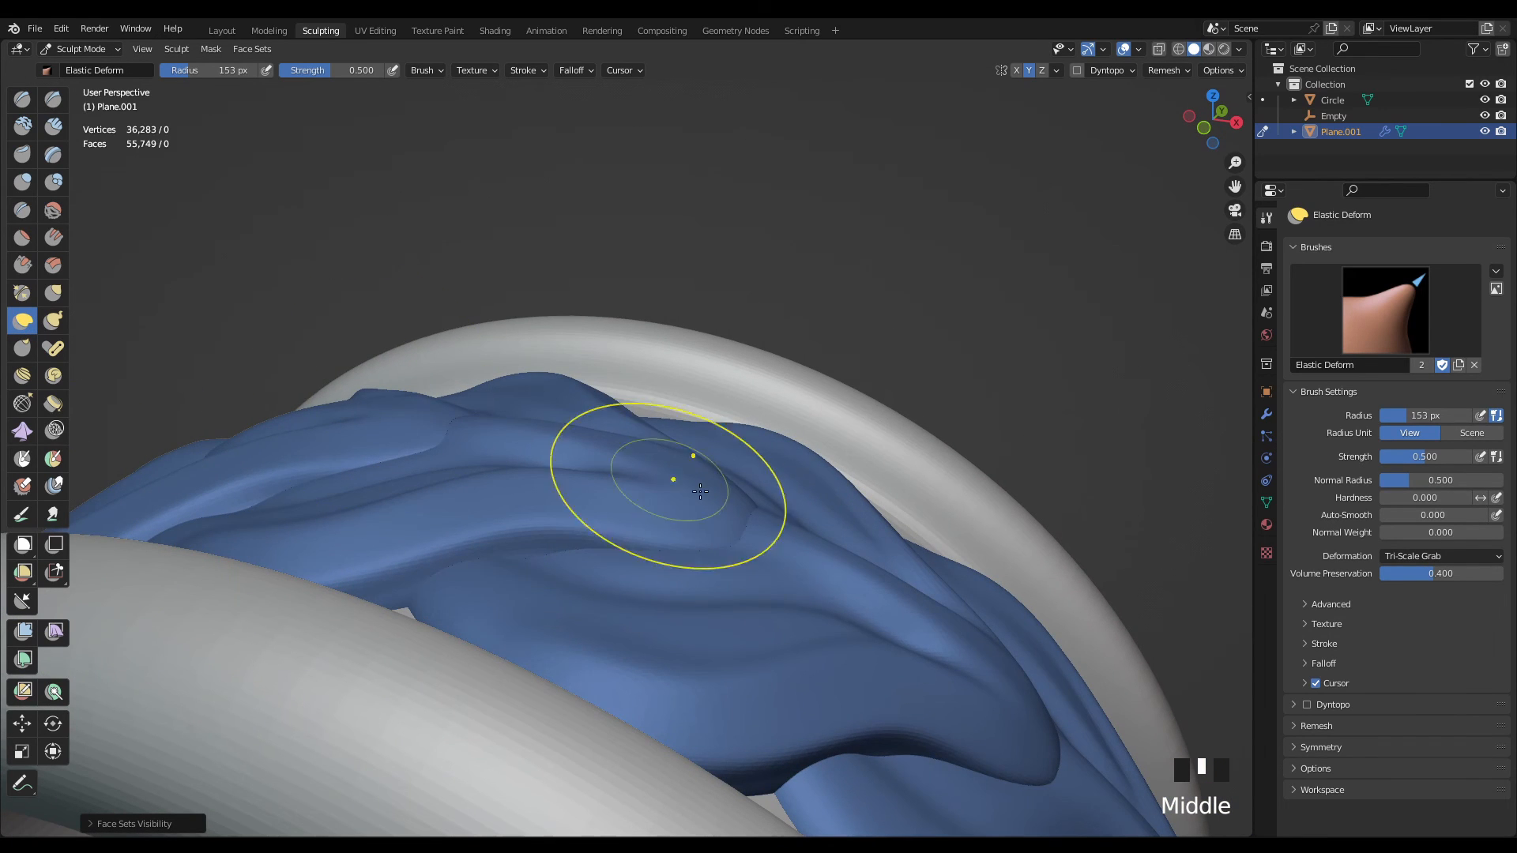
{"action": "mouse_move", "coordinate": [701, 492]}
{"action": "middle_mouse_down"}
{"action": "mouse_move", "coordinate": [738, 514]}
{"action": "mouse_move", "coordinate": [853, 496]}
{"action": "mouse_move", "coordinate": [848, 542]}
{"action": "mouse_move", "coordinate": [824, 553]}
{"action": "middle_mouse_up"}
{"action": "left_click_drag", "start_coordinate": [836, 548], "coordinate": [856, 431]}
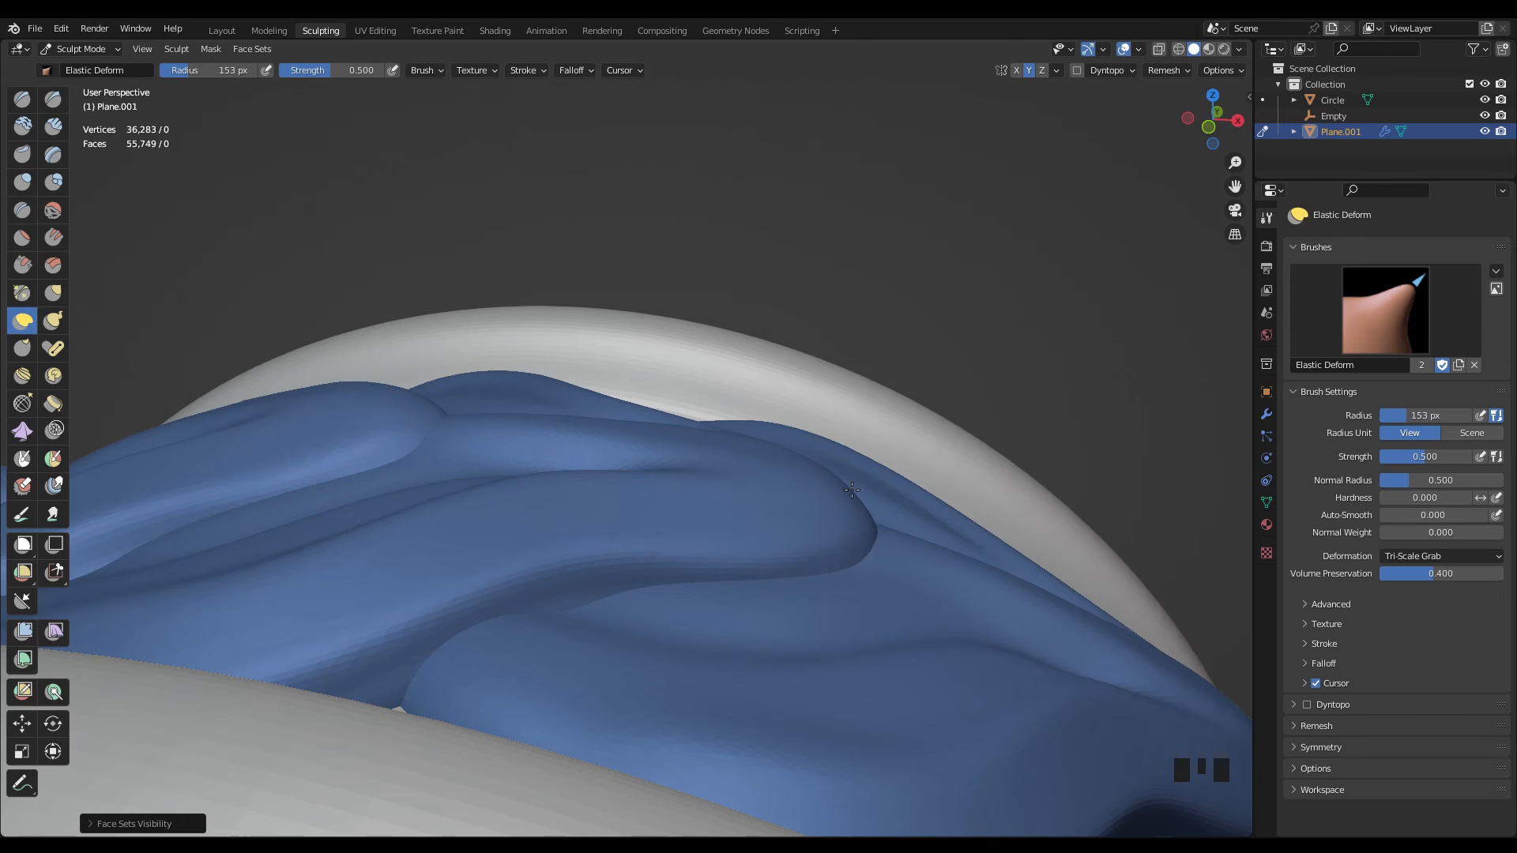
{"action": "middle_click_drag", "start_coordinate": [852, 490], "coordinate": [683, 544]}
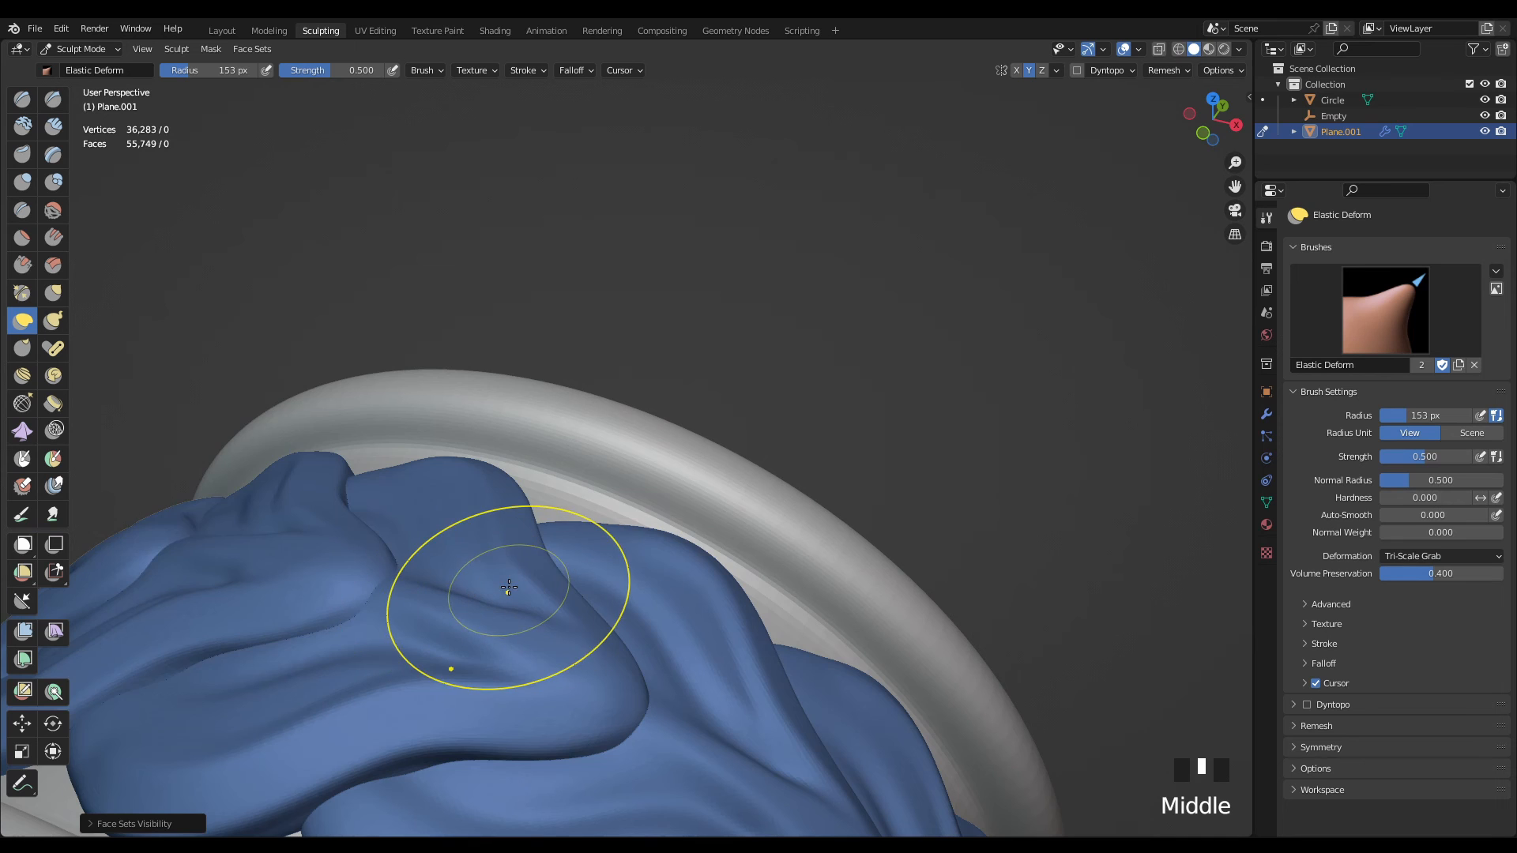
{"action": "scroll", "coordinate": [442, 600], "scroll_direction": "up", "scroll_amount": 2}
{"action": "middle_click_drag", "start_coordinate": [407, 609], "coordinate": [620, 542], "text": "shift"}
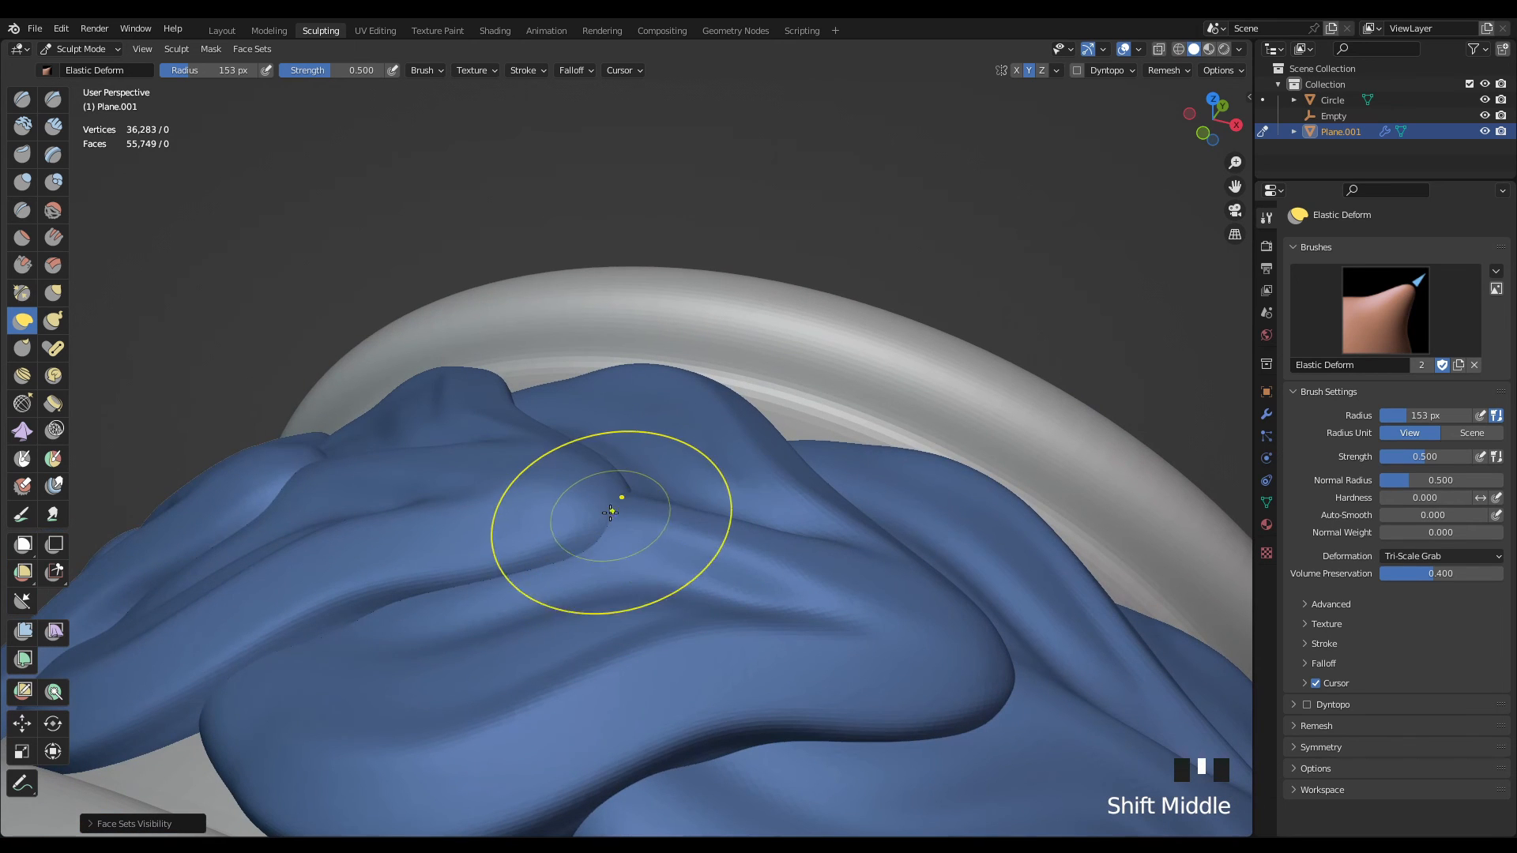
{"action": "mouse_move", "coordinate": [615, 526]}
{"action": "left_mouse_down"}
{"action": "mouse_move", "coordinate": [617, 554]}
{"action": "mouse_move", "coordinate": [627, 506]}
{"action": "left_mouse_up"}
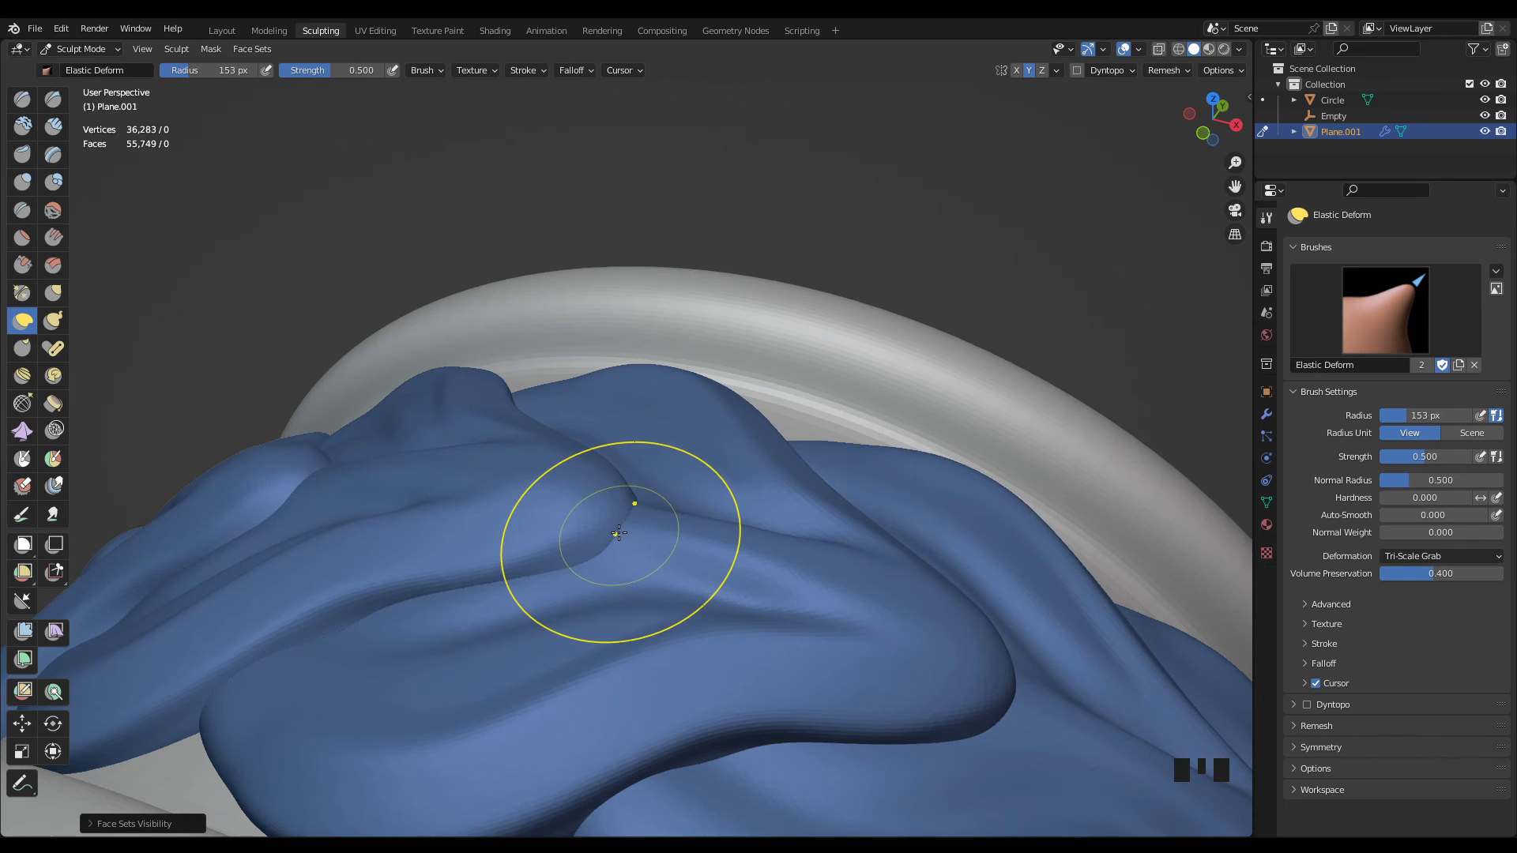
- Set the Elastic Deform radius to 110 px and refine the centre petal where the overlapping tip meets it
{"action": "mouse_move", "coordinate": [627, 505]}
{"action": "middle_mouse_down"}
{"action": "mouse_move", "coordinate": [637, 549]}
{"action": "mouse_move", "coordinate": [522, 581]}
{"action": "mouse_move", "coordinate": [593, 582]}
{"action": "middle_mouse_up"}
{"action": "scroll", "coordinate": [660, 531], "scroll_direction": "up", "scroll_amount": 3}
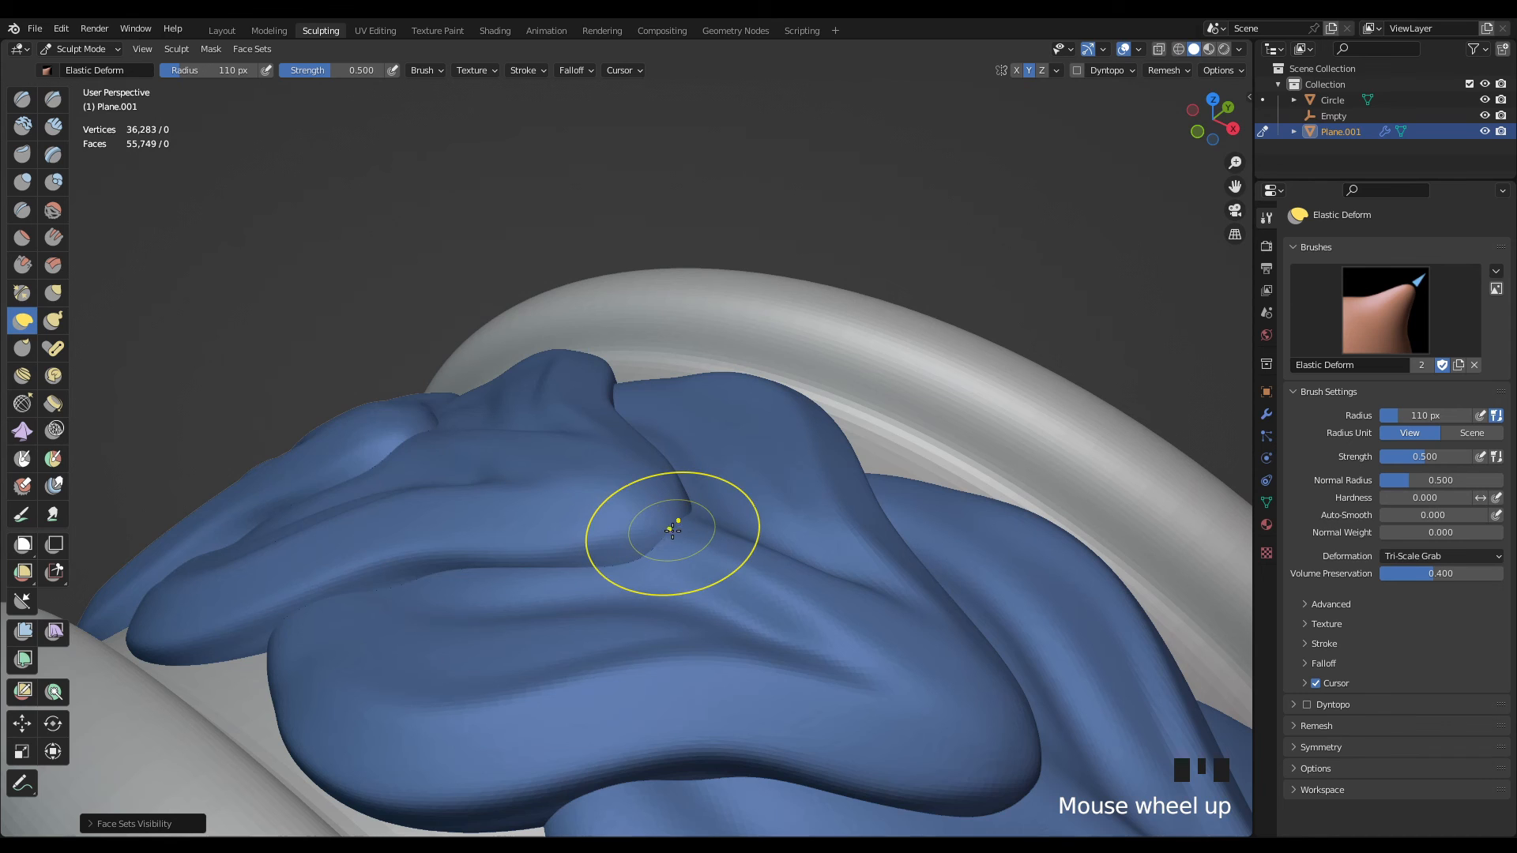
{"action": "left_click_drag", "start_coordinate": [673, 530], "coordinate": [678, 557]}
{"action": "scroll", "coordinate": [679, 557], "scroll_direction": "down", "scroll_amount": 2}
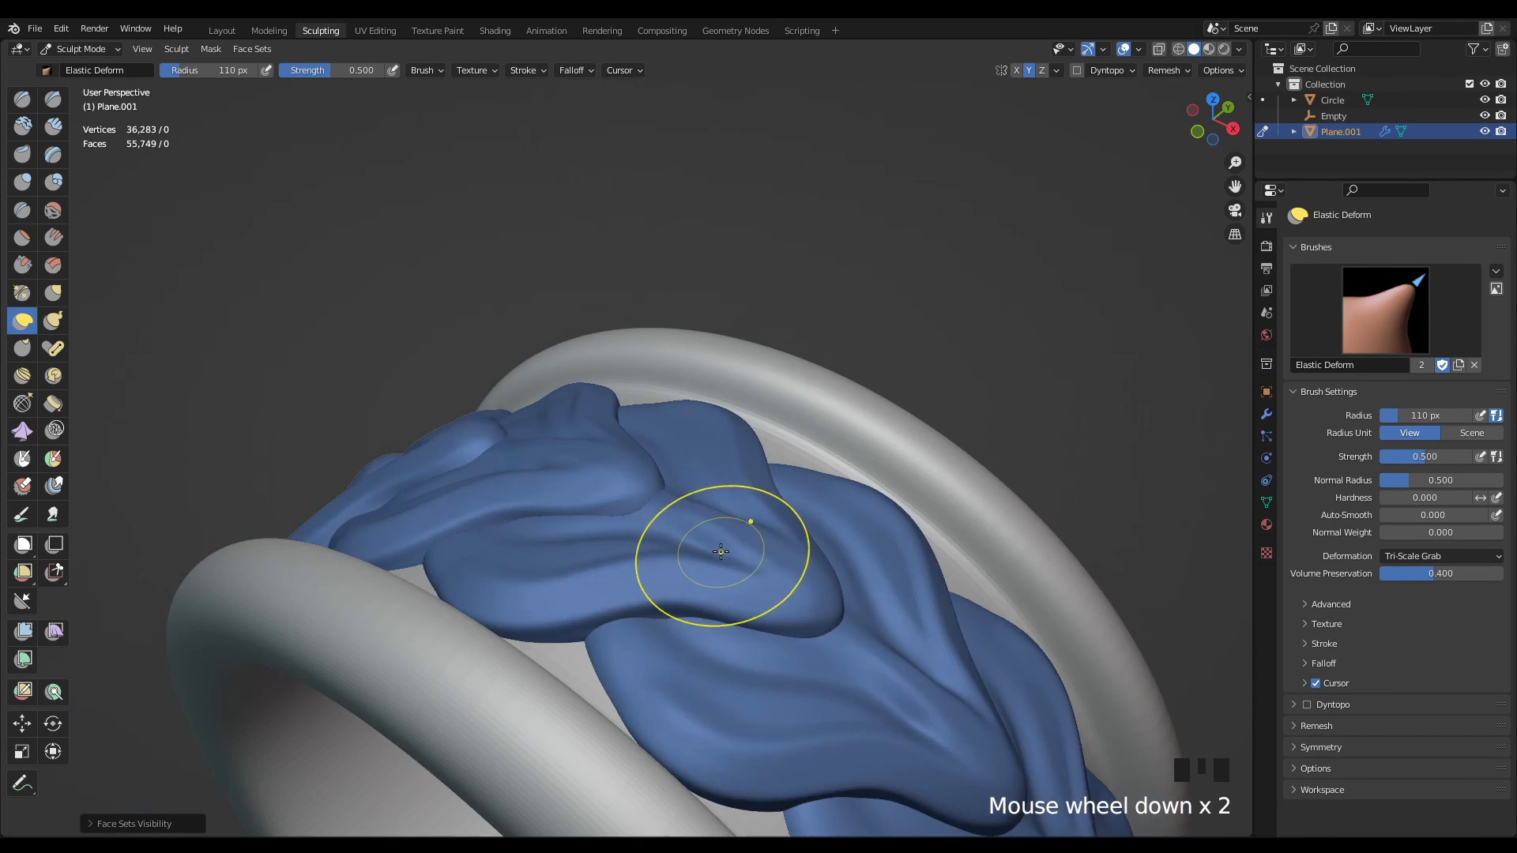
{"action": "middle_click_drag", "start_coordinate": [694, 554], "coordinate": [700, 573]}
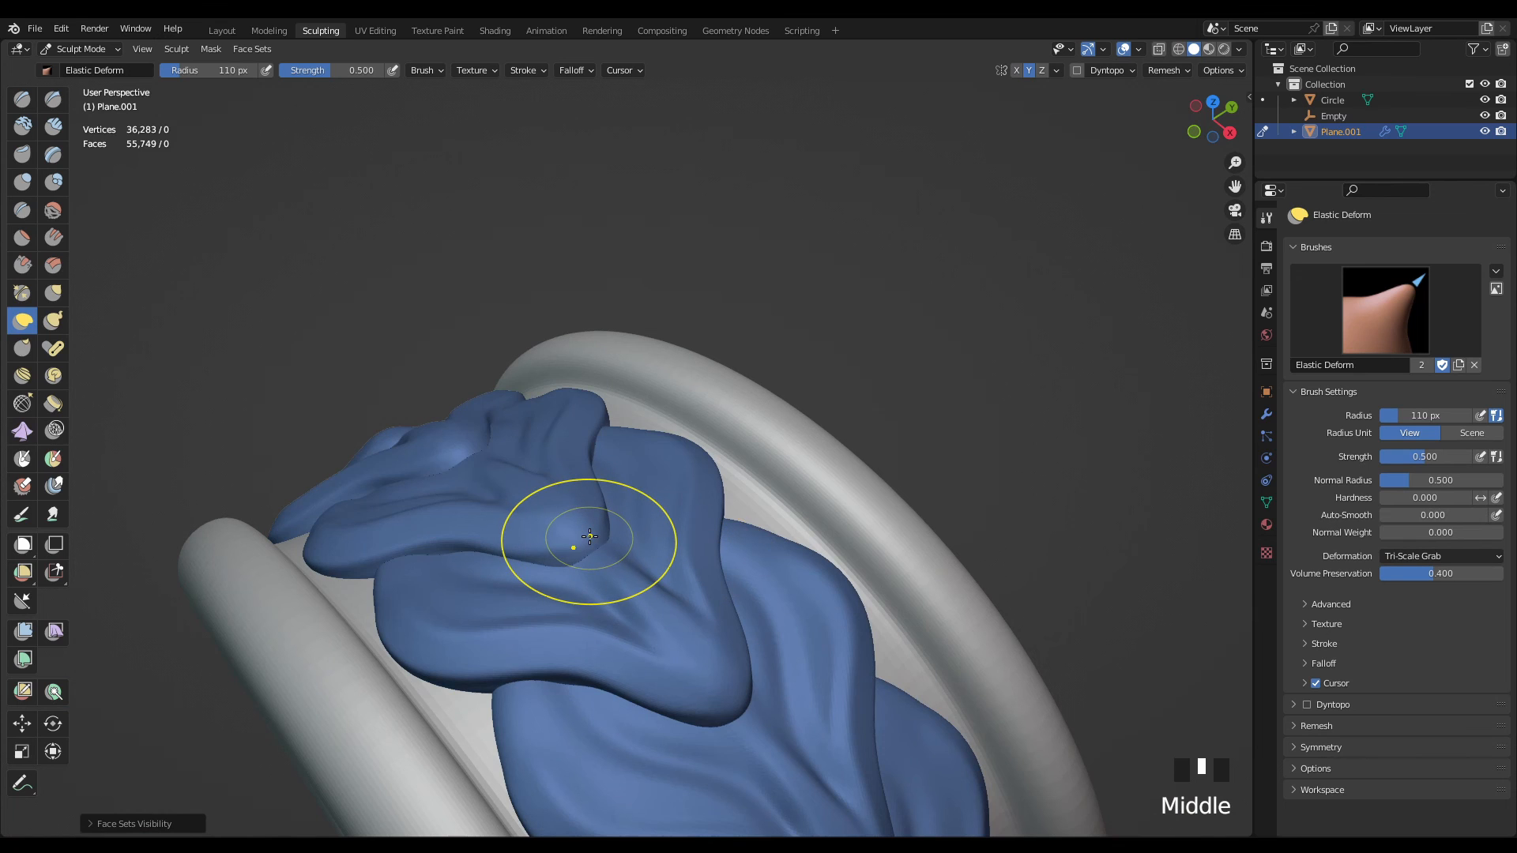
- Show the hidden side petals again around the reshaped centre petals
{"action": "key", "text": "h"}
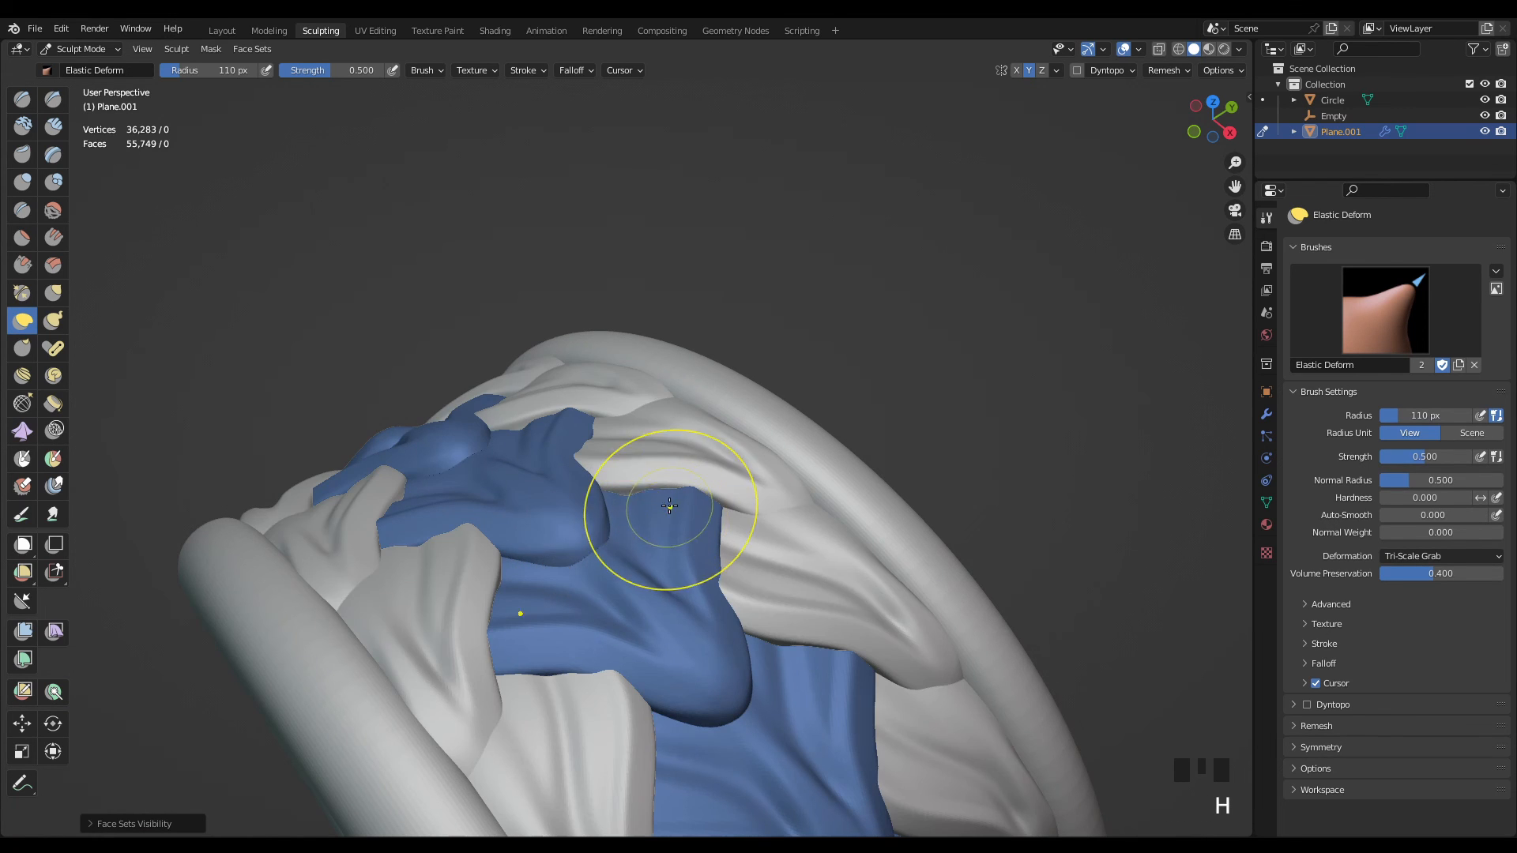
{"action": "middle_click_drag", "start_coordinate": [670, 506], "coordinate": [701, 626], "text": "shift"}
{"action": "scroll", "coordinate": [732, 643], "scroll_direction": "down", "scroll_amount": 1}
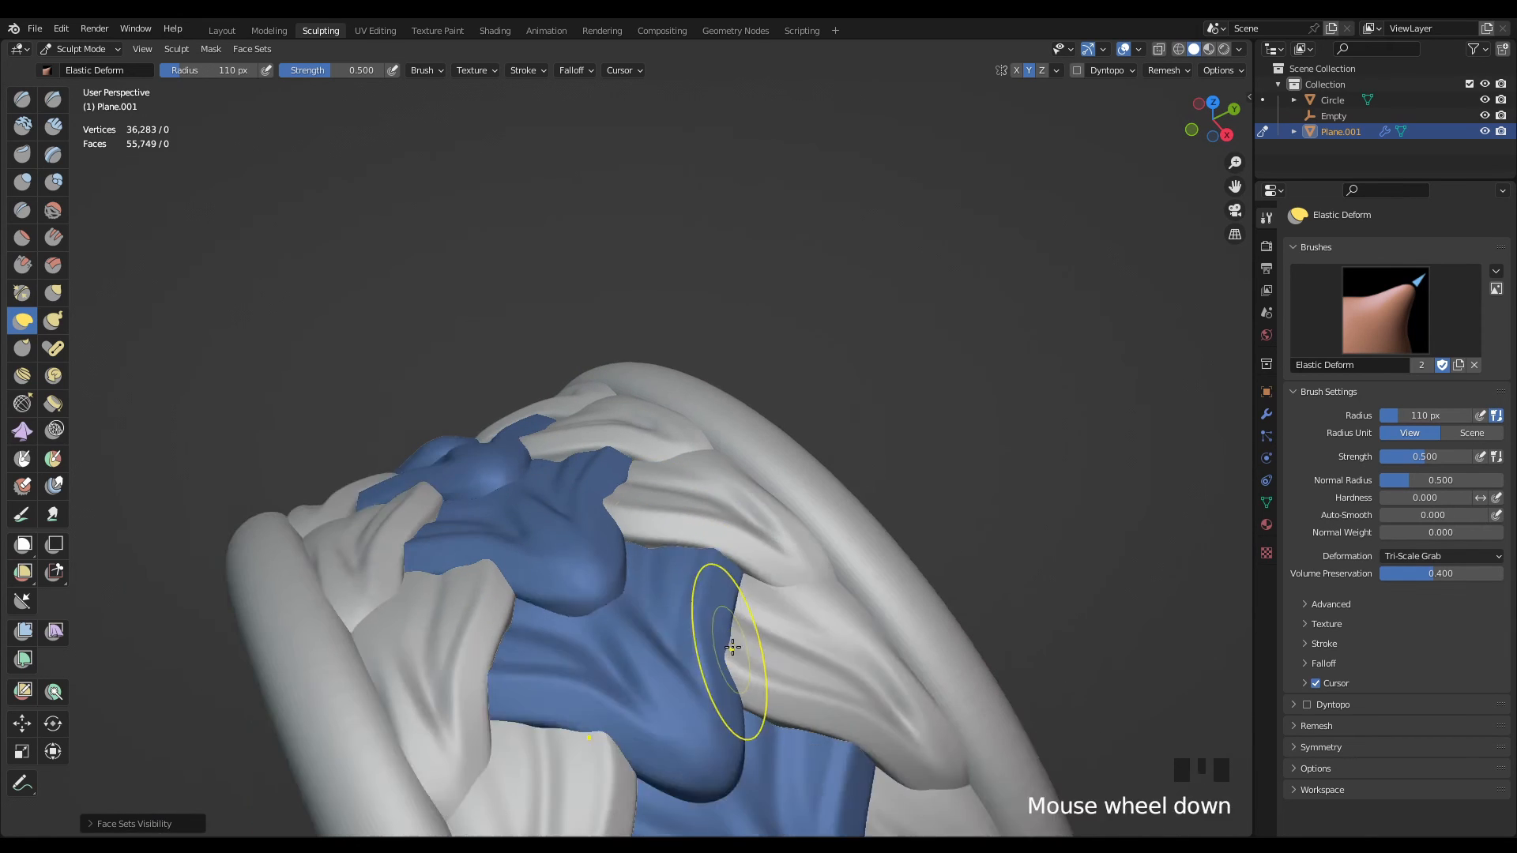
{"action": "scroll", "coordinate": [609, 542], "scroll_direction": "up", "scroll_amount": 2}
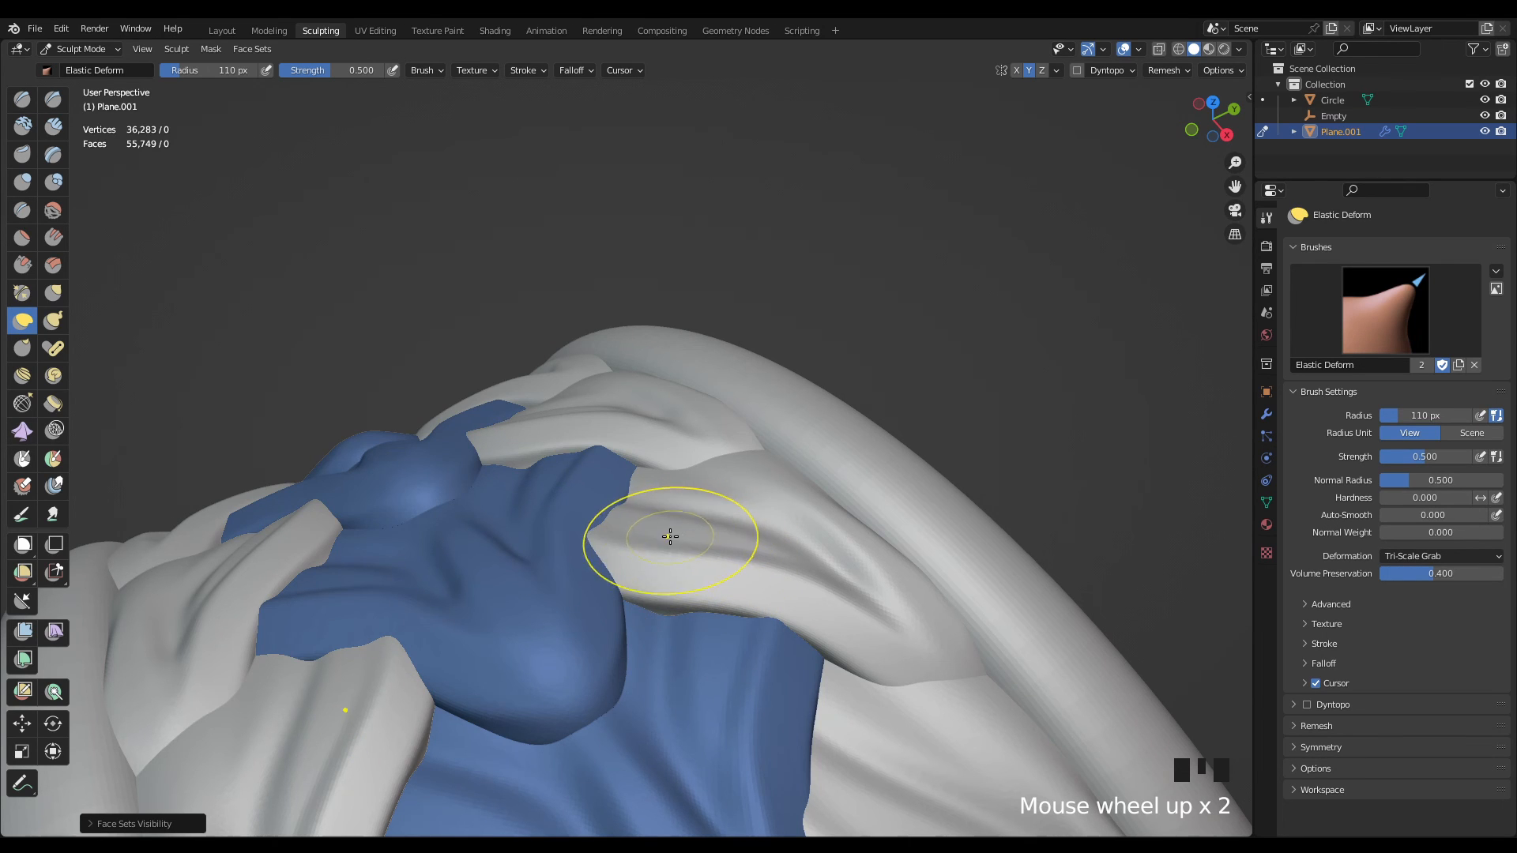
- Isolate the side petals and push the surface of their rounded inner ends down toward the band with the Elastic Deform brush
{"action": "key", "text": "h"}
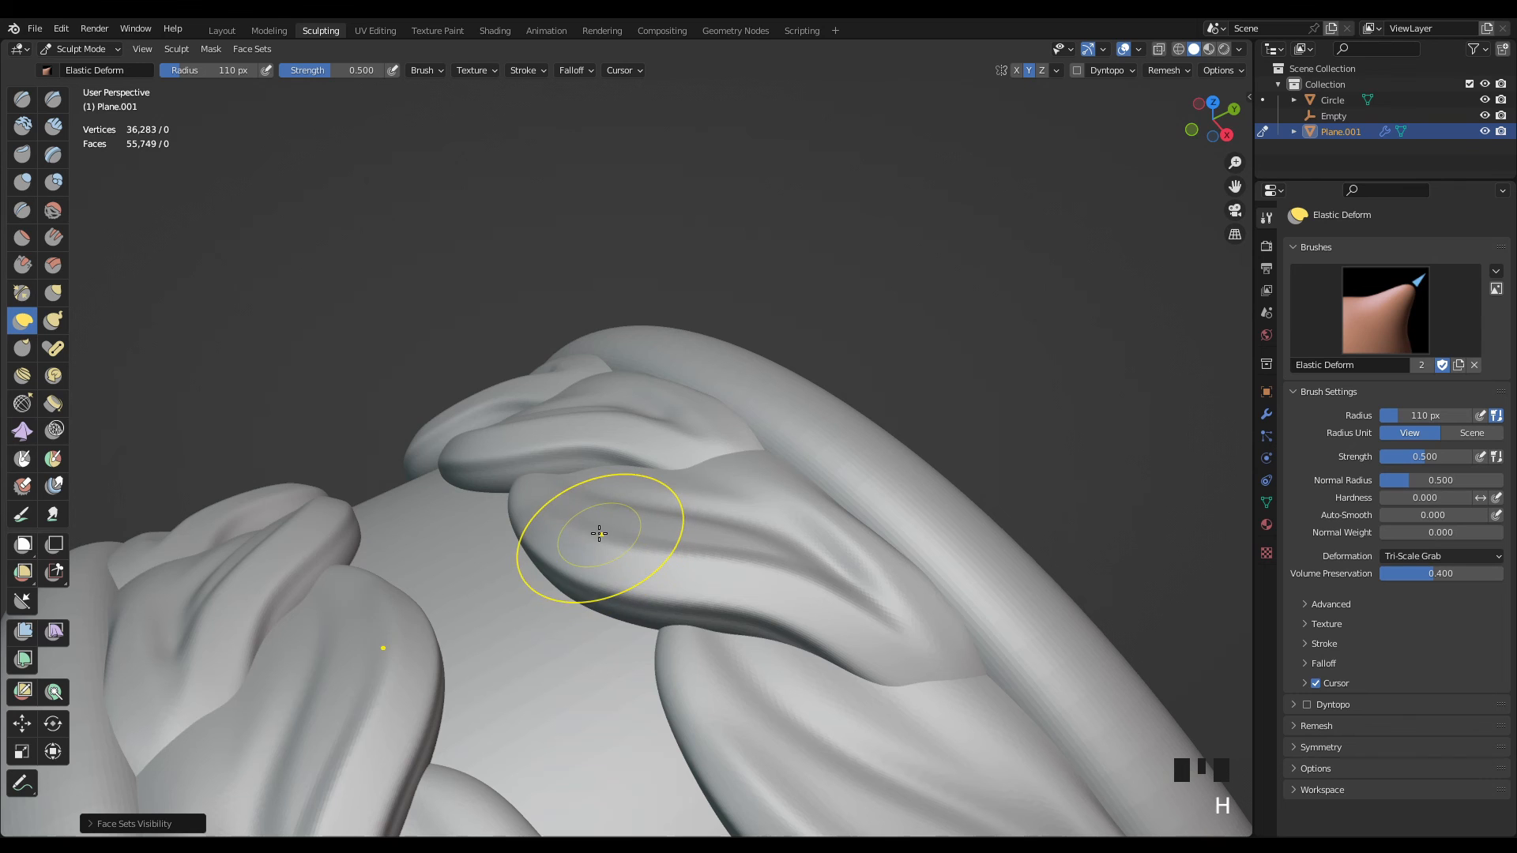
{"action": "left_click_drag", "start_coordinate": [595, 525], "coordinate": [598, 558]}
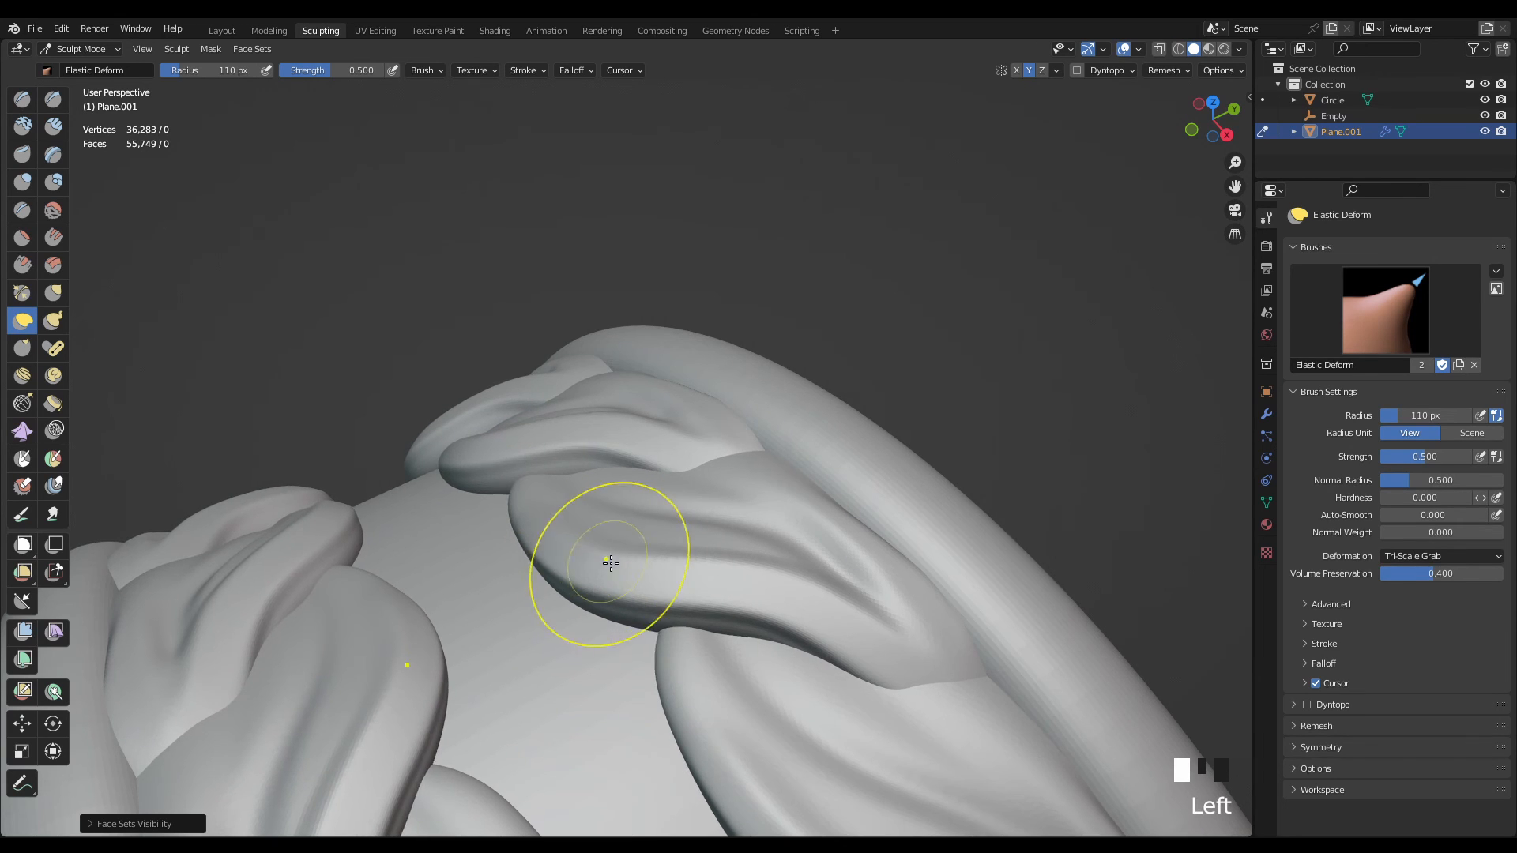
{"action": "scroll", "coordinate": [611, 563], "scroll_direction": "down", "scroll_amount": 2}
{"action": "middle_click_drag", "start_coordinate": [619, 559], "coordinate": [637, 531]}
{"action": "scroll", "coordinate": [619, 454], "scroll_direction": "up", "scroll_amount": 2}
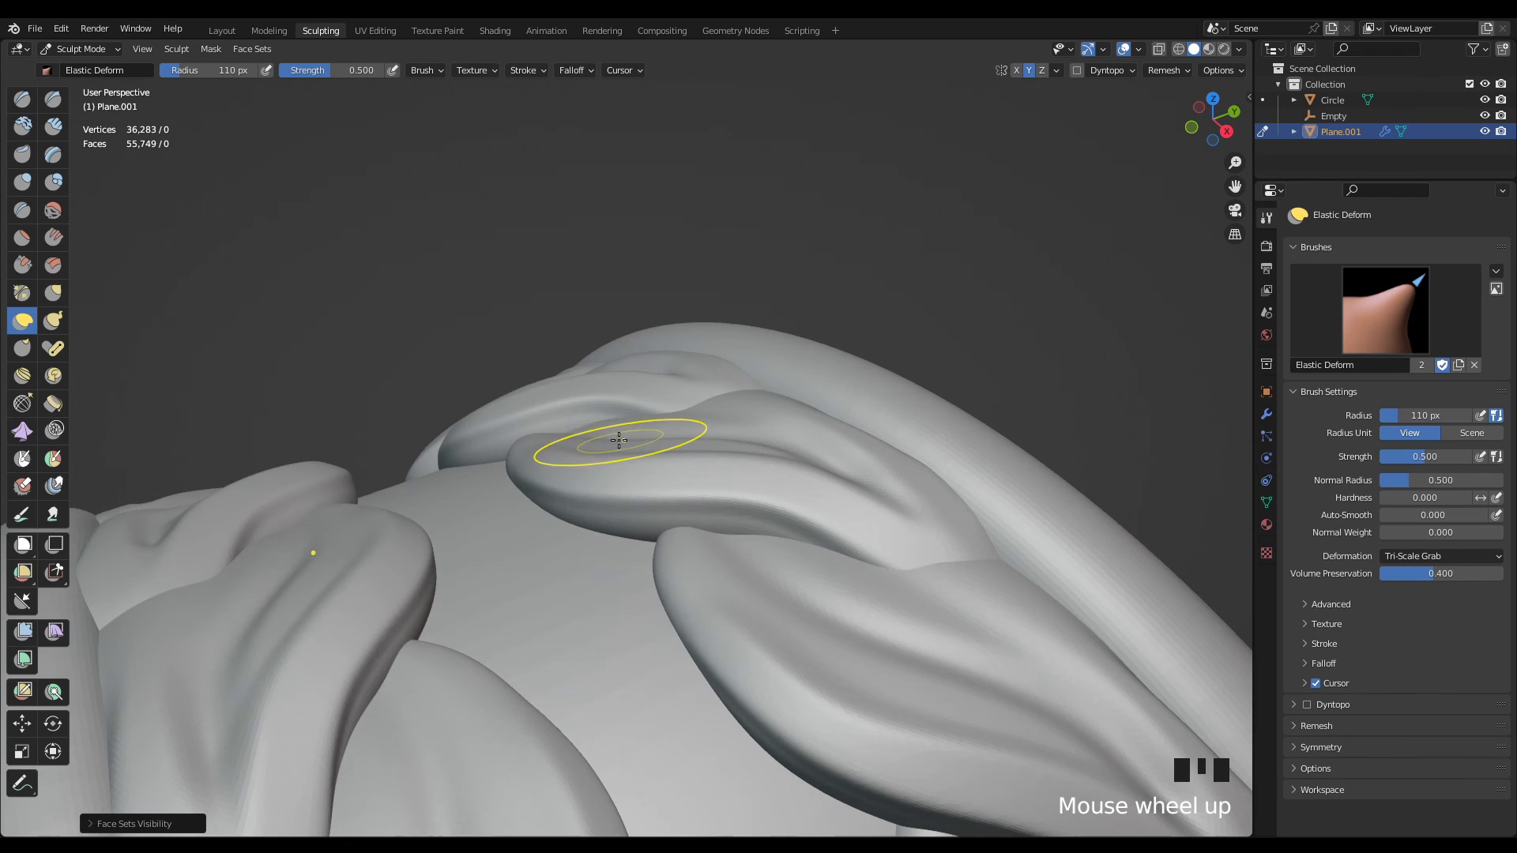
{"action": "mouse_move", "coordinate": [619, 440]}
{"action": "left_mouse_down"}
{"action": "mouse_move", "coordinate": [616, 505]}
{"action": "mouse_move", "coordinate": [566, 469]}
{"action": "mouse_move", "coordinate": [622, 510]}
{"action": "left_mouse_up"}
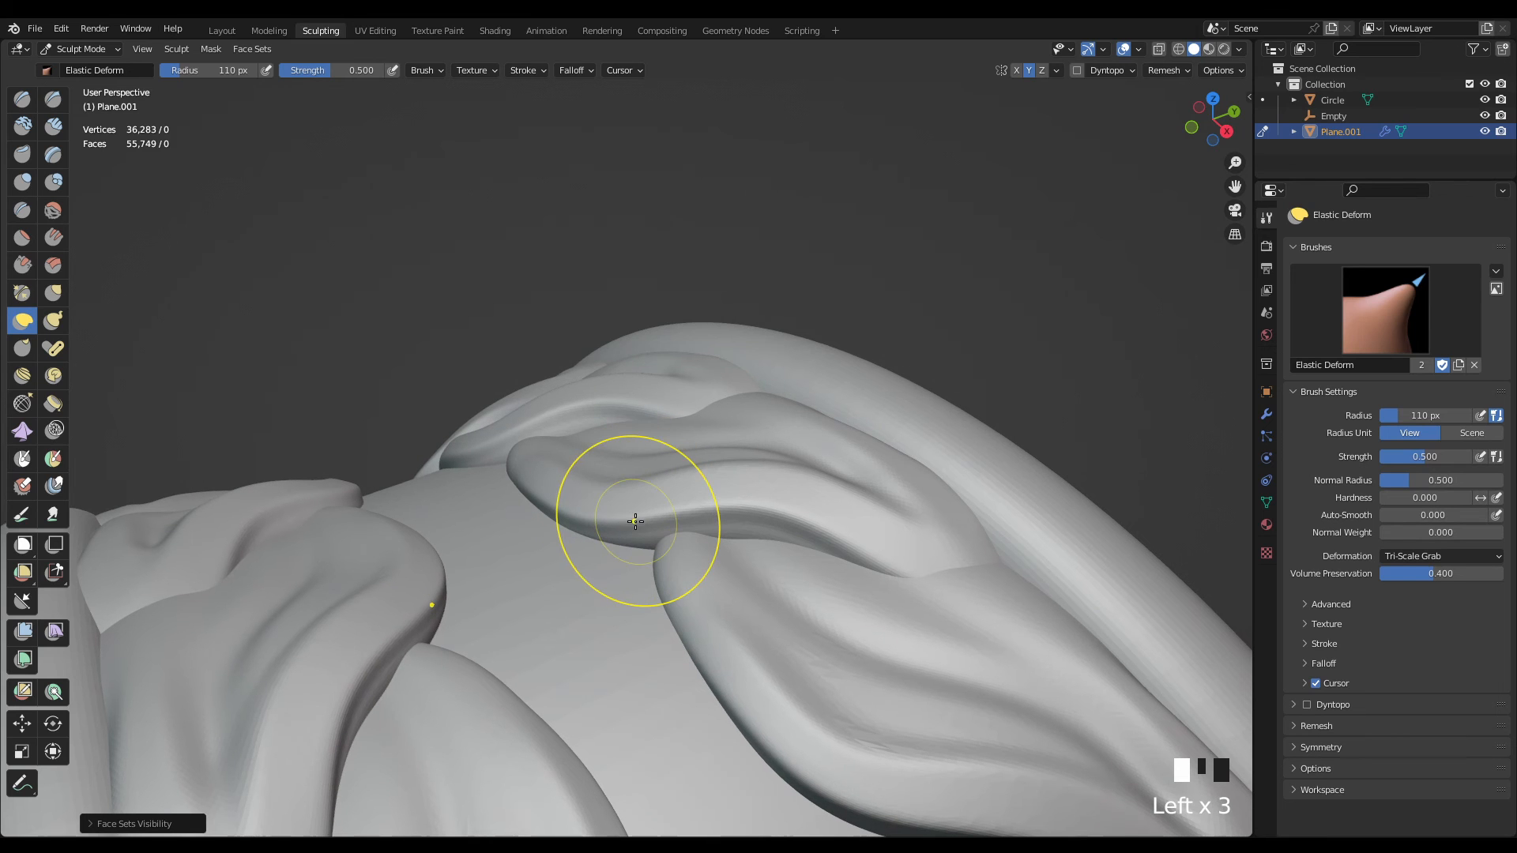
- Refine the rounded inner end of the side petals with the Elastic Deform brush and show the hidden centre petals again
{"action": "mouse_move", "coordinate": [640, 547]}
{"action": "middle_mouse_down"}
{"action": "mouse_move", "coordinate": [610, 532]}
{"action": "mouse_move", "coordinate": [655, 520]}
{"action": "middle_mouse_up"}
{"action": "key", "text": "h"}
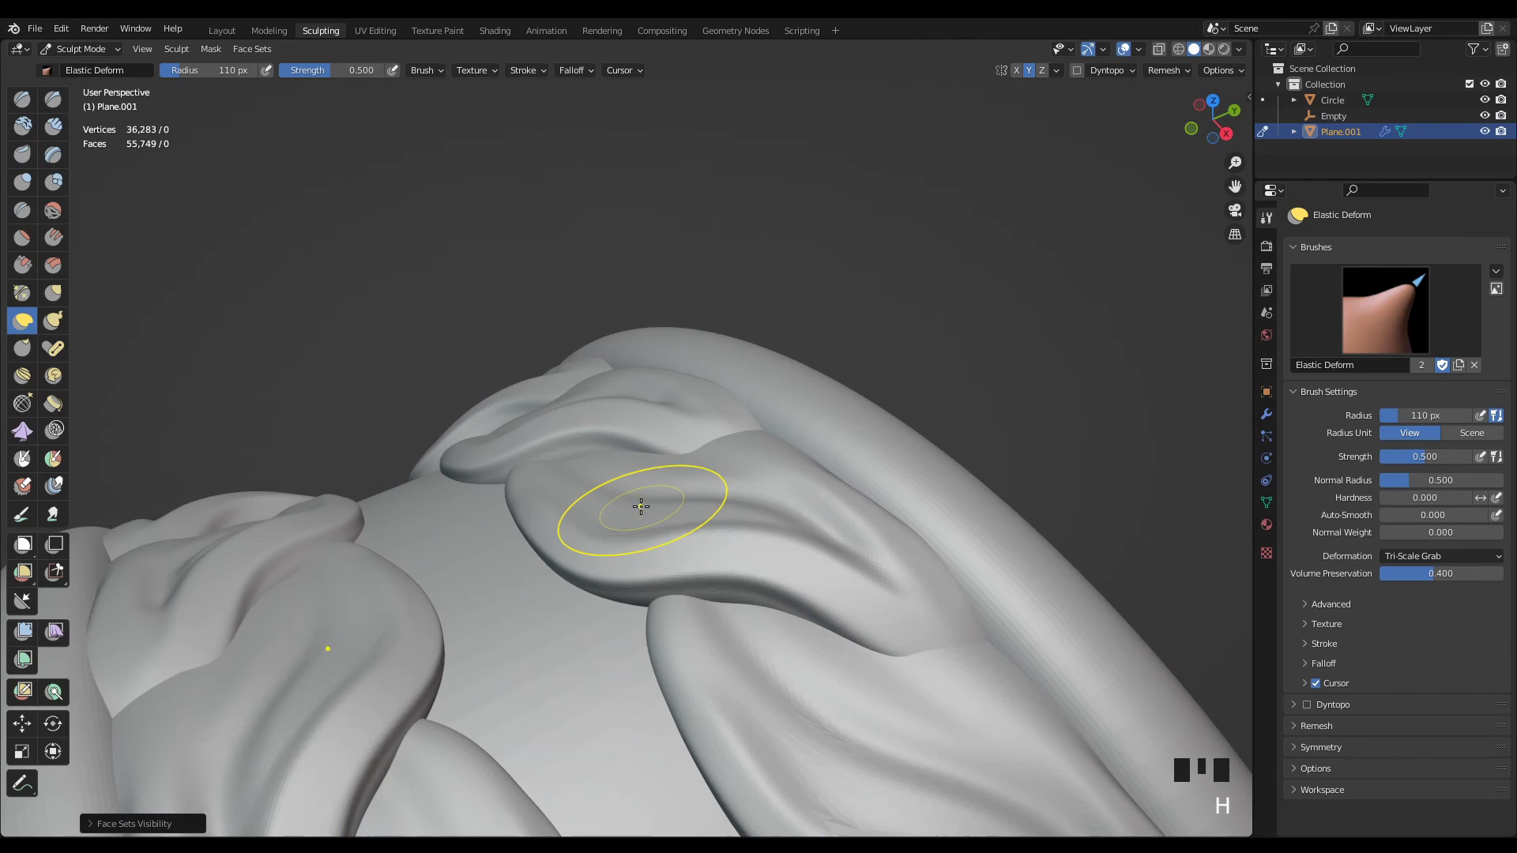
{"action": "left_click_drag", "start_coordinate": [633, 496], "coordinate": [636, 462]}
{"action": "key", "text": "h"}
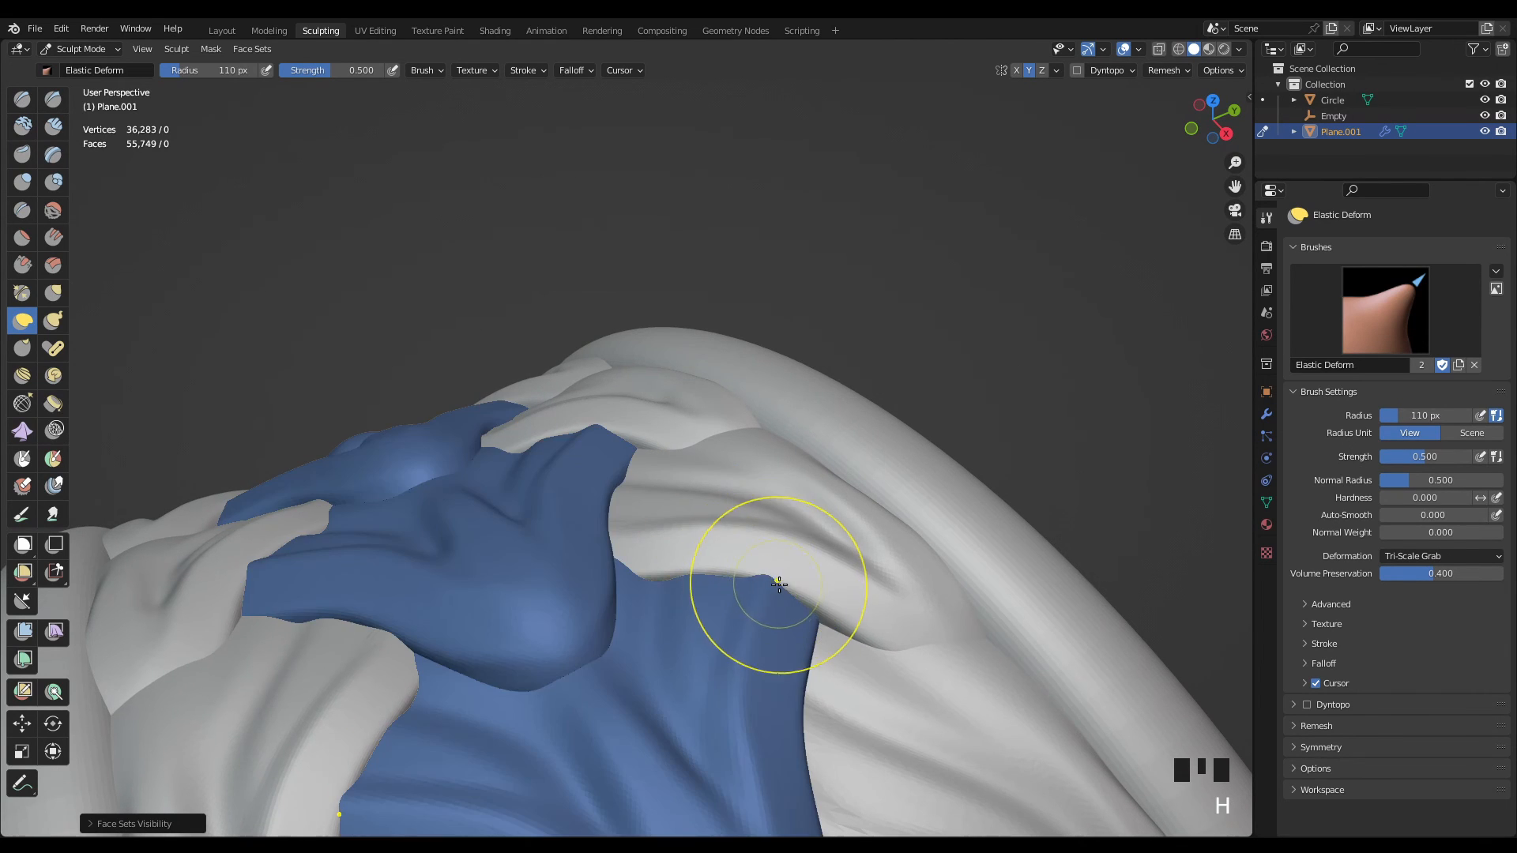
- Isolate the side petals again and reshape their pointed outer tips beside the rim with the Elastic Deform brush
{"action": "scroll", "coordinate": [744, 576], "scroll_direction": "down", "scroll_amount": 1}
{"action": "mouse_move", "coordinate": [745, 575]}
{"action": "middle_mouse_down"}
{"action": "mouse_move", "coordinate": [704, 582]}
{"action": "mouse_move", "coordinate": [714, 610]}
{"action": "mouse_move", "coordinate": [542, 626]}
{"action": "mouse_move", "coordinate": [772, 677]}
{"action": "mouse_move", "coordinate": [822, 644]}
{"action": "middle_mouse_up"}
{"action": "scroll", "coordinate": [542, 626], "scroll_direction": "up", "scroll_amount": 2}
{"action": "scroll", "coordinate": [540, 638], "scroll_direction": "down", "scroll_amount": 1}
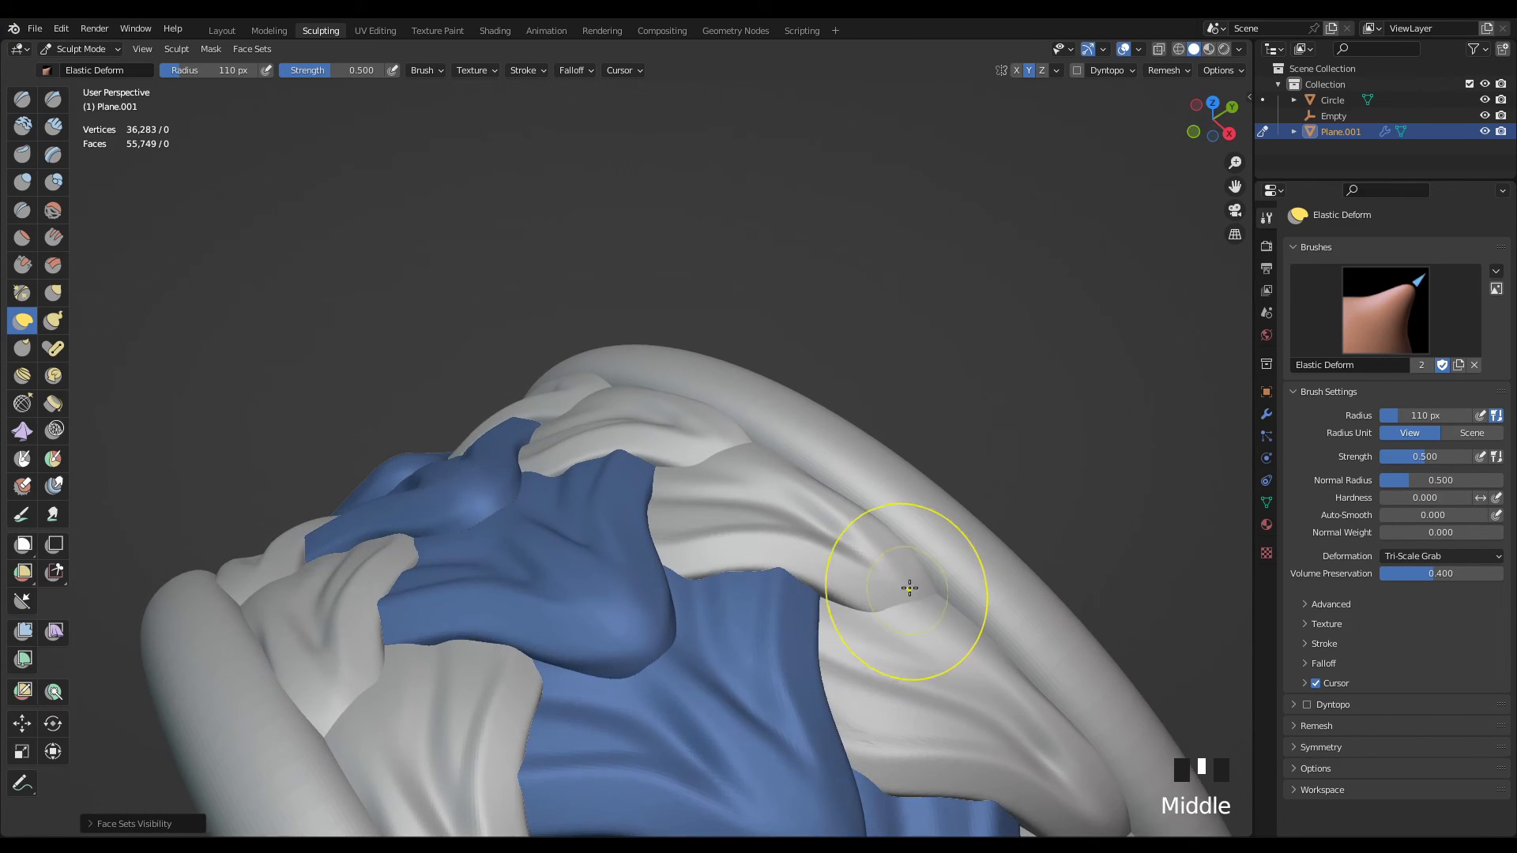
{"action": "middle_click_drag", "start_coordinate": [914, 608], "coordinate": [1003, 577]}
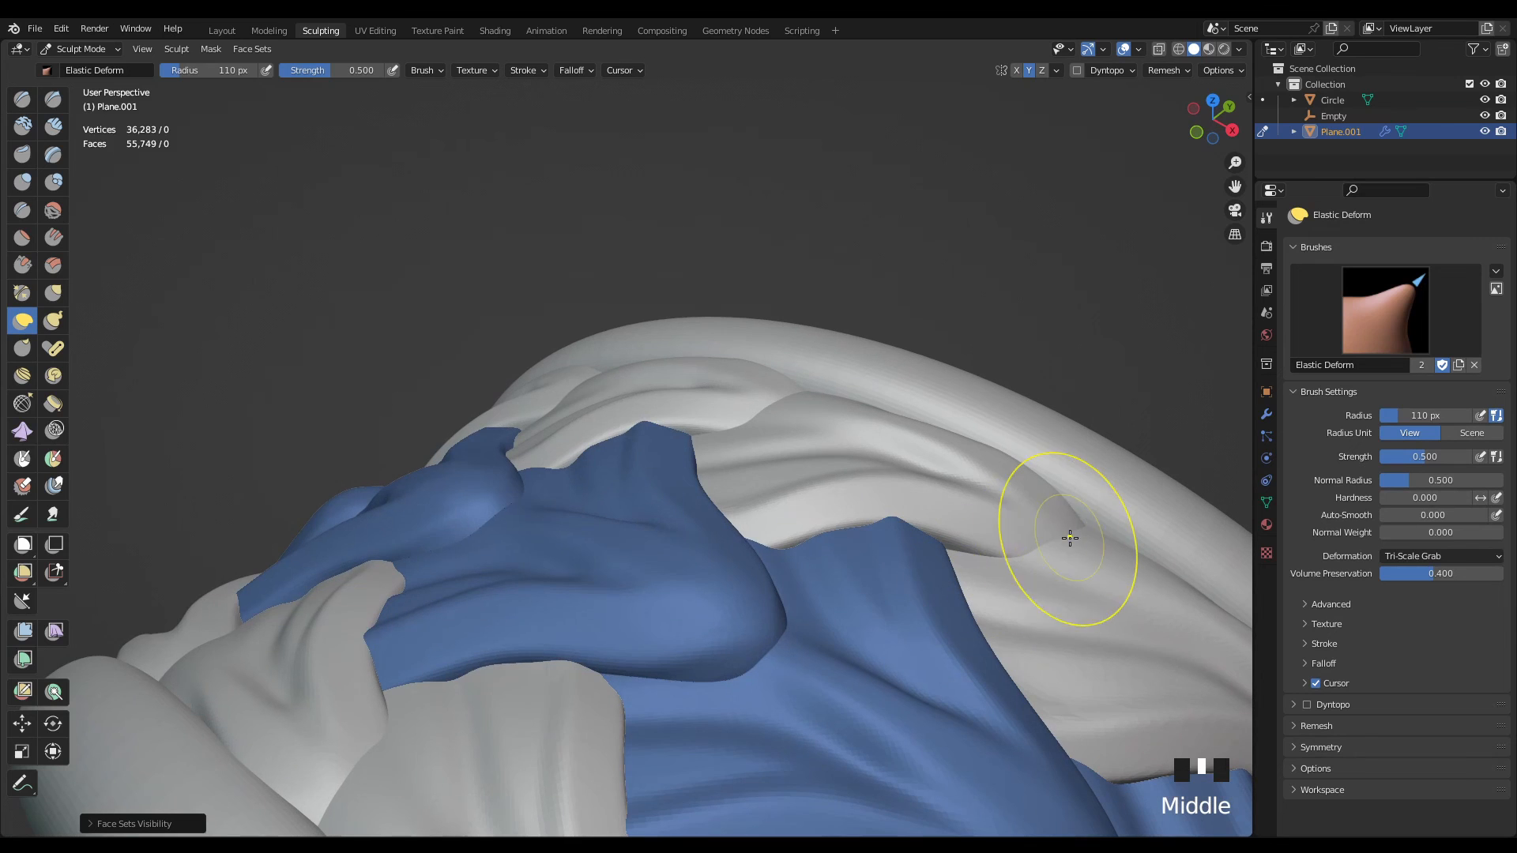
{"action": "key", "text": "h"}
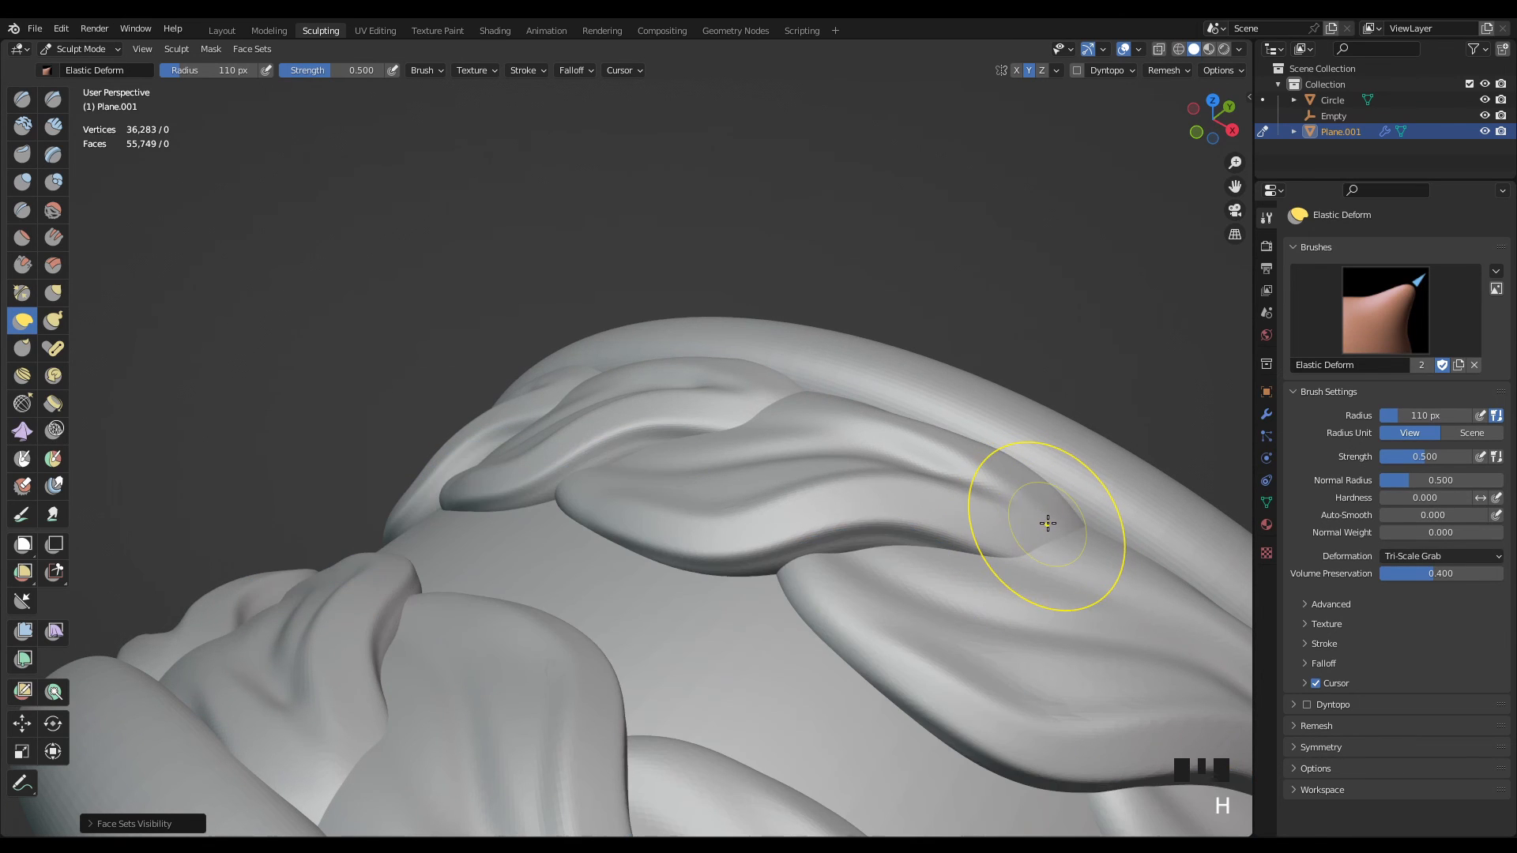
{"action": "scroll", "coordinate": [1052, 550], "scroll_direction": "up", "scroll_amount": 1}
{"action": "mouse_move", "coordinate": [1052, 551]}
{"action": "middle_mouse_down", "text": "shift"}
{"action": "mouse_move", "coordinate": [785, 542]}
{"action": "mouse_move", "coordinate": [854, 583]}
{"action": "mouse_move", "coordinate": [859, 514]}
{"action": "mouse_move", "coordinate": [888, 462]}
{"action": "middle_mouse_up", "text": "shift"}
{"action": "mouse_move", "coordinate": [894, 424]}
{"action": "left_mouse_down"}
{"action": "mouse_move", "coordinate": [908, 384]}
{"action": "mouse_move", "coordinate": [899, 299]}
{"action": "left_mouse_up"}
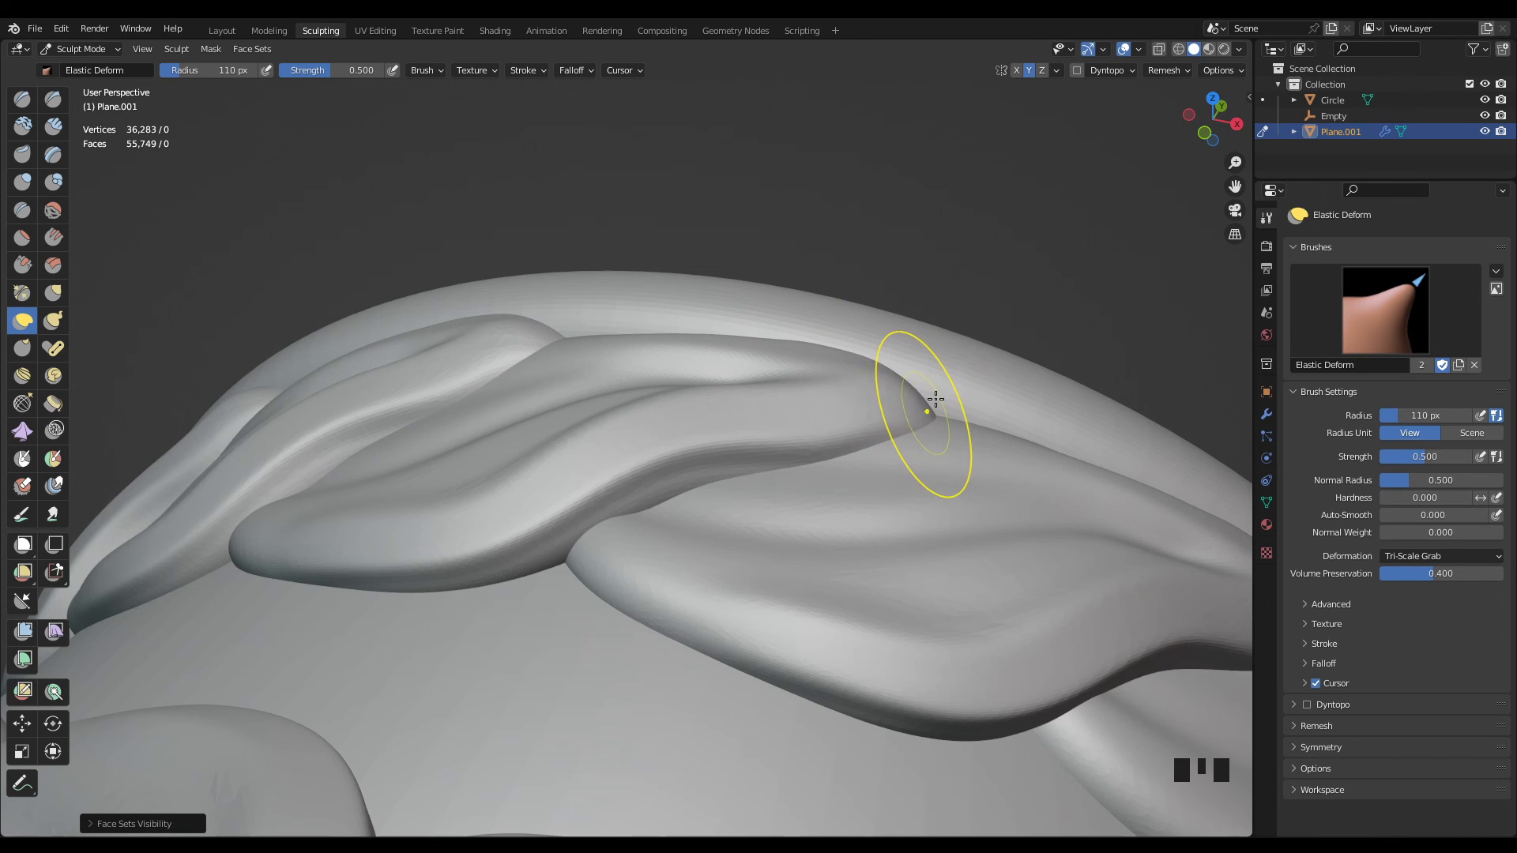
{"action": "mouse_move", "coordinate": [932, 400]}
{"action": "left_mouse_down"}
{"action": "mouse_move", "coordinate": [934, 383]}
{"action": "mouse_move", "coordinate": [853, 392]}
{"action": "mouse_move", "coordinate": [843, 424]}
{"action": "left_mouse_up"}
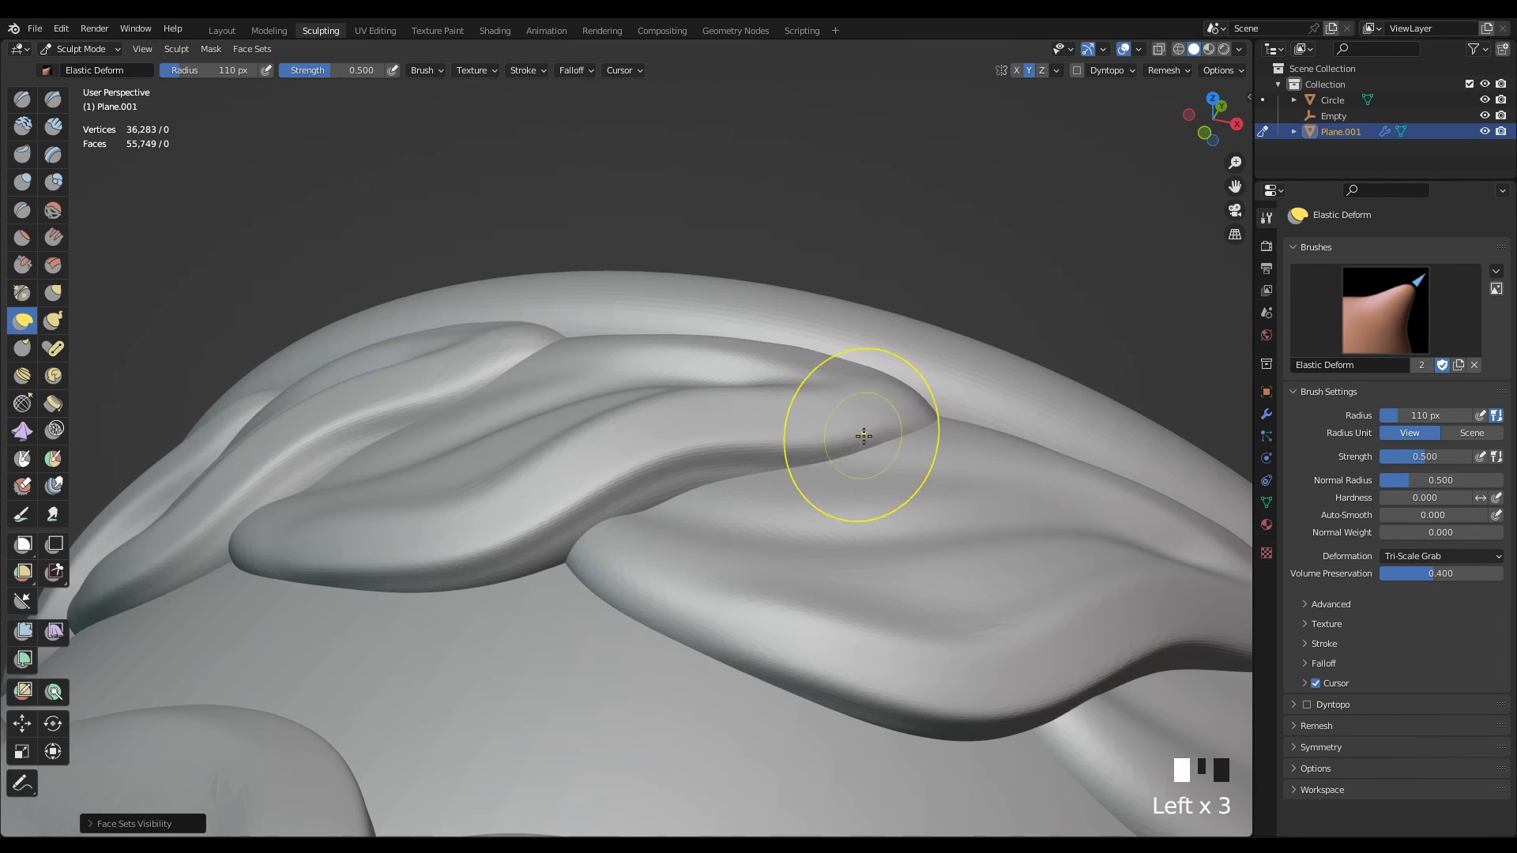
- Show the hidden centre petals again and examine how they overlap the reshaped side petals
{"action": "middle_click_drag", "start_coordinate": [843, 424], "coordinate": [696, 578]}
{"action": "mouse_move", "coordinate": [814, 524]}
{"action": "middle_mouse_down"}
{"action": "mouse_move", "coordinate": [609, 582]}
{"action": "mouse_move", "coordinate": [927, 511]}
{"action": "middle_mouse_up"}
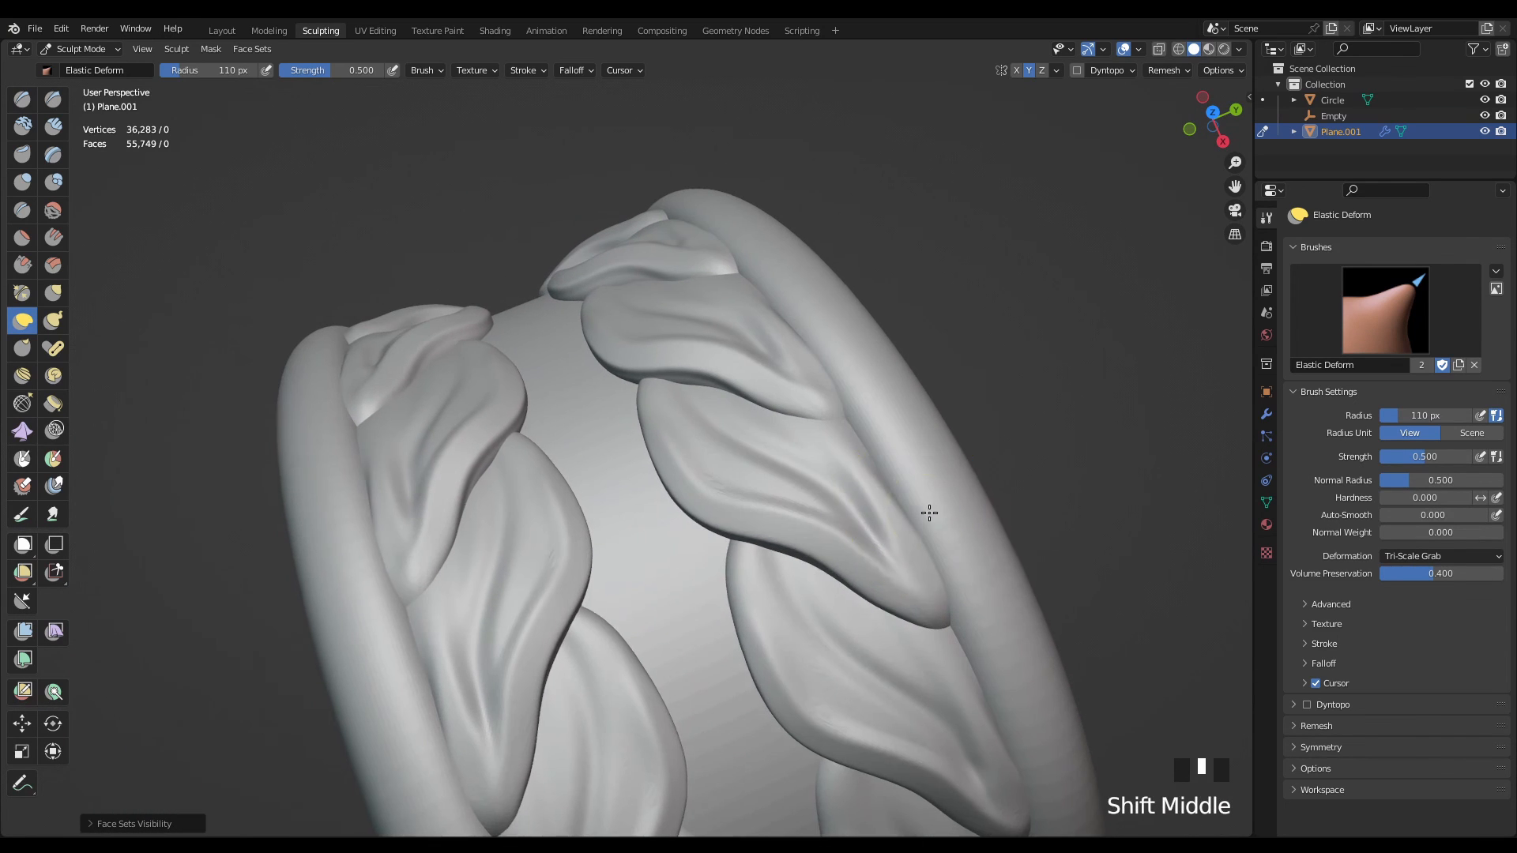
{"action": "key", "text": "h"}
{"action": "scroll", "coordinate": [738, 537], "scroll_direction": "down", "scroll_amount": 2}
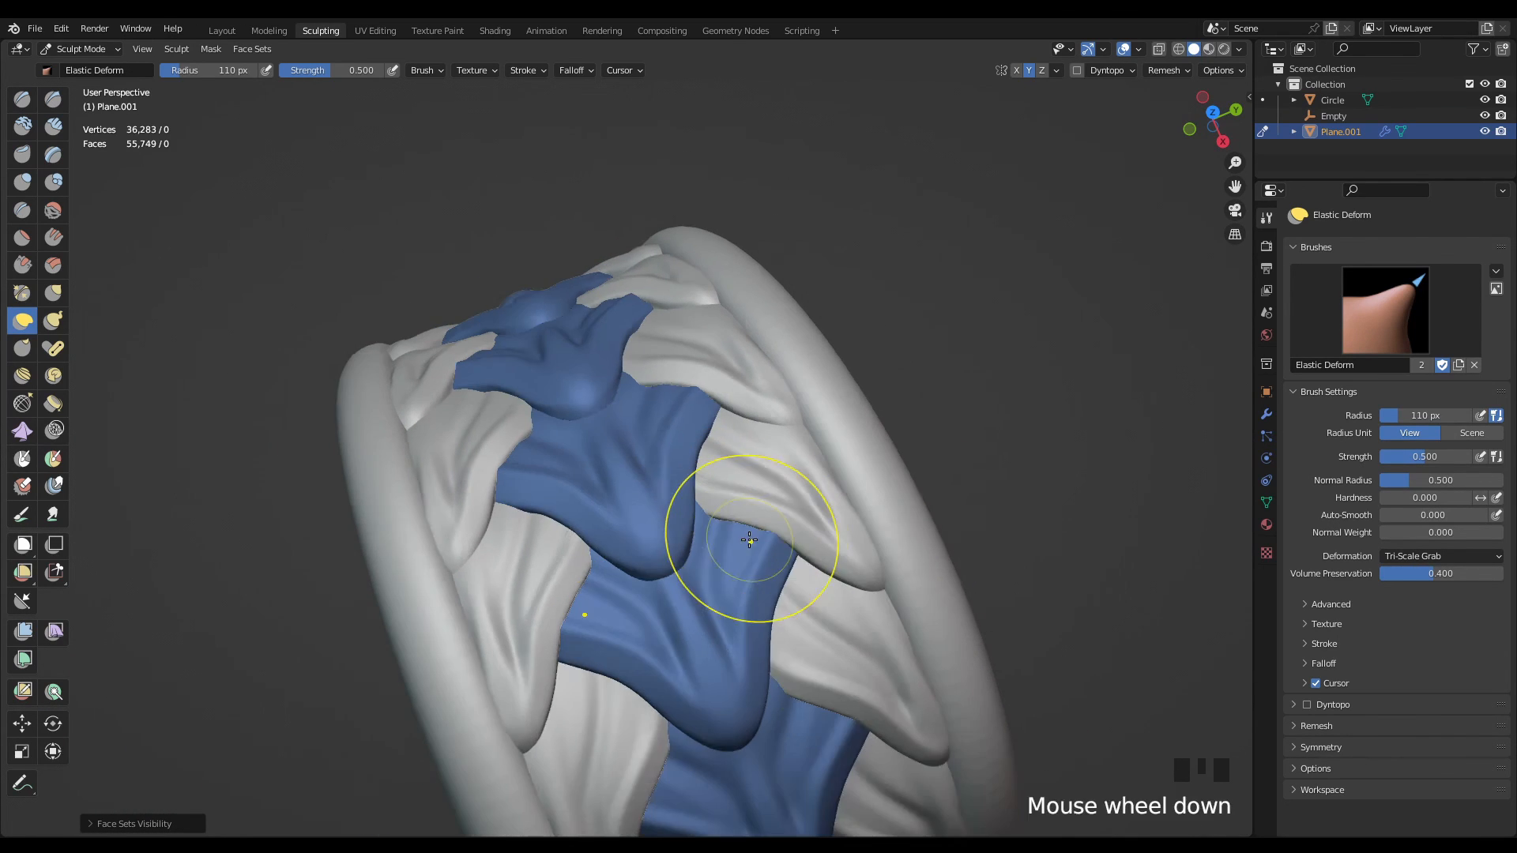
{"action": "mouse_move", "coordinate": [739, 542]}
{"action": "middle_mouse_down"}
{"action": "mouse_move", "coordinate": [732, 508]}
{"action": "mouse_move", "coordinate": [704, 524]}
{"action": "middle_mouse_up"}
{"action": "scroll", "coordinate": [661, 491], "scroll_direction": "up", "scroll_amount": 3}
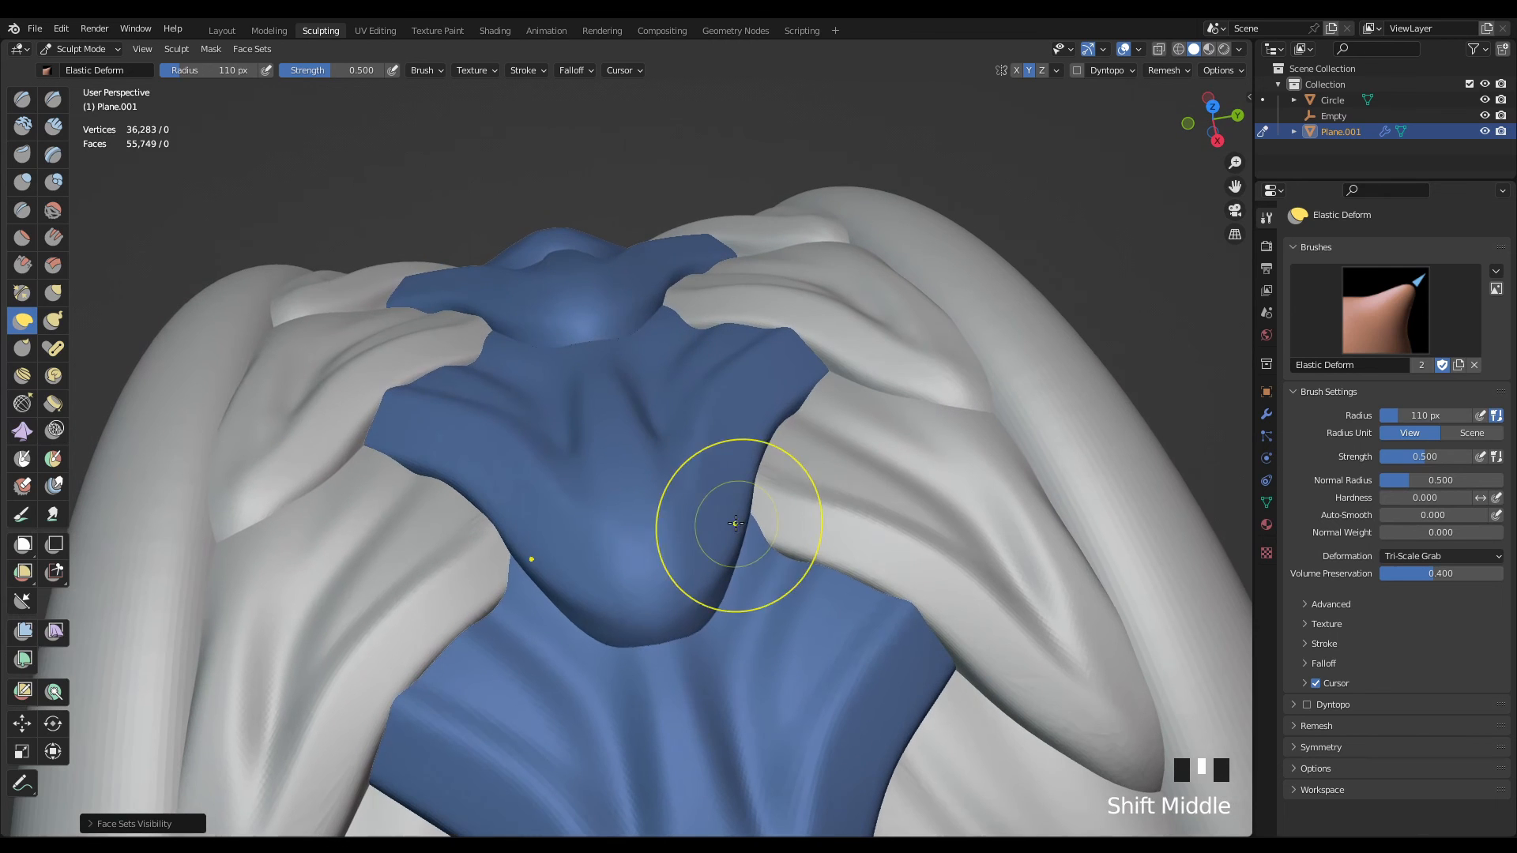
{"action": "mouse_move", "coordinate": [711, 415]}
{"action": "middle_mouse_down", "text": "shift"}
{"action": "mouse_move", "coordinate": [762, 542]}
{"action": "mouse_move", "coordinate": [755, 506]}
{"action": "mouse_move", "coordinate": [773, 475]}
{"action": "middle_mouse_up", "text": "shift"}
{"action": "scroll", "coordinate": [738, 537], "scroll_direction": "up", "scroll_amount": 2}
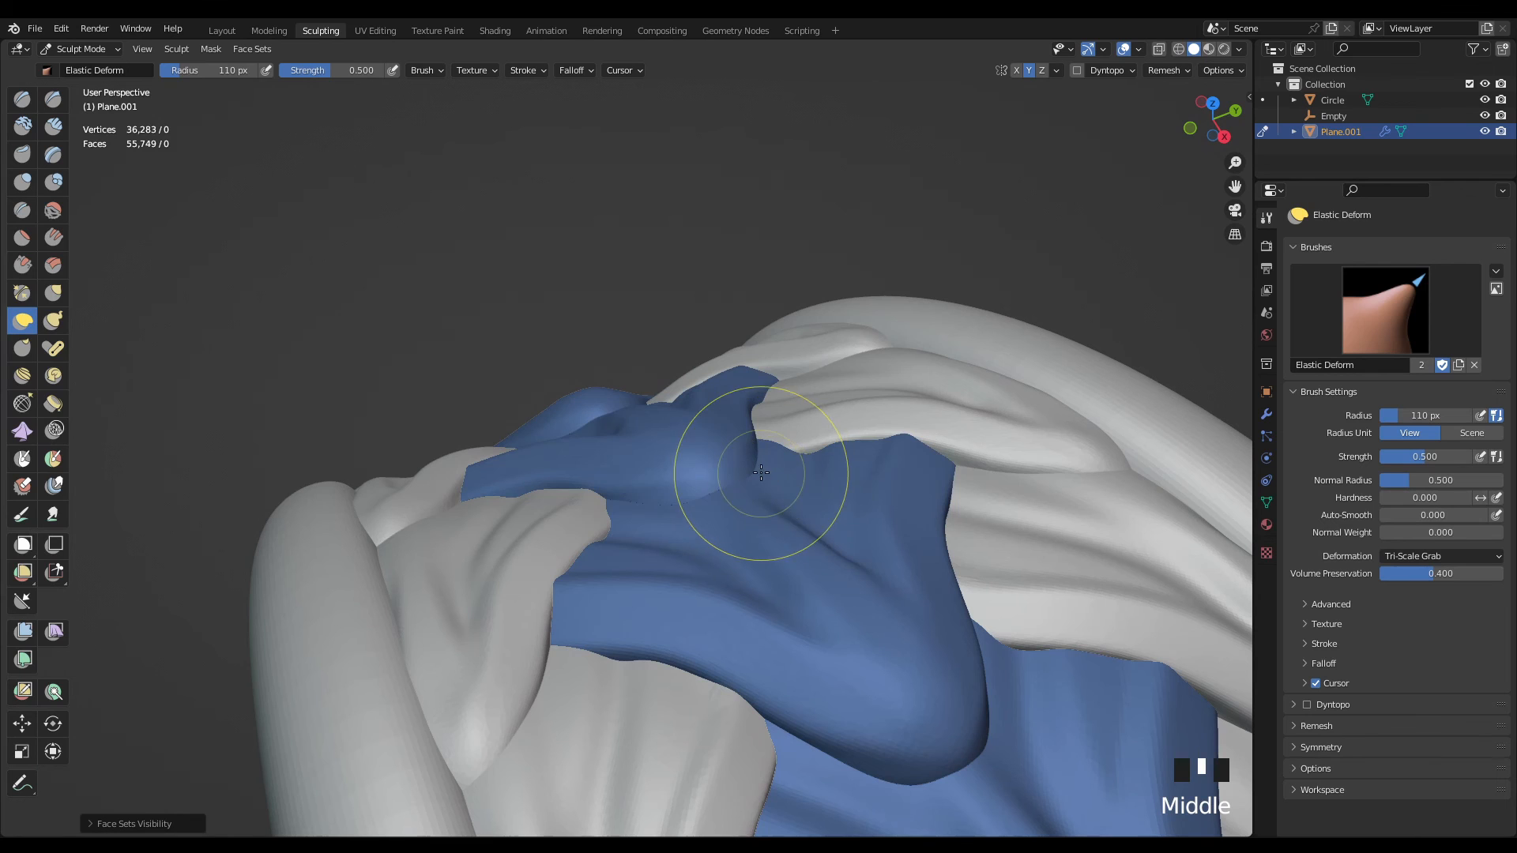
{"action": "key", "text": "h"}
{"action": "mouse_move", "coordinate": [852, 546]}
{"action": "left_mouse_down"}
{"action": "mouse_move", "coordinate": [885, 618]}
{"action": "mouse_move", "coordinate": [888, 658]}
{"action": "mouse_move", "coordinate": [869, 657]}
{"action": "left_mouse_up"}
{"action": "key", "text": "h"}
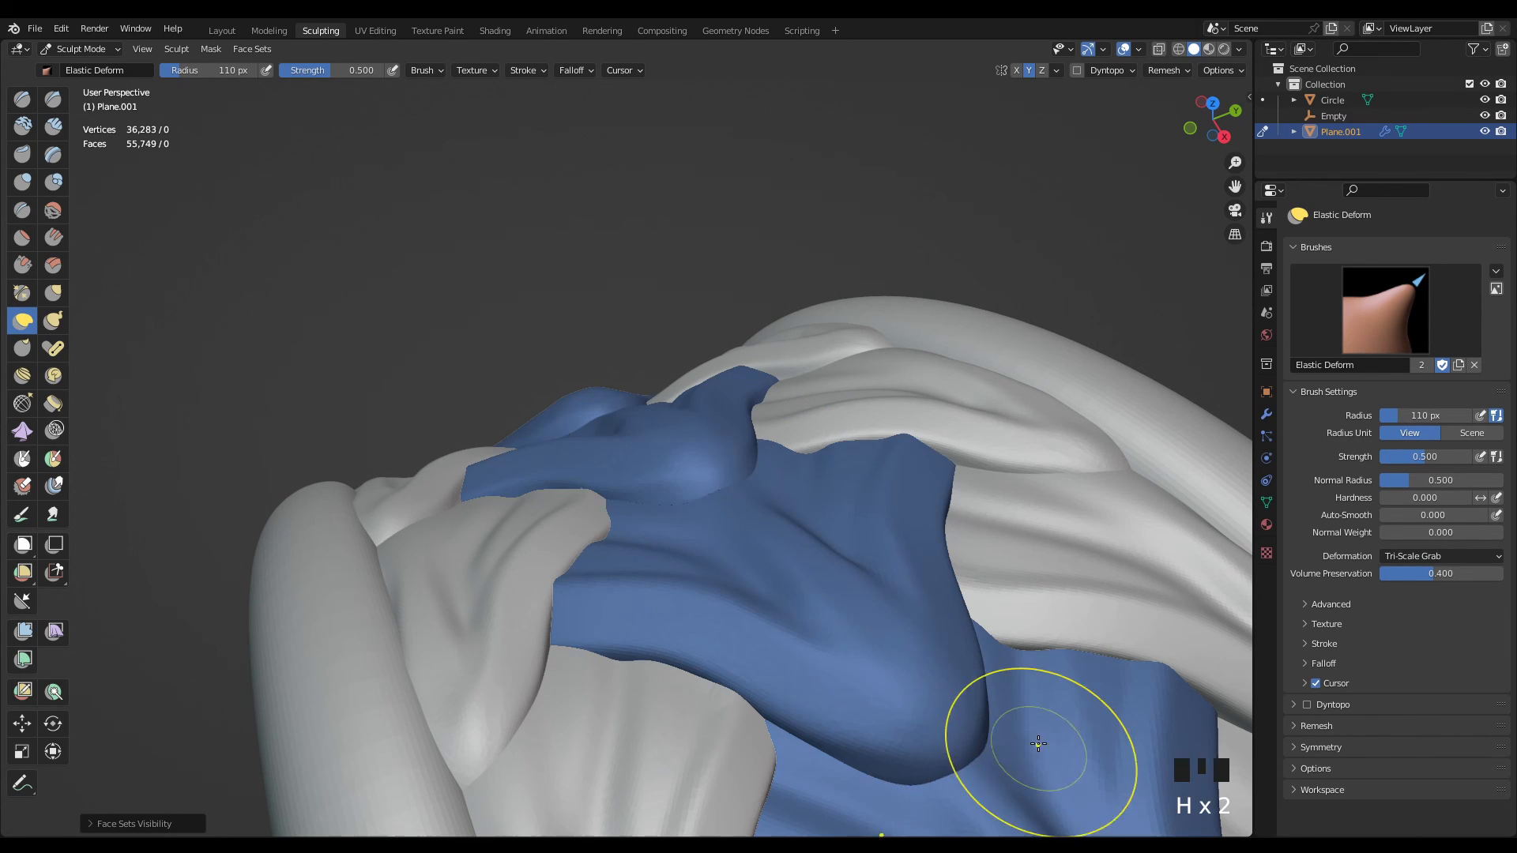
- Isolate the centre petals, set the Elastic Deform radius to 80 px and adjust the edge around the overlapping tip
{"action": "key", "text": "h"}
{"action": "mouse_move", "coordinate": [993, 721]}
{"action": "middle_mouse_down", "text": "shift"}
{"action": "mouse_move", "coordinate": [817, 552]}
{"action": "mouse_move", "coordinate": [816, 589]}
{"action": "middle_mouse_up", "text": "shift"}
{"action": "scroll", "coordinate": [816, 552], "scroll_direction": "up", "scroll_amount": 2}
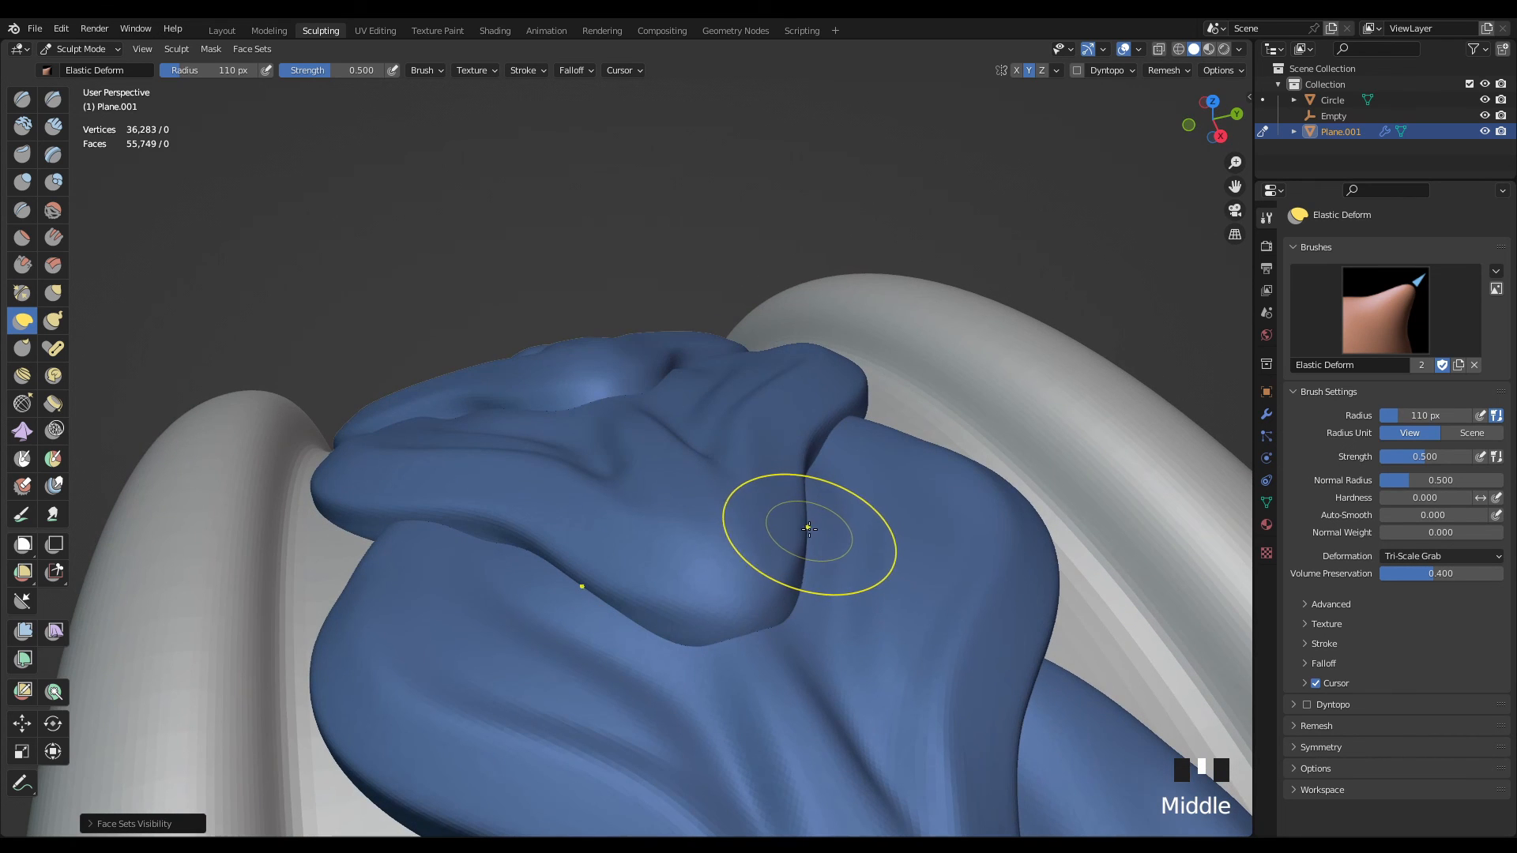
{"action": "key", "text": "f"}
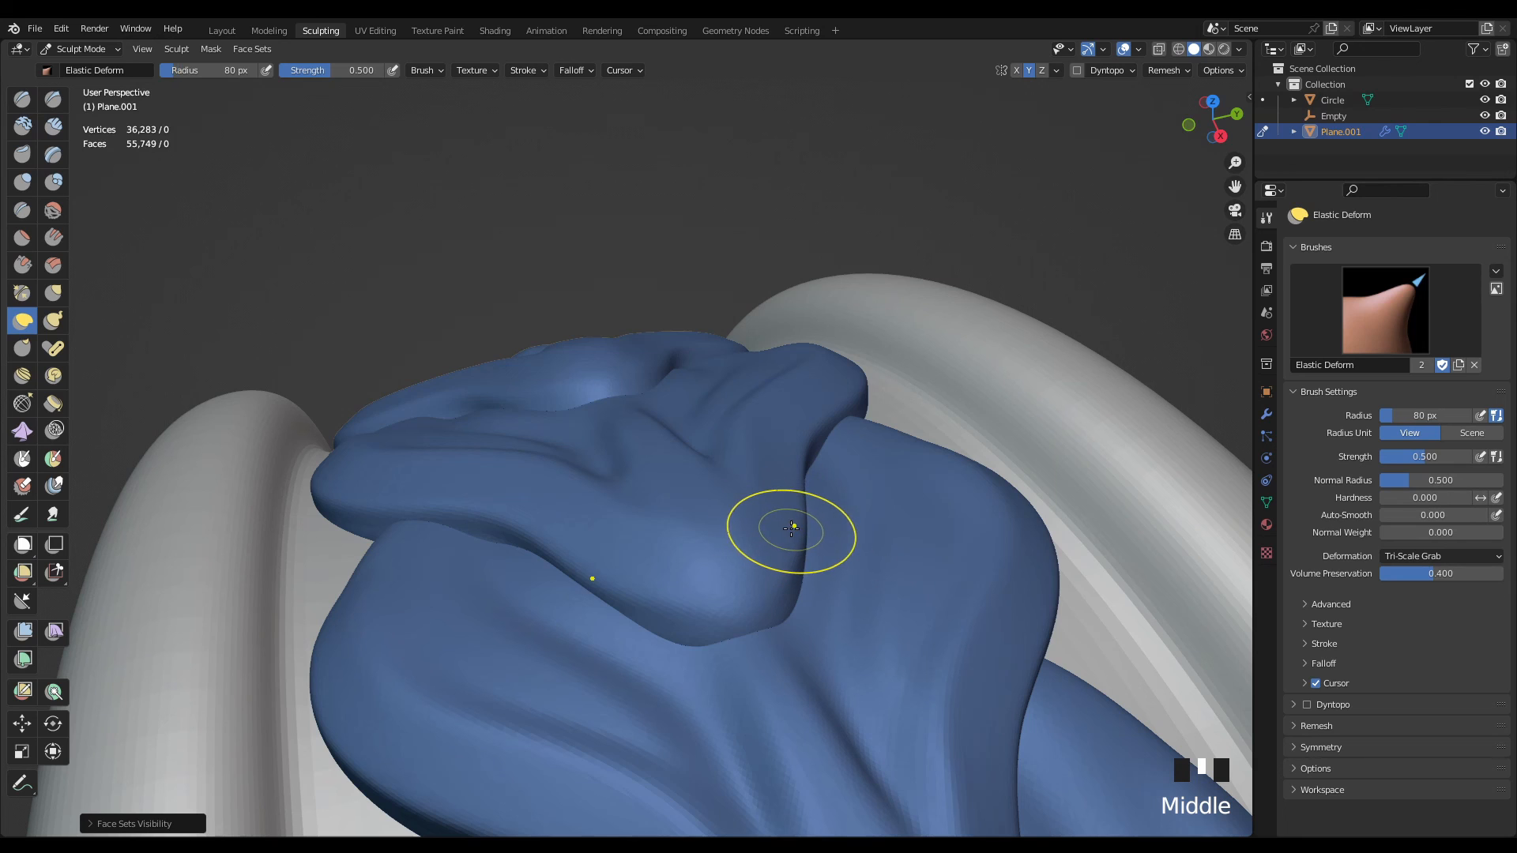
{"action": "left_click", "coordinate": [789, 557]}
{"action": "left_click_drag", "start_coordinate": [789, 558], "coordinate": [789, 564]}
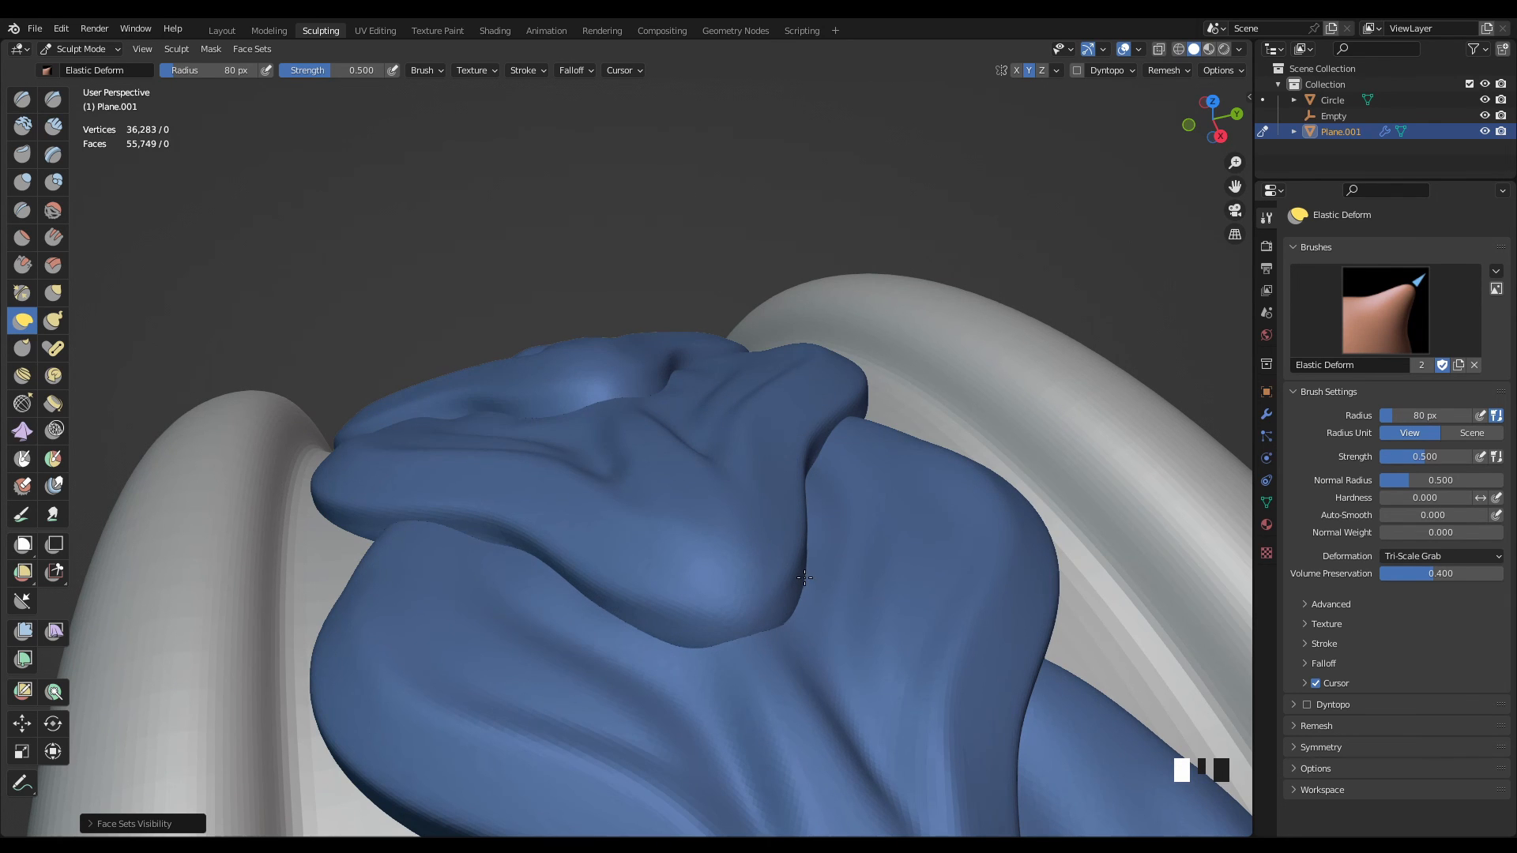
- Set the Elastic Deform radius to 97 px, refine the centre petal beside the overlapping tip and show the side petals again
{"action": "middle_click_drag", "start_coordinate": [804, 577], "coordinate": [687, 498]}
{"action": "key", "text": "f"}
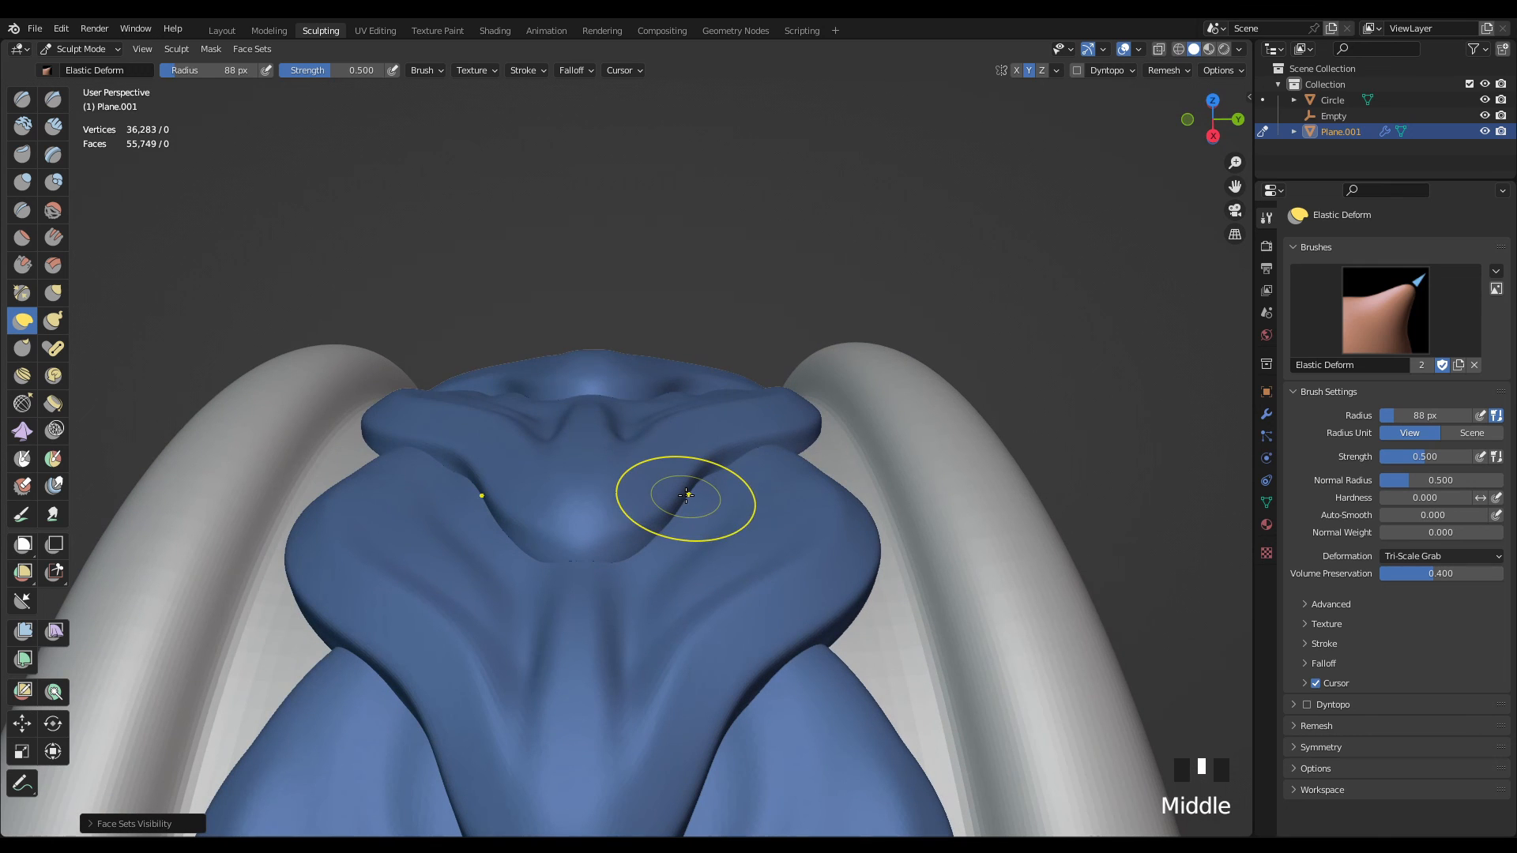
{"action": "left_click", "coordinate": [692, 526]}
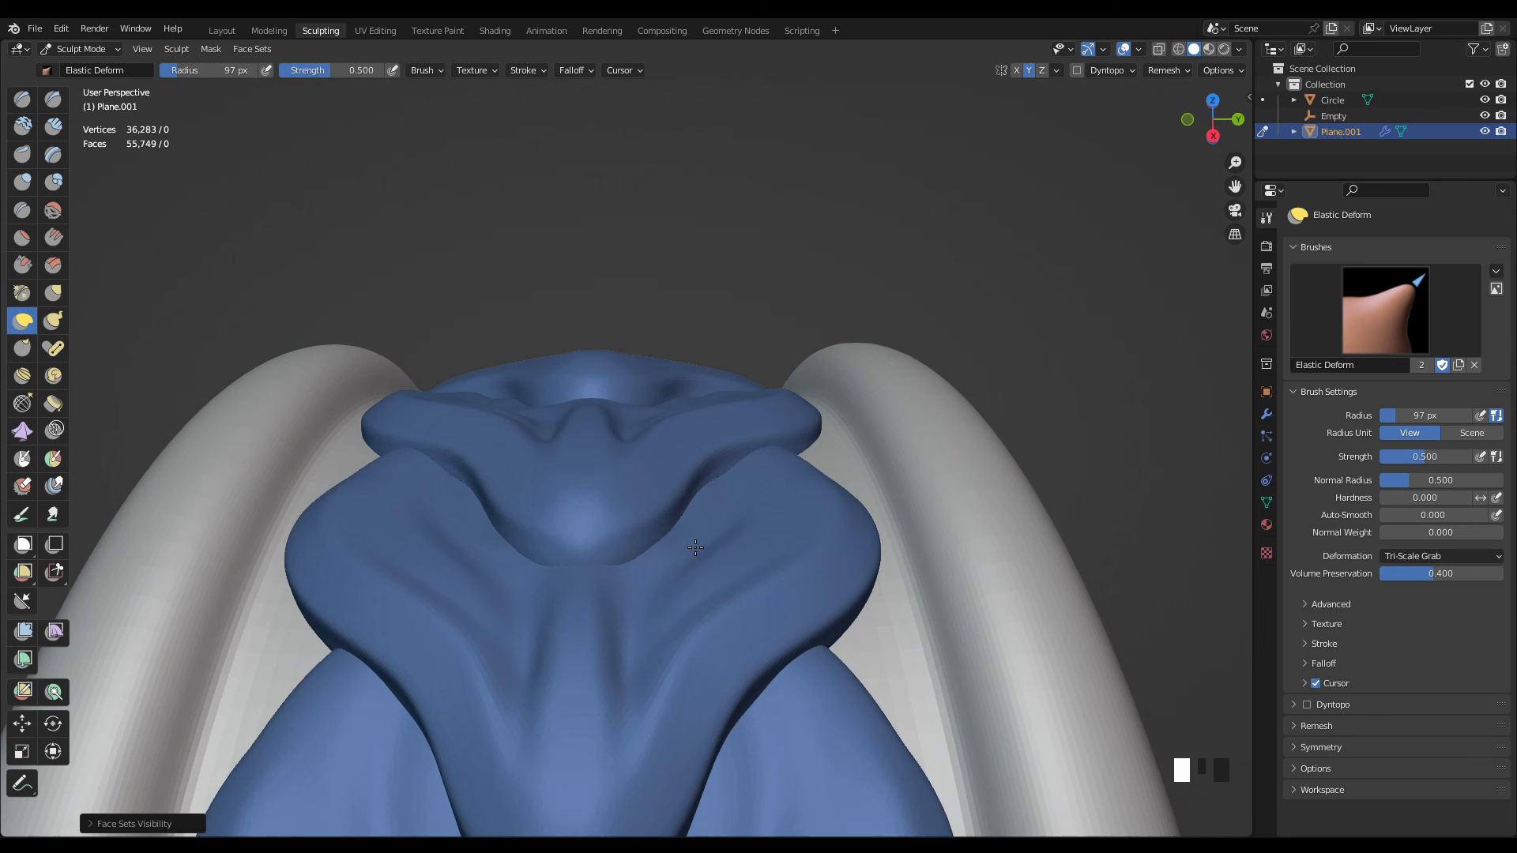
{"action": "key", "text": "h"}
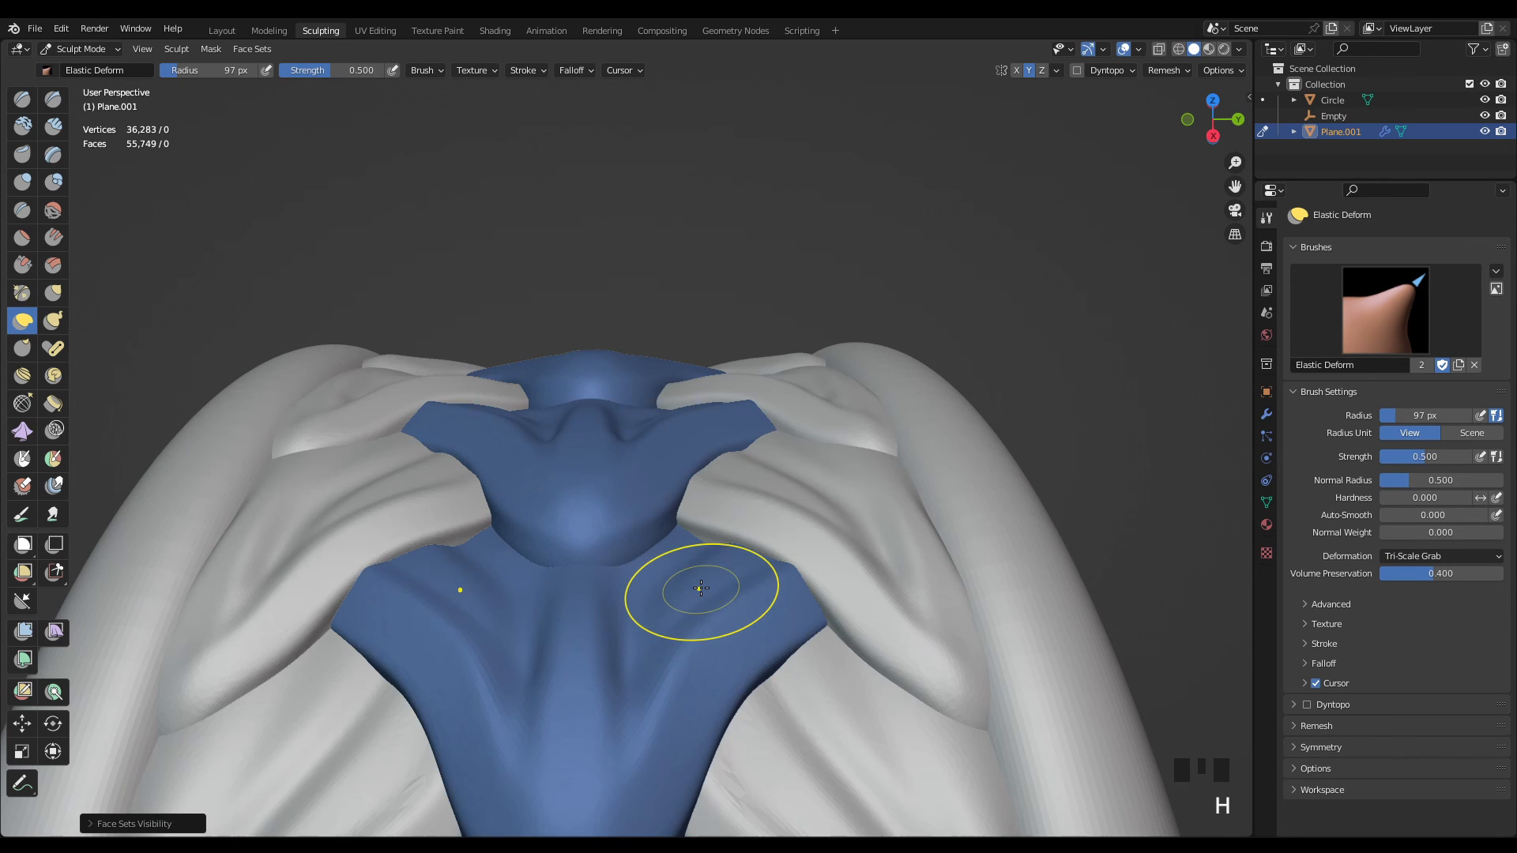
- Isolate the centre petals, pull the surface beside the overlapping tip slightly upward with Elastic Deform, and show the side petals again
{"action": "mouse_move", "coordinate": [701, 588]}
{"action": "middle_mouse_down"}
{"action": "mouse_move", "coordinate": [752, 589]}
{"action": "mouse_move", "coordinate": [776, 643]}
{"action": "mouse_move", "coordinate": [823, 633]}
{"action": "mouse_move", "coordinate": [696, 514]}
{"action": "middle_mouse_up"}
{"action": "mouse_move", "coordinate": [627, 463]}
{"action": "middle_mouse_down", "text": "shift"}
{"action": "mouse_move", "coordinate": [695, 643]}
{"action": "mouse_move", "coordinate": [704, 592]}
{"action": "mouse_move", "coordinate": [734, 614]}
{"action": "mouse_move", "coordinate": [739, 565]}
{"action": "mouse_move", "coordinate": [708, 555]}
{"action": "middle_mouse_up", "text": "shift"}
{"action": "scroll", "coordinate": [746, 661], "scroll_direction": "up", "scroll_amount": 2}
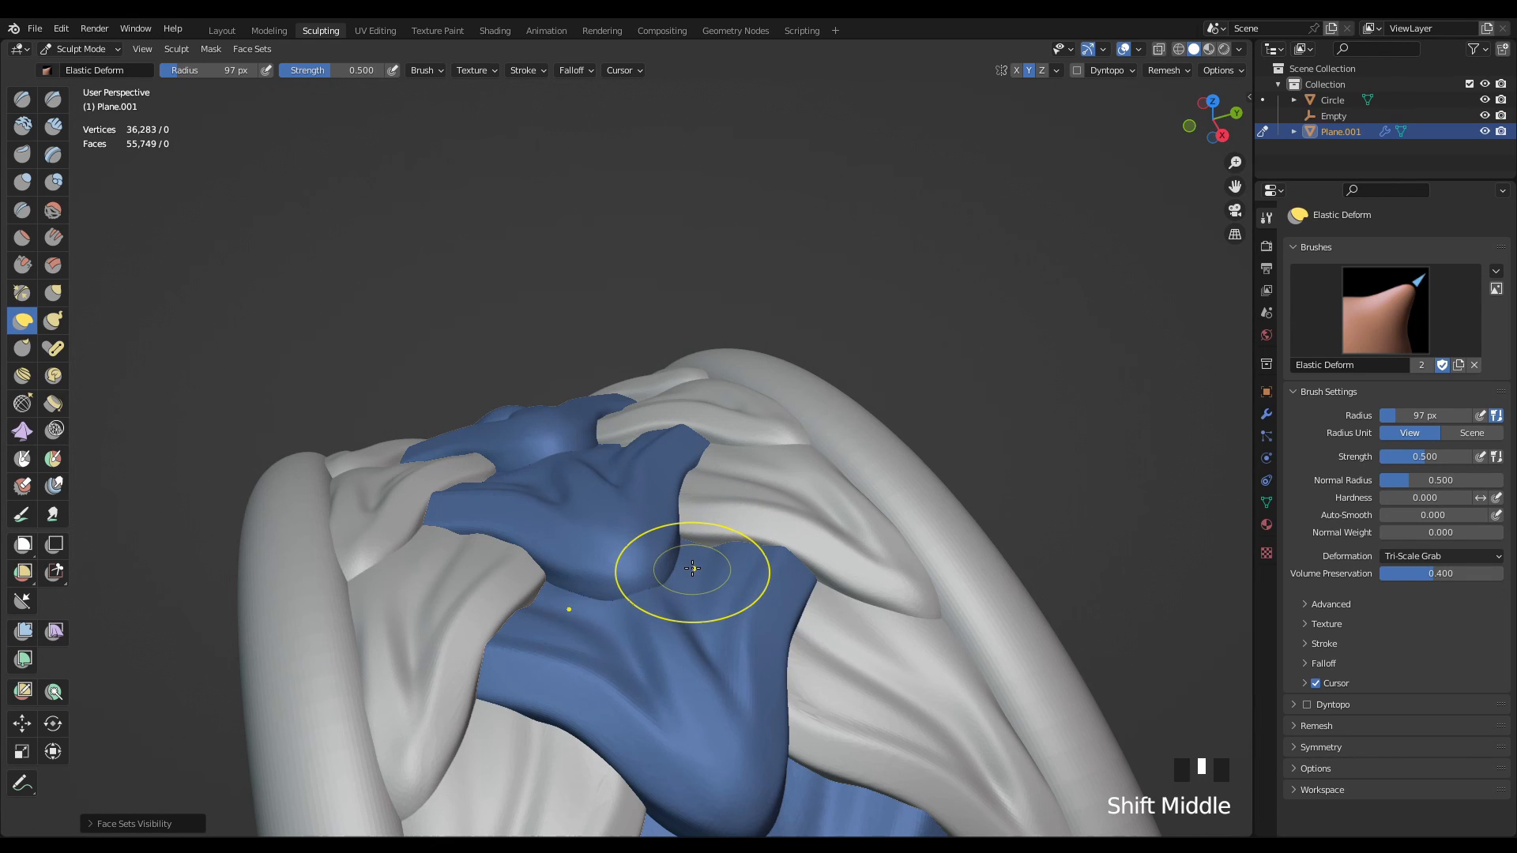
{"action": "key", "text": "h"}
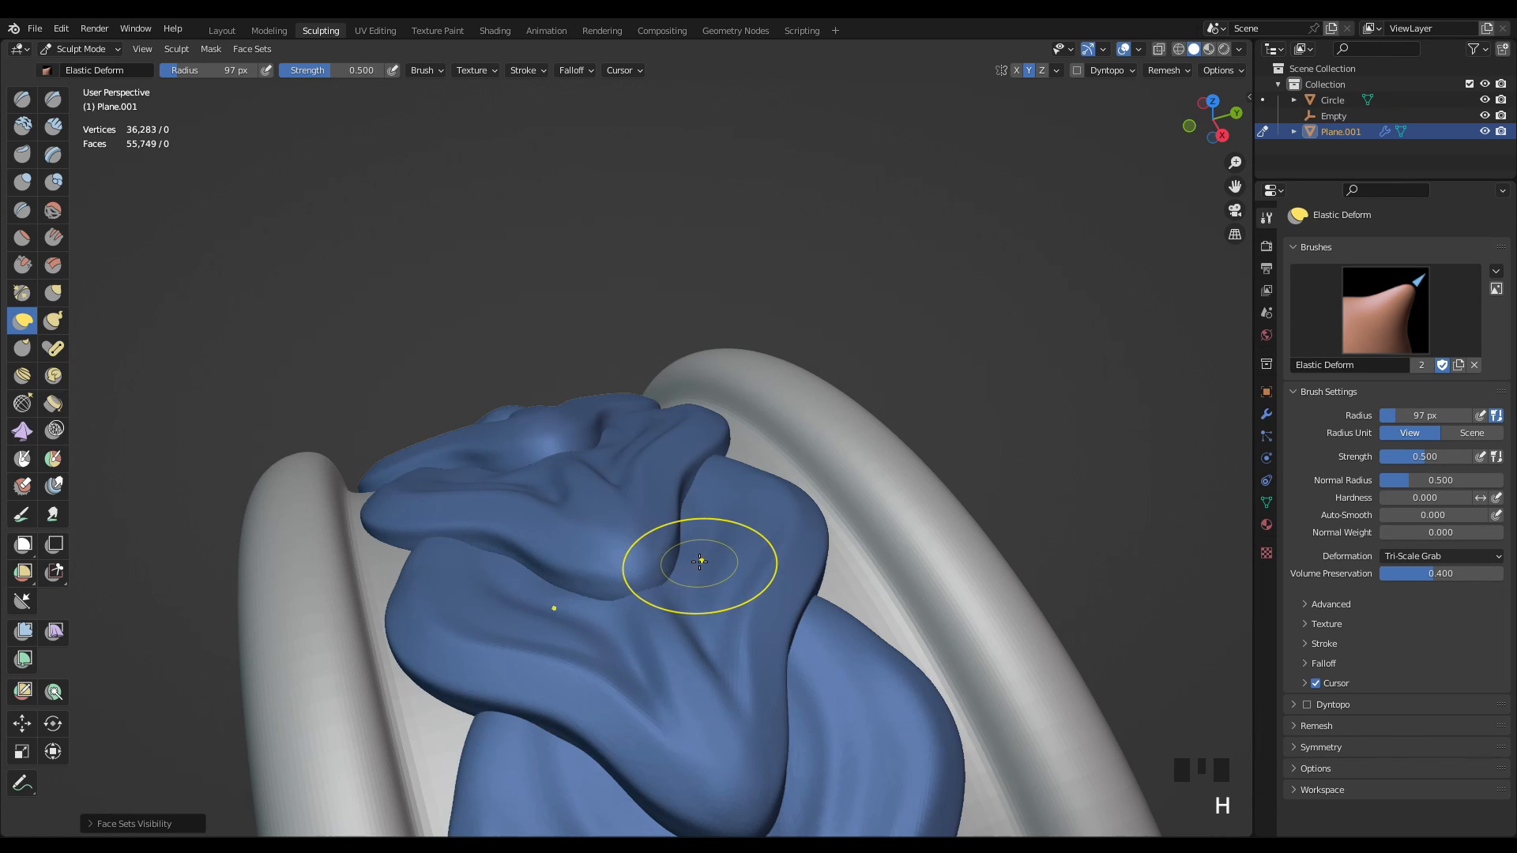
{"action": "left_click_drag", "start_coordinate": [700, 553], "coordinate": [702, 537]}
{"action": "scroll", "coordinate": [695, 554], "scroll_direction": "down", "scroll_amount": 2}
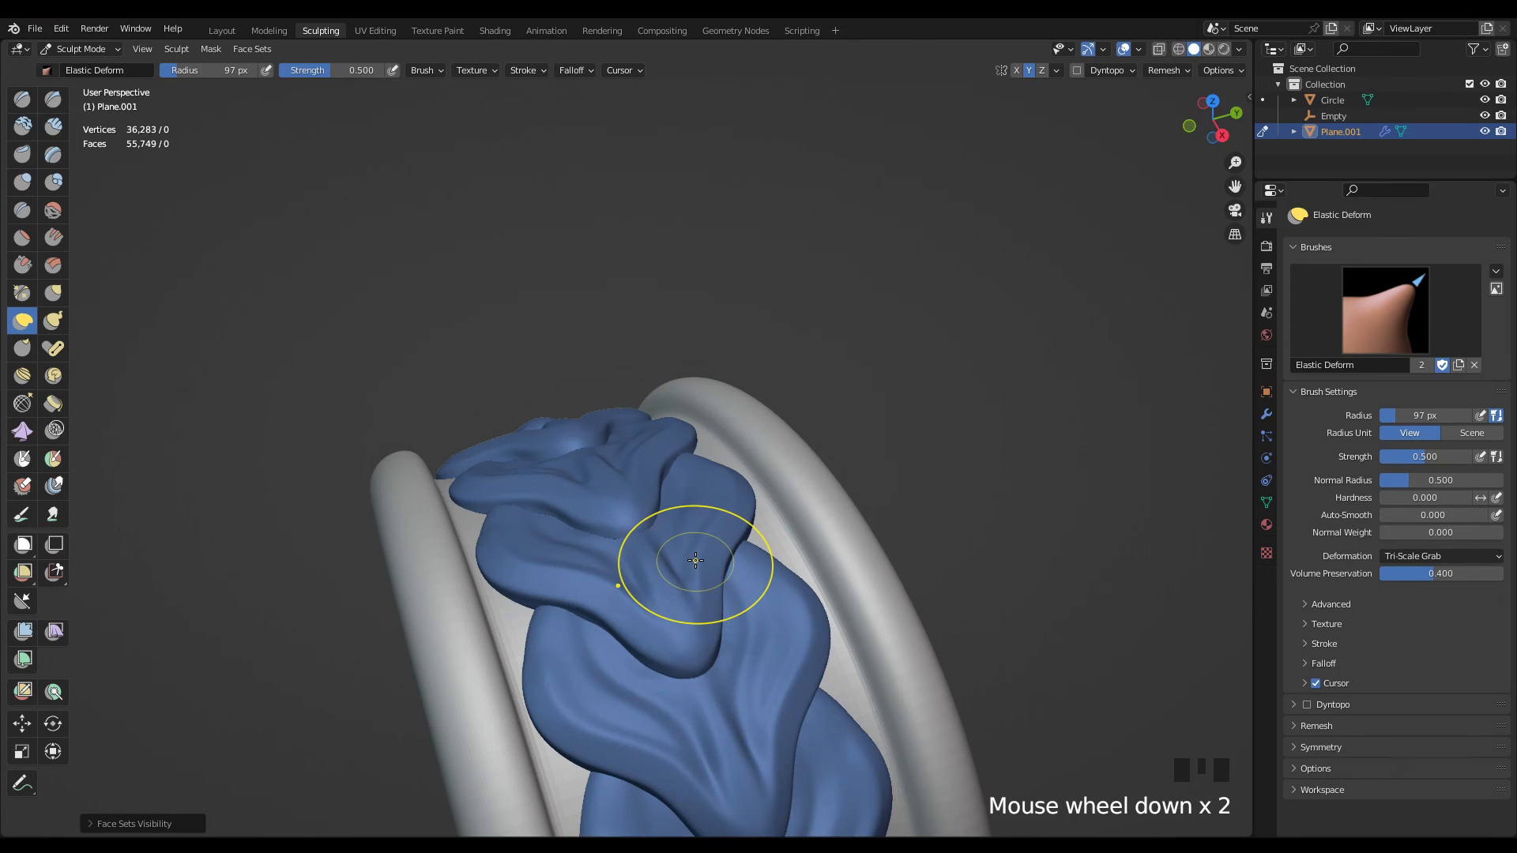
{"action": "key", "text": "h"}
- Look over the whole ring and switch to the Layout workspace with nothing selected
{"action": "scroll", "coordinate": [696, 561], "scroll_direction": "down", "scroll_amount": 2}
{"action": "mouse_move", "coordinate": [696, 560]}
{"action": "middle_mouse_down"}
{"action": "mouse_move", "coordinate": [822, 599]}
{"action": "mouse_move", "coordinate": [736, 564]}
{"action": "mouse_move", "coordinate": [745, 545]}
{"action": "mouse_move", "coordinate": [831, 591]}
{"action": "mouse_move", "coordinate": [826, 567]}
{"action": "mouse_move", "coordinate": [846, 558]}
{"action": "mouse_move", "coordinate": [795, 535]}
{"action": "middle_mouse_up"}
{"action": "scroll", "coordinate": [826, 563], "scroll_direction": "down", "scroll_amount": 2}
{"action": "scroll", "coordinate": [847, 559], "scroll_direction": "up", "scroll_amount": 2}
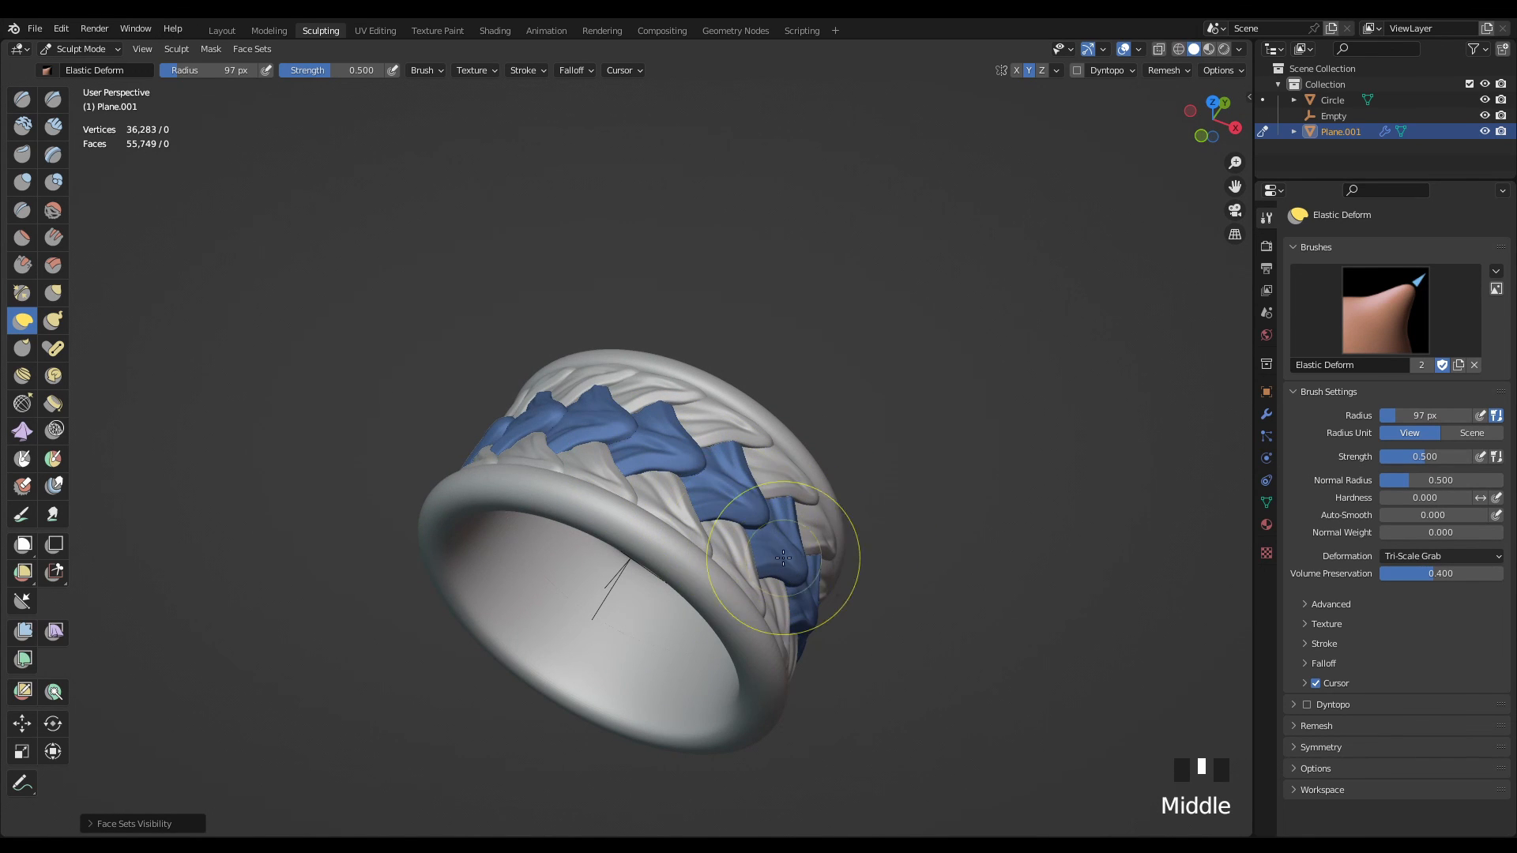
{"action": "left_click", "coordinate": [231, 32]}
{"action": "scroll", "coordinate": [742, 435], "scroll_direction": "down", "scroll_amount": 3}
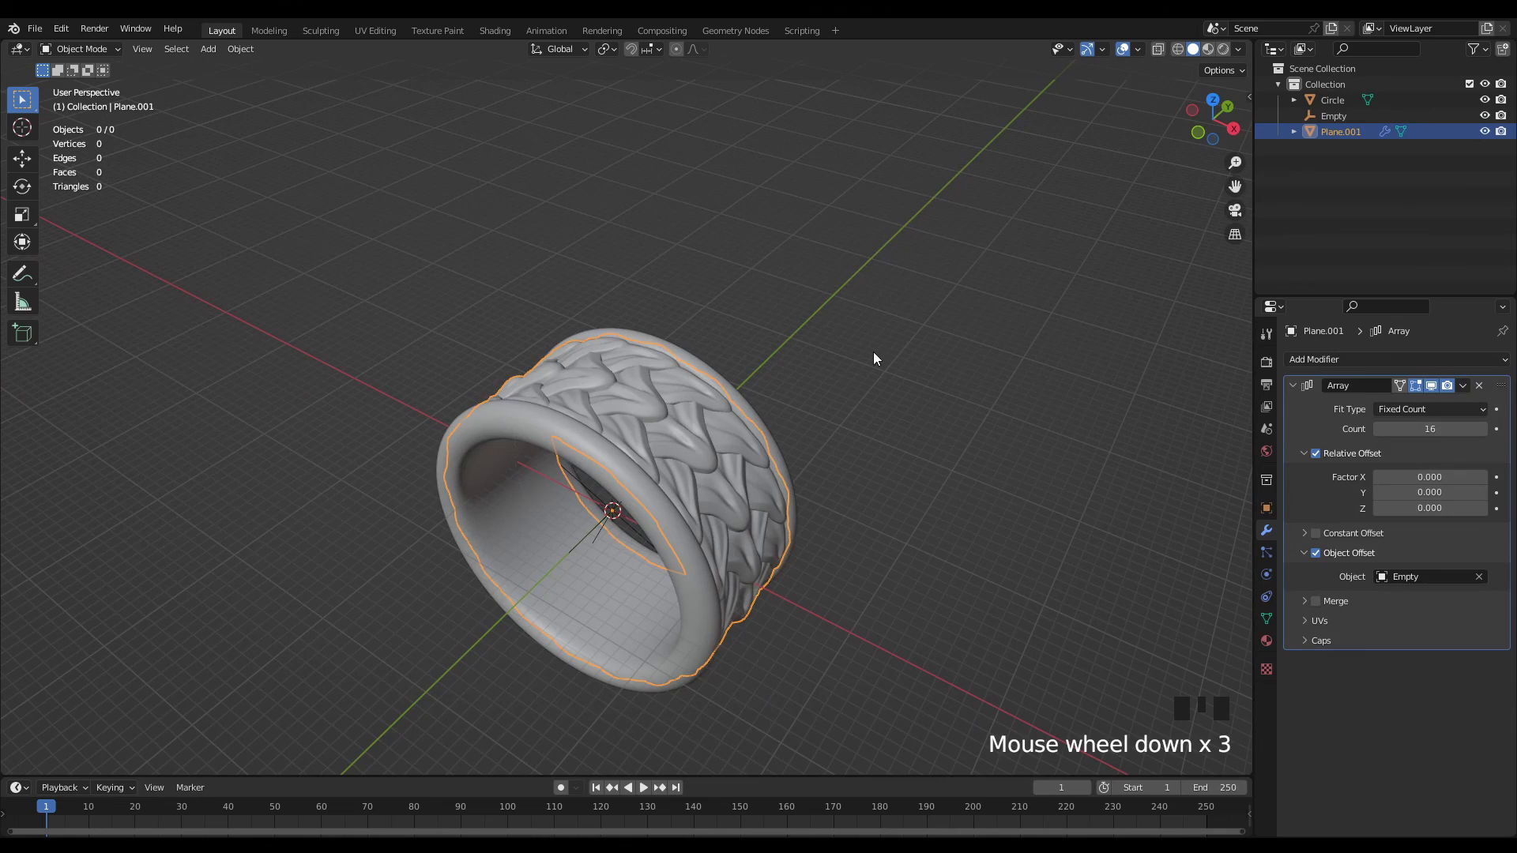
{"action": "middle_click_drag", "start_coordinate": [874, 359], "coordinate": [834, 392]}
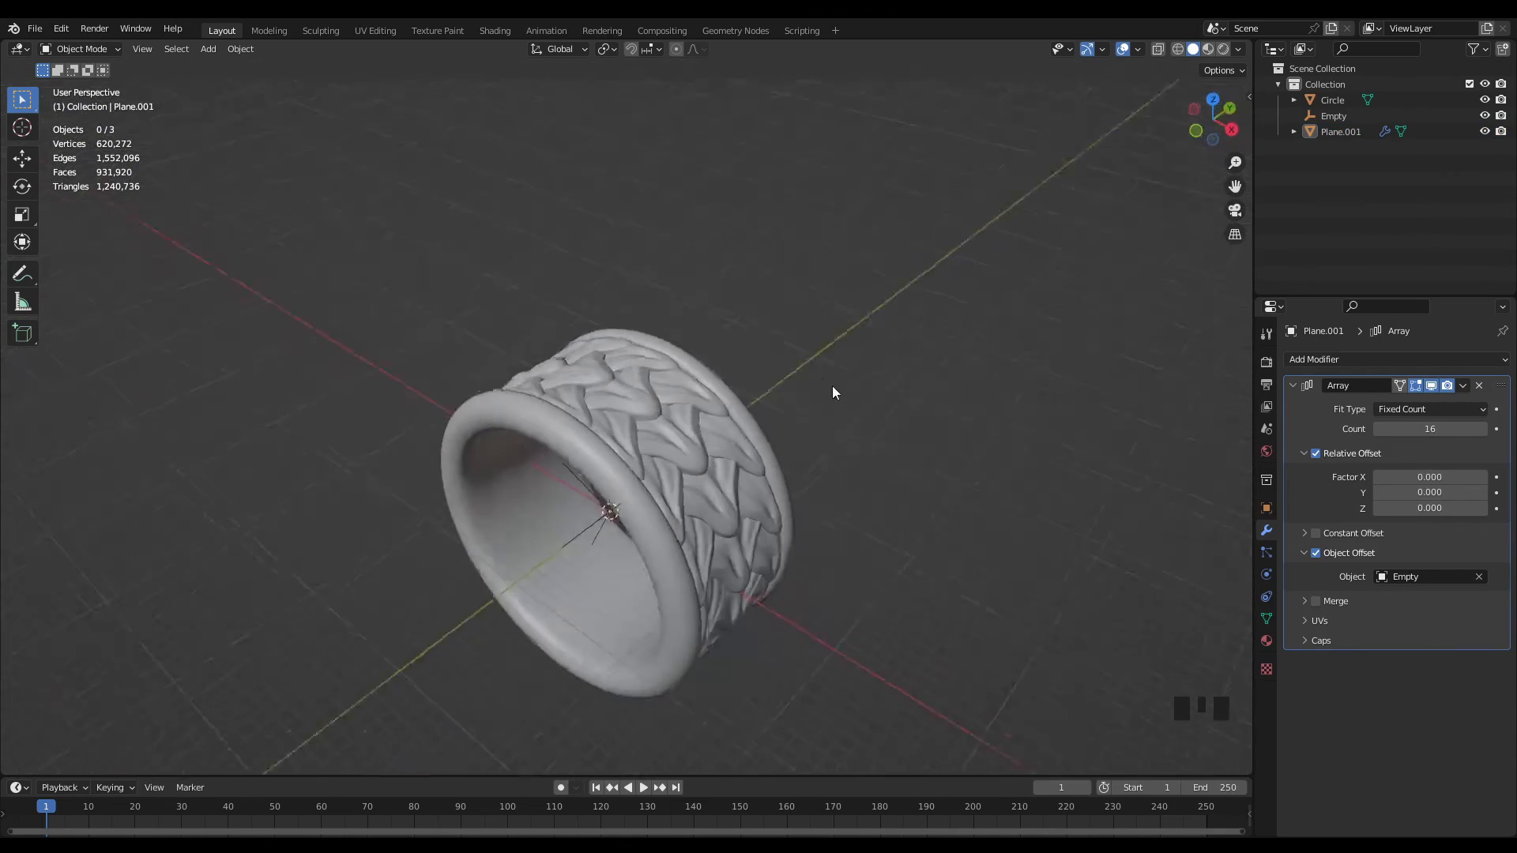
- Apply the Array modifier on the petal ornament
{"action": "left_click", "coordinate": [1293, 386]}
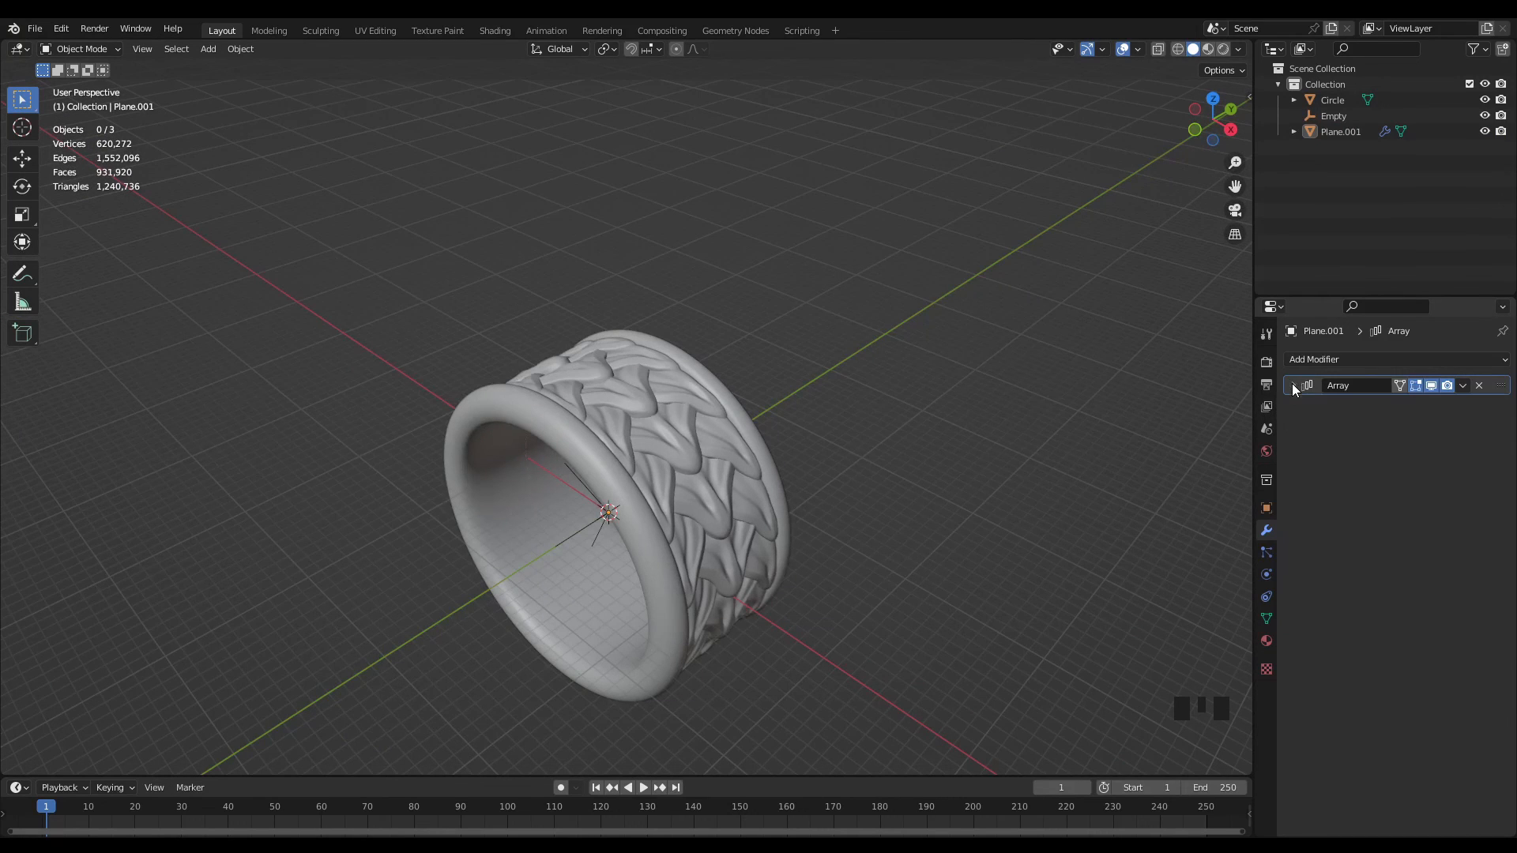
{"action": "left_click", "coordinate": [1464, 384]}
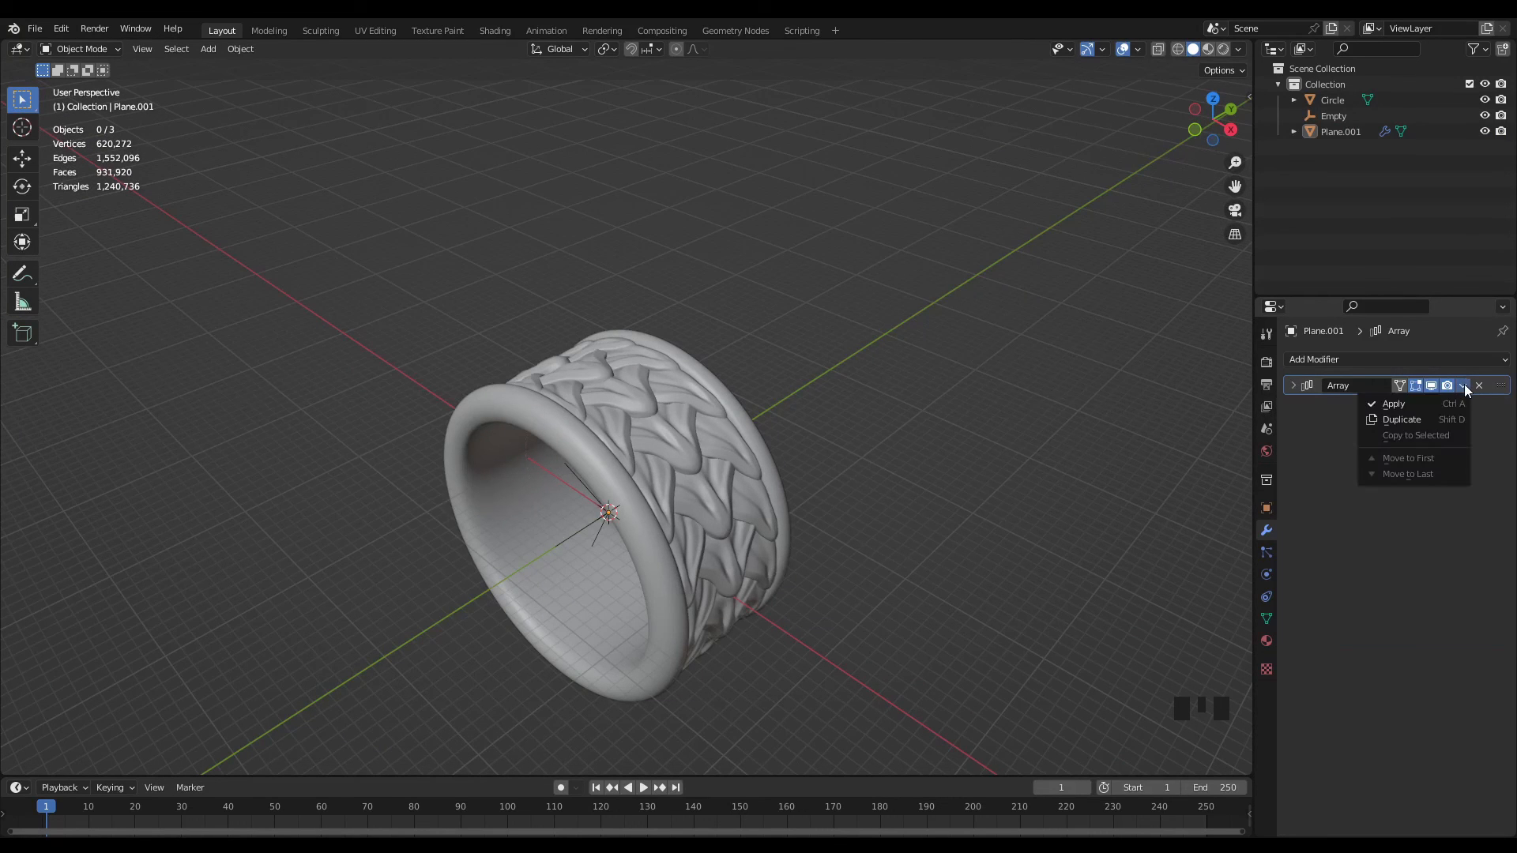
{"action": "left_click", "coordinate": [1425, 401]}
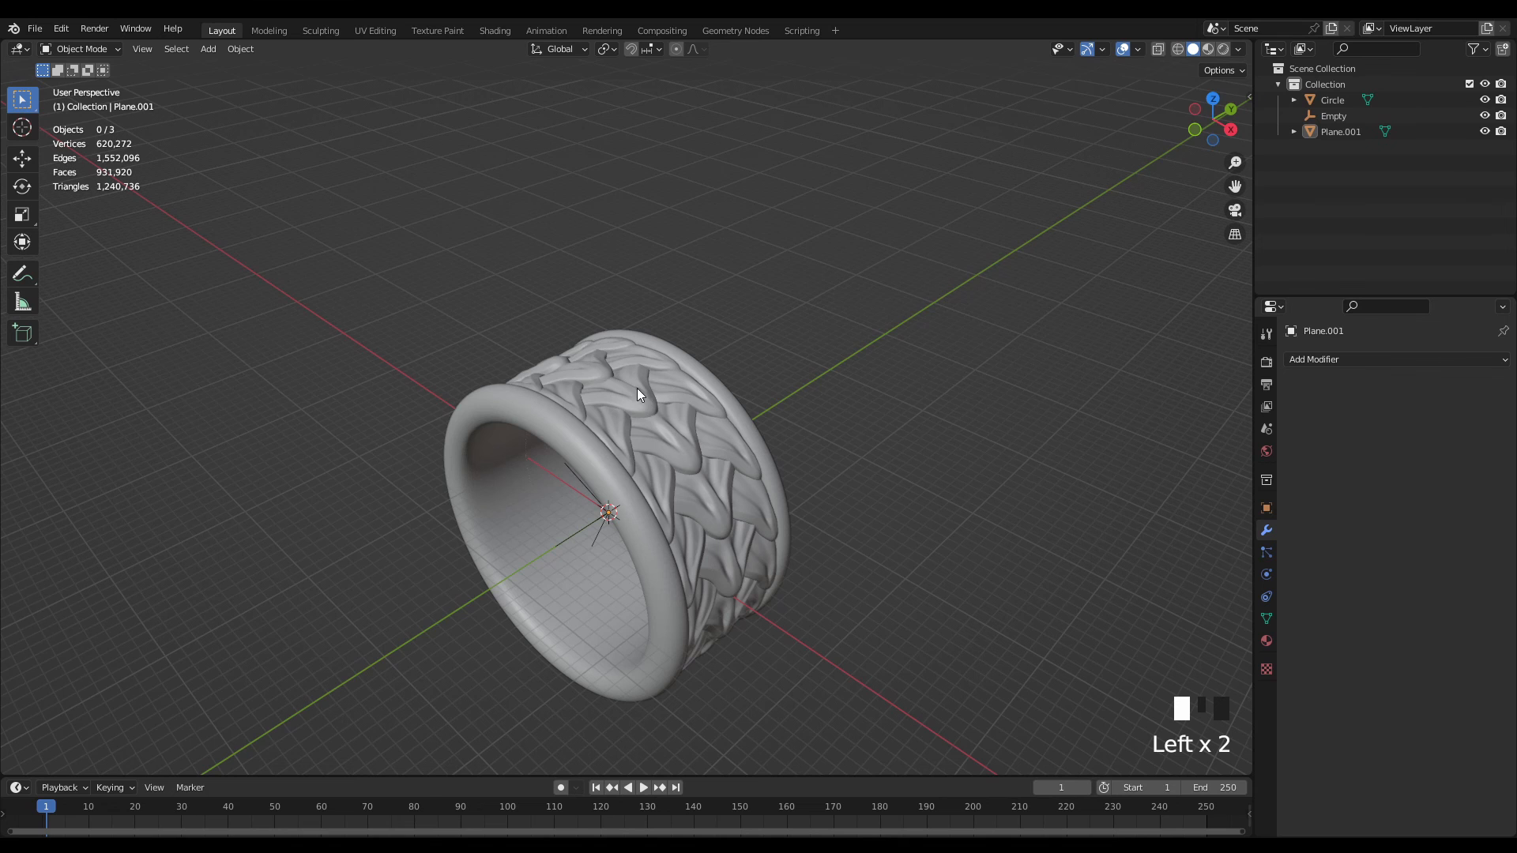
- Select the ring band to tell the two objects apart, and select the petal ornament around it instead
{"action": "scroll", "coordinate": [672, 411], "scroll_direction": "up", "scroll_amount": 2}
{"action": "middle_click_drag", "start_coordinate": [700, 433], "coordinate": [656, 423]}
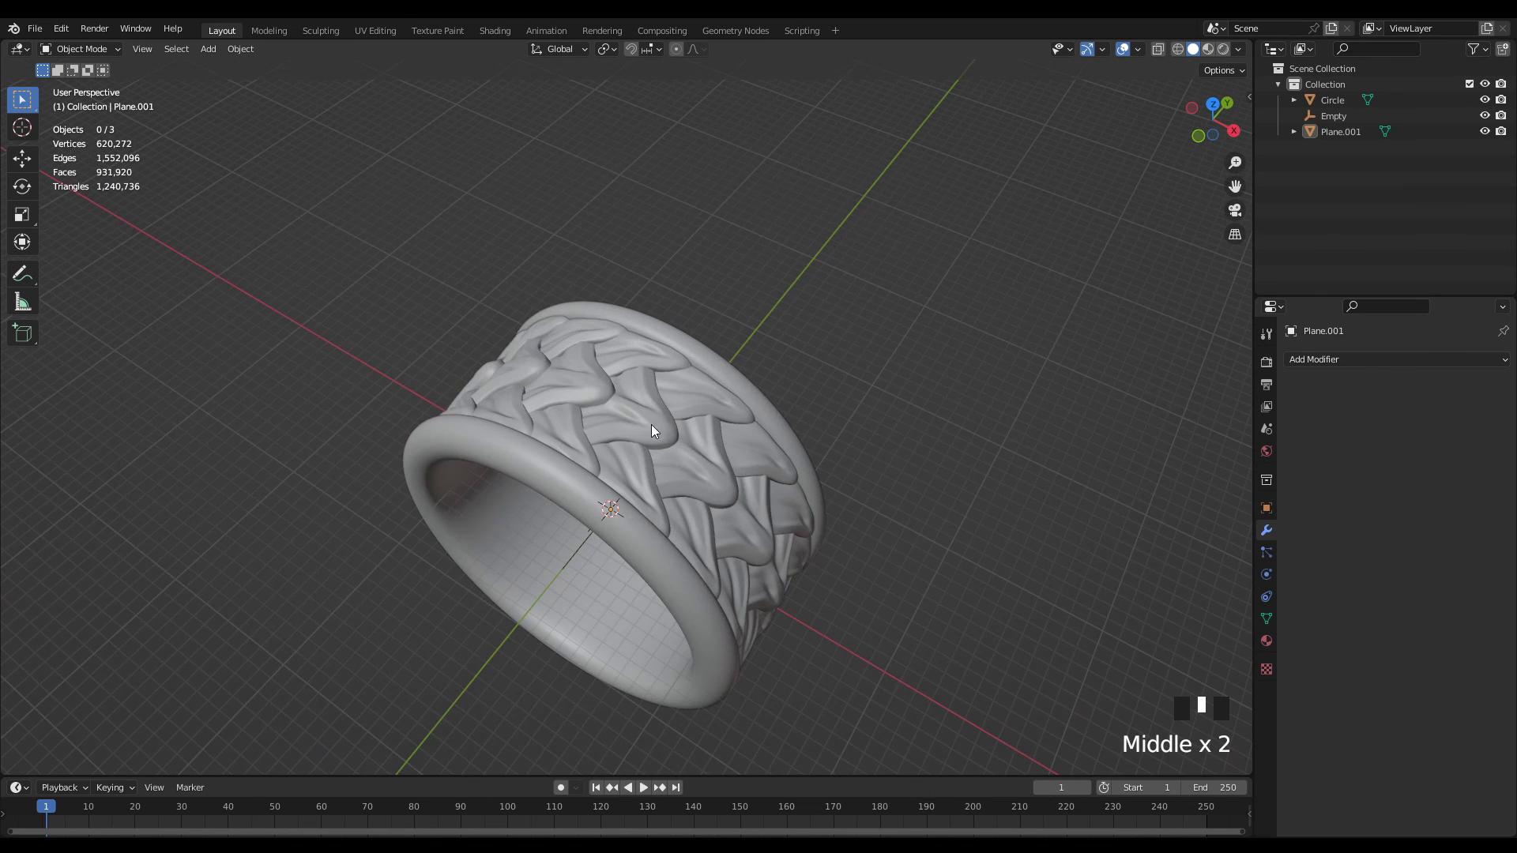
{"action": "left_click", "coordinate": [636, 466]}
{"action": "left_click", "coordinate": [624, 531]}
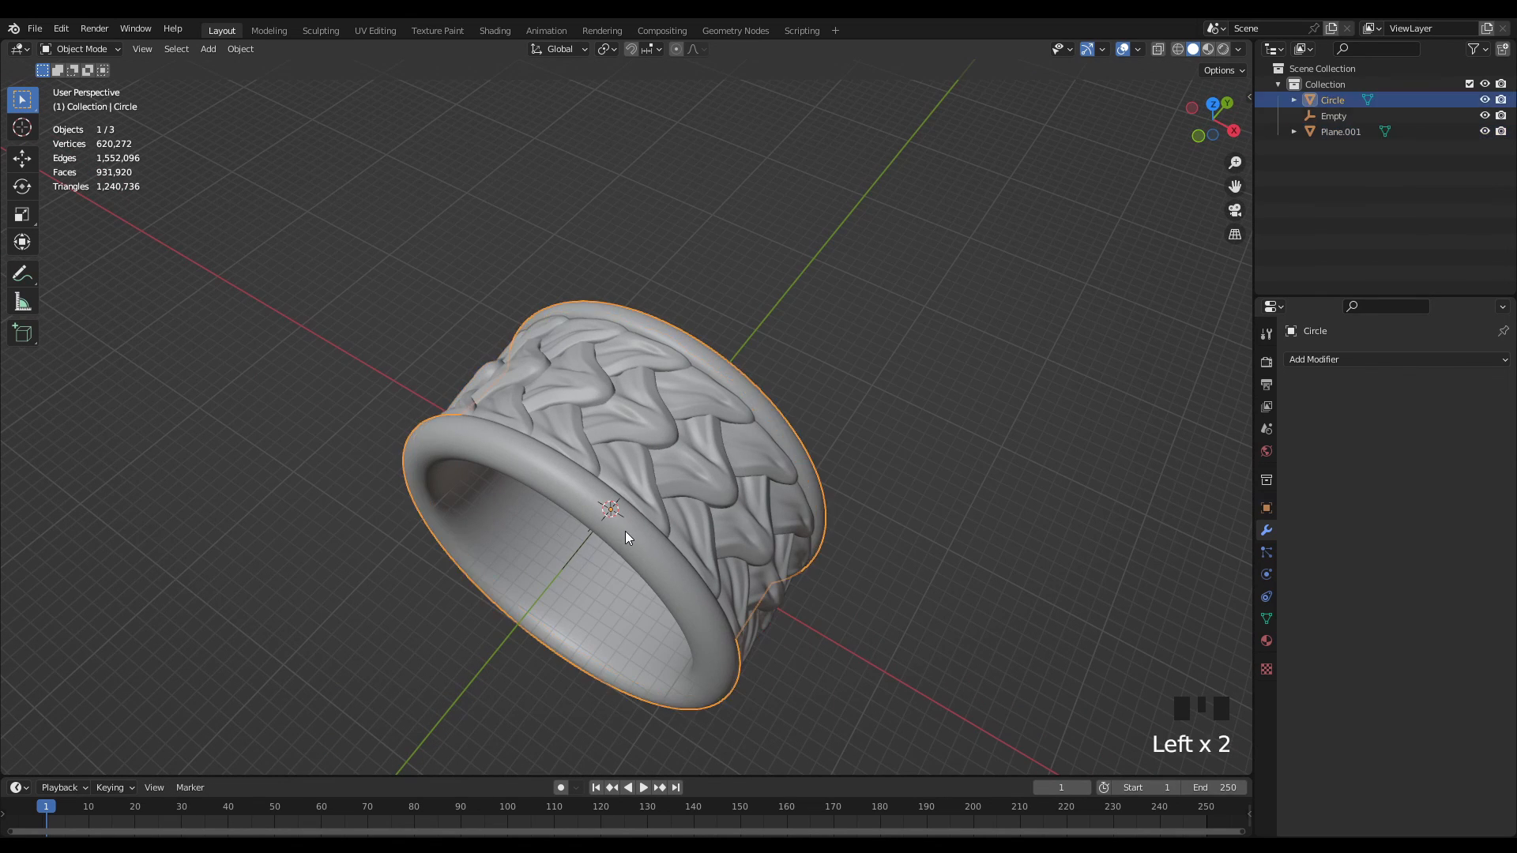
{"action": "middle_click_drag", "start_coordinate": [645, 408], "coordinate": [657, 439]}
{"action": "left_click", "coordinate": [646, 396]}
{"action": "scroll", "coordinate": [618, 431], "scroll_direction": "up", "scroll_amount": 1}
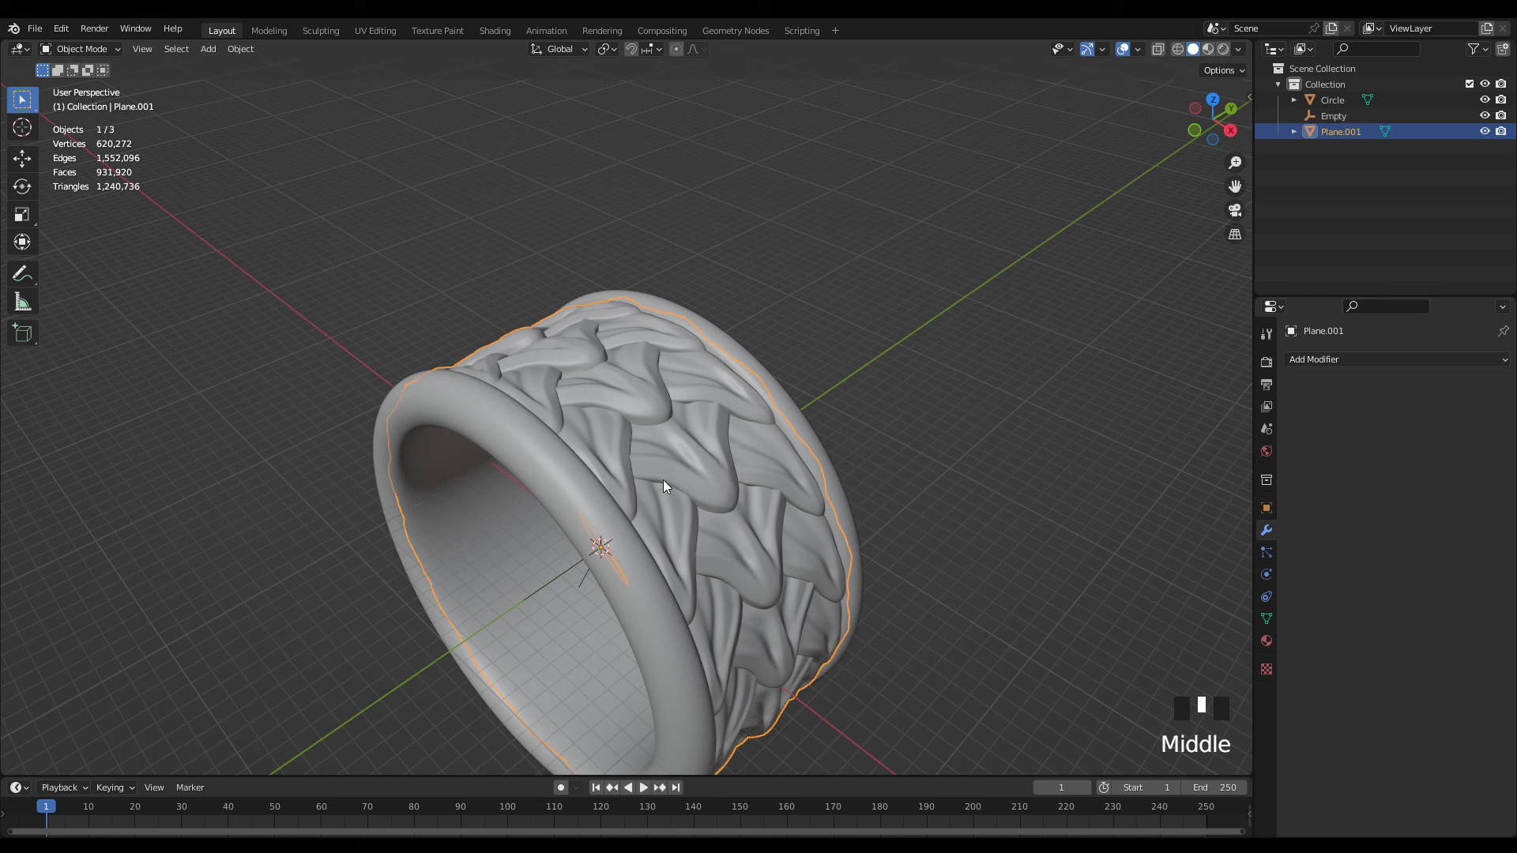
{"action": "middle_click_drag", "start_coordinate": [663, 486], "coordinate": [575, 451]}
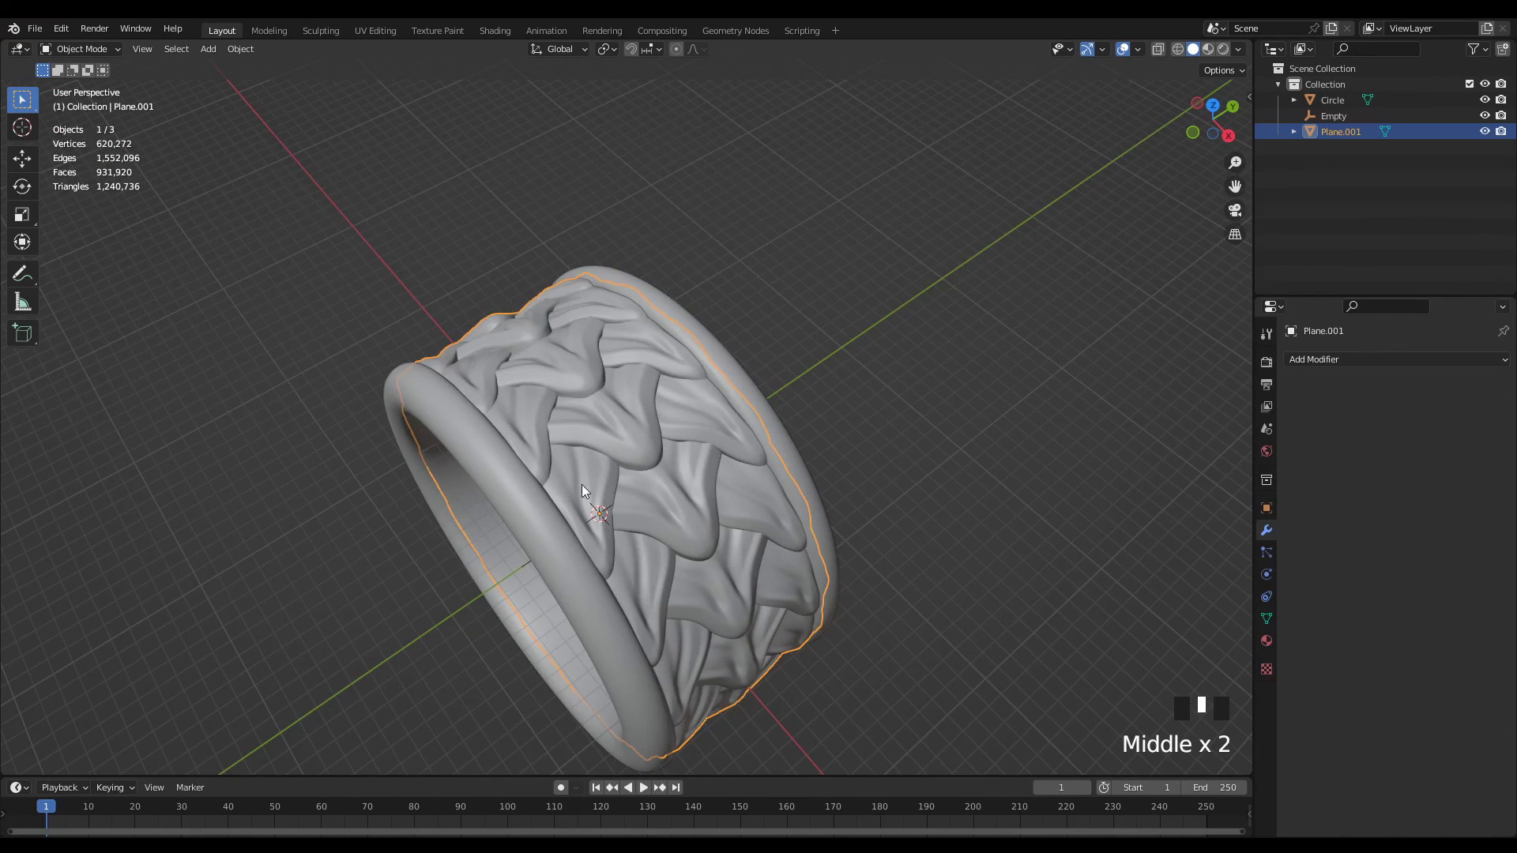
- Add a Remesh modifier in Voxel mode to the petal ornament and set its voxel size to 0.04 mm
{"action": "scroll", "coordinate": [662, 485], "scroll_direction": "down", "scroll_amount": 1}
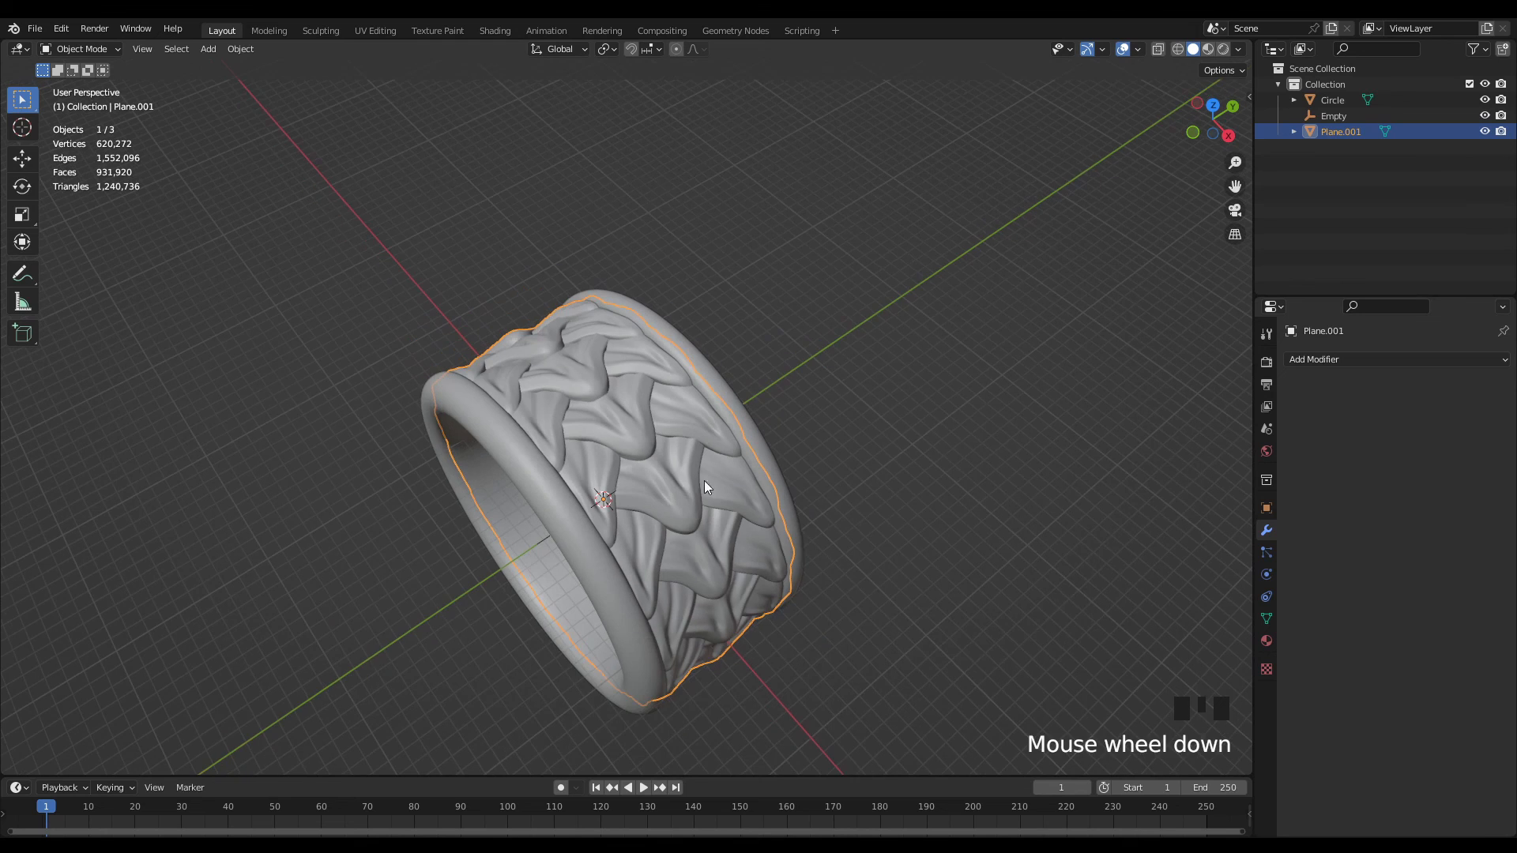
{"action": "middle_click_drag", "start_coordinate": [704, 480], "coordinate": [878, 447]}
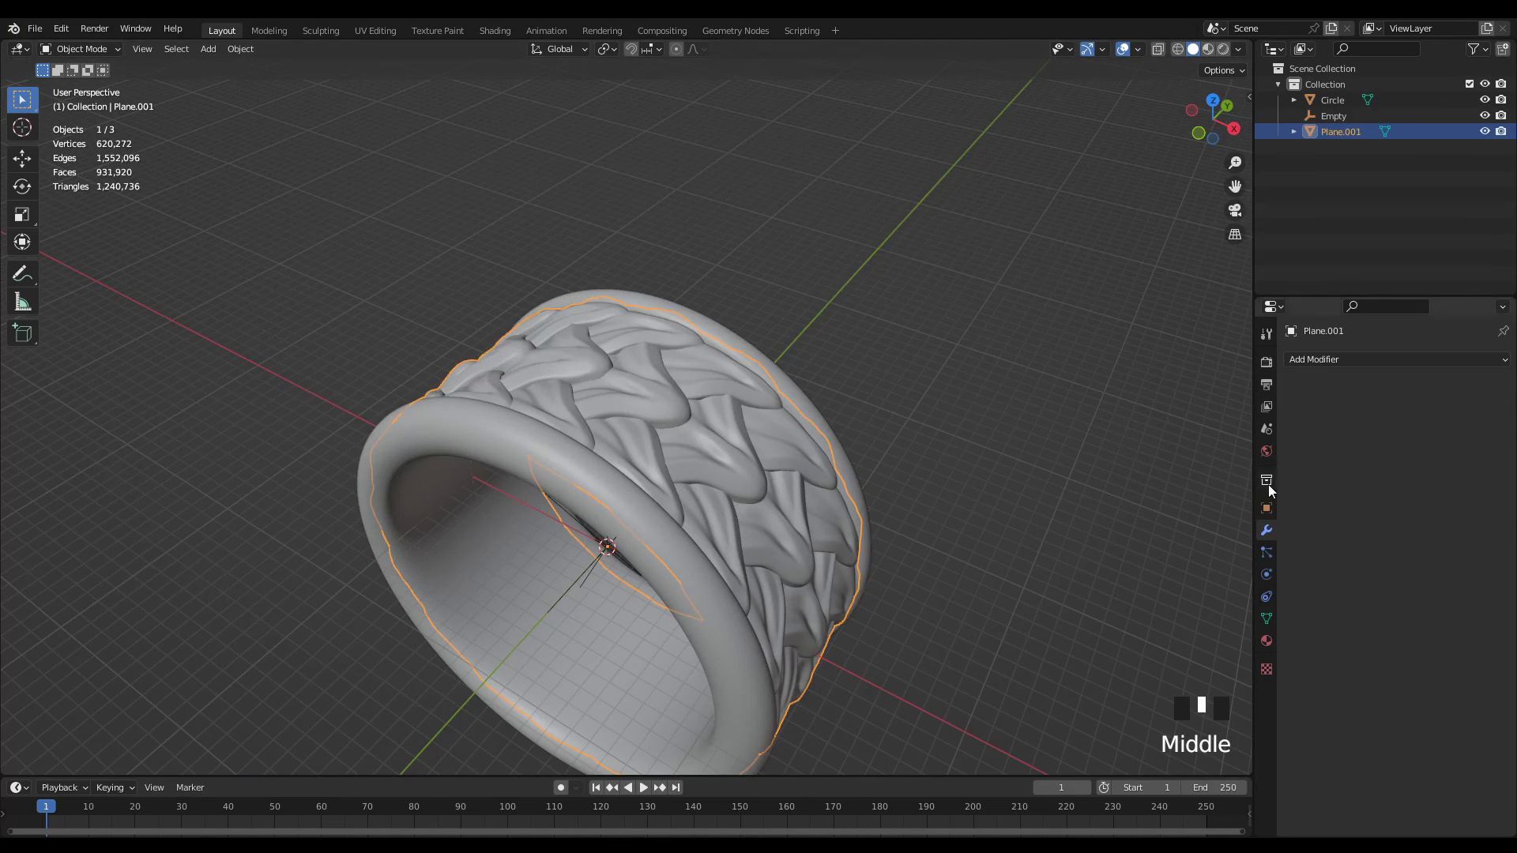
{"action": "left_click", "coordinate": [1340, 359]}
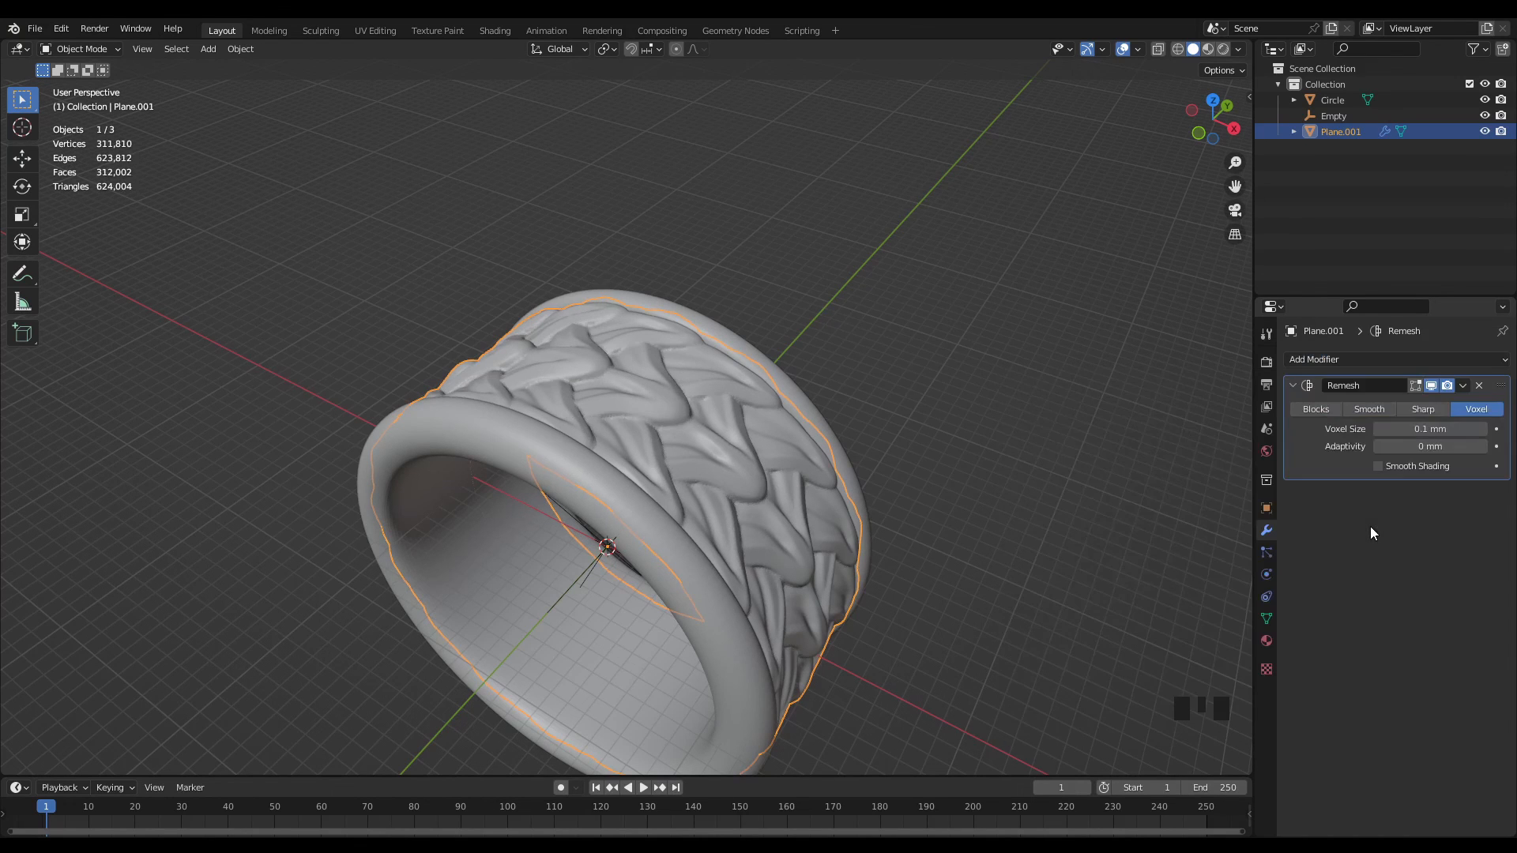
{"action": "left_click", "coordinate": [1439, 428]}
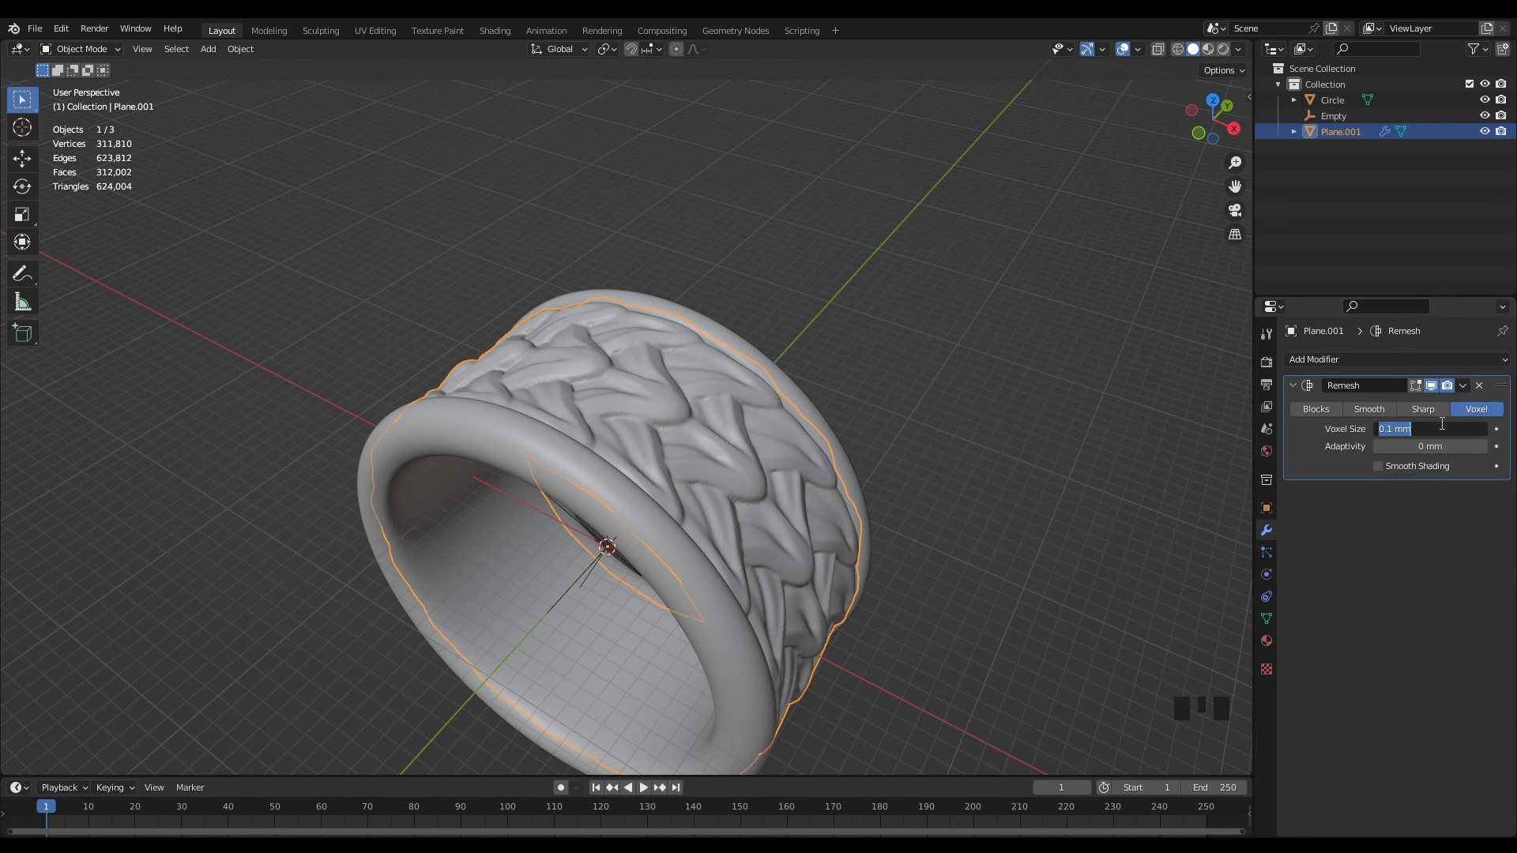
{"action": "key", "text": "BackSpace"}
{"action": "type", "text": ".04"}
{"action": "key", "text": "Return"}
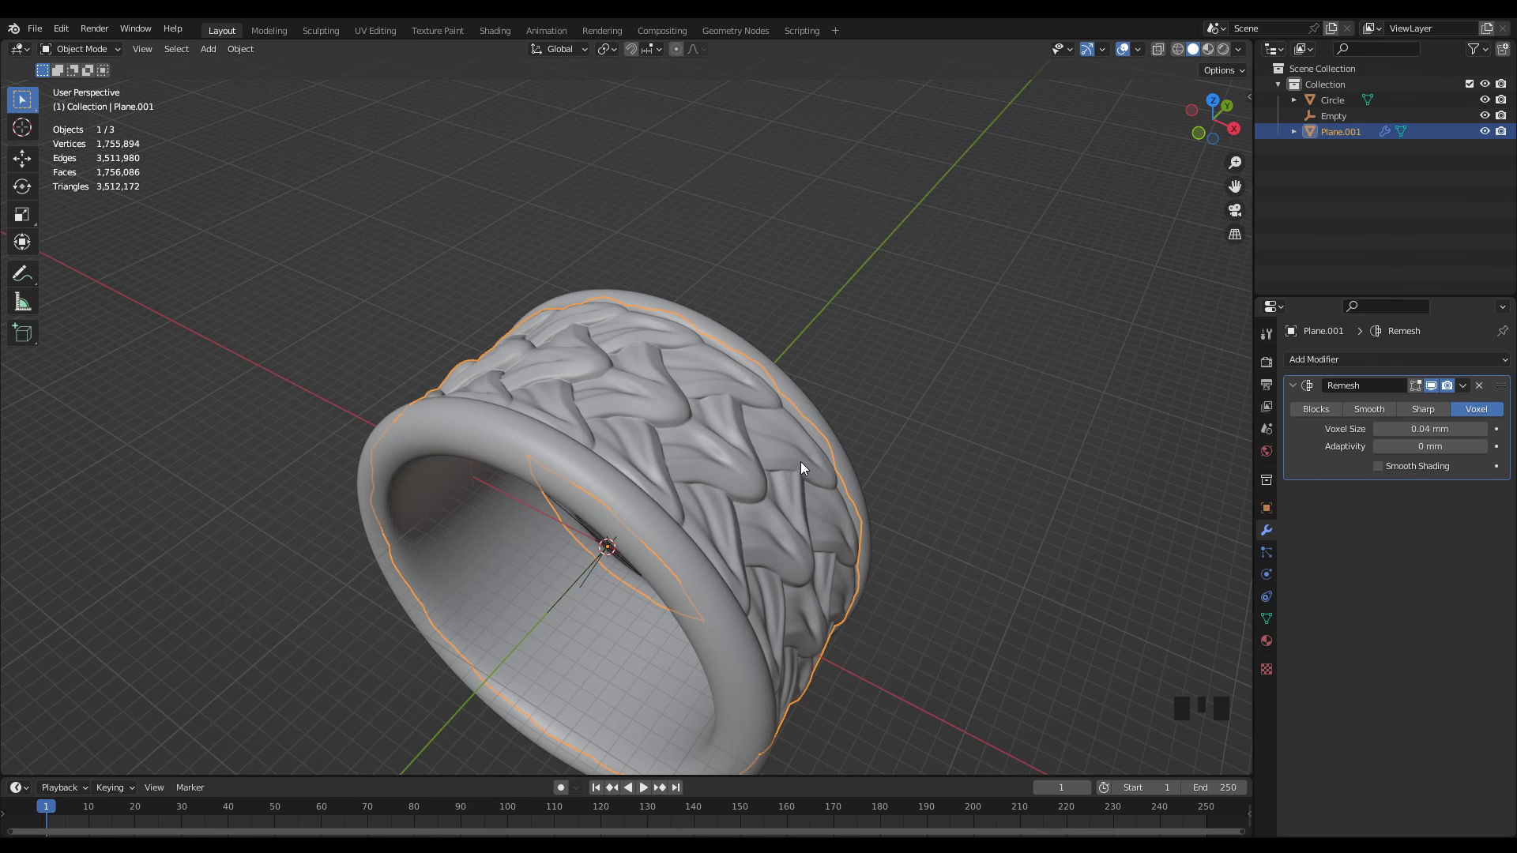
- Check the remeshed petal surface up close and apply the Remesh modifier on the ornament
{"action": "middle_click_drag", "start_coordinate": [813, 415], "coordinate": [793, 460]}
{"action": "scroll", "coordinate": [741, 457], "scroll_direction": "up", "scroll_amount": 3}
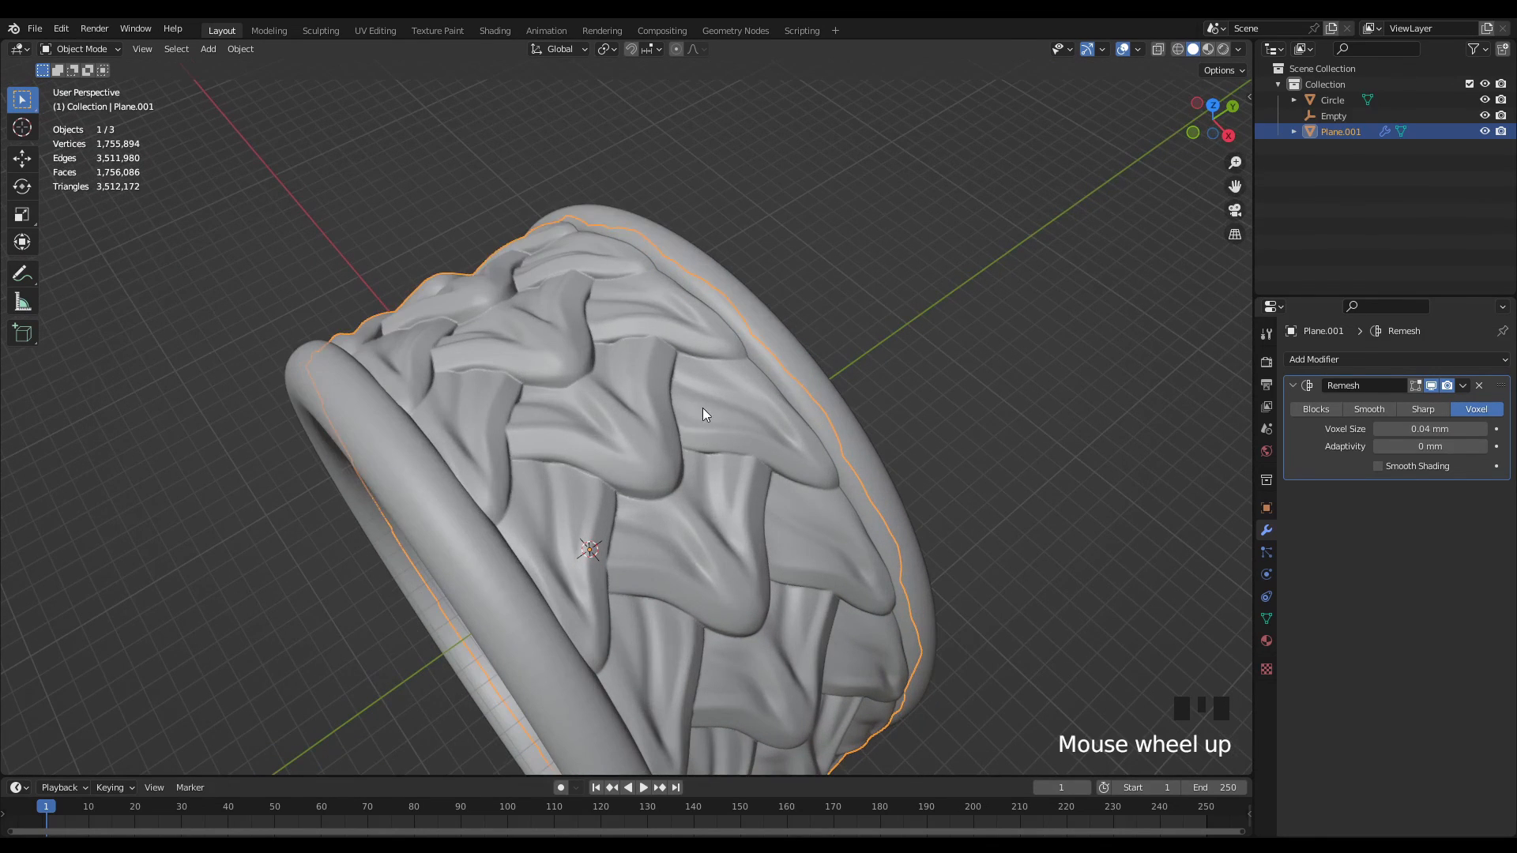
{"action": "middle_click_drag", "start_coordinate": [1198, 461], "coordinate": [1365, 451]}
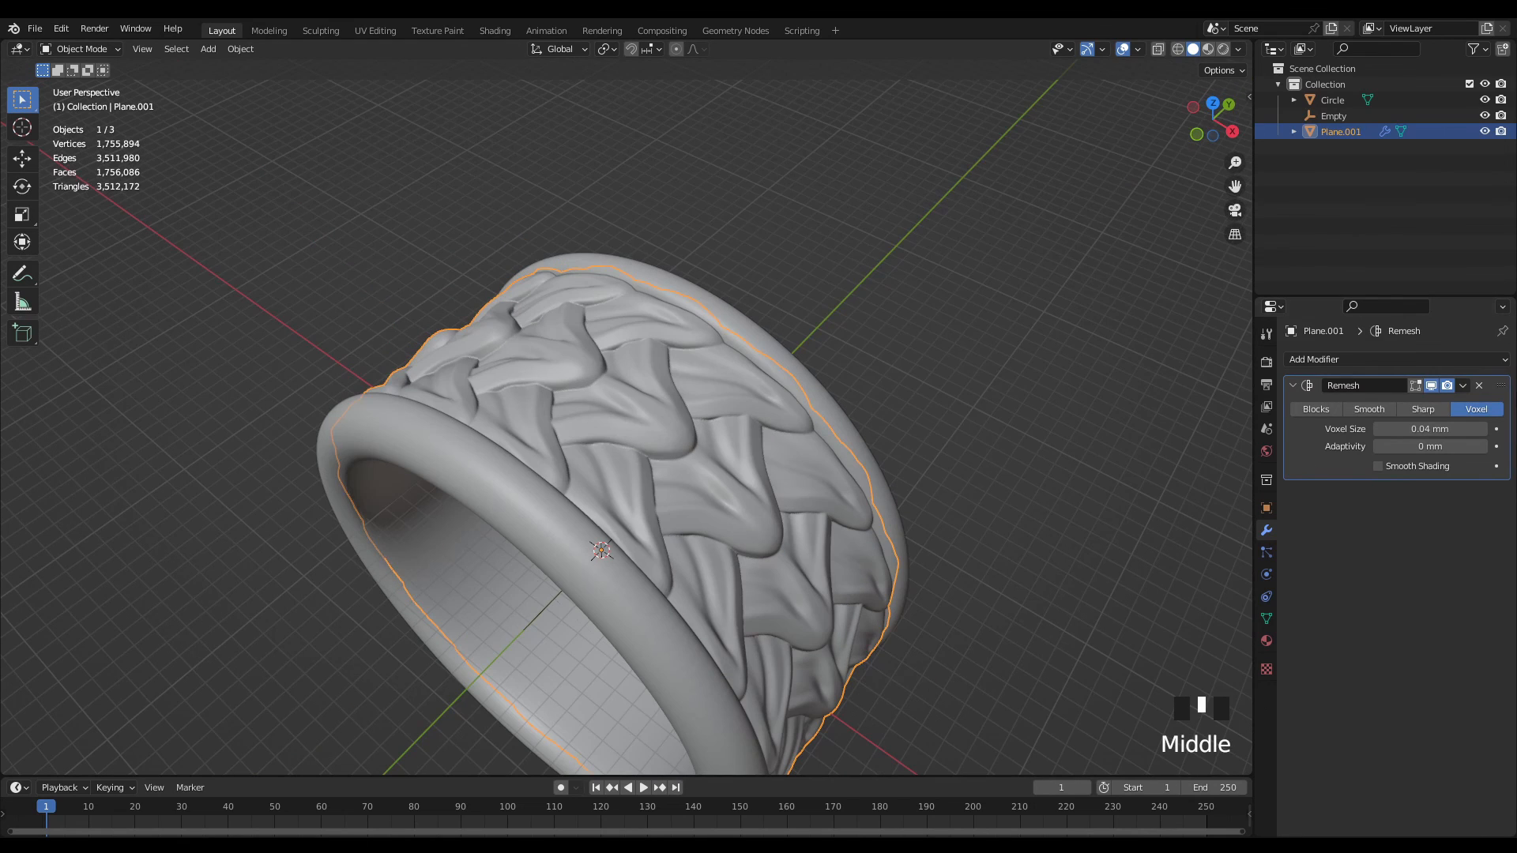
{"action": "left_click", "coordinate": [1463, 386]}
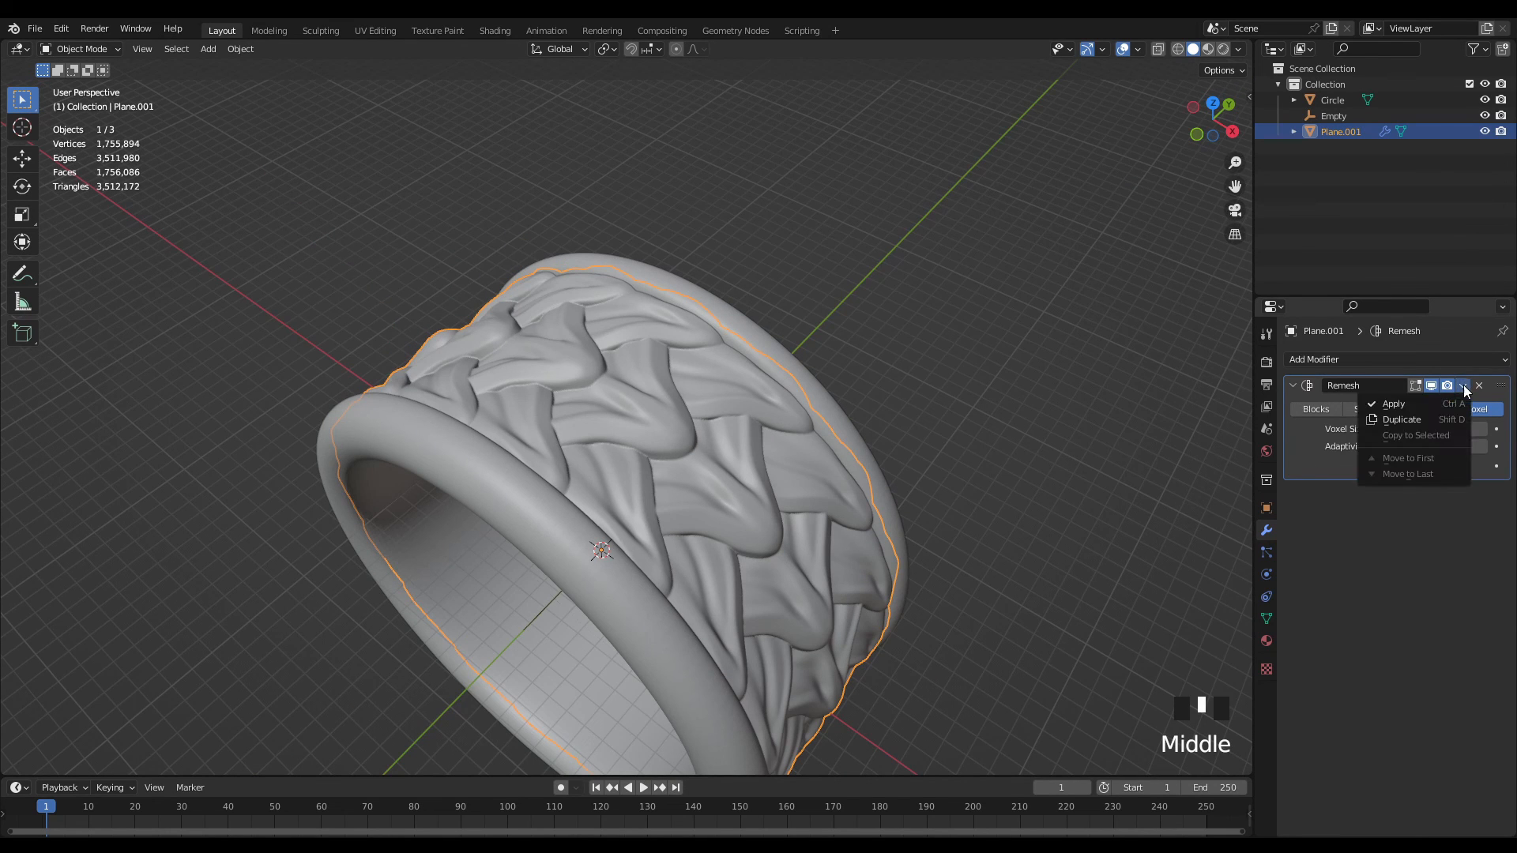
{"action": "left_click", "coordinate": [1426, 404]}
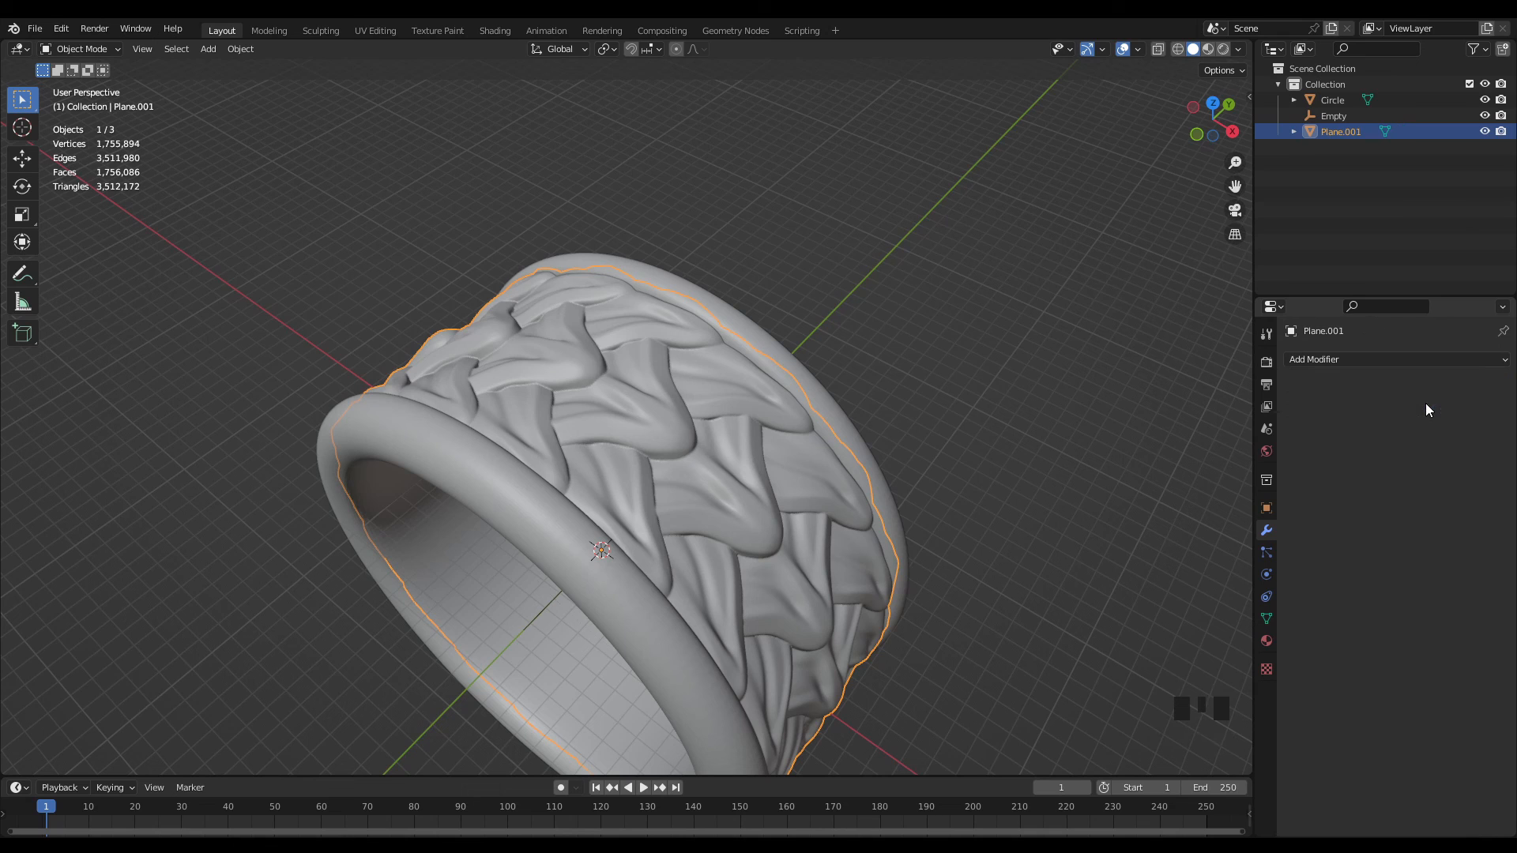
- Select the petal ornament plus the ring band as active object and merge them with Bool Tool's Auto Boolean Union
{"action": "scroll", "coordinate": [814, 418], "scroll_direction": "down", "scroll_amount": 3}
{"action": "mouse_move", "coordinate": [860, 406]}
{"action": "middle_mouse_down"}
{"action": "mouse_move", "coordinate": [908, 372]}
{"action": "mouse_move", "coordinate": [878, 391]}
{"action": "middle_mouse_up"}
{"action": "middle_click_drag", "start_coordinate": [682, 426], "coordinate": [652, 412]}
{"action": "left_click", "coordinate": [822, 336]}
{"action": "left_click", "coordinate": [583, 511]}
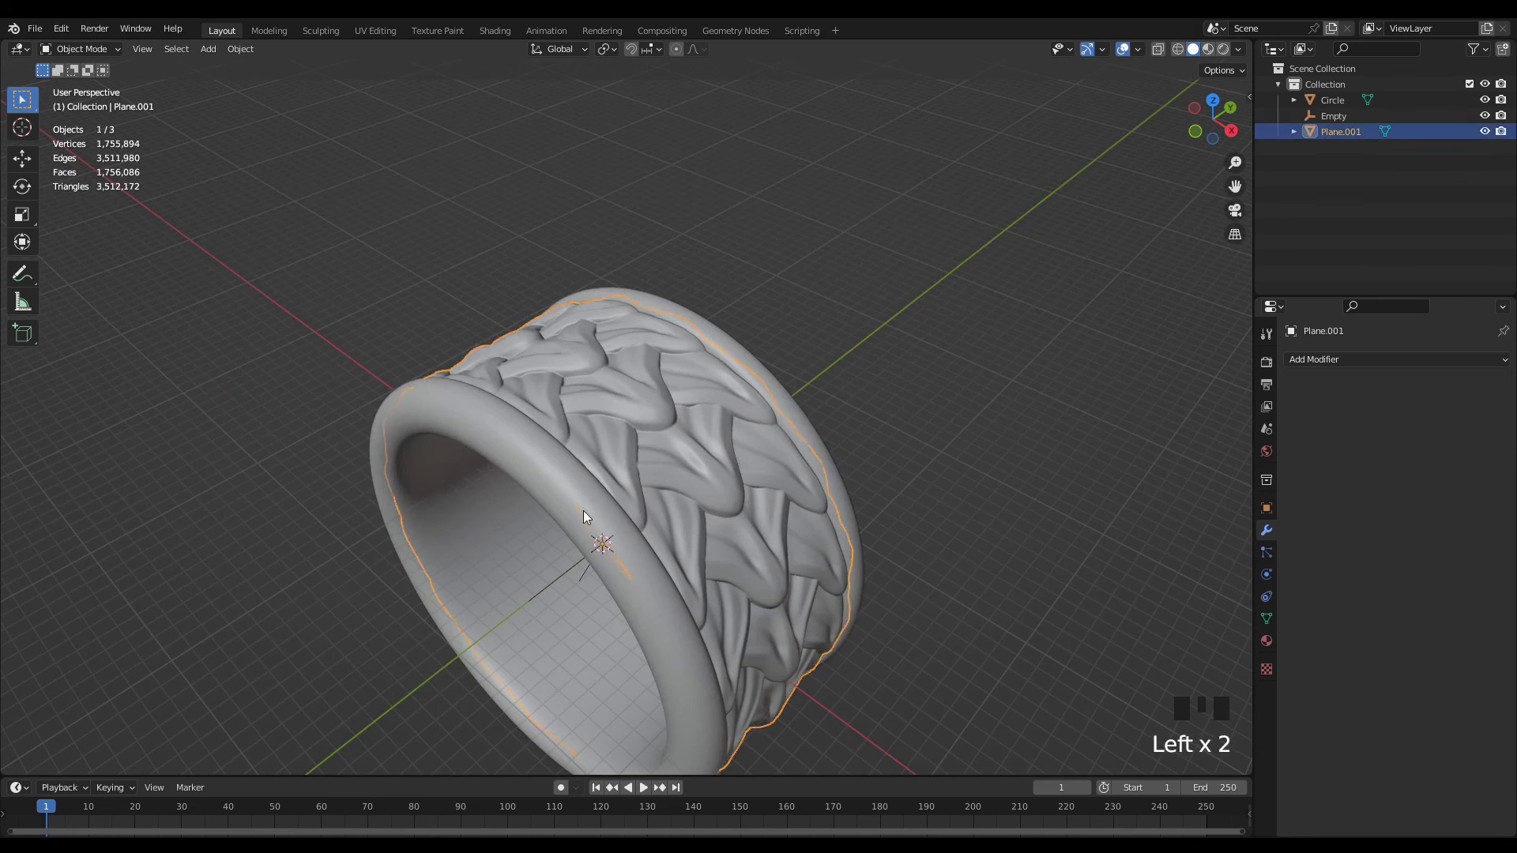
{"action": "left_click", "coordinate": [551, 490], "text": "shift"}
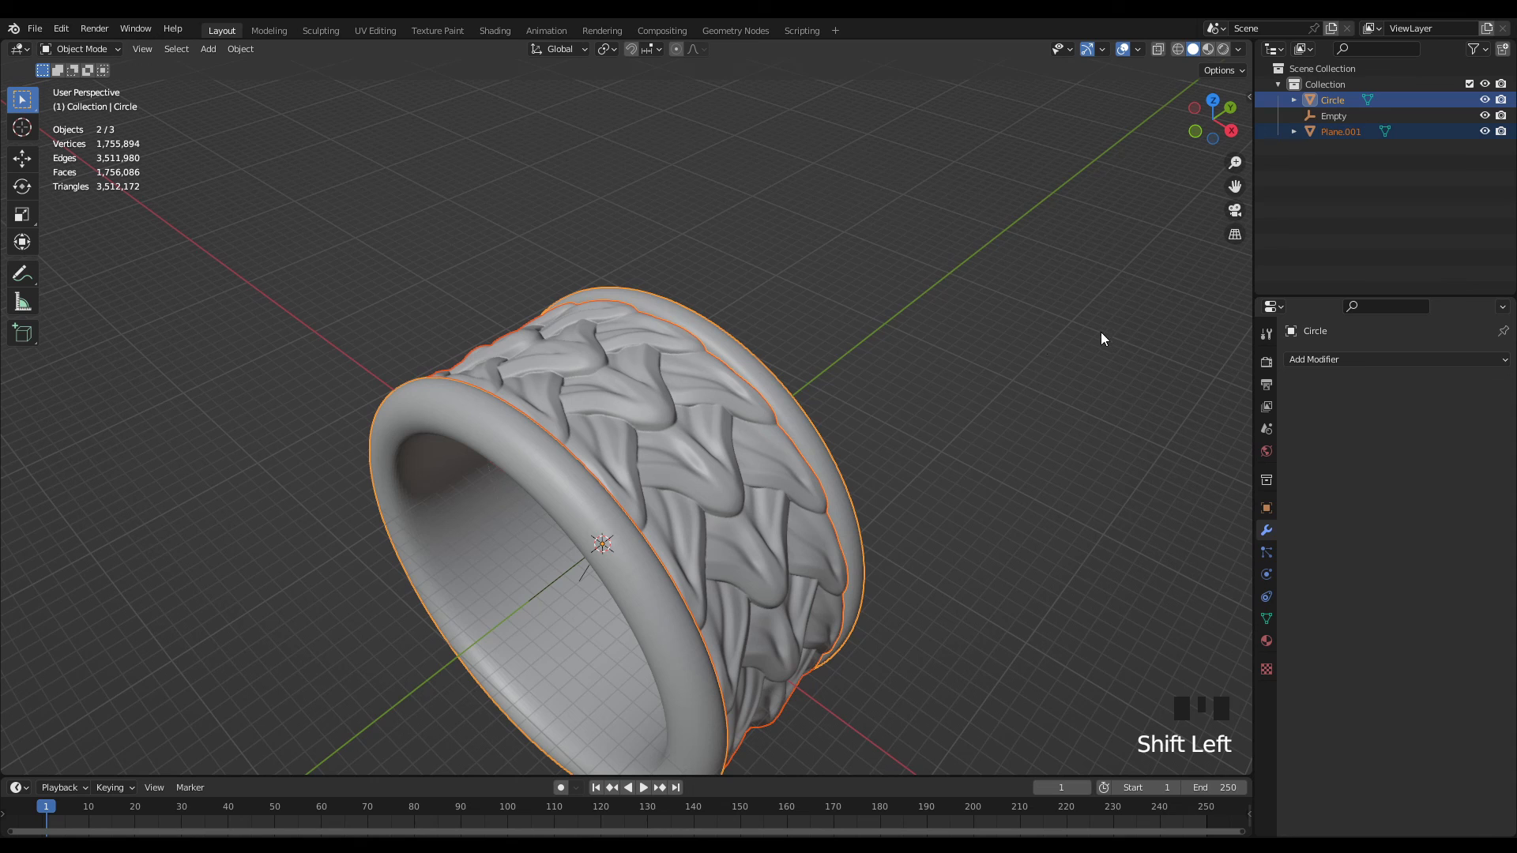
{"action": "key", "text": "n"}
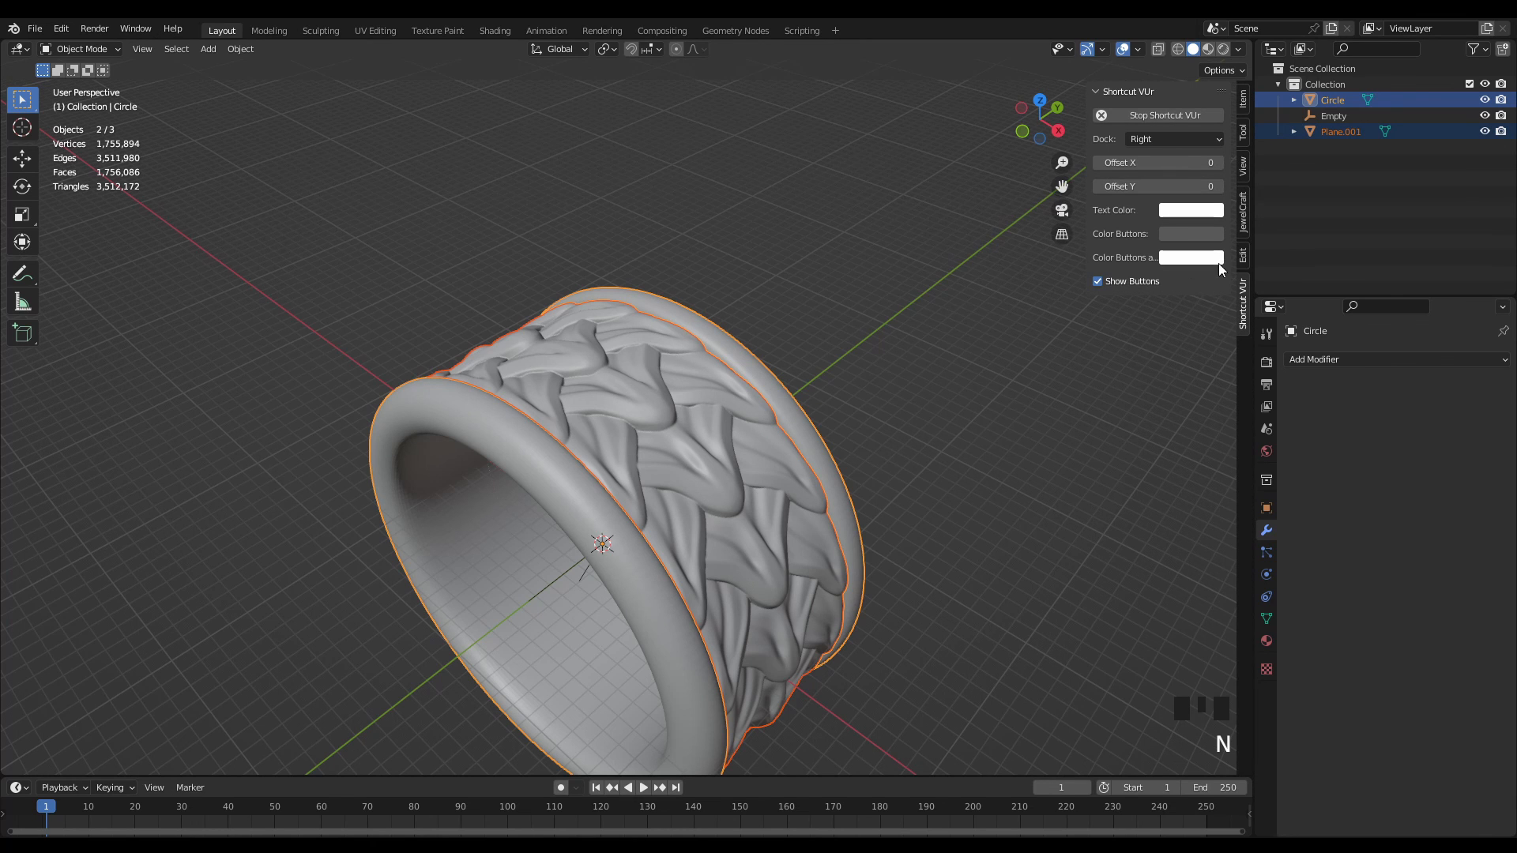
{"action": "left_click", "coordinate": [1244, 254]}
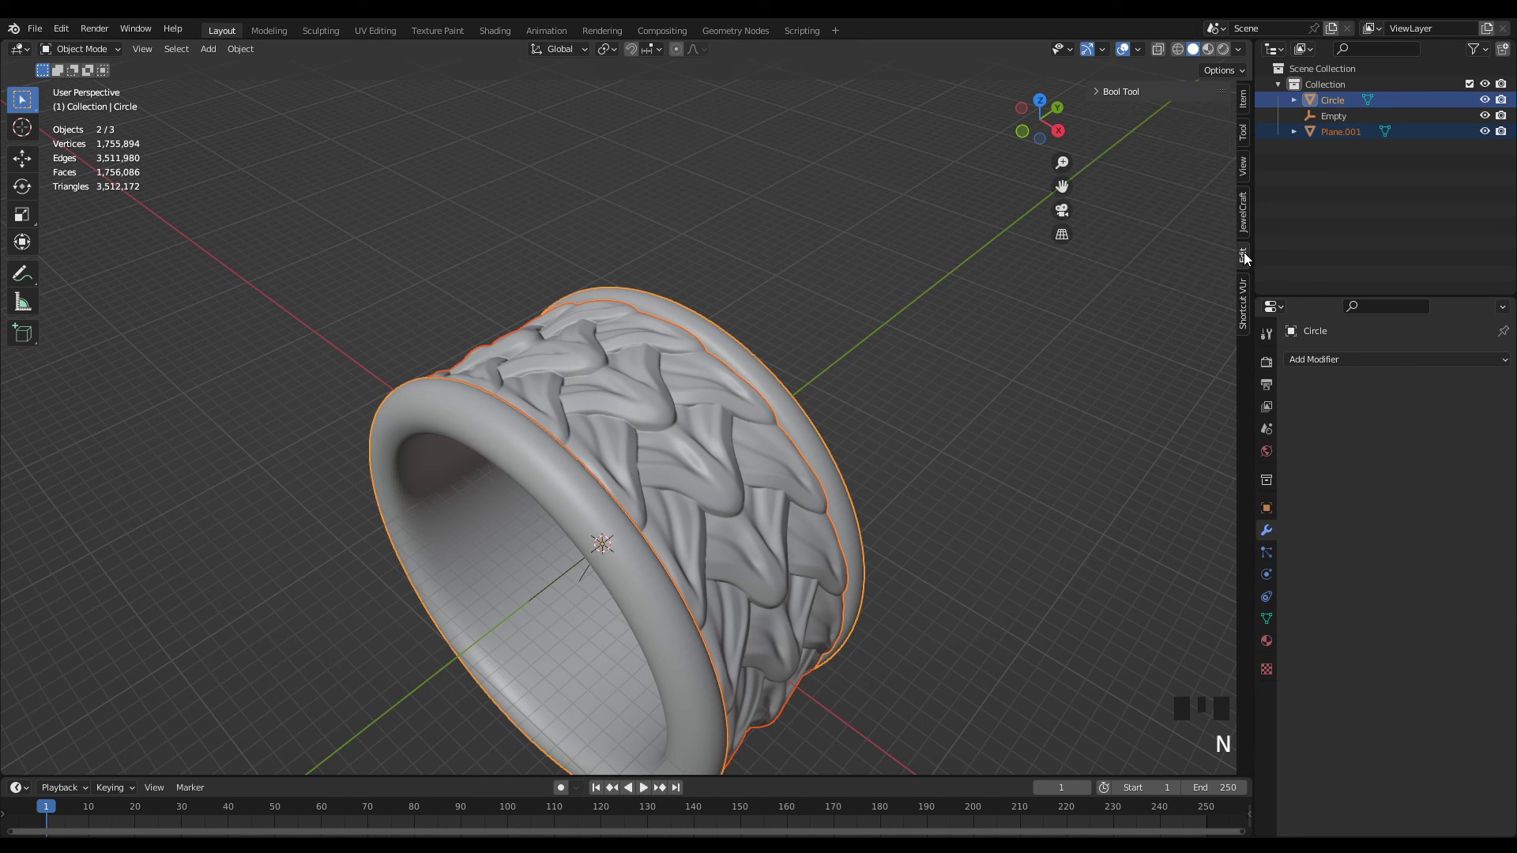
{"action": "left_click", "coordinate": [1098, 92]}
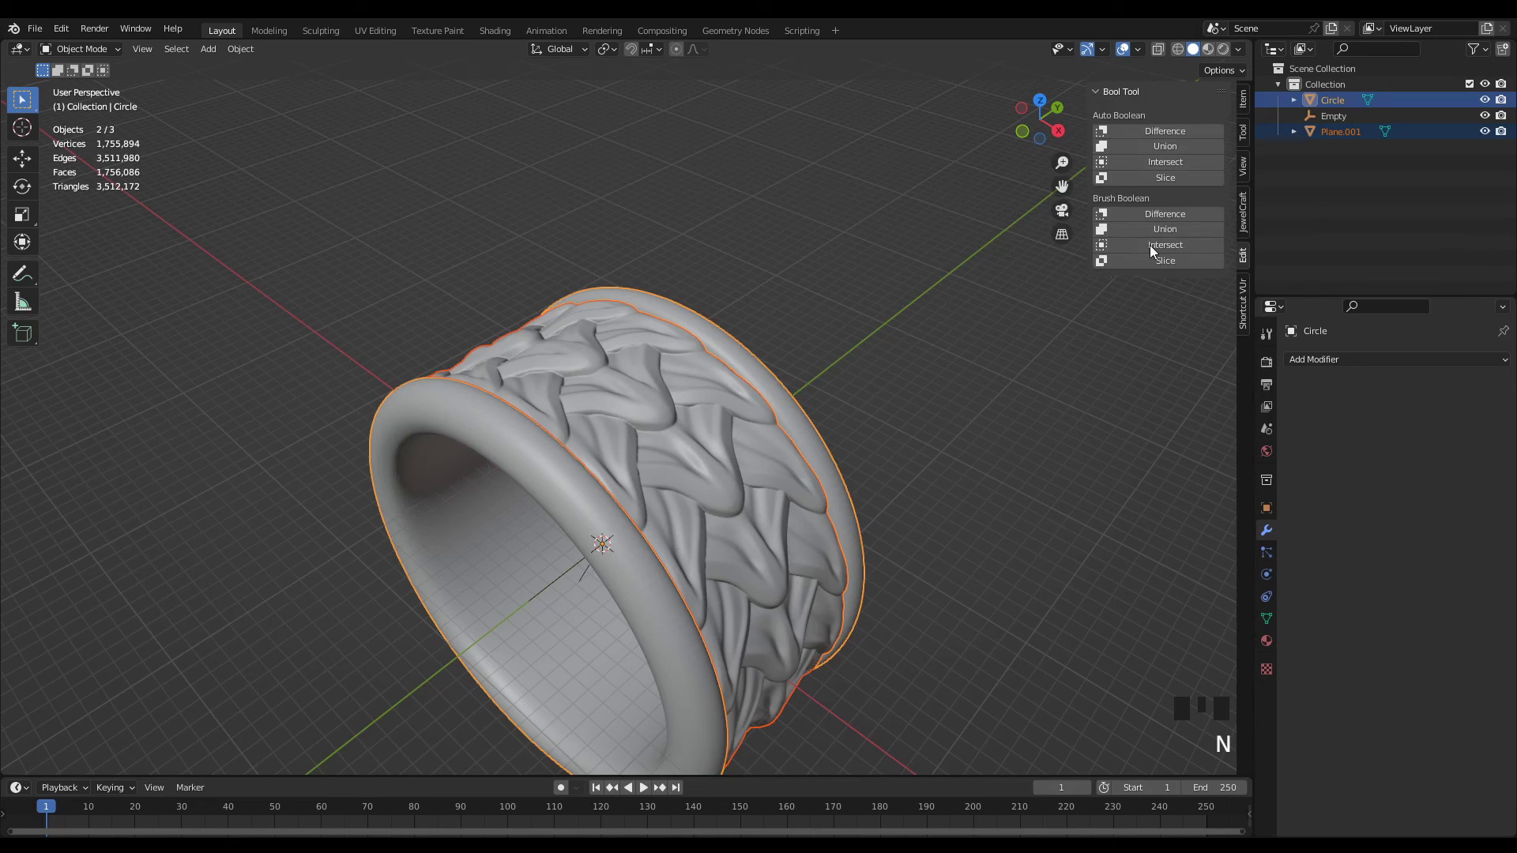
{"action": "left_click", "coordinate": [1164, 146]}
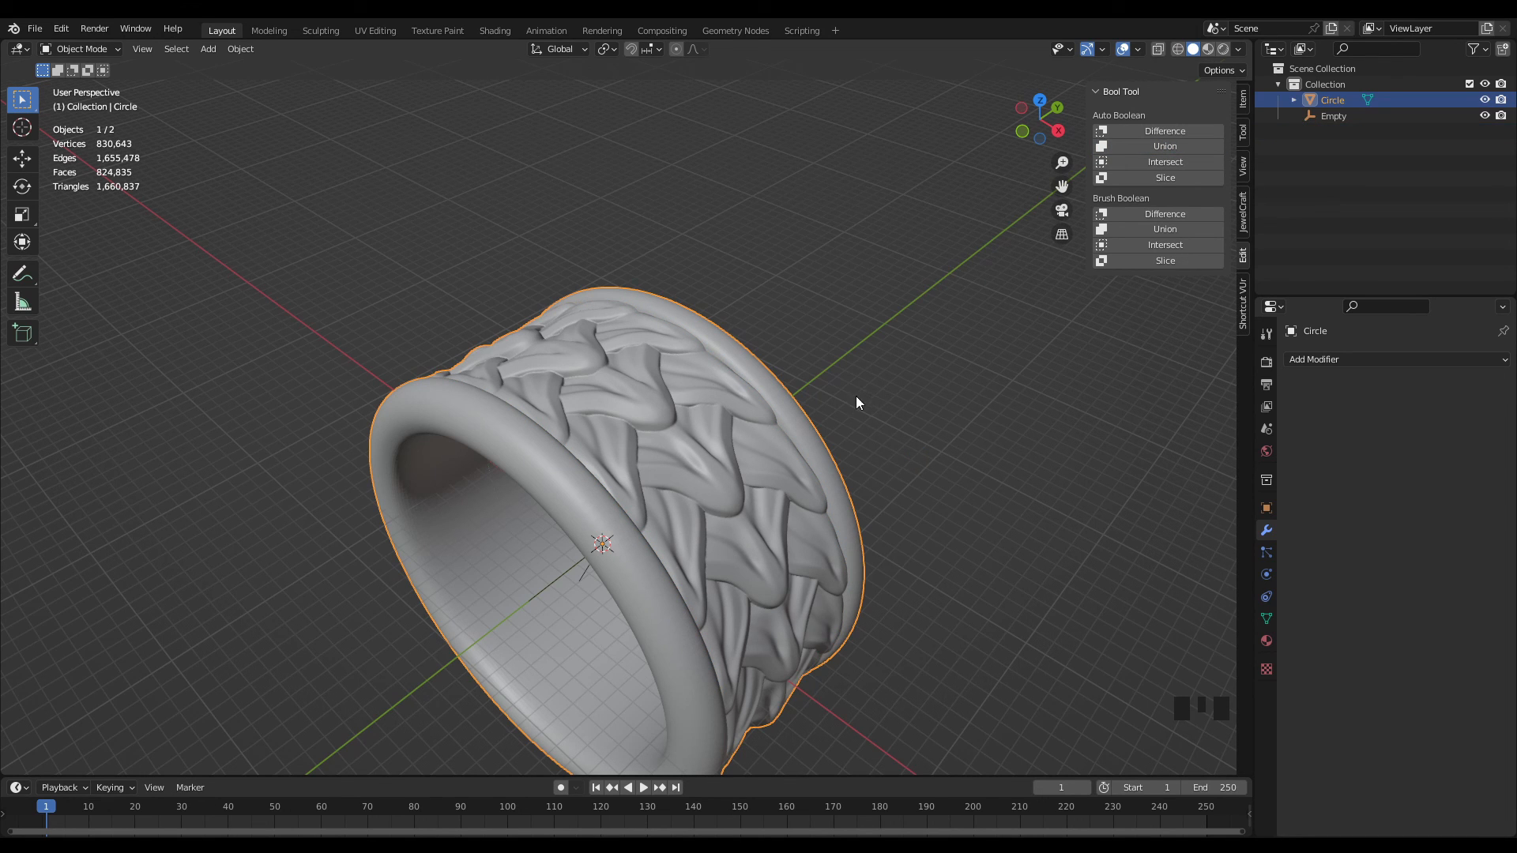
- Examine the merged ring from several angles, checking the petal pattern, the rims and the inside of the band
{"action": "scroll", "coordinate": [853, 387], "scroll_direction": "down", "scroll_amount": 2}
{"action": "middle_click_drag", "start_coordinate": [866, 368], "coordinate": [819, 400]}
{"action": "scroll", "coordinate": [727, 425], "scroll_direction": "down", "scroll_amount": 1}
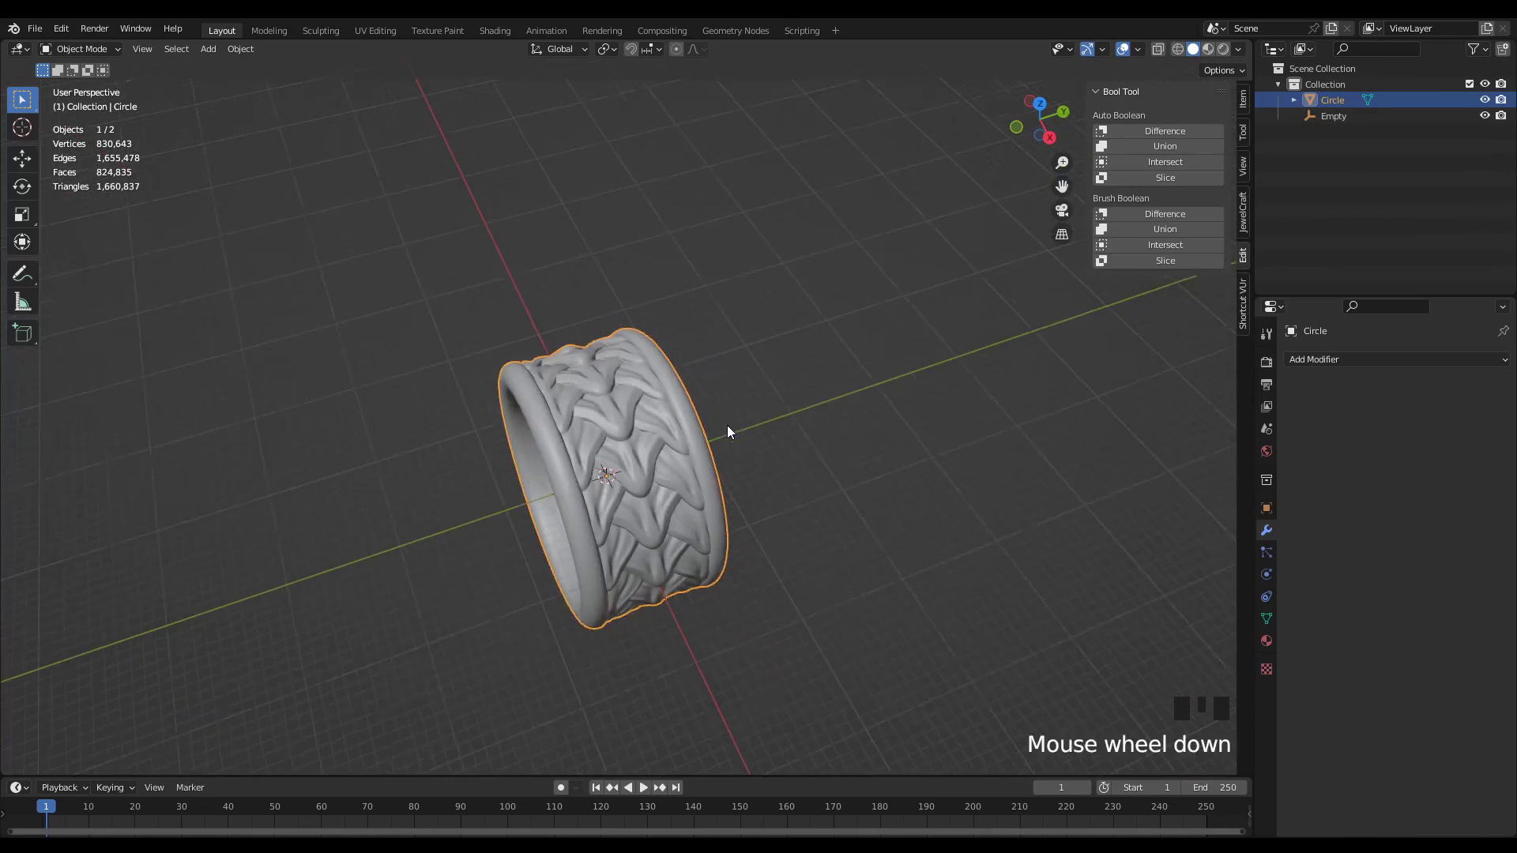
{"action": "middle_click_drag", "start_coordinate": [727, 425], "coordinate": [874, 440]}
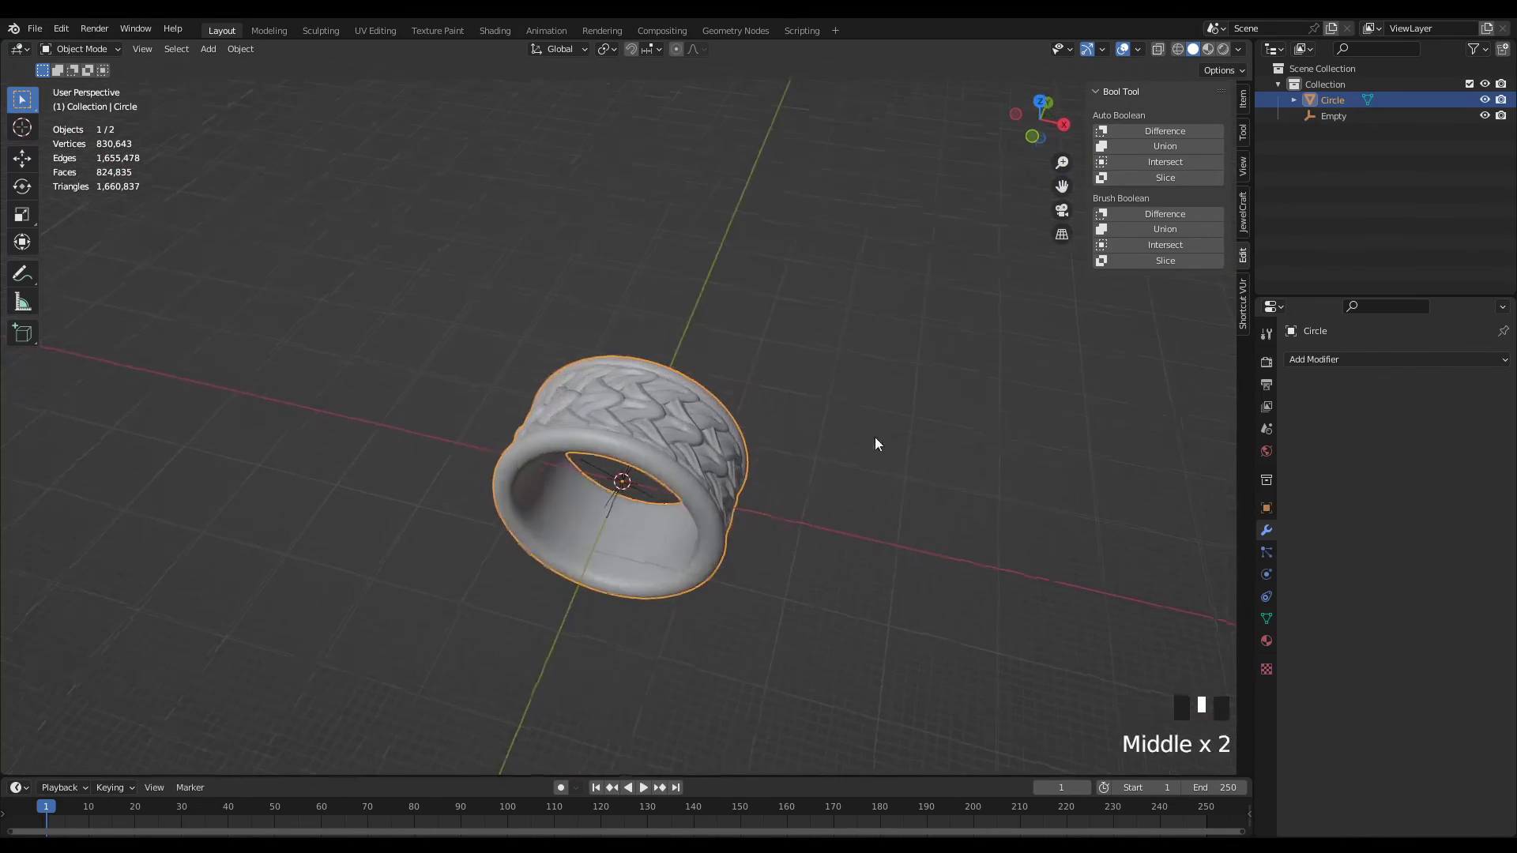
{"action": "scroll", "coordinate": [739, 427], "scroll_direction": "up", "scroll_amount": 1}
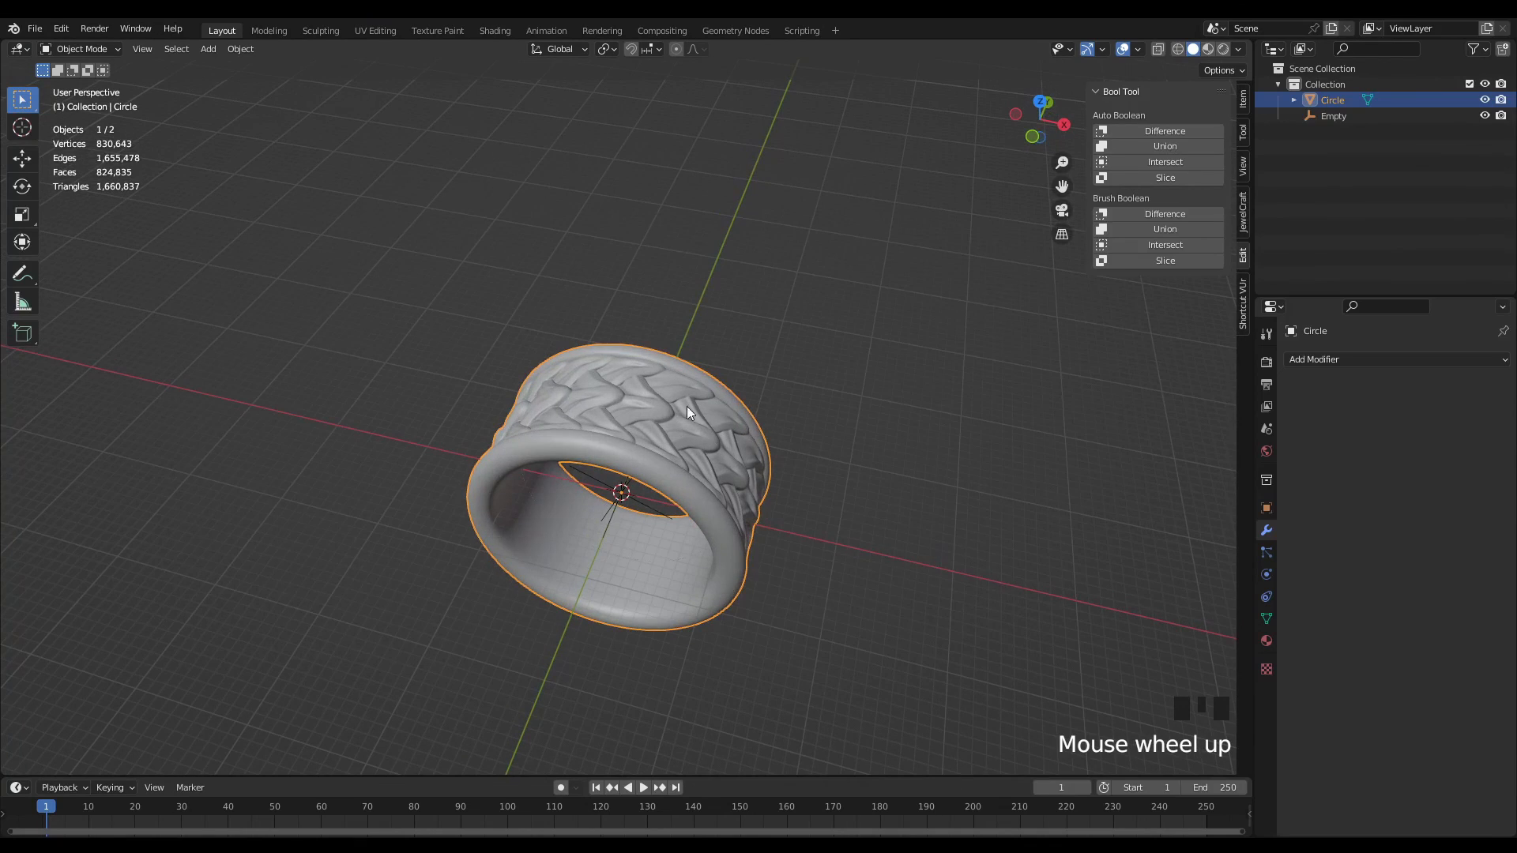
{"action": "scroll", "coordinate": [733, 400], "scroll_direction": "down", "scroll_amount": 2}
{"action": "middle_click_drag", "start_coordinate": [733, 399], "coordinate": [811, 428]}
{"action": "scroll", "coordinate": [764, 400], "scroll_direction": "up", "scroll_amount": 2}
{"action": "scroll", "coordinate": [736, 410], "scroll_direction": "down", "scroll_amount": 1}
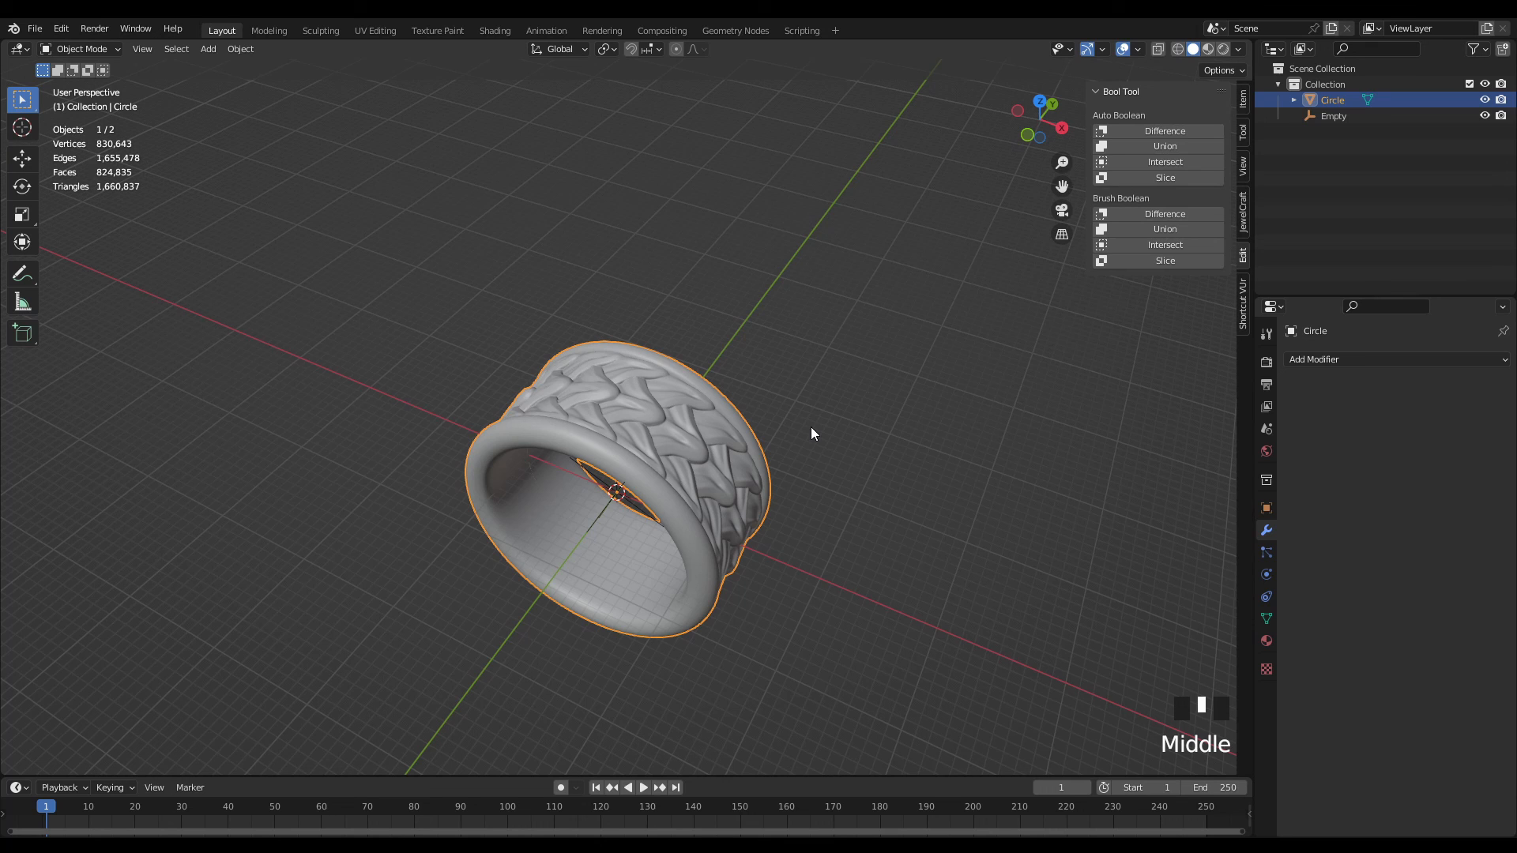
{"action": "middle_click_drag", "start_coordinate": [810, 427], "coordinate": [1043, 661]}
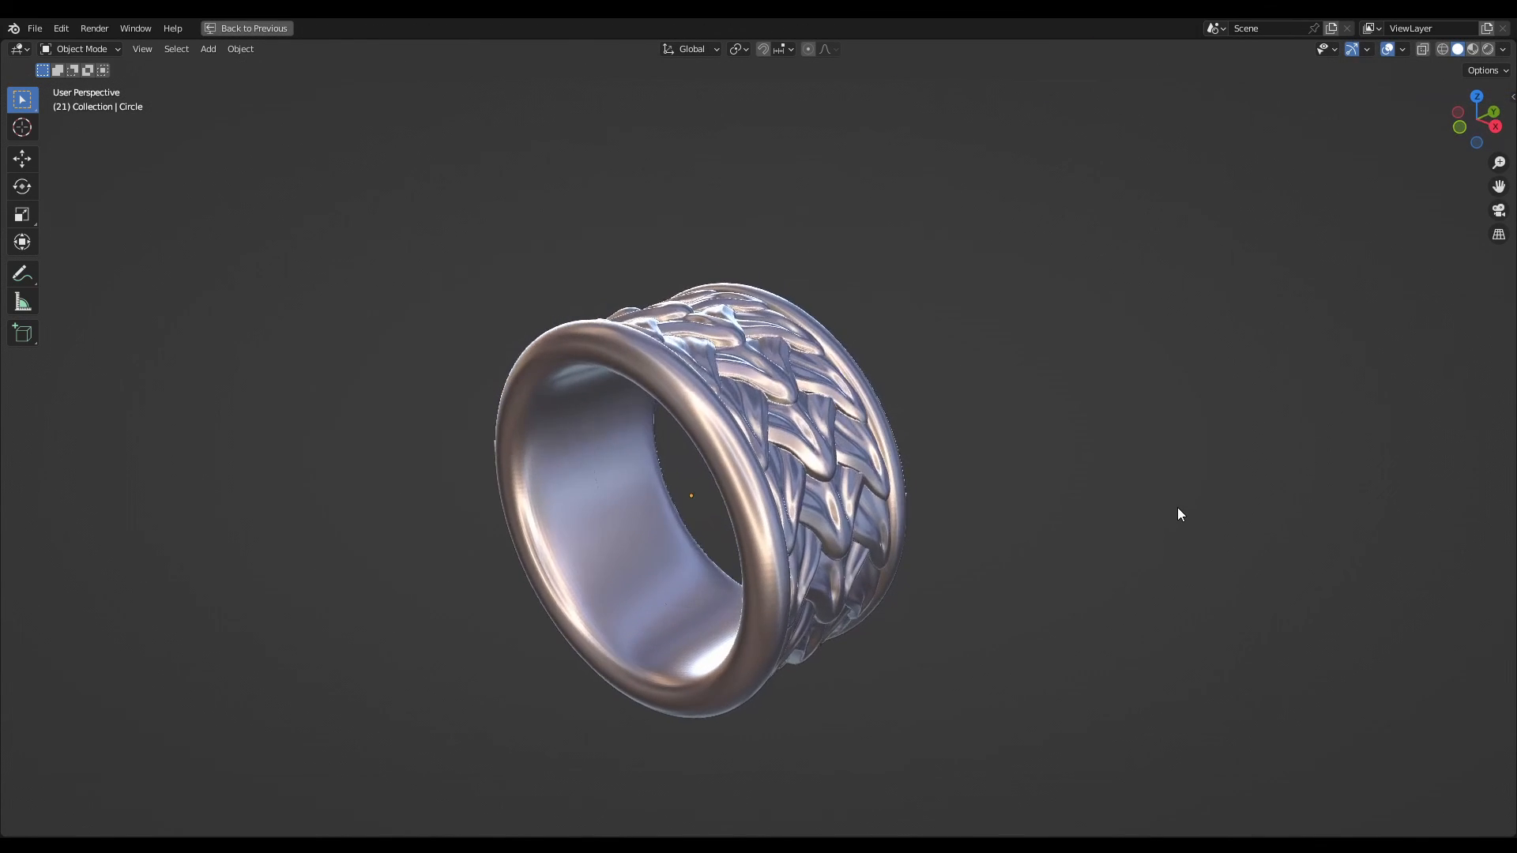
{"action": "middle_click_drag", "start_coordinate": [1178, 514], "coordinate": [1129, 555]}
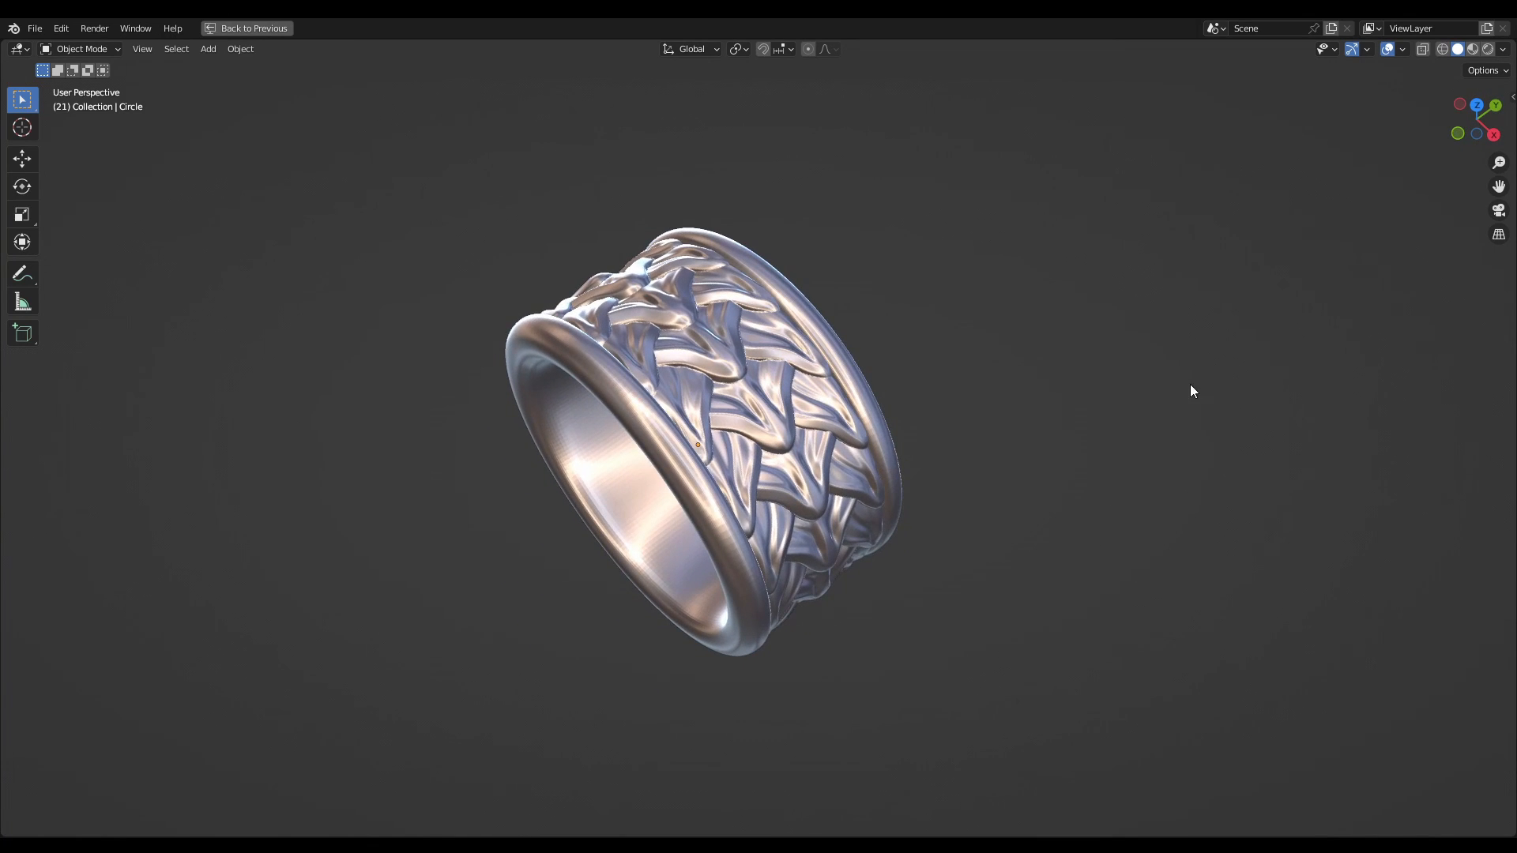